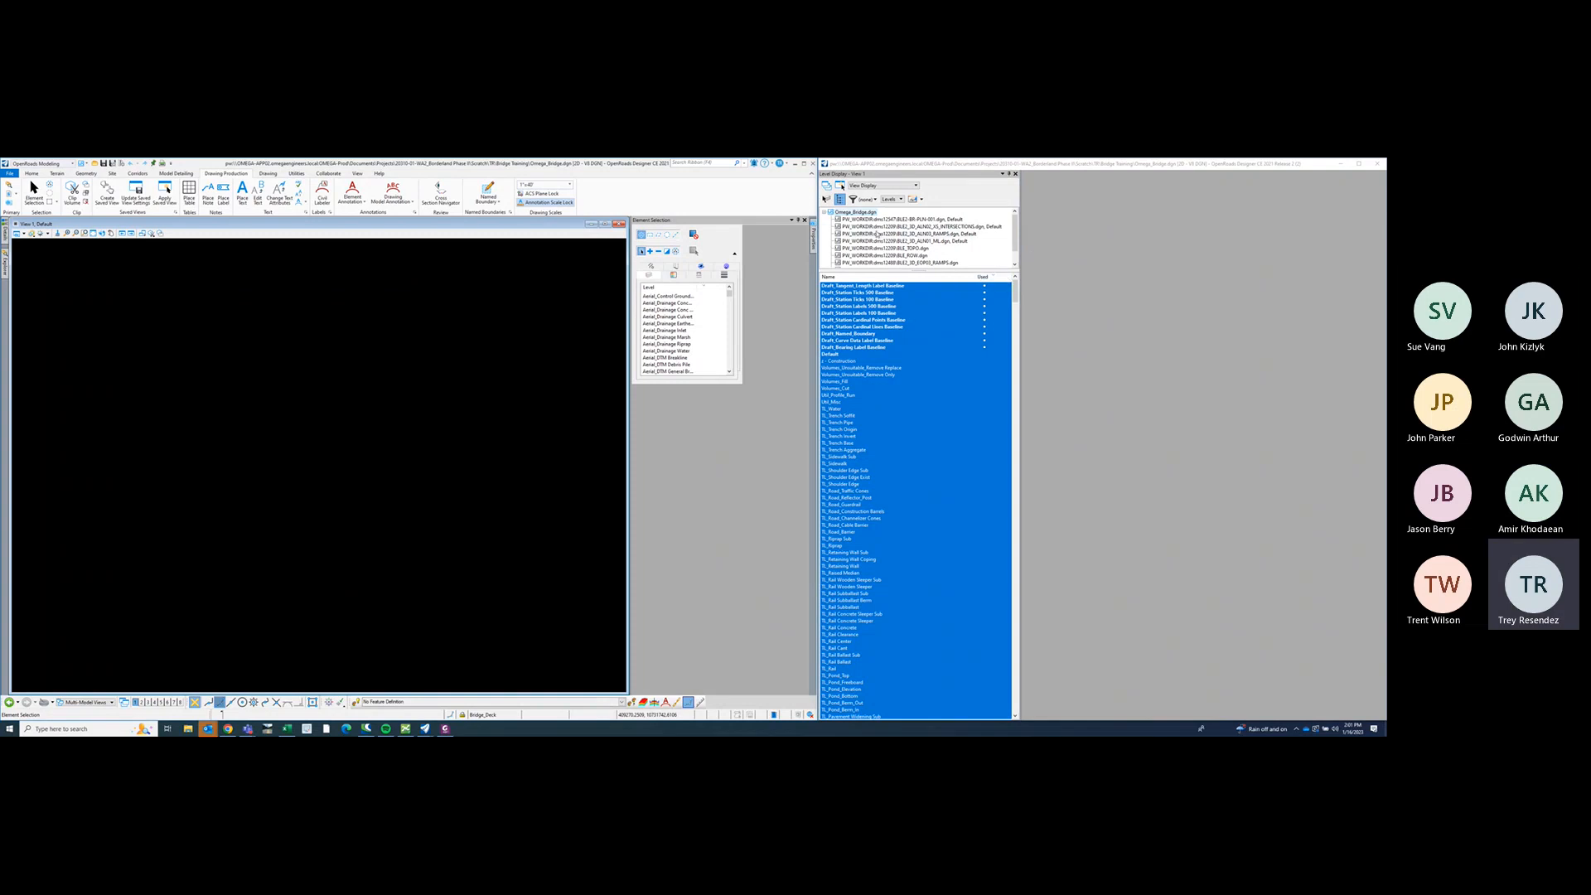
# - Collapse the docked Level Display and Properties panels to free up the workspace
pyautogui.click(1009, 174)
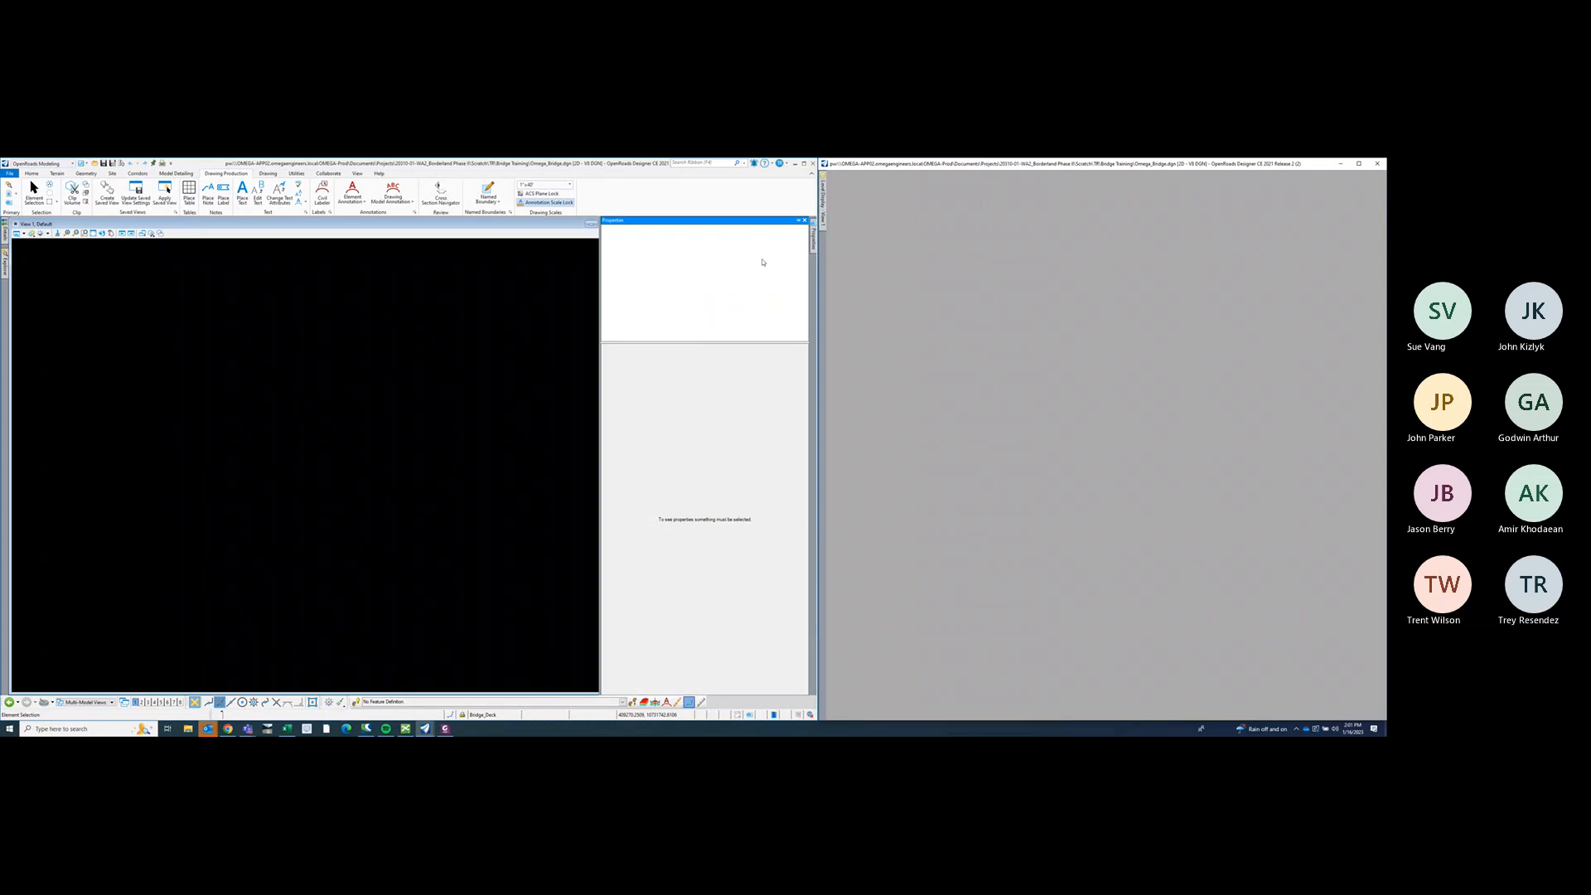
pyautogui.click(798, 220)
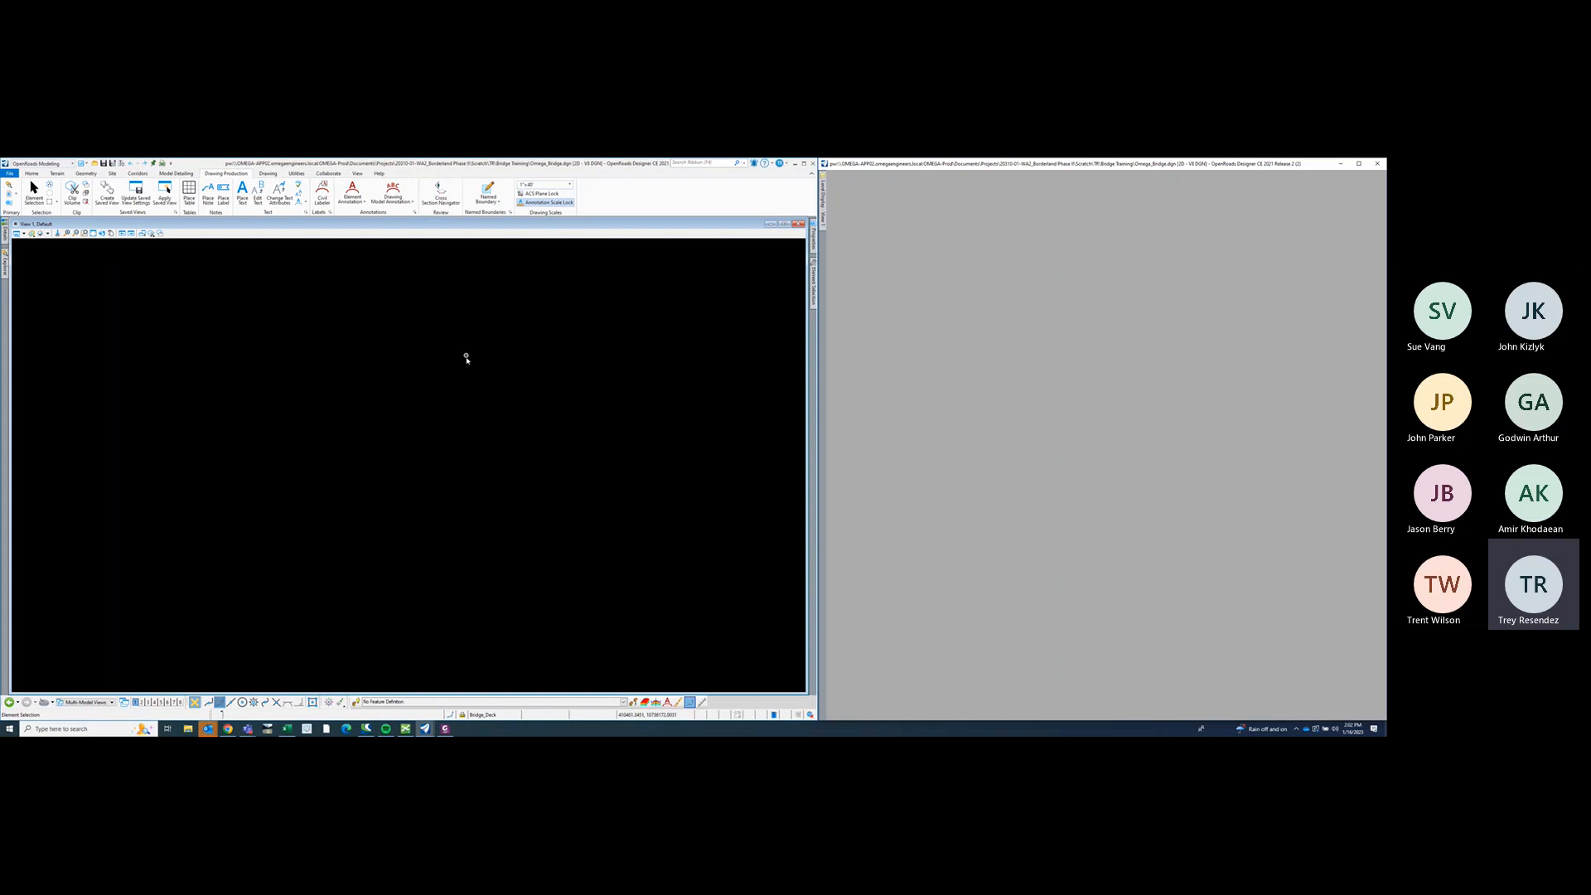
# - Start a new design file in the Bridge Training folder and open the selection of its seed document
pyautogui.click(10, 173)
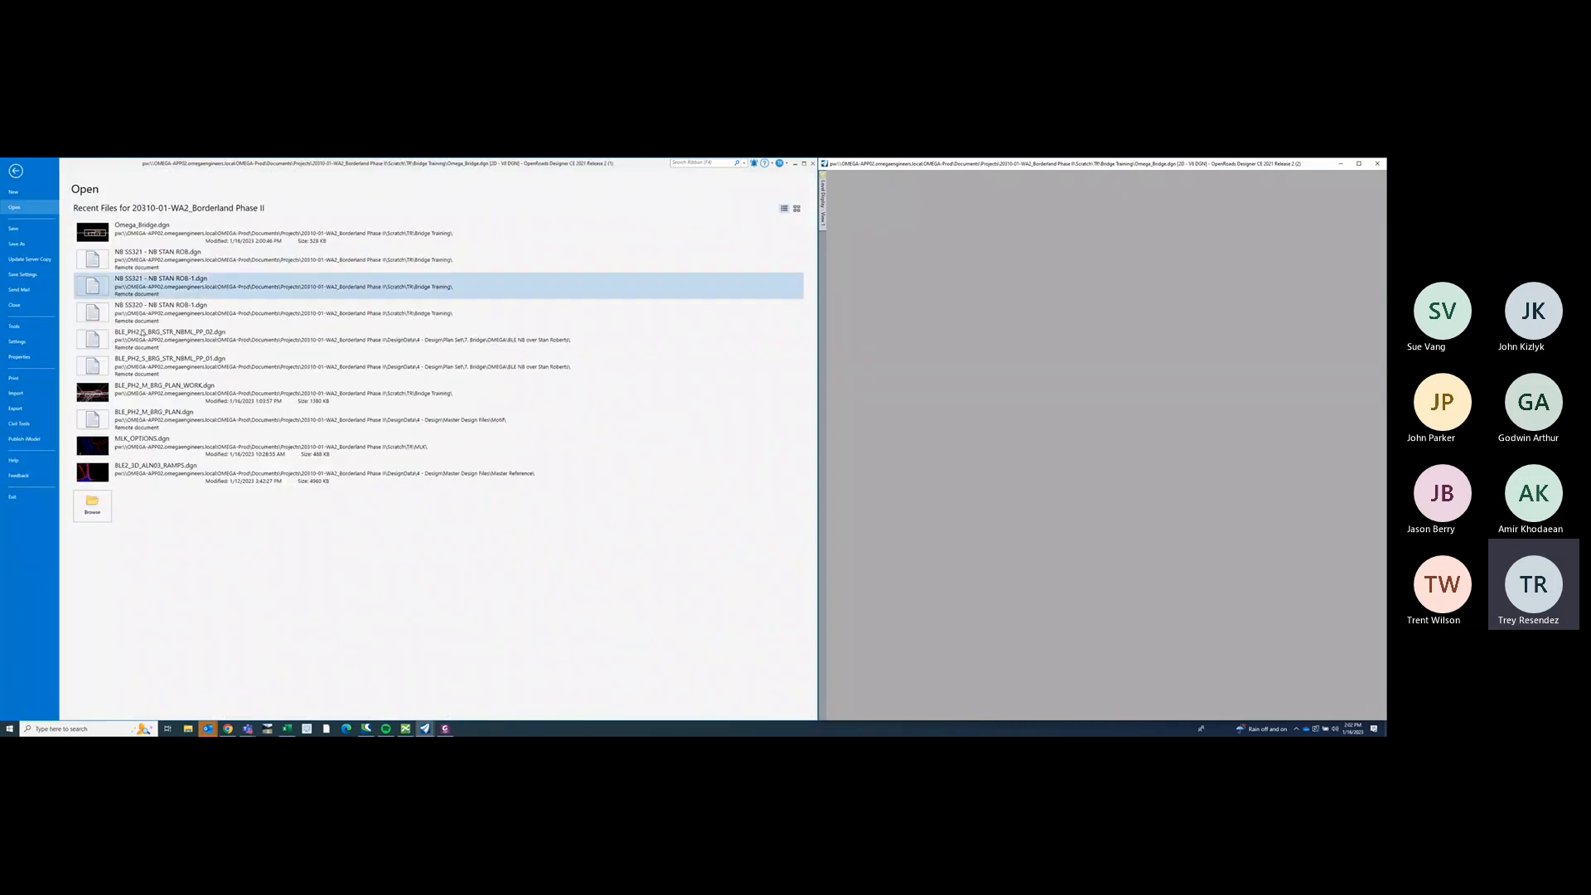
pyautogui.click(14, 192)
pyautogui.doubleClick(345, 436)
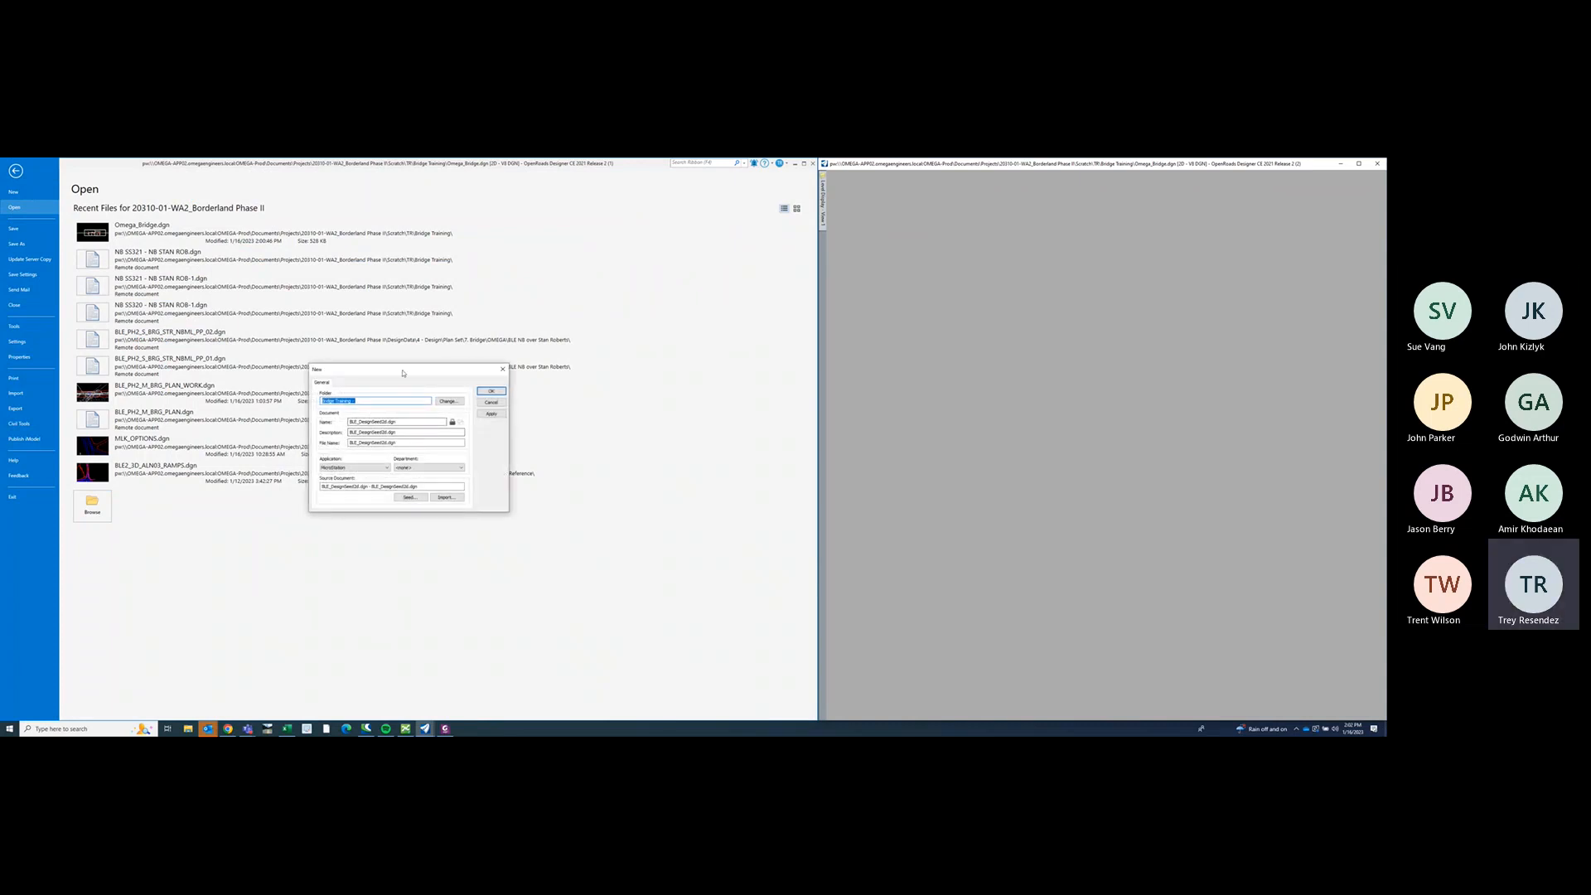
pyautogui.moveTo(402, 373); pyautogui.dragTo(502, 315)
pyautogui.click(508, 439)
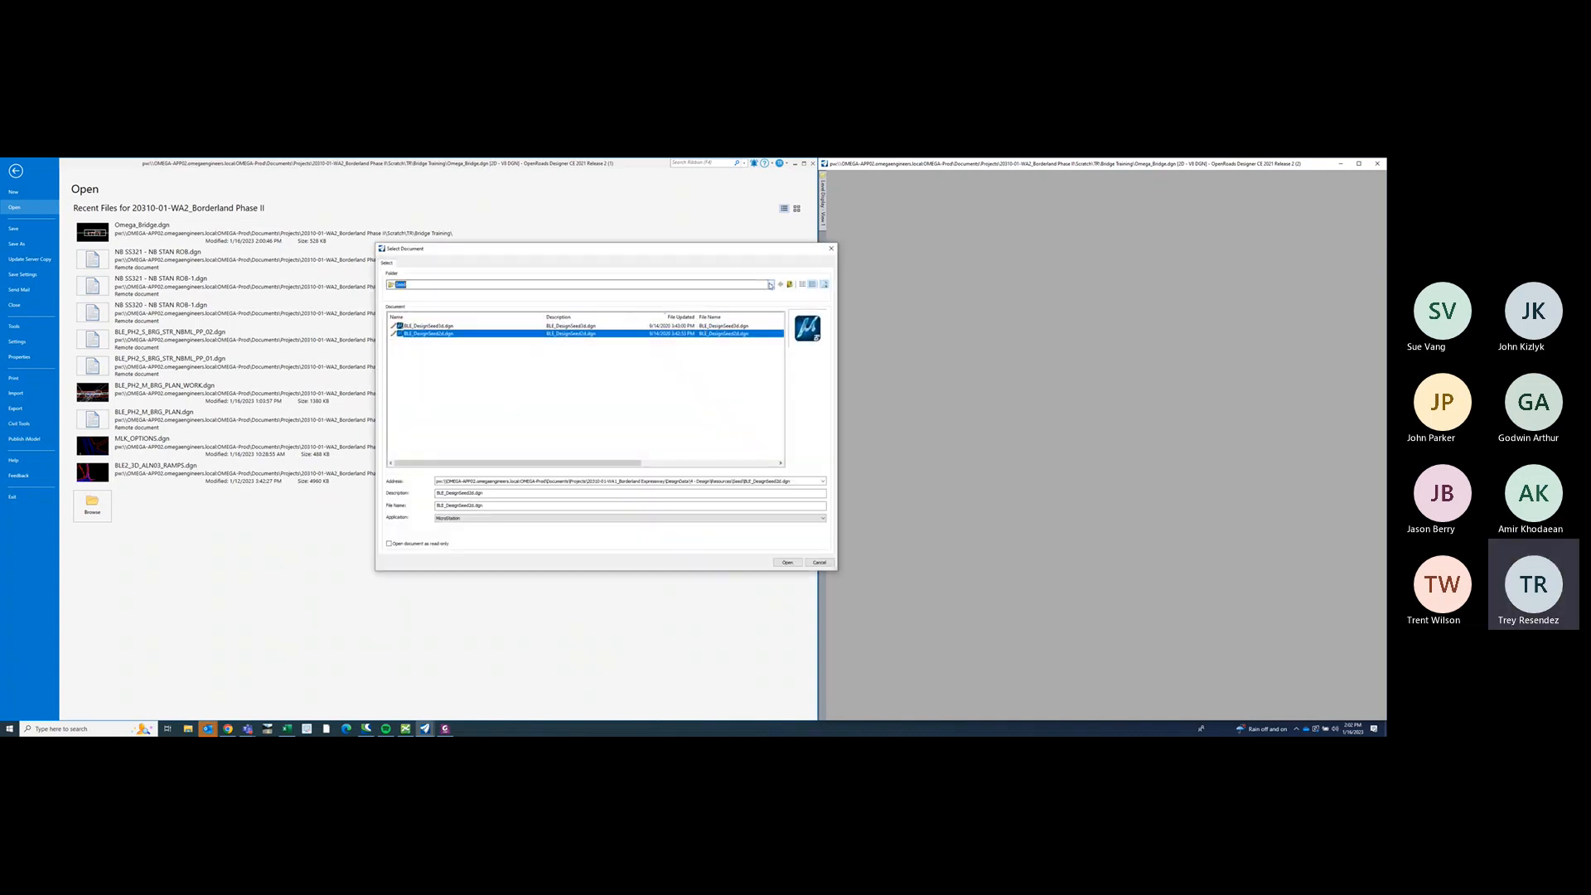
# - Browse the seed document selection to the 20310-01-WA2_Borderland Phase II project folder under Projects
pyautogui.click(530, 284)
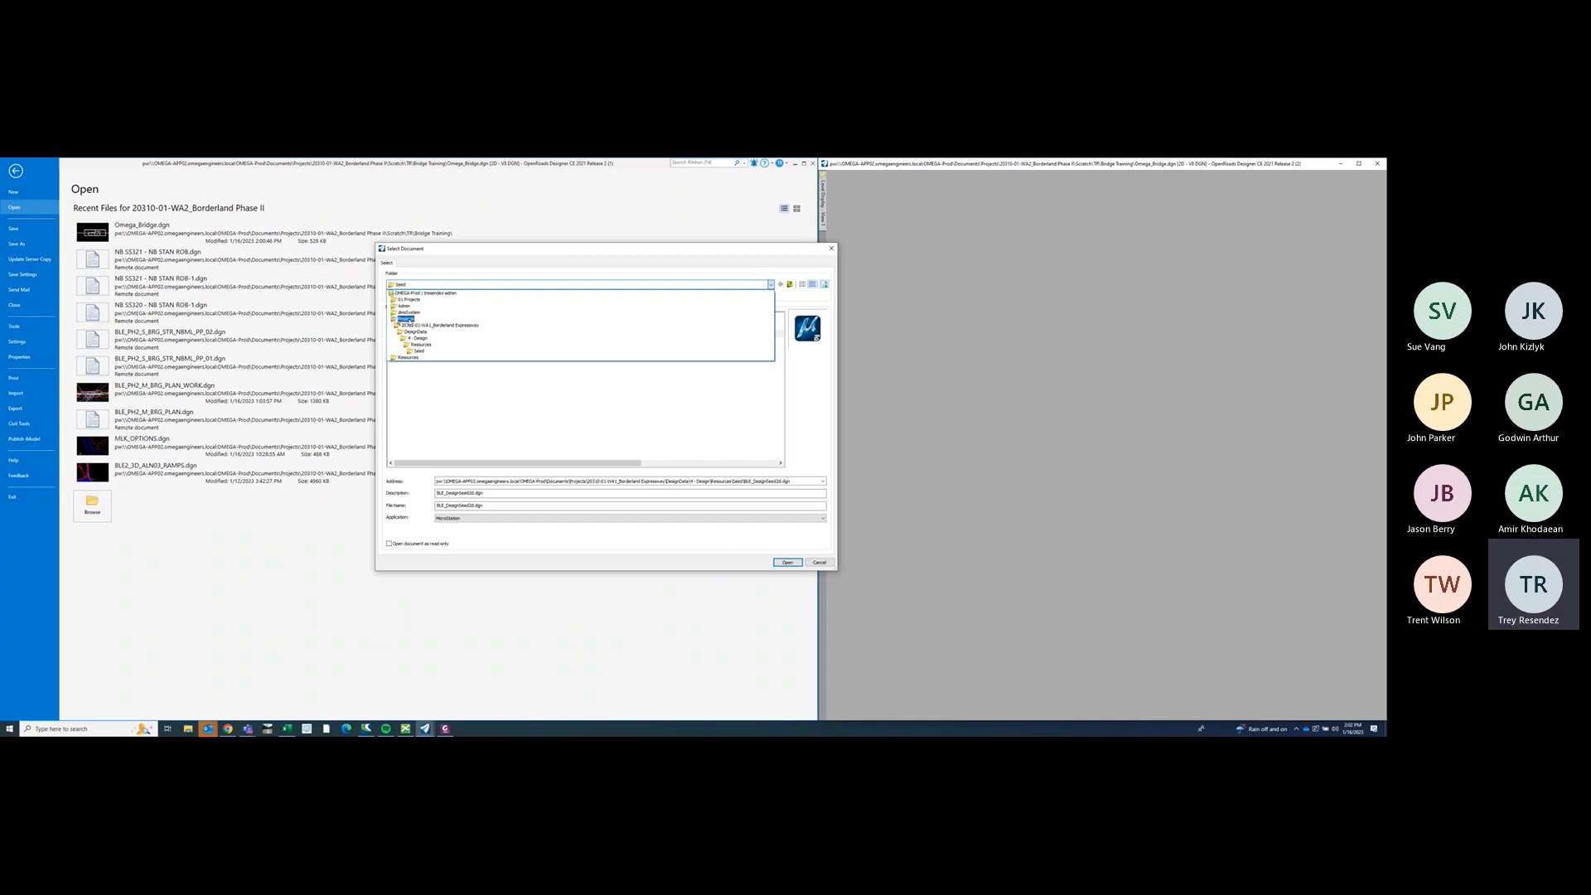
pyautogui.click(405, 319)
pyautogui.scroll(-1, 522, 395)
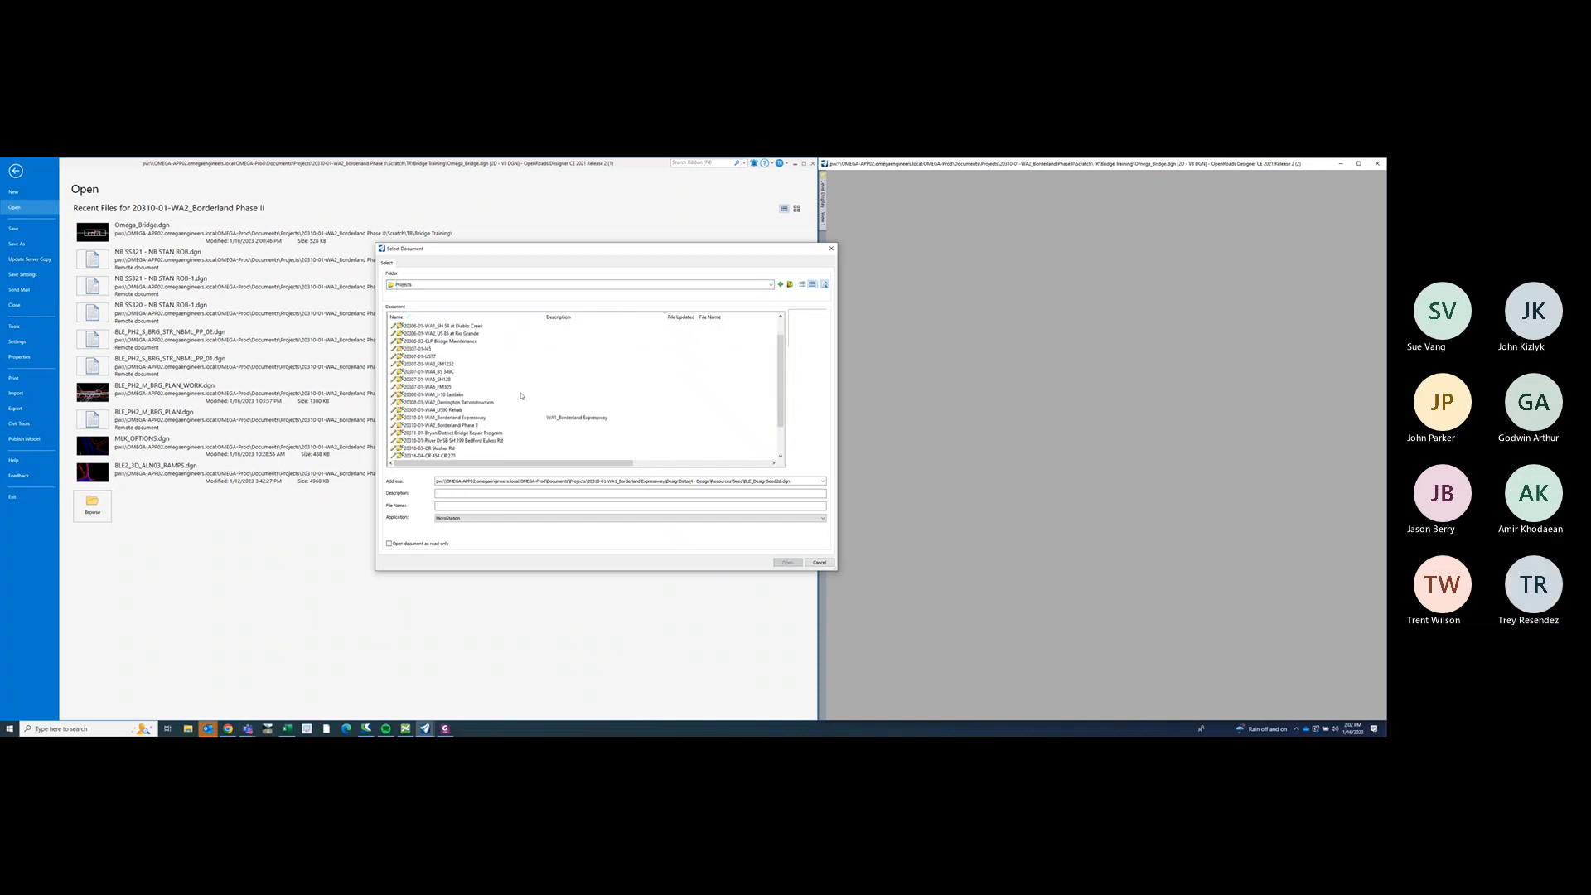
pyautogui.click(442, 427)
pyautogui.moveTo(624, 255); pyautogui.dragTo(638, 249)
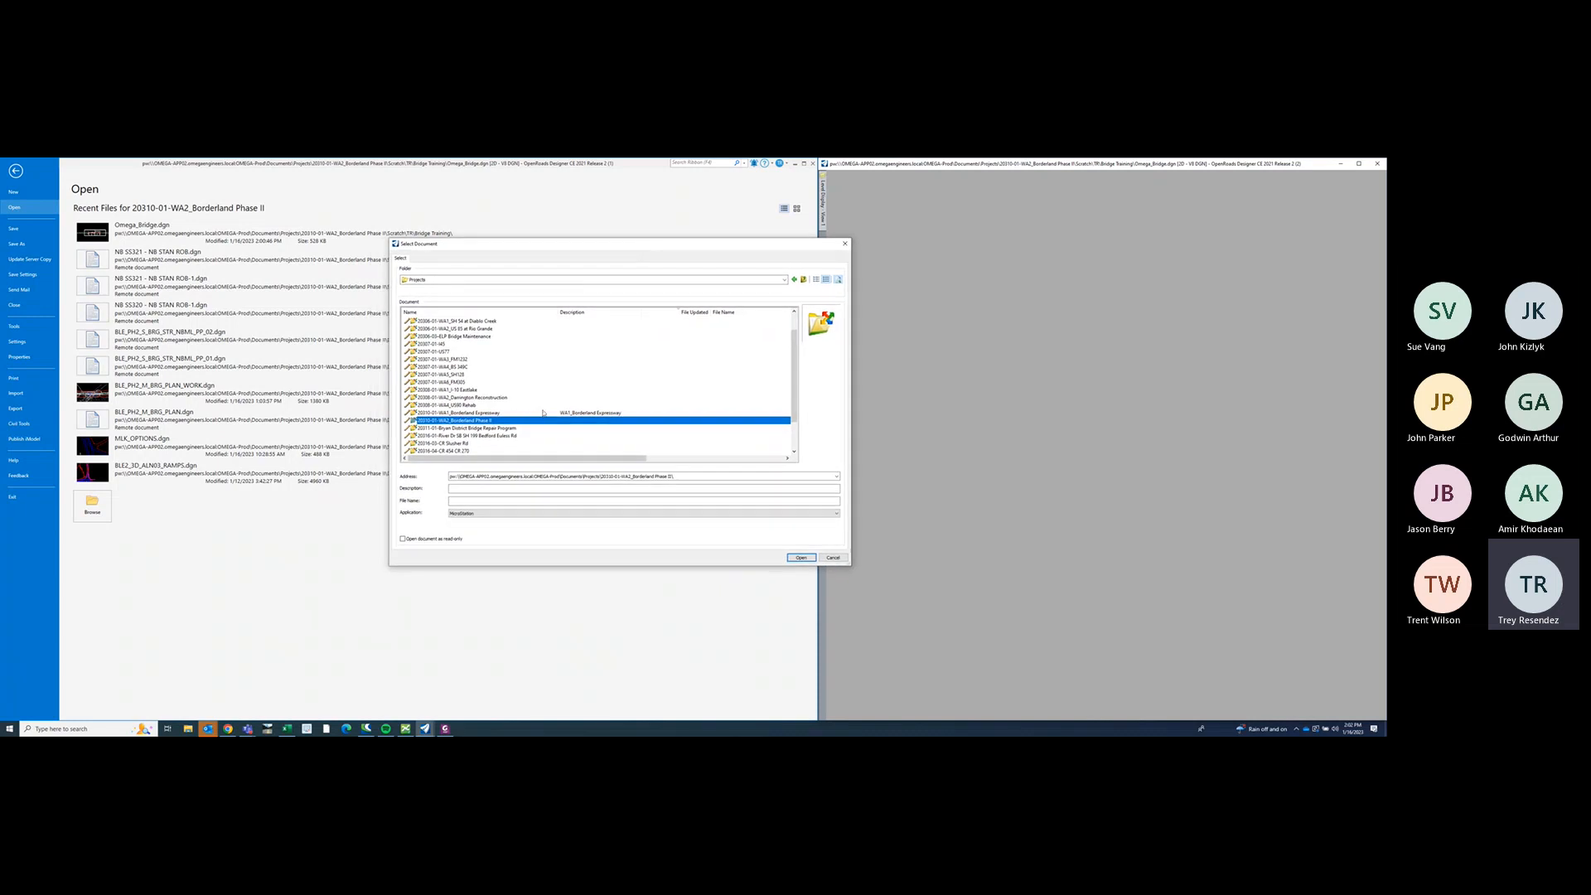
pyautogui.scroll(-1, 426, 357)
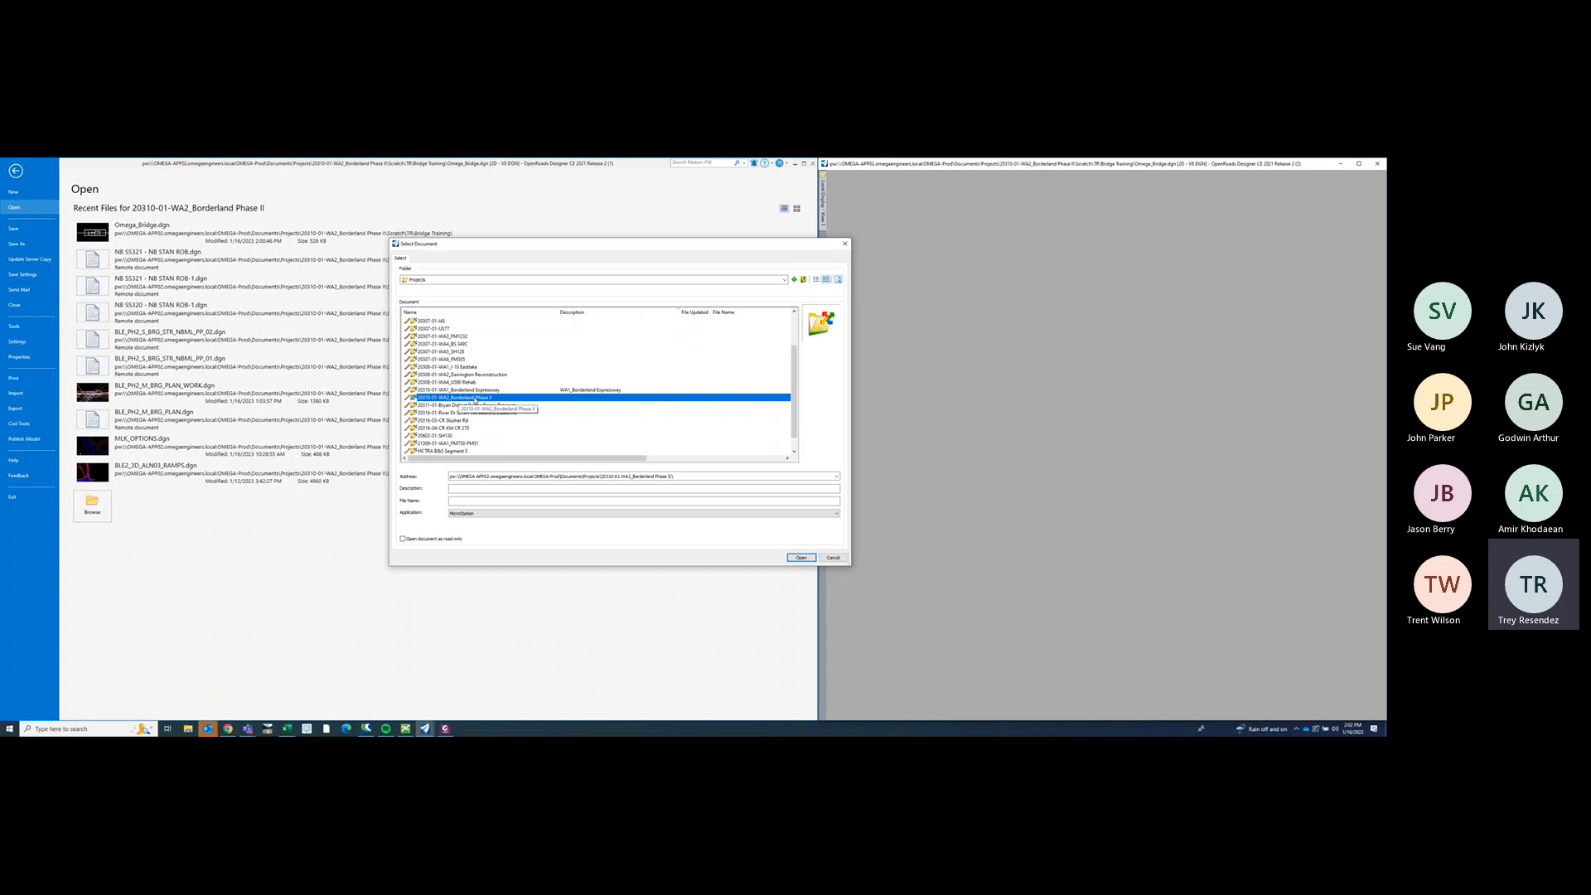
pyautogui.doubleClick(476, 399)
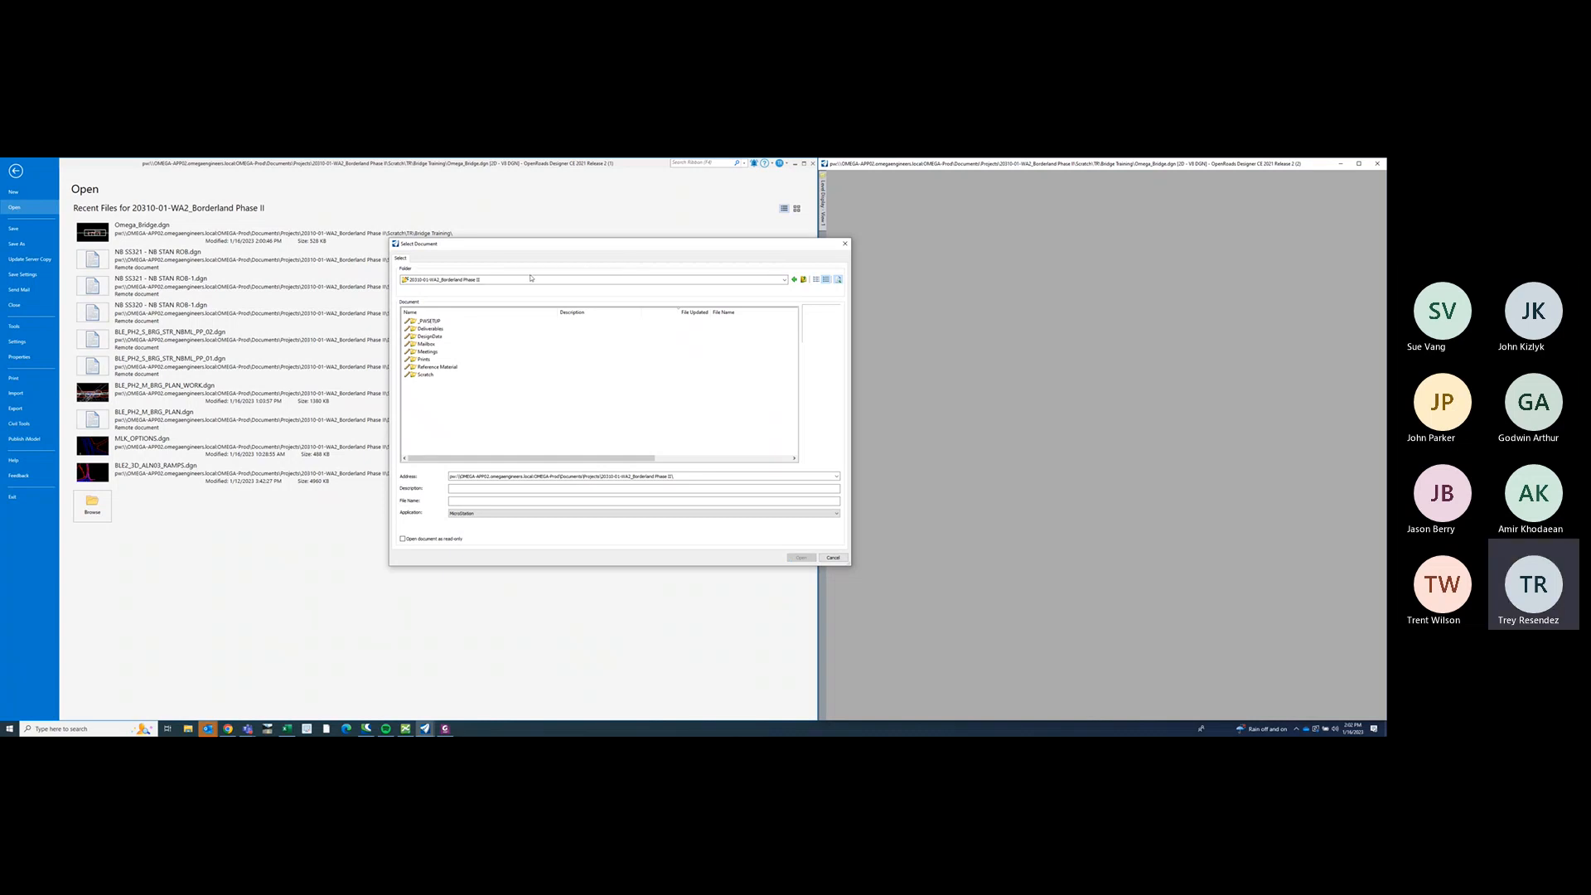
# - Choose TxDOT_DesignSeed2d.dgn as seed from the Design Seed folder of the Project Standards inside the project's workset setup
pyautogui.moveTo(582, 248); pyautogui.dragTo(621, 262)
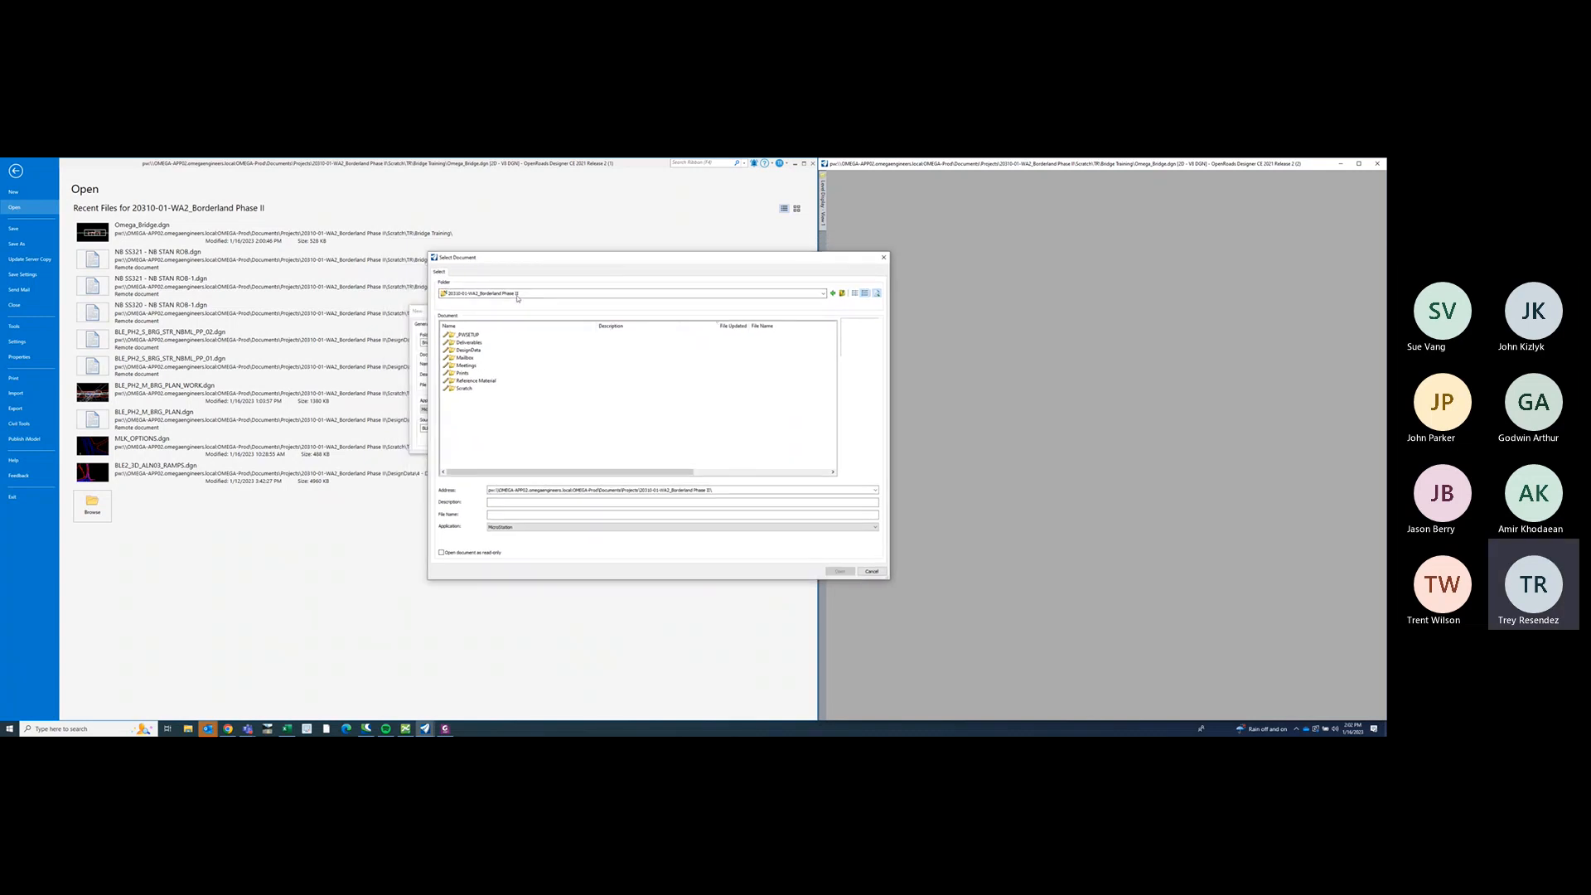
pyautogui.doubleClick(475, 334)
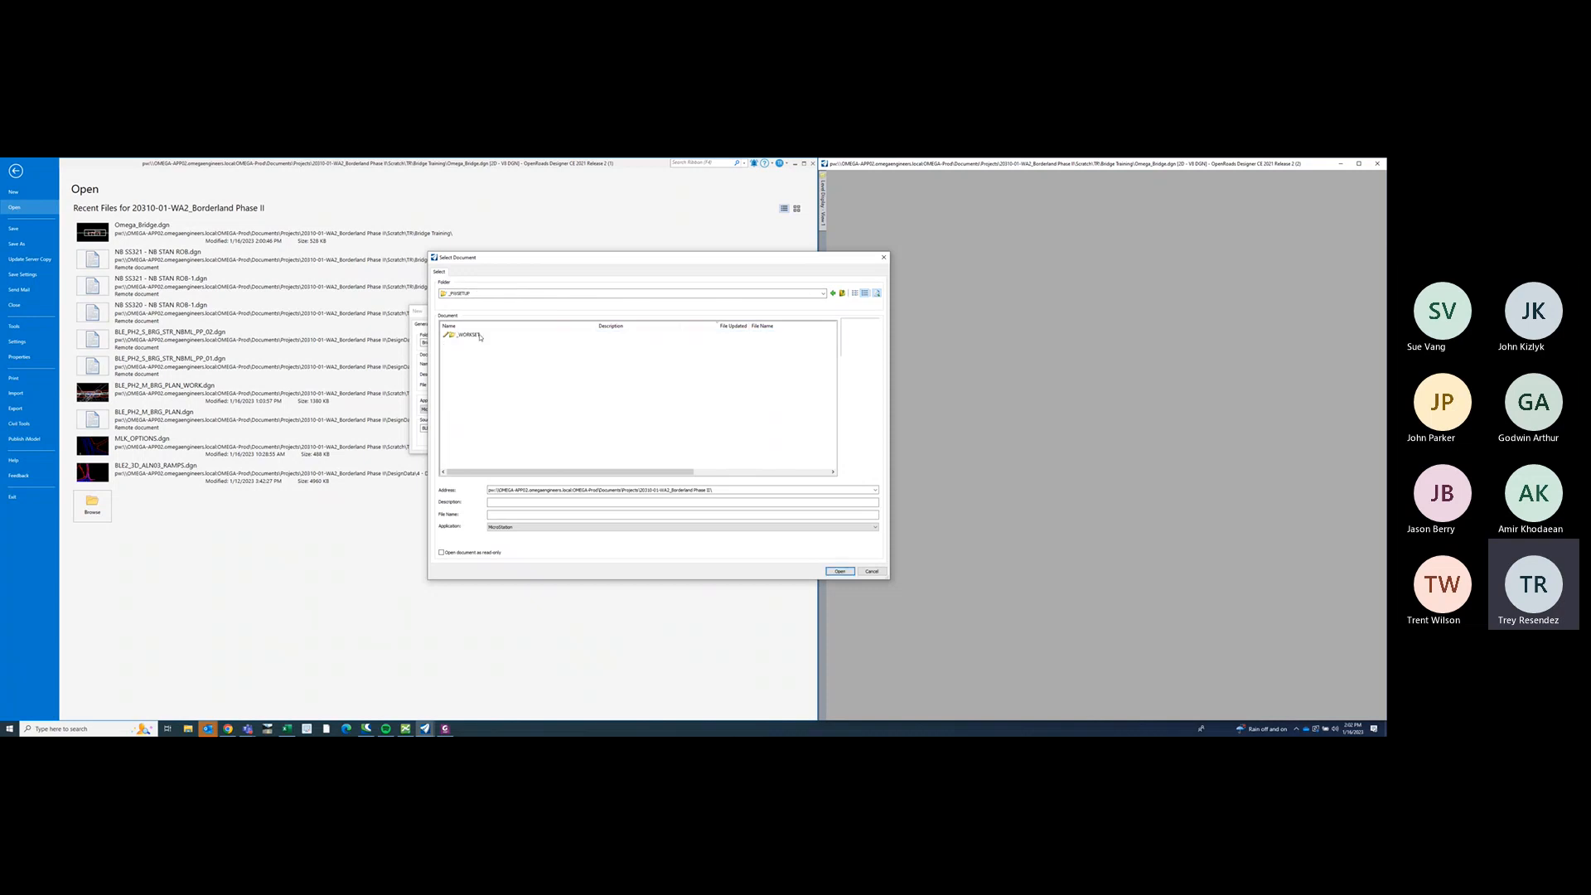
pyautogui.doubleClick(469, 335)
pyautogui.click(497, 335)
pyautogui.doubleClick(497, 336)
pyautogui.doubleClick(496, 336)
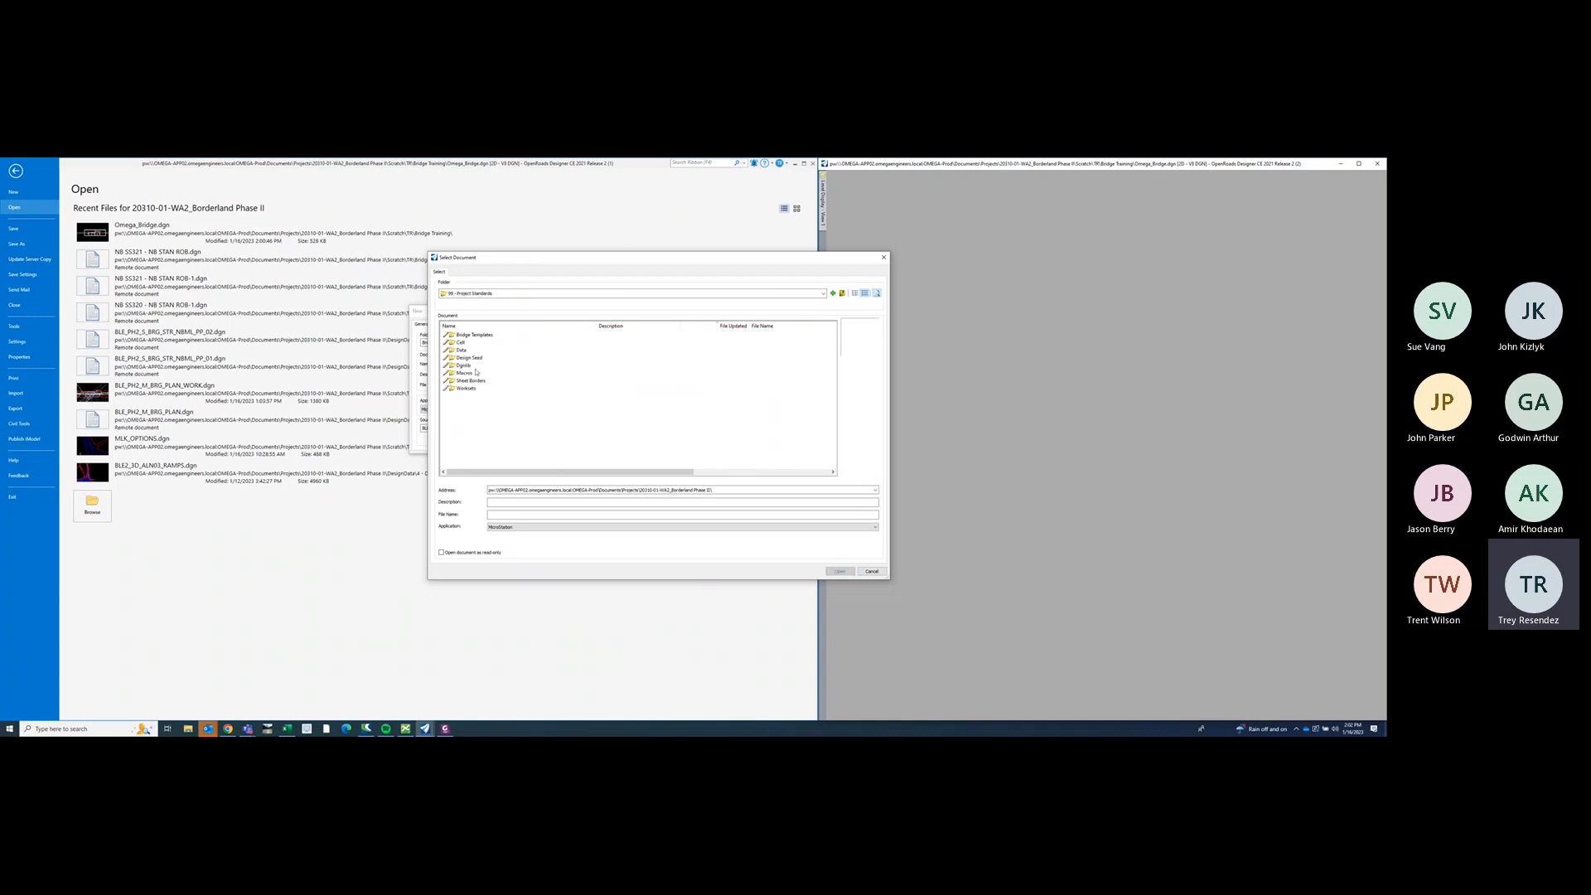
pyautogui.doubleClick(468, 357)
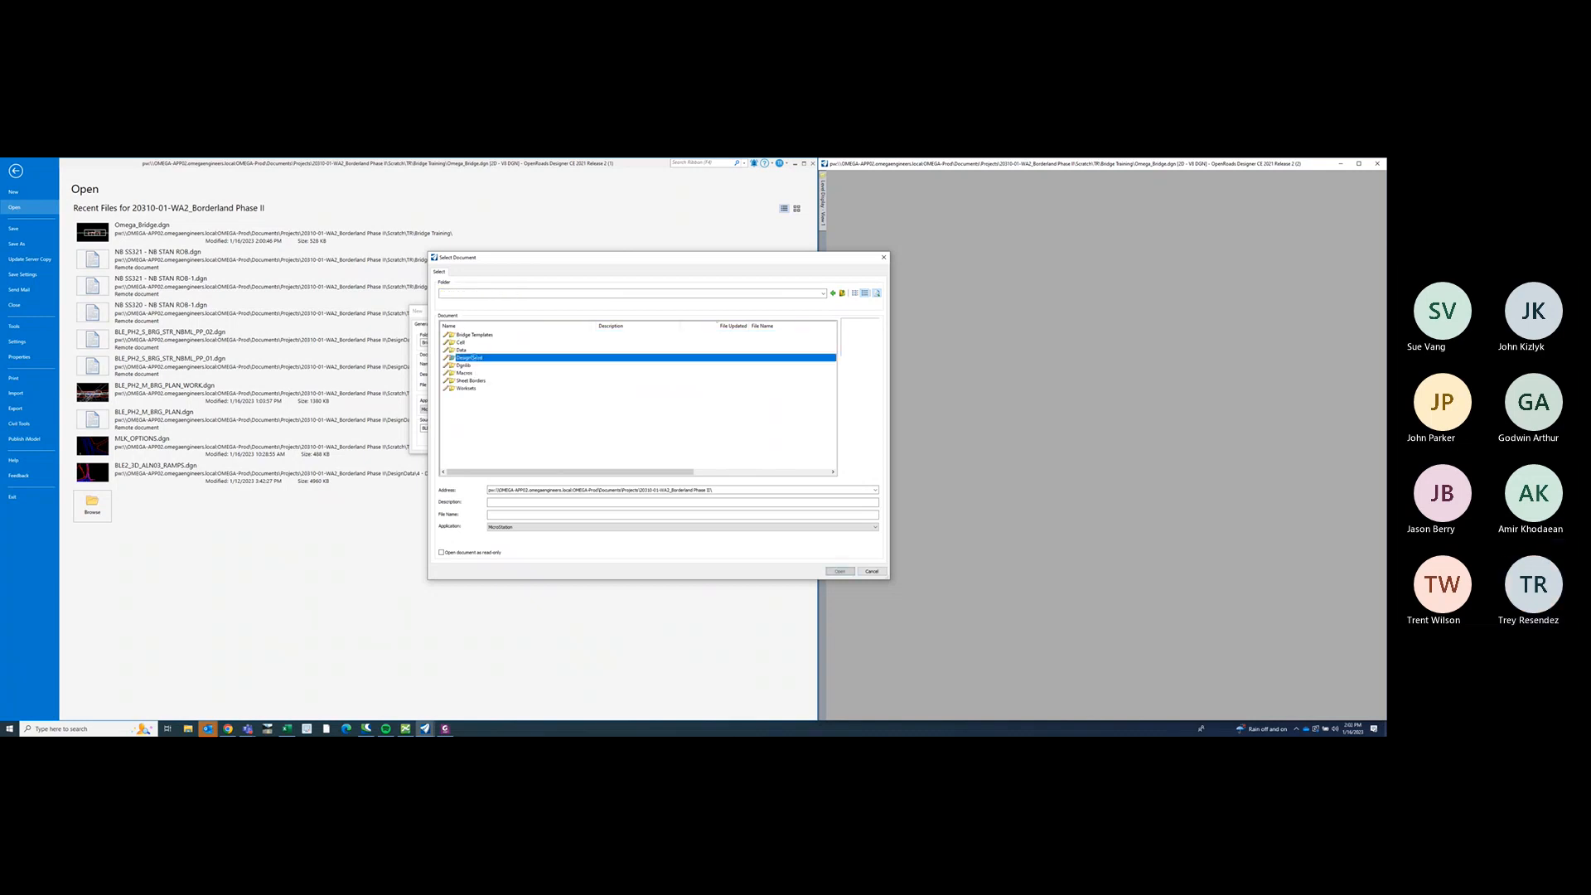
pyautogui.click(509, 336)
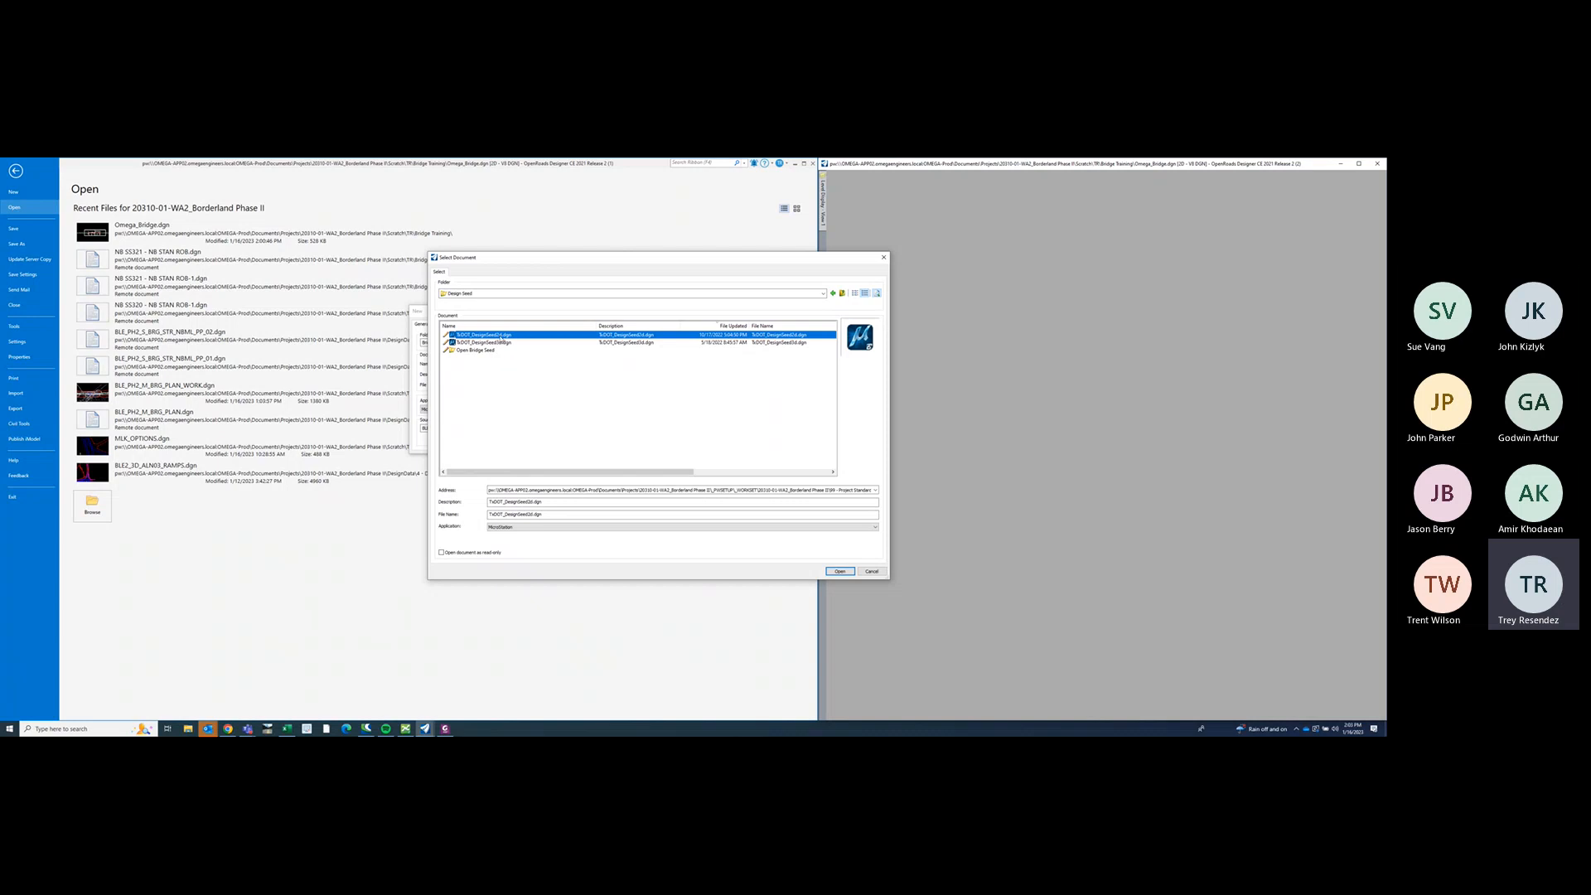
pyautogui.doubleClick(499, 334)
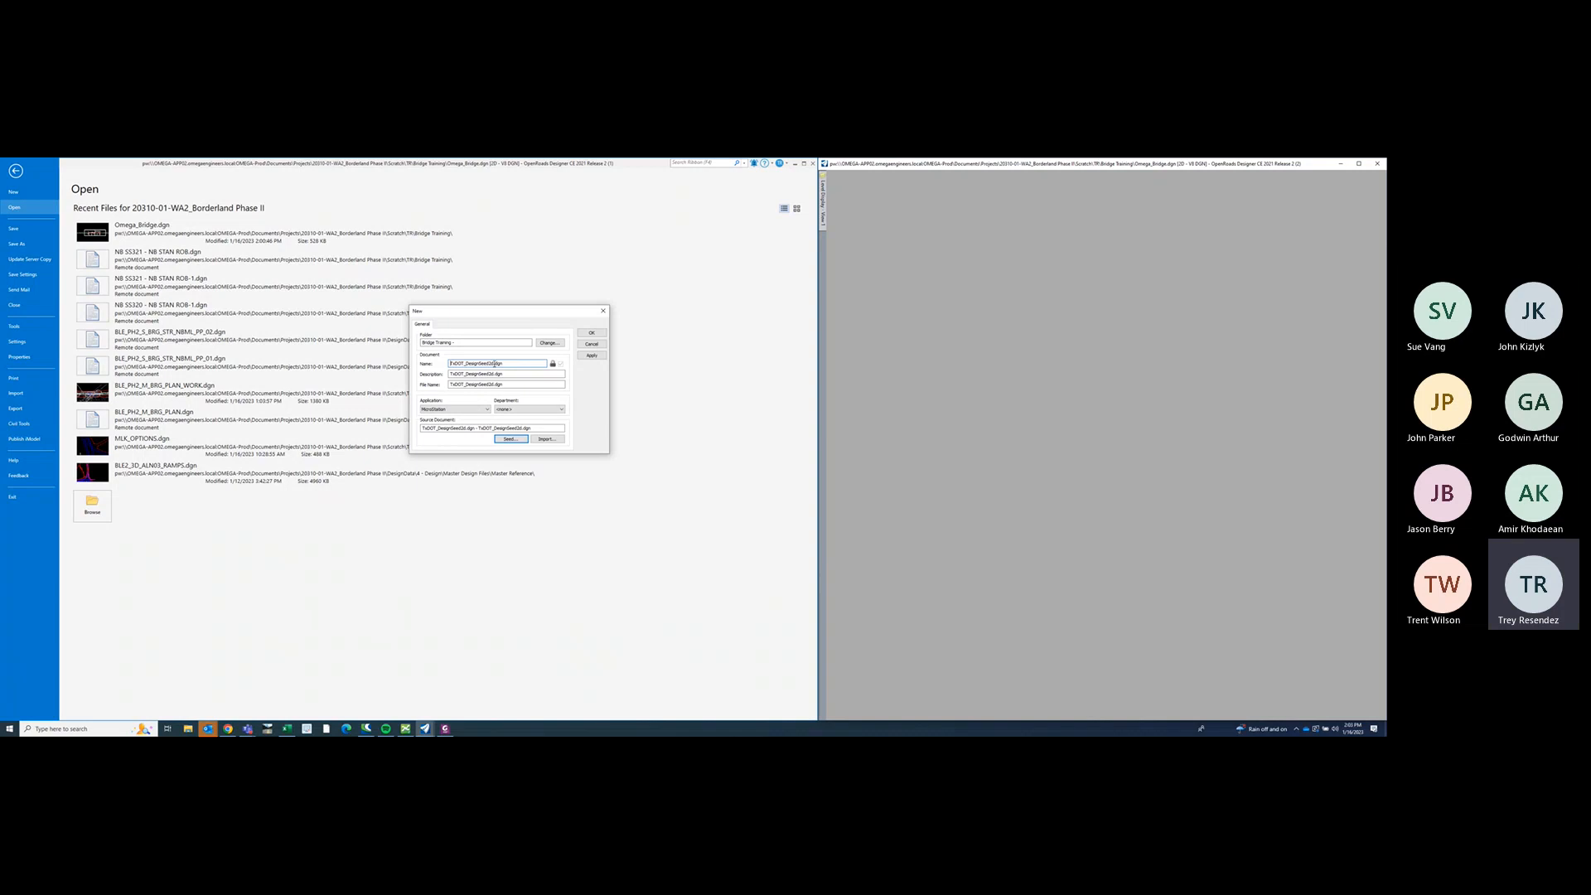
# - Name the new file Bridge_Mo, clear its description, create it and check in Omega_Bridge.dgn
pyautogui.moveTo(494, 363); pyautogui.dragTo(443, 360)
pyautogui.write('Bridge_Mo')
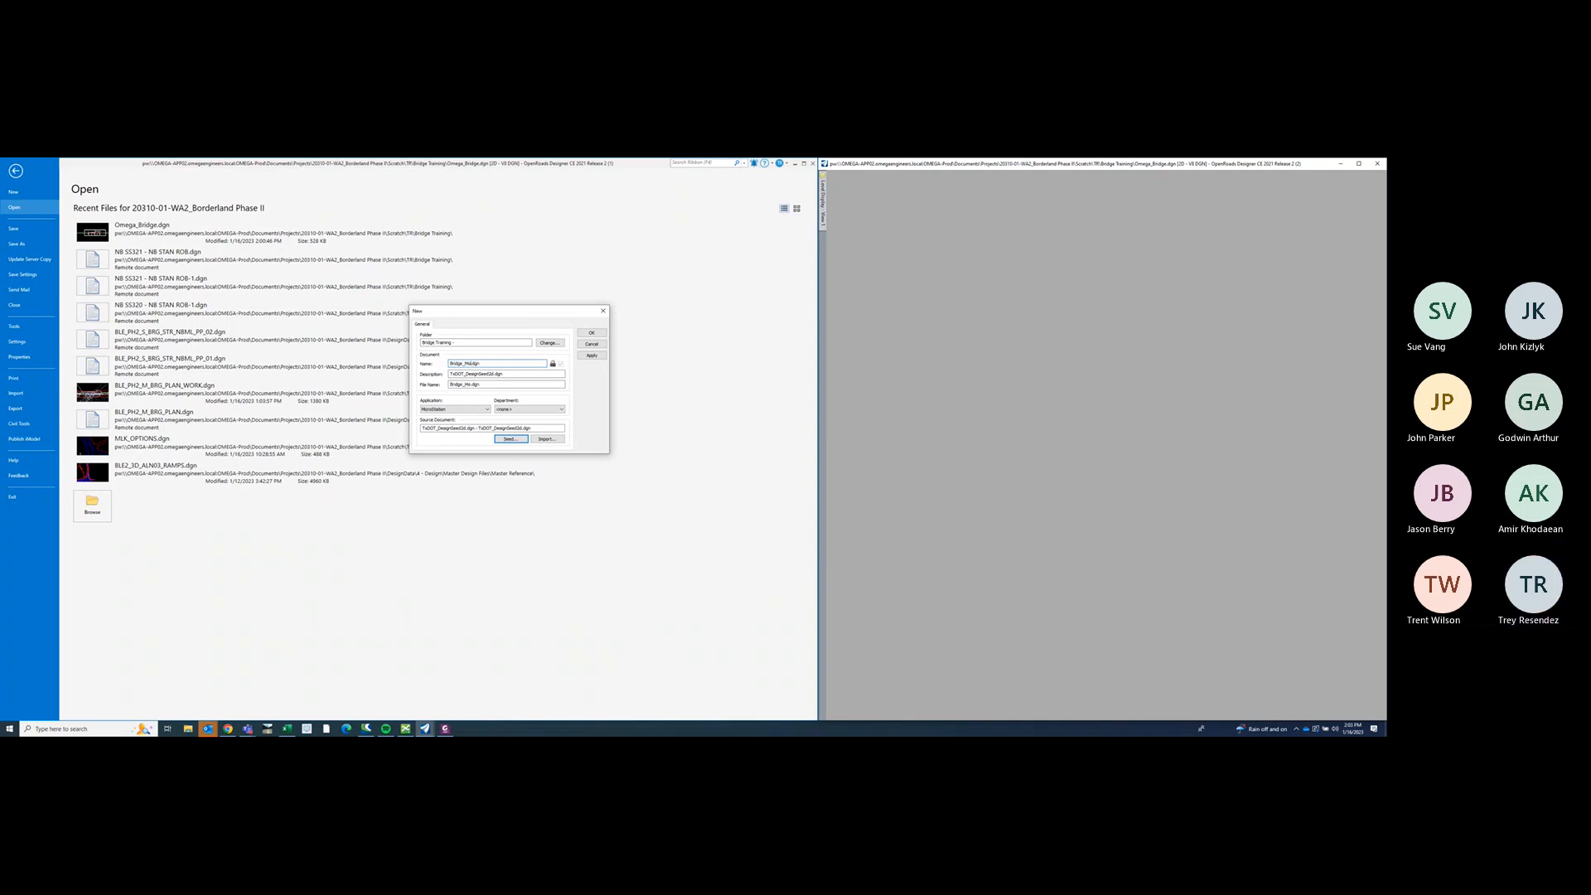
pyautogui.moveTo(519, 372); pyautogui.dragTo(445, 378)
pyautogui.press('BackSpace')
pyautogui.click(594, 333)
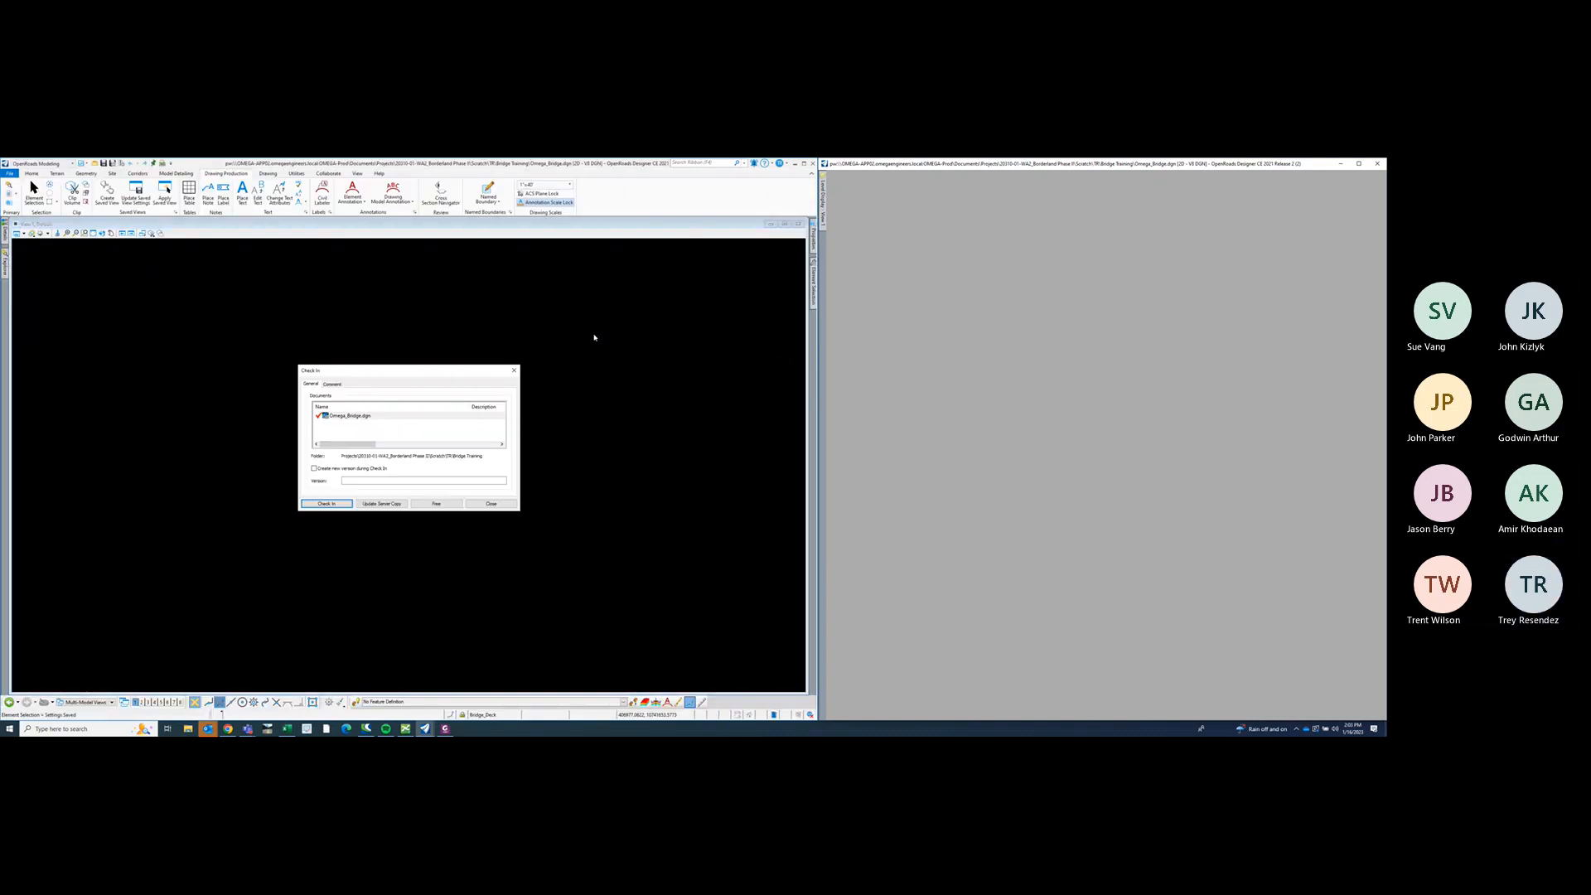
pyautogui.click(338, 502)
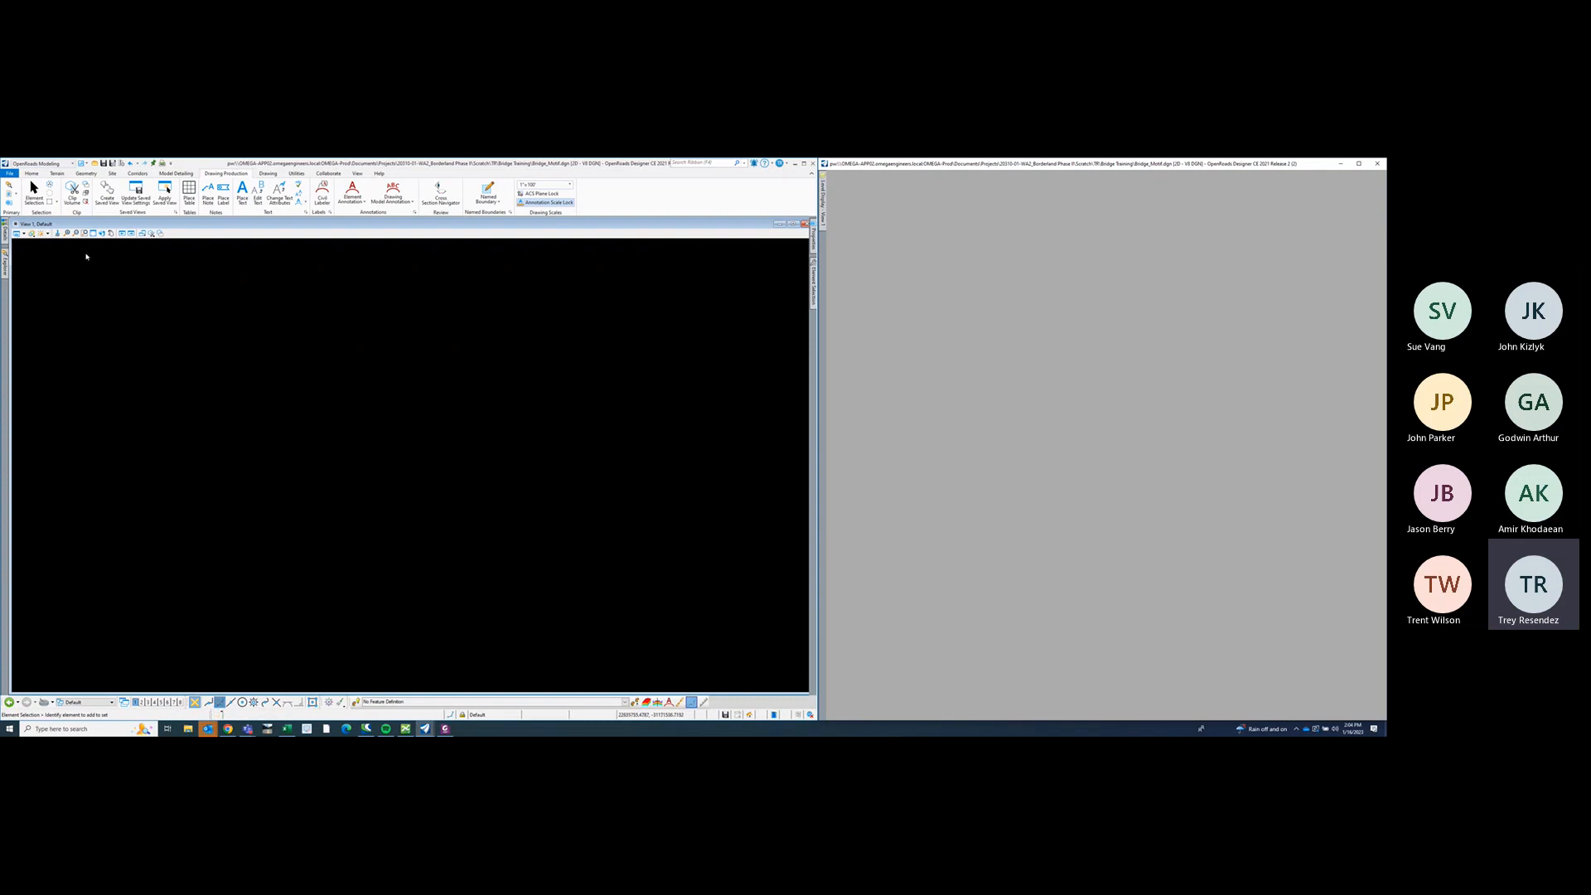
# - Open the references manager for the new file and start attaching reference documents
pyautogui.click(17, 195)
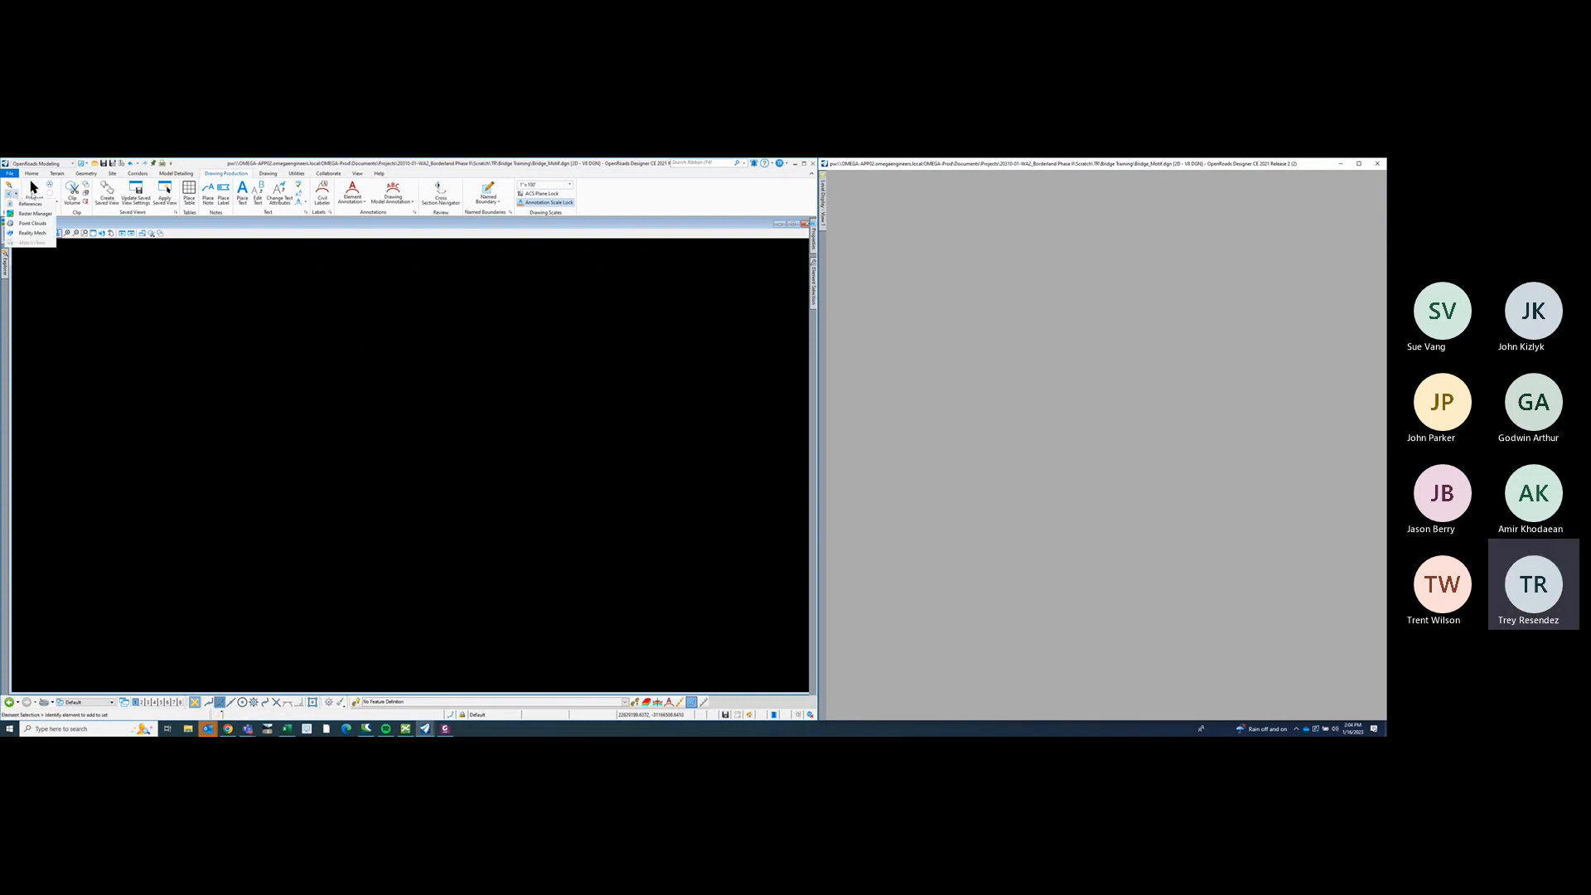
pyautogui.click(31, 174)
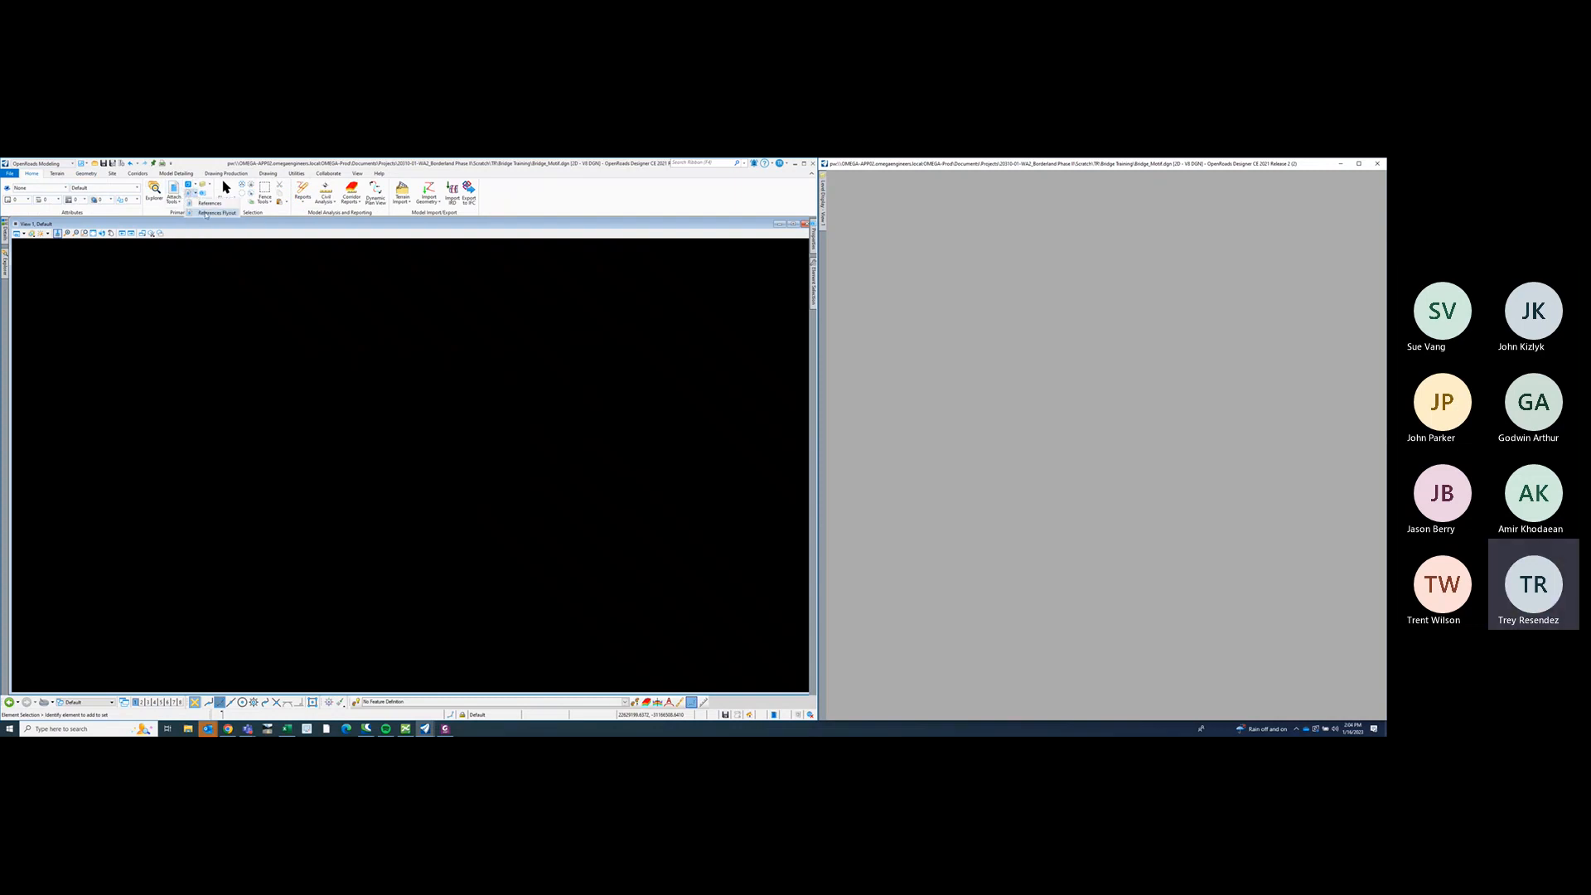
pyautogui.click(190, 193)
pyautogui.click(230, 234)
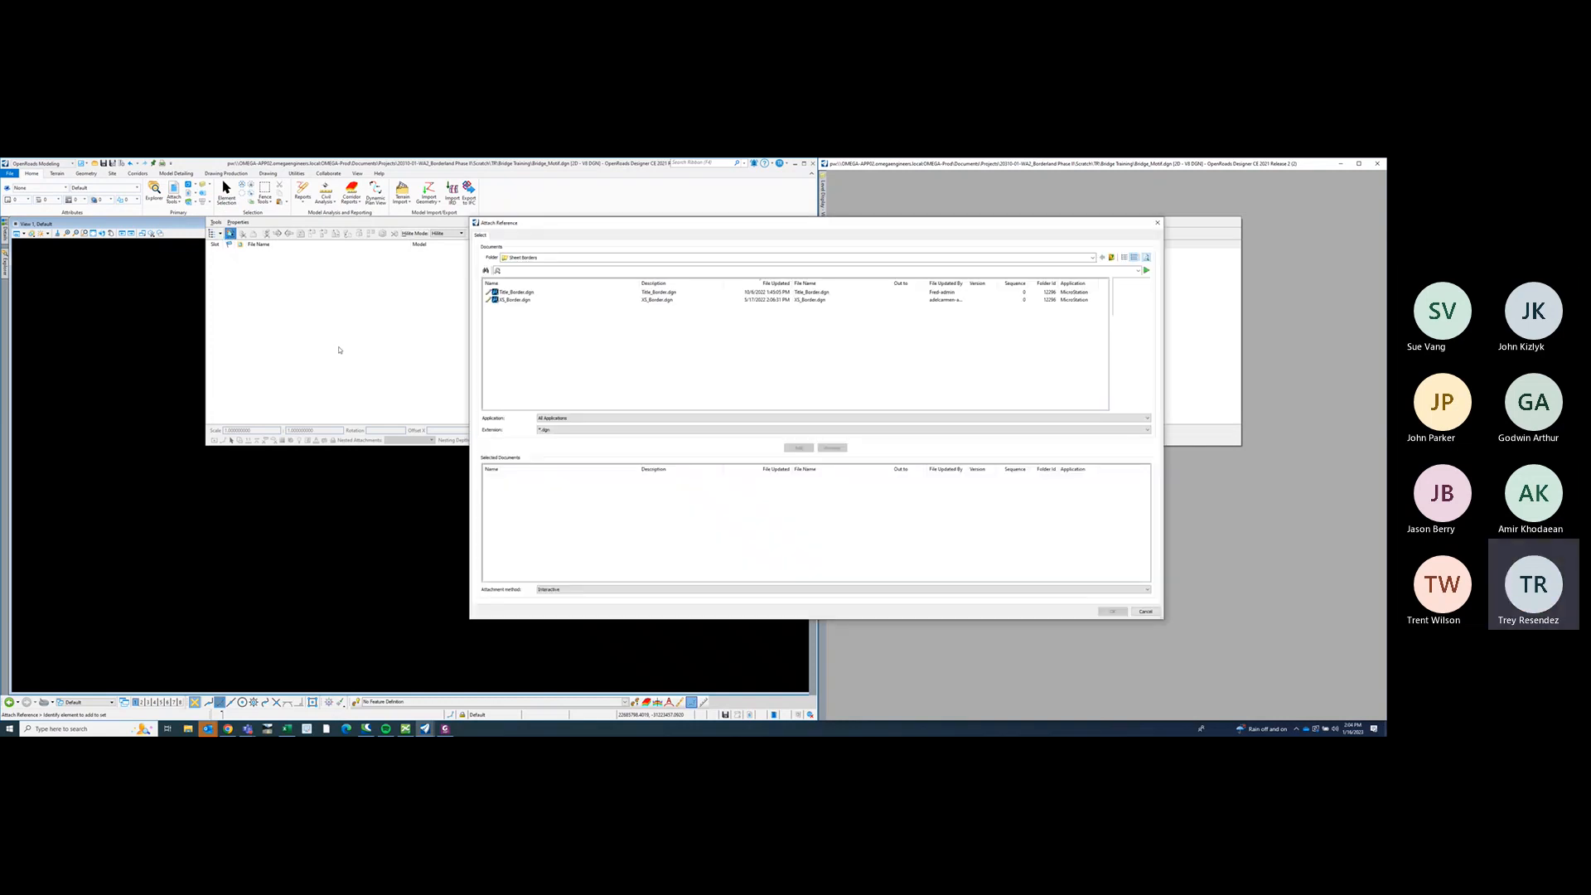
# - Browse to the Borderland Phase II project's Master Reference folder through DesignData, Design and Master Design Files
pyautogui.click(795, 257)
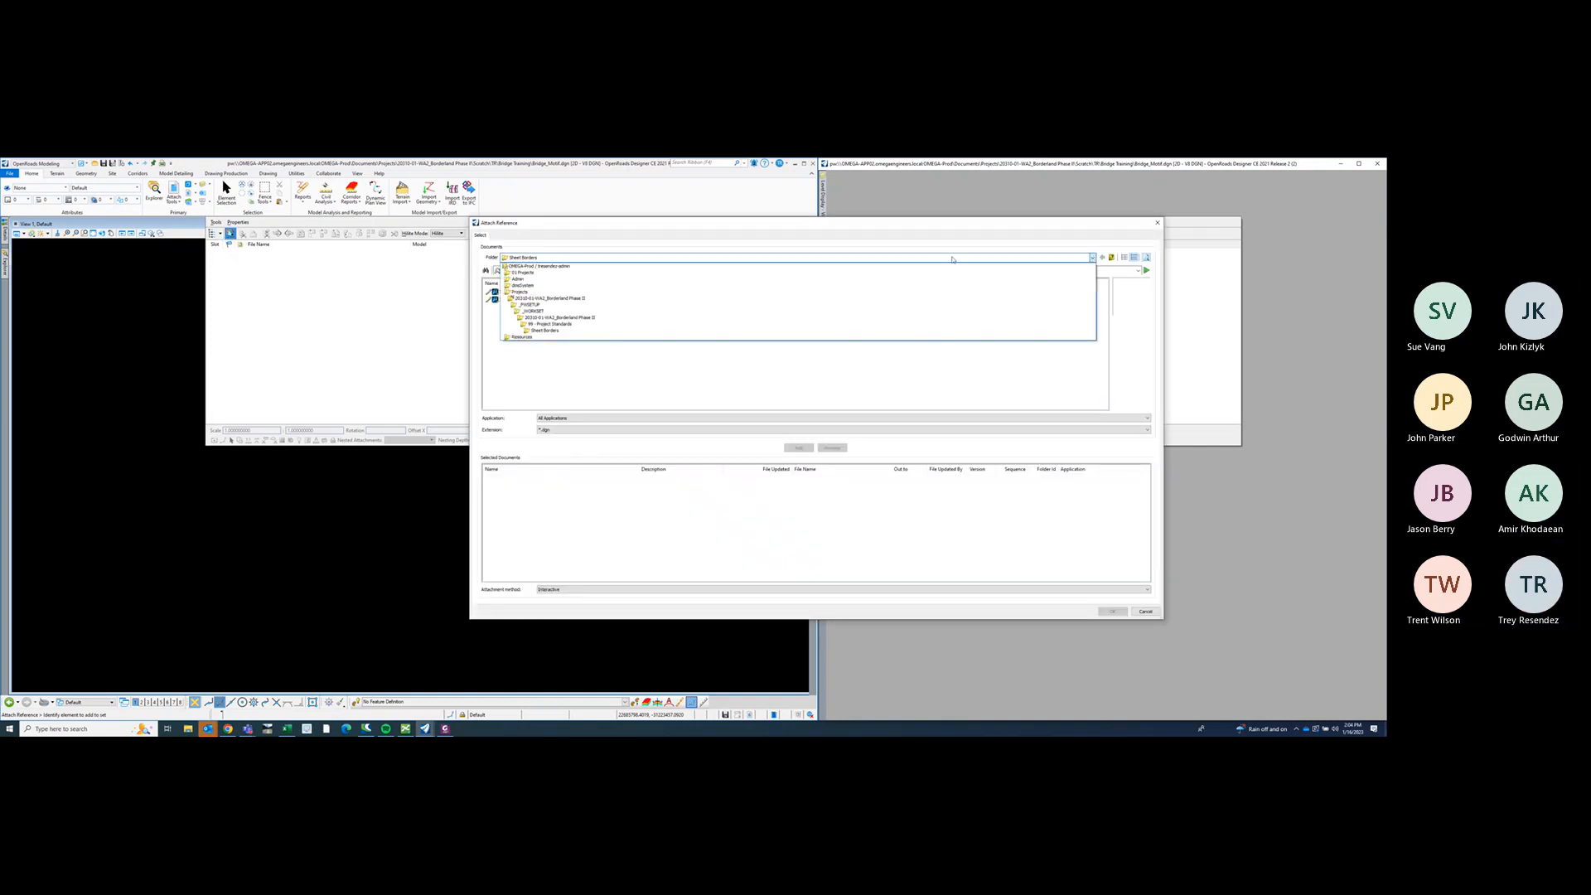
pyautogui.click(550, 299)
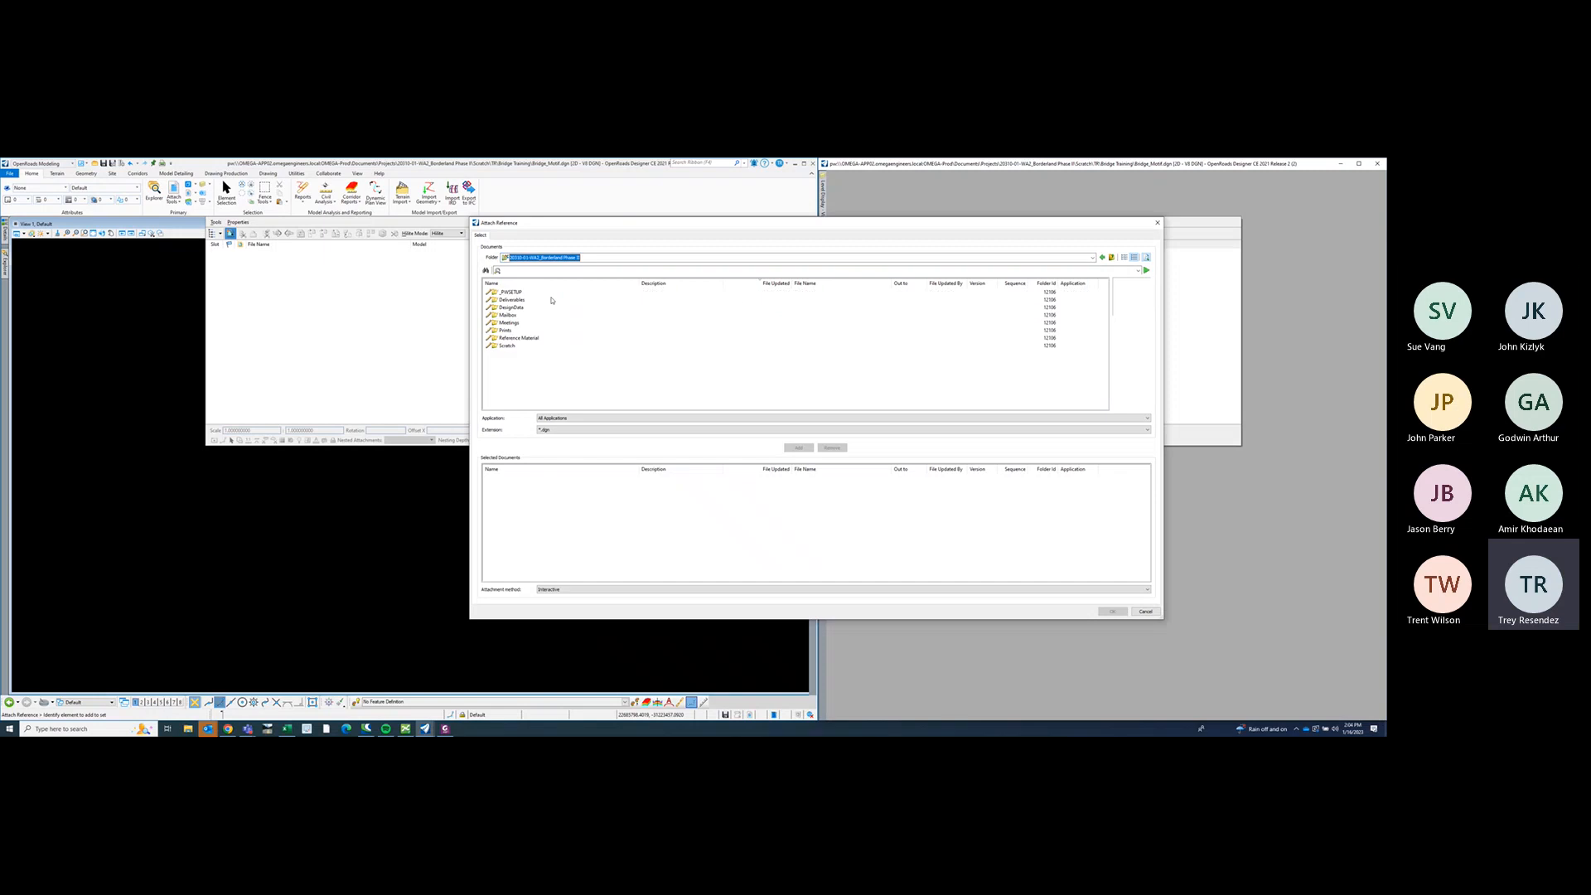
pyautogui.doubleClick(509, 309)
pyautogui.doubleClick(511, 322)
pyautogui.scroll(-1, 595, 338)
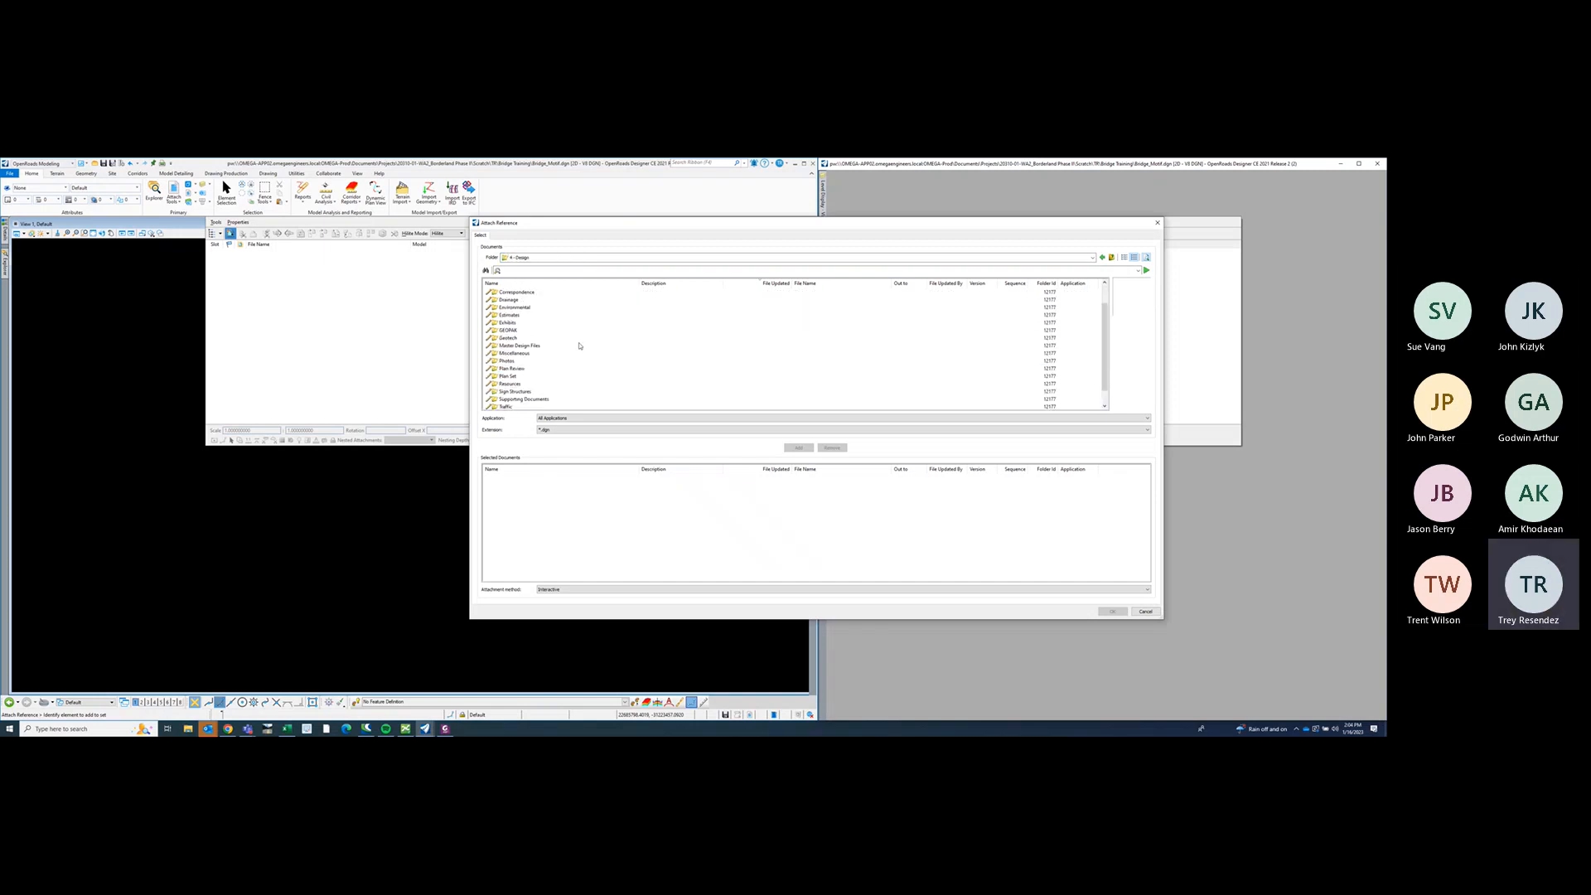
pyautogui.doubleClick(522, 345)
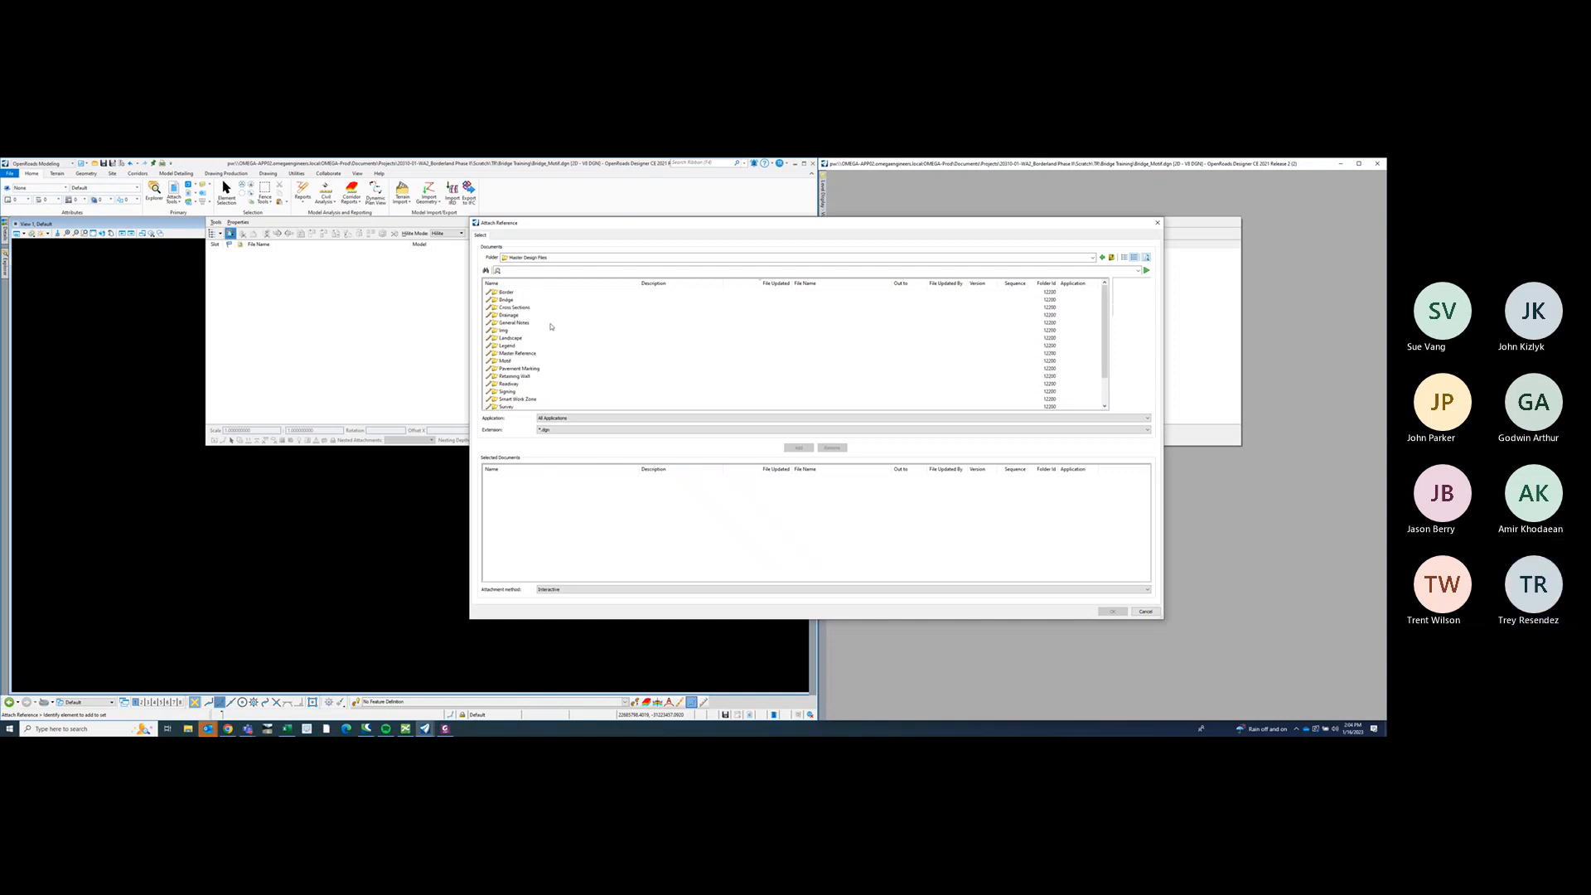
pyautogui.doubleClick(520, 353)
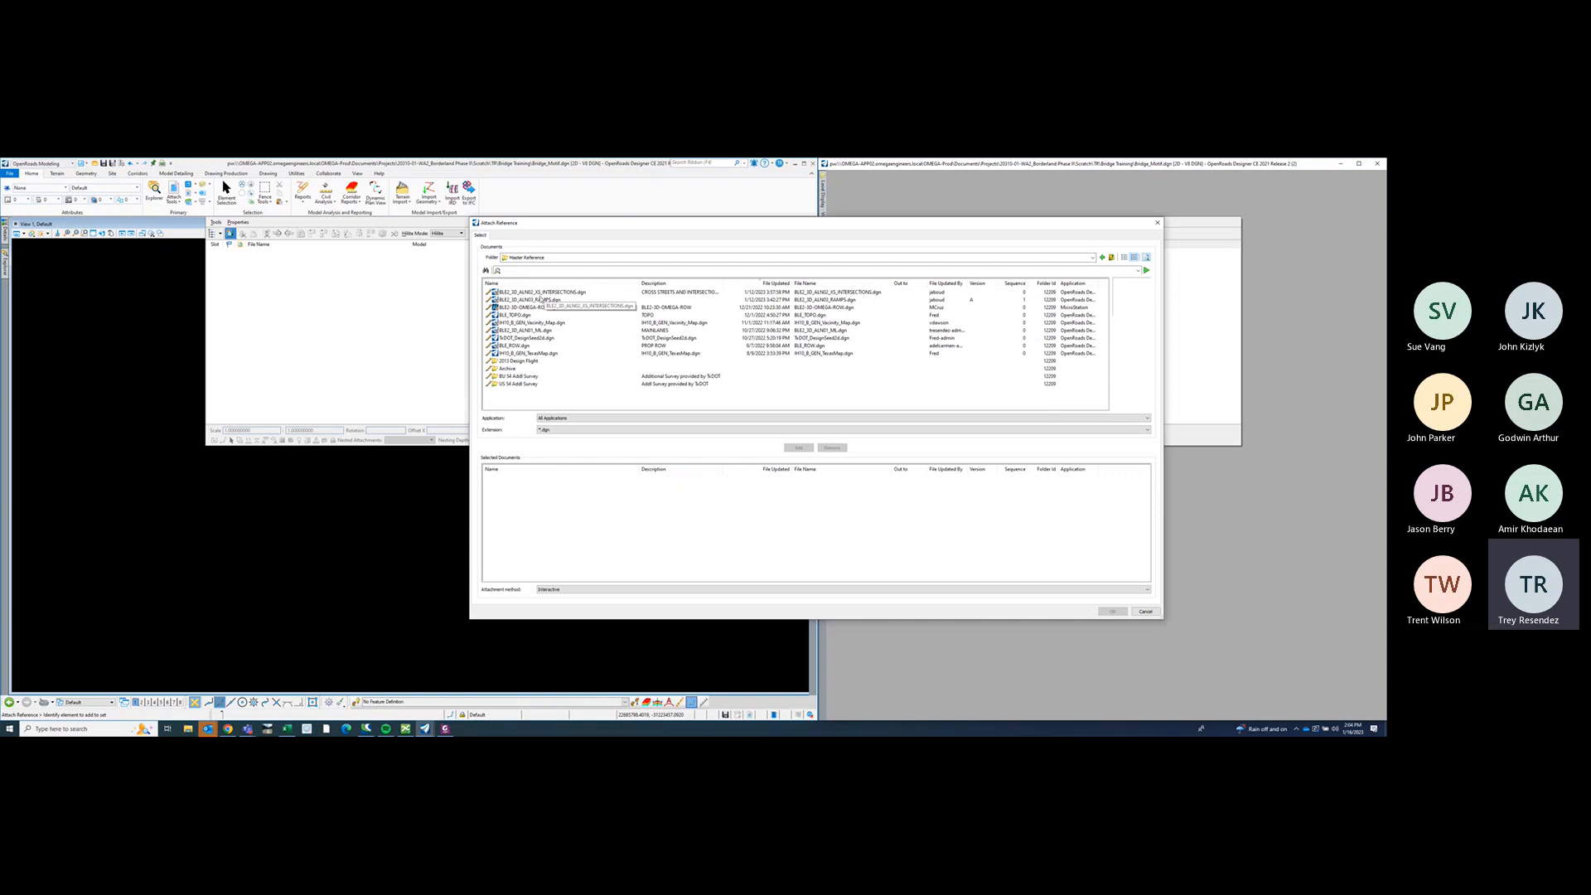
# - Add the 3D alignment files for intersections, ramps and mainlanes, plus BLE_TOPO.dgn and BLE_ROW.dgn, to the documents to attach
pyautogui.doubleClick(553, 294)
pyautogui.doubleClick(541, 300)
pyautogui.click(532, 330)
pyautogui.doubleClick(532, 330)
pyautogui.doubleClick(524, 315)
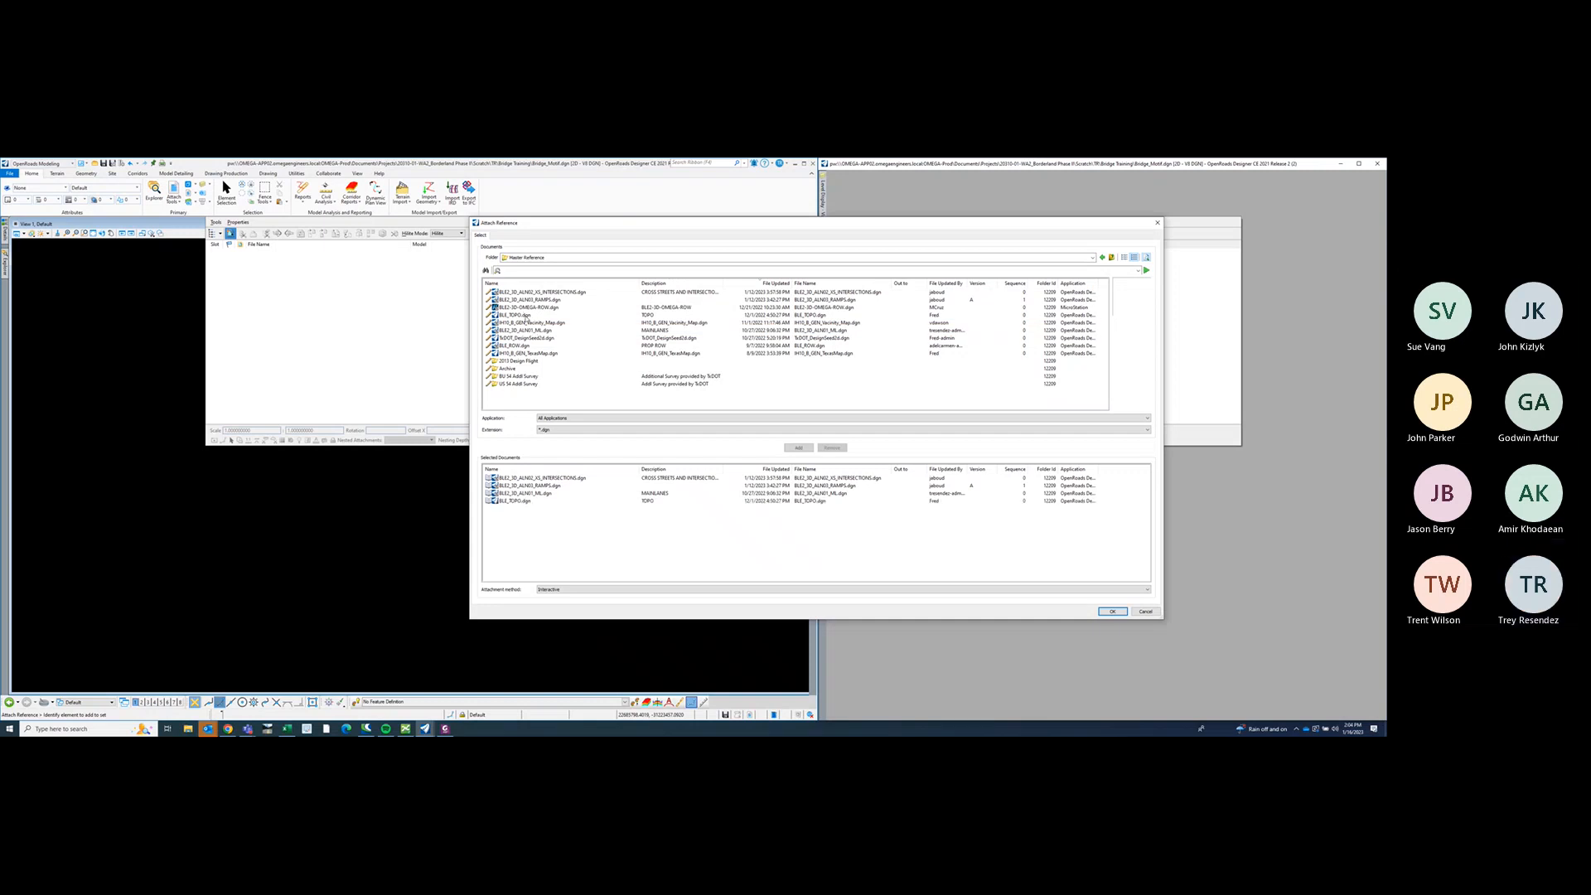
pyautogui.doubleClick(524, 346)
# - Add the 3D EOP files for intersections, ramps and mainlanes from the Roadway discipline's OMEGA folder to the documents to attach
pyautogui.click(1111, 257)
pyautogui.doubleClick(552, 385)
pyautogui.click(516, 299)
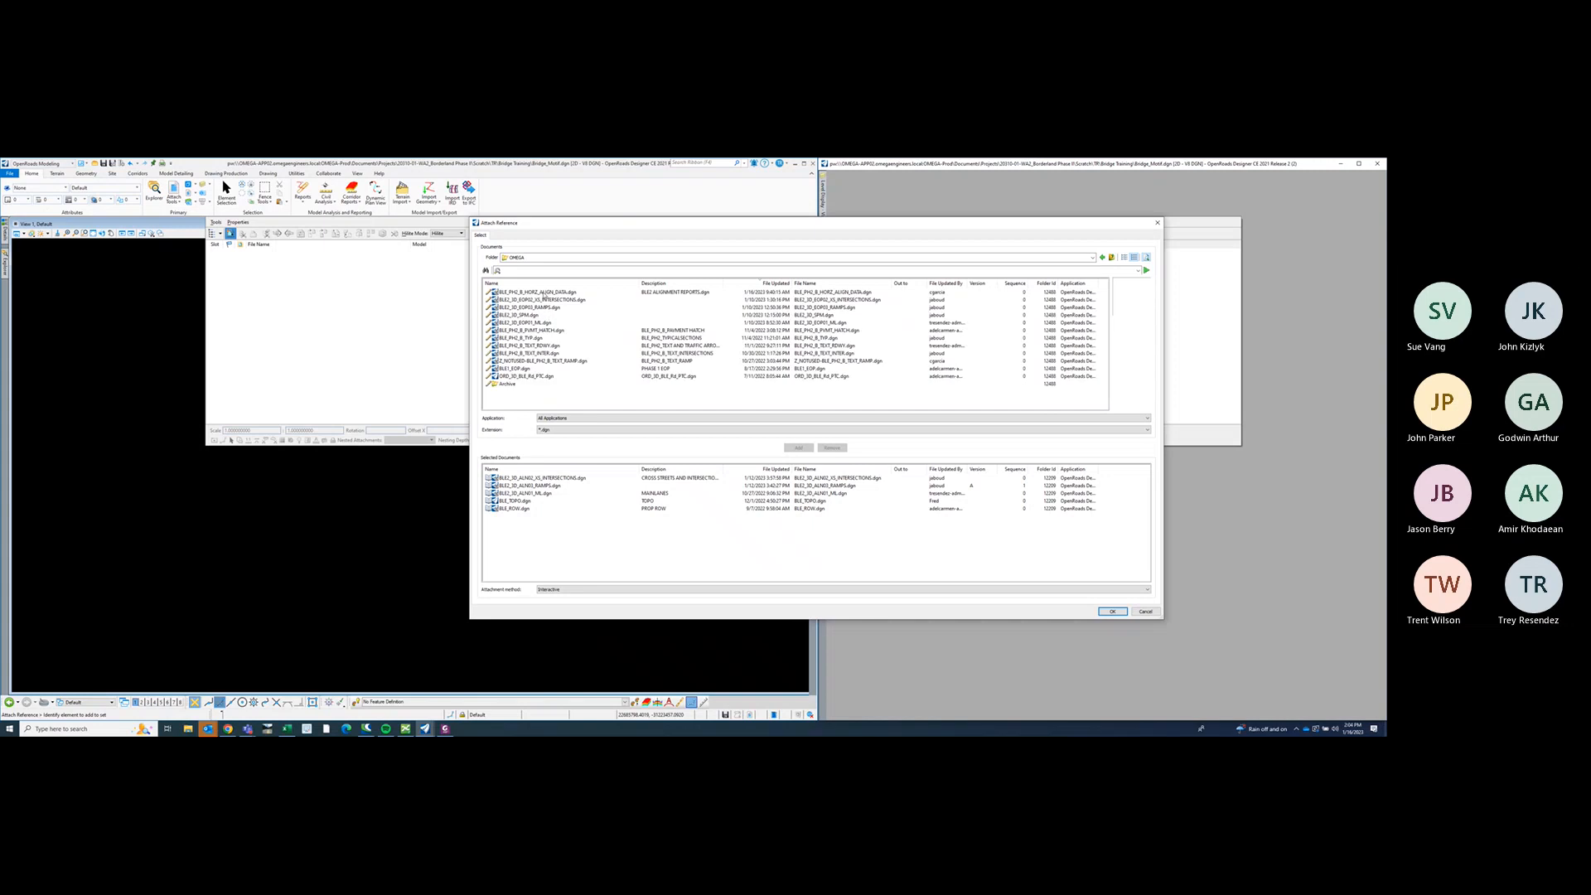
pyautogui.doubleClick(535, 300)
pyautogui.doubleClick(530, 307)
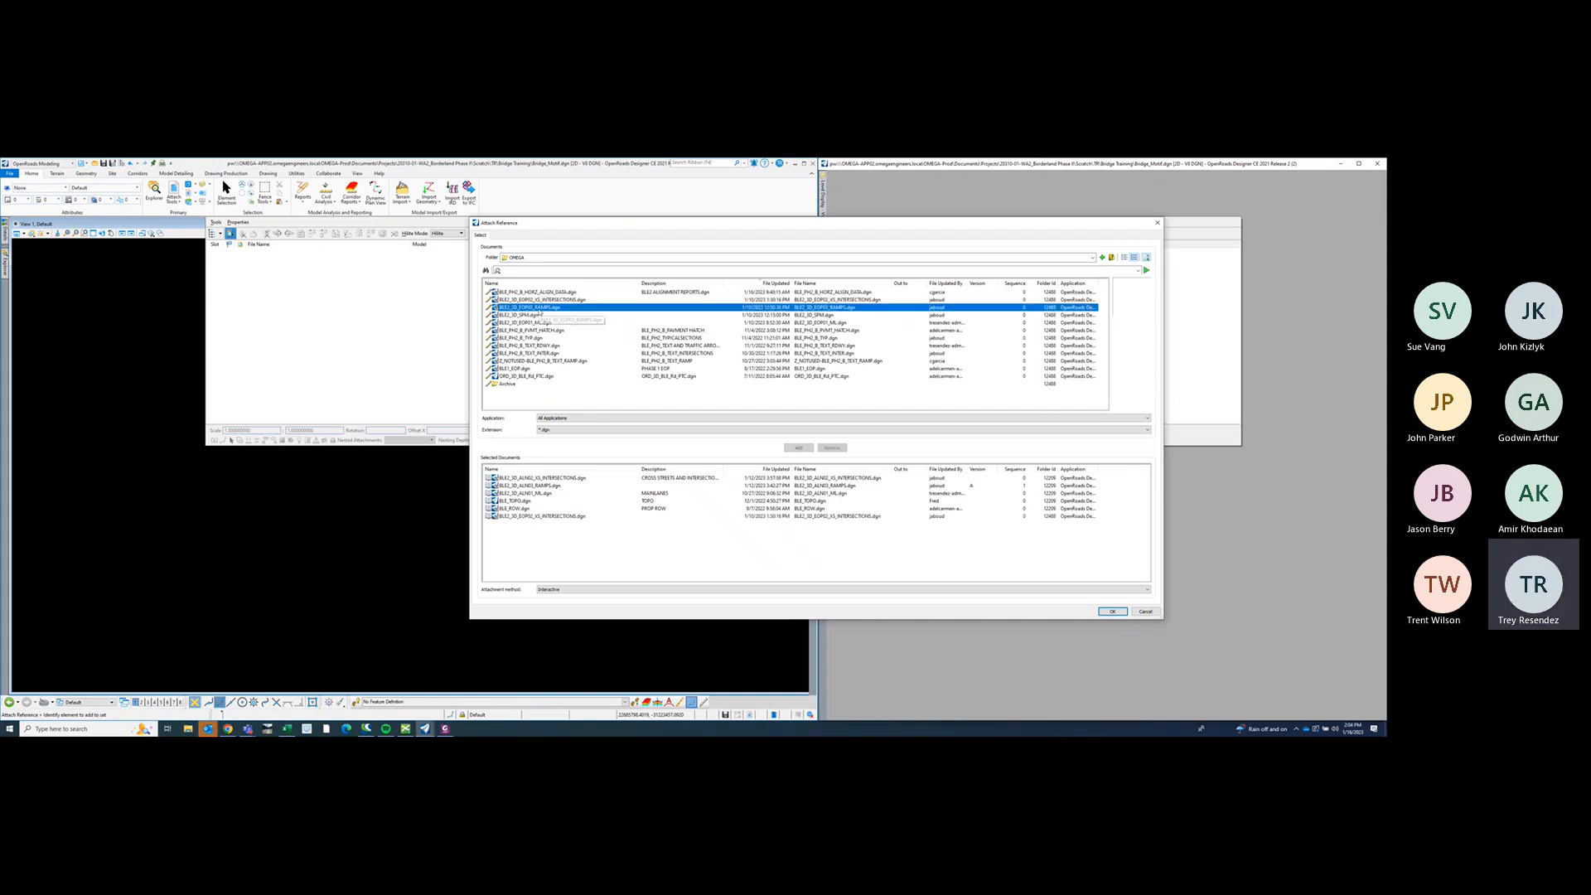
pyautogui.doubleClick(535, 322)
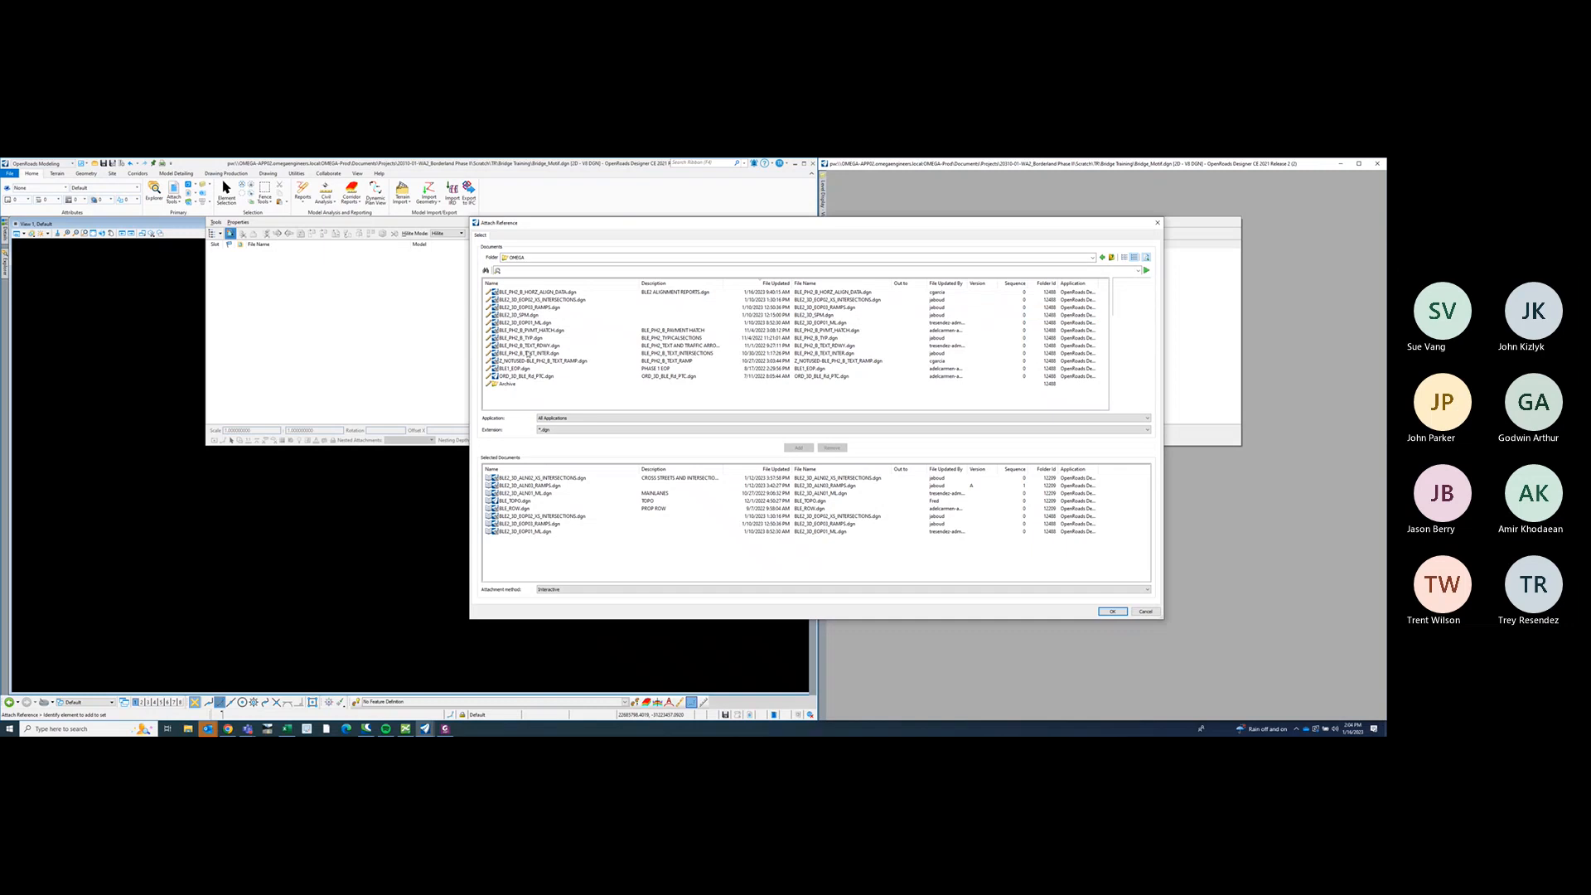
# - Add the PLN-001 bridge plan file from the Bridge discipline's OMEGA folder and accept the list of documents to attach
pyautogui.click(1111, 257)
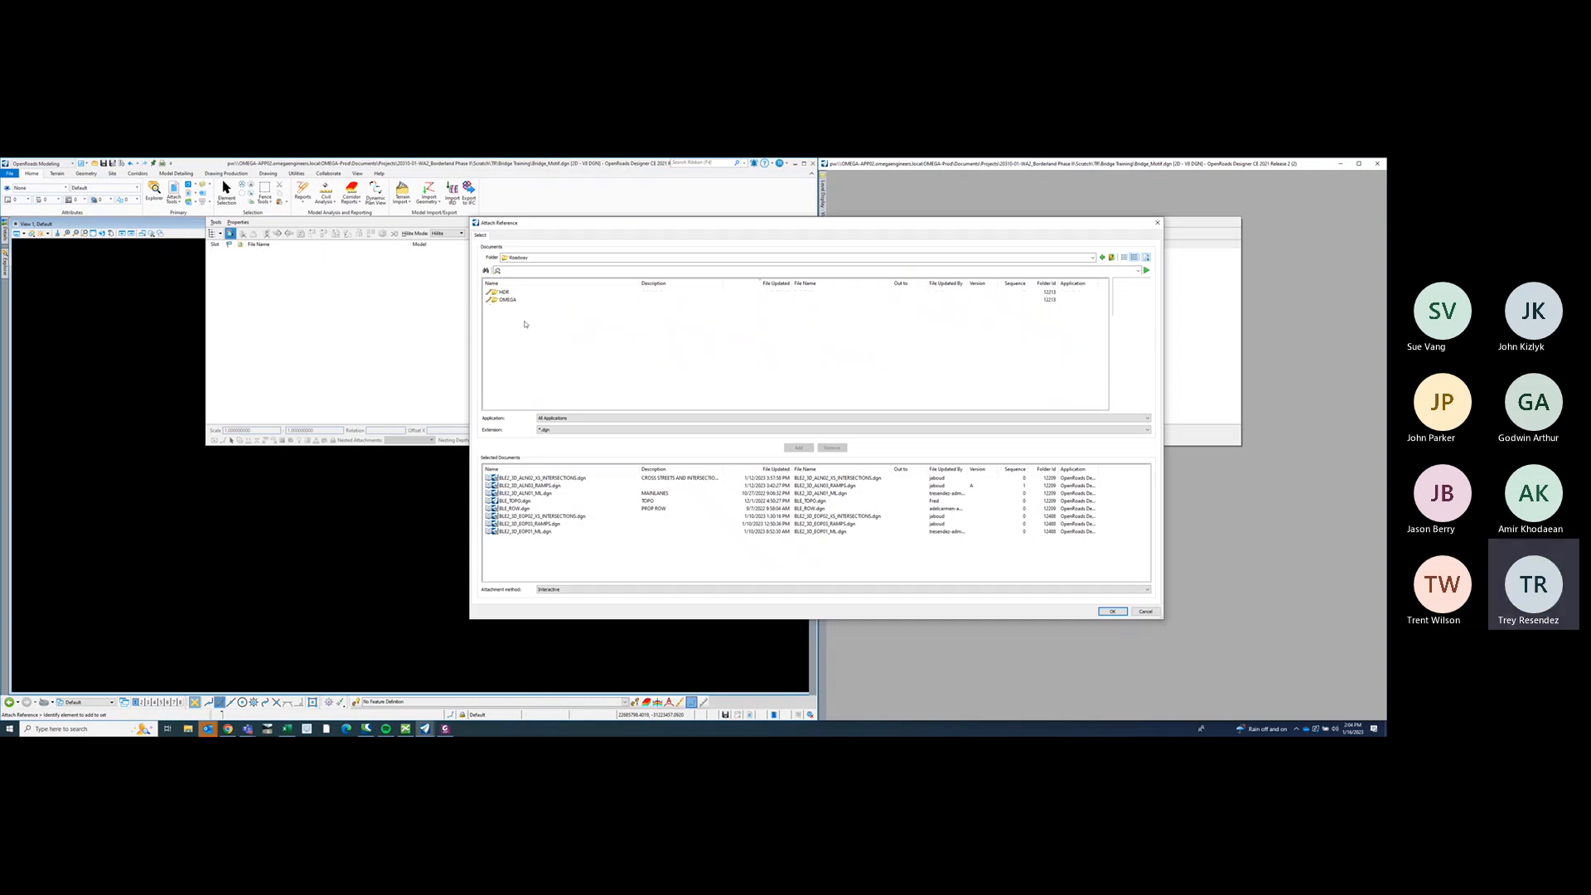
pyautogui.click(1112, 258)
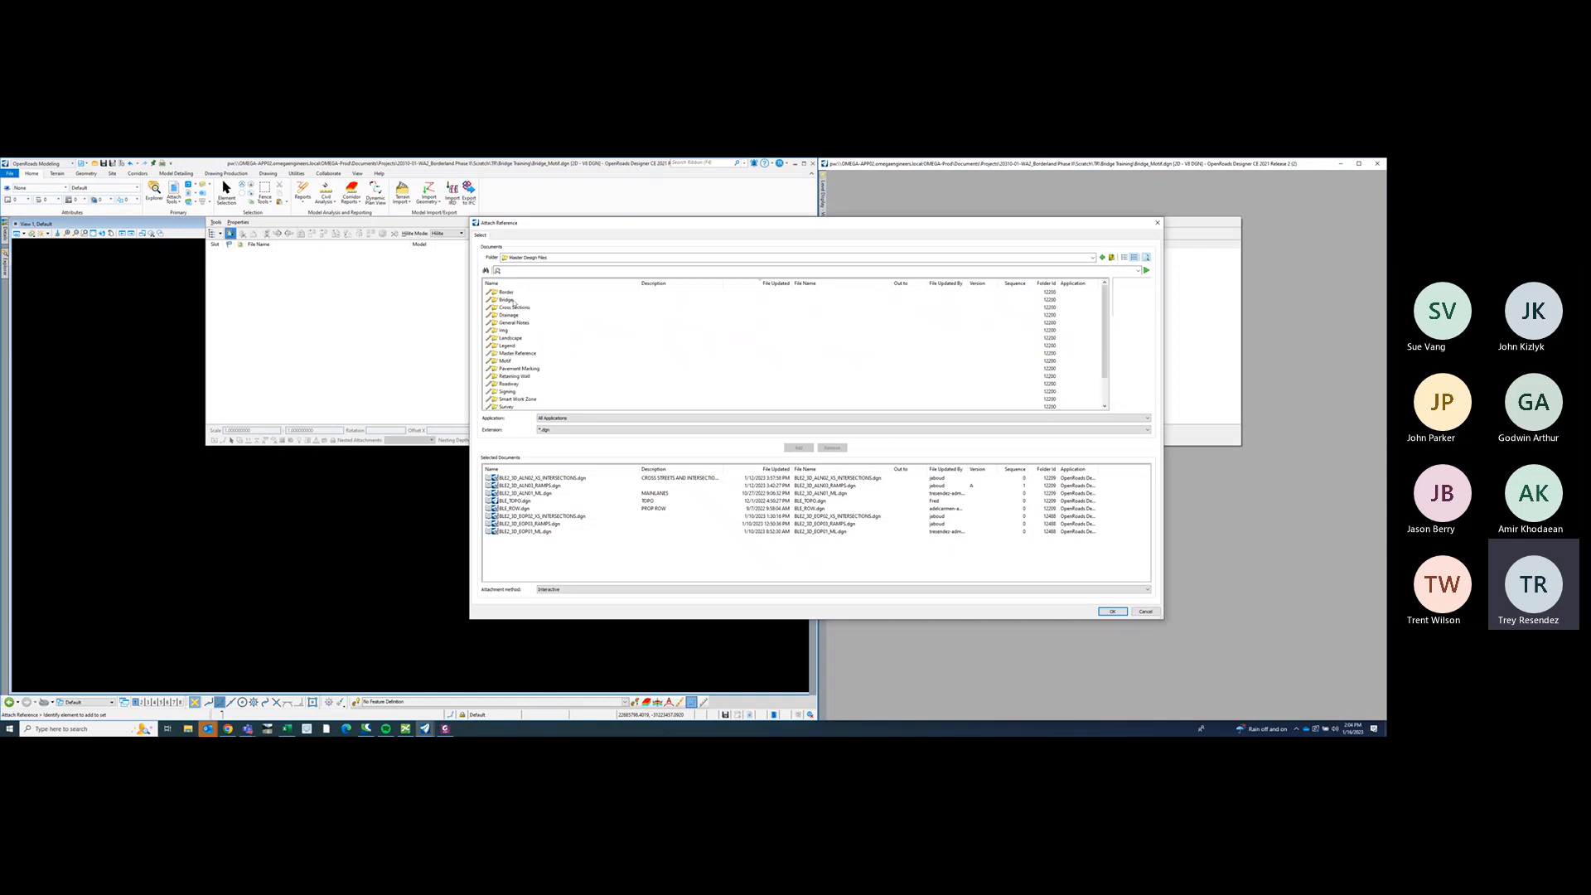
pyautogui.doubleClick(507, 300)
pyautogui.doubleClick(505, 315)
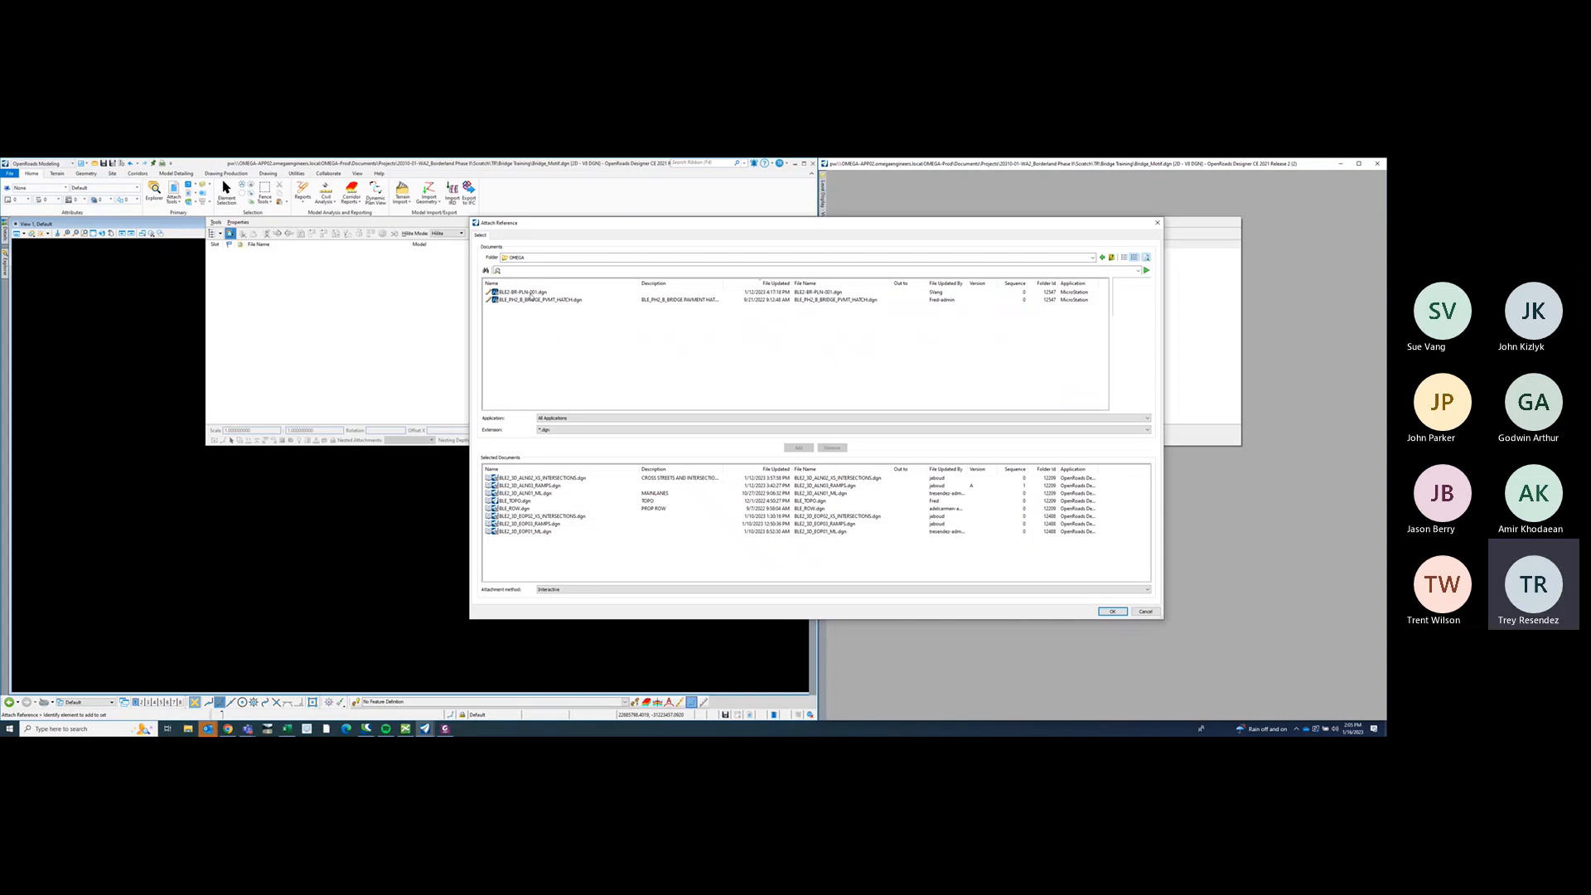
pyautogui.doubleClick(524, 292)
pyautogui.click(1114, 613)
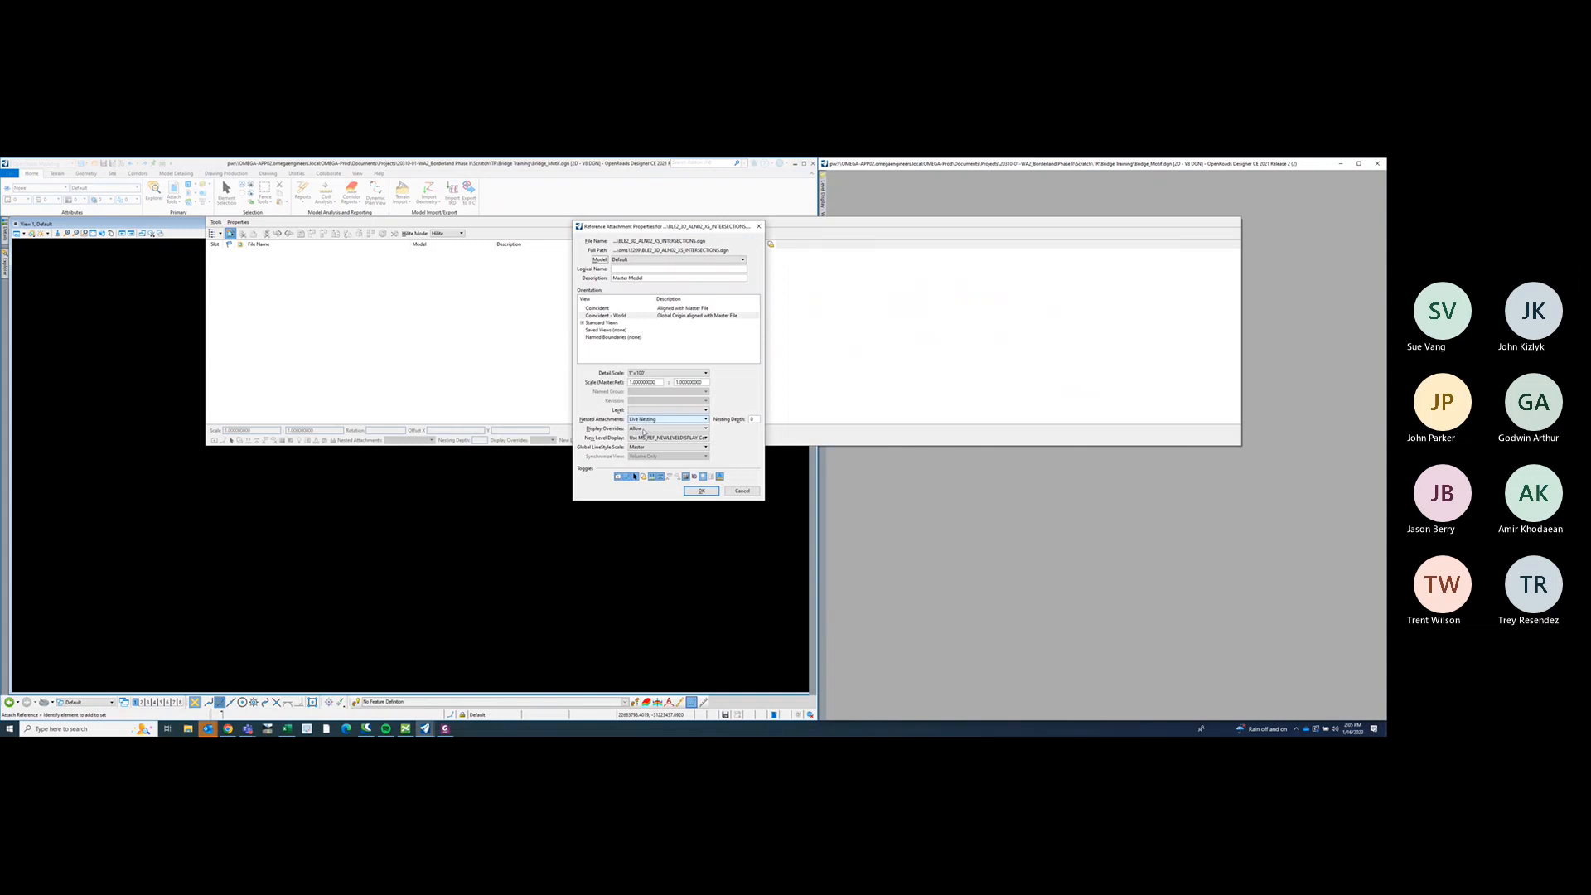
# - Attach all the listed reference files with Coincident - World orientation, Default model and Live Nesting, and fit the view to them
pyautogui.click(700, 490)
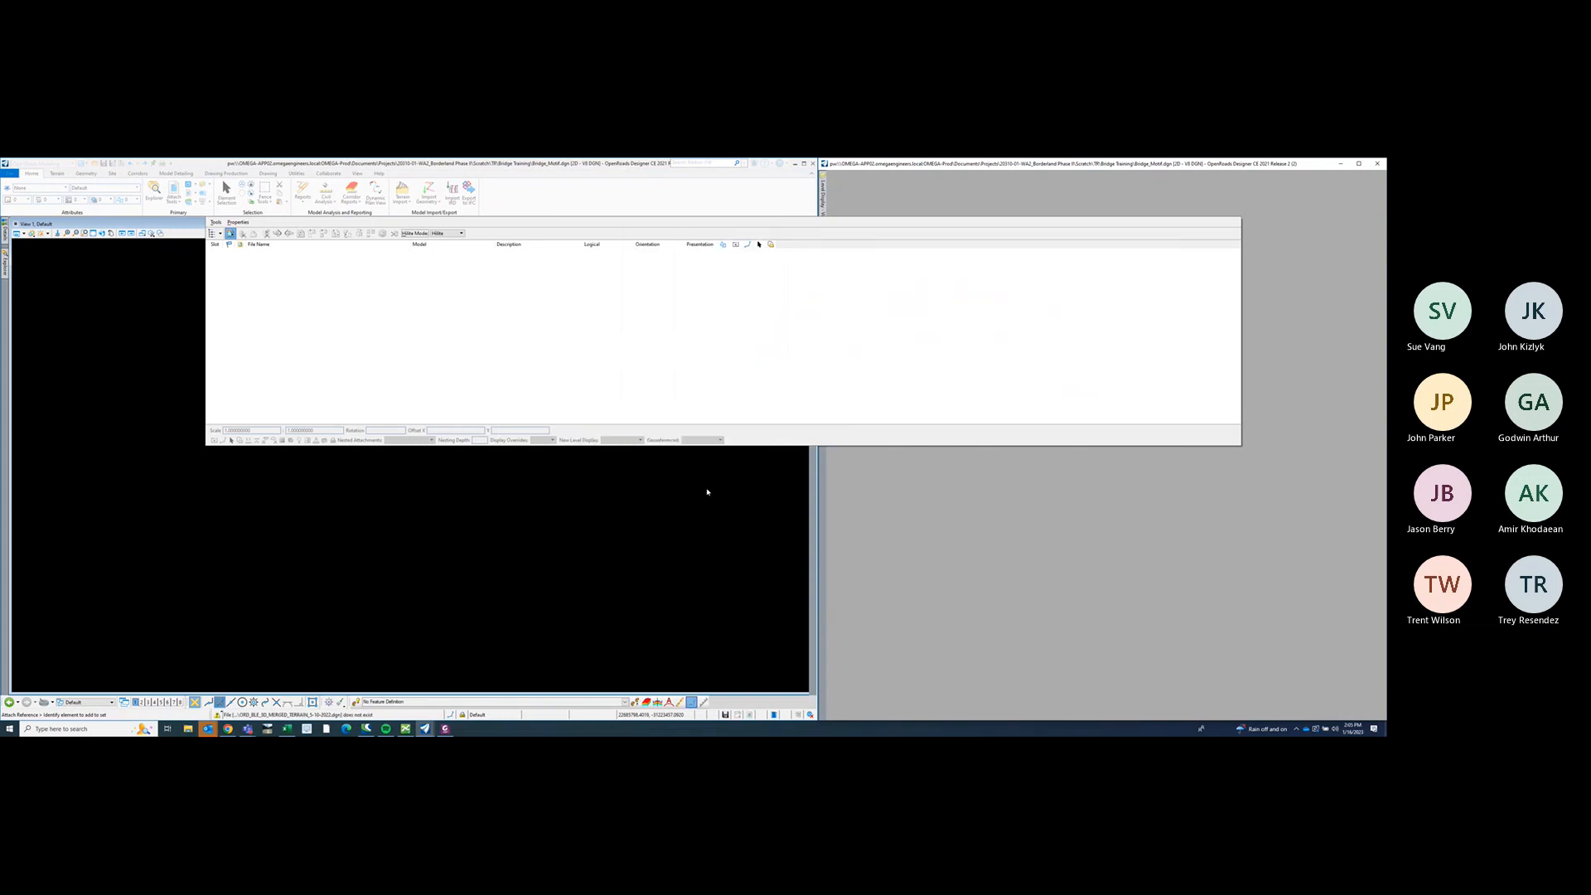
pyautogui.click(706, 493)
pyautogui.click(700, 488)
pyautogui.click(700, 488)
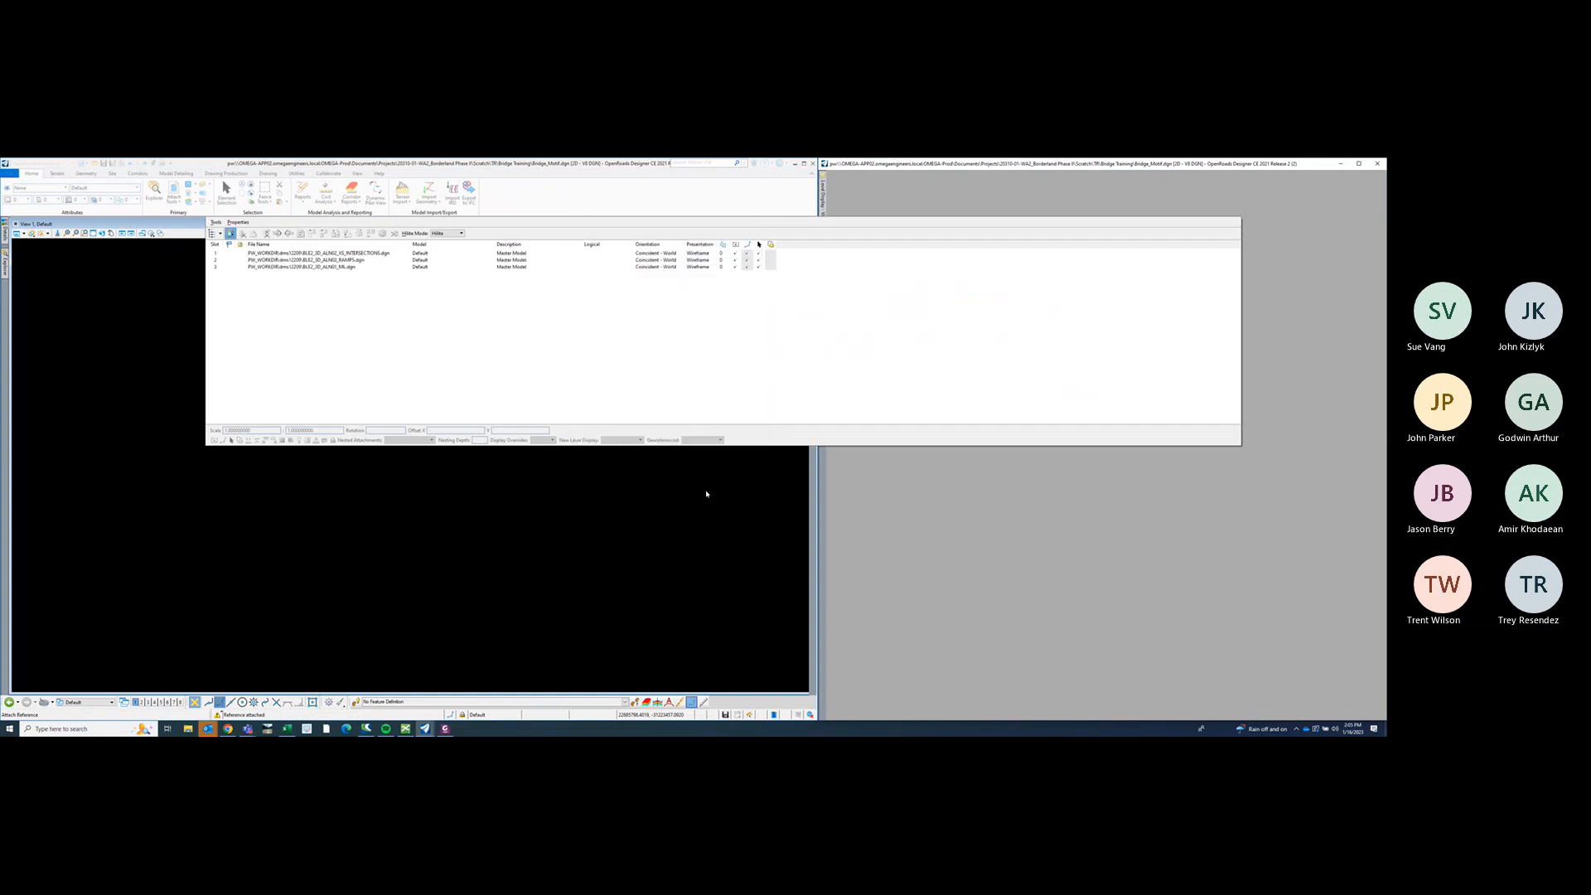
pyautogui.click(705, 492)
pyautogui.click(706, 493)
pyautogui.click(705, 492)
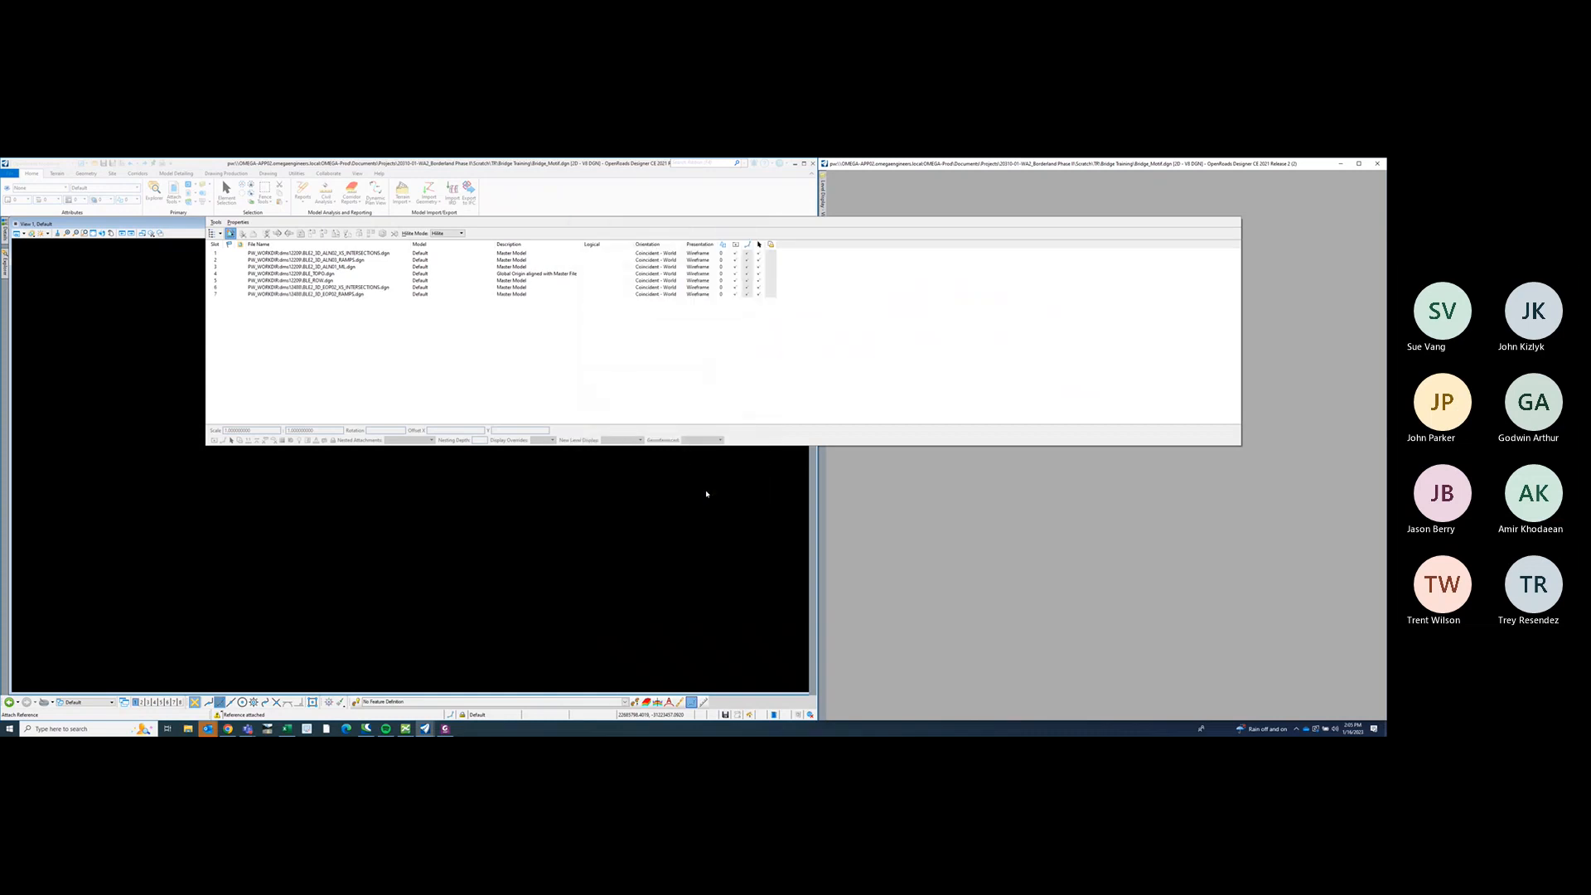
pyautogui.click(706, 492)
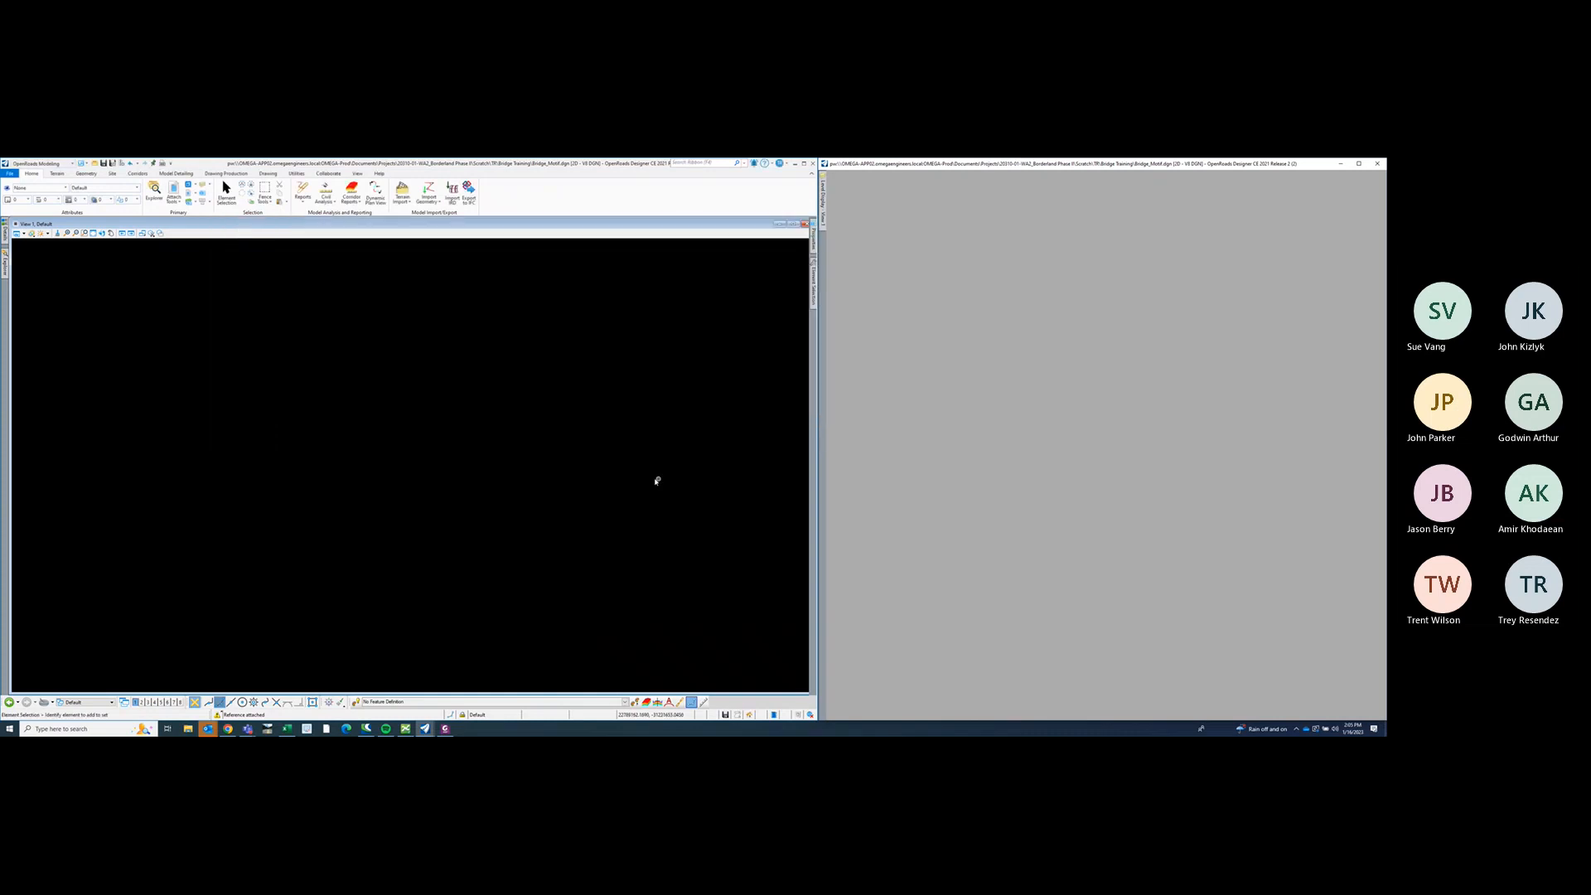
pyautogui.moveTo(655, 468); pyautogui.dragTo(654, 466, button='middle')
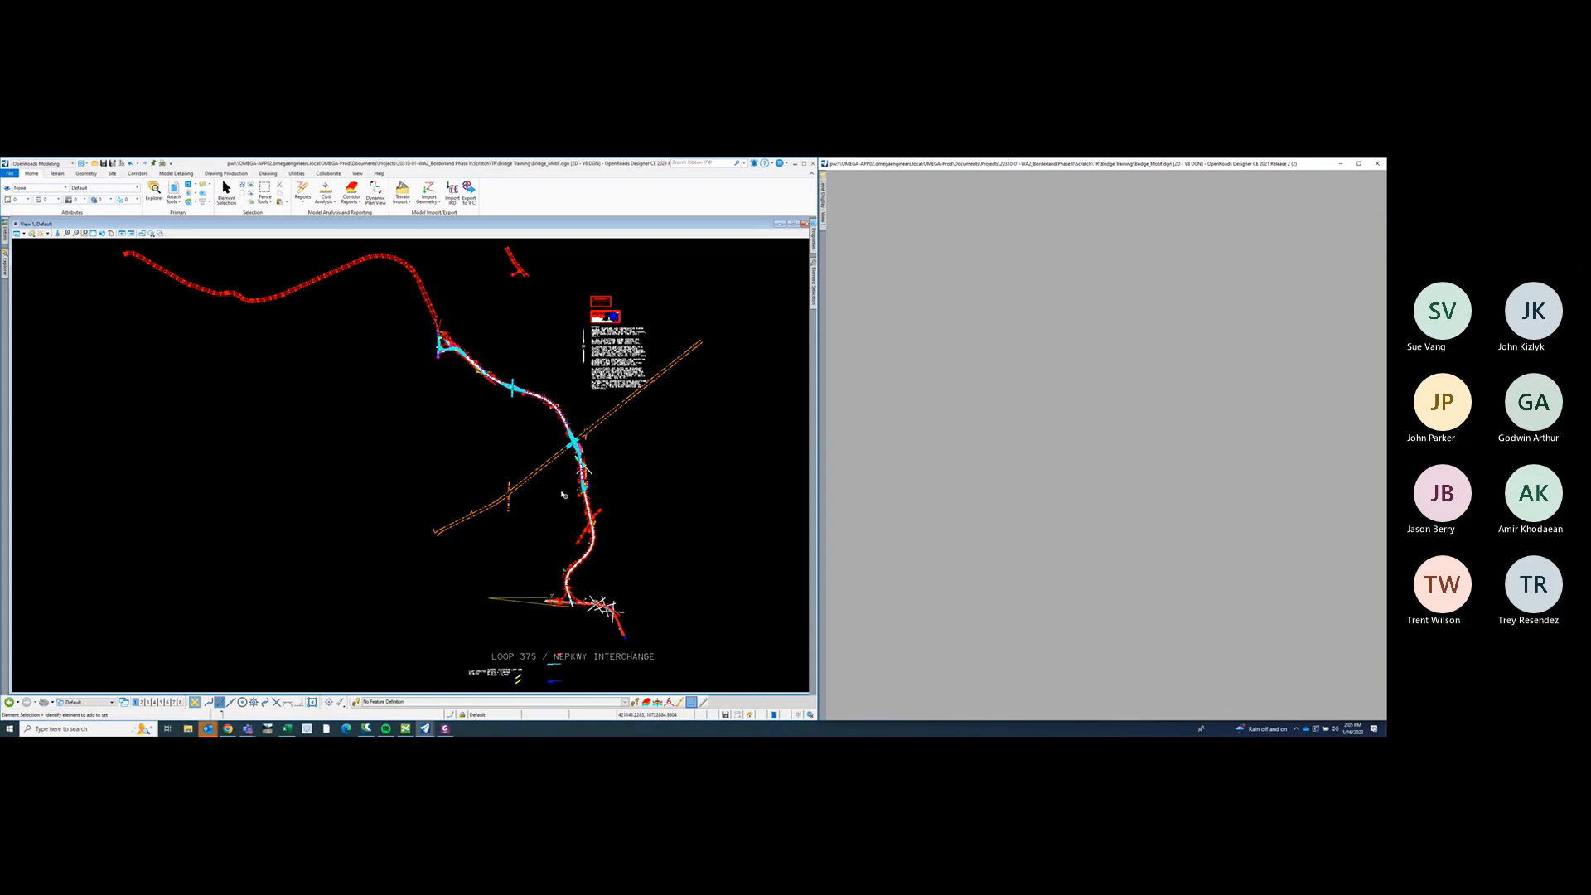
# - Rotate the view by two points along the mainlane alignment so the Stan Roberts Sr. Road bridges run horizontally
pyautogui.scroll(5, 447, 348)
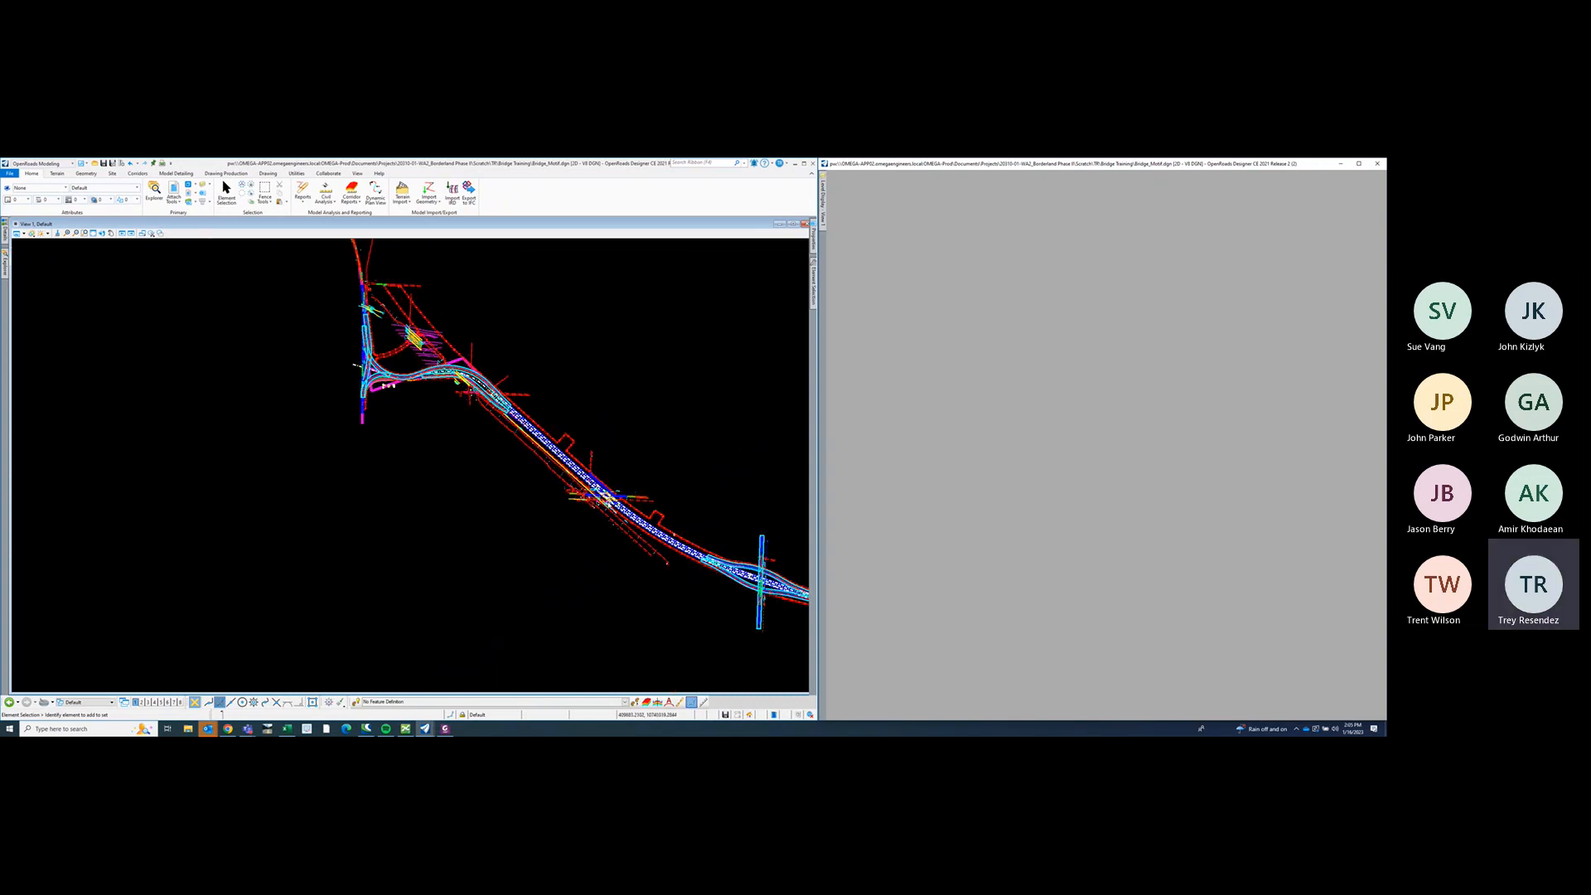
pyautogui.scroll(3, 609, 503)
pyautogui.scroll(-2, 605, 499)
pyautogui.moveTo(434, 427); pyautogui.dragTo(436, 461, button='middle')
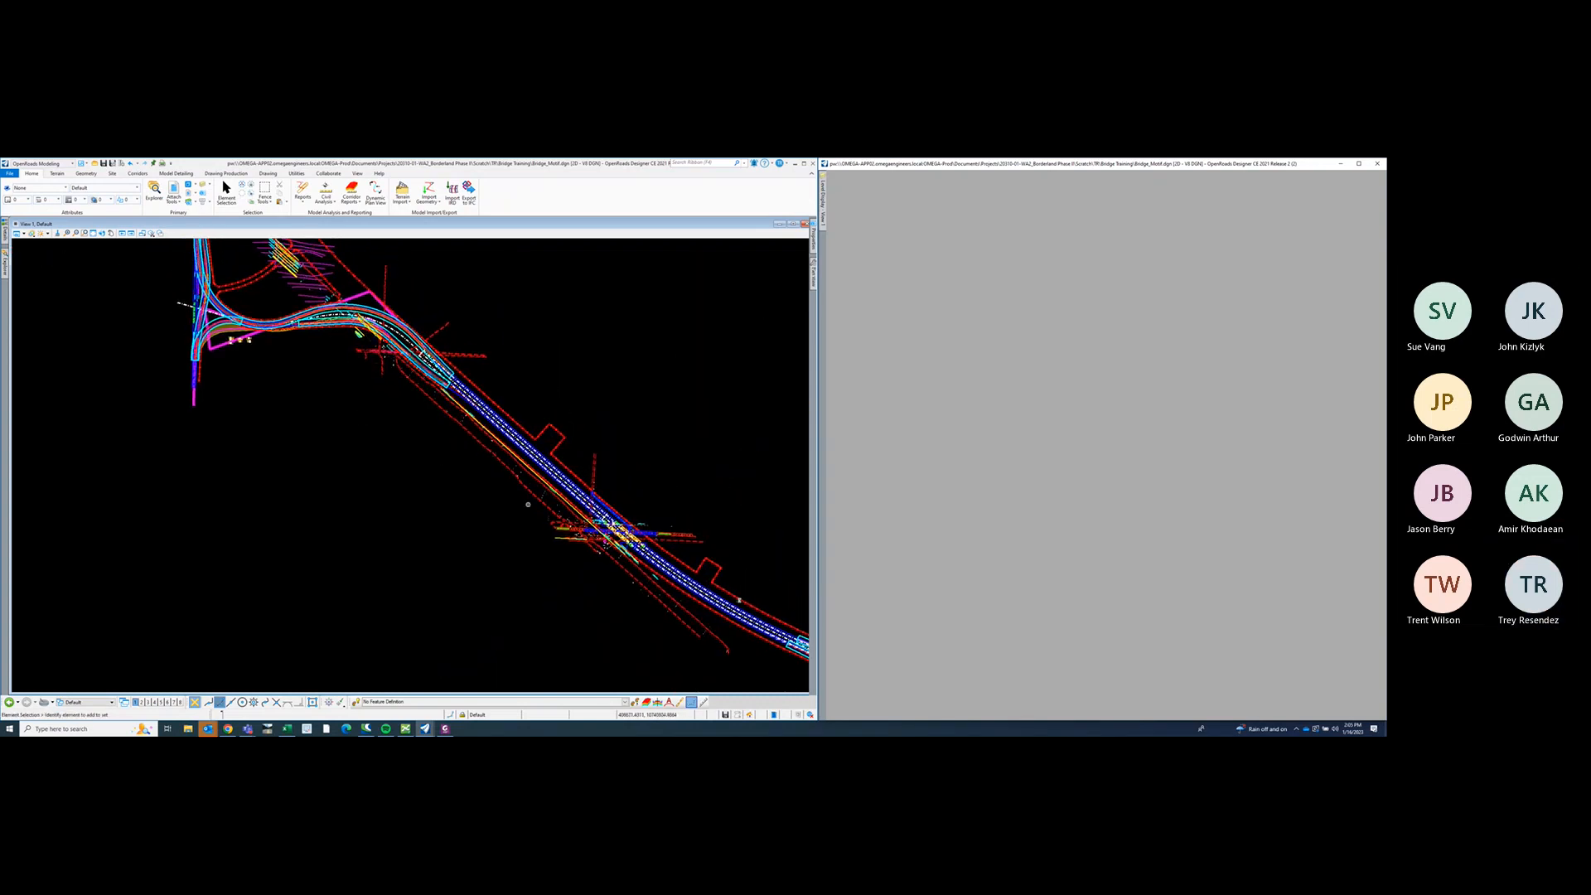
pyautogui.scroll(3, 558, 476)
pyautogui.scroll(3, 618, 514)
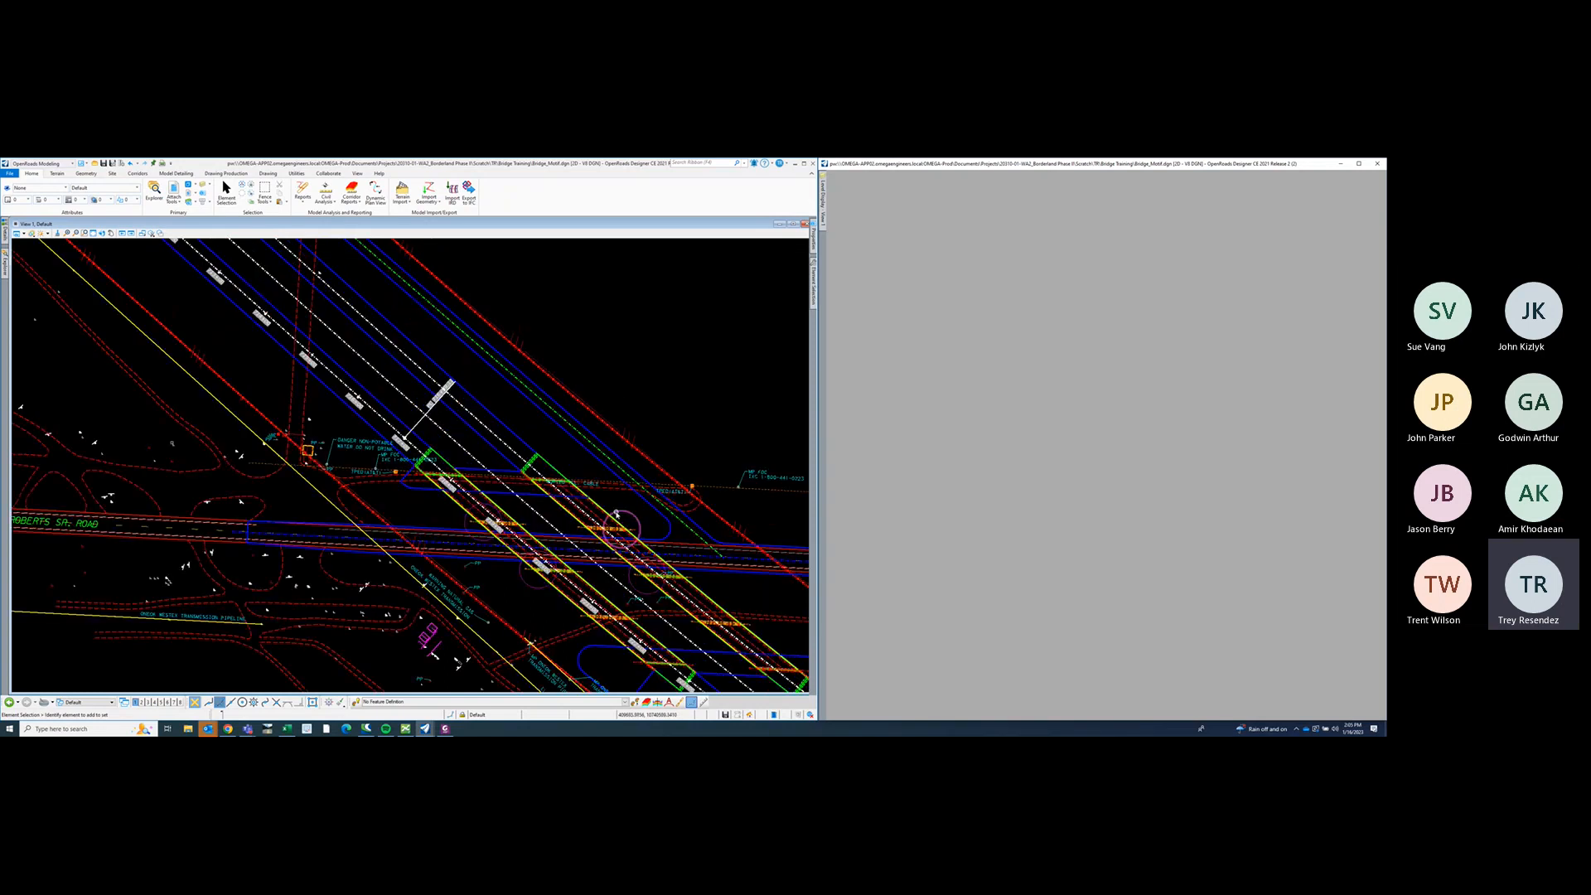
pyautogui.scroll(2, 587, 386)
pyautogui.click(110, 232)
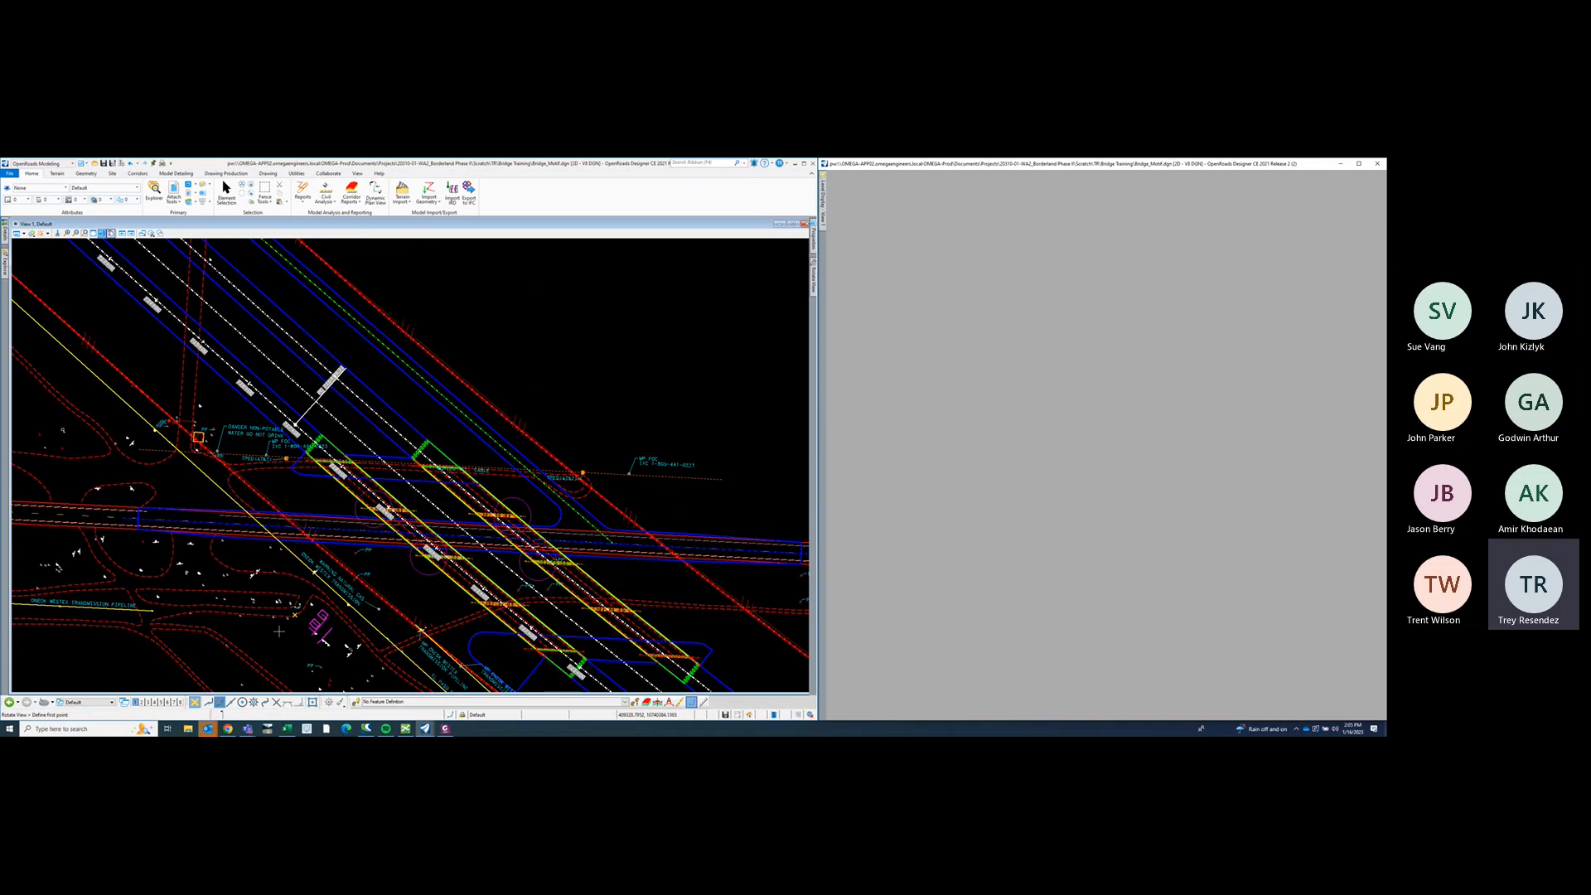
pyautogui.click(268, 356)
pyautogui.click(284, 370)
pyautogui.scroll(-2, 391, 385)
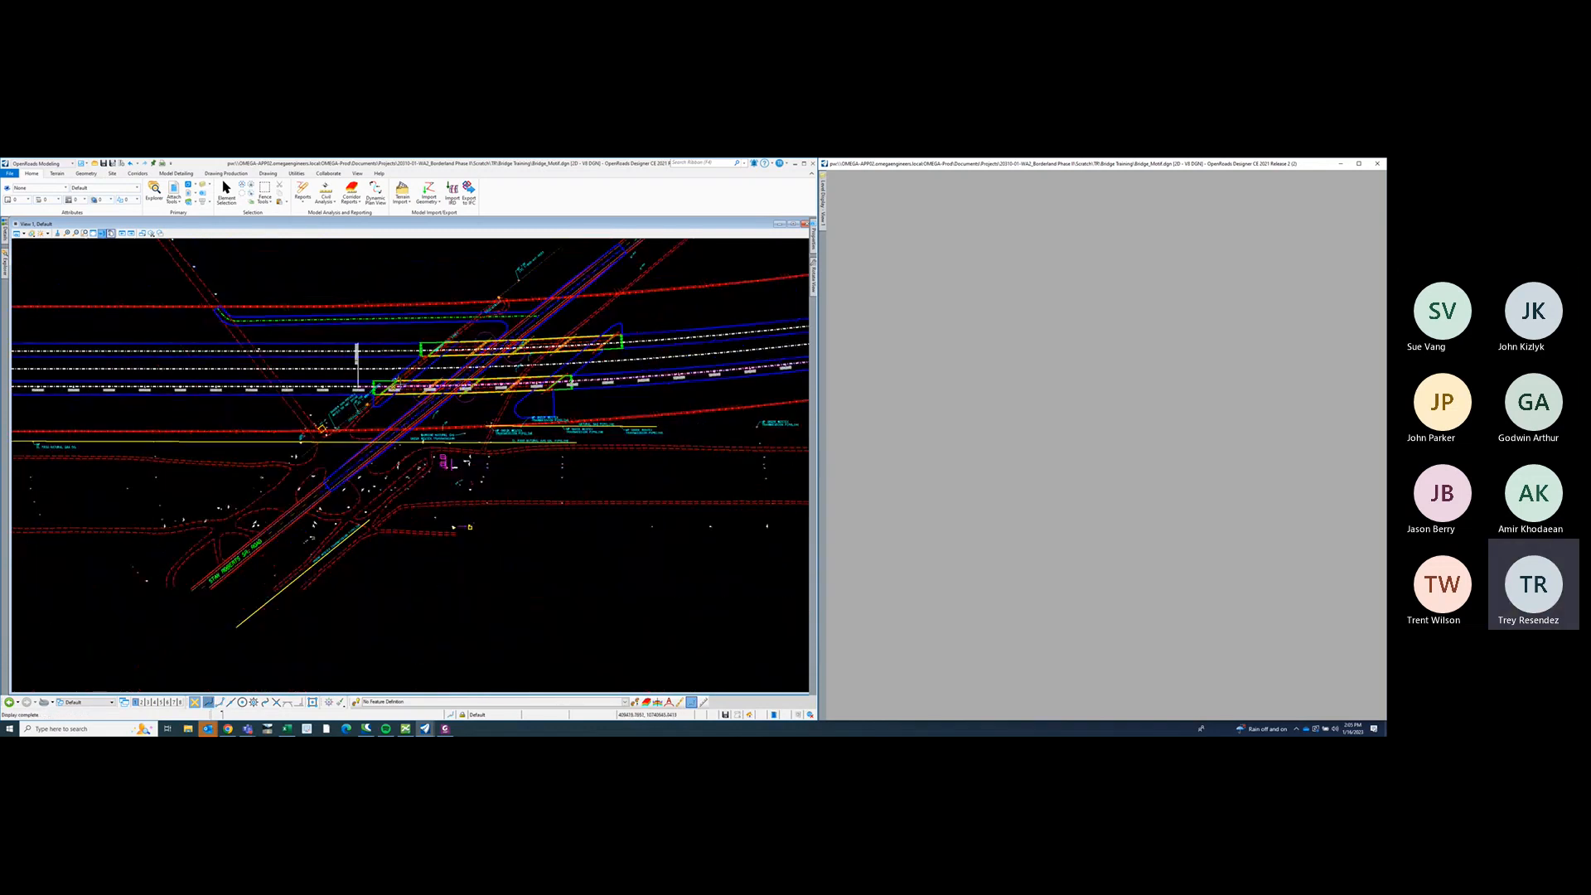
pyautogui.moveTo(424, 365); pyautogui.dragTo(405, 426, button='middle')
pyautogui.rightClick(405, 426)
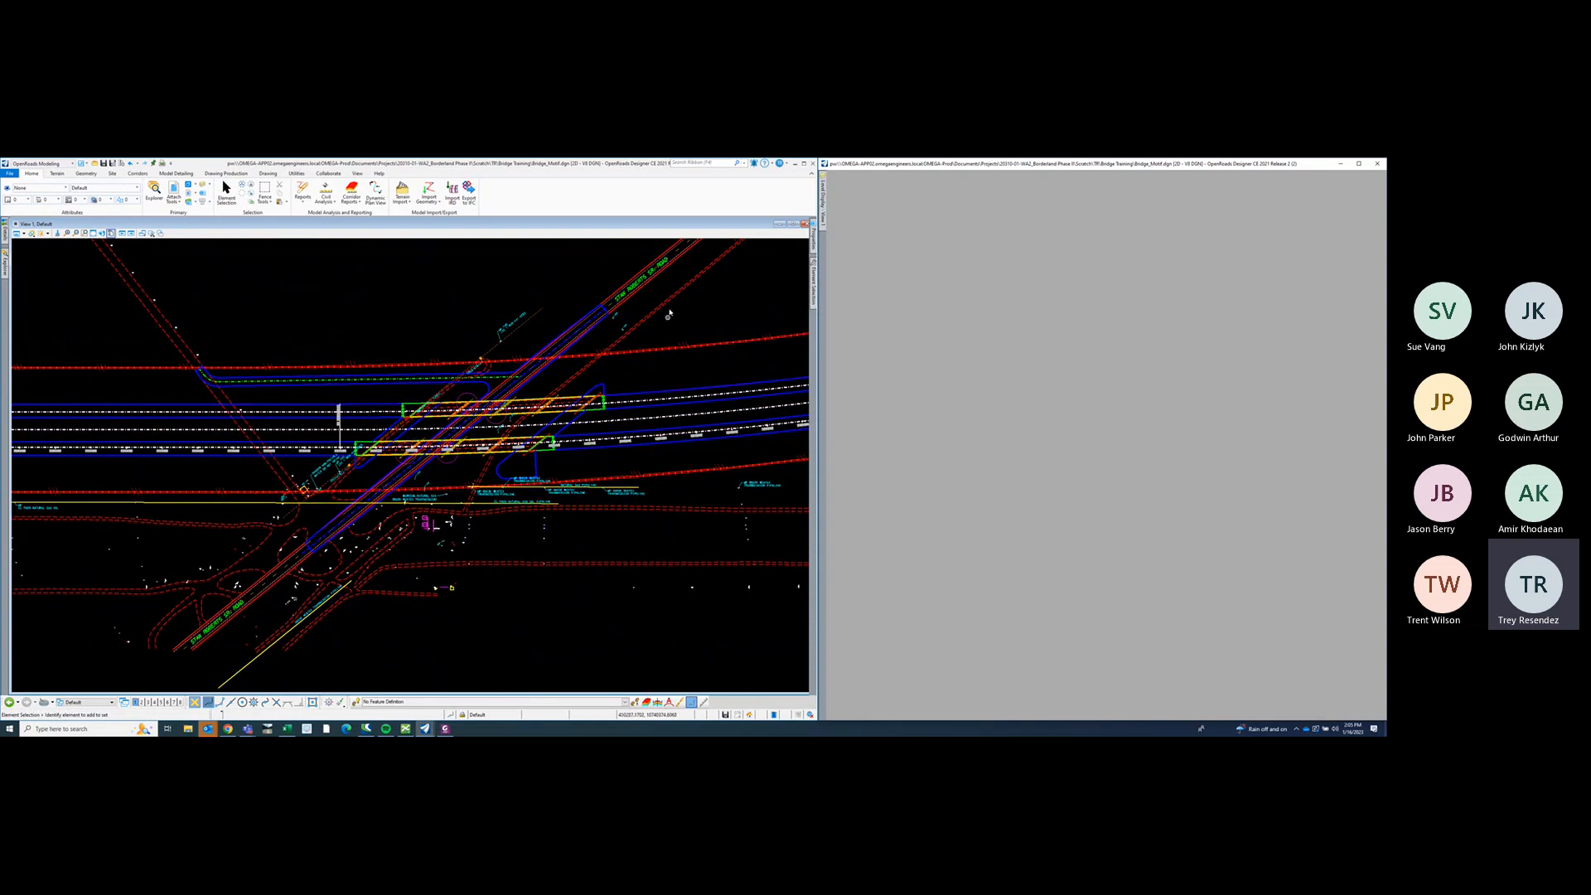
# - Turn off the construction level of the circles around the bridges in the mainlane EOP reference
pyautogui.scroll(3, 540, 419)
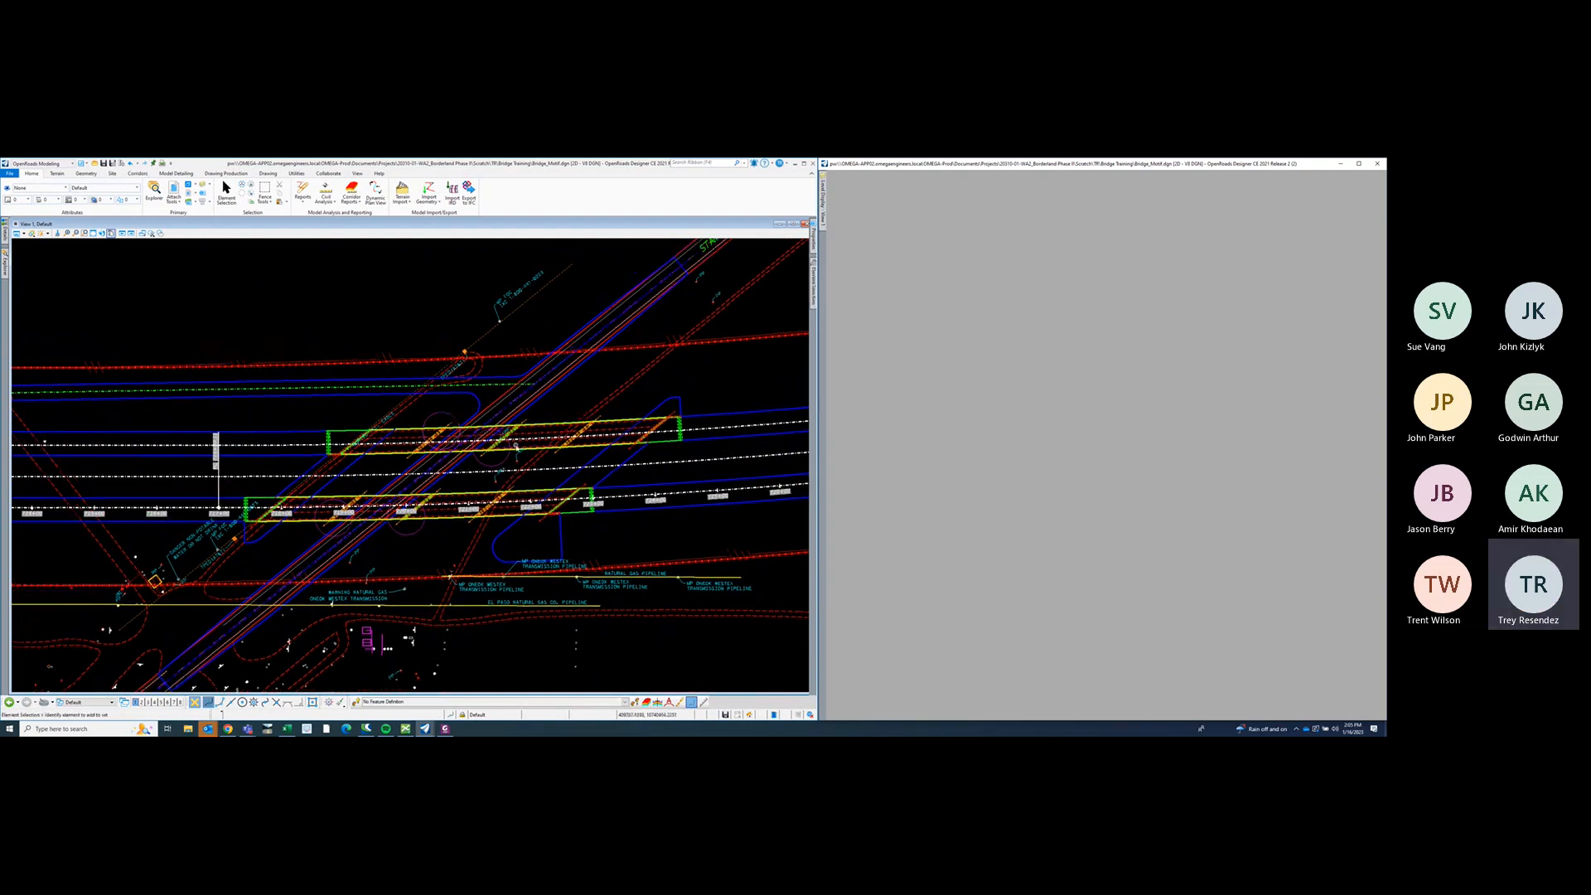
pyautogui.scroll(2, 540, 419)
pyautogui.scroll(-2, 409, 406)
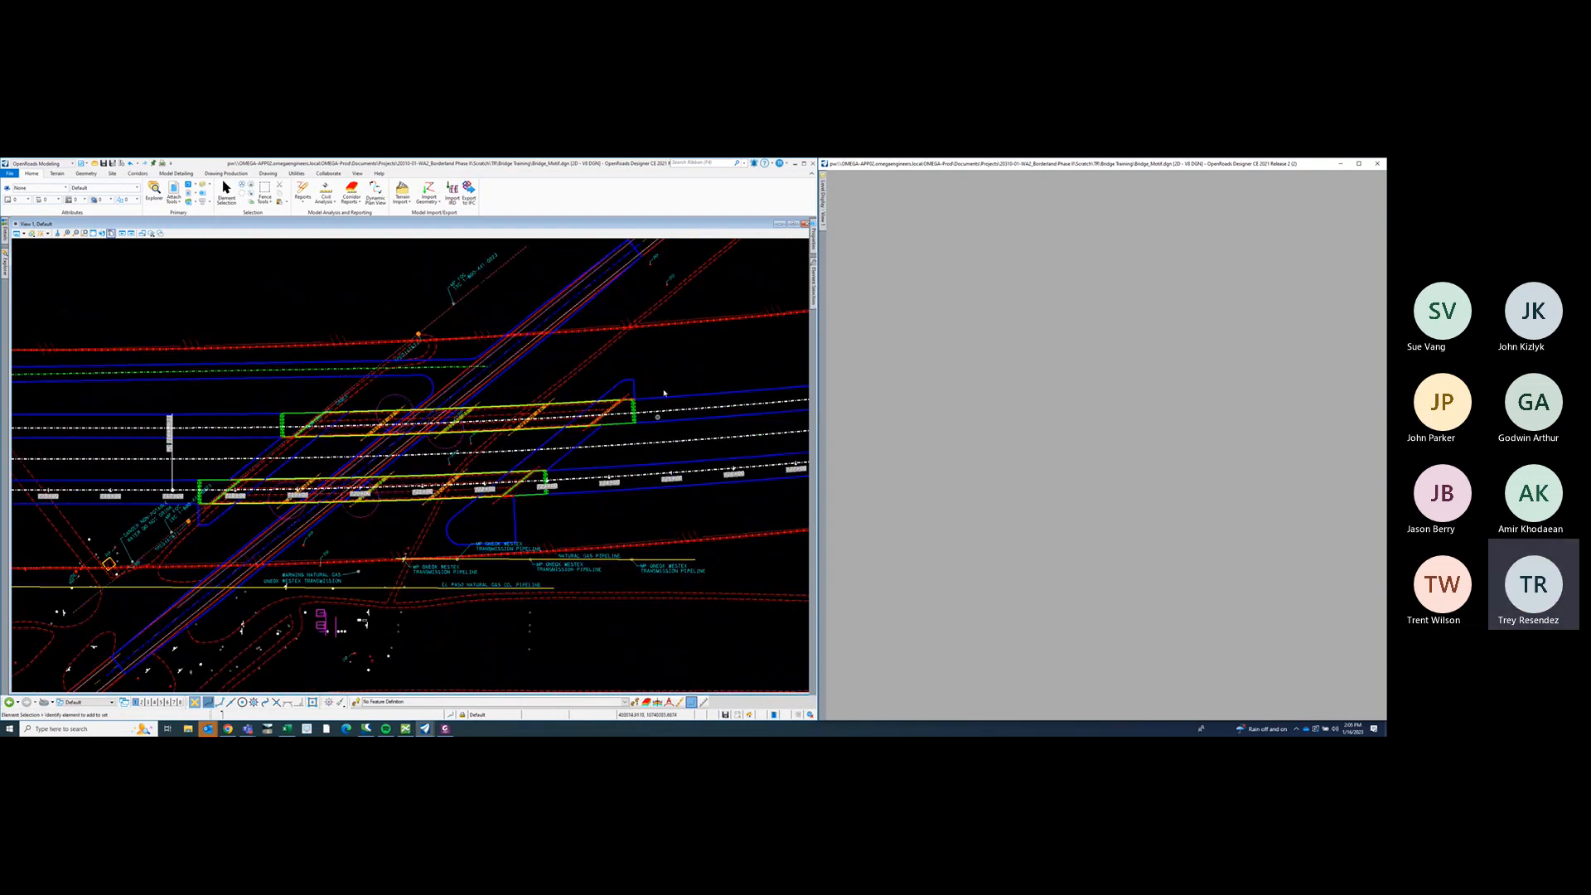
pyautogui.click(396, 395)
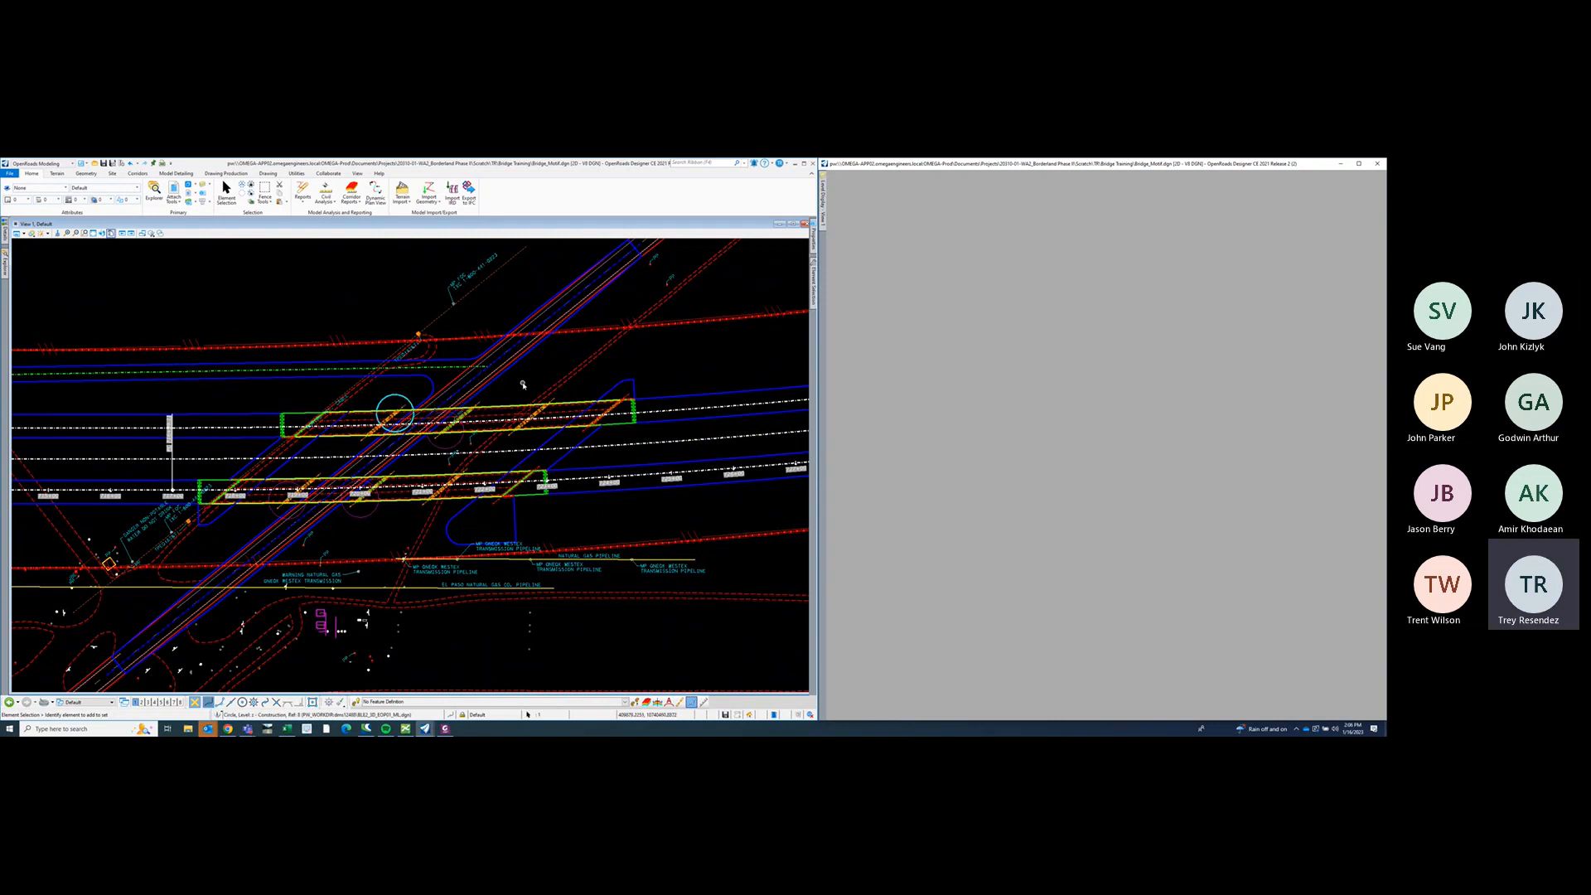
pyautogui.rightClick(528, 387)
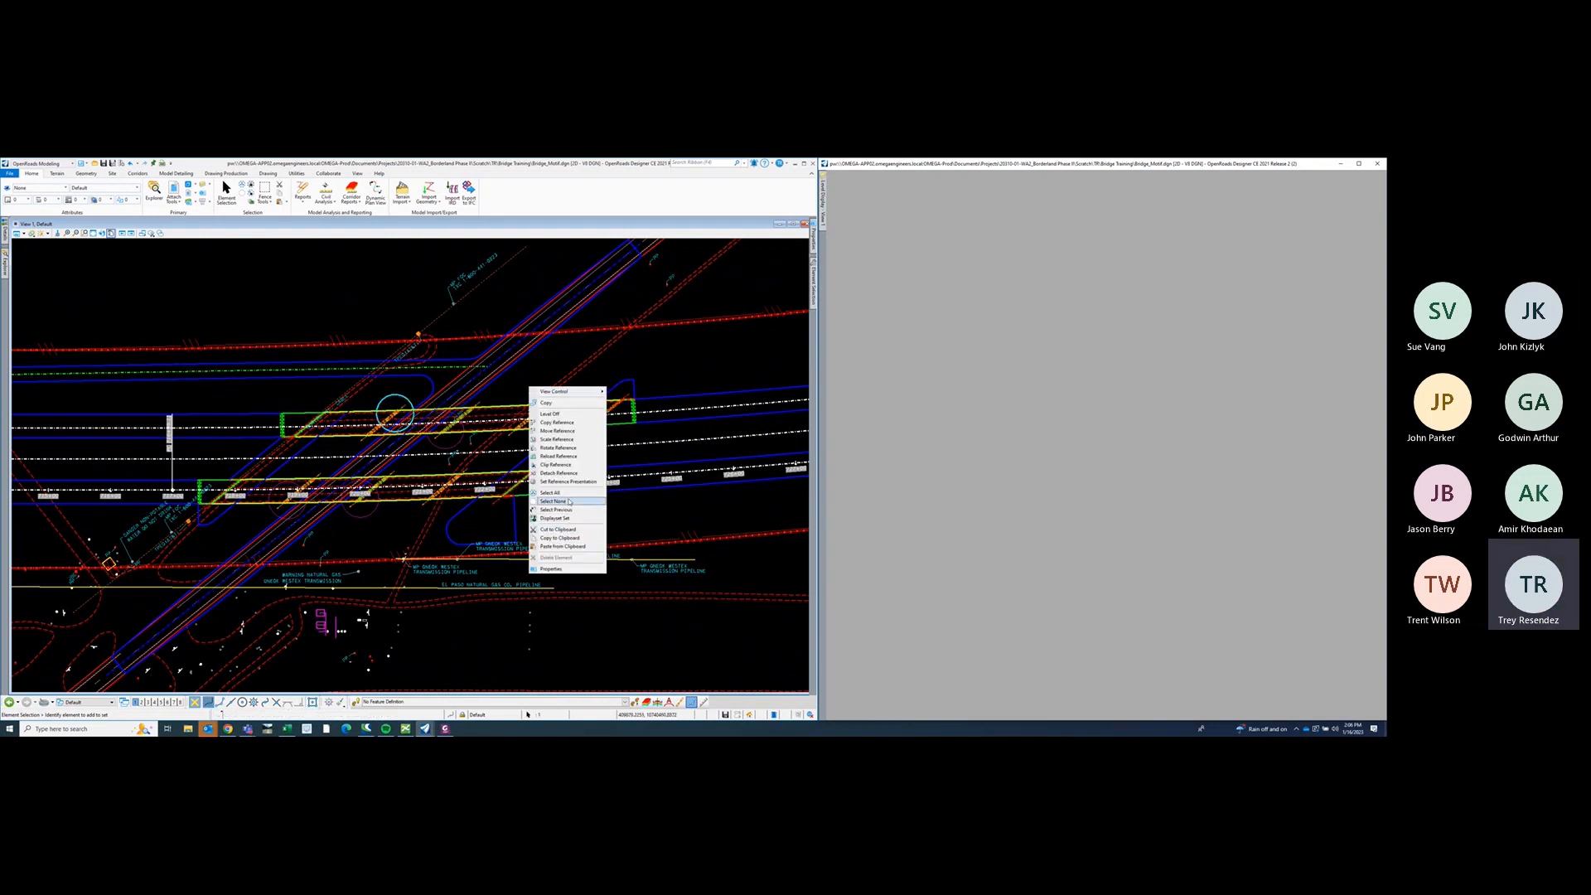
pyautogui.click(558, 414)
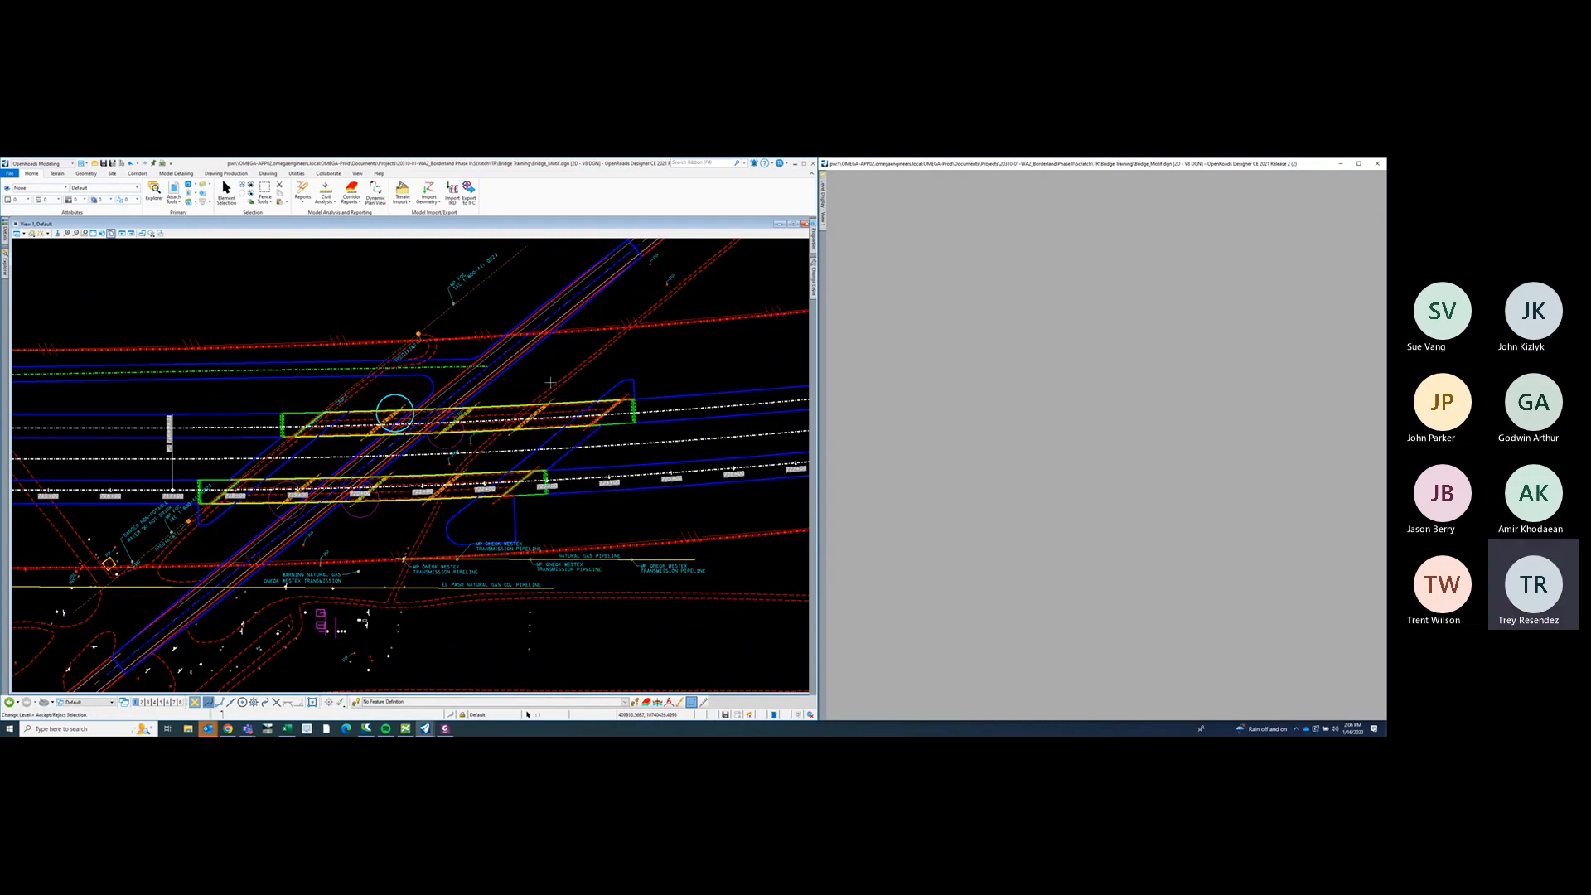
pyautogui.click(531, 374)
# - Turn off the alignment reference's baseline label levels from Draft_Tangent_Length Label Baseline through Draft_Curve Data Label Baseline
pyautogui.moveTo(373, 404)
pyautogui.mouseDown(button='middle')
pyautogui.moveTo(468, 406)
pyautogui.moveTo(481, 448)
pyautogui.moveTo(459, 398)
pyautogui.mouseUp(button='middle')
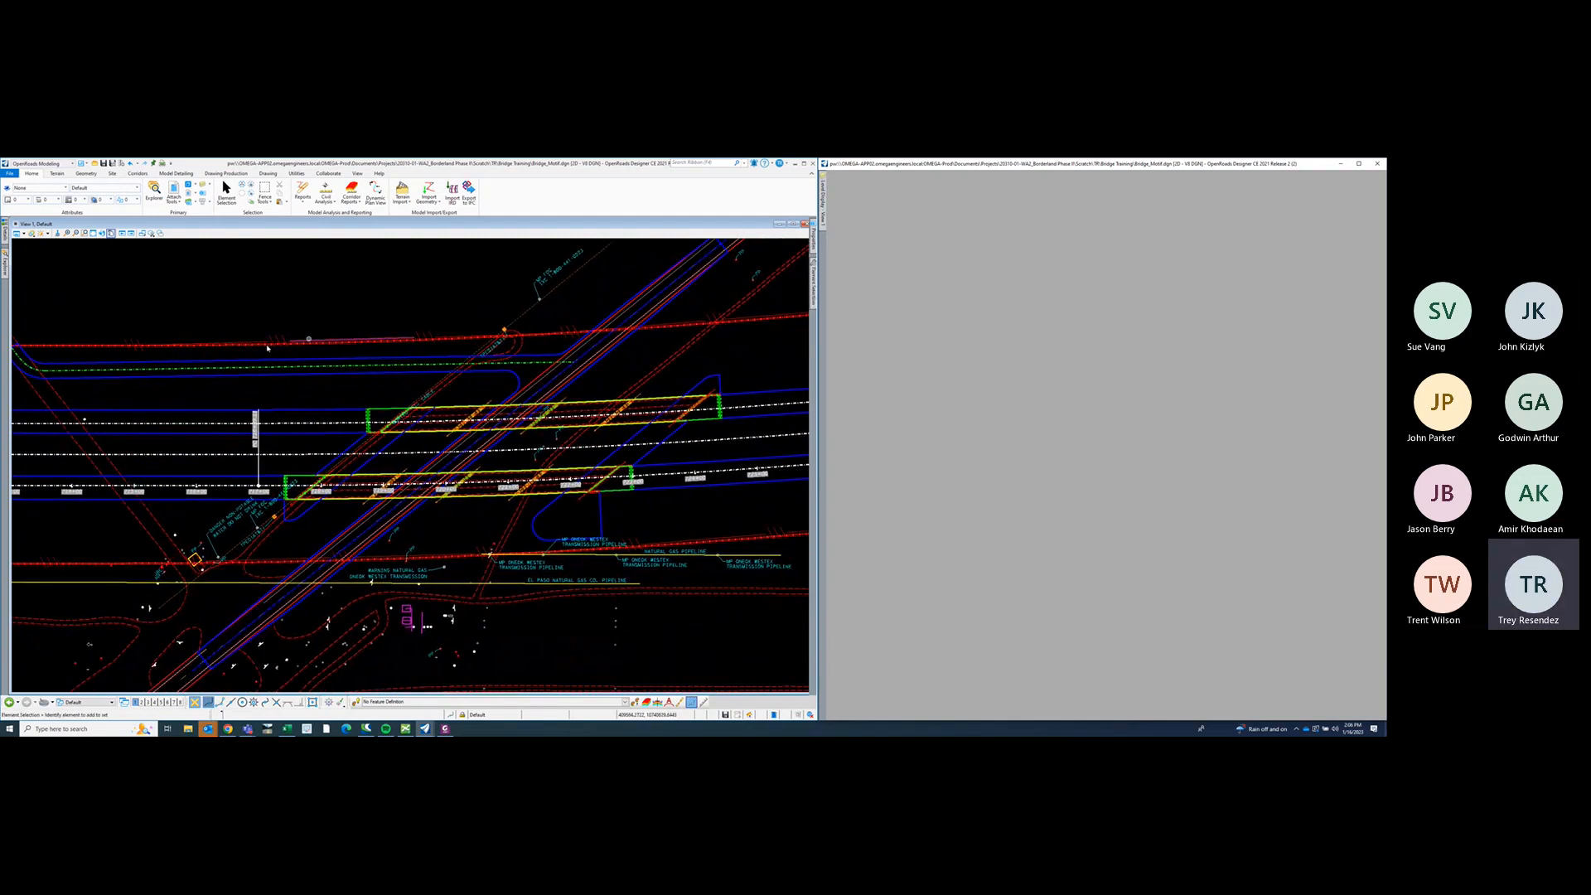
pyautogui.moveTo(625, 362); pyautogui.dragTo(599, 381, button='middle')
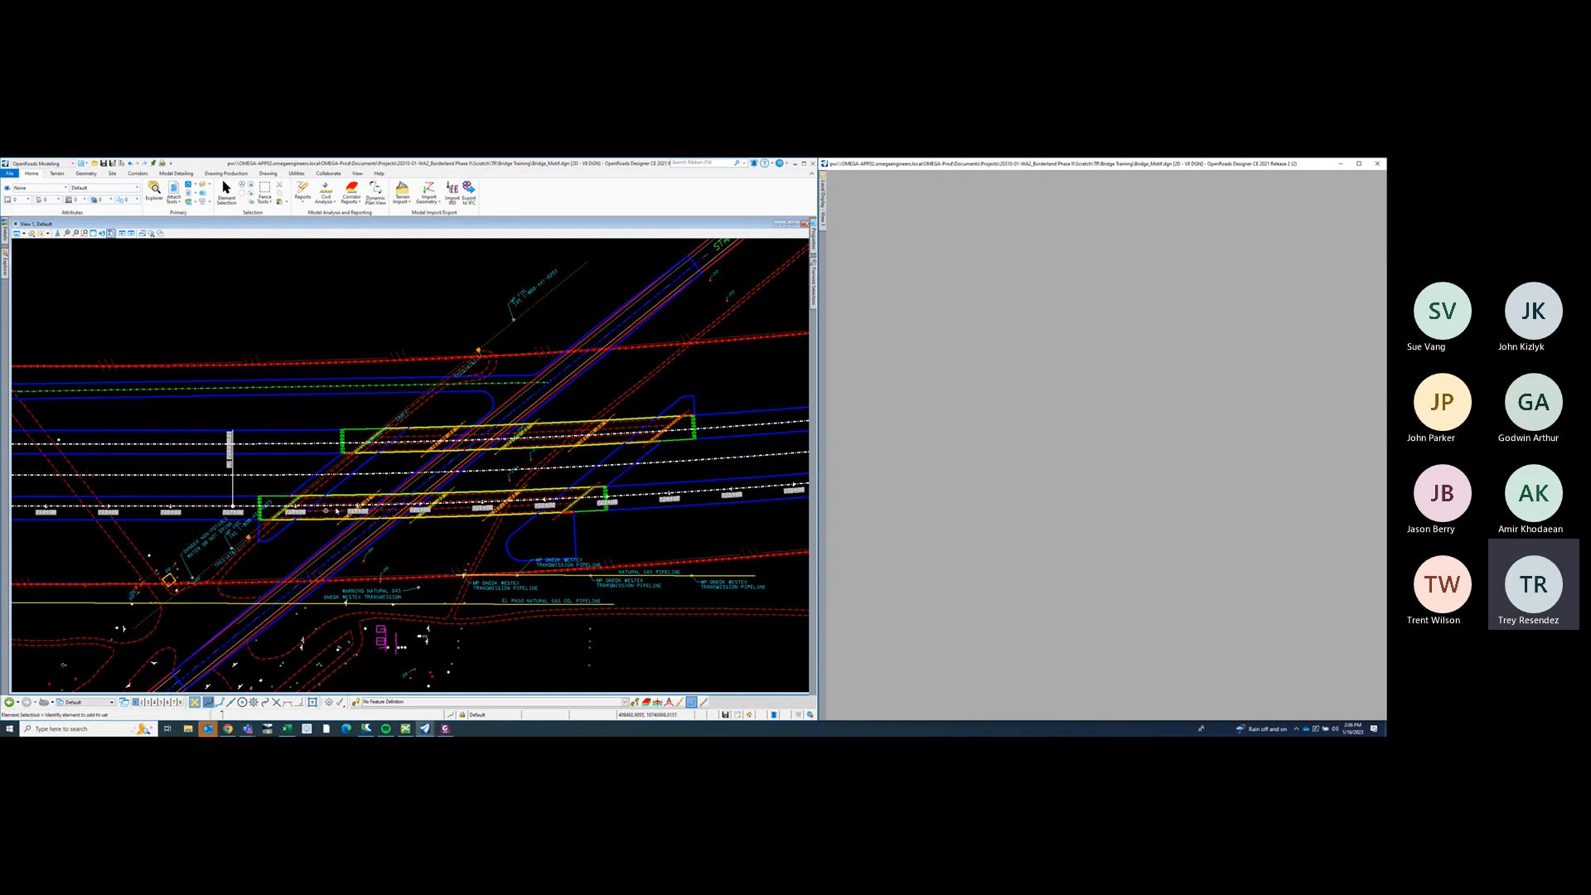
pyautogui.moveTo(337, 511); pyautogui.dragTo(444, 499, button='middle')
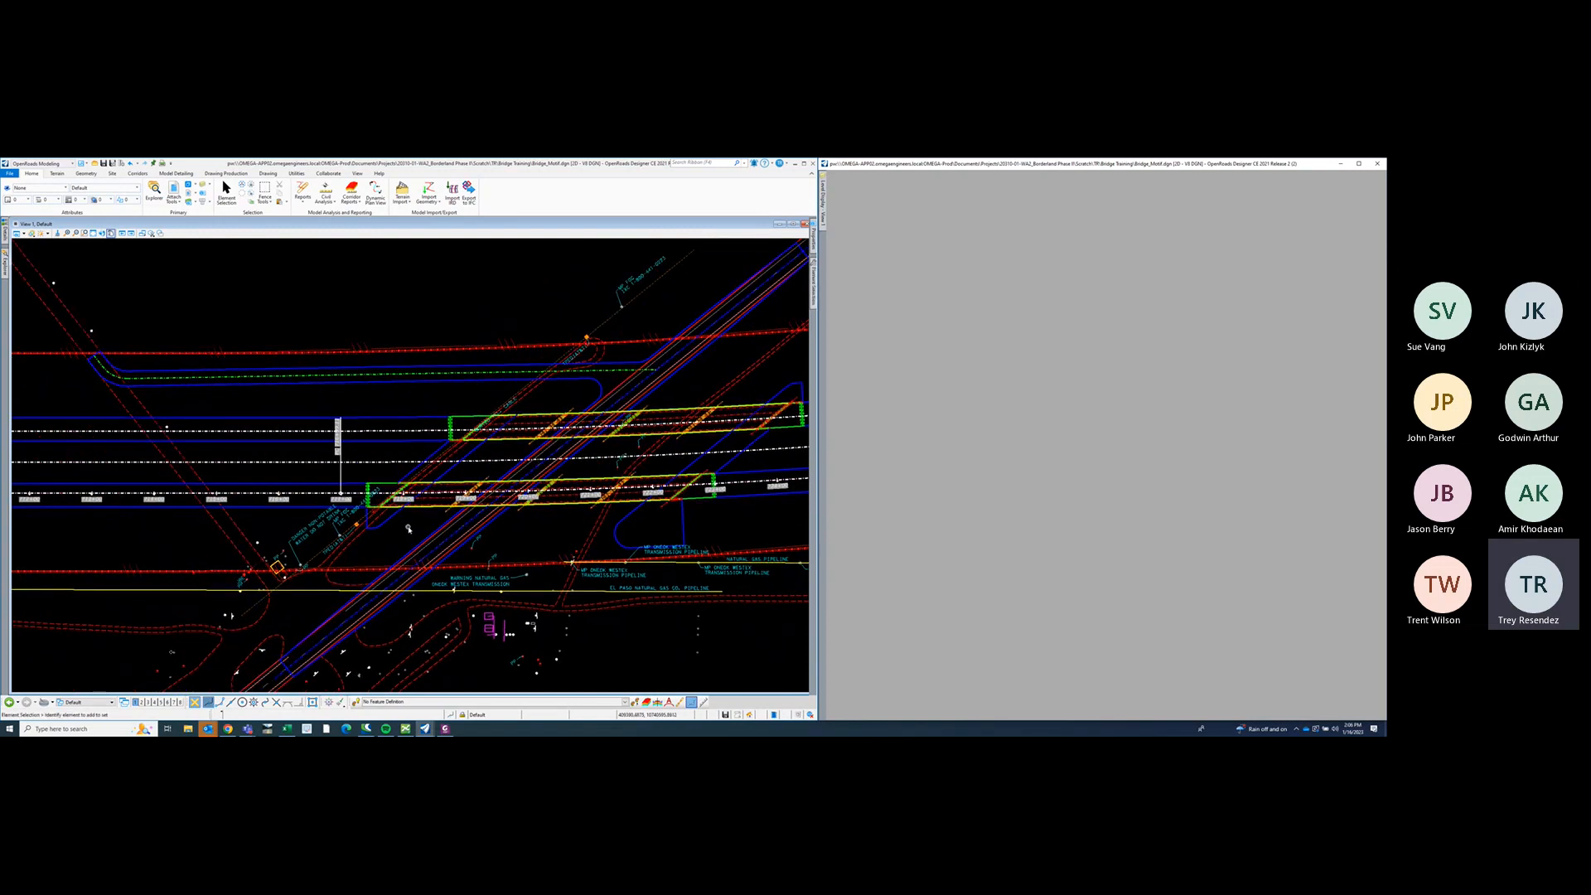
pyautogui.scroll(2, 353, 494)
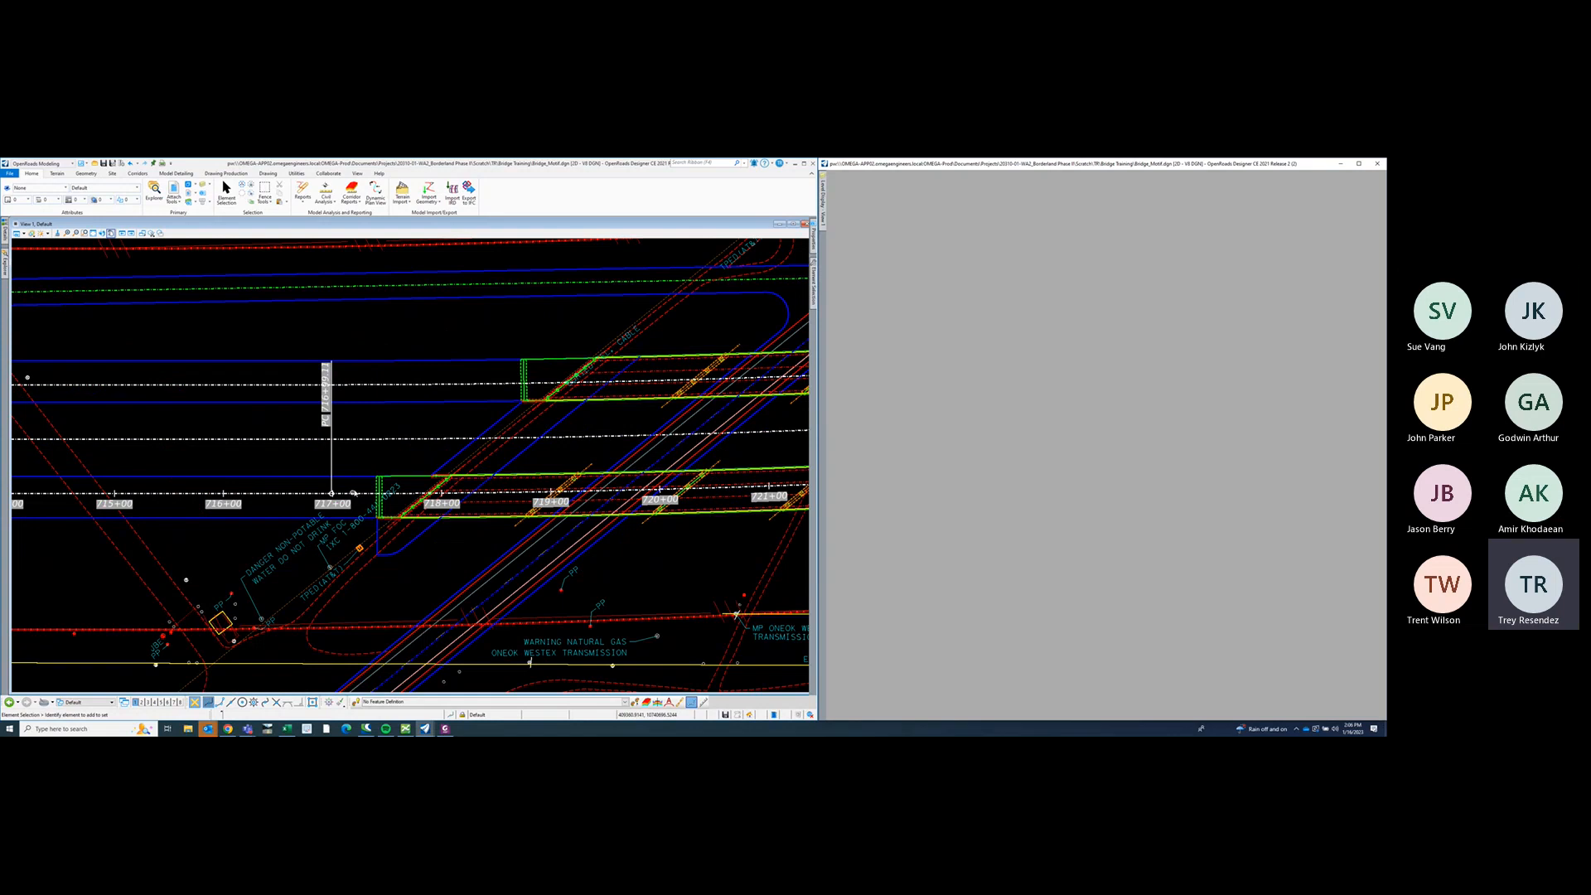
pyautogui.scroll(-2, 352, 494)
pyautogui.moveTo(557, 418); pyautogui.dragTo(500, 441, button='middle')
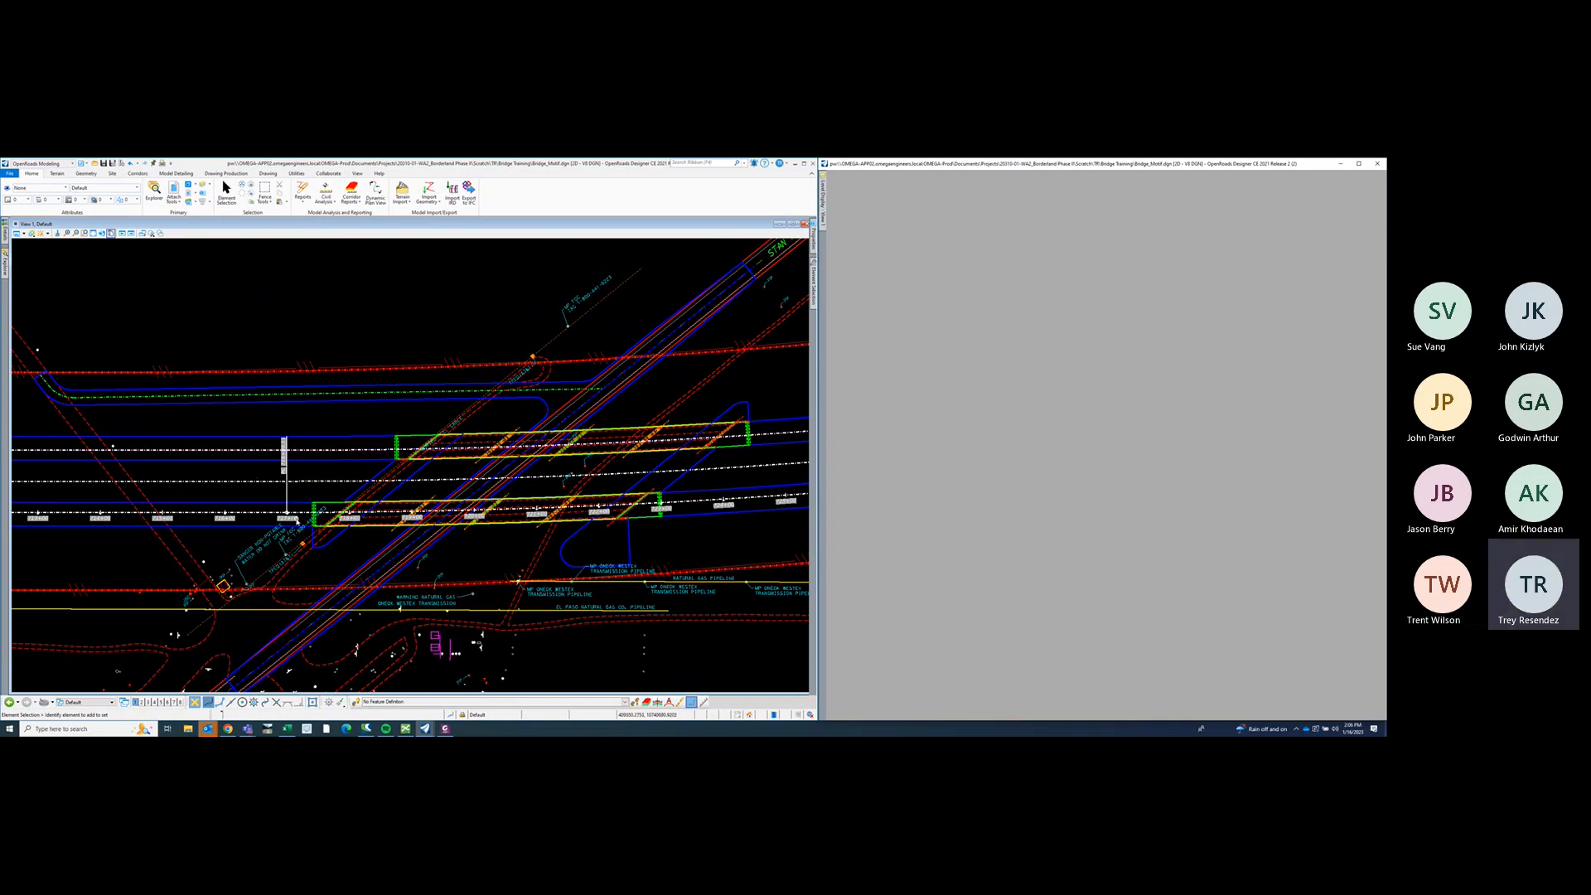
pyautogui.scroll(2, 254, 474)
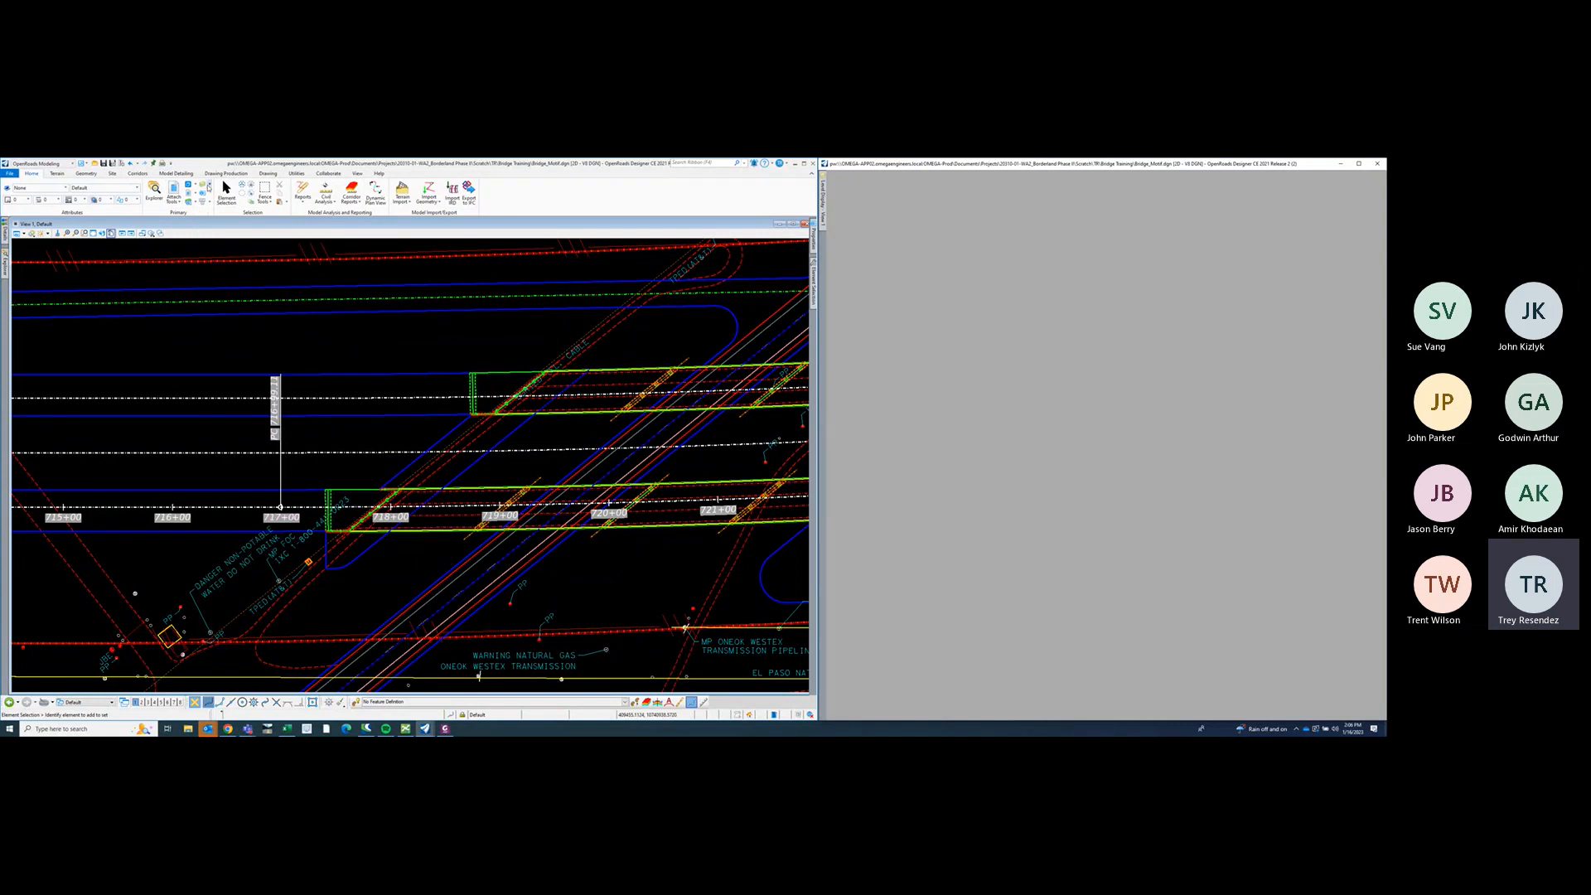
pyautogui.click(203, 185)
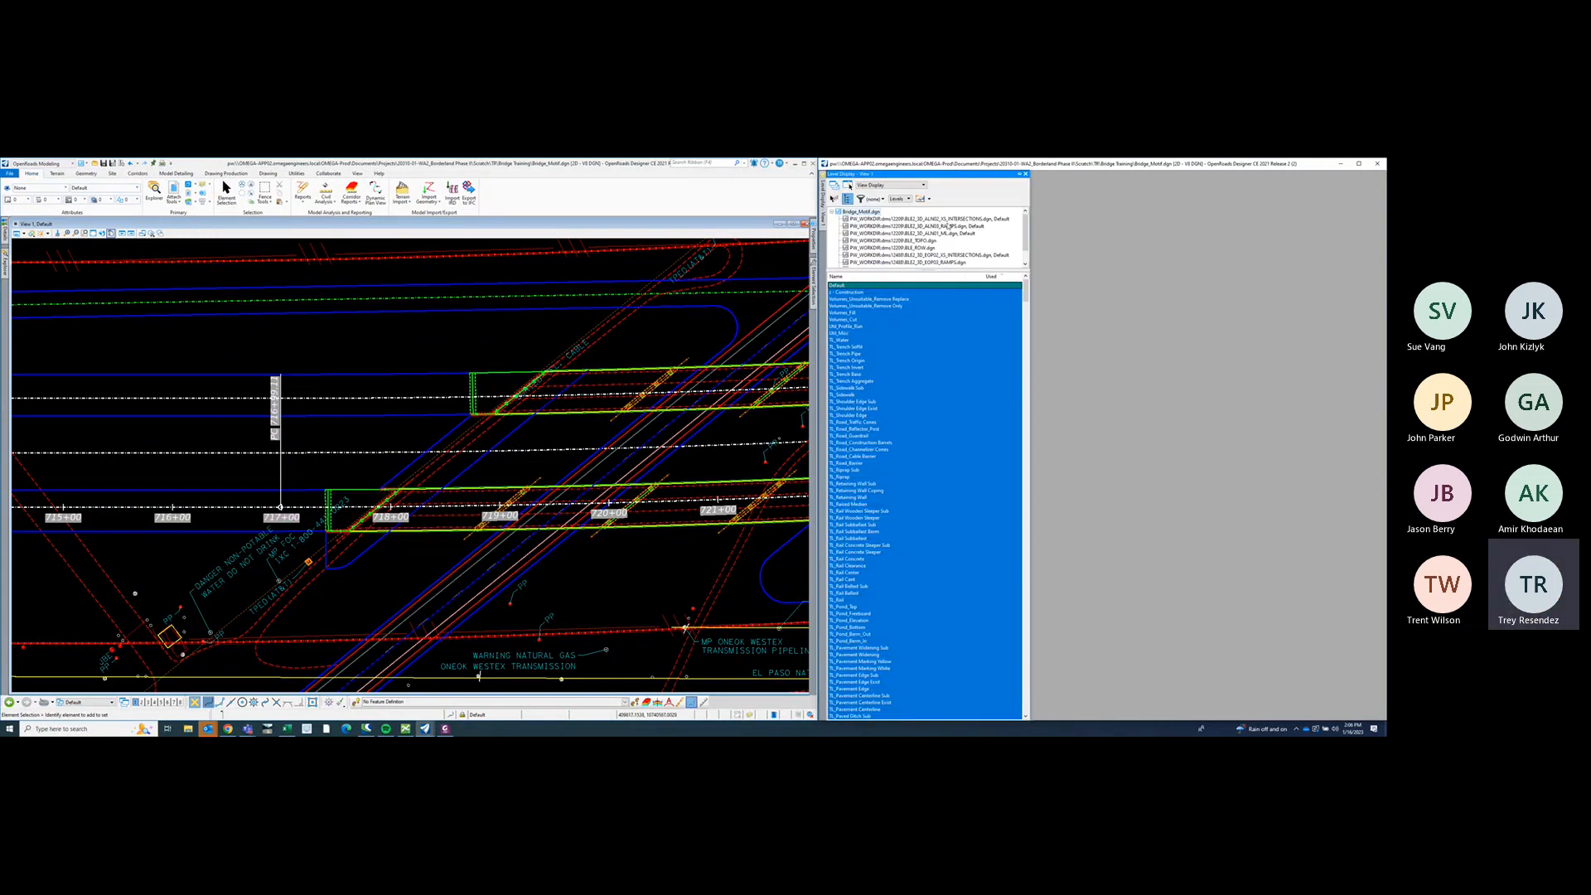
pyautogui.click(941, 230)
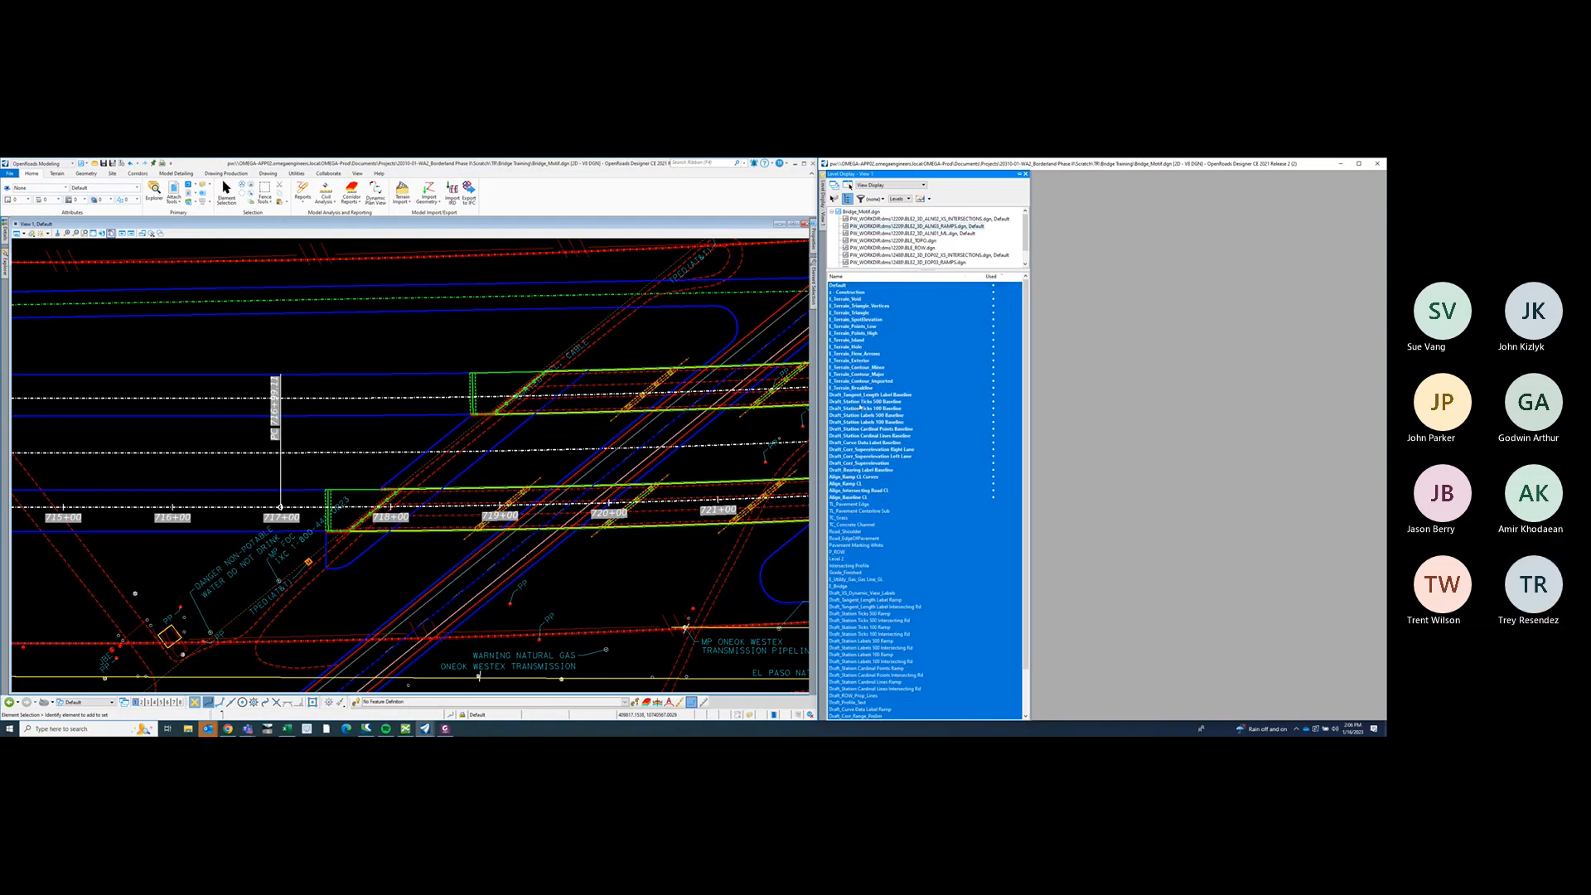
pyautogui.moveTo(862, 397); pyautogui.dragTo(870, 448)
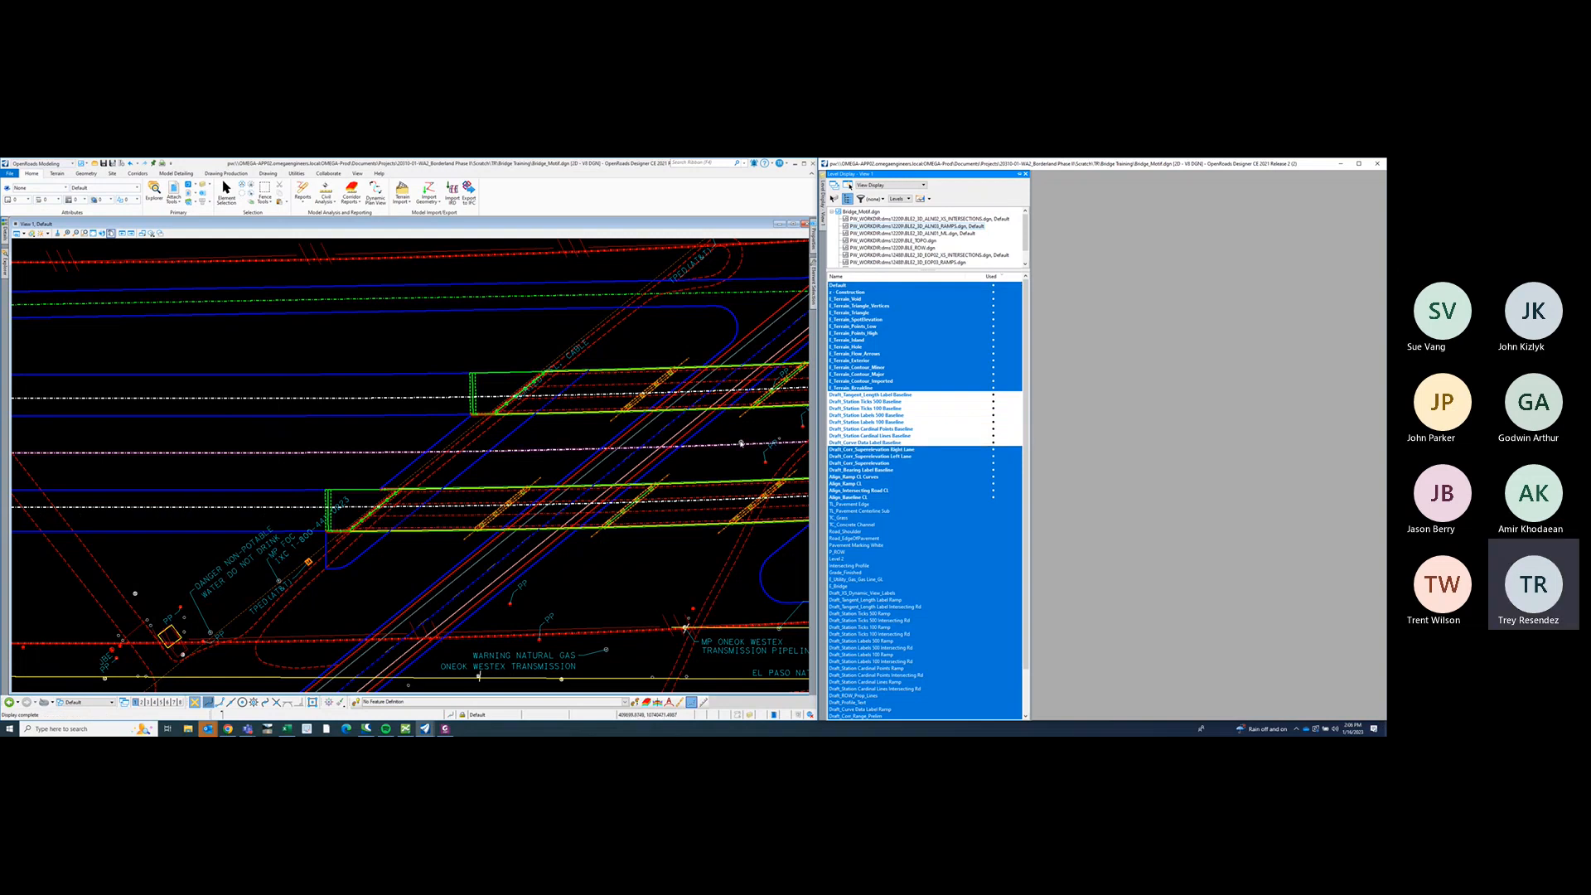
# - Annotate the mainlane alignment running through the upper bridge with the Annotate Element tool
pyautogui.scroll(-1, 663, 434)
pyautogui.moveTo(663, 435)
pyautogui.mouseDown(button='middle')
pyautogui.moveTo(523, 459)
pyautogui.moveTo(509, 482)
pyautogui.mouseUp(button='middle')
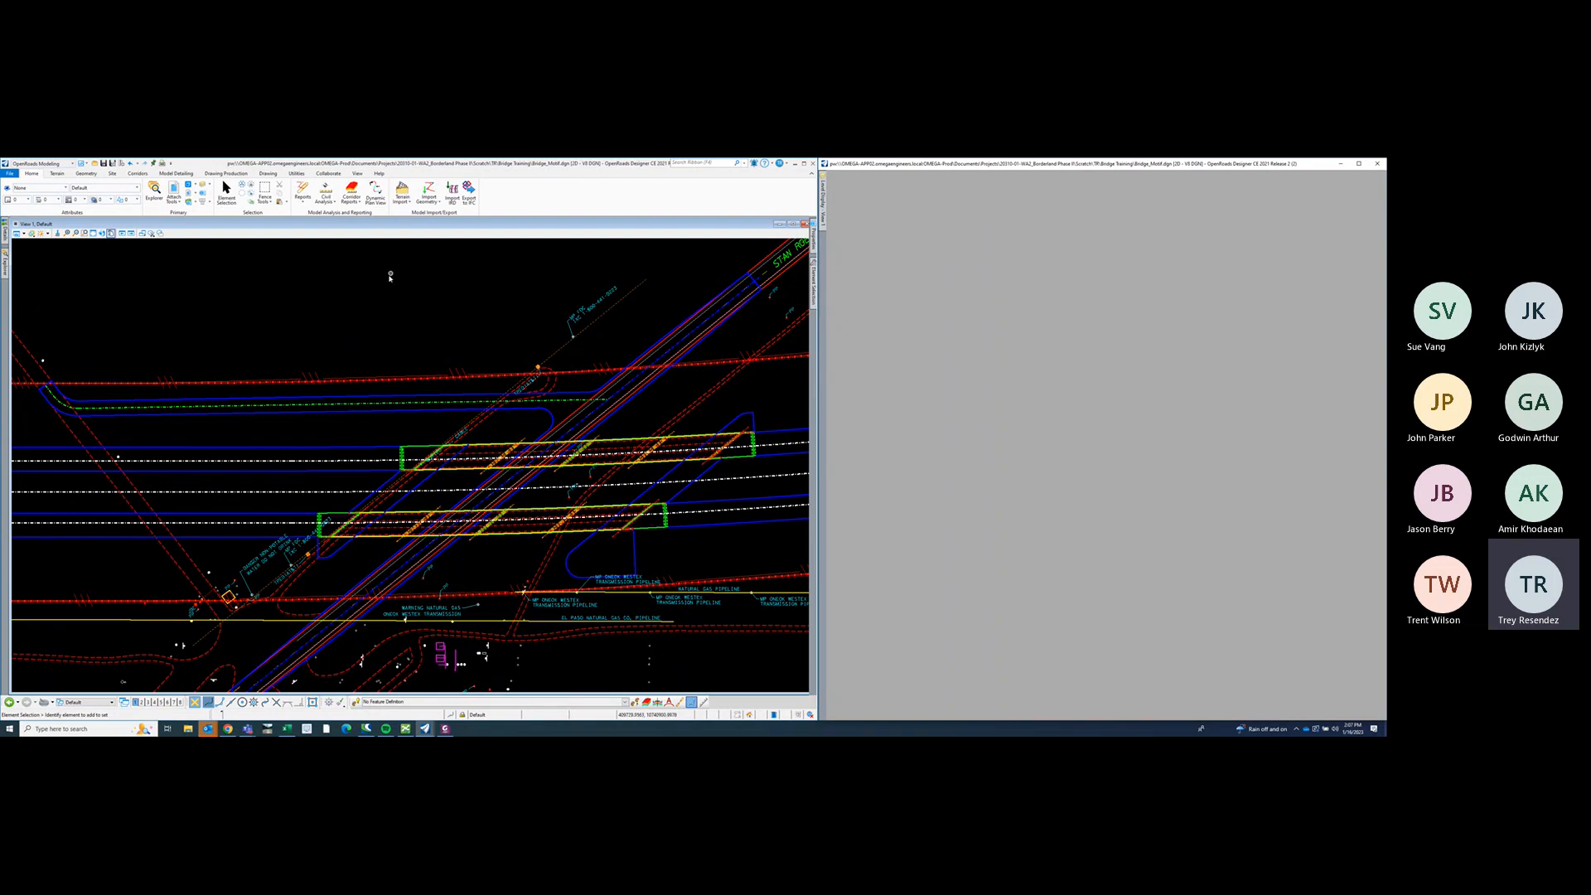
pyautogui.click(225, 174)
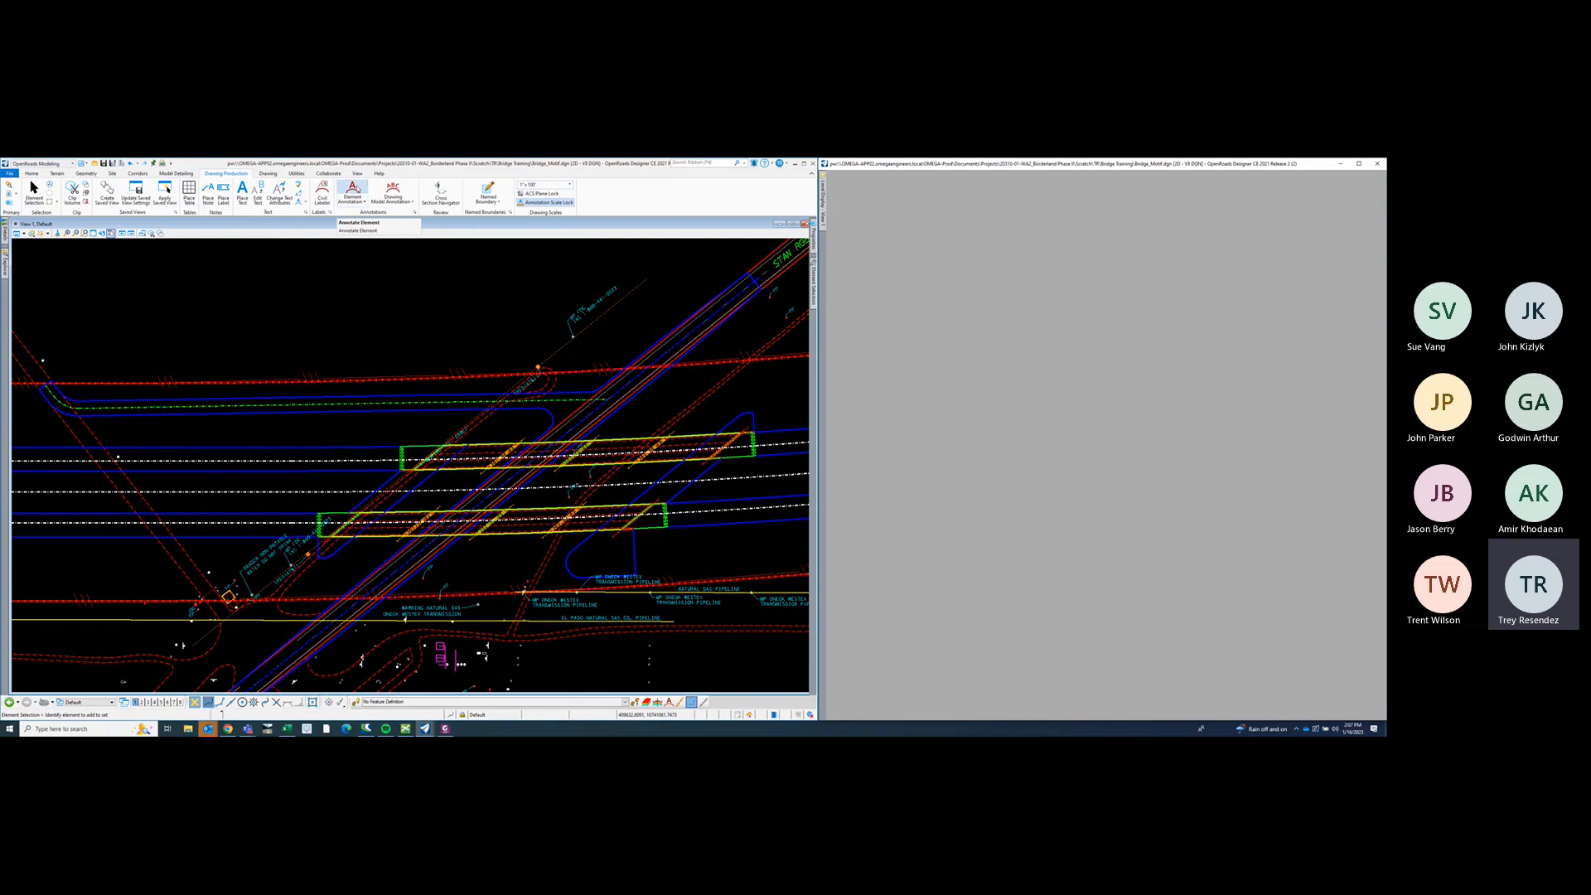
pyautogui.click(352, 194)
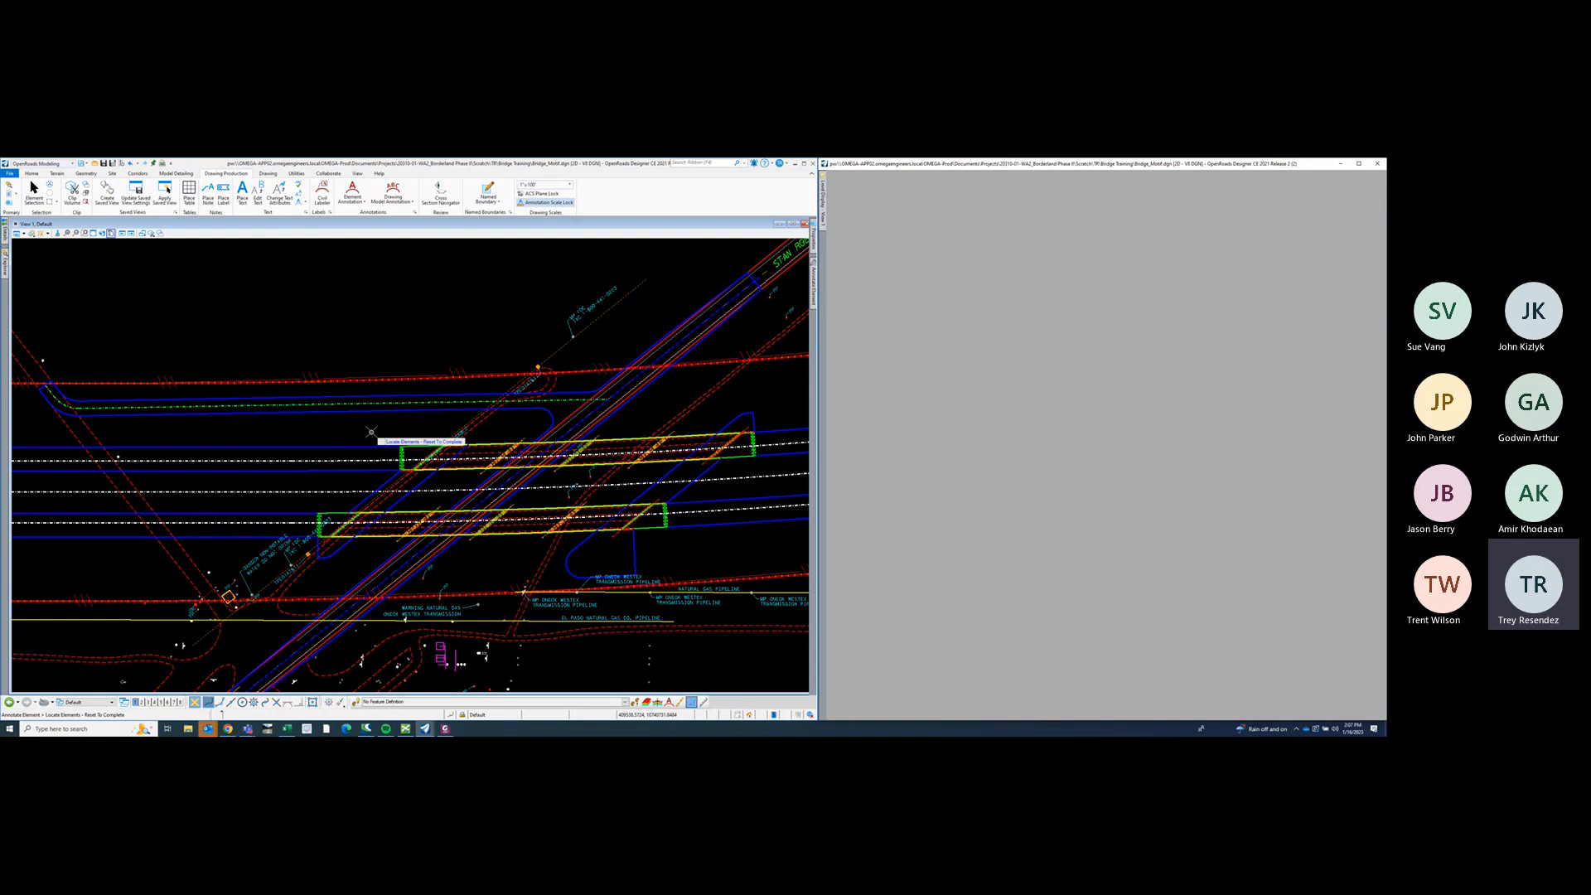
pyautogui.click(336, 460)
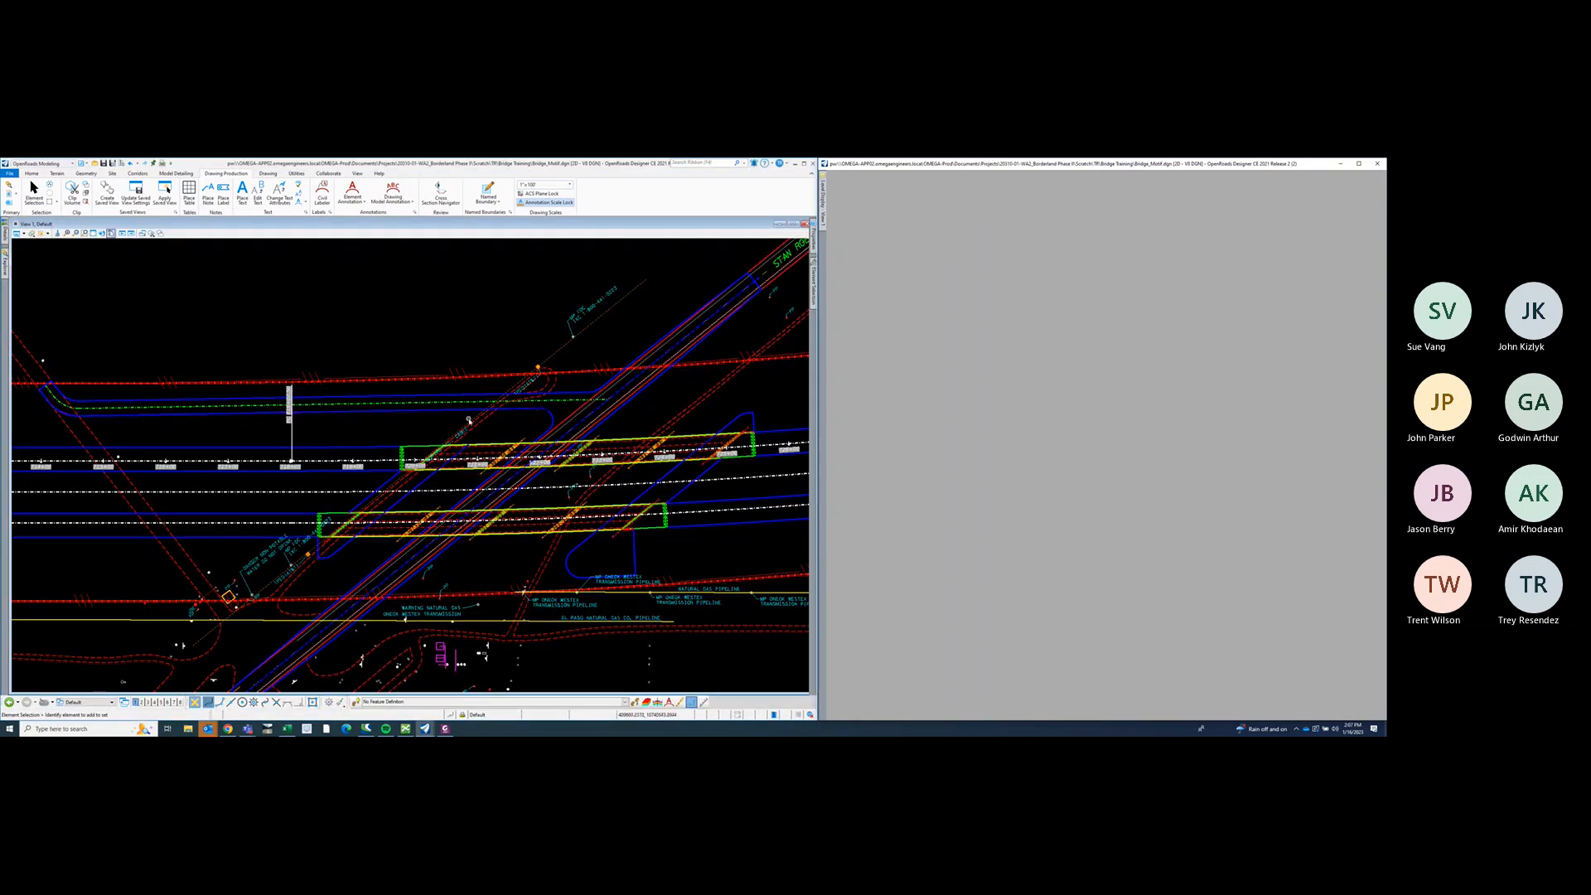
# - Set the annotation scale of the drawing to 1"=40'
pyautogui.moveTo(468, 420)
pyautogui.mouseDown(button='middle')
pyautogui.moveTo(412, 426)
pyautogui.moveTo(451, 440)
pyautogui.moveTo(323, 450)
pyautogui.mouseUp(button='middle')
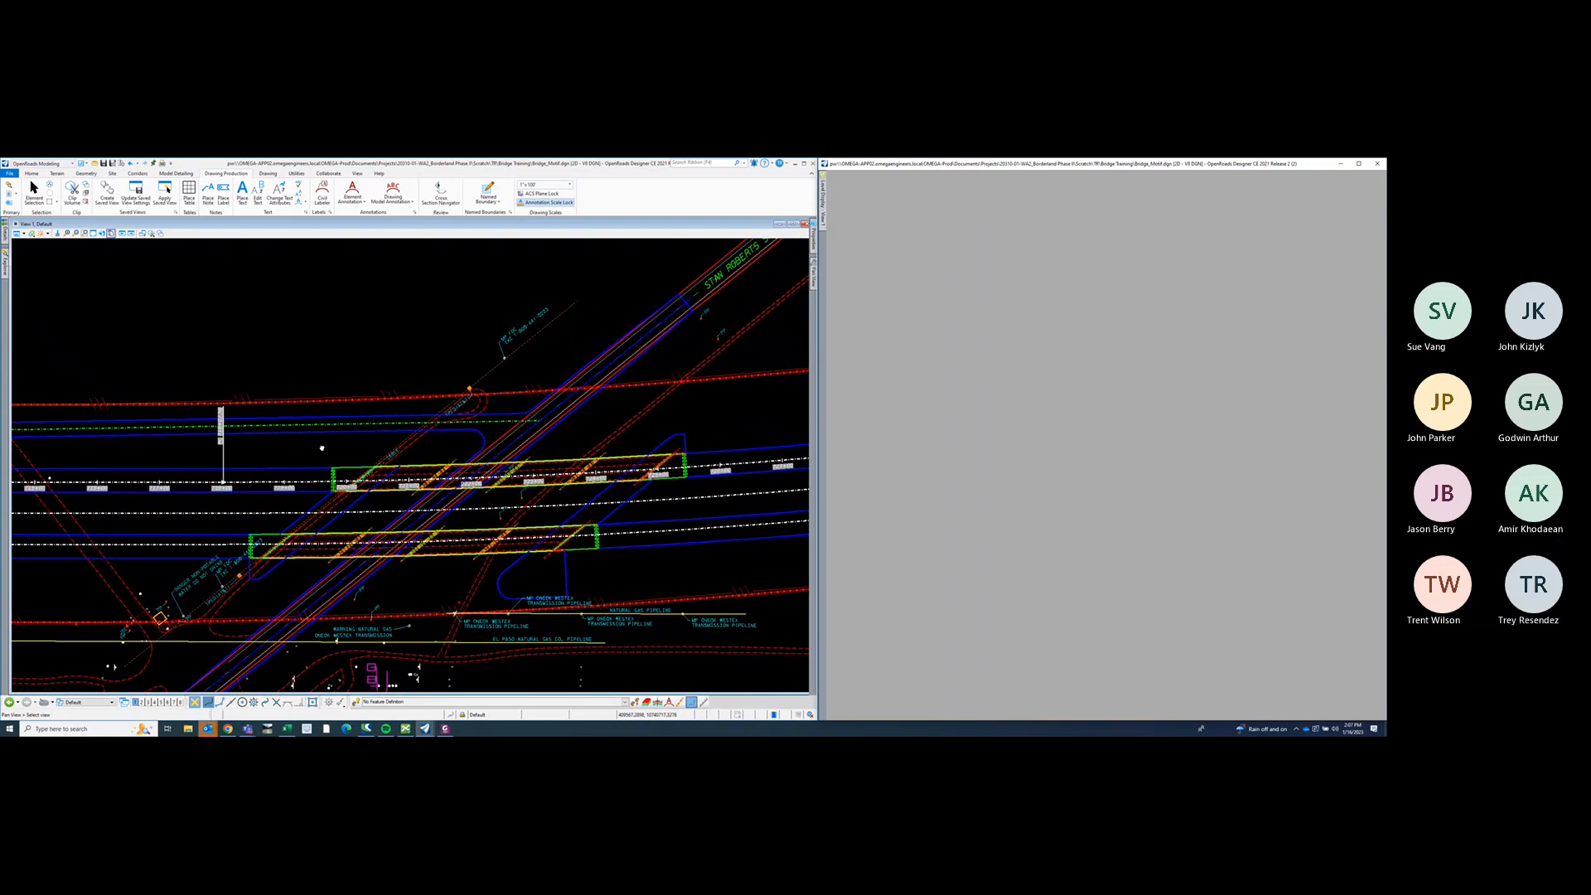
pyautogui.moveTo(313, 450); pyautogui.dragTo(340, 450, button='middle')
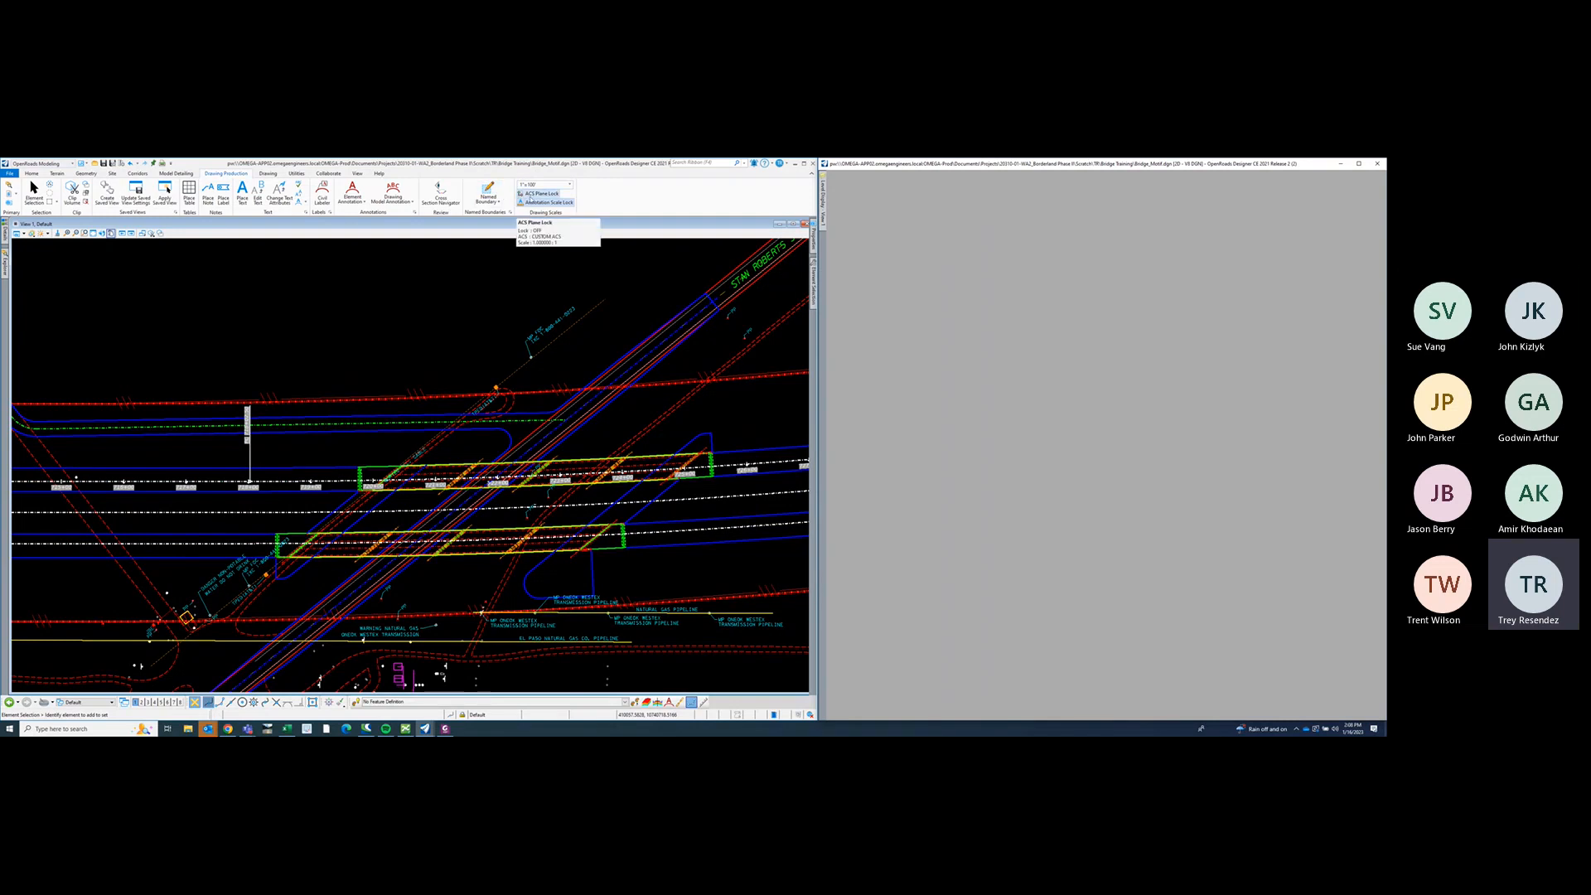
pyautogui.click(570, 187)
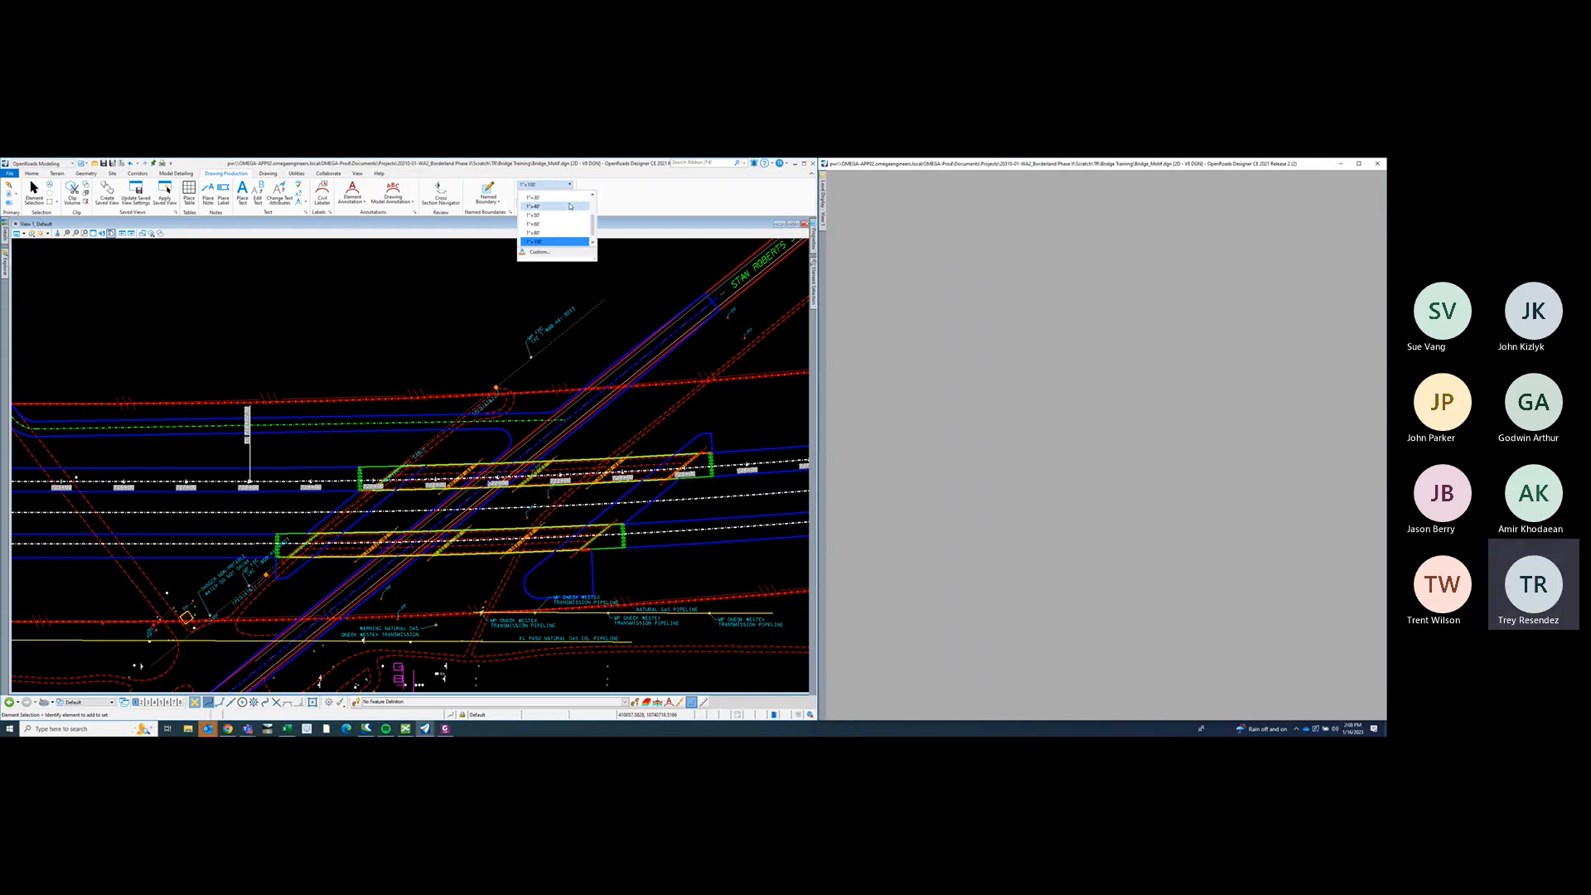
pyautogui.click(547, 207)
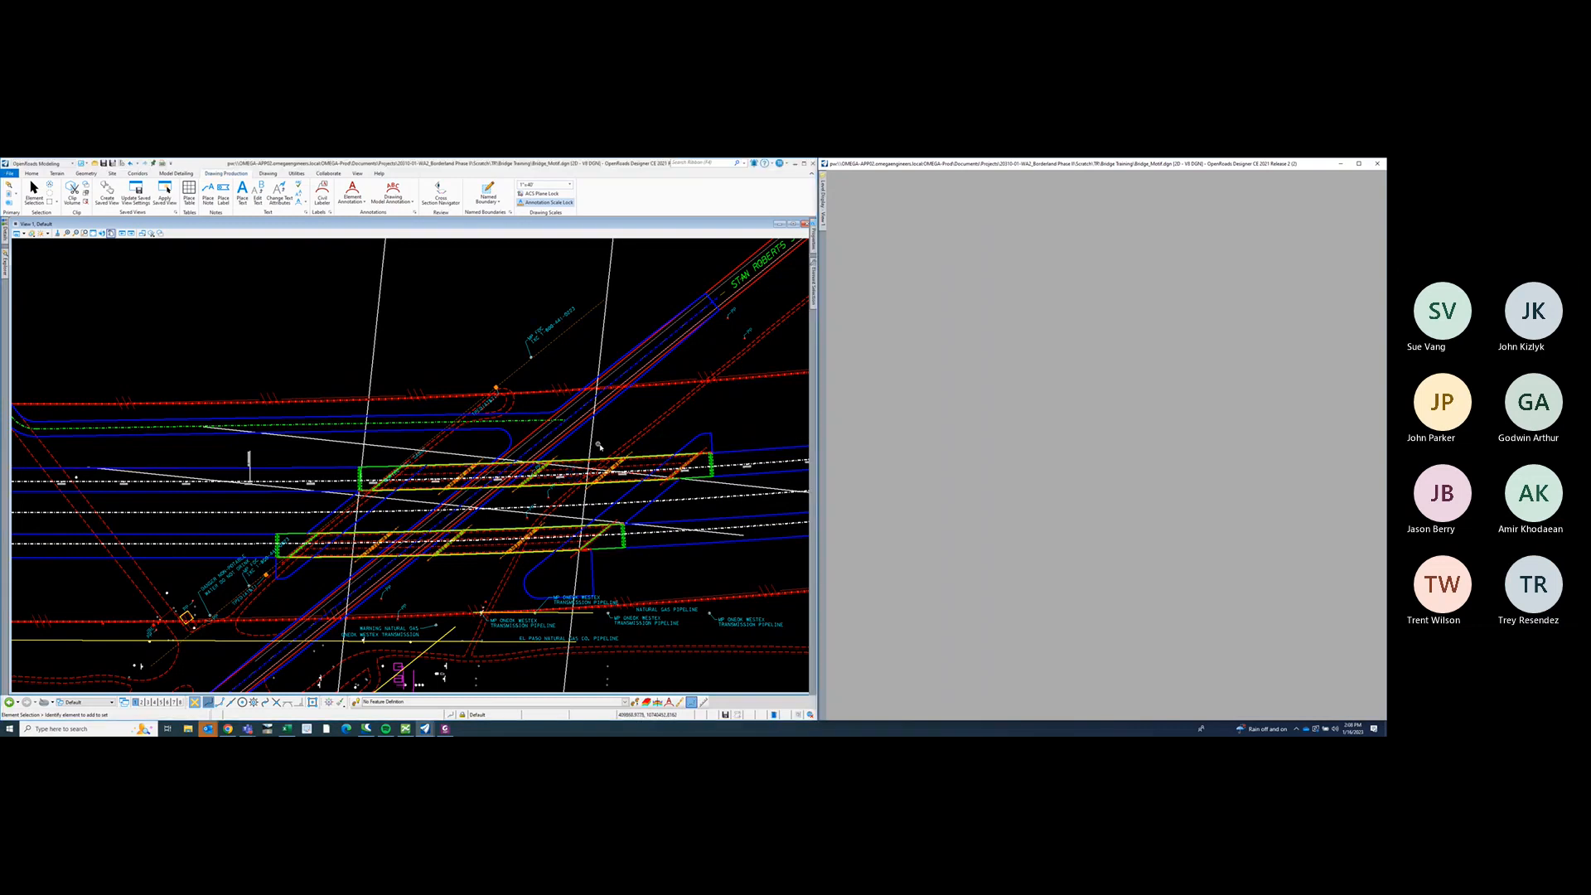
pyautogui.scroll(-2, 592, 440)
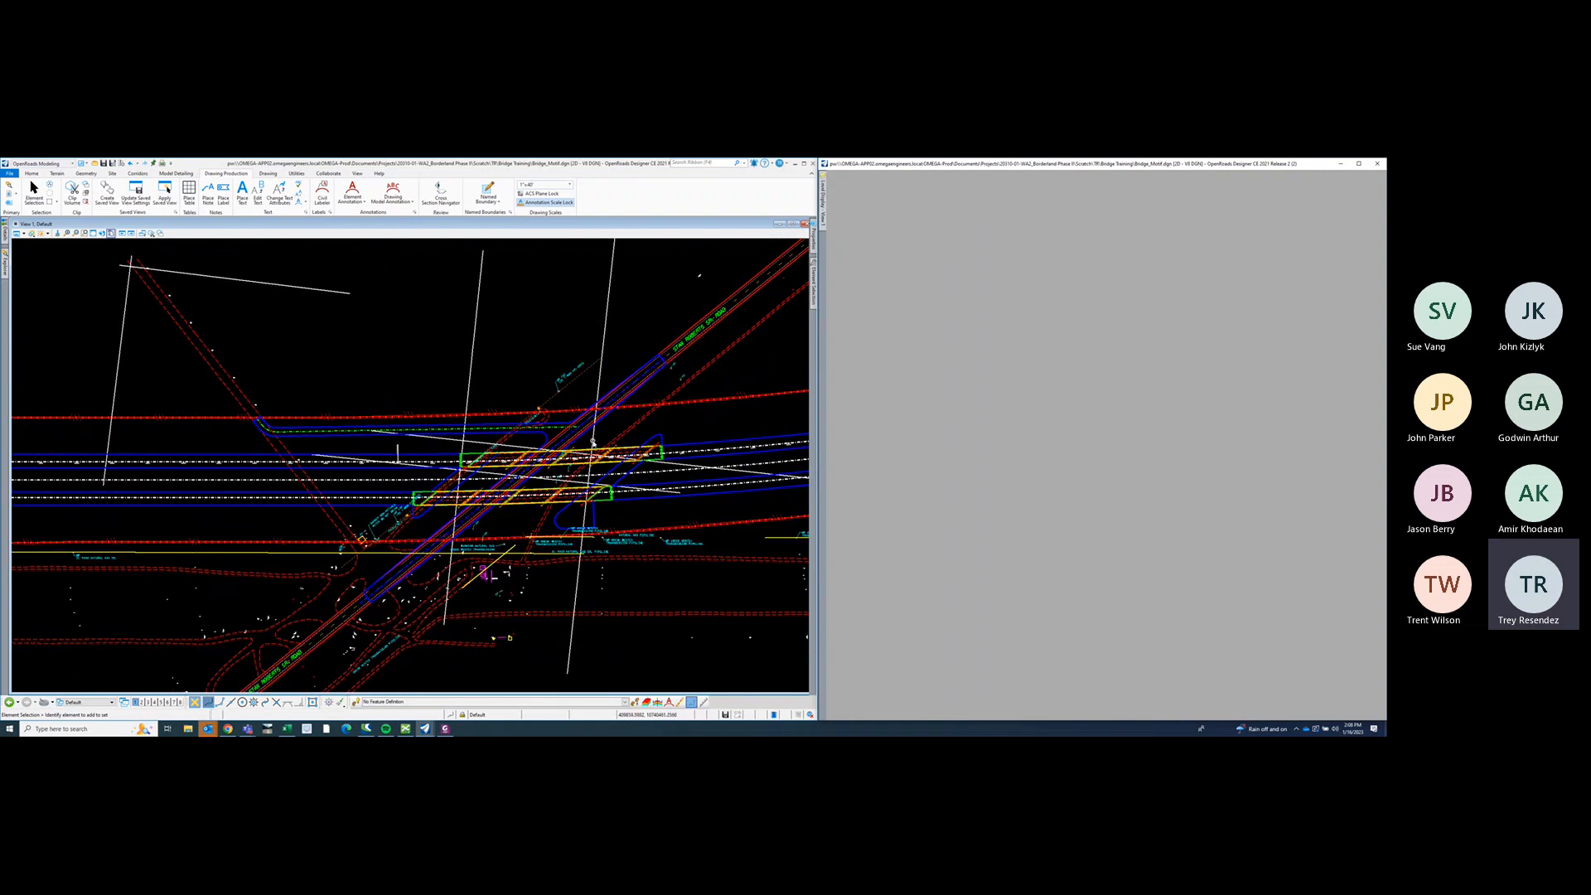
pyautogui.scroll(1, 639, 455)
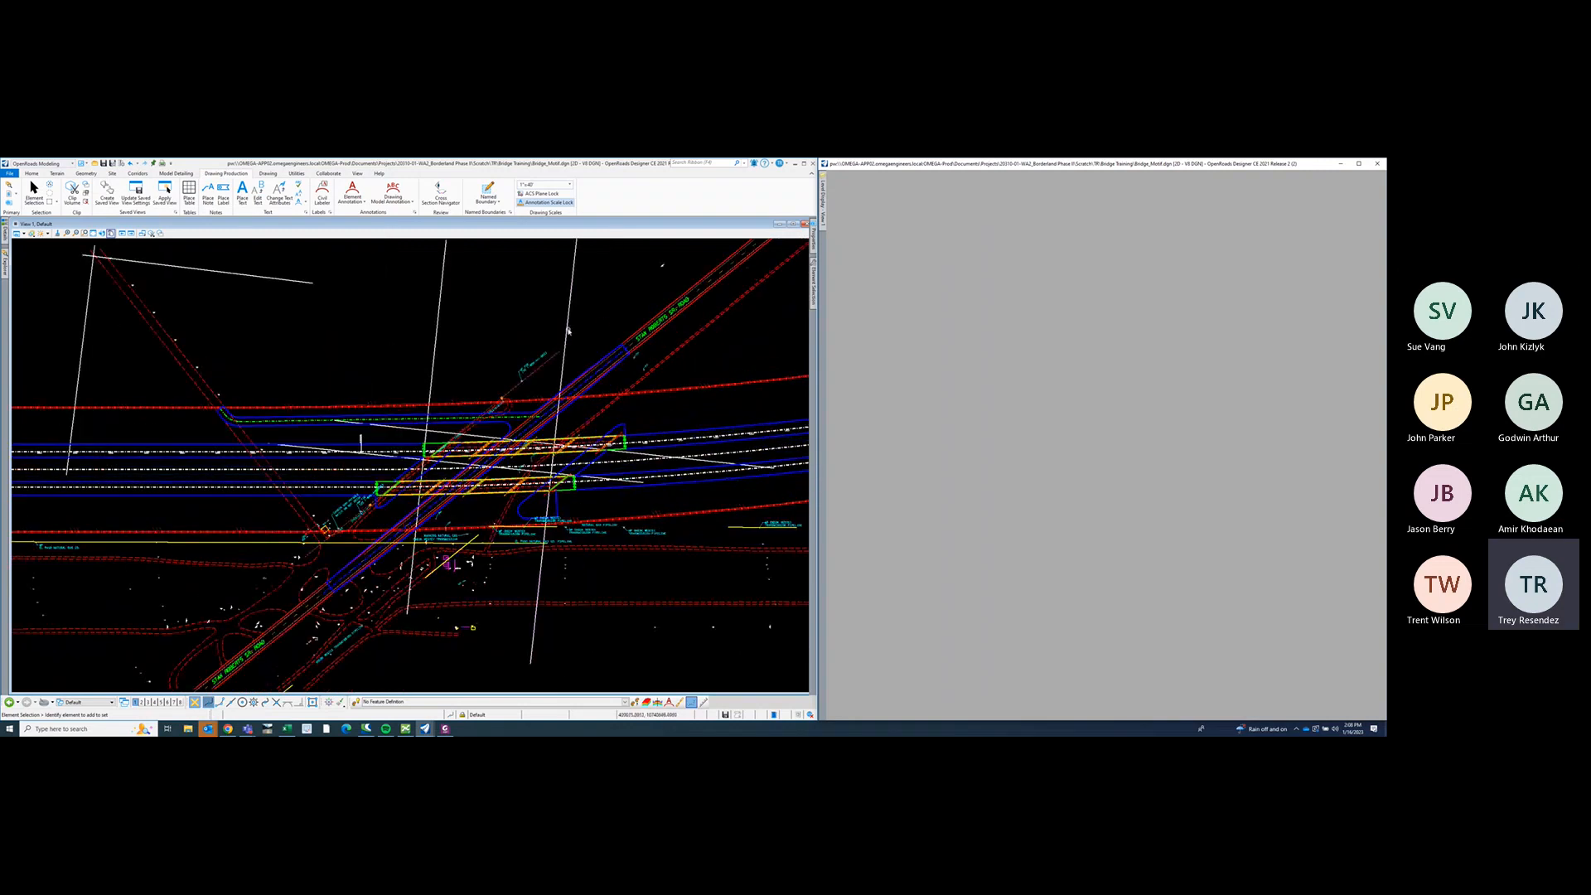
# - Turn off the level of the long white lines crossing the bridges
pyautogui.scroll(3, 551, 472)
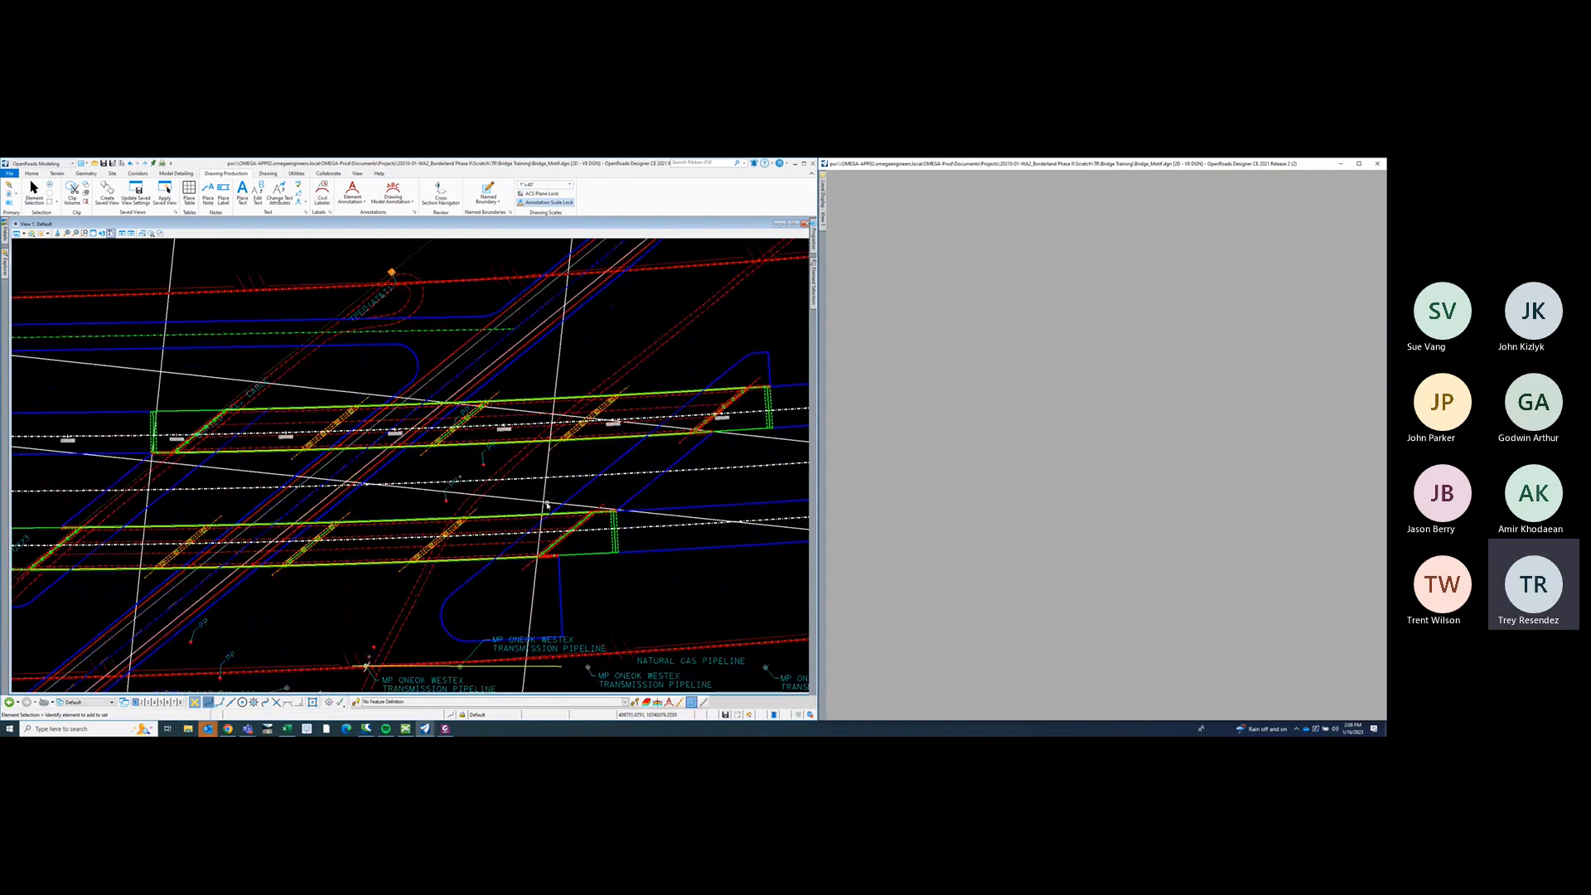
pyautogui.scroll(-3, 544, 495)
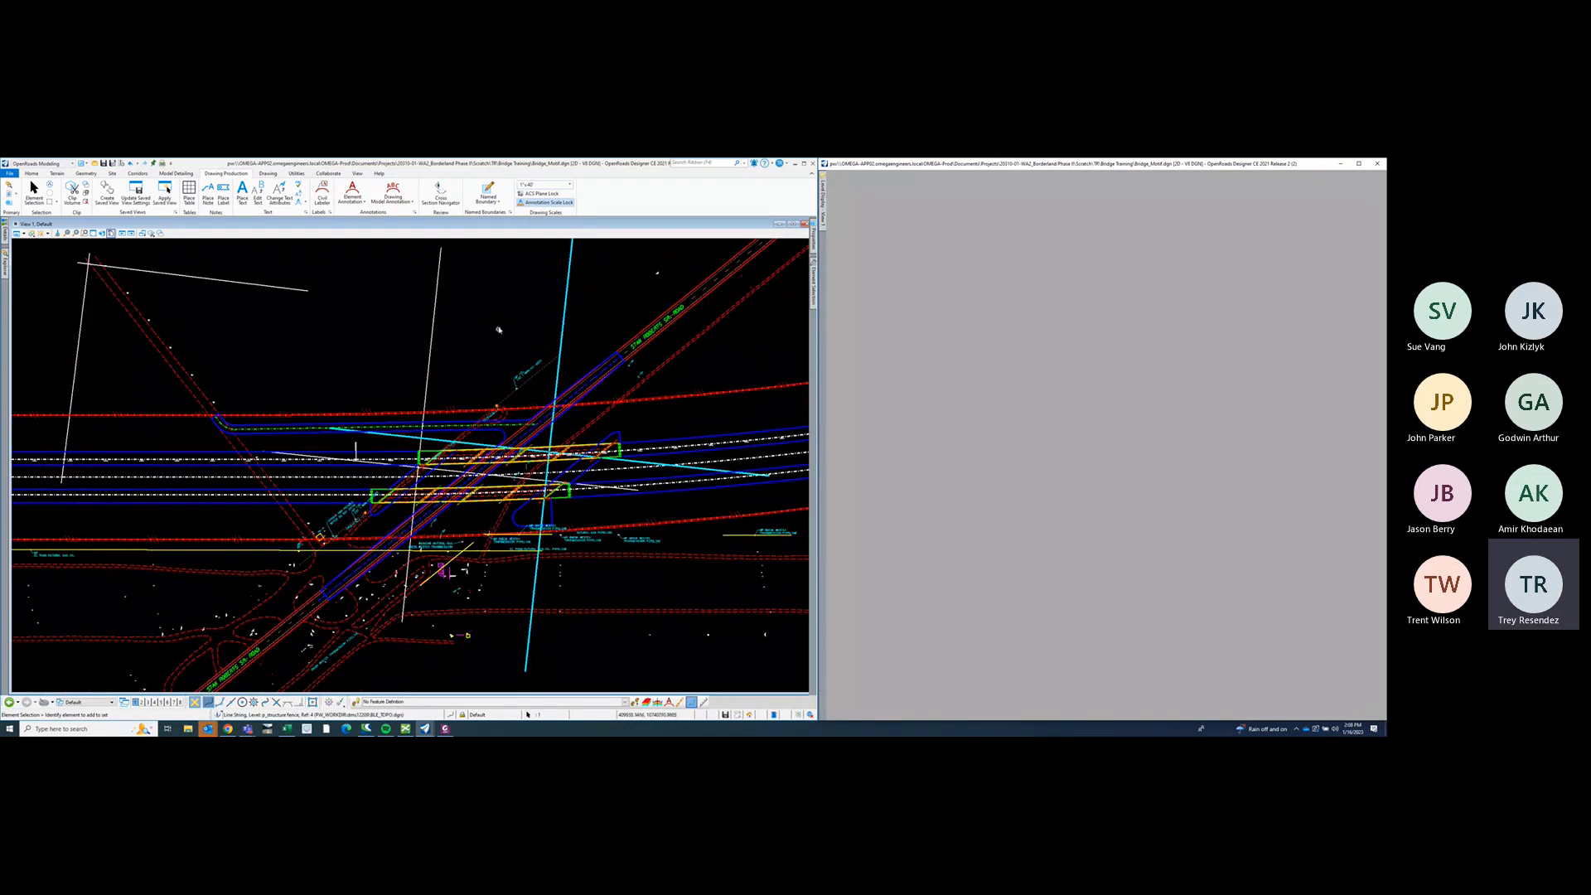
pyautogui.rightClick(499, 318)
pyautogui.click(517, 347)
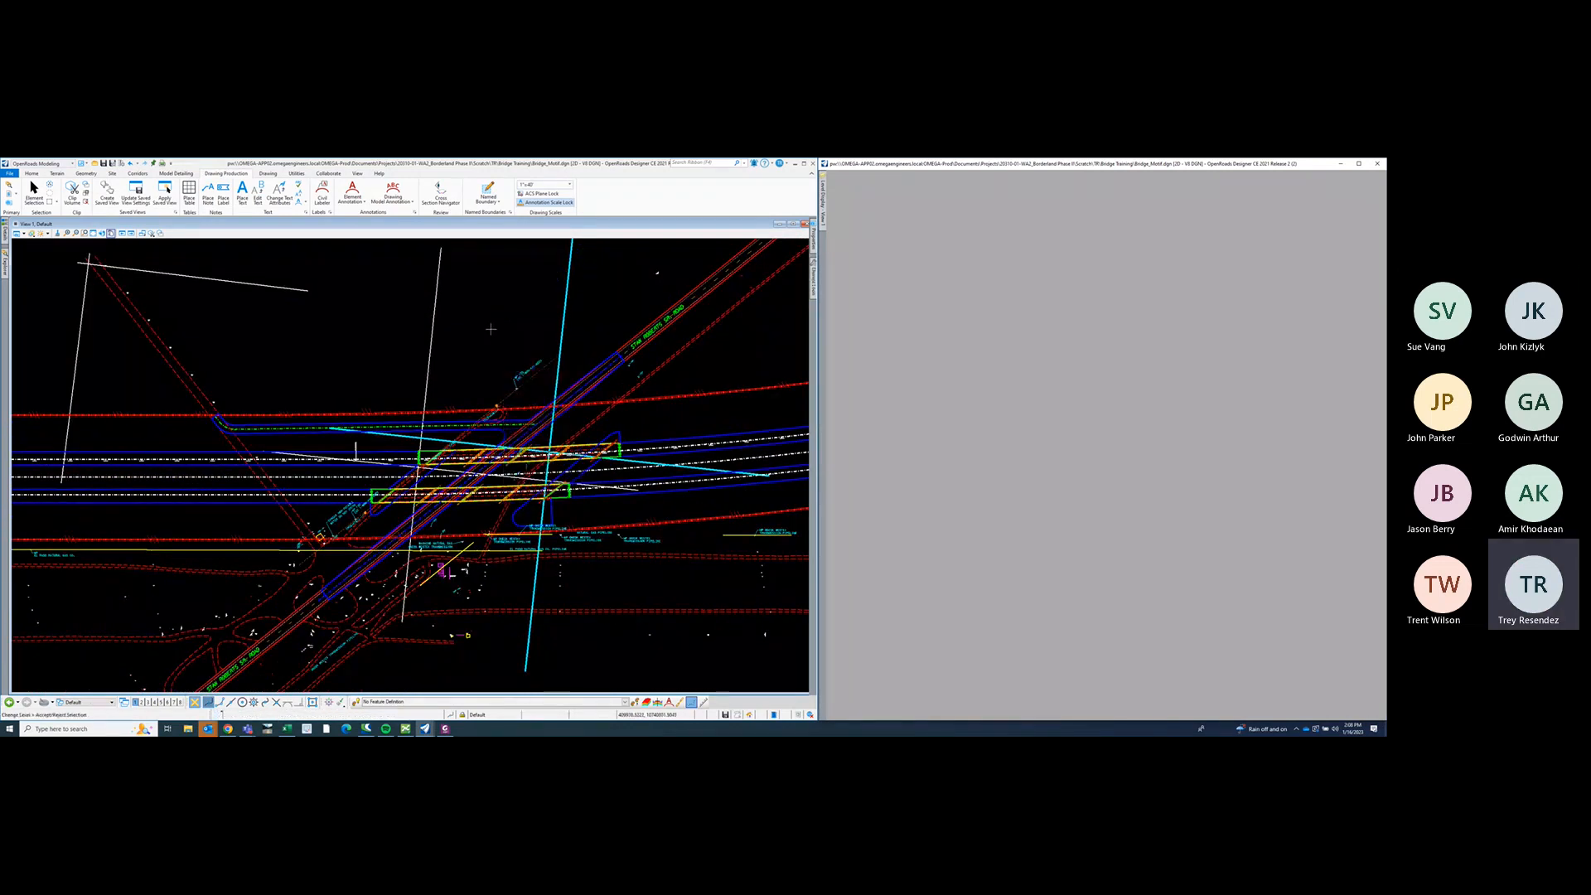
# - Examine the mainlane station annotations along the upper bridge and review the available annotation scales
pyautogui.scroll(5, 396, 464)
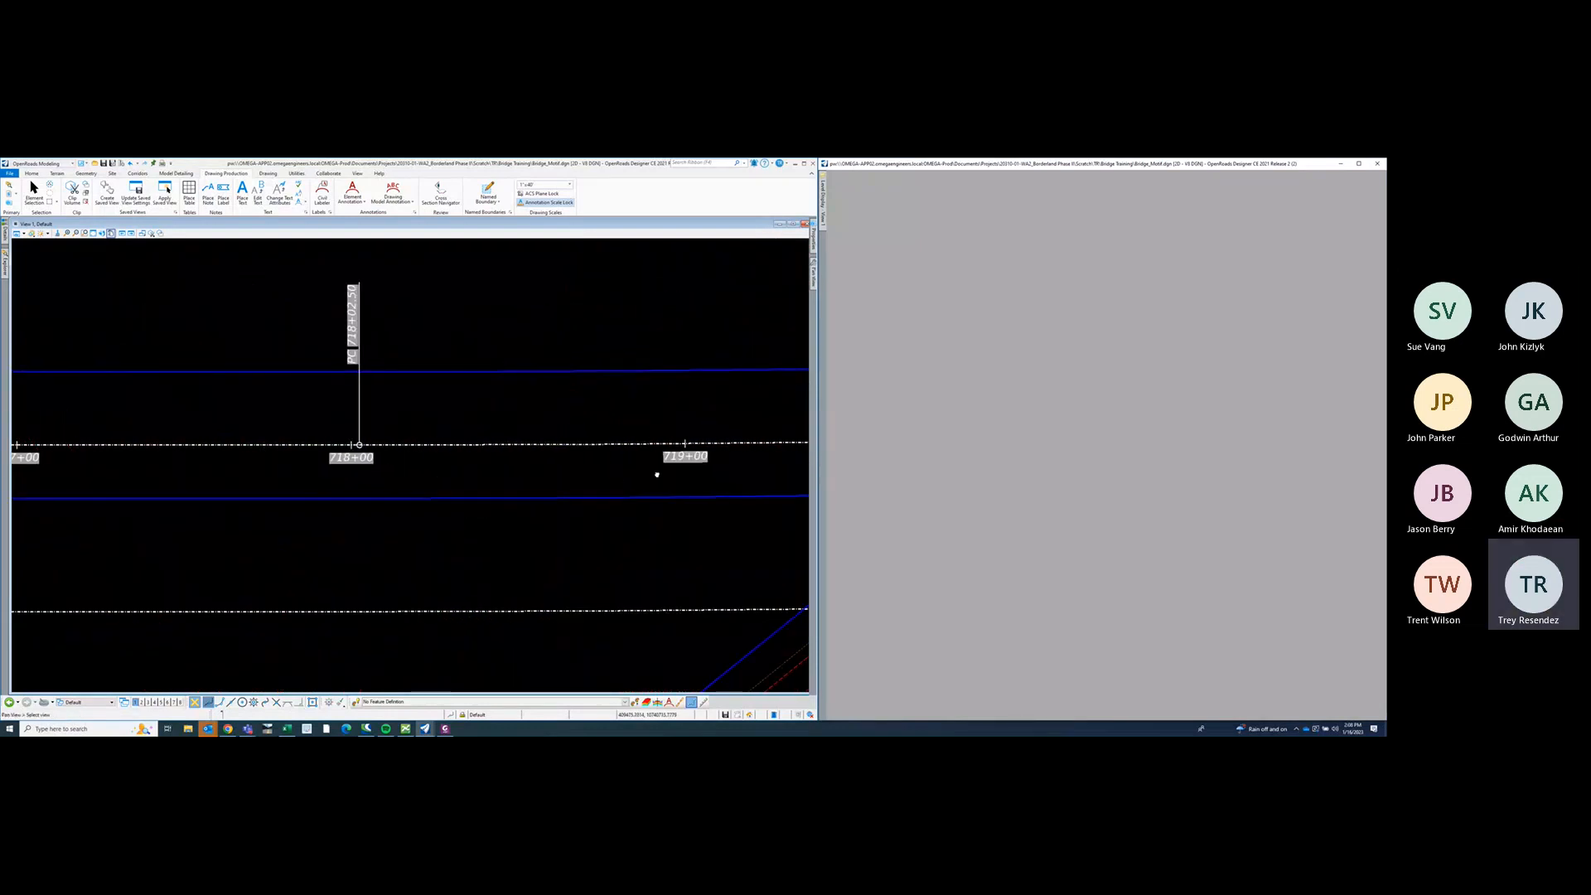
pyautogui.scroll(-2, 312, 480)
pyautogui.moveTo(705, 471); pyautogui.dragTo(409, 476, button='middle')
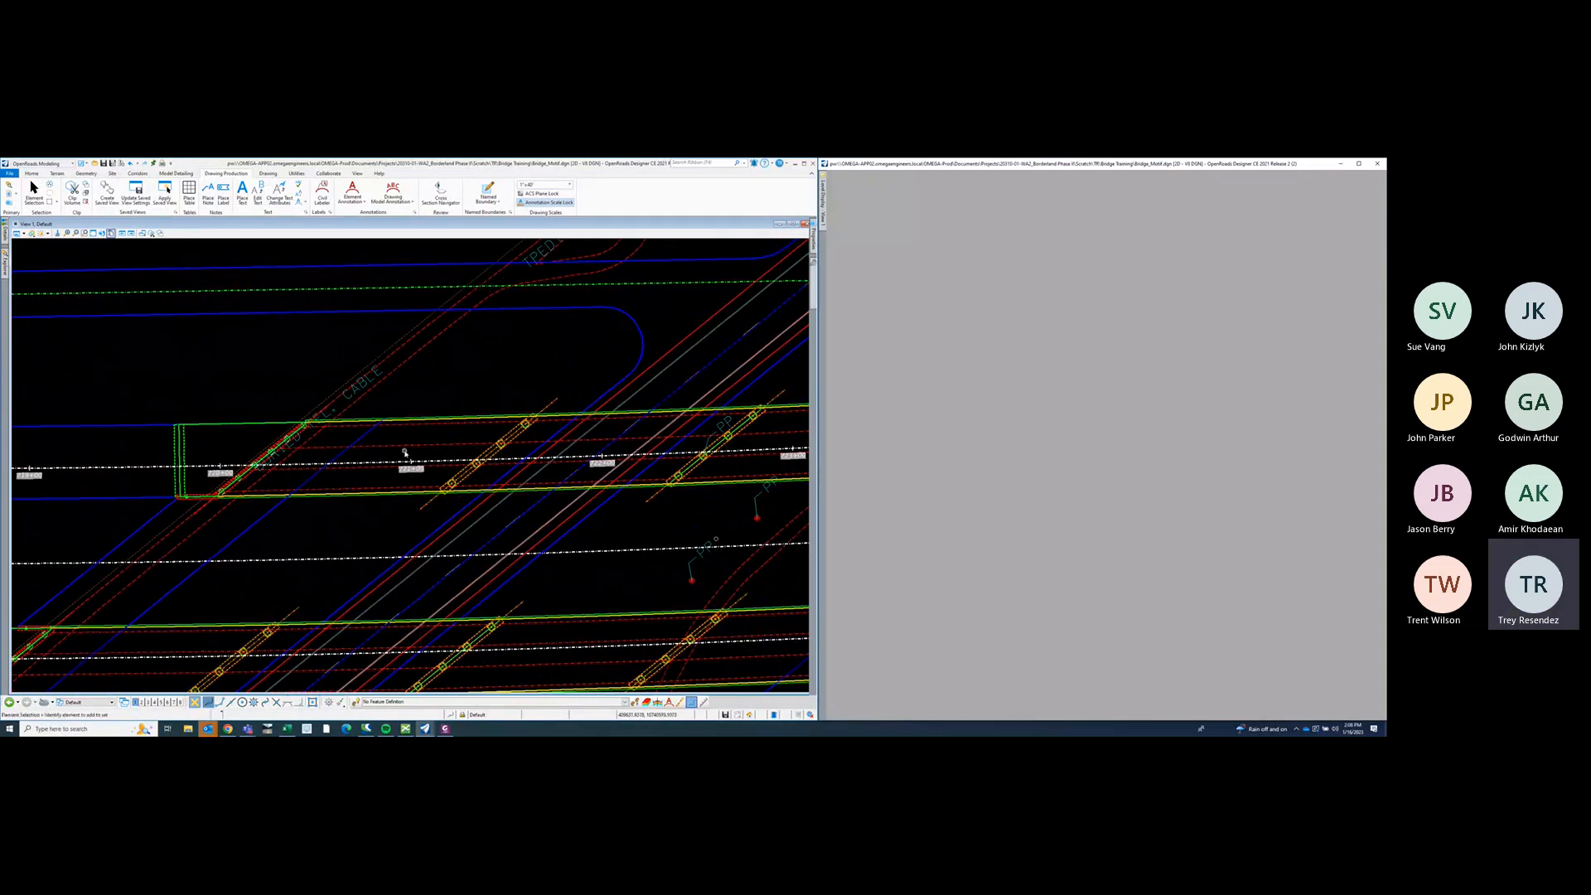
pyautogui.scroll(-2, 405, 451)
pyautogui.moveTo(671, 456); pyautogui.dragTo(331, 313, button='middle')
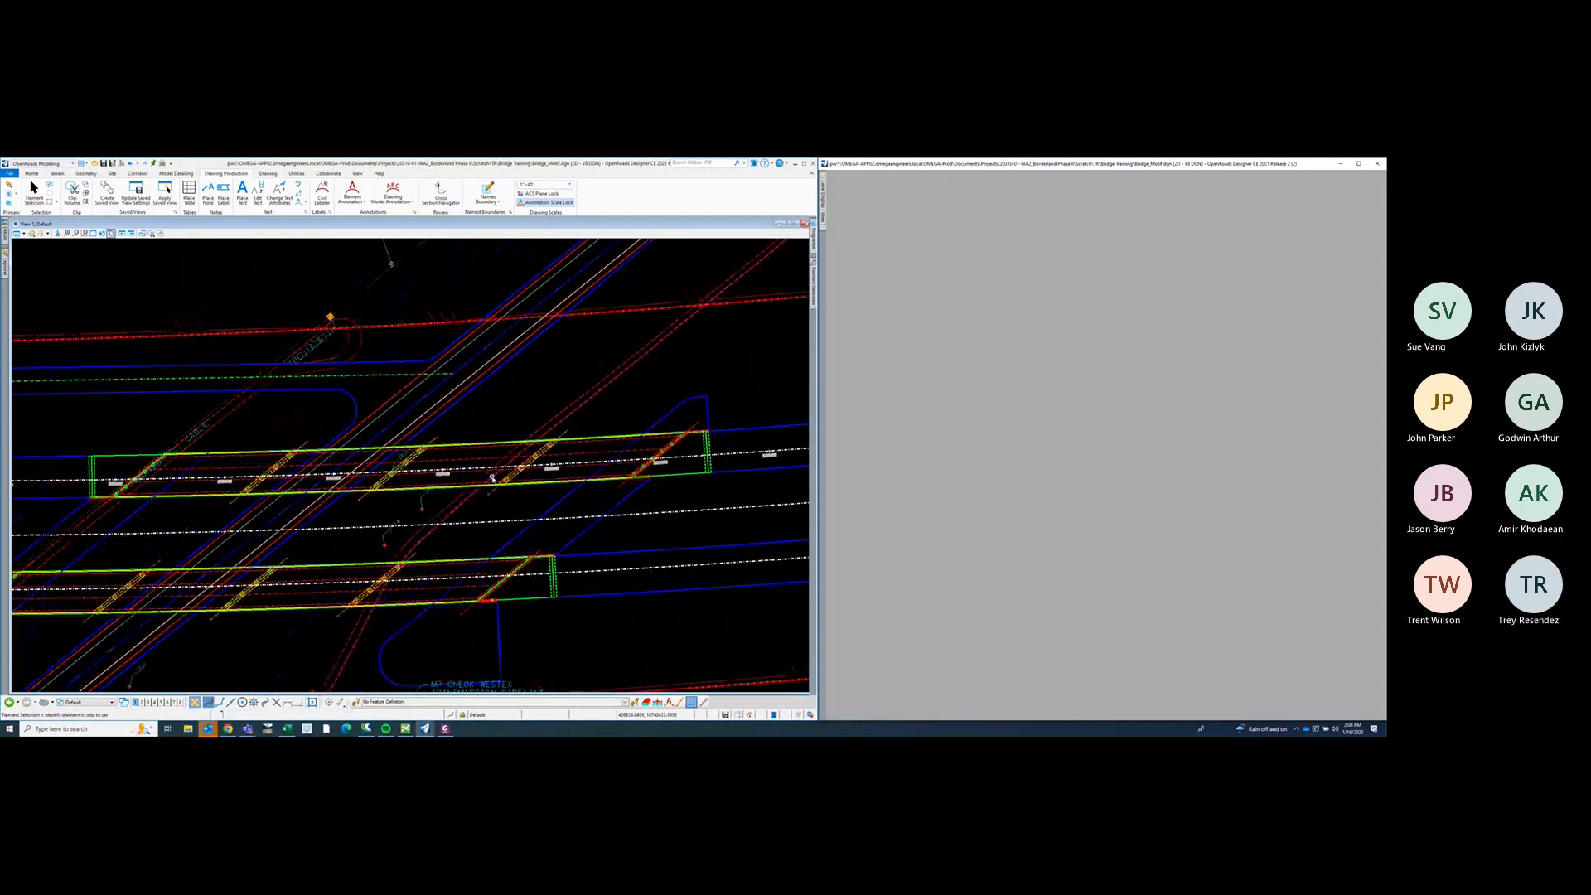
pyautogui.click(568, 185)
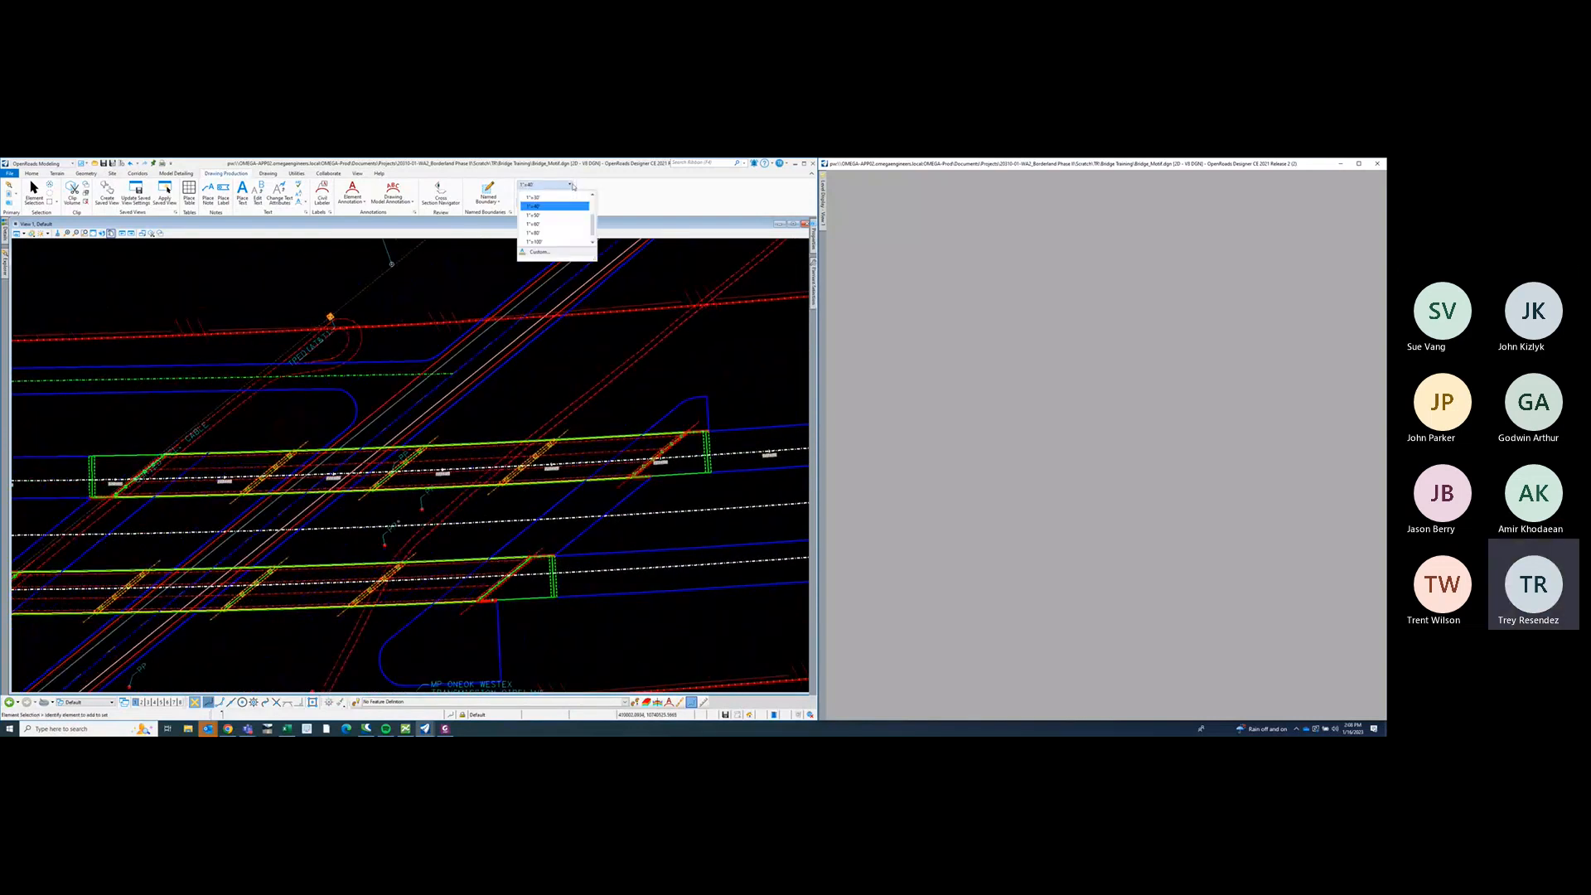
pyautogui.click(643, 193)
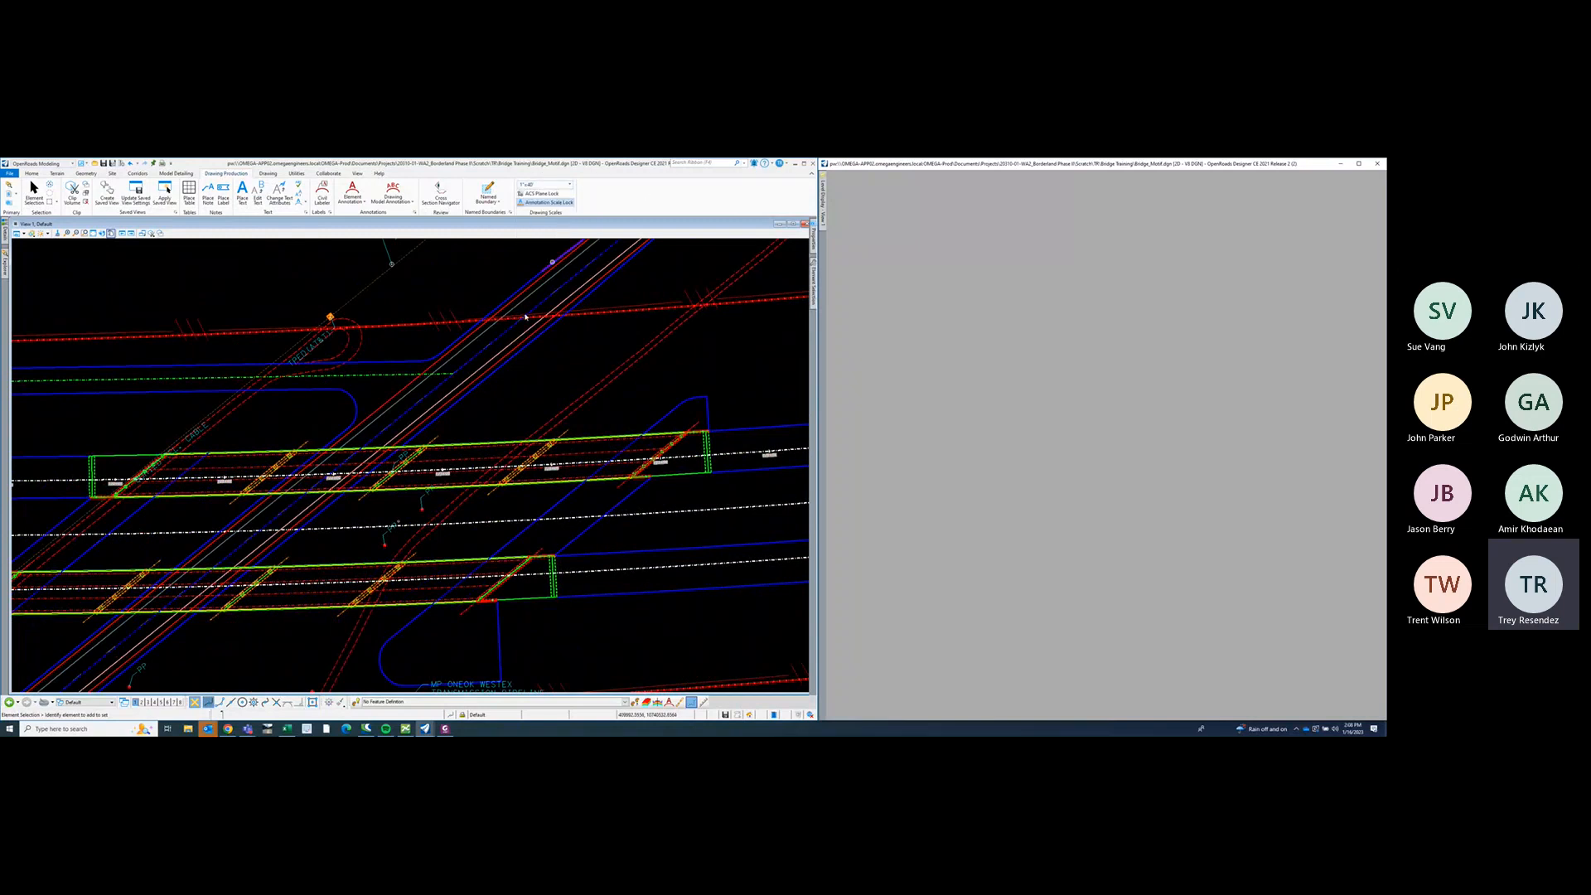
pyautogui.scroll(-4, 520, 404)
pyautogui.moveTo(438, 431); pyautogui.dragTo(514, 457, button='middle')
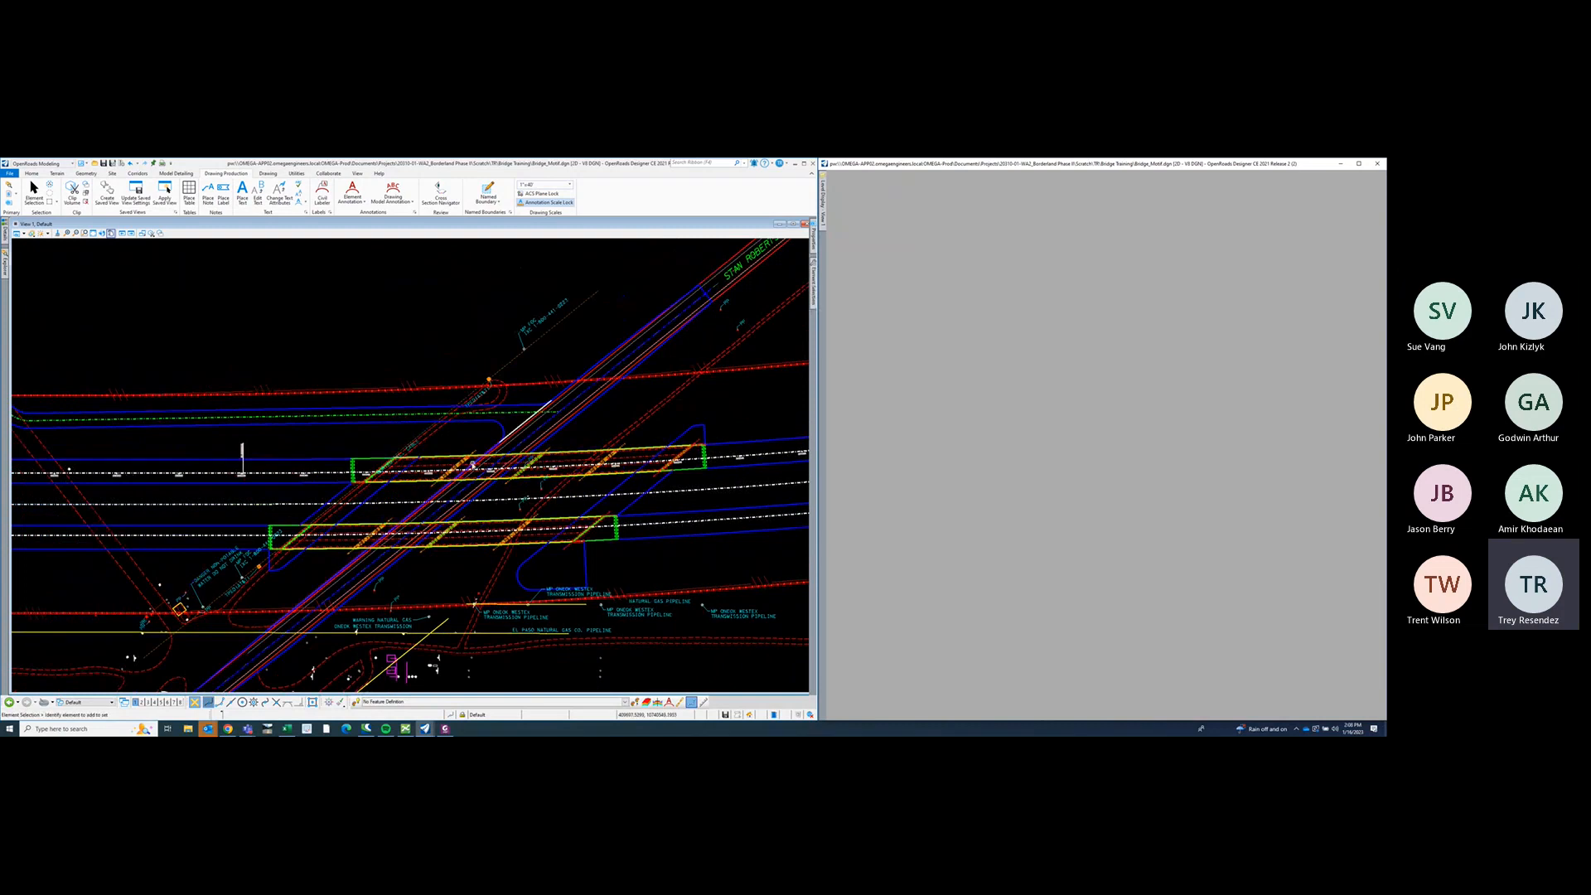
pyautogui.moveTo(286, 341); pyautogui.dragTo(332, 376, button='middle')
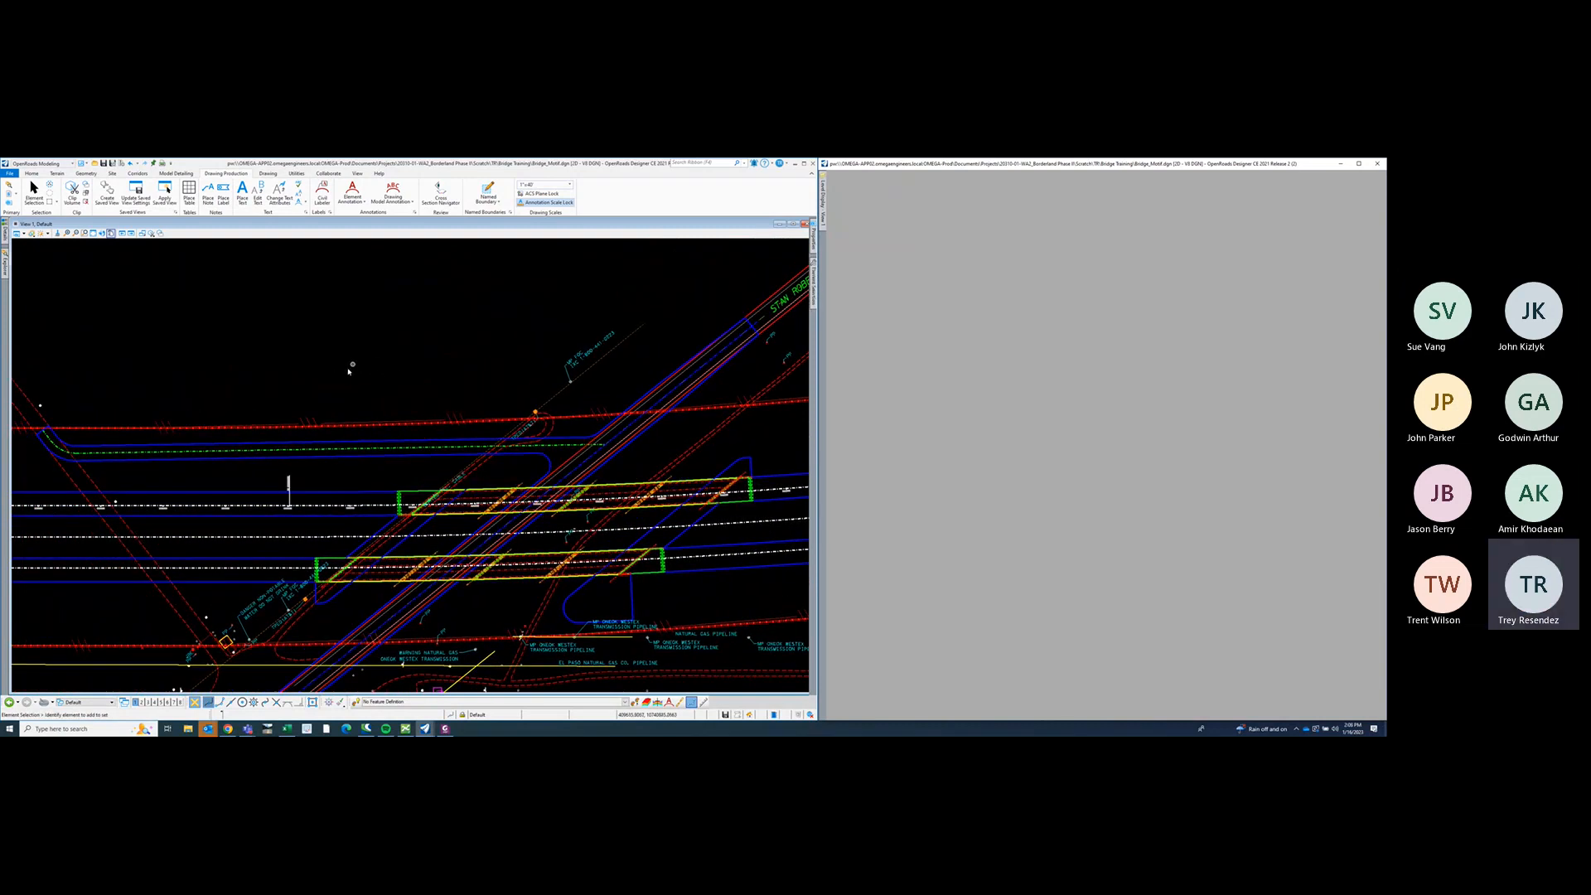
pyautogui.moveTo(351, 379); pyautogui.dragTo(352, 353, button='middle')
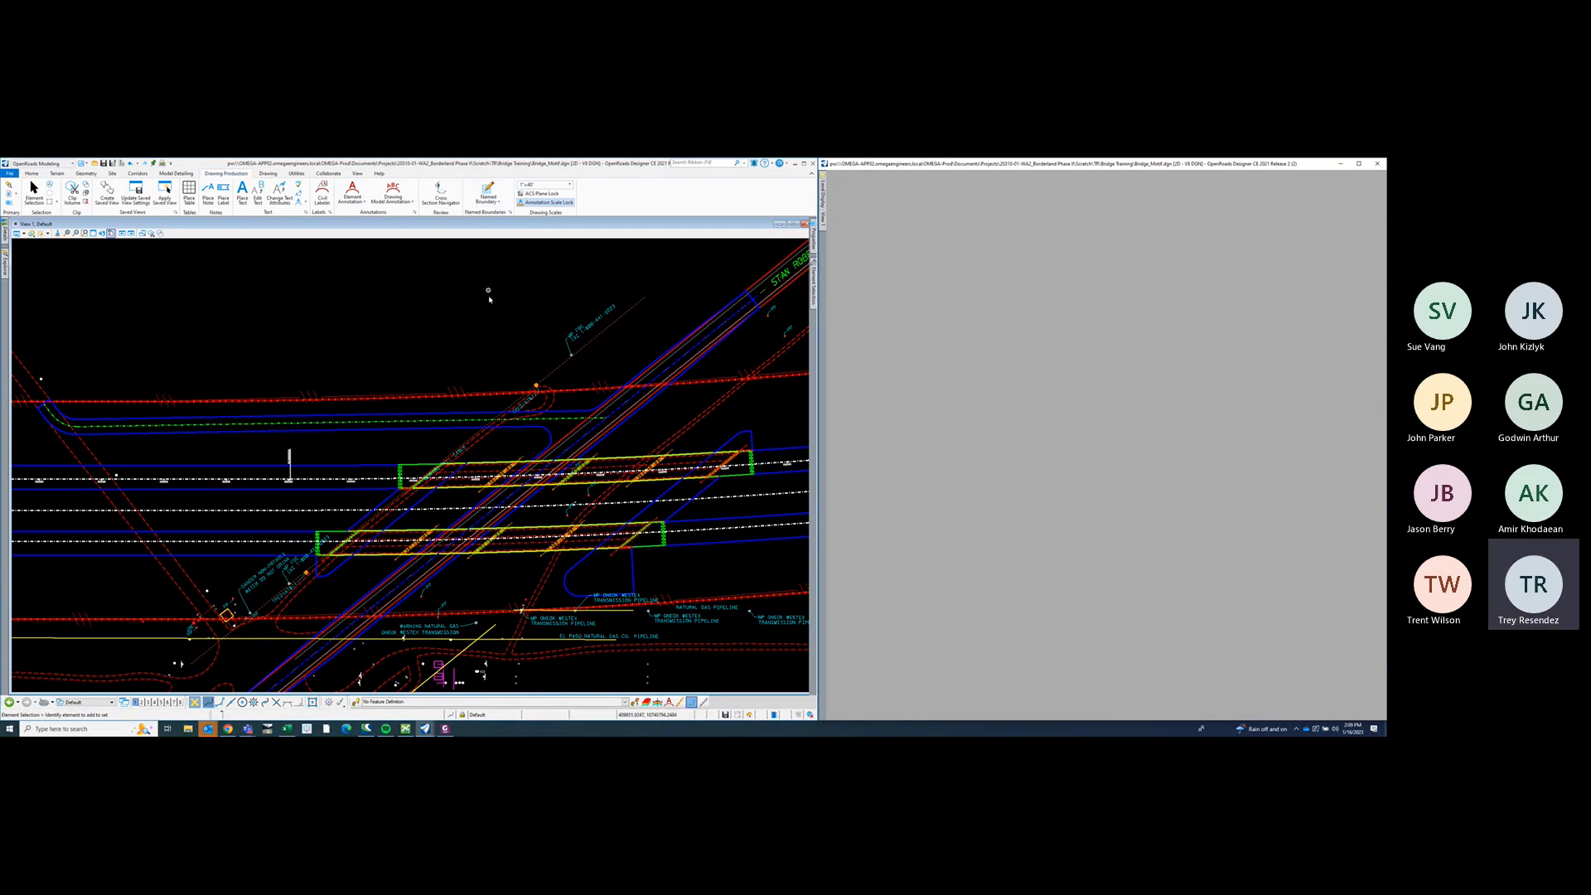
pyautogui.moveTo(519, 337); pyautogui.dragTo(500, 344, button='middle')
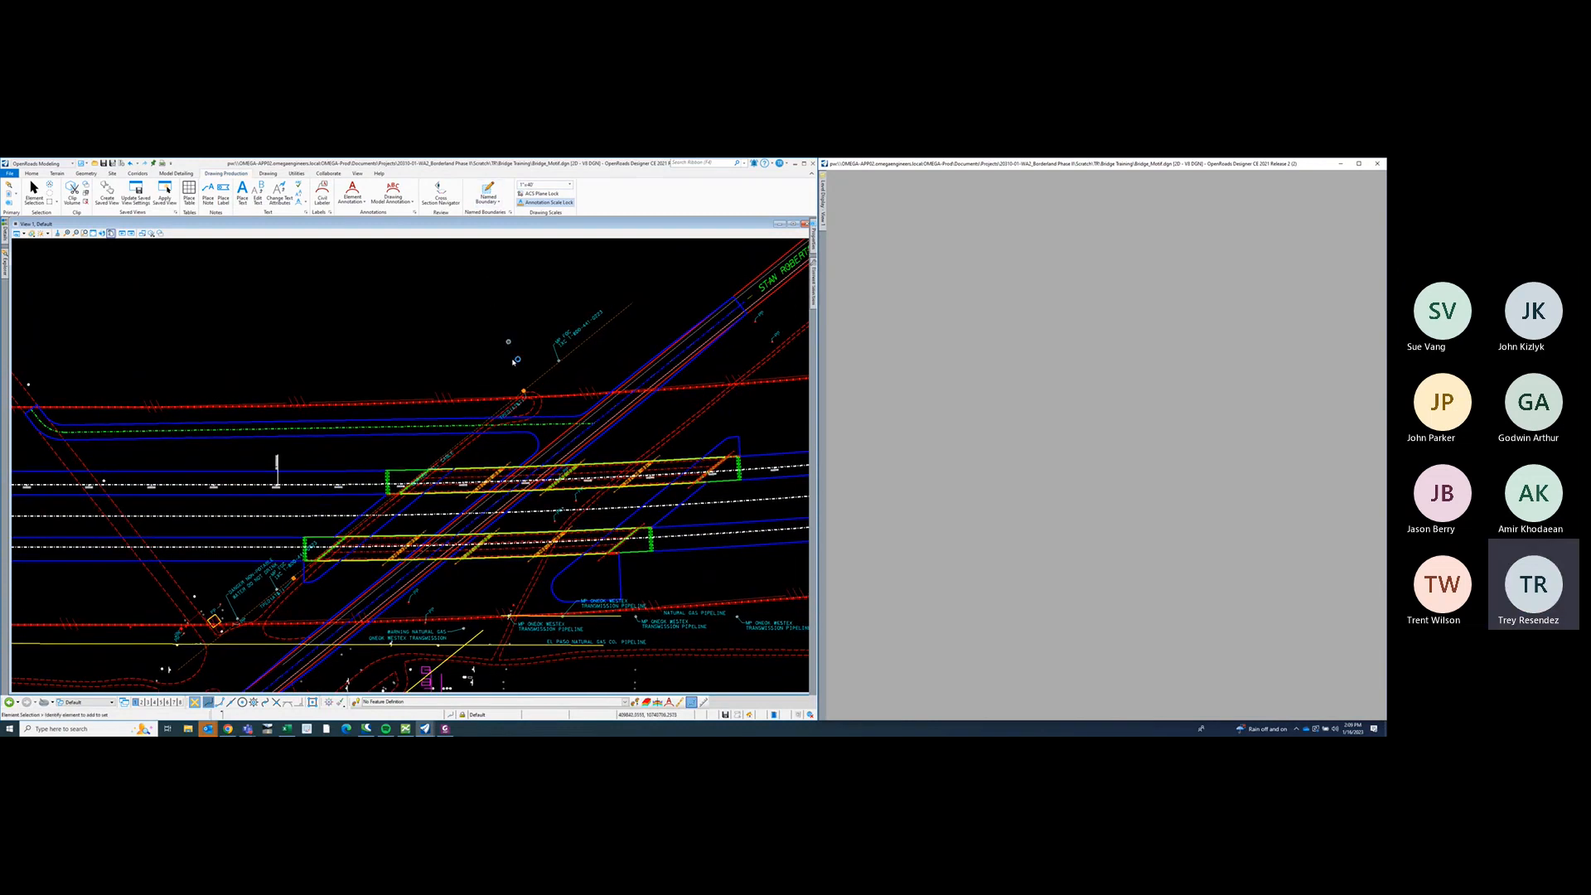
# - Bring up the bridge layout PDF, enlarge its window, review the plan and elevation sheets, and move it out of the way
pyautogui.click(445, 730)
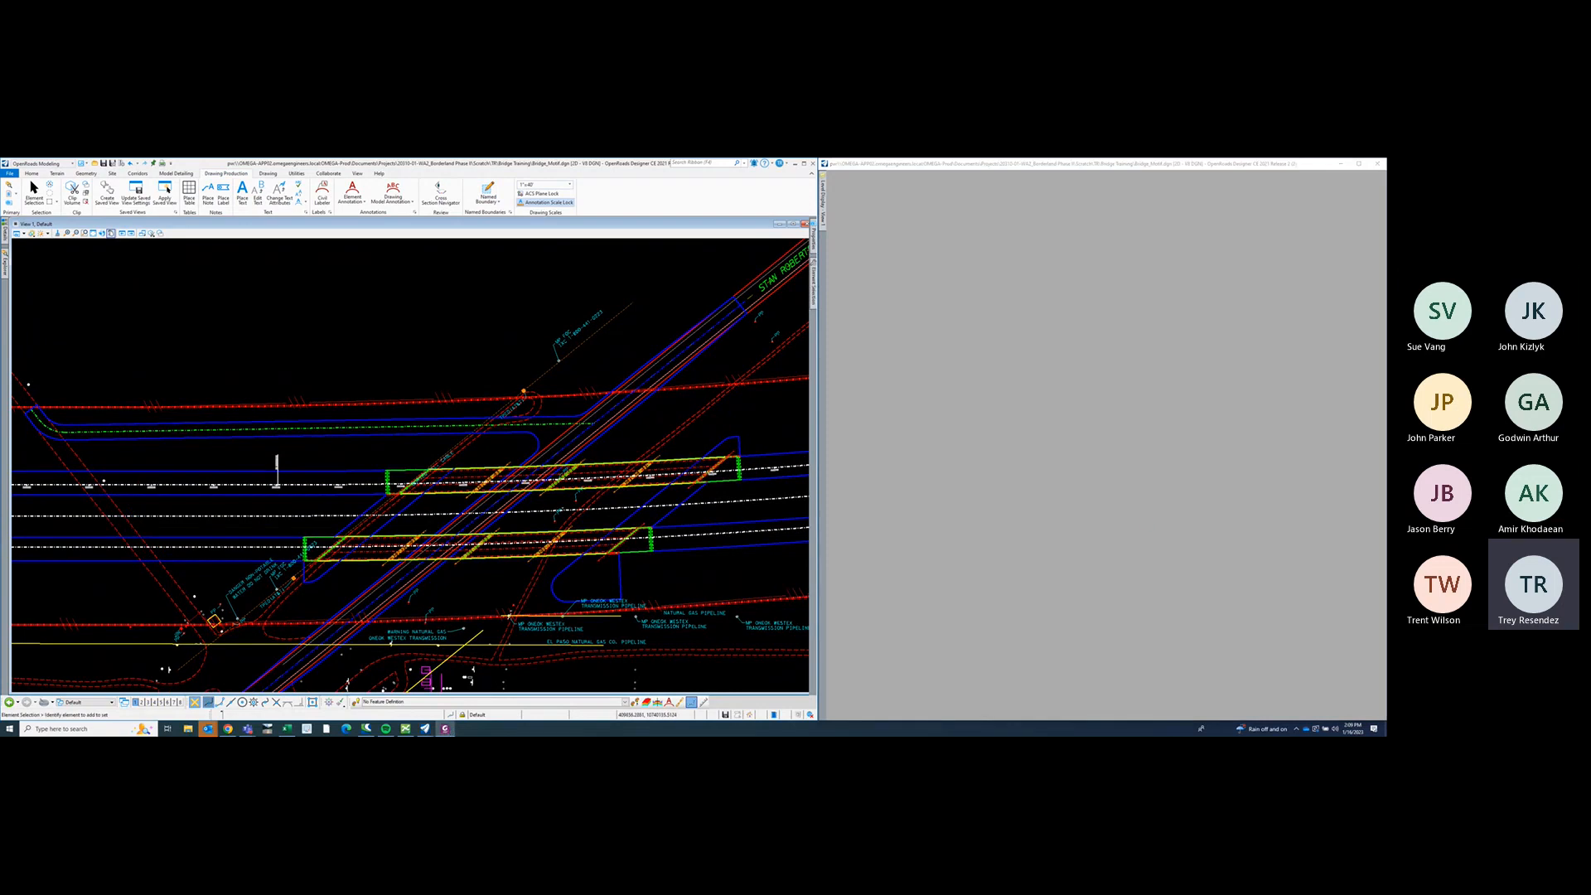
pyautogui.moveTo(1384, 272); pyautogui.dragTo(559, 272)
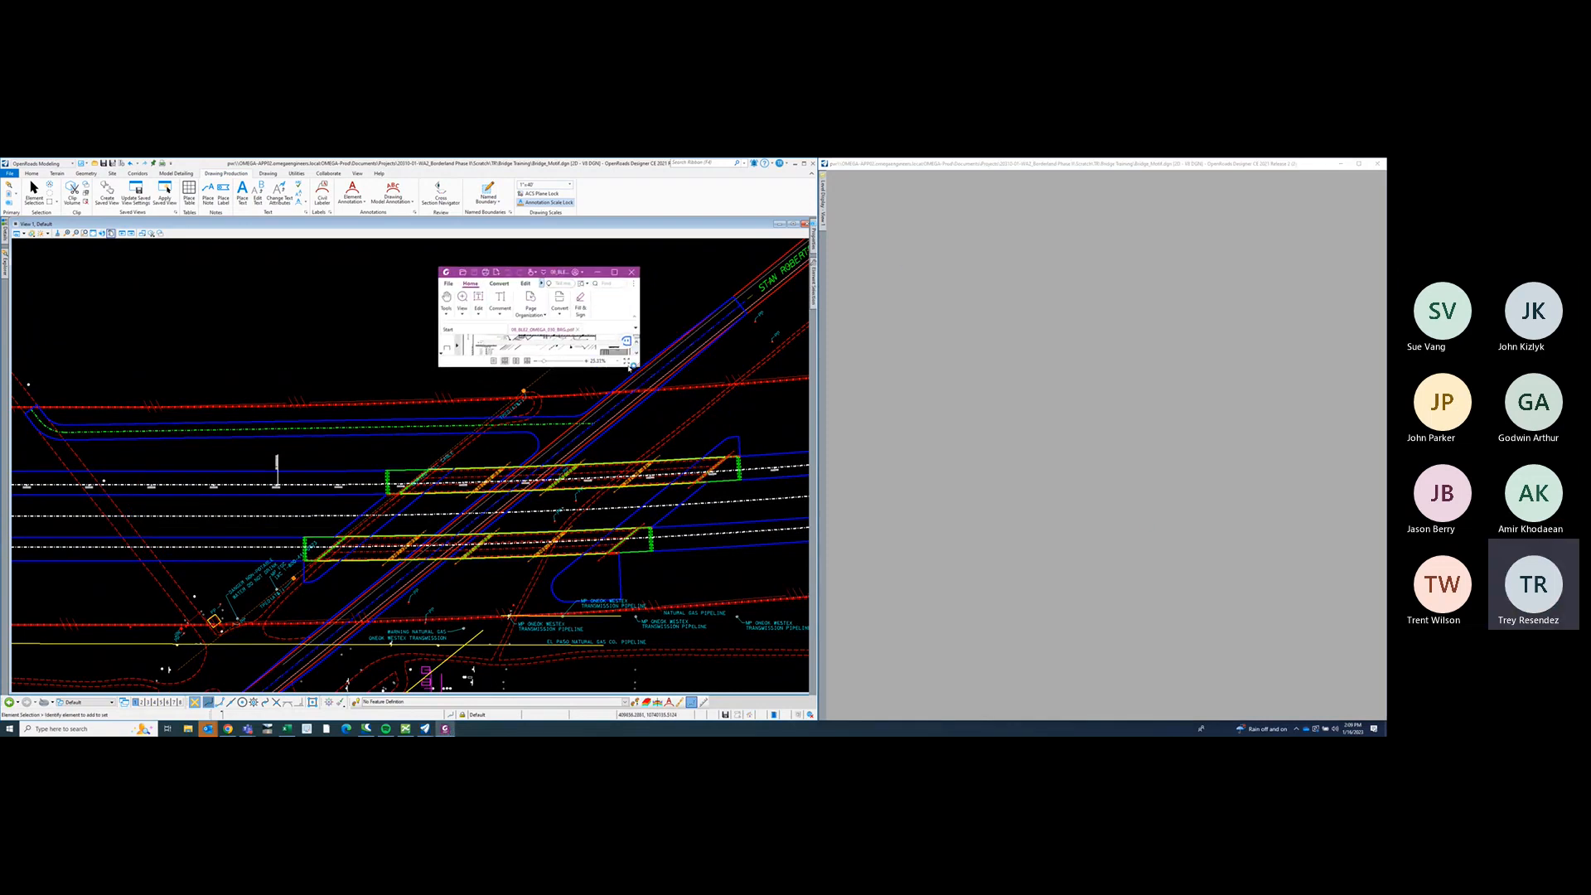
pyautogui.moveTo(636, 365)
pyautogui.mouseDown()
pyautogui.moveTo(1005, 550)
pyautogui.moveTo(1084, 661)
pyautogui.mouseUp()
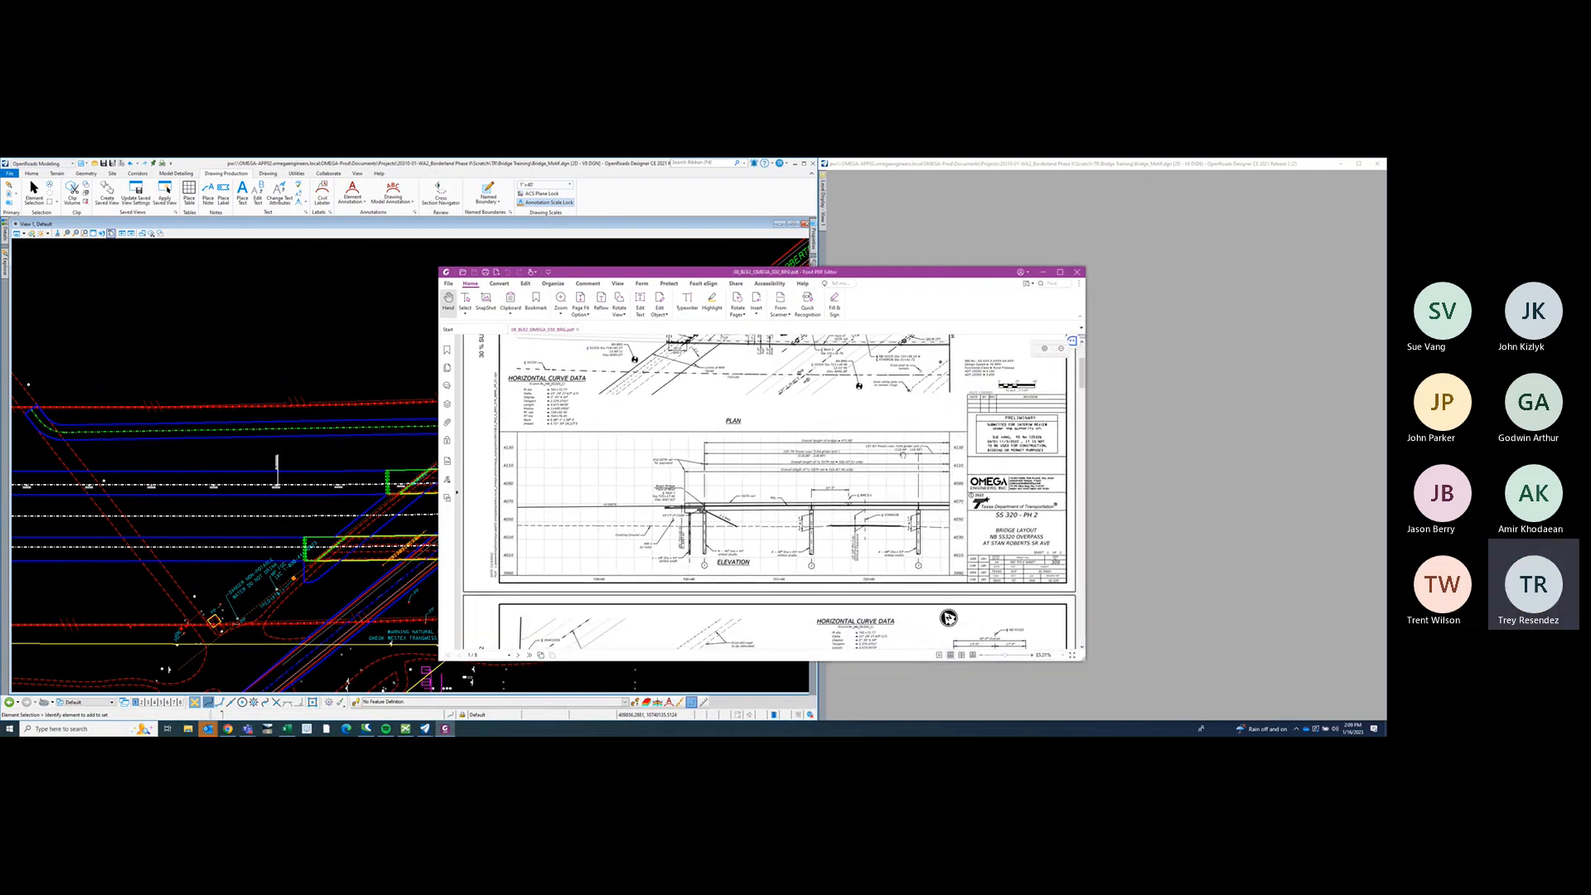
pyautogui.scroll(3, 909, 456)
pyautogui.scroll(1, 909, 456)
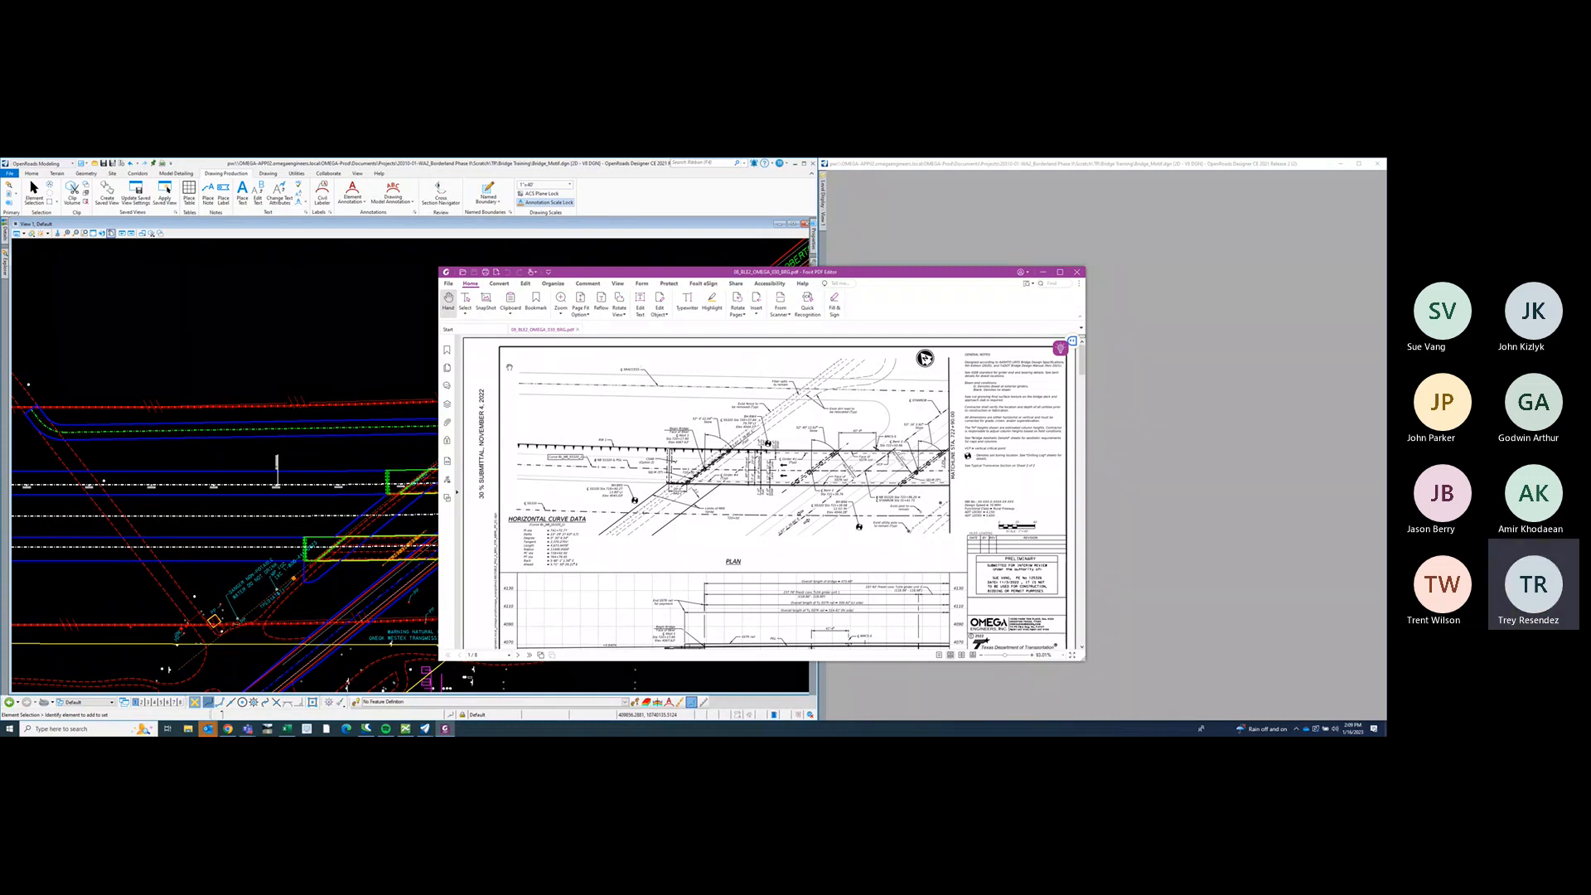
pyautogui.scroll(-6, 924, 358)
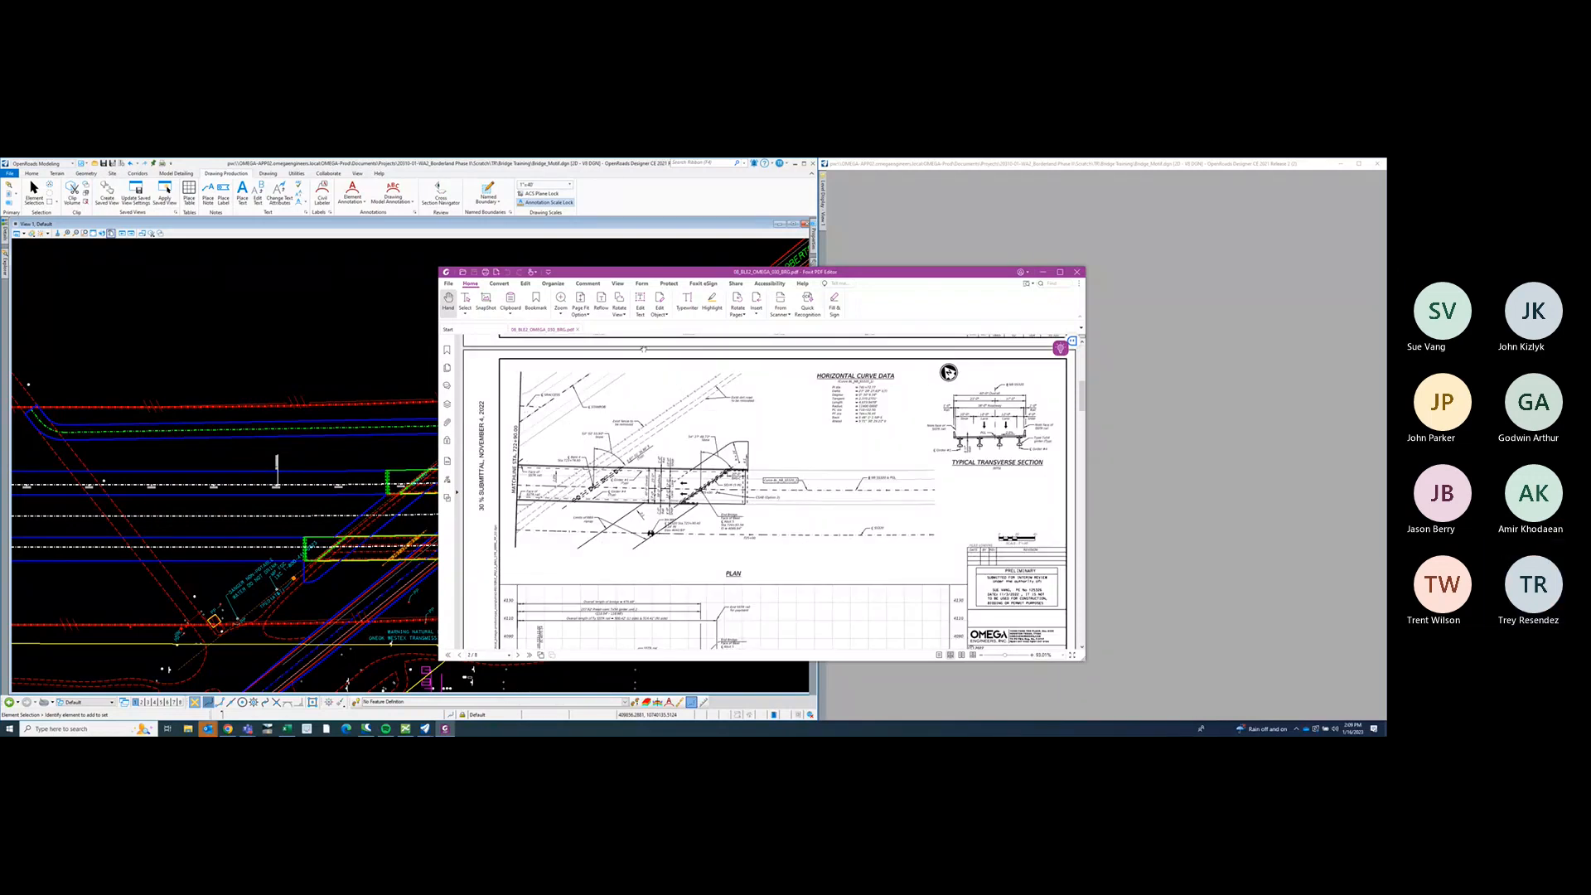
pyautogui.moveTo(618, 271); pyautogui.dragTo(1570, 236)
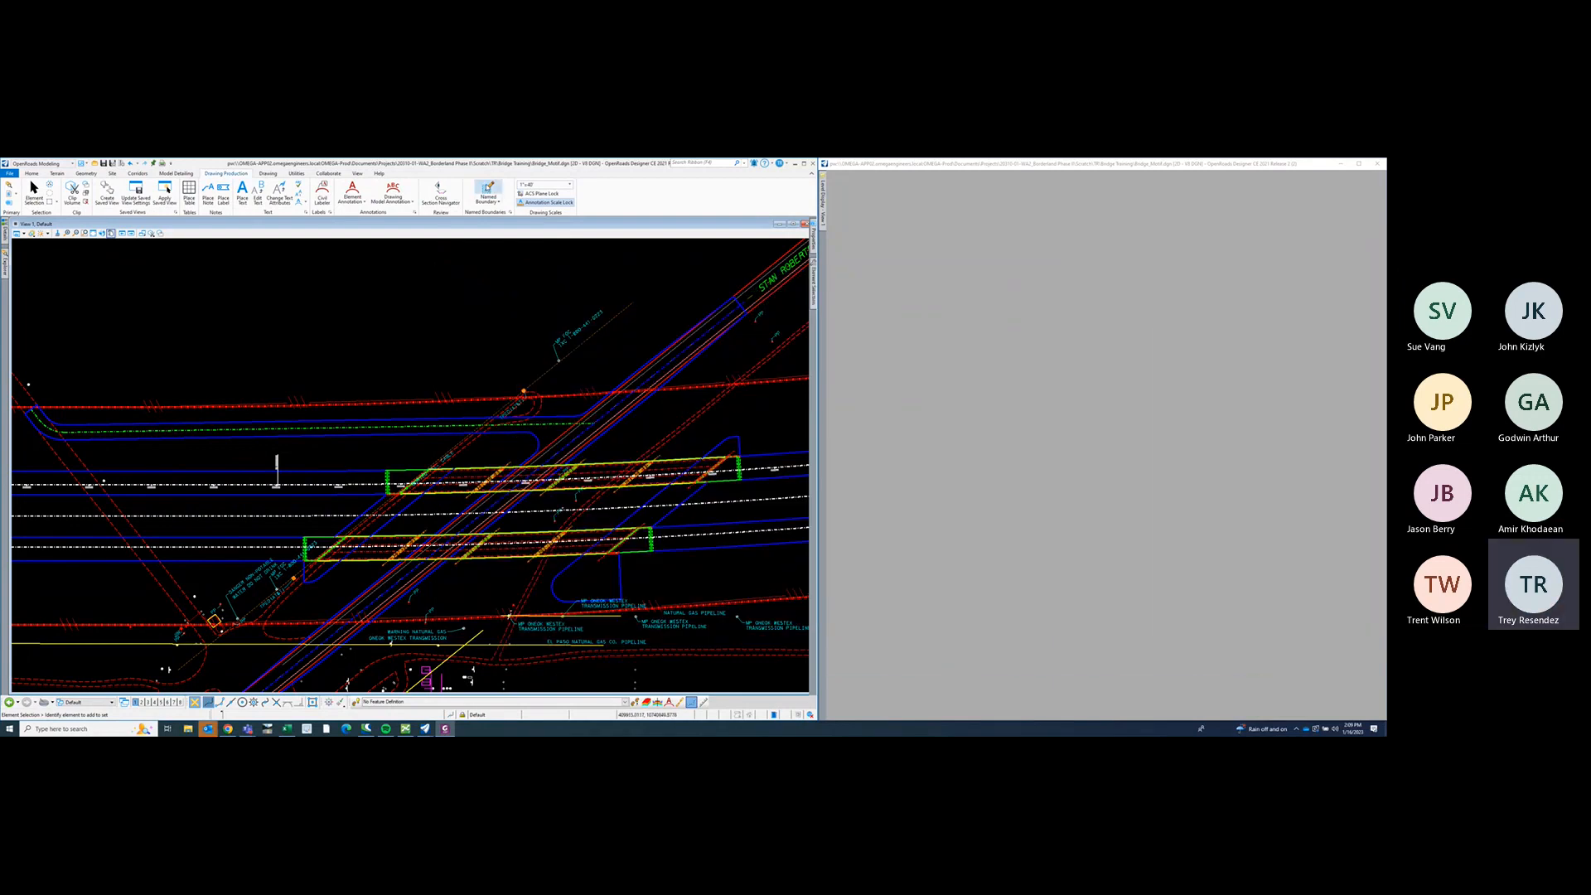
# - Start the Place Named Boundary tool, keep its settings pinned open, and switch it to Civil Plan mode
pyautogui.click(486, 205)
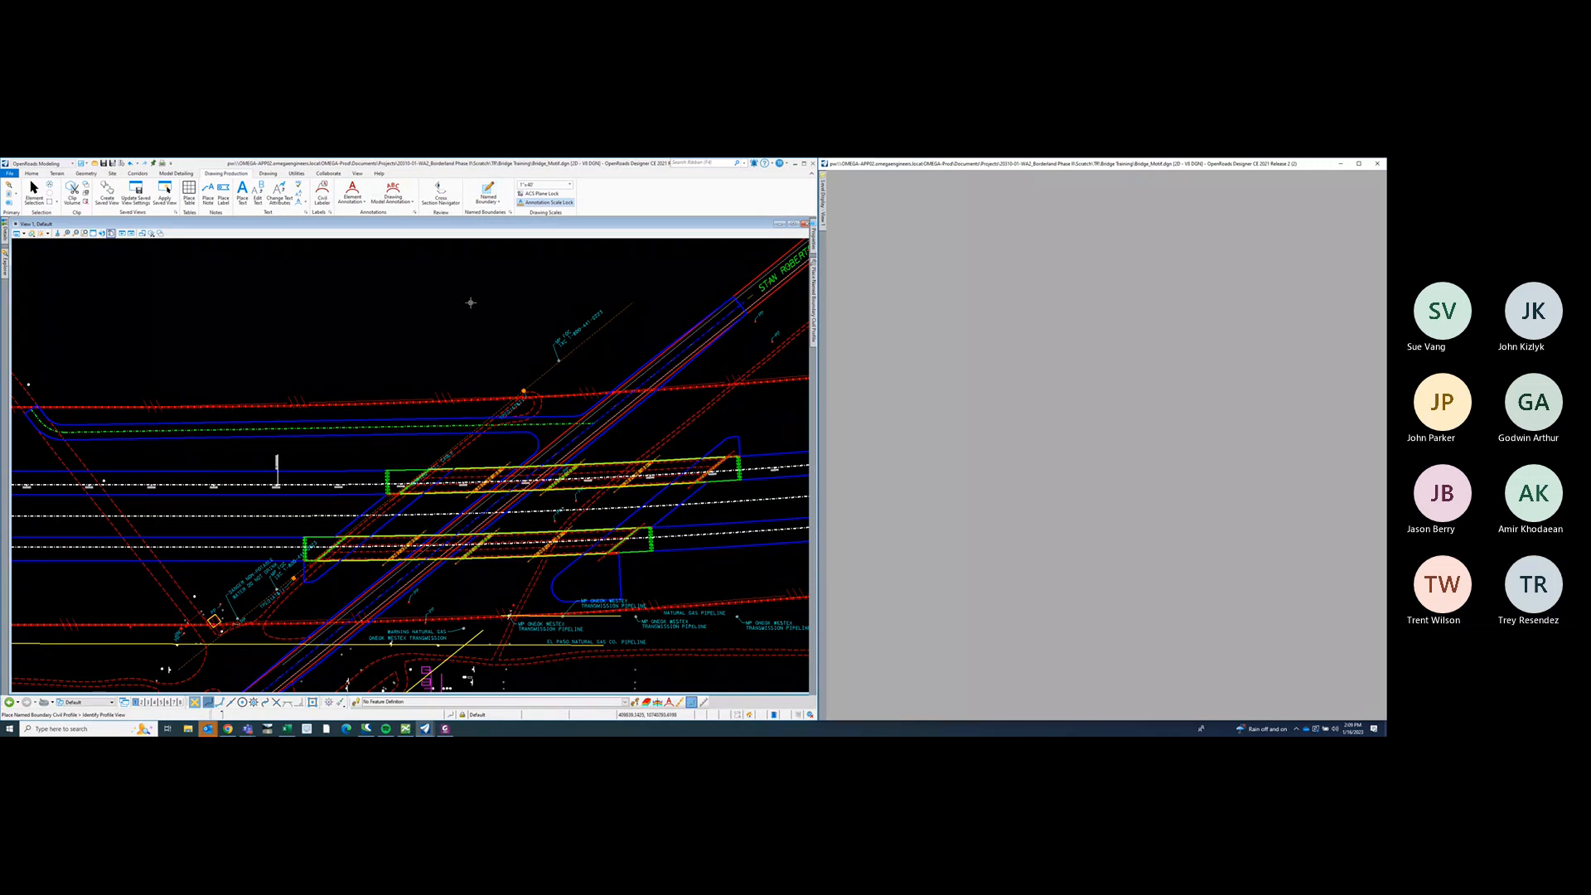
pyautogui.moveTo(816, 277)
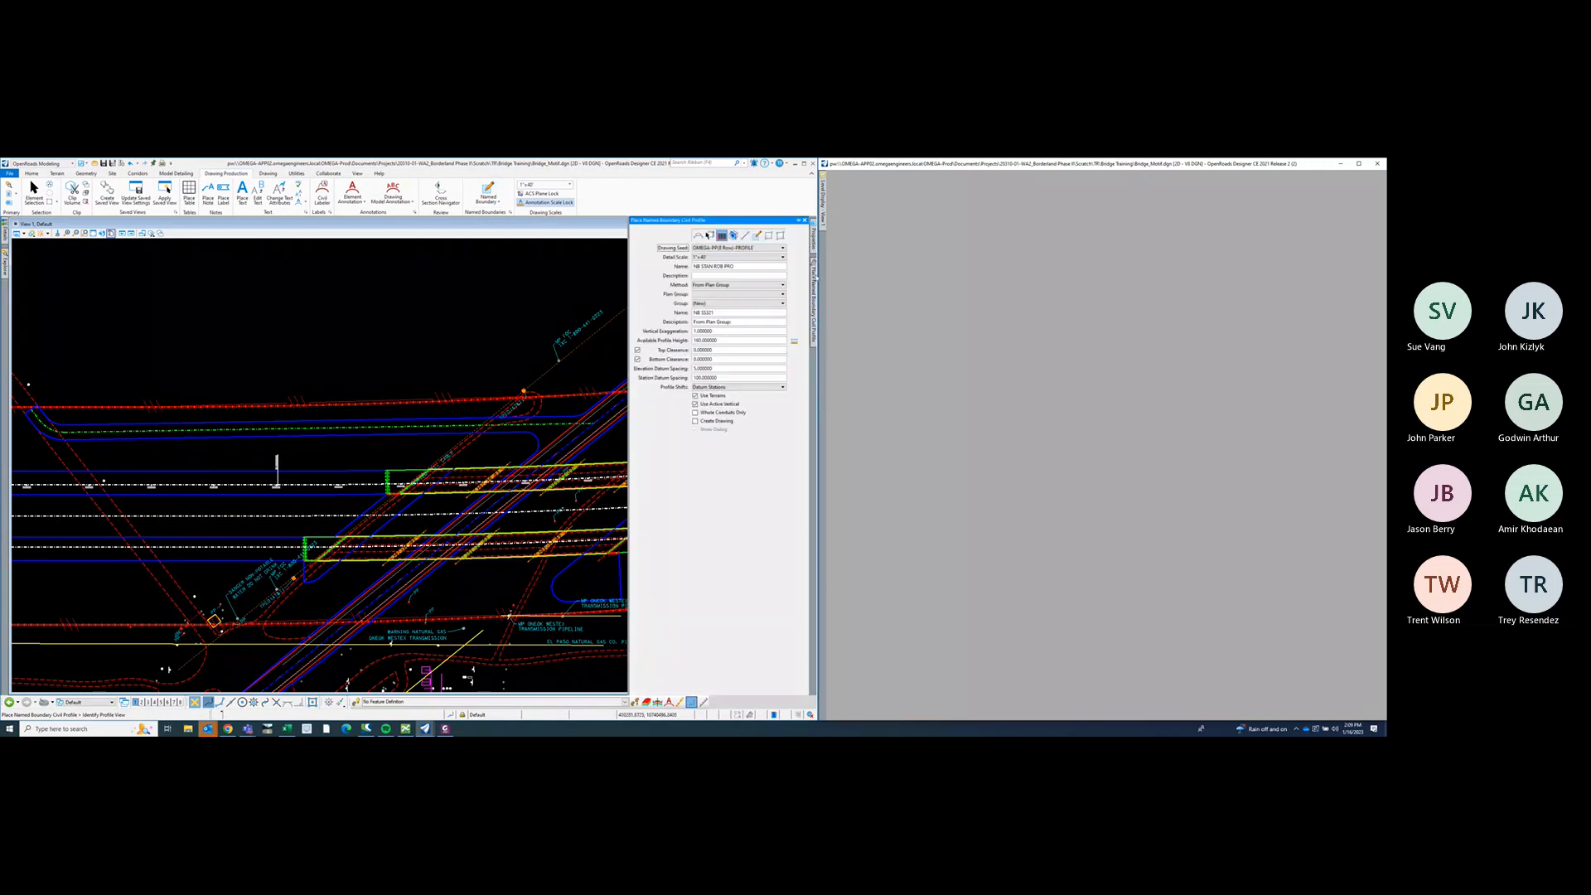
pyautogui.click(800, 221)
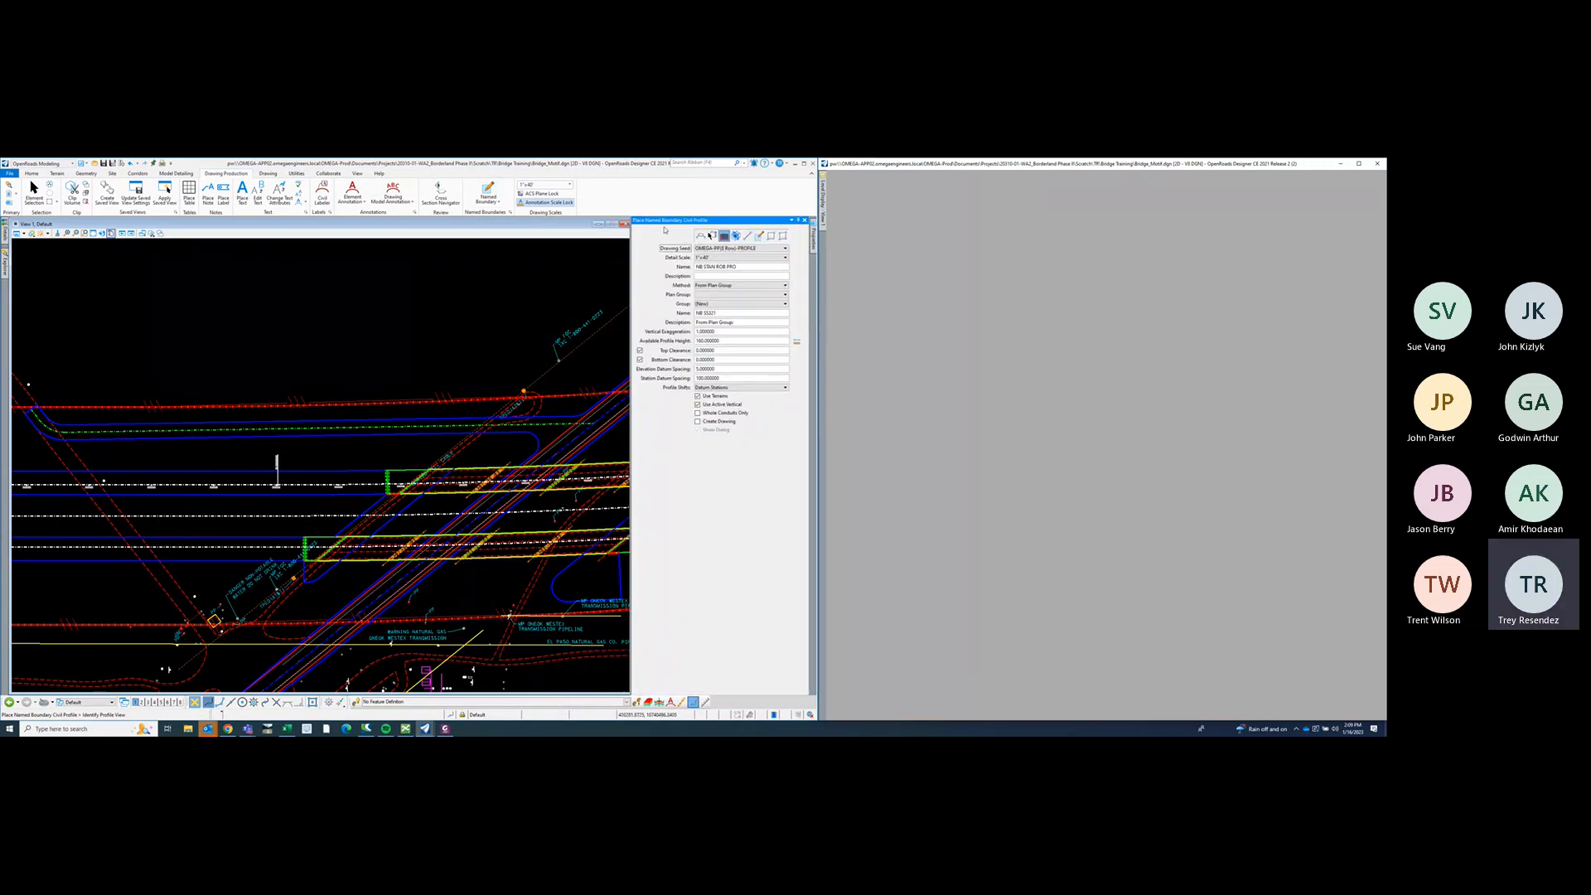
pyautogui.click(701, 236)
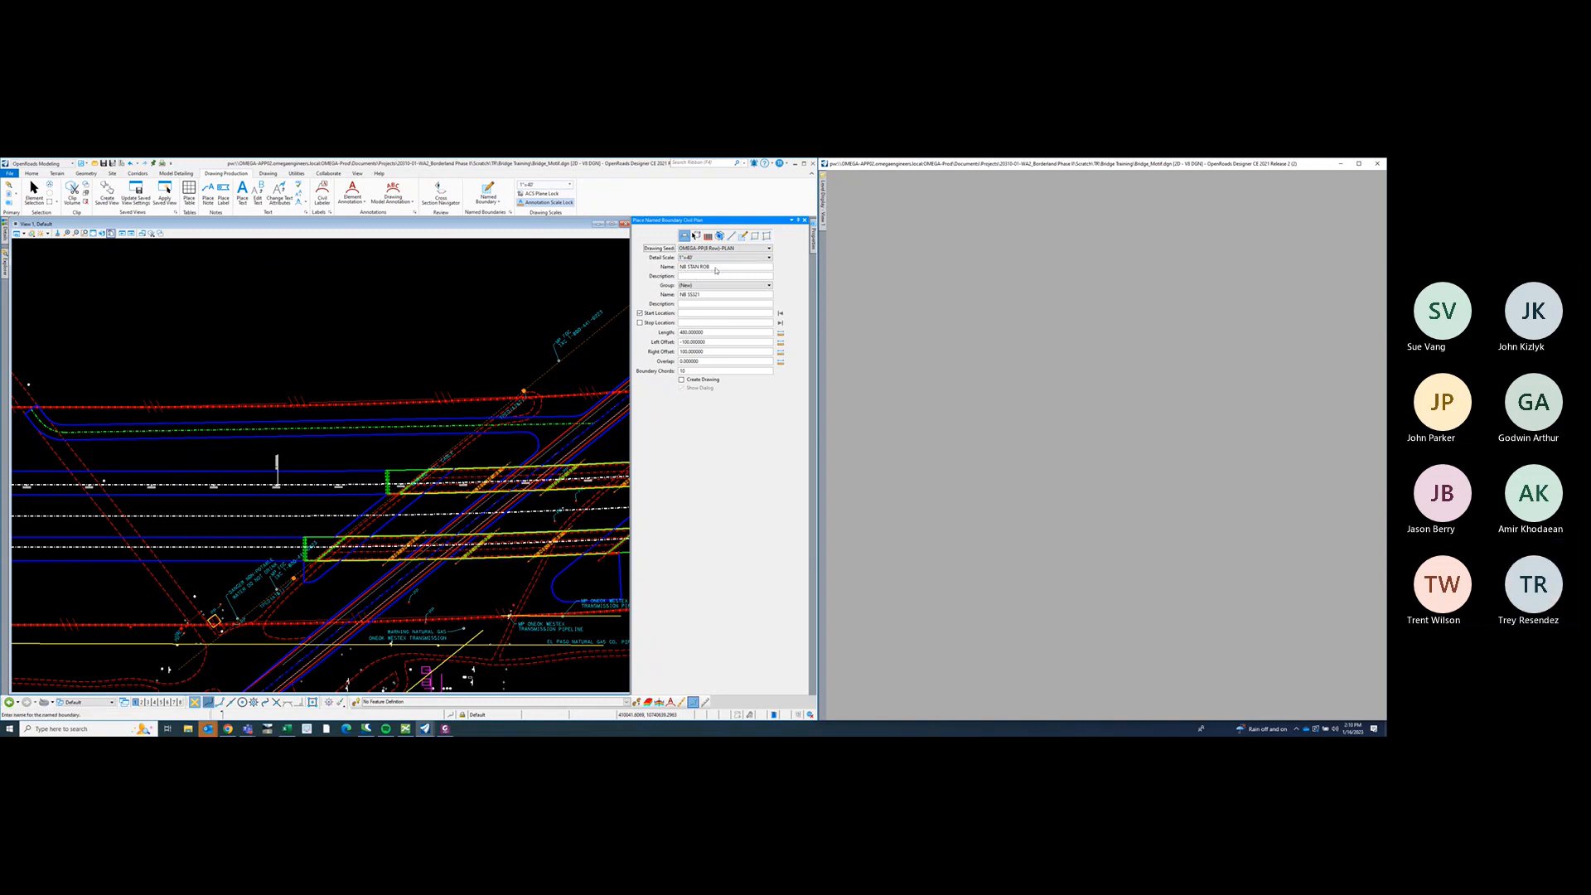
pyautogui.moveTo(710, 268); pyautogui.dragTo(680, 268)
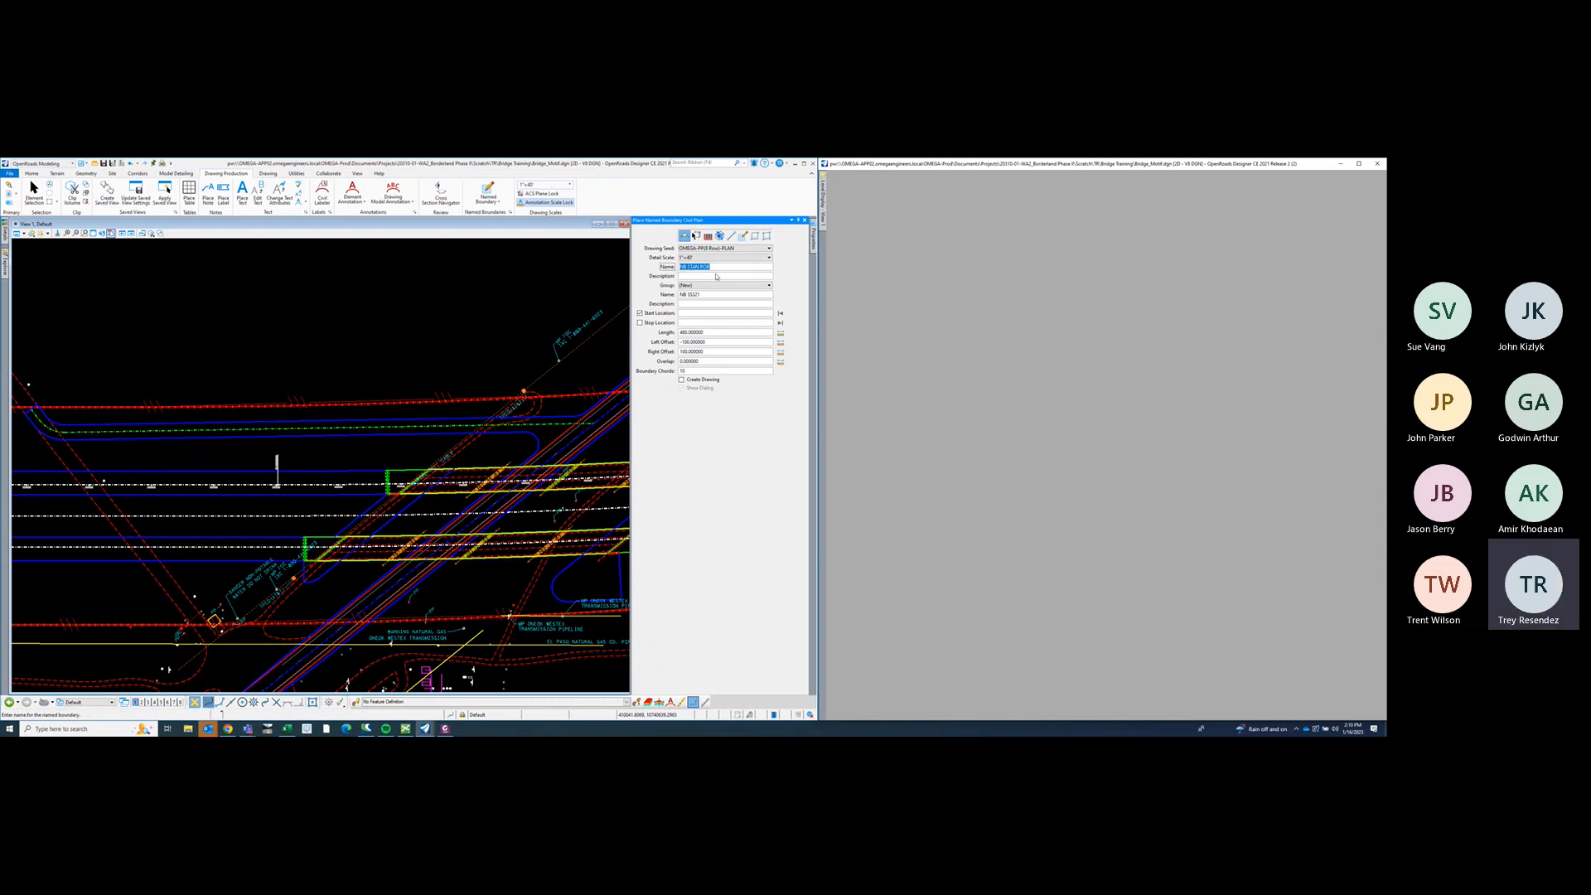
pyautogui.click(714, 269)
pyautogui.scroll(2, 325, 450)
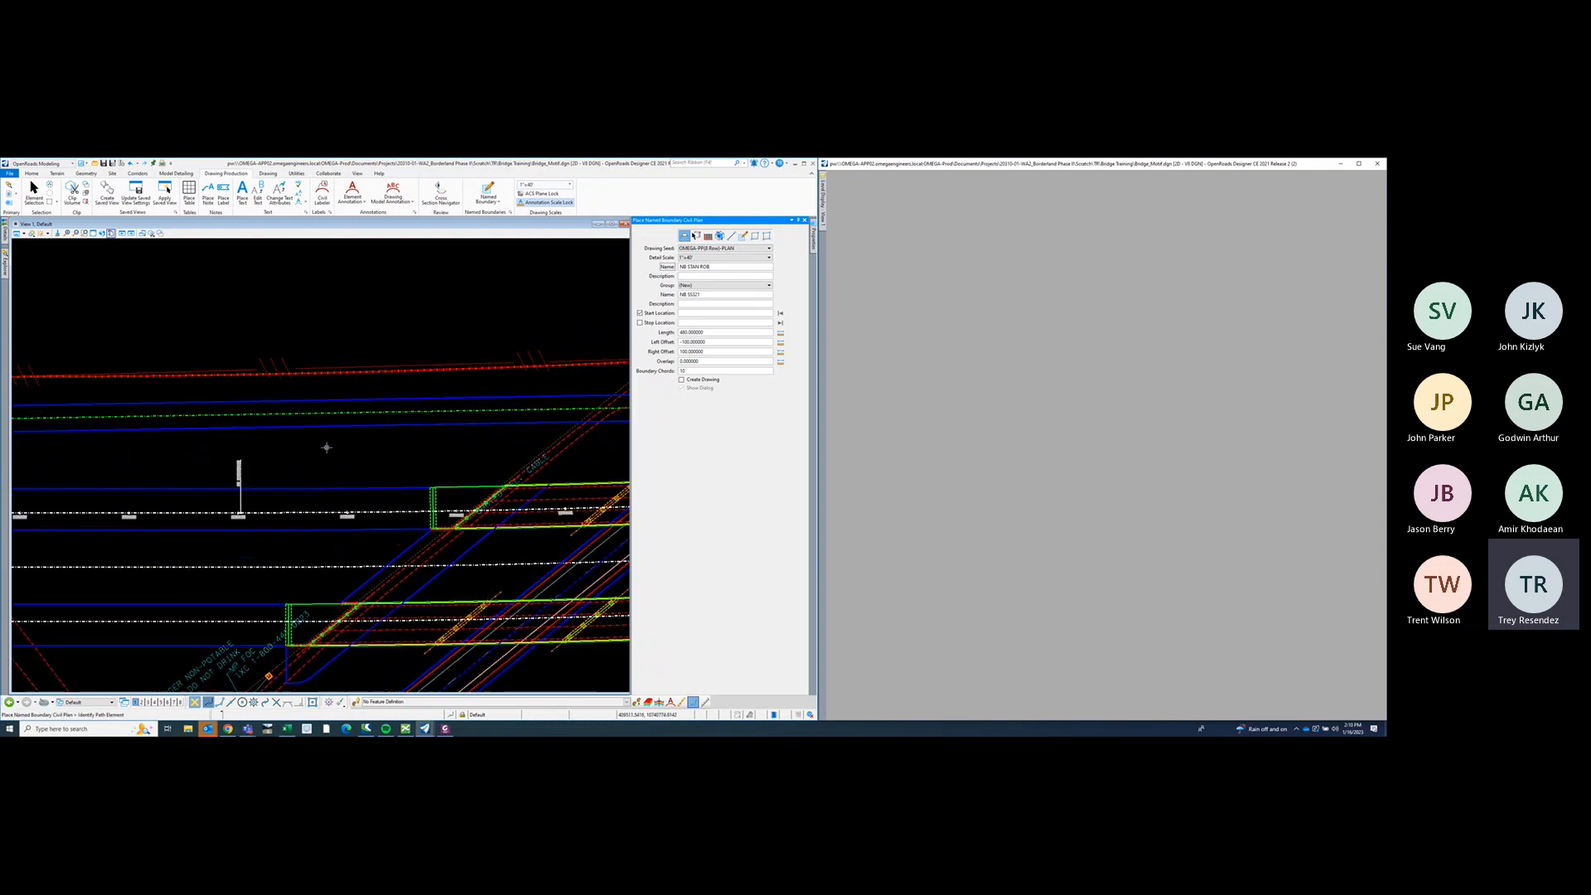
pyautogui.click(308, 514)
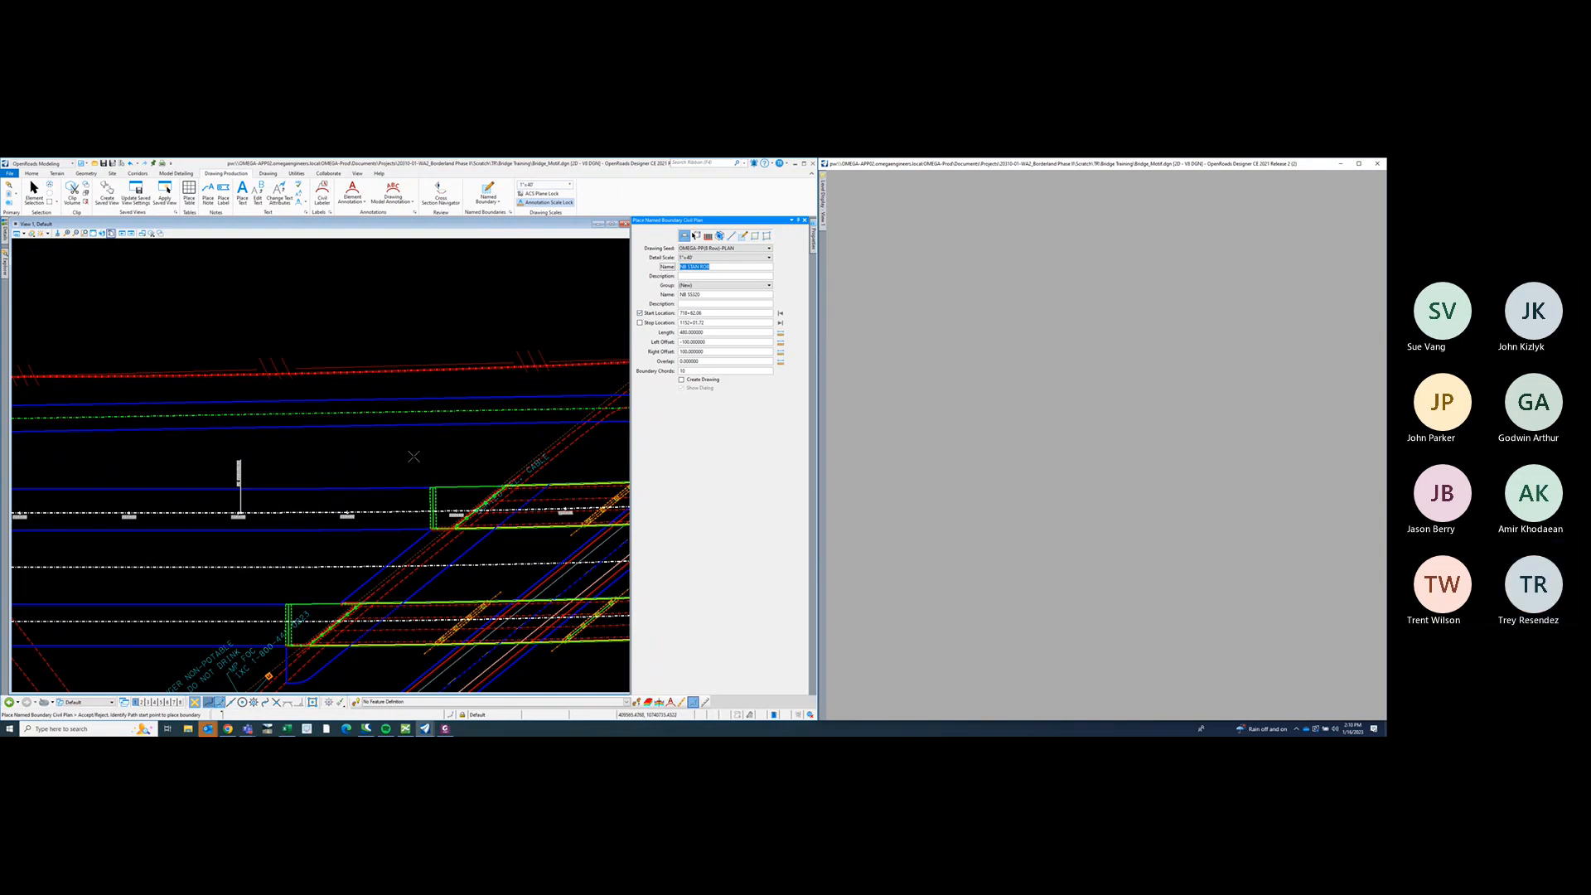
pyautogui.click(483, 439)
pyautogui.scroll(-2, 431, 445)
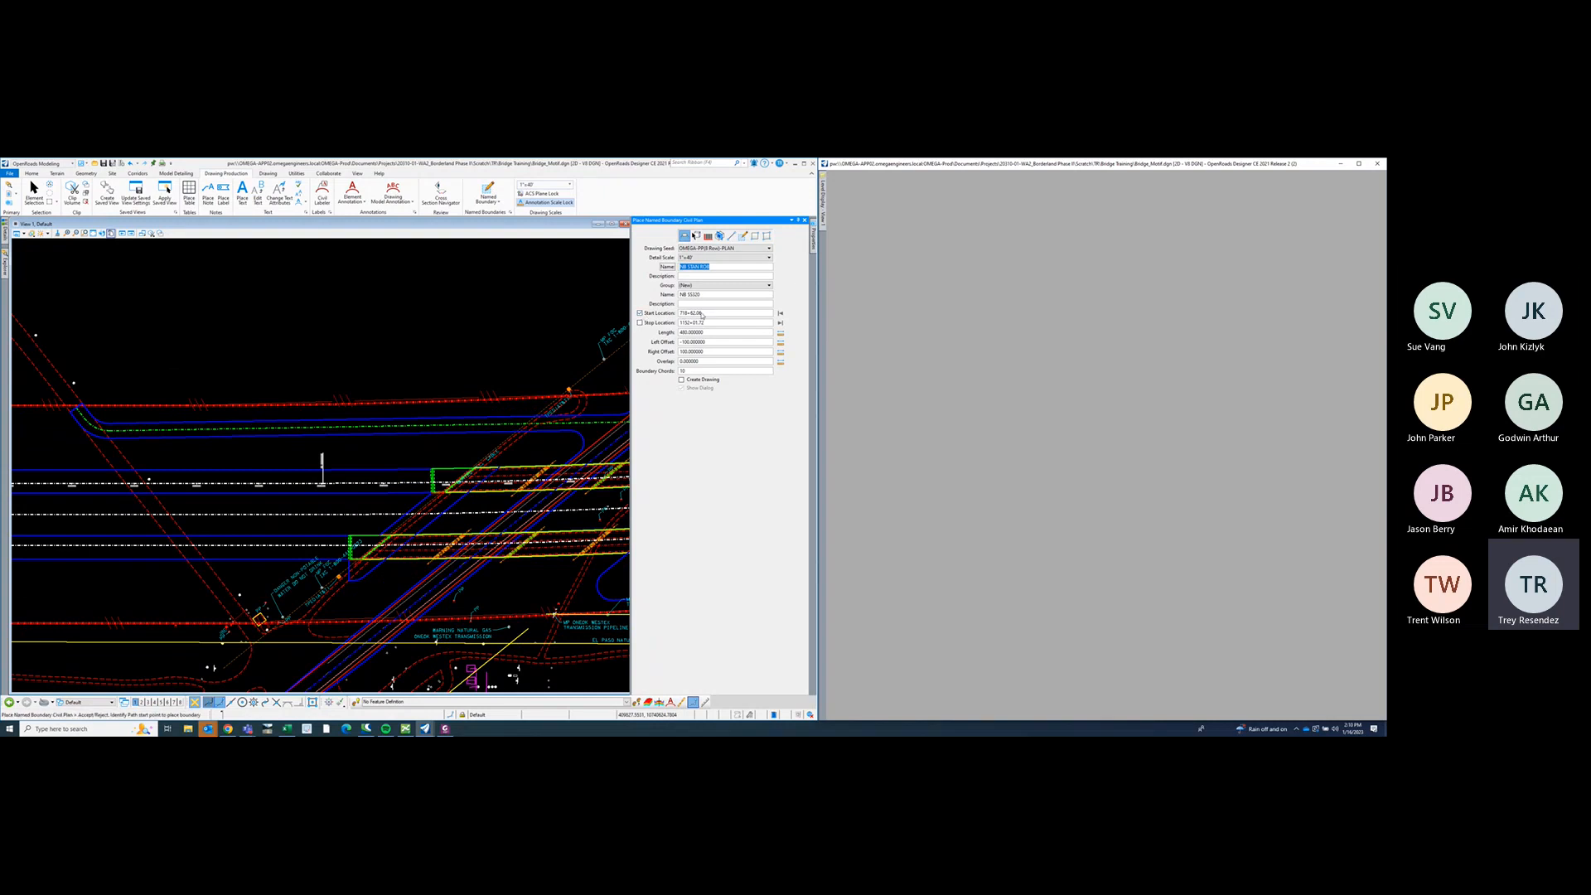
pyautogui.scroll(-2, 380, 433)
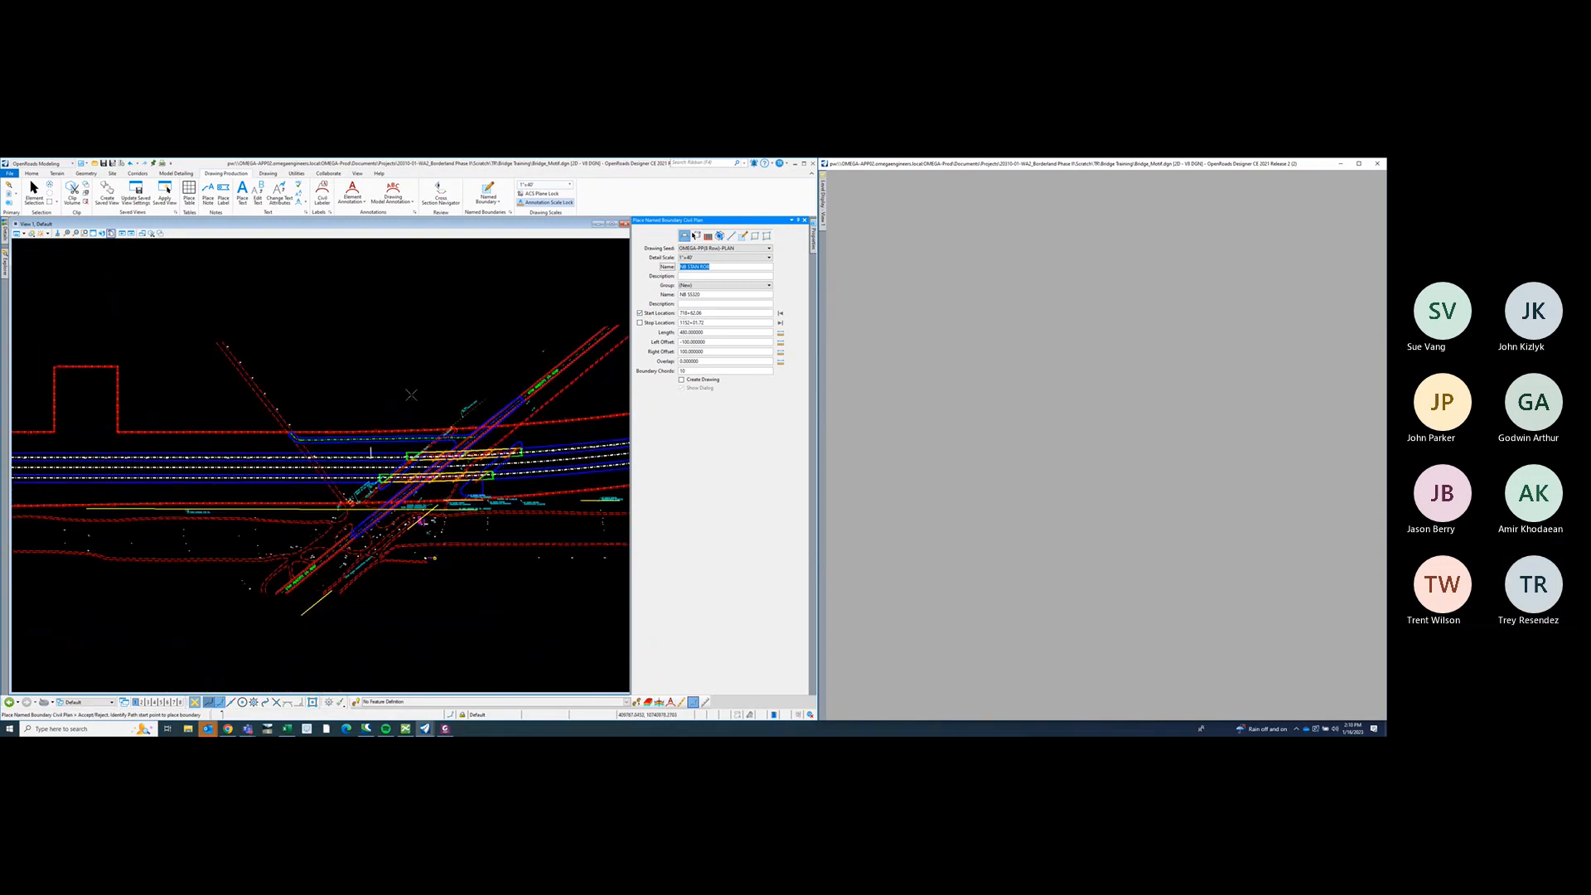
pyautogui.press('Escape')
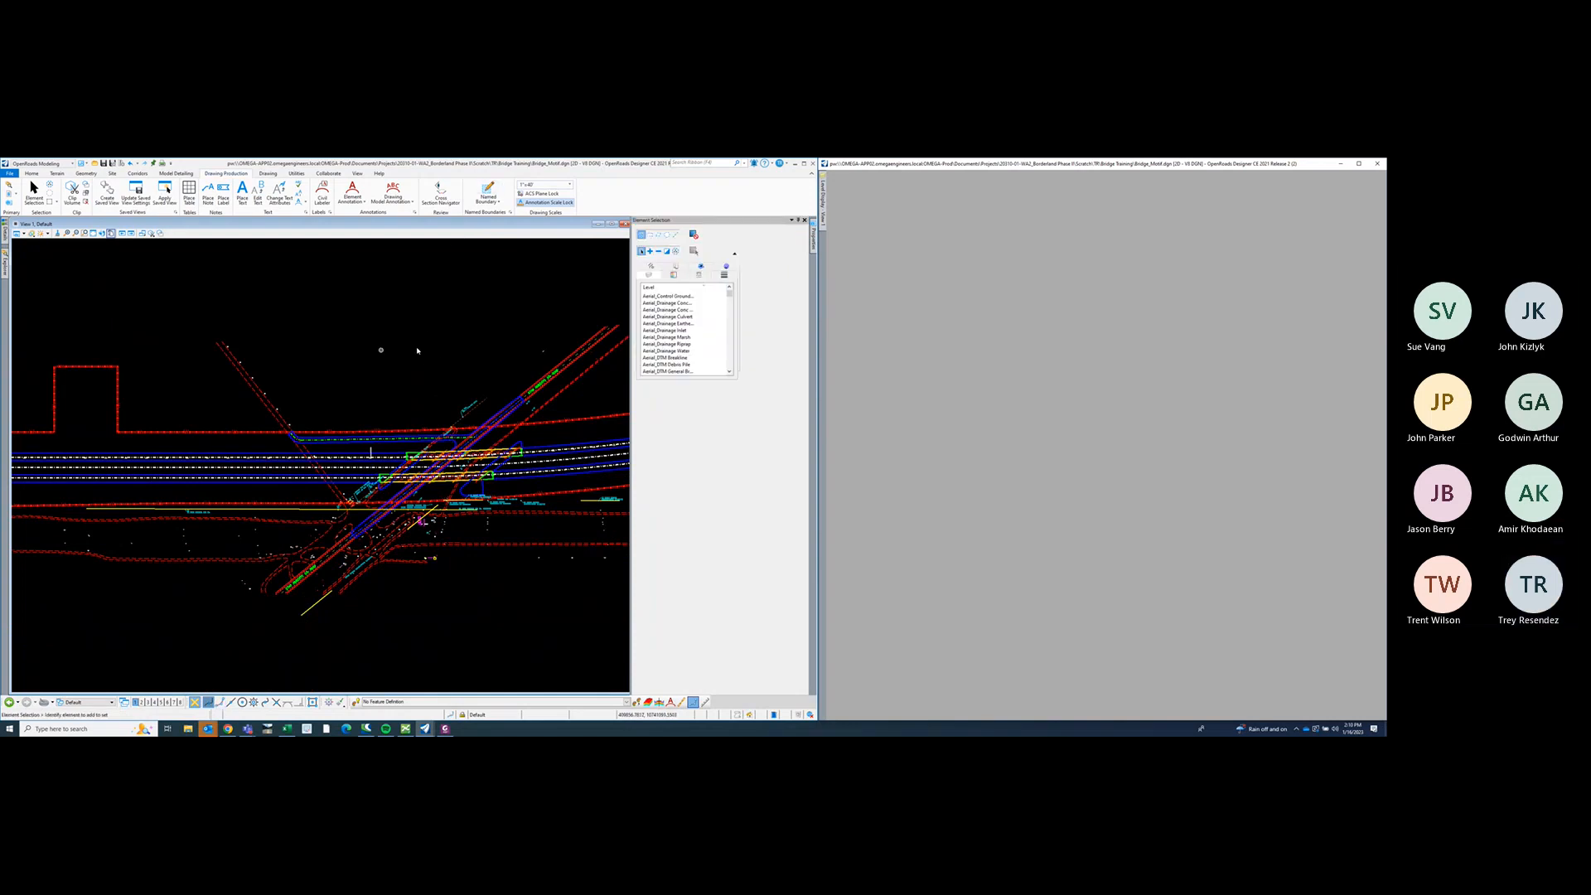
pyautogui.moveTo(444, 345); pyautogui.dragTo(419, 349, button='middle')
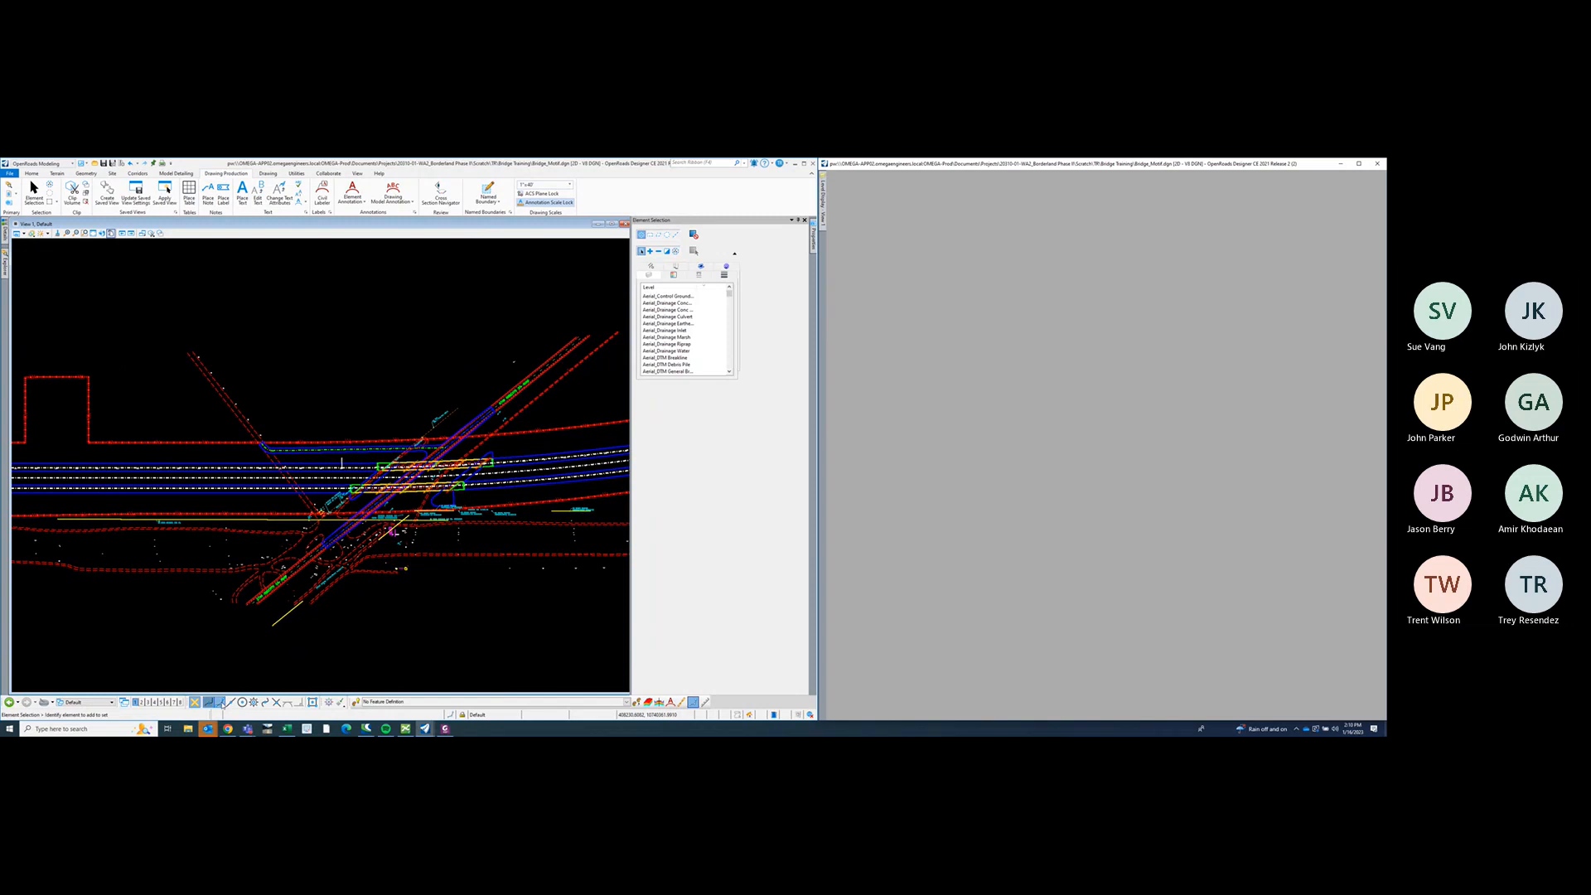
# - Pick the upper bridge's mainlane alignment as the named boundary path and examine candidate start stations around the bridge's beginning
pyautogui.click(497, 196)
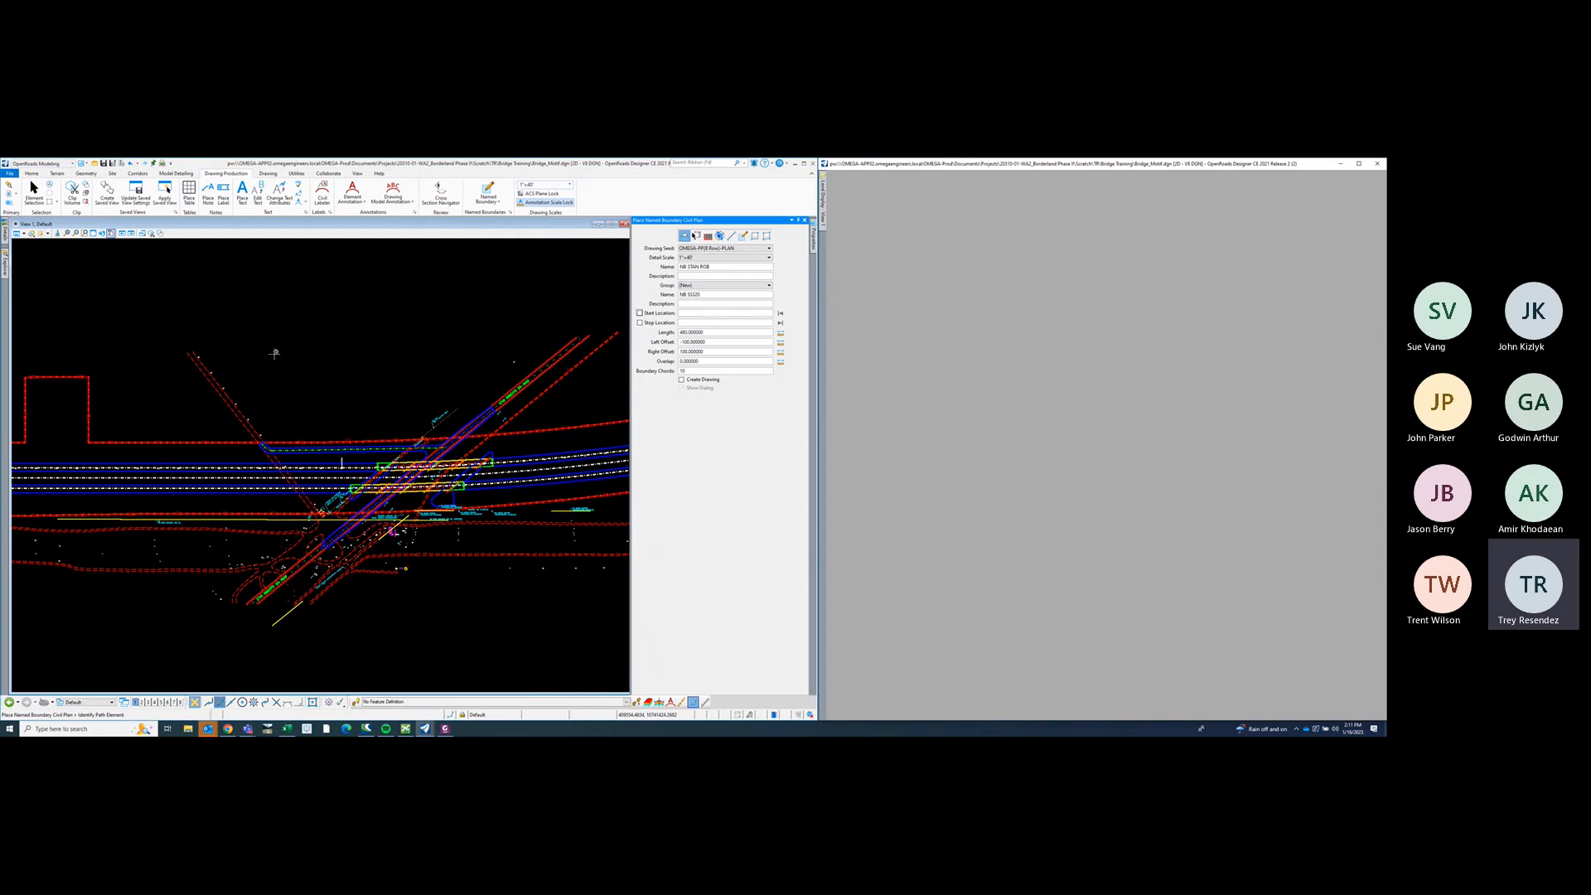
pyautogui.scroll(3, 313, 381)
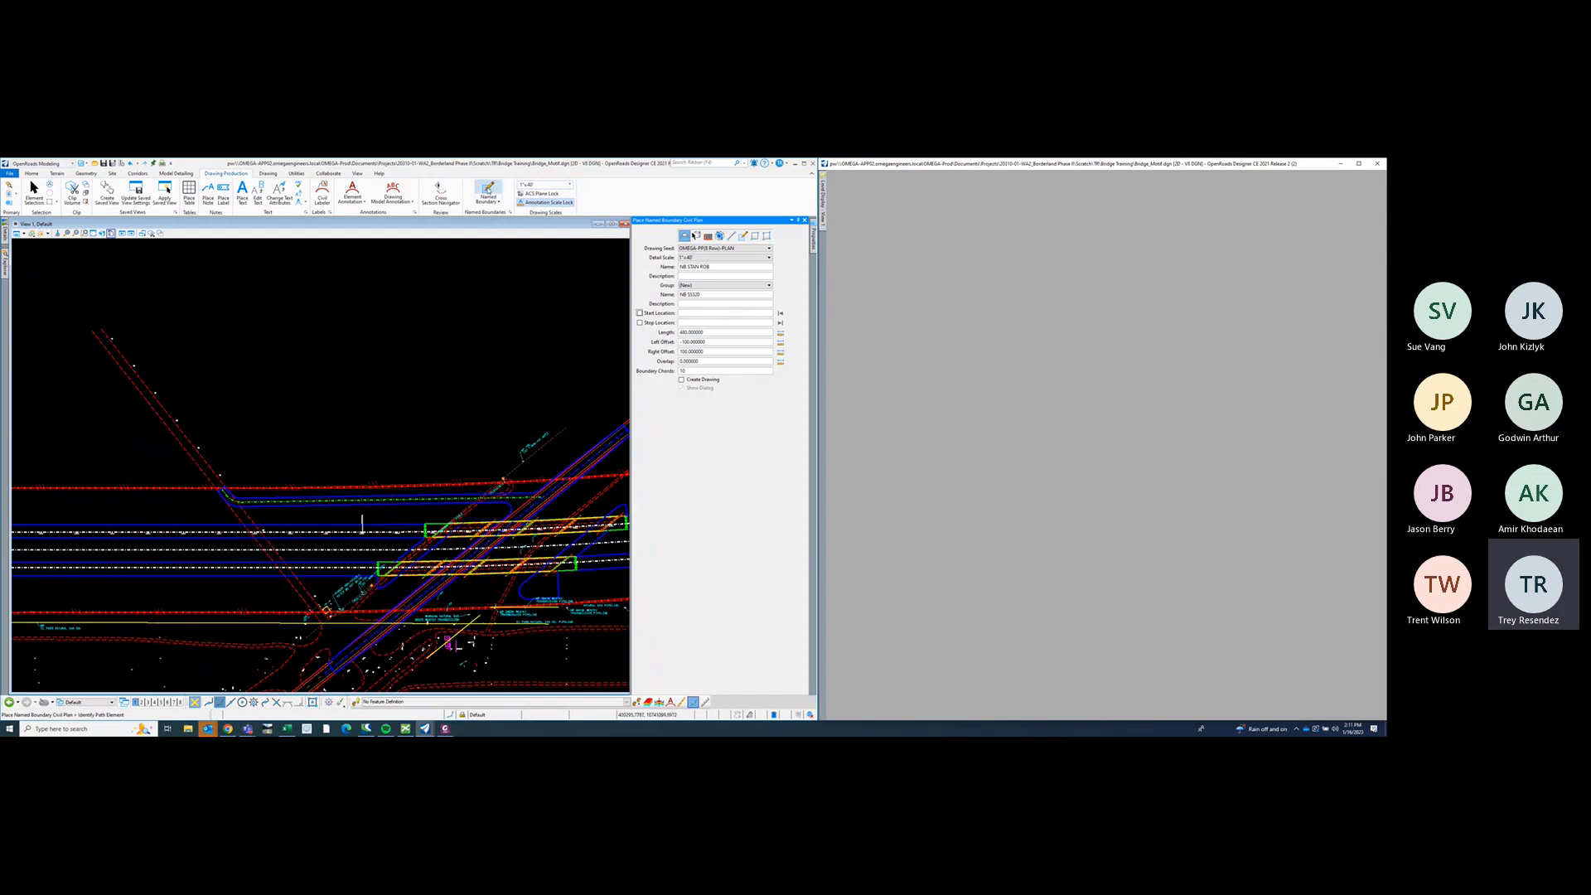
pyautogui.click(328, 531)
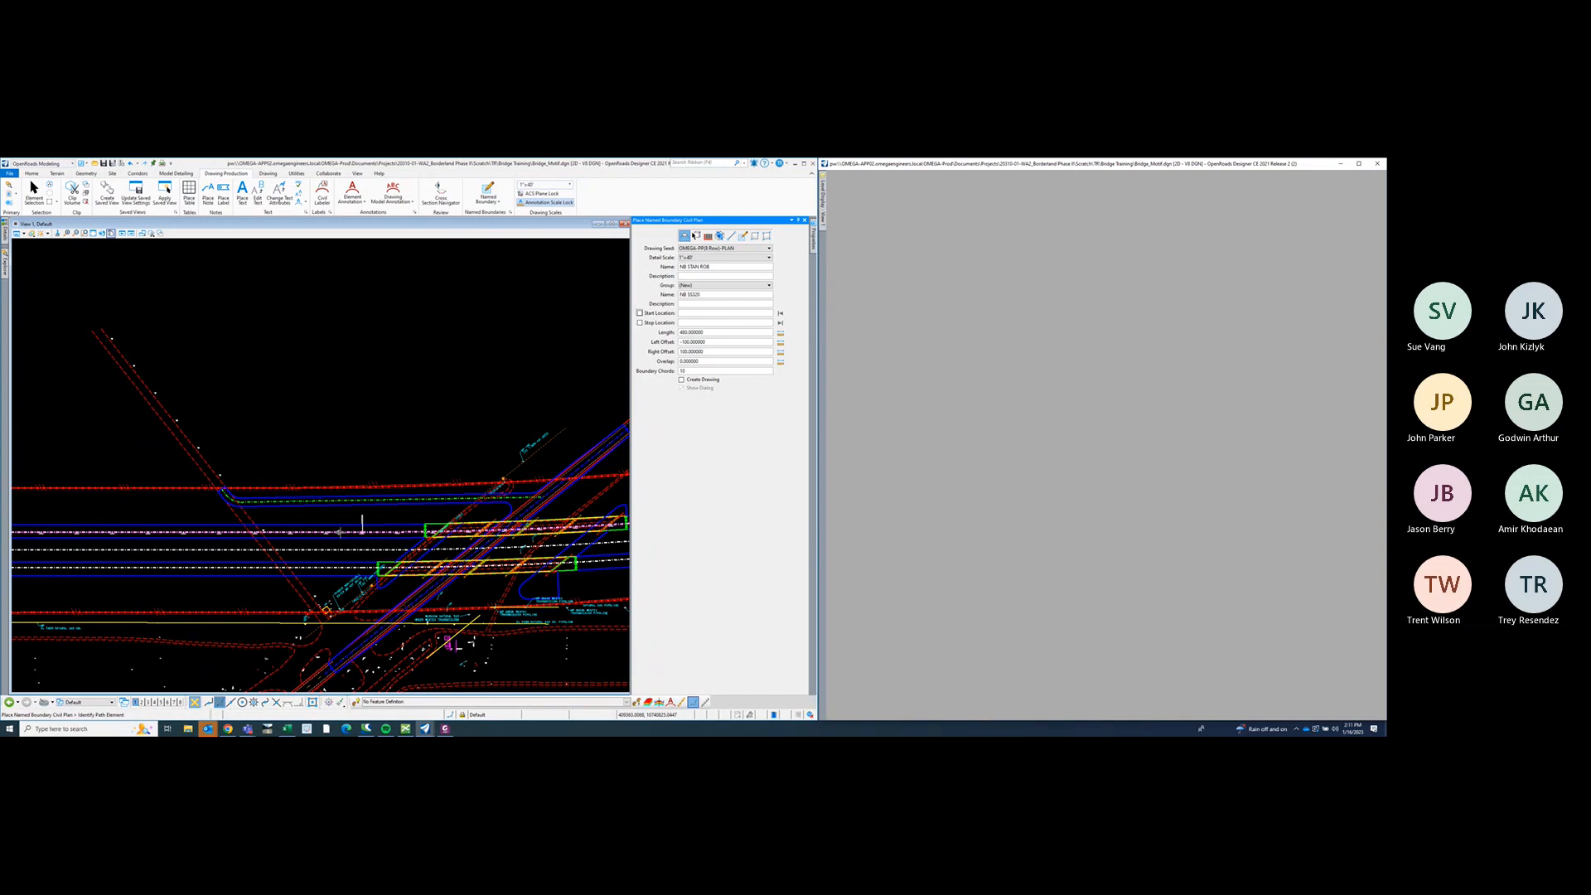
pyautogui.scroll(3, 328, 532)
pyautogui.scroll(-5, 392, 473)
pyautogui.scroll(5, 483, 473)
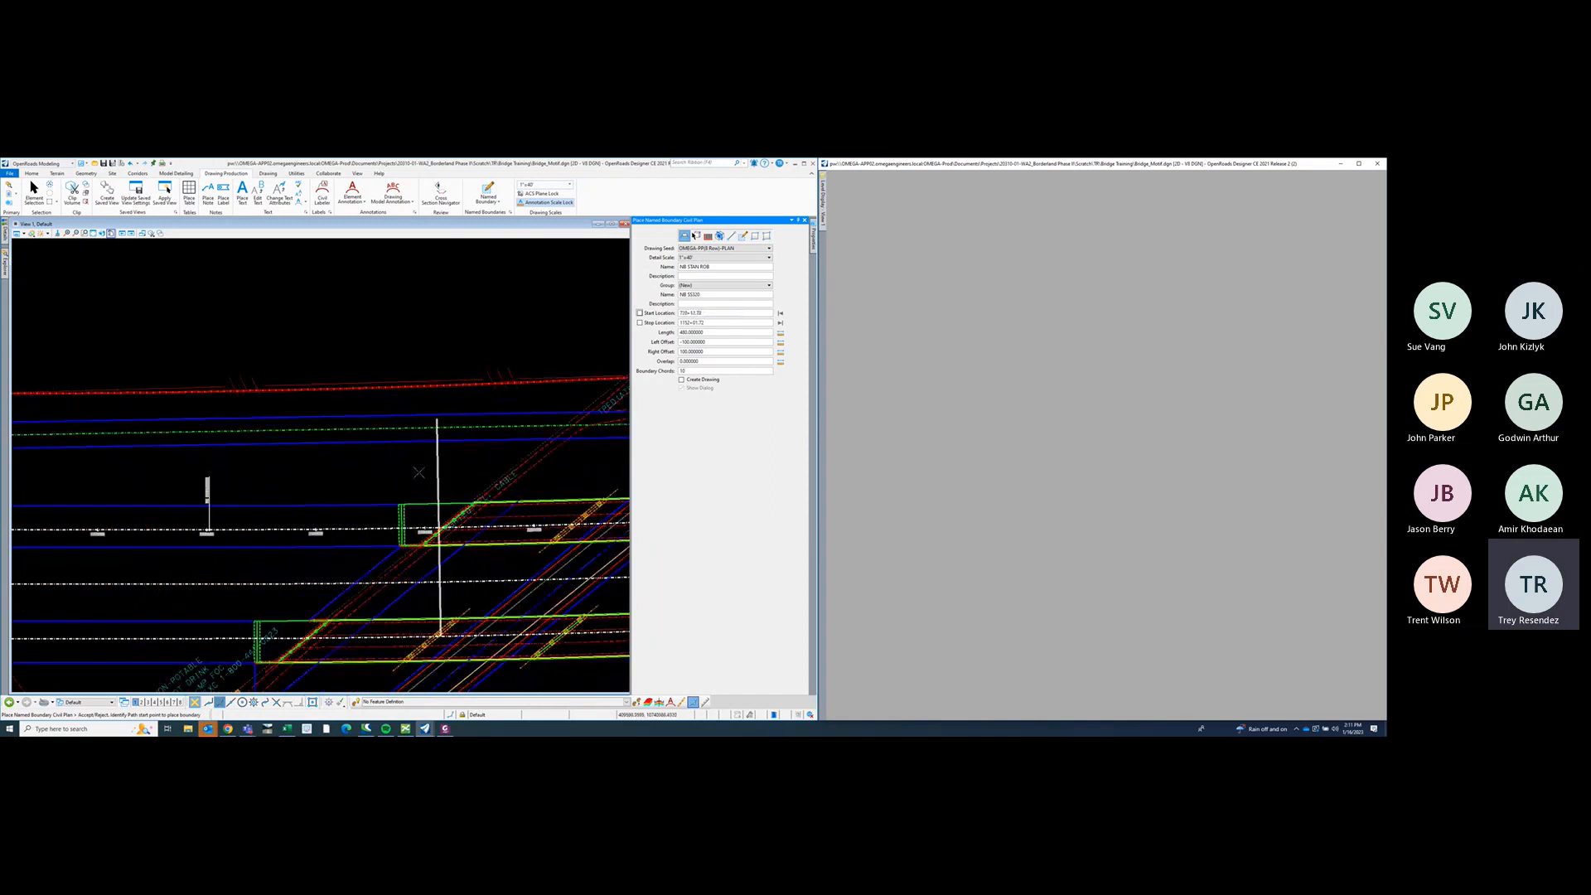
pyautogui.scroll(-3, 401, 474)
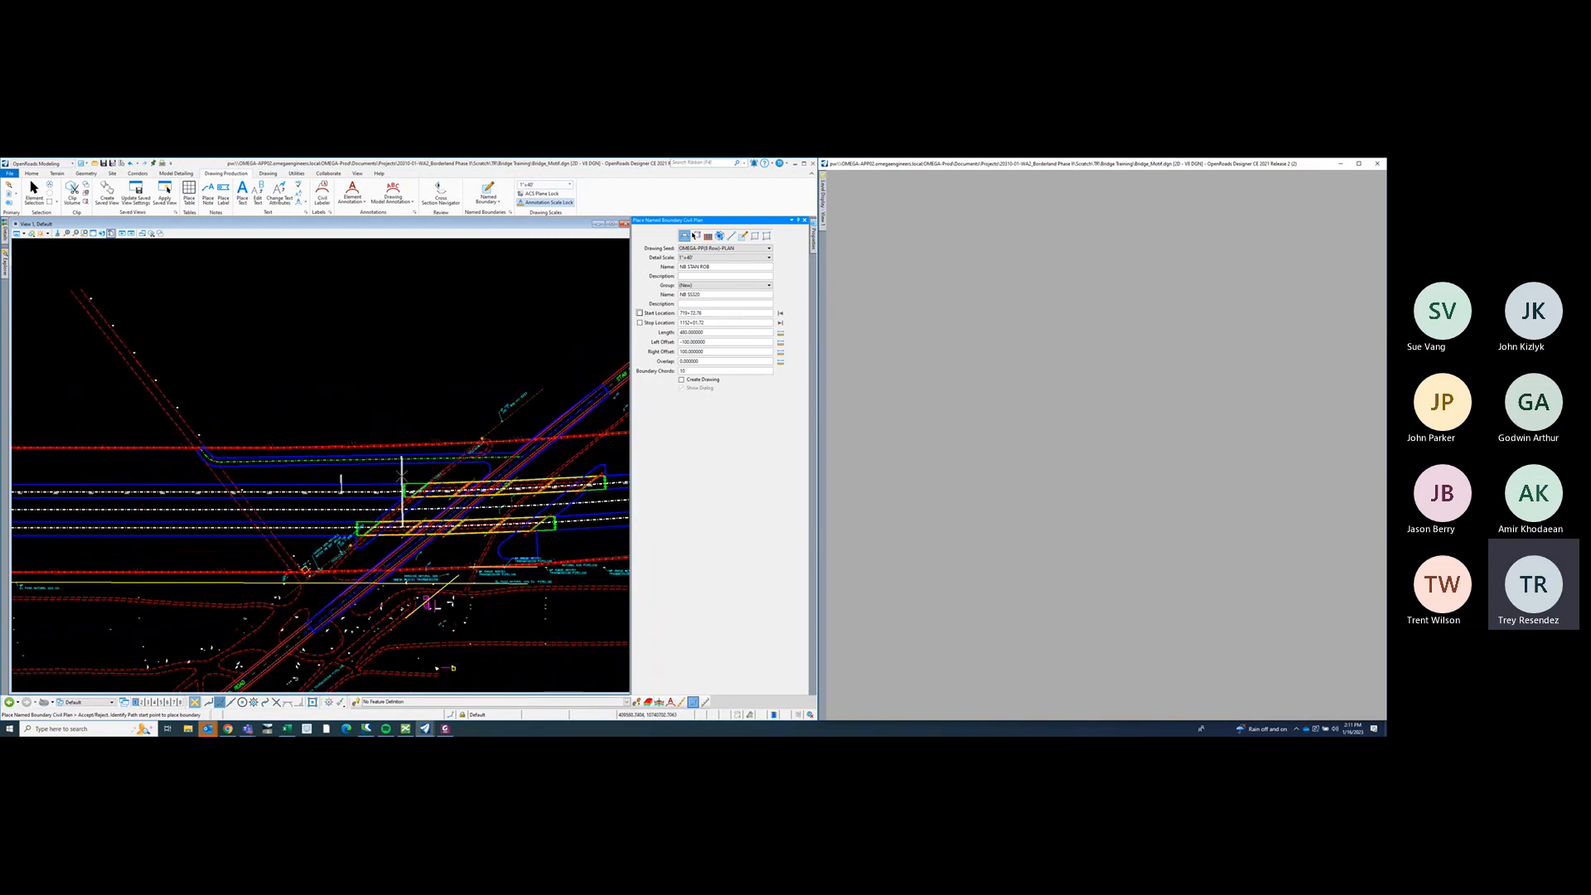
pyautogui.scroll(3, 404, 476)
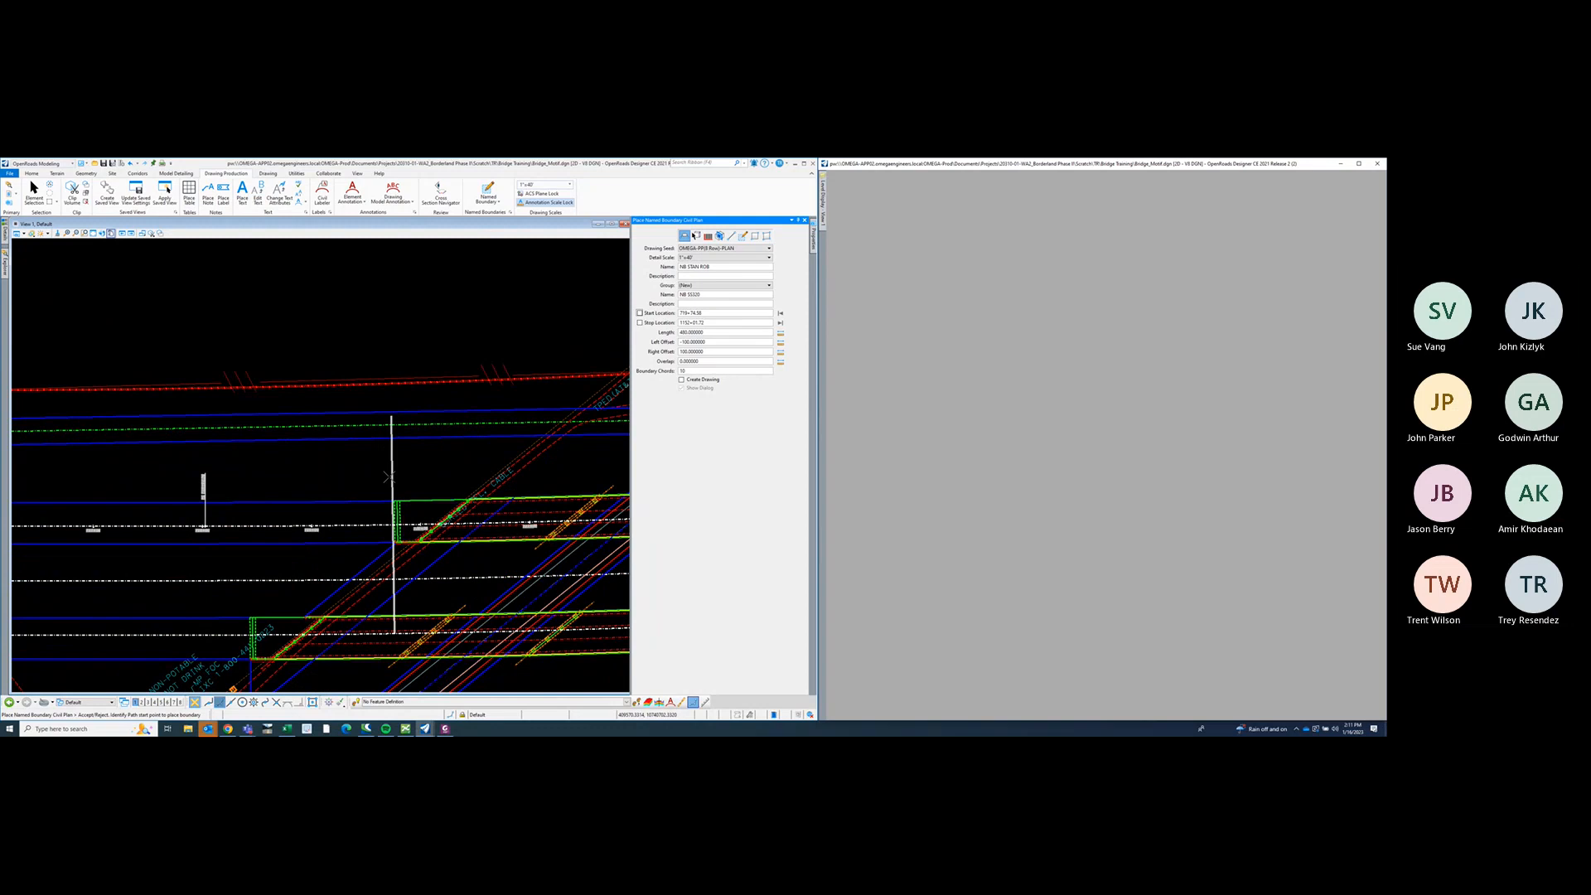
pyautogui.scroll(-3, 325, 467)
pyautogui.scroll(3, 320, 470)
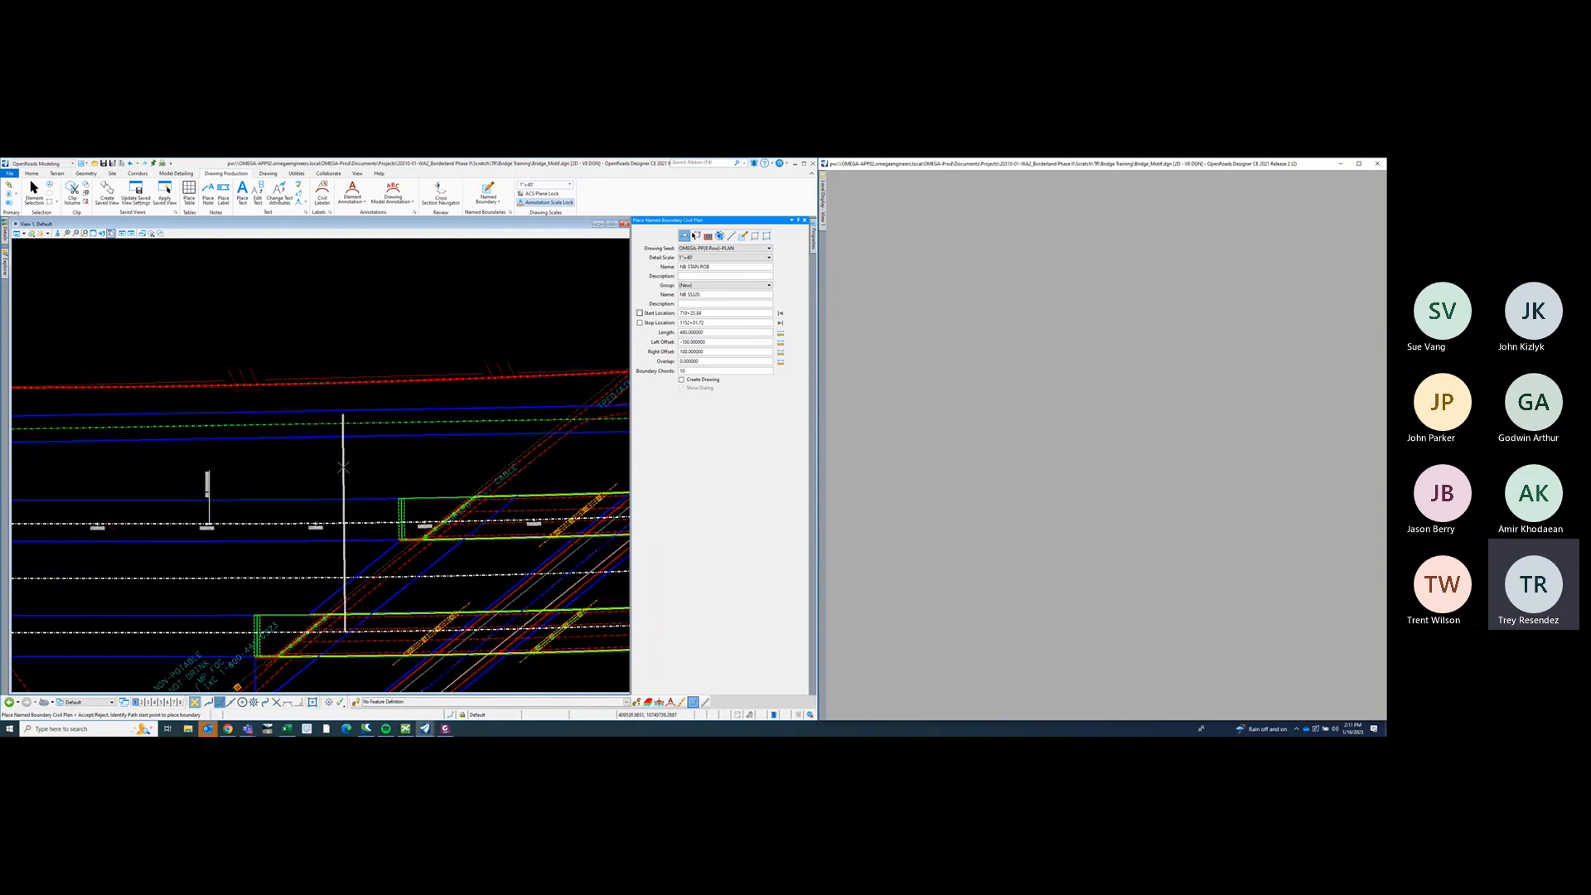
pyautogui.scroll(-2, 345, 453)
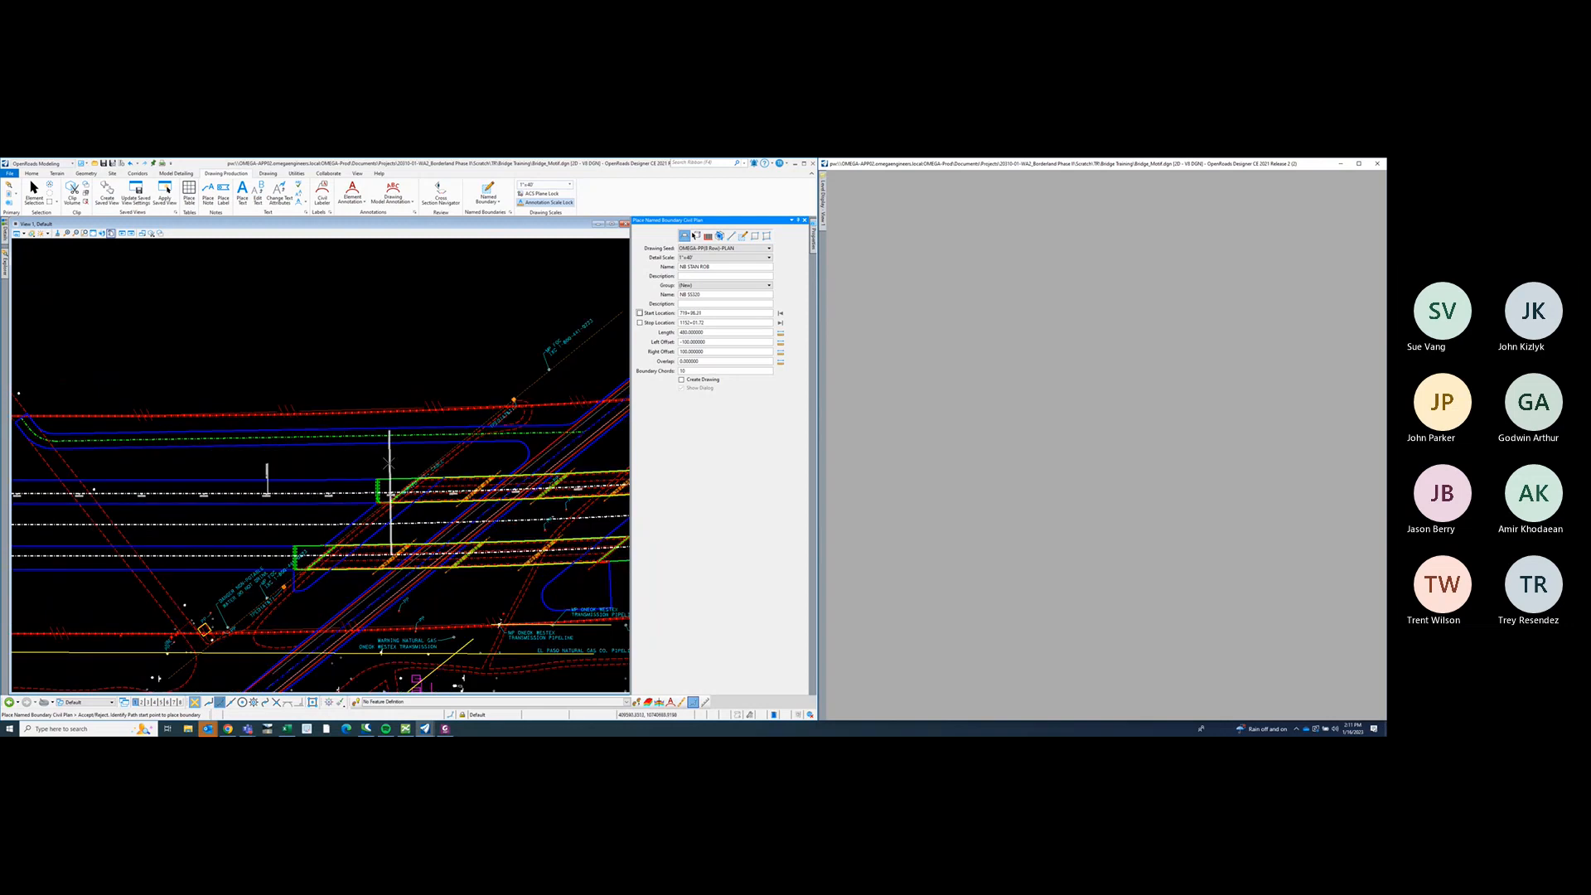
pyautogui.click(639, 313)
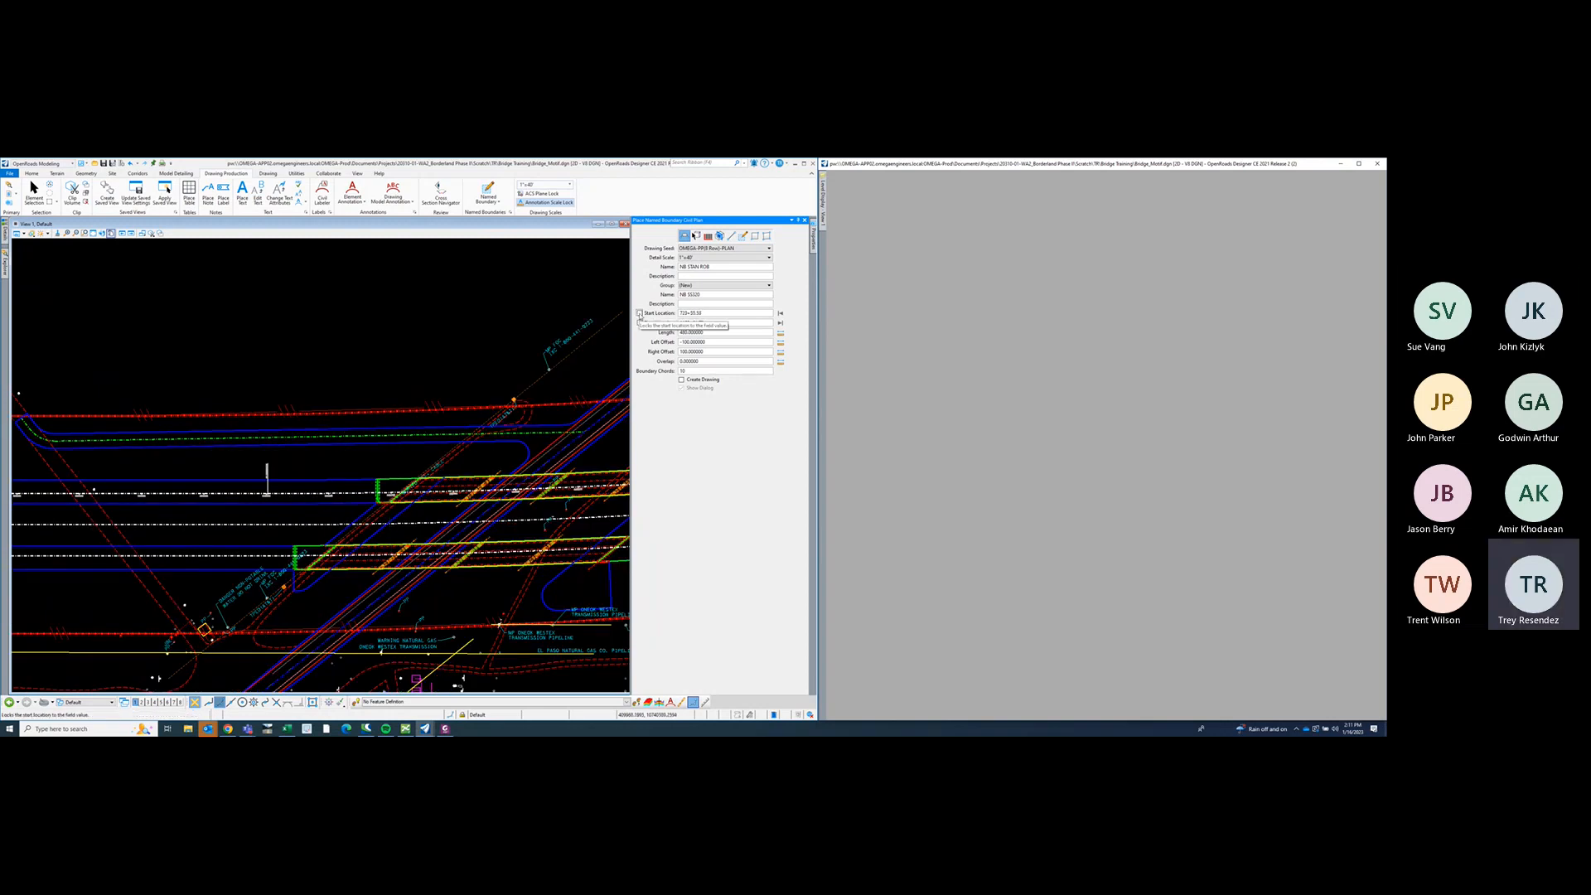
pyautogui.moveTo(716, 316); pyautogui.dragTo(698, 315)
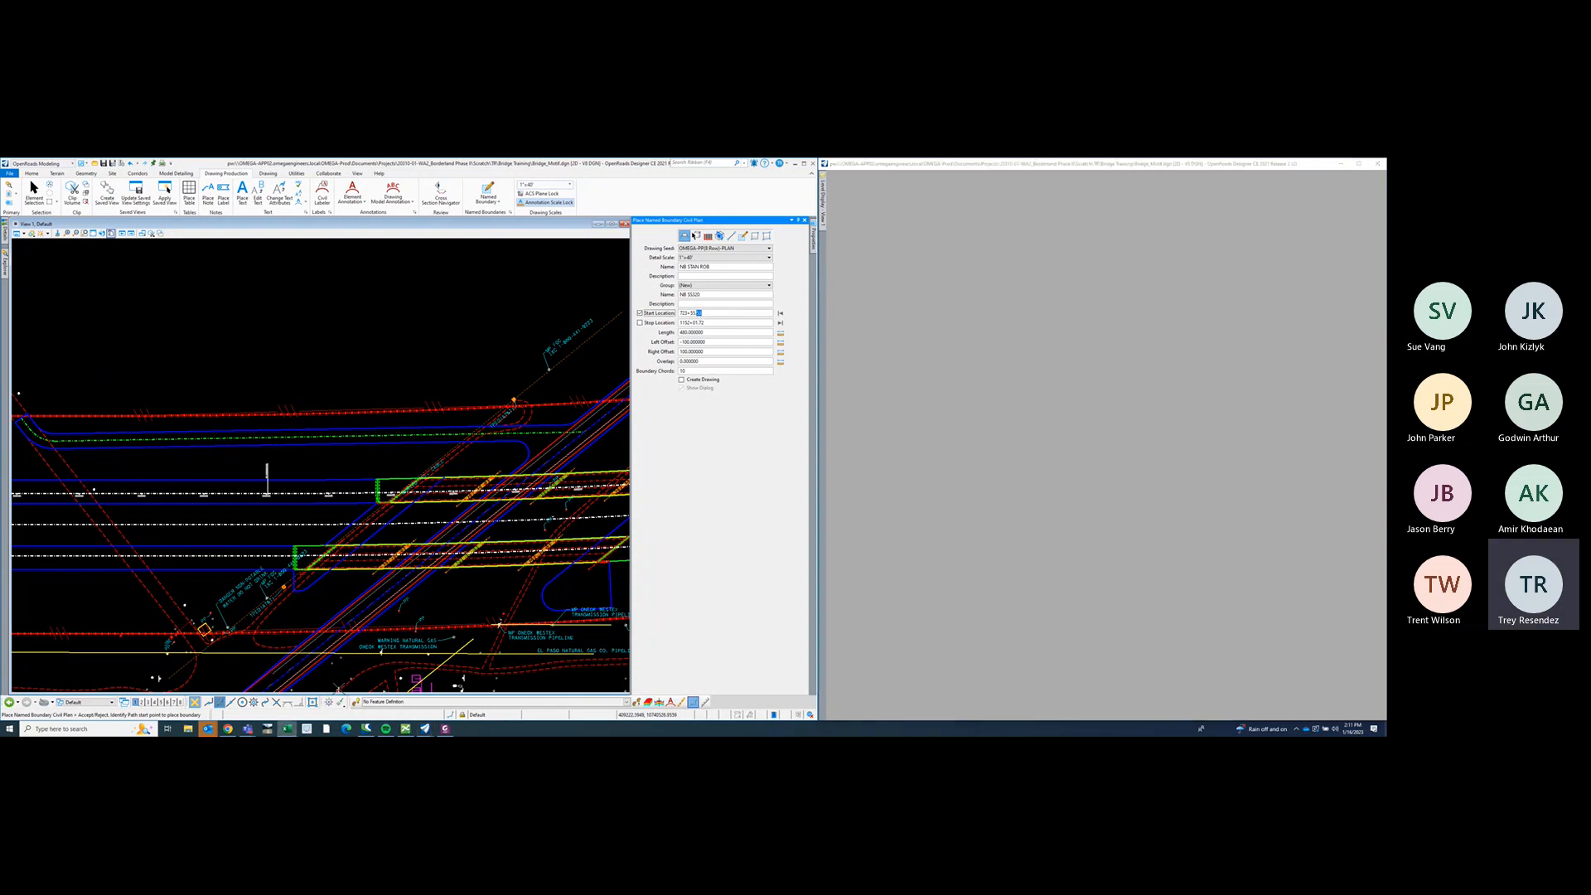
pyautogui.click(710, 317)
pyautogui.moveTo(710, 317); pyautogui.dragTo(679, 315)
pyautogui.write('718+10')
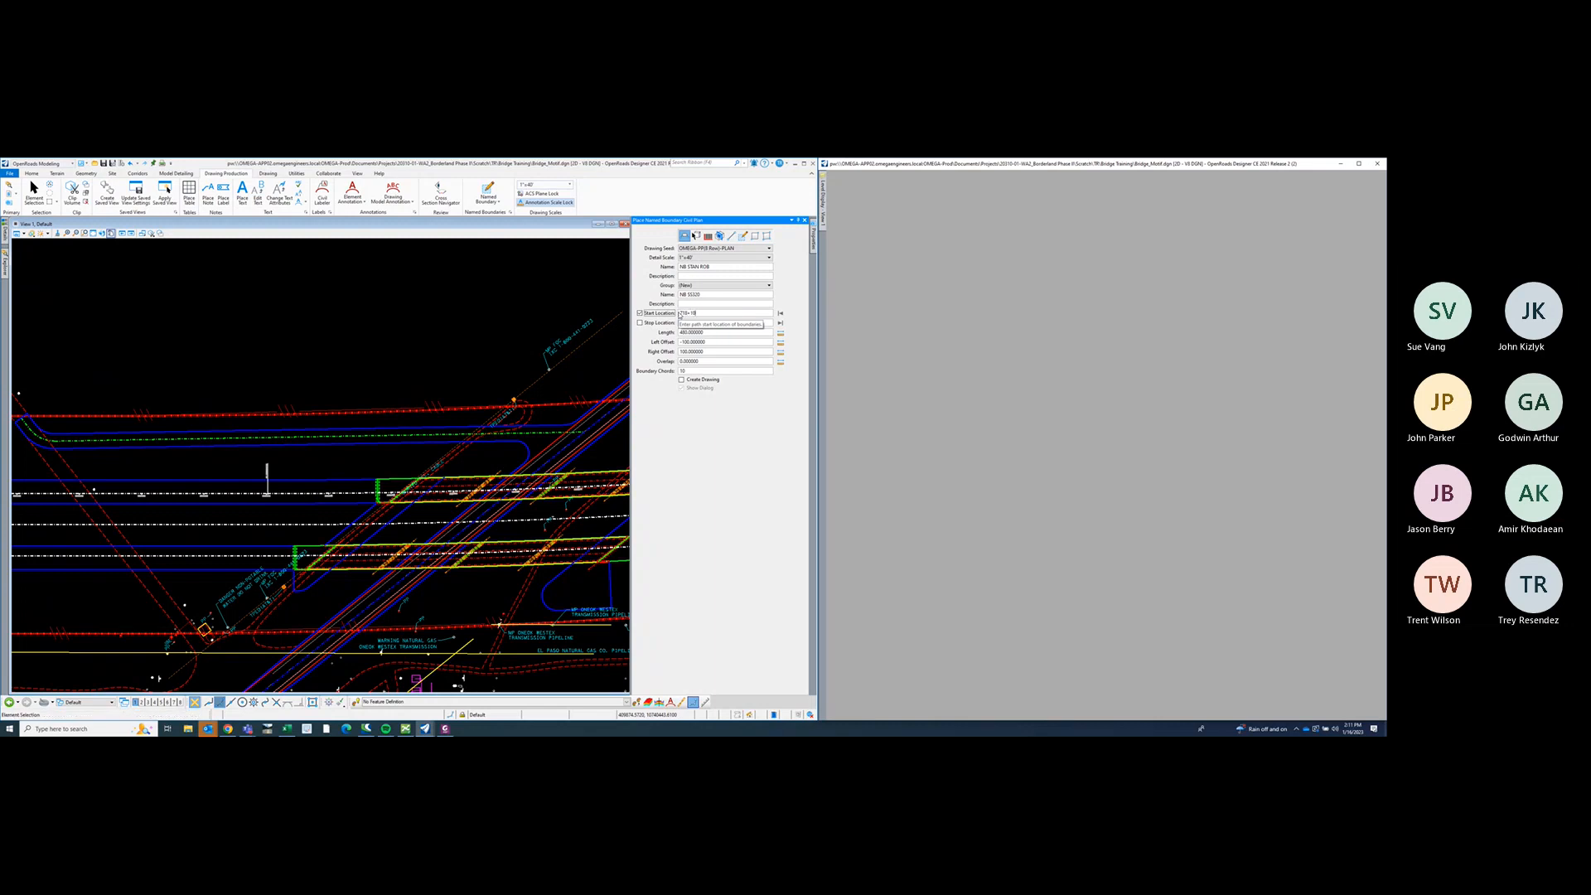
pyautogui.press('Escape')
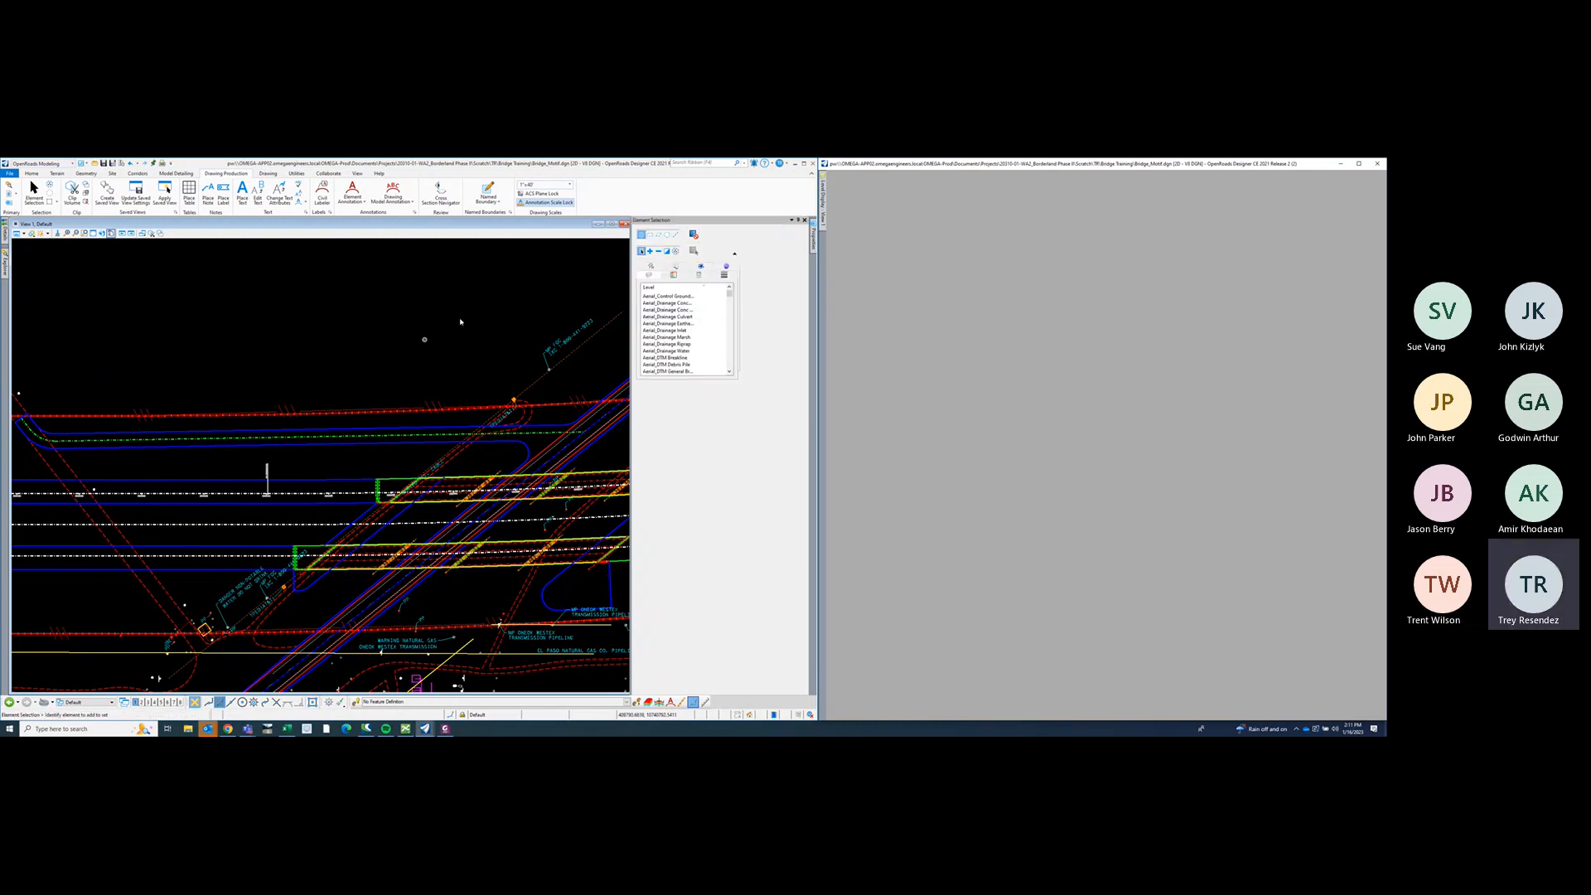
# - Restart Place Named Boundary, pick the upper mainlane alignment as the path, and lock the start location at station 718+10
pyautogui.click(487, 190)
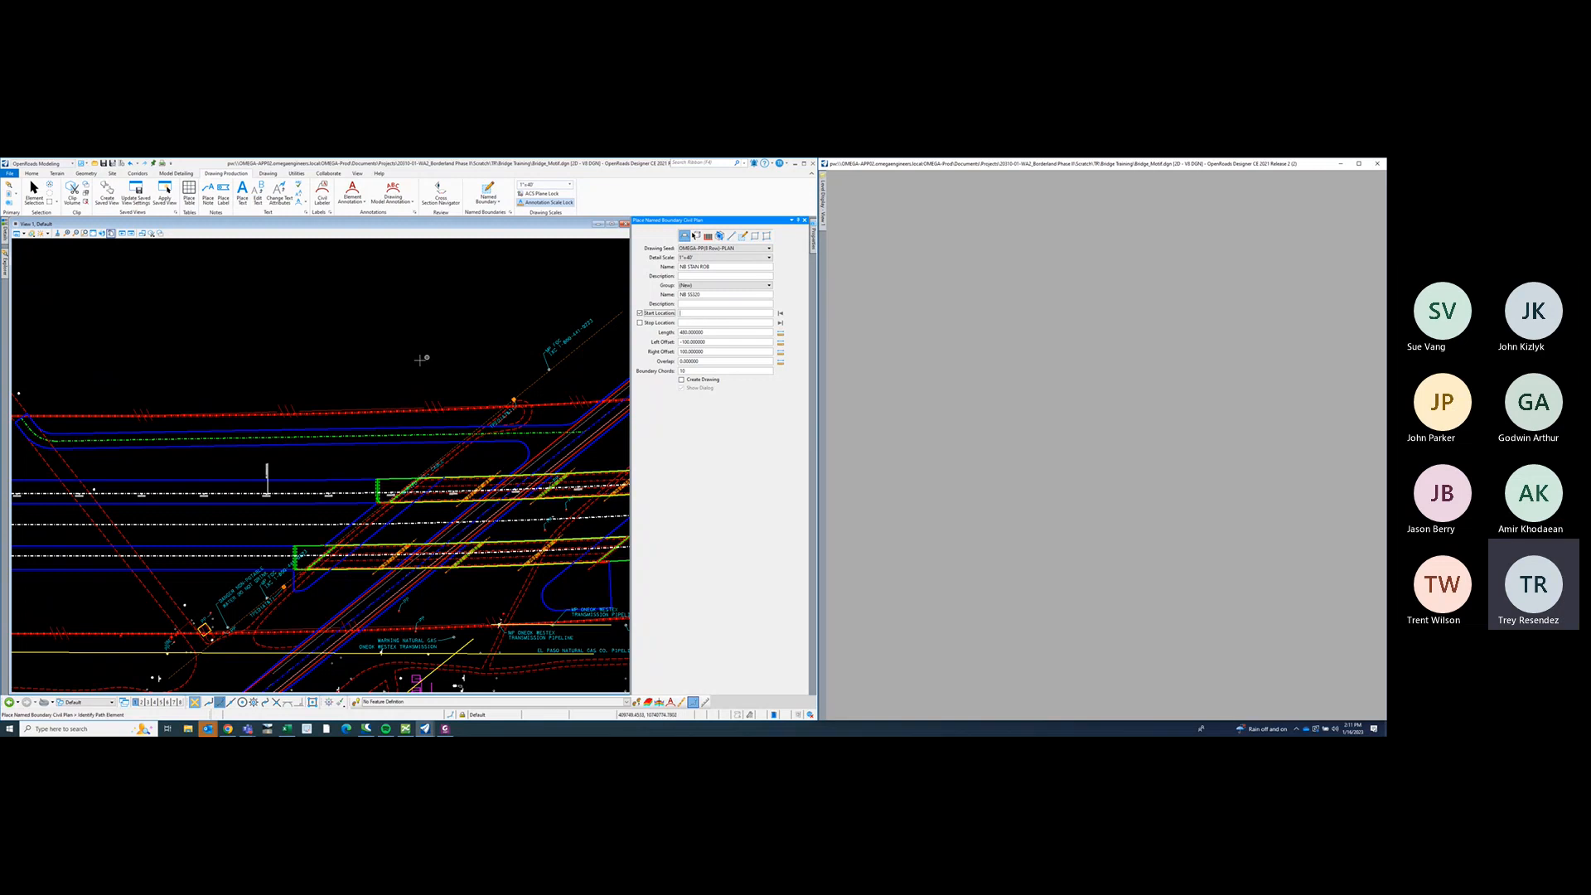
pyautogui.click(343, 493)
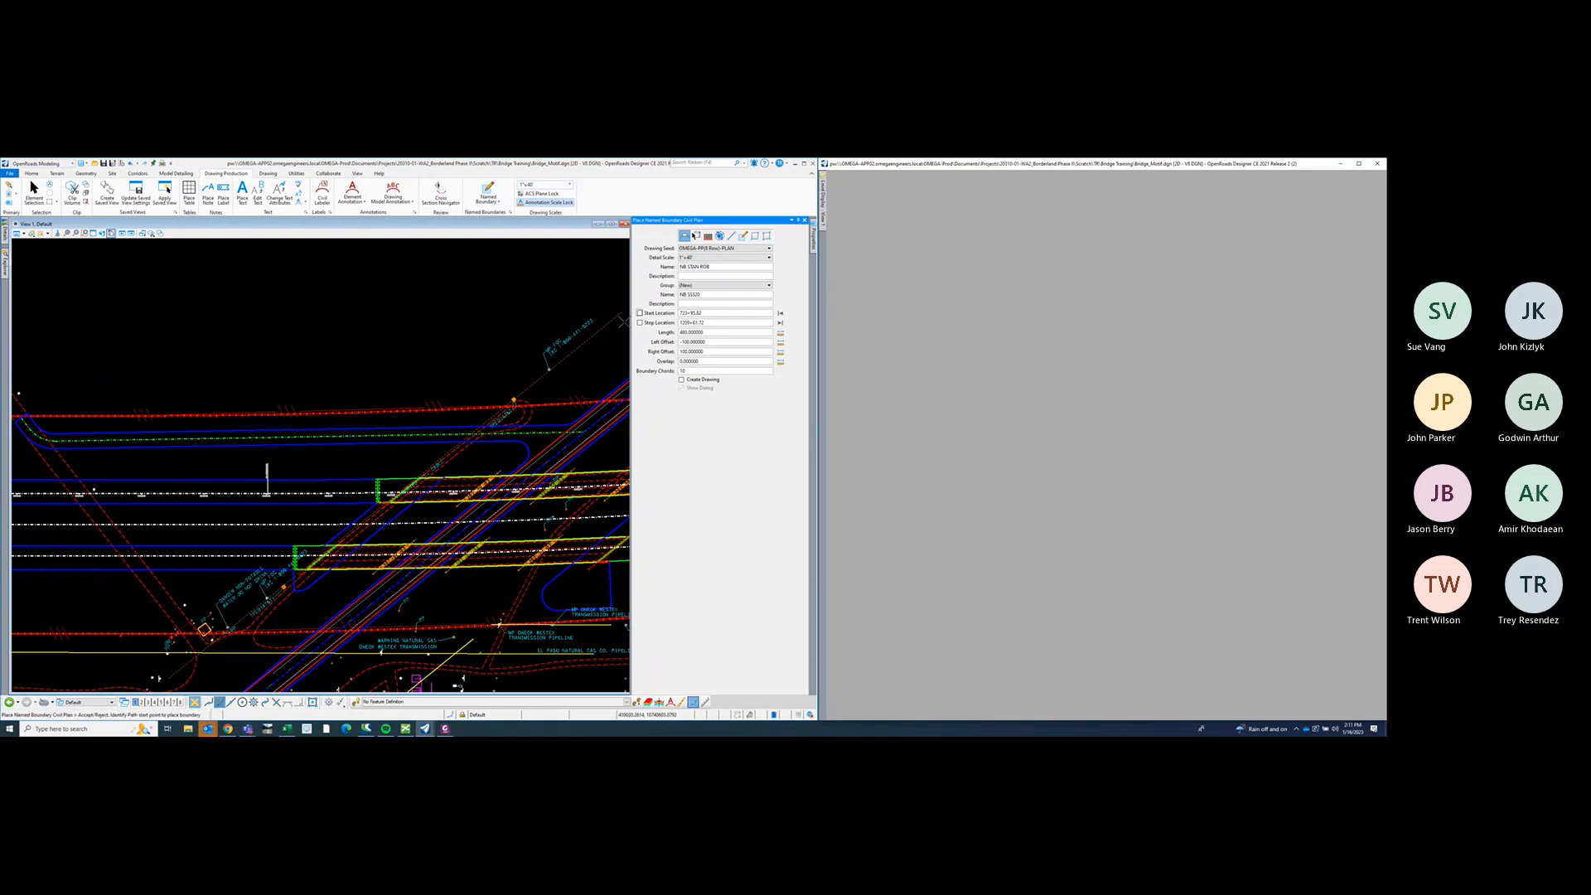
pyautogui.moveTo(719, 313); pyautogui.dragTo(682, 319)
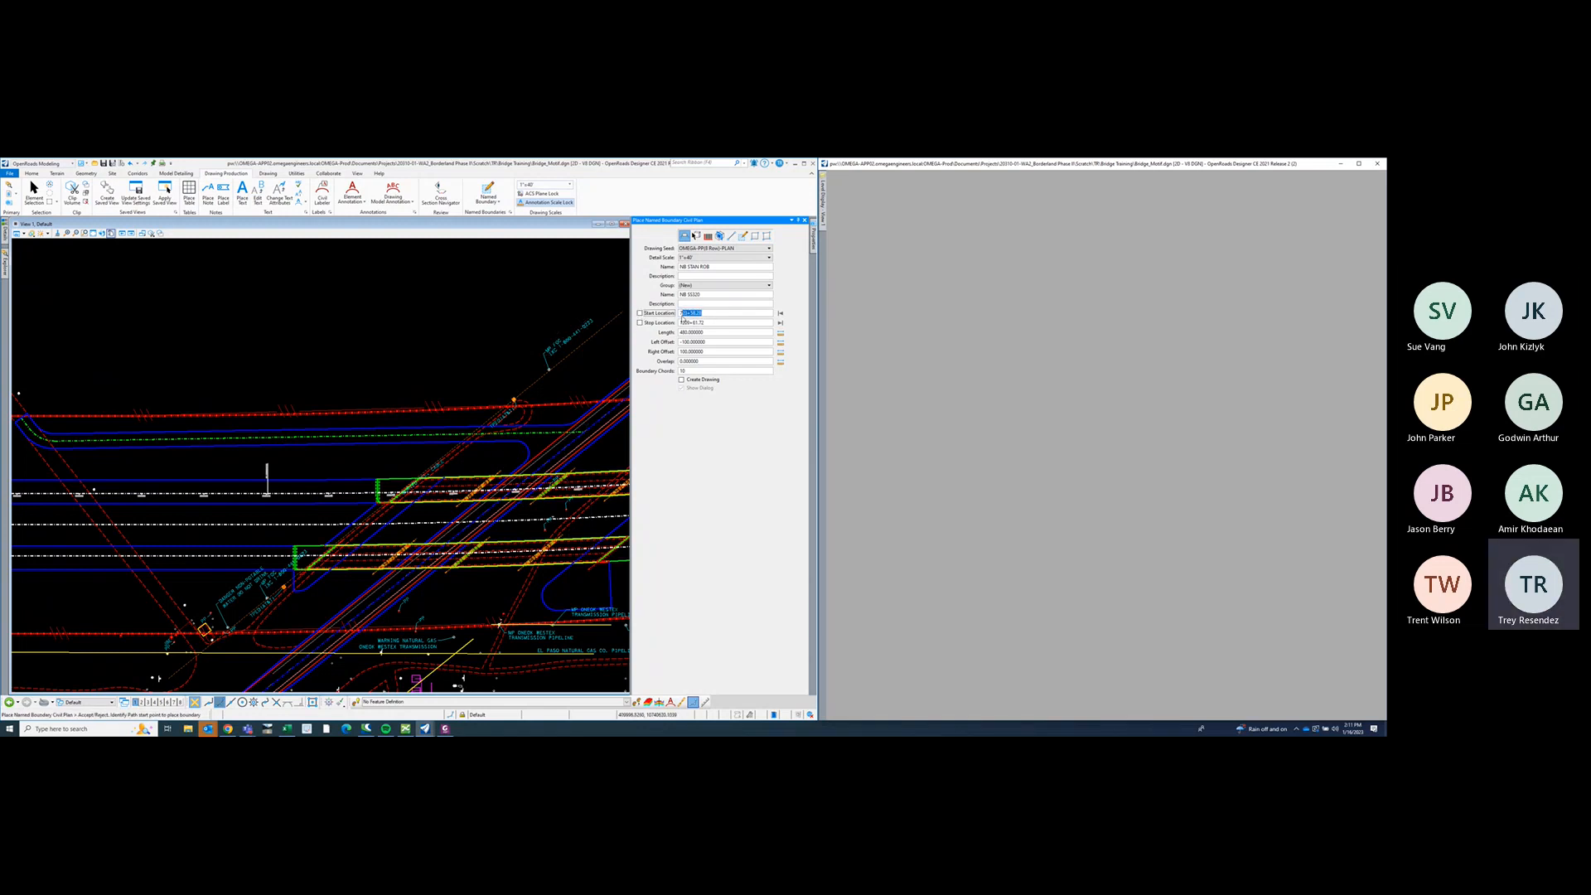
pyautogui.write('718+10')
pyautogui.press('Return')
pyautogui.scroll(-4, 332, 430)
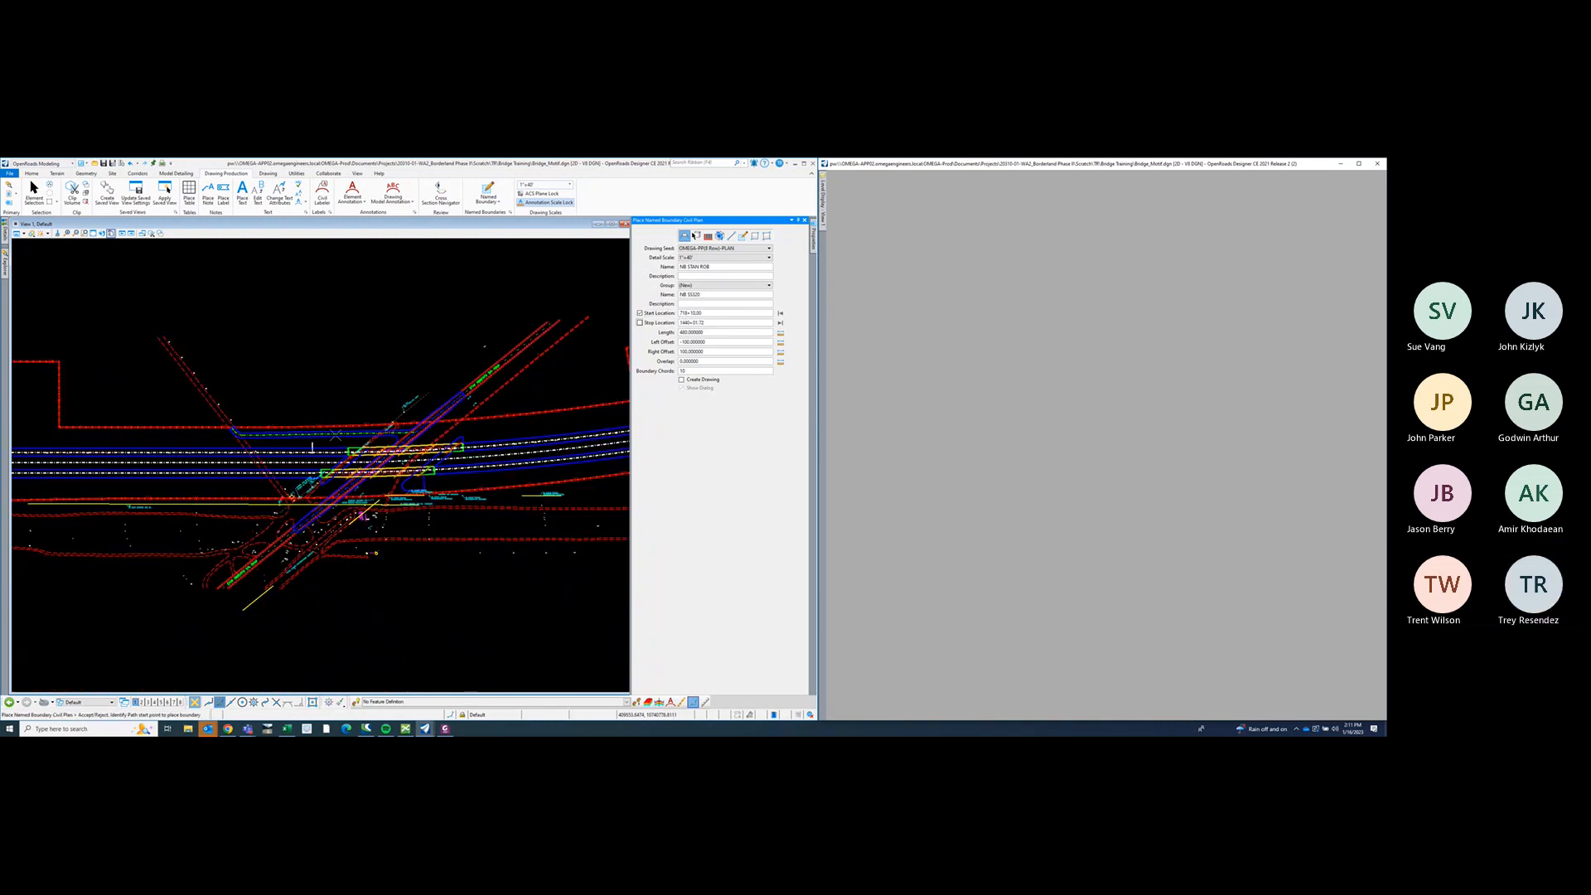
pyautogui.scroll(4, 346, 431)
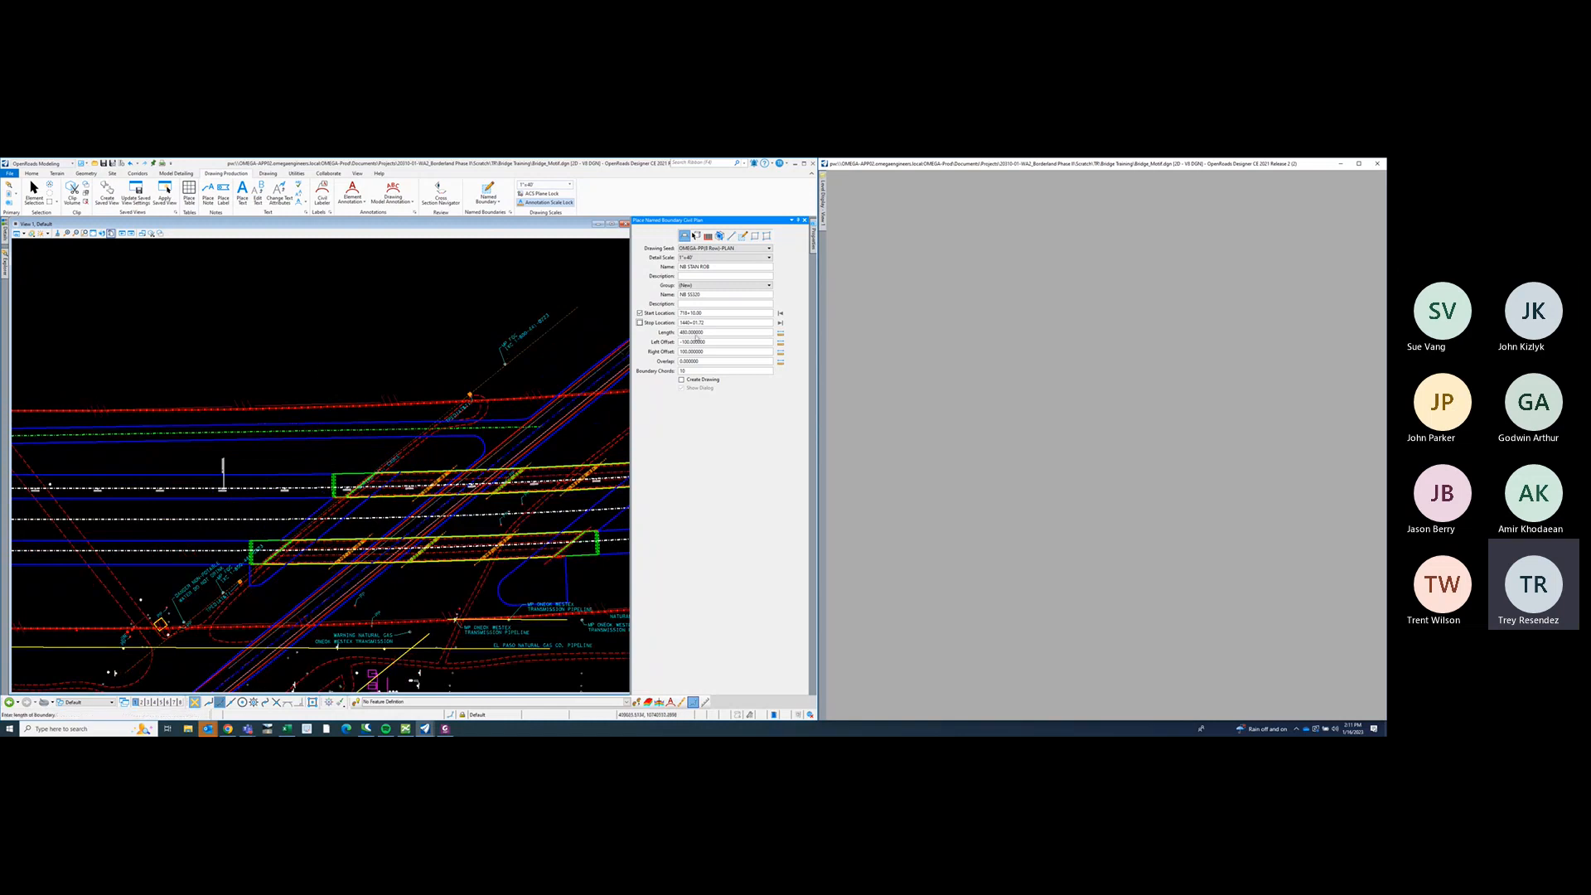
# - Bring the bridge layout PDF into view, review its plan and elevation sheet for the boundary length, and move it away
pyautogui.click(687, 332)
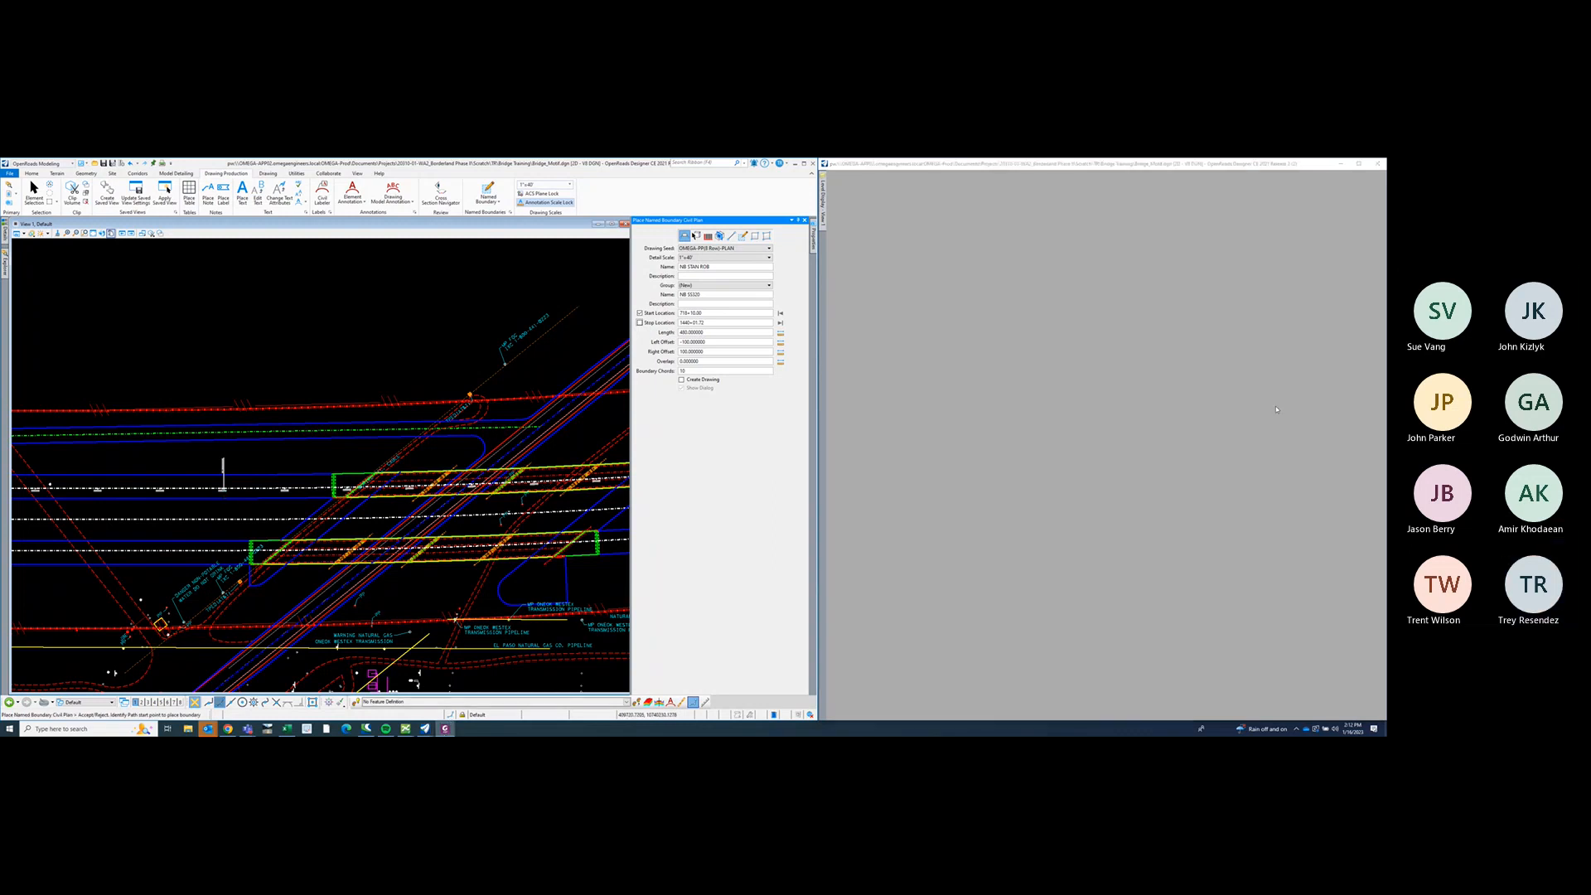
pyautogui.moveTo(1385, 247); pyautogui.dragTo(833, 218)
pyautogui.scroll(-3, 862, 444)
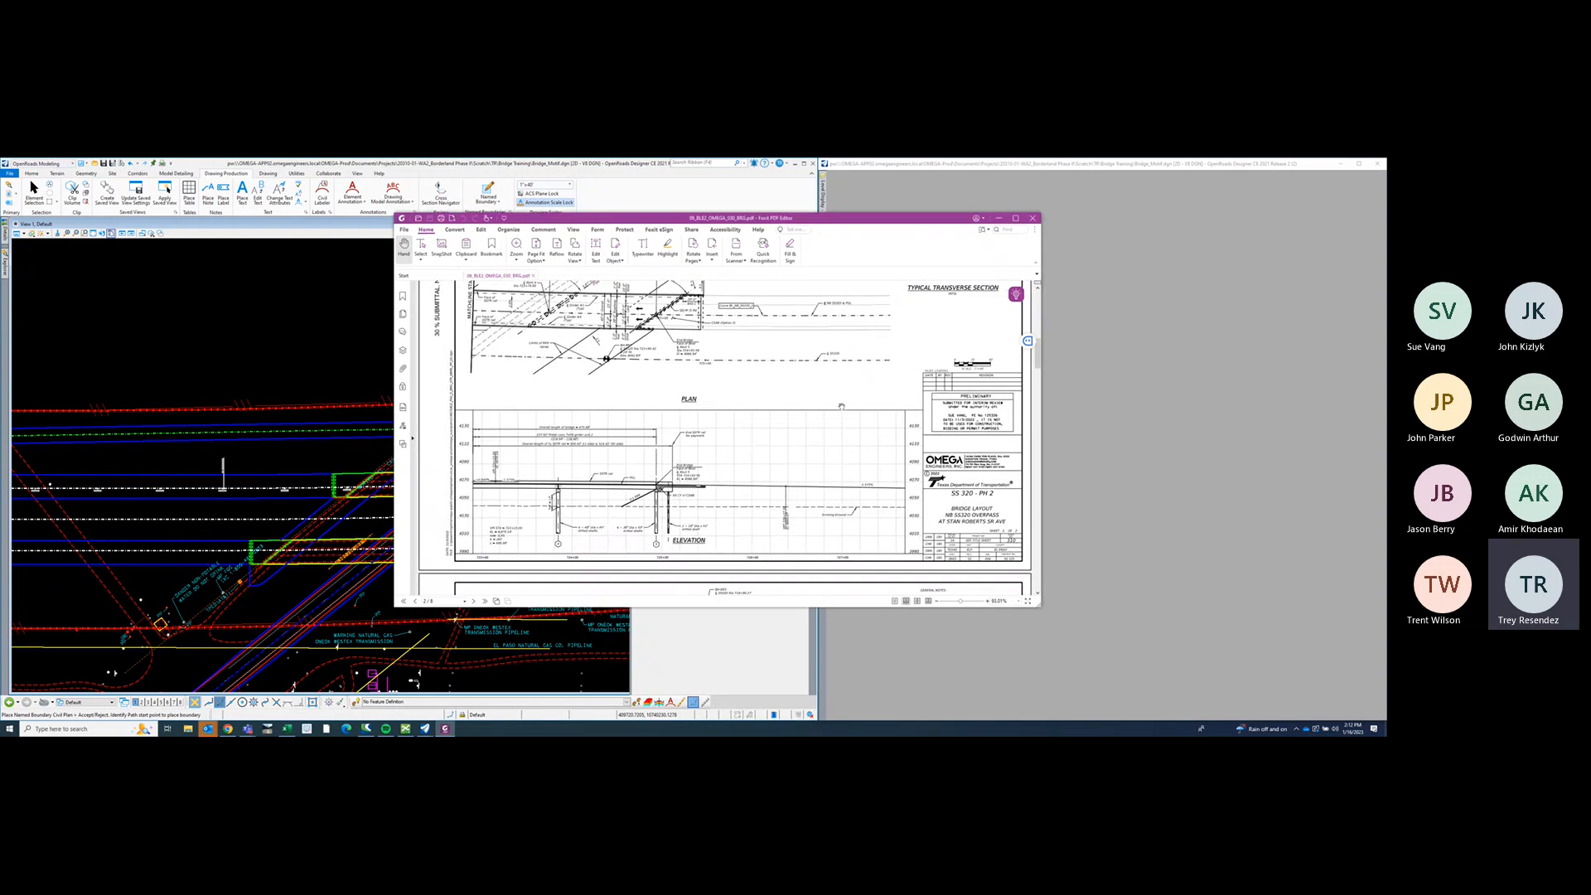
pyautogui.moveTo(841, 406); pyautogui.dragTo(839, 380)
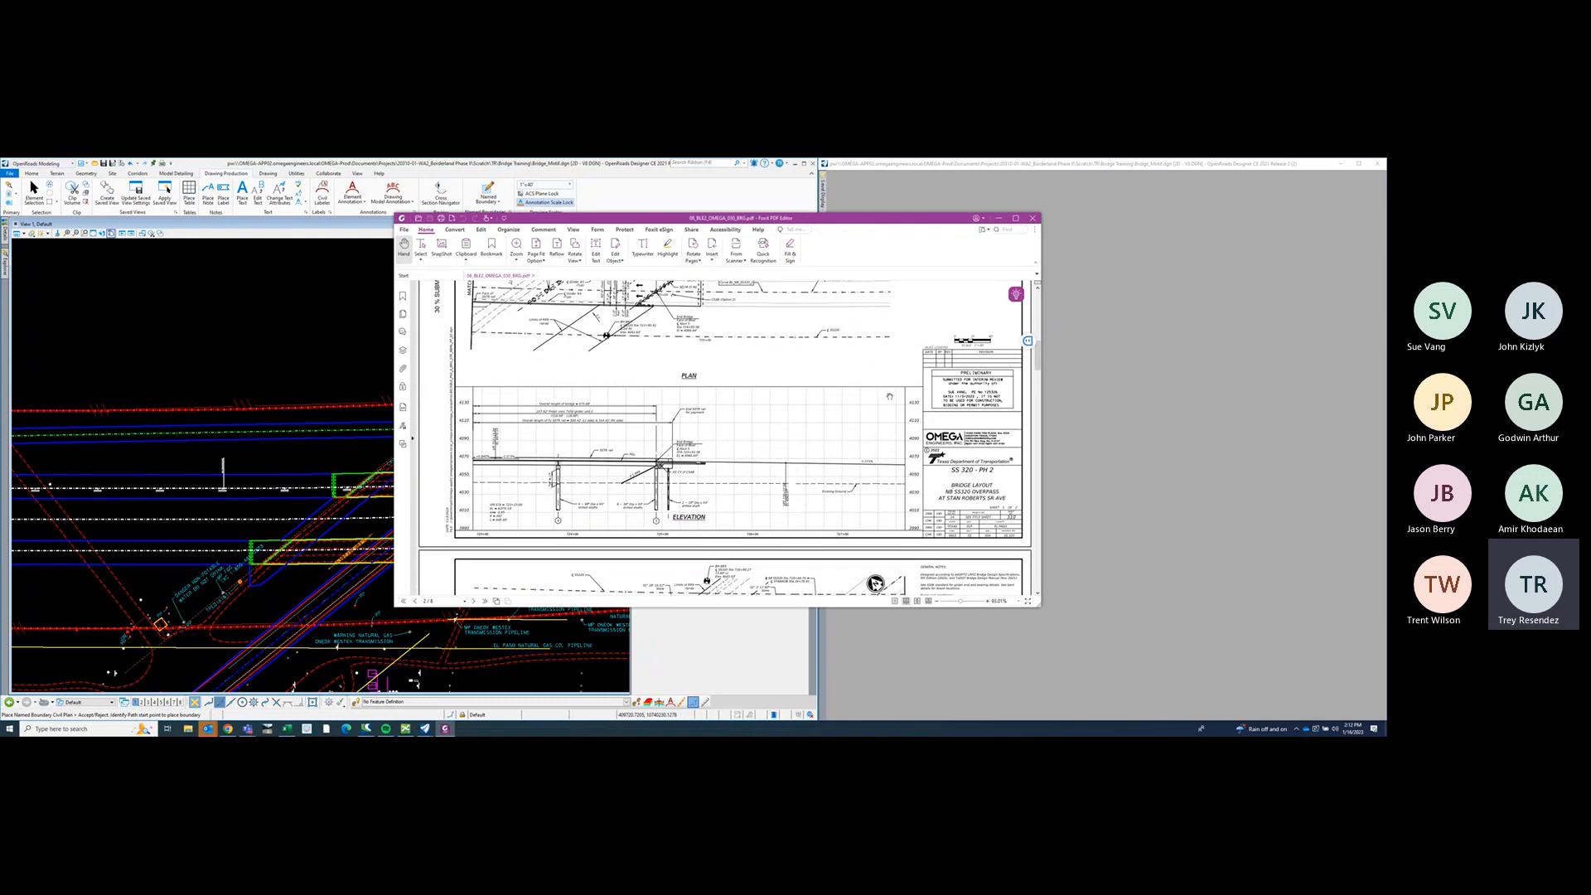
pyautogui.moveTo(866, 222); pyautogui.dragTo(1590, 222)
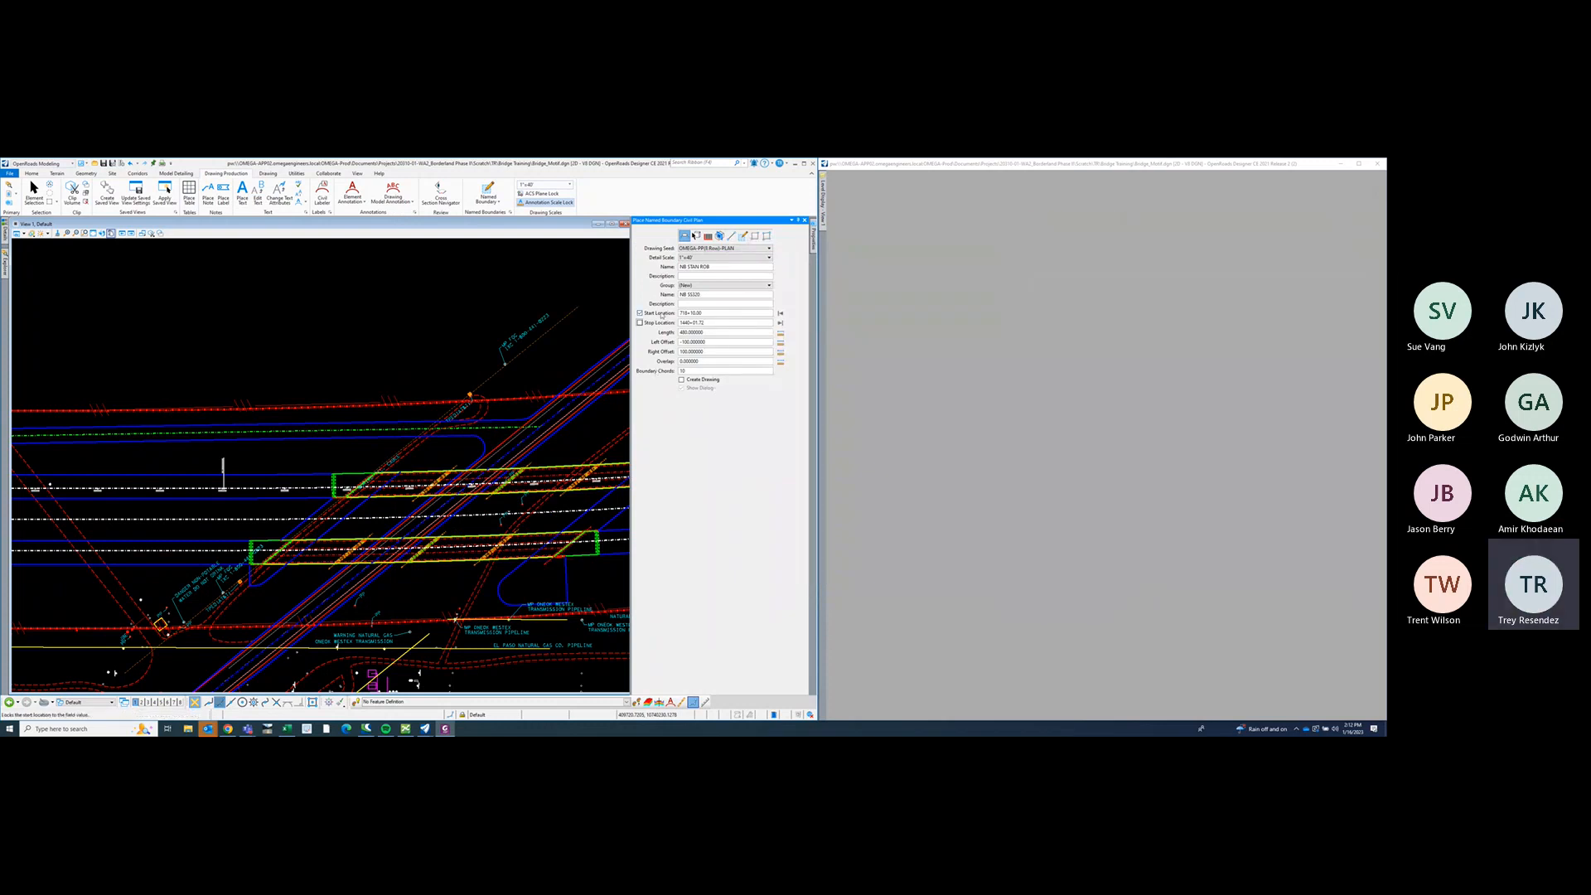
pyautogui.click(696, 333)
# - Accept the locked start point of the named boundary on the upper alignment ahead of the bridge
pyautogui.scroll(-2, 394, 399)
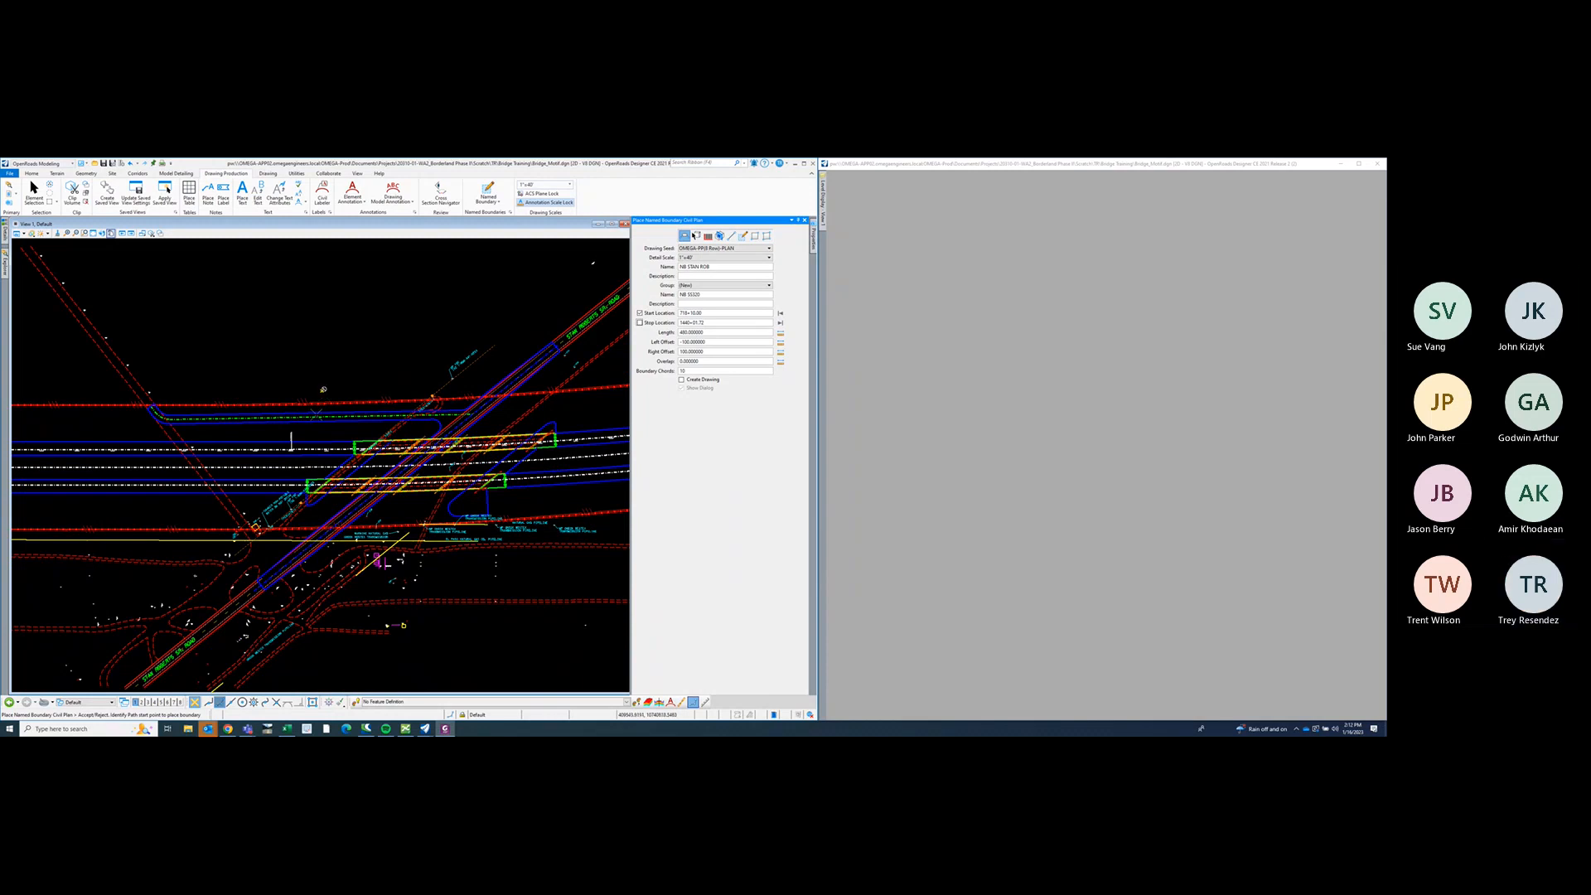
pyautogui.moveTo(324, 388); pyautogui.dragTo(260, 394, button='middle')
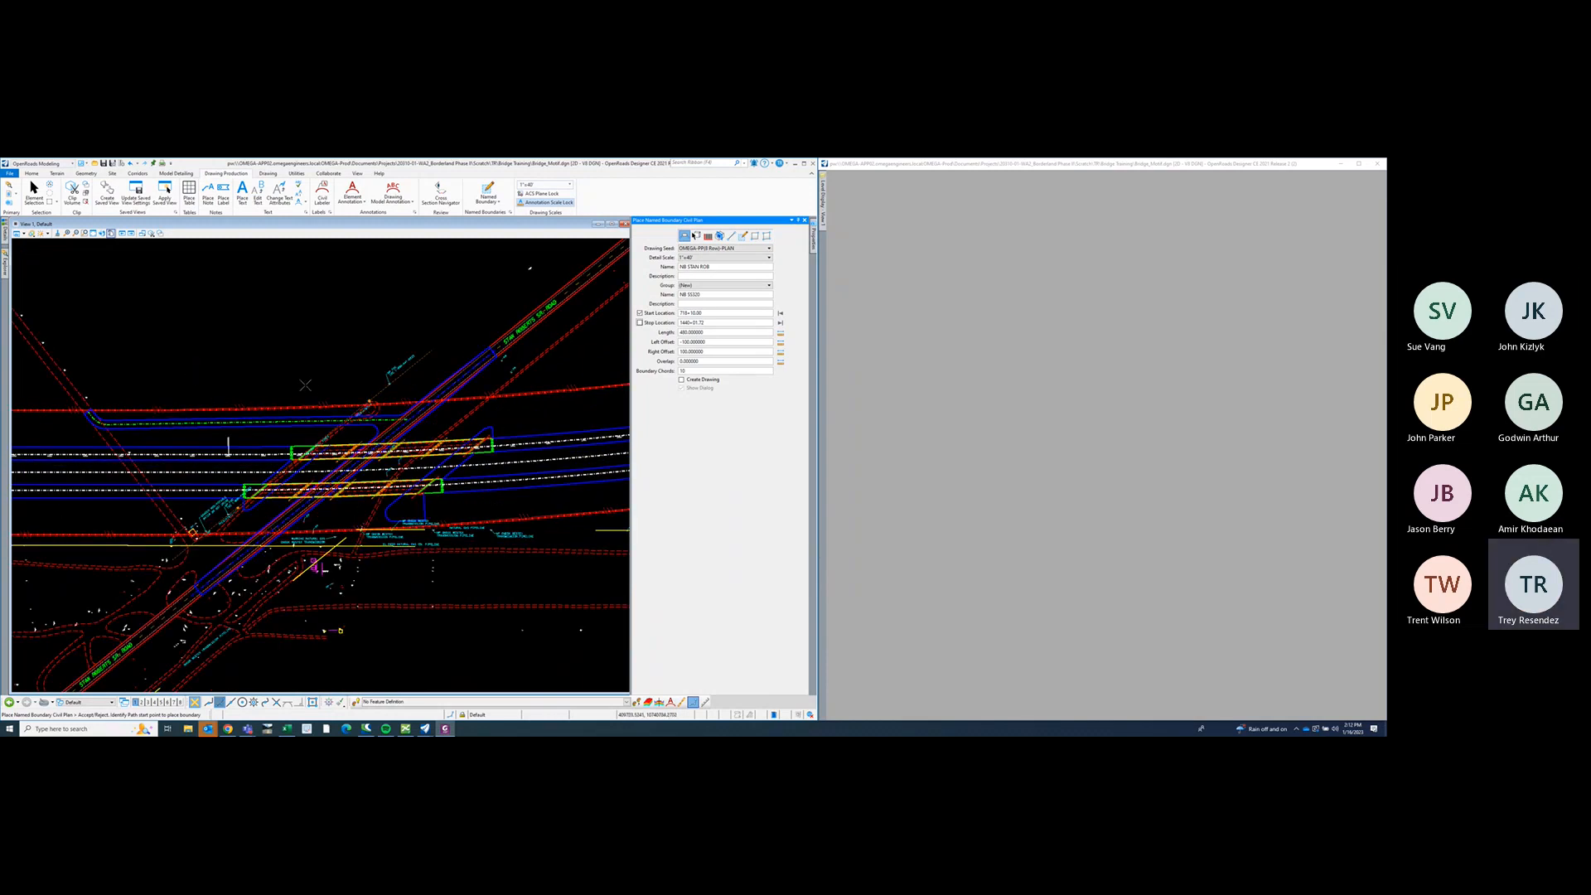
pyautogui.scroll(3, 296, 390)
pyautogui.scroll(-3, 326, 388)
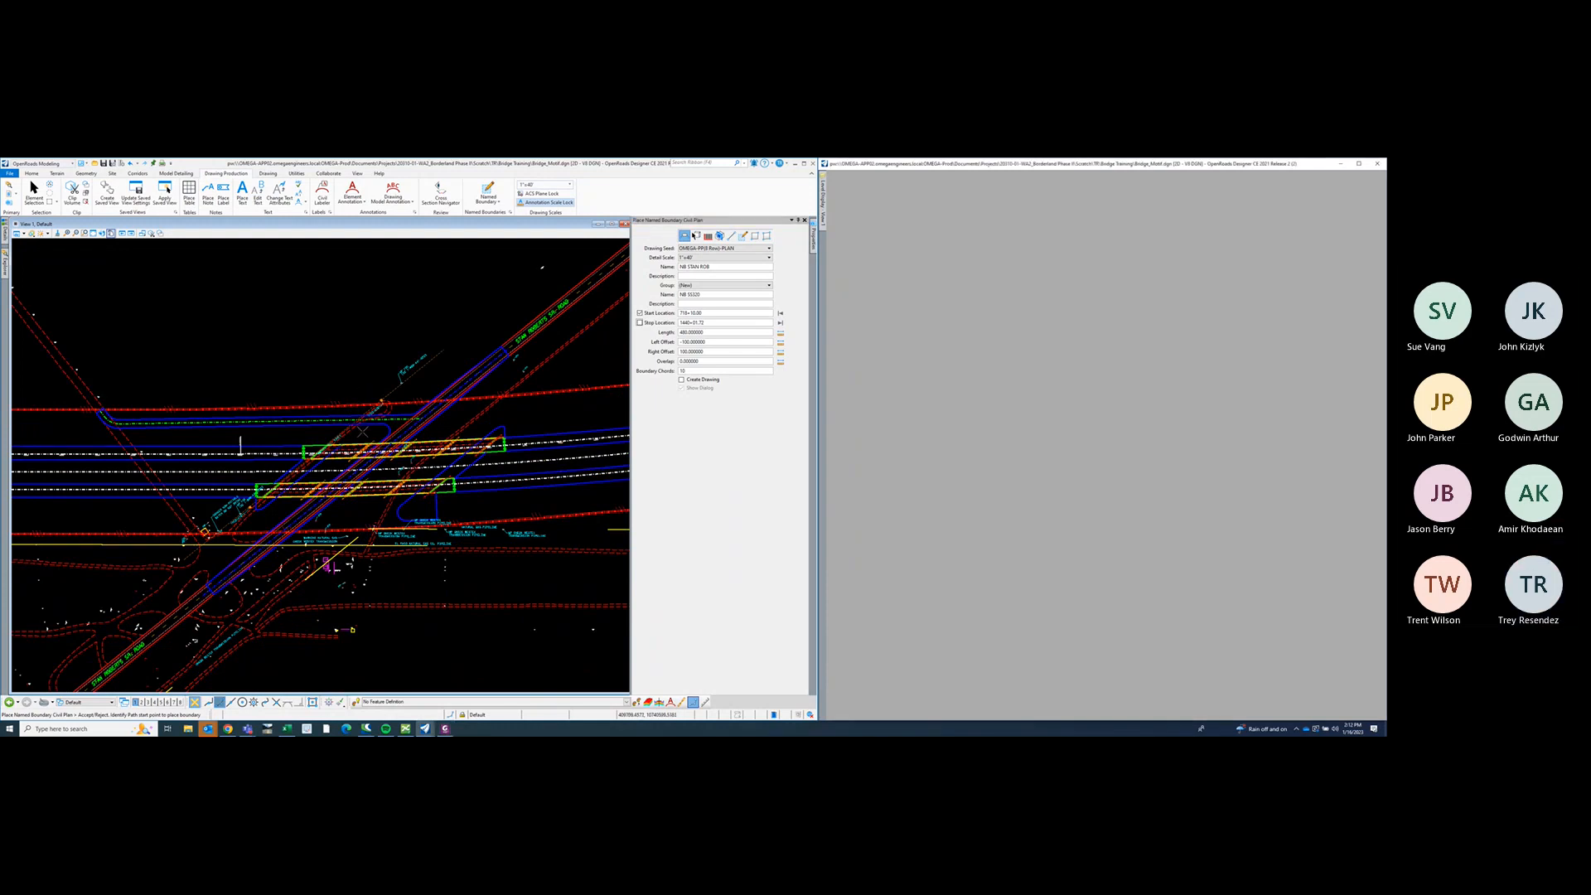
pyautogui.scroll(2, 362, 432)
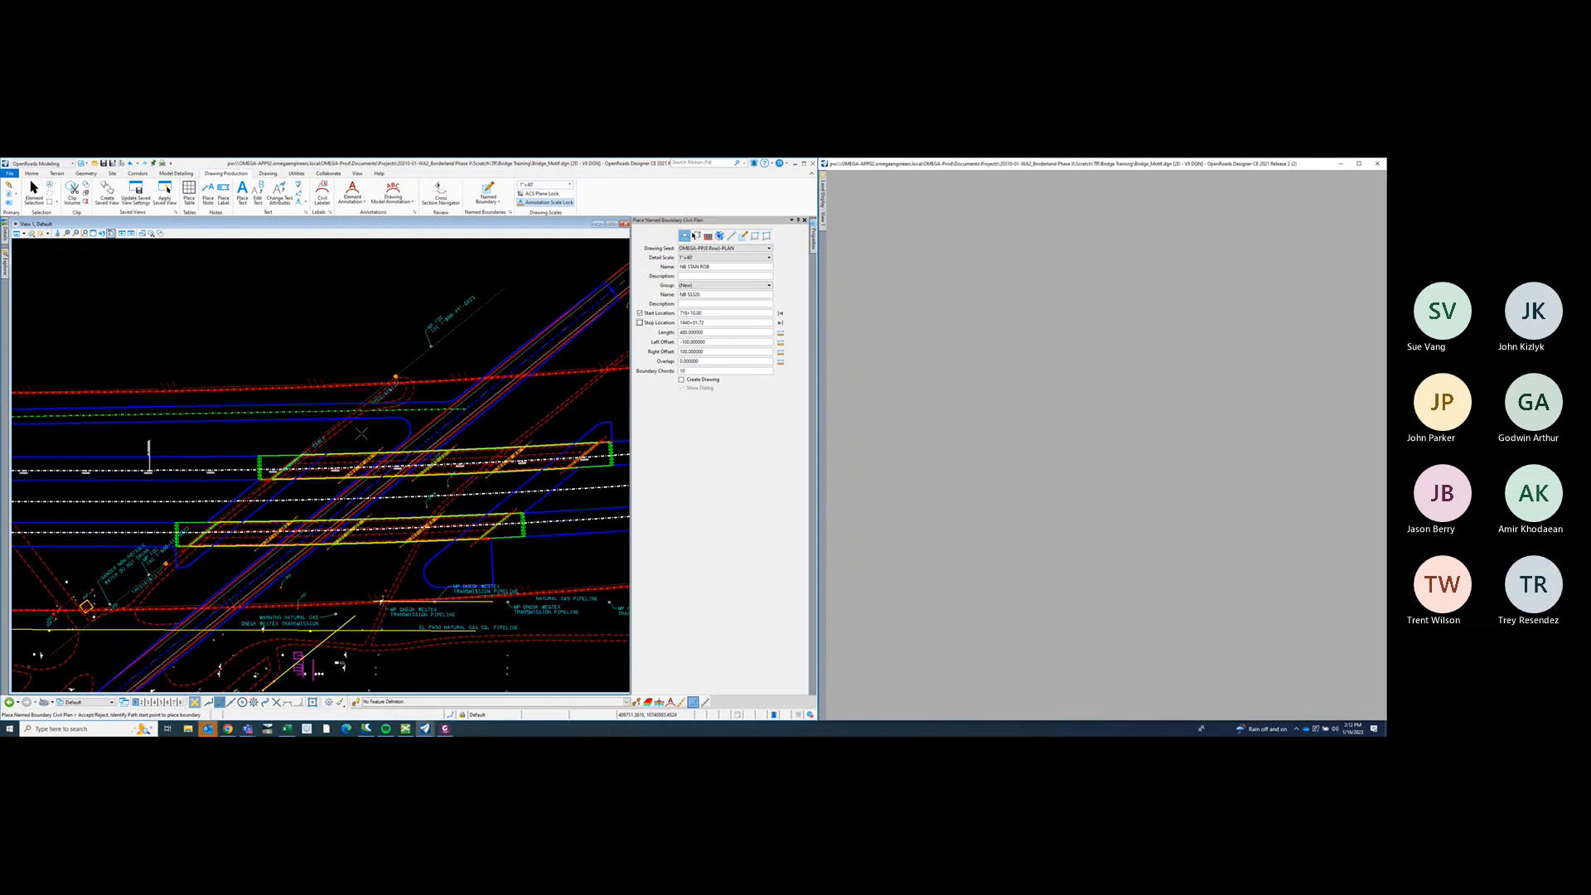
pyautogui.click(229, 441)
# - Extend the boundary preview along the alignment past the bridge and examine how the sheet outlines cover it
pyautogui.scroll(-2, 285, 450)
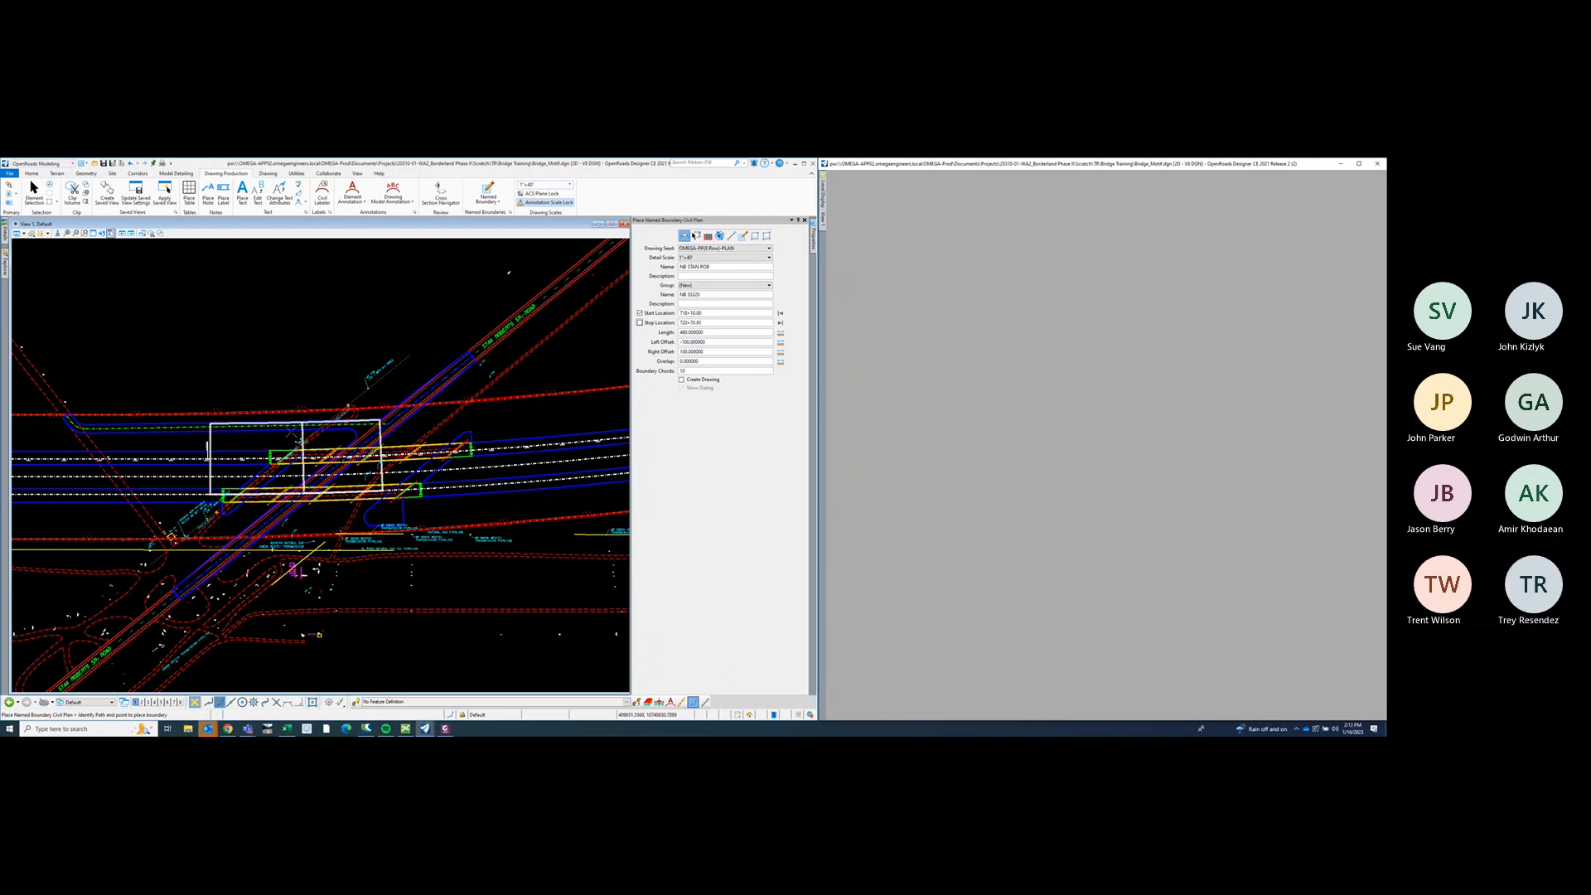
pyautogui.scroll(2, 300, 434)
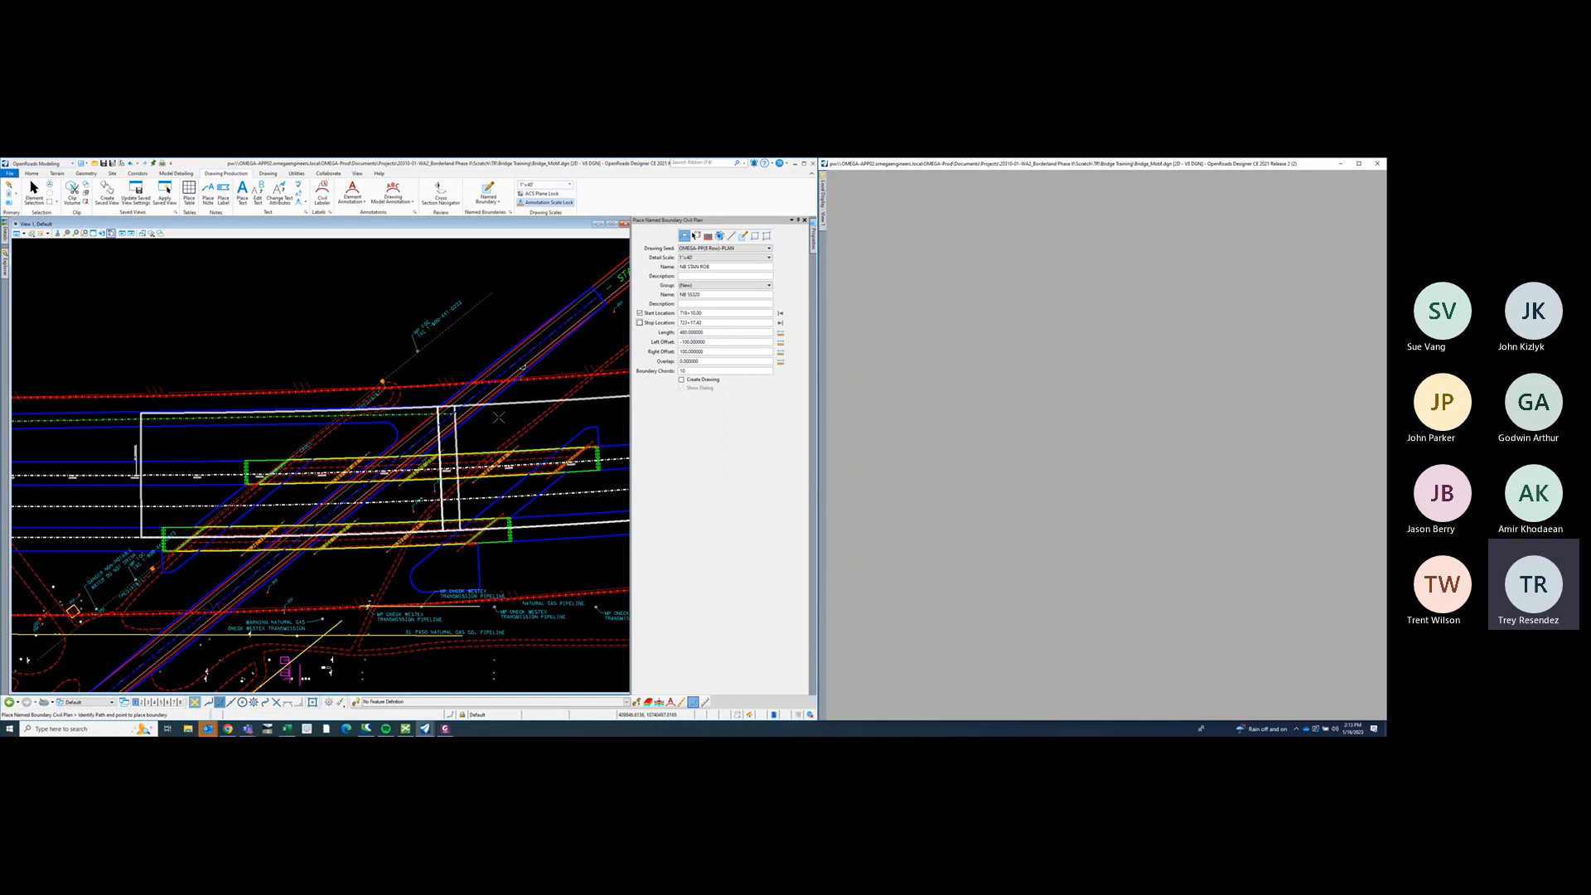
pyautogui.moveTo(505, 421); pyautogui.dragTo(396, 421, button='middle')
pyautogui.scroll(-3, 396, 422)
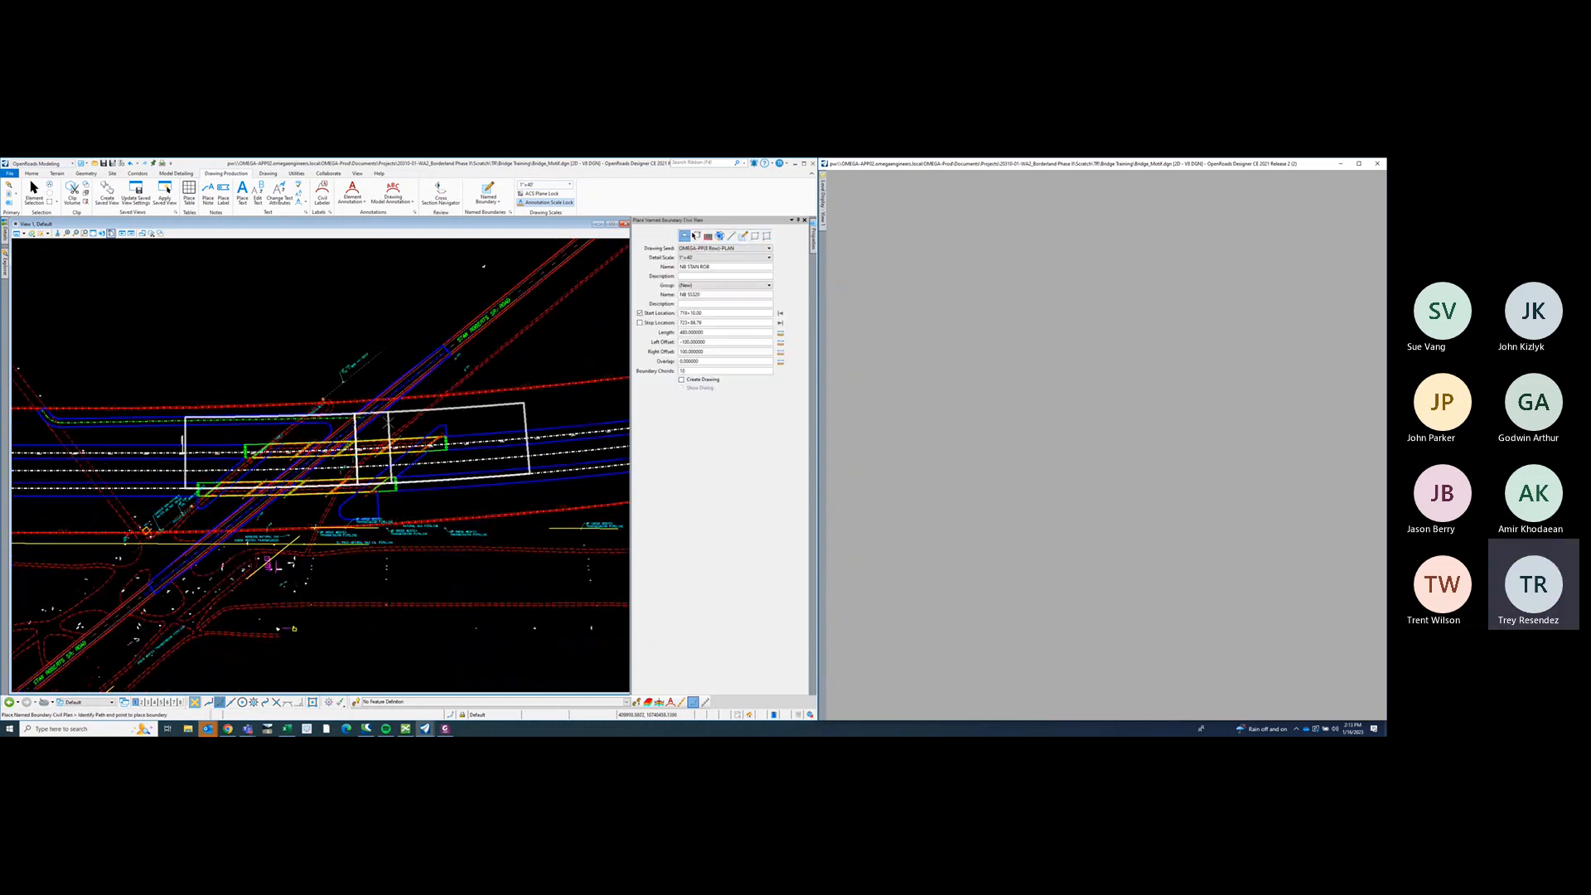
pyautogui.moveTo(500, 424); pyautogui.dragTo(433, 426, button='middle')
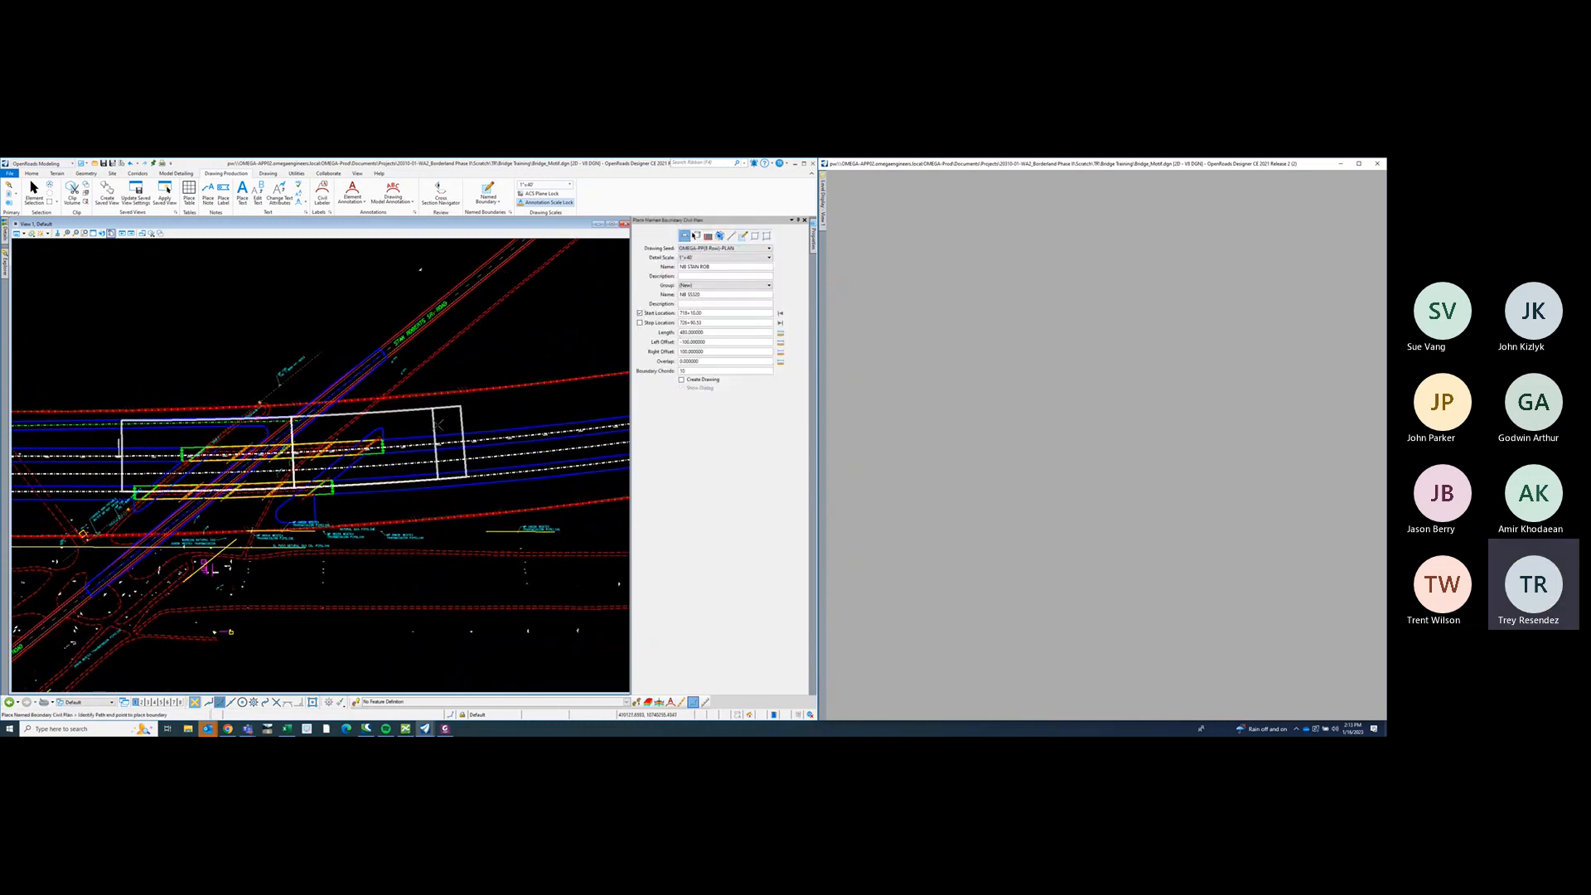
pyautogui.scroll(-3, 485, 417)
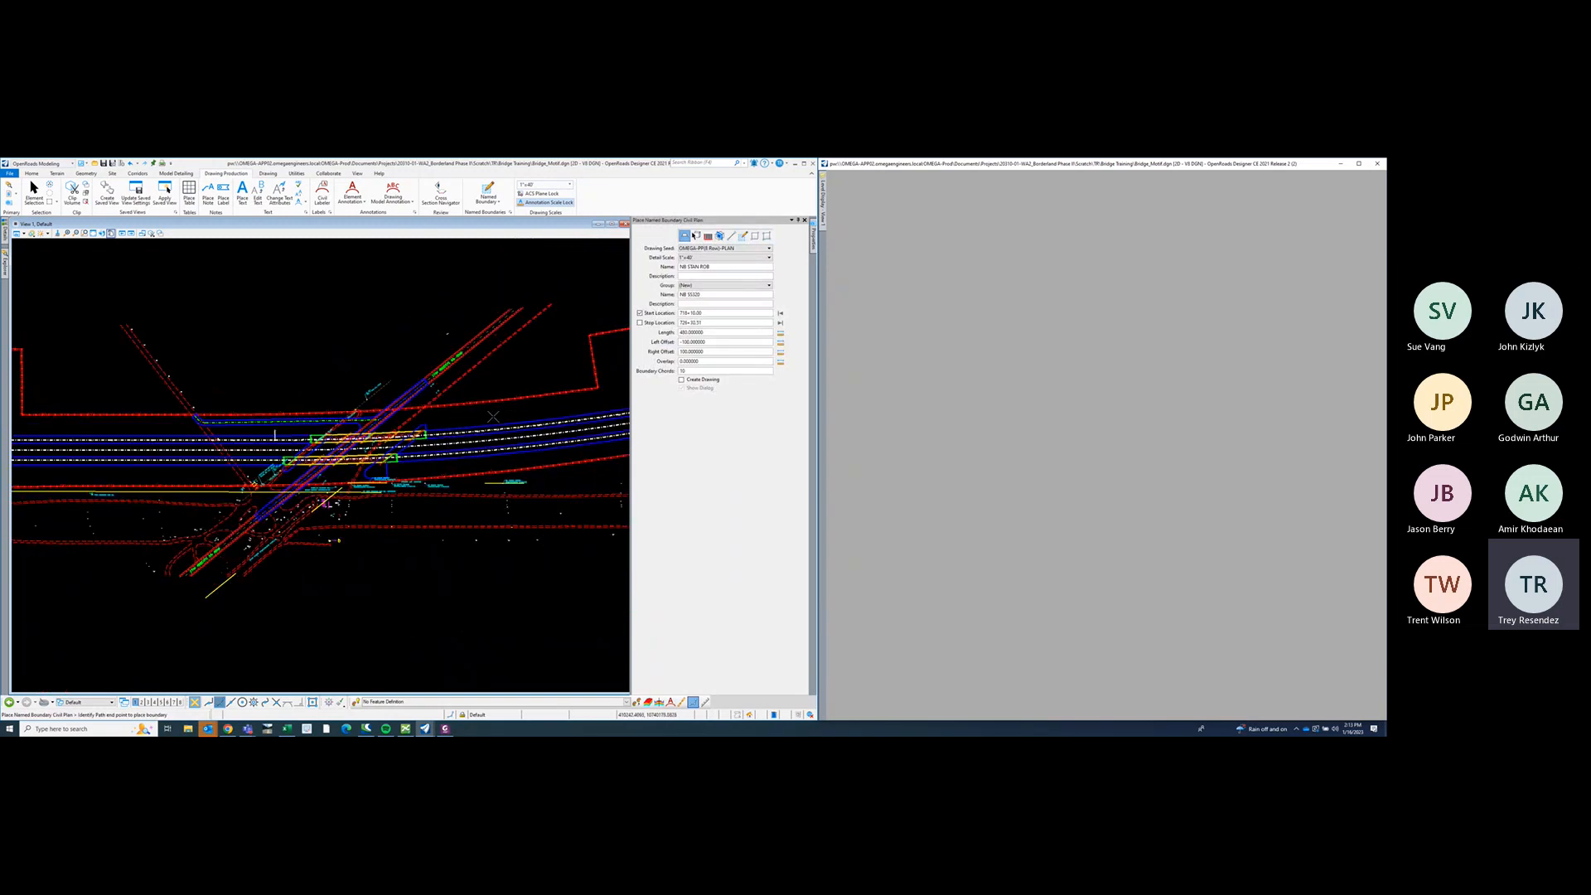
pyautogui.scroll(3, 490, 415)
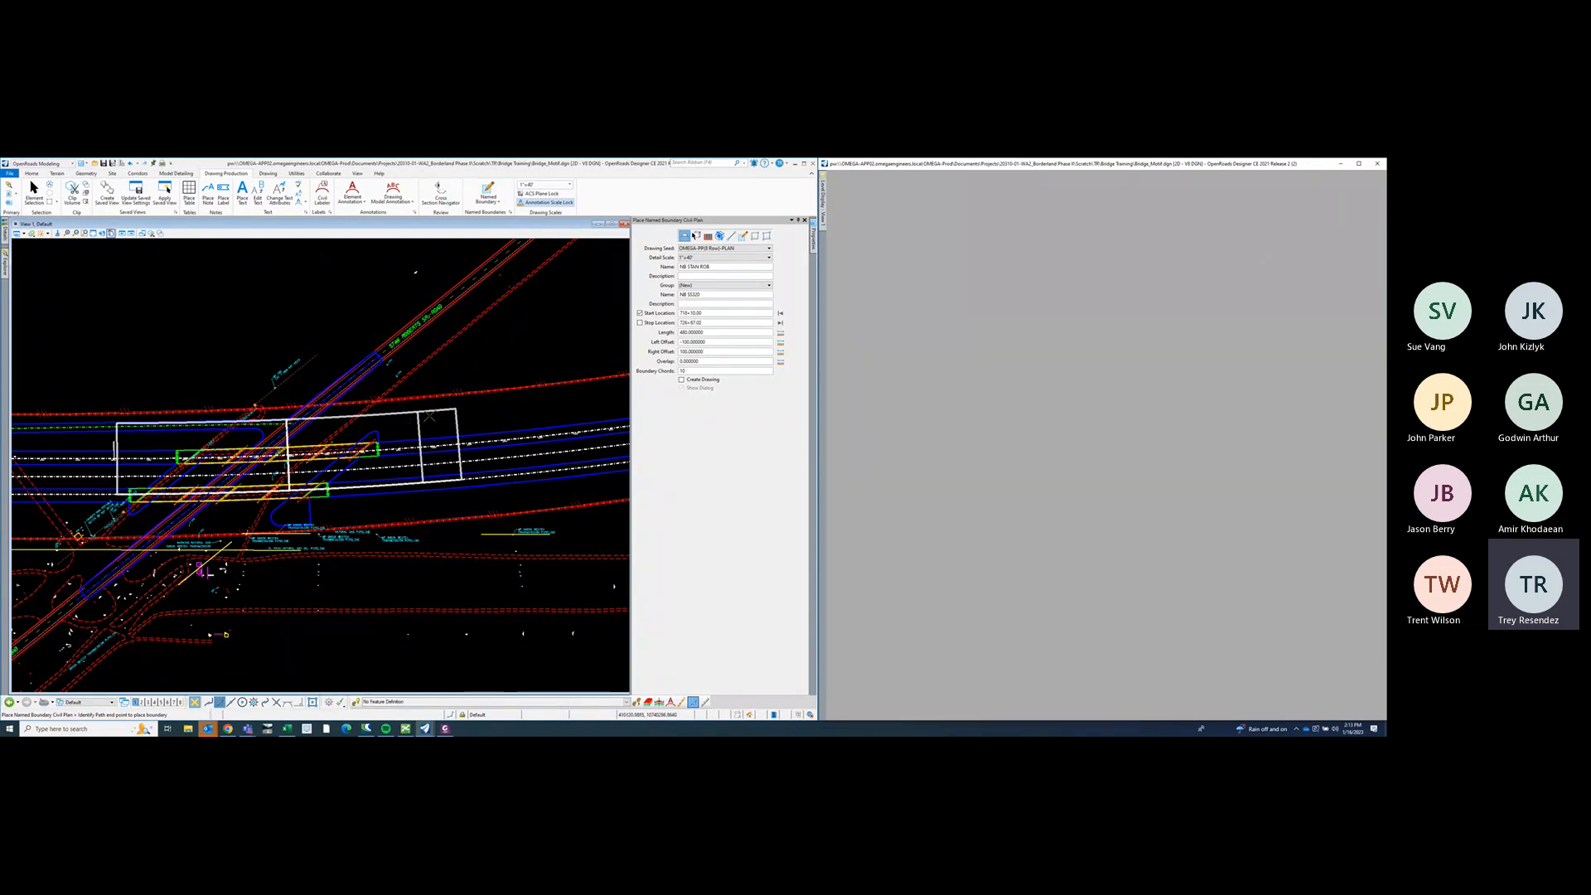
# - Set the named boundary's left offset to -80
pyautogui.moveTo(709, 343); pyautogui.dragTo(675, 350)
pyautogui.write('-80')
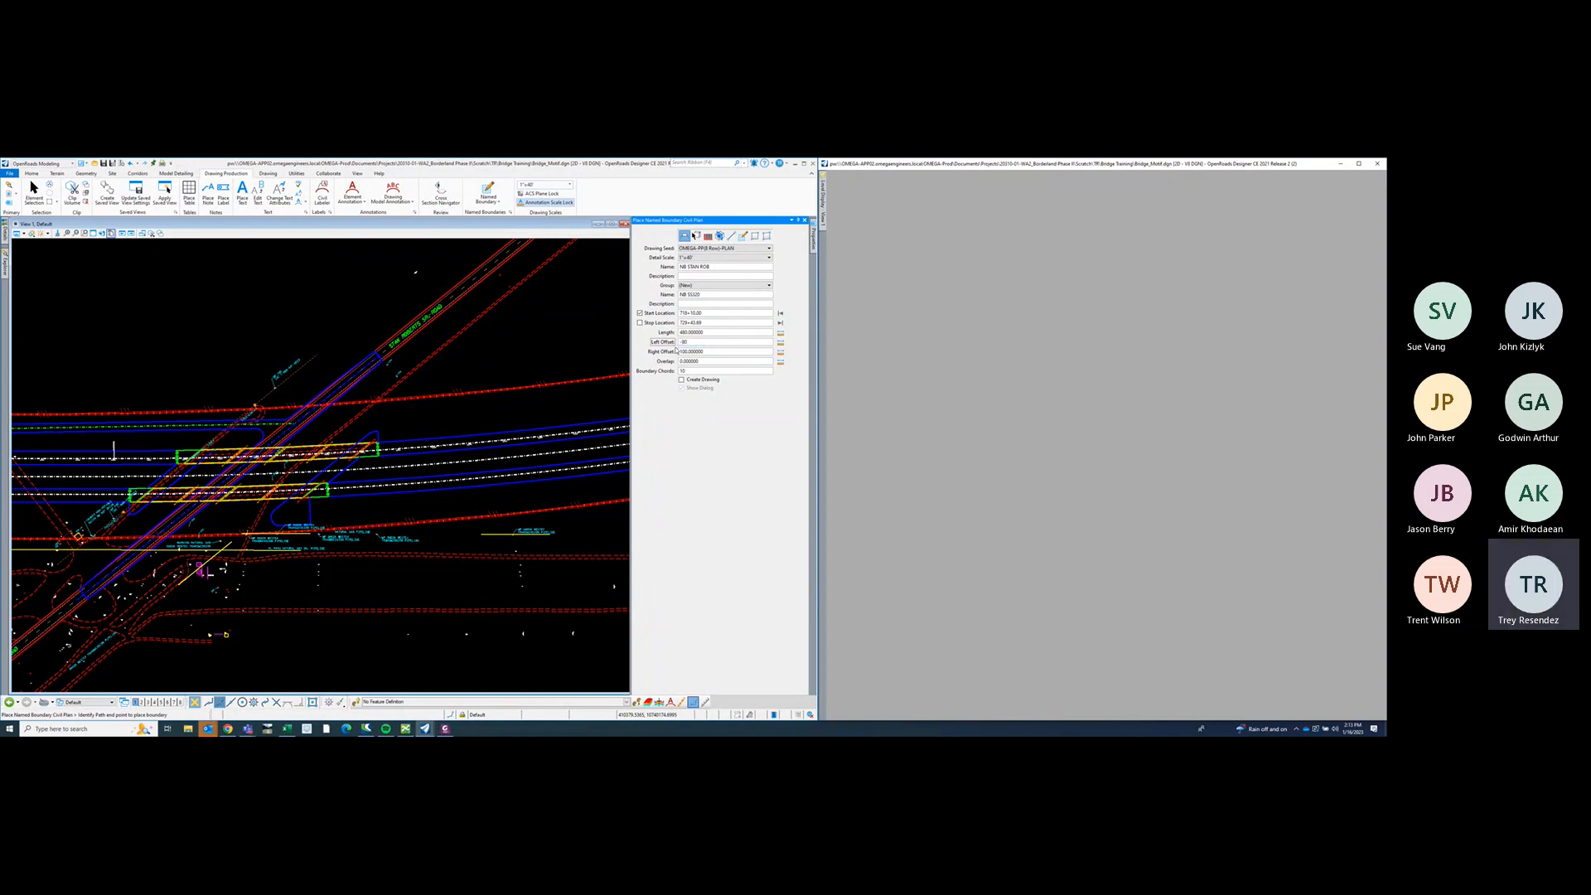
pyautogui.press('Tab')
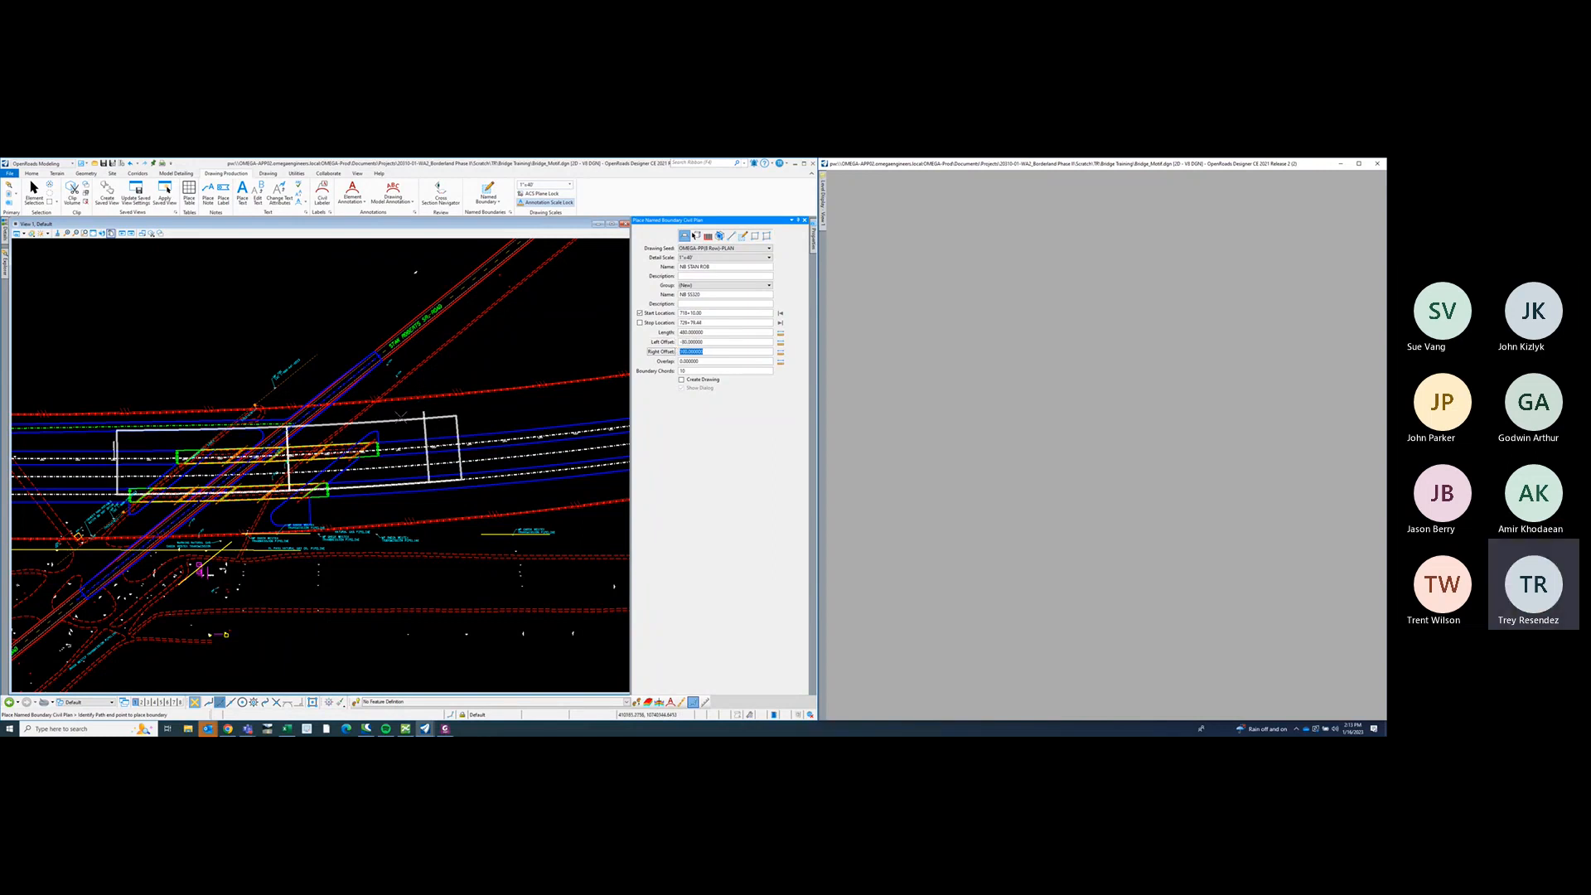
# - Set the named boundary's left offset to -120
pyautogui.scroll(2, 402, 435)
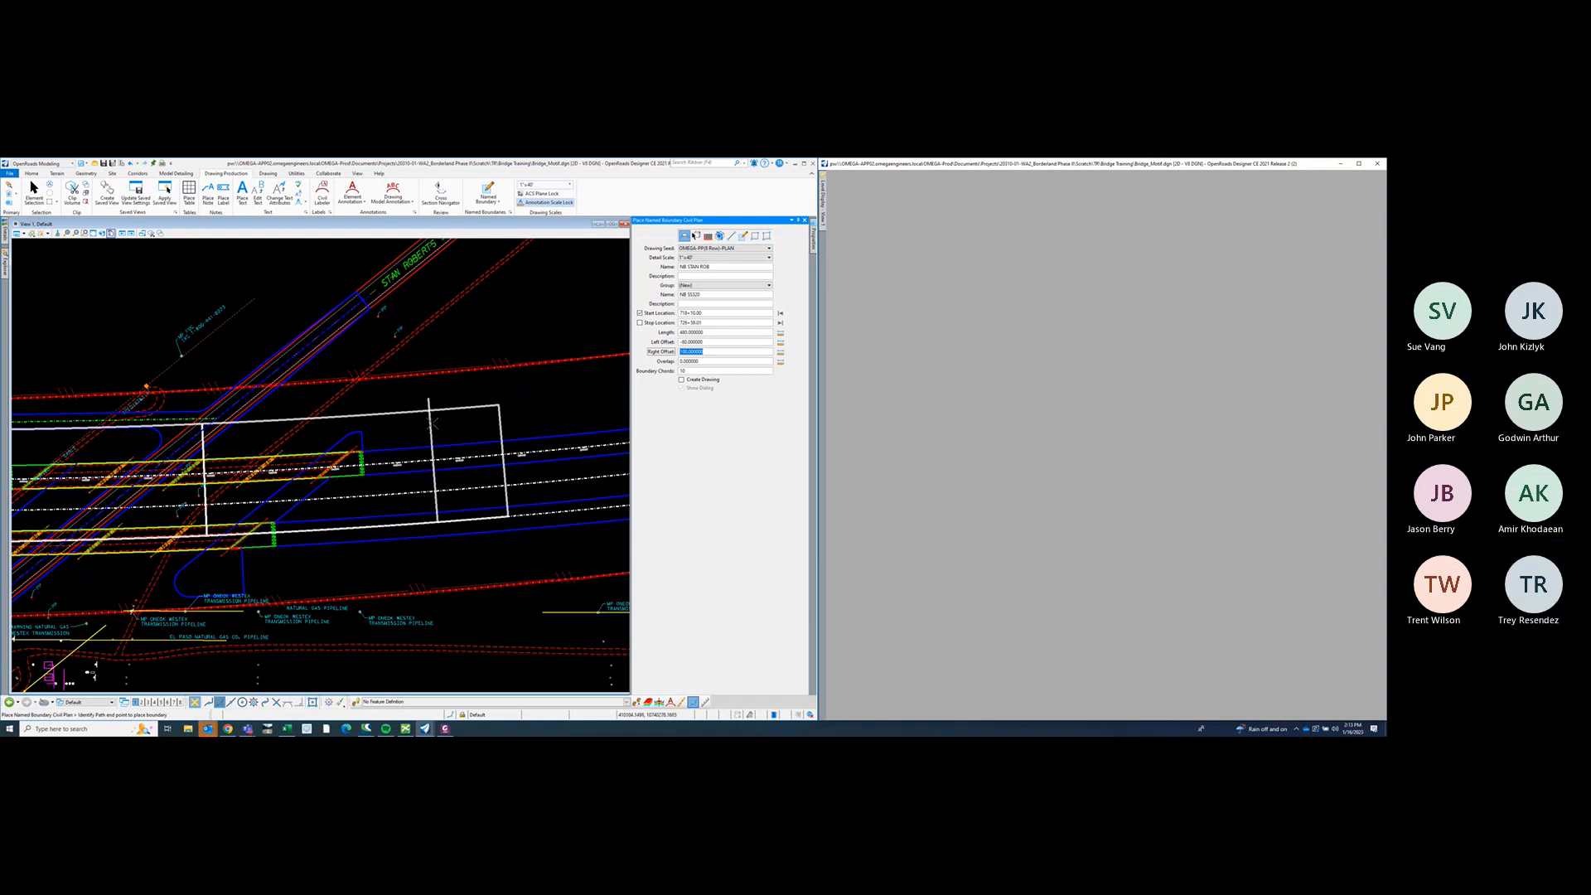
pyautogui.click(686, 341)
pyautogui.write('-120')
pyautogui.press('Tab')
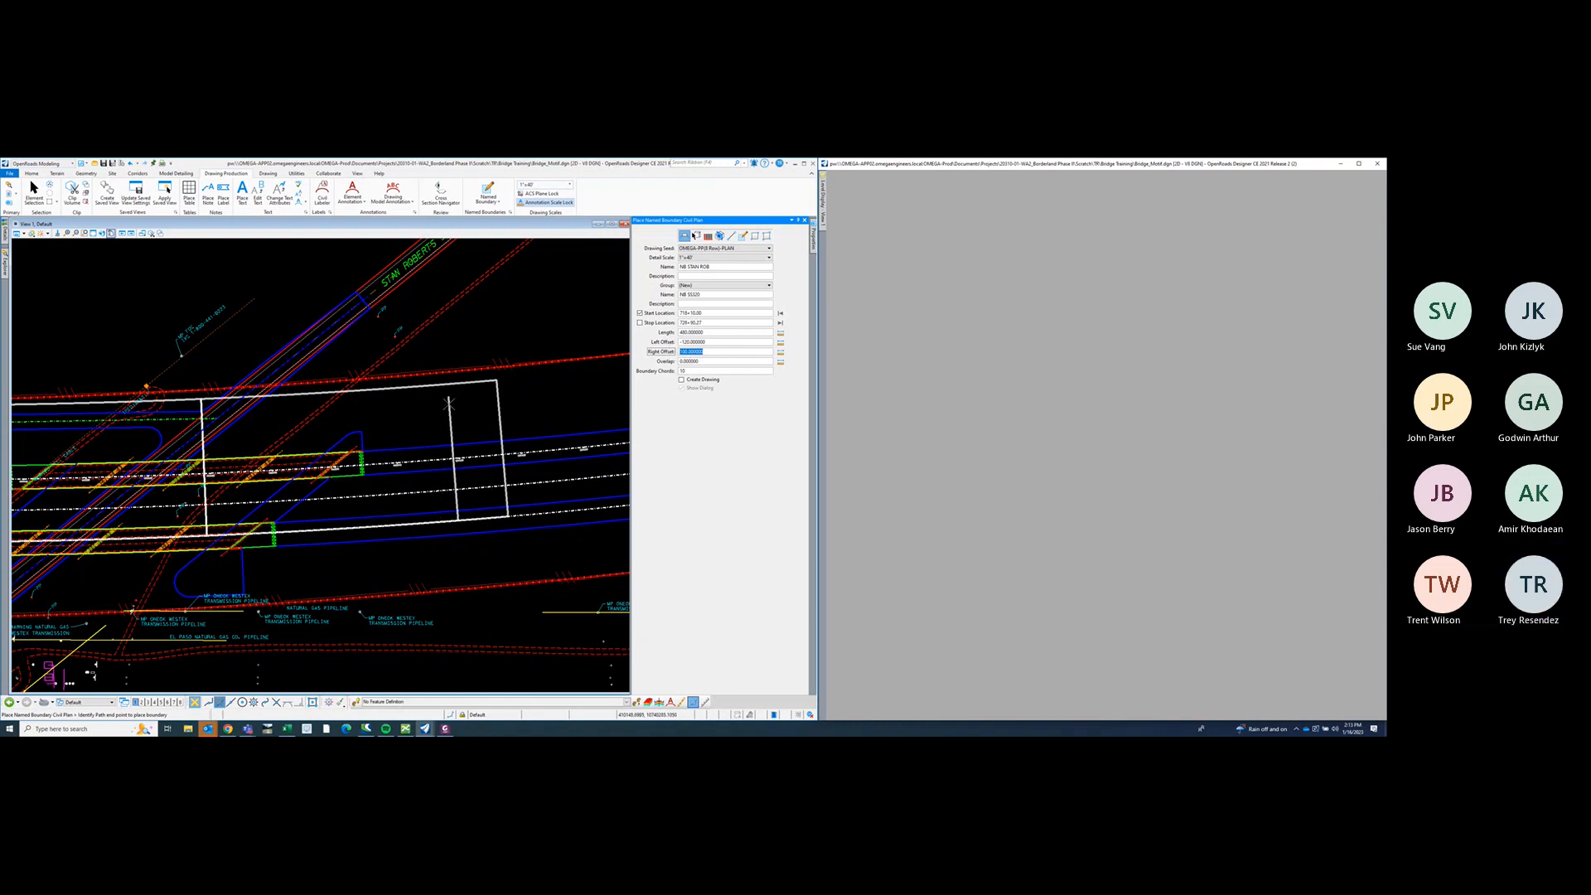
# - Set the named boundary's right offset to 120
pyautogui.write('120')
pyautogui.press('Tab')
pyautogui.scroll(-1, 458, 411)
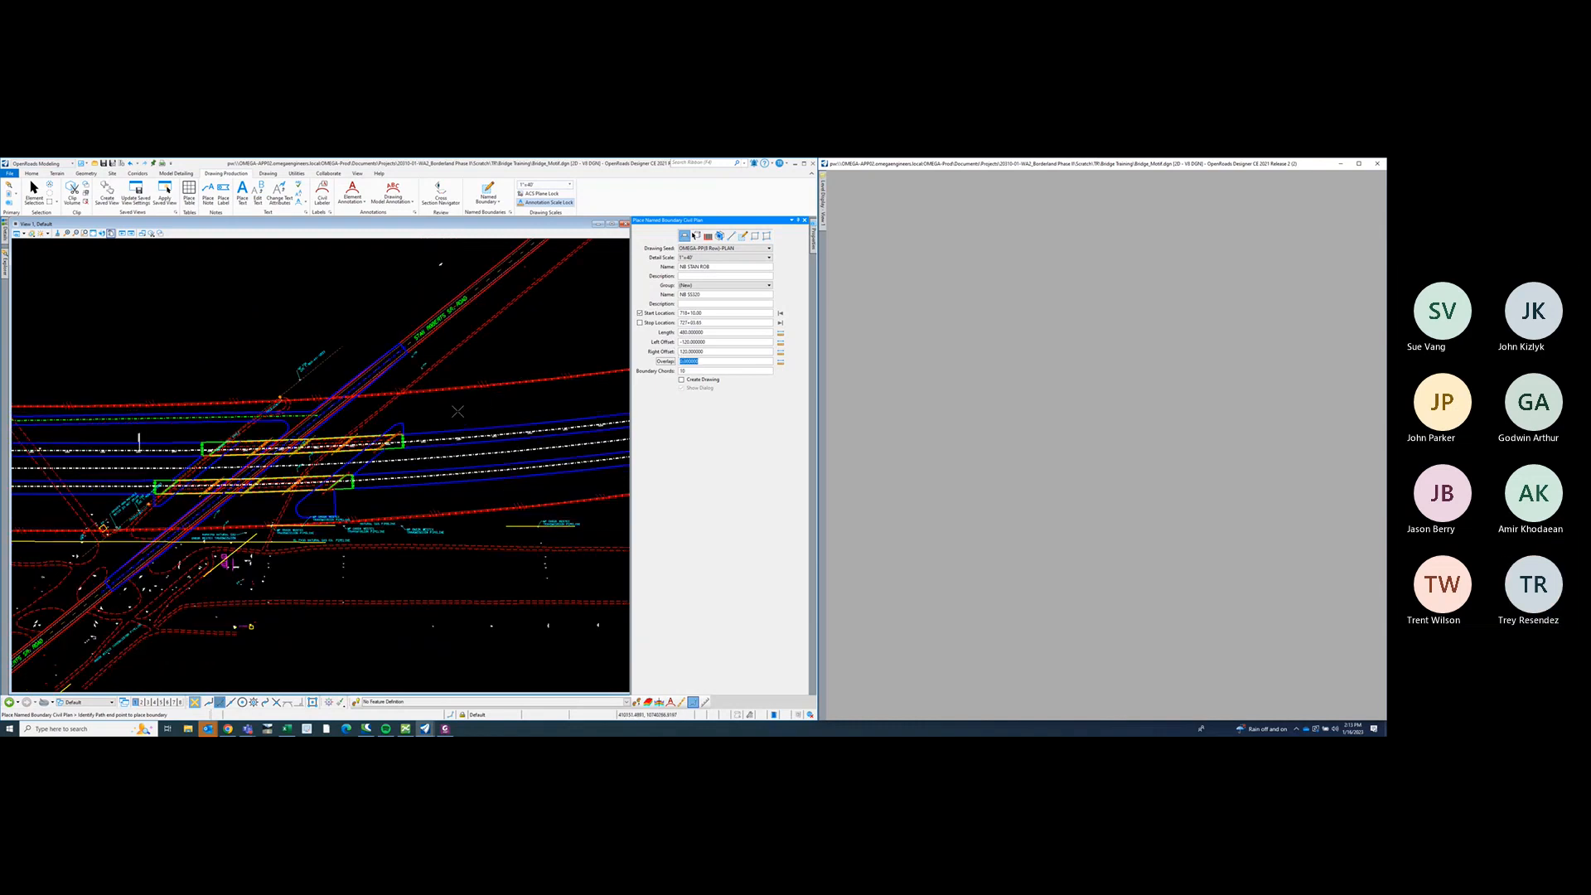
# - Set the named boundary's left offset to -100 and its right offset to 100
pyautogui.click(672, 342)
pyautogui.write('-100')
pyautogui.press('Tab')
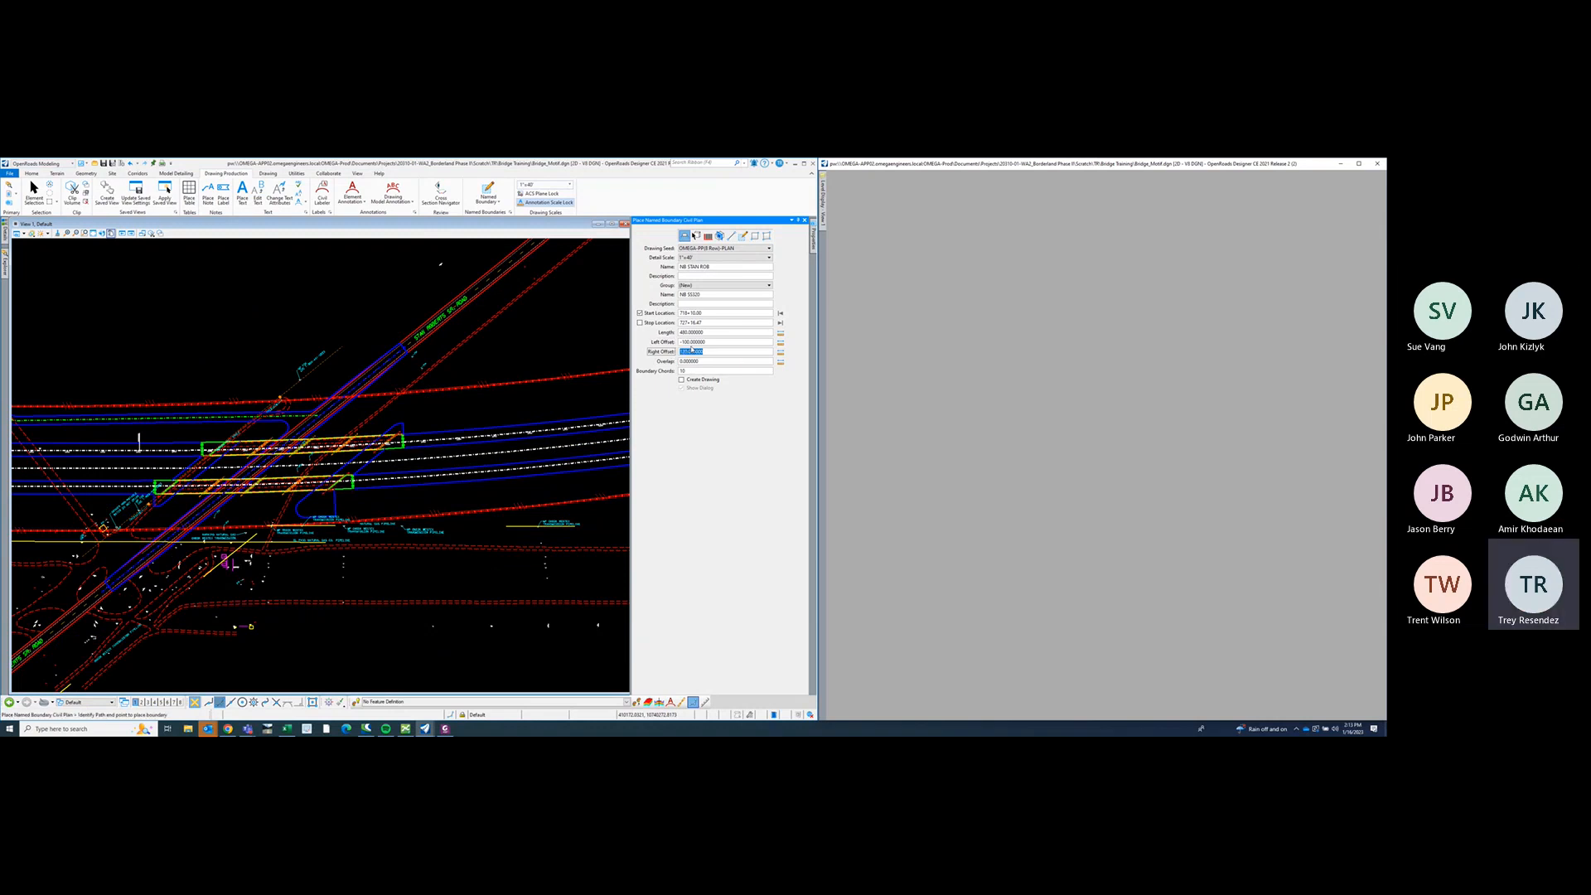
pyautogui.write('80.')
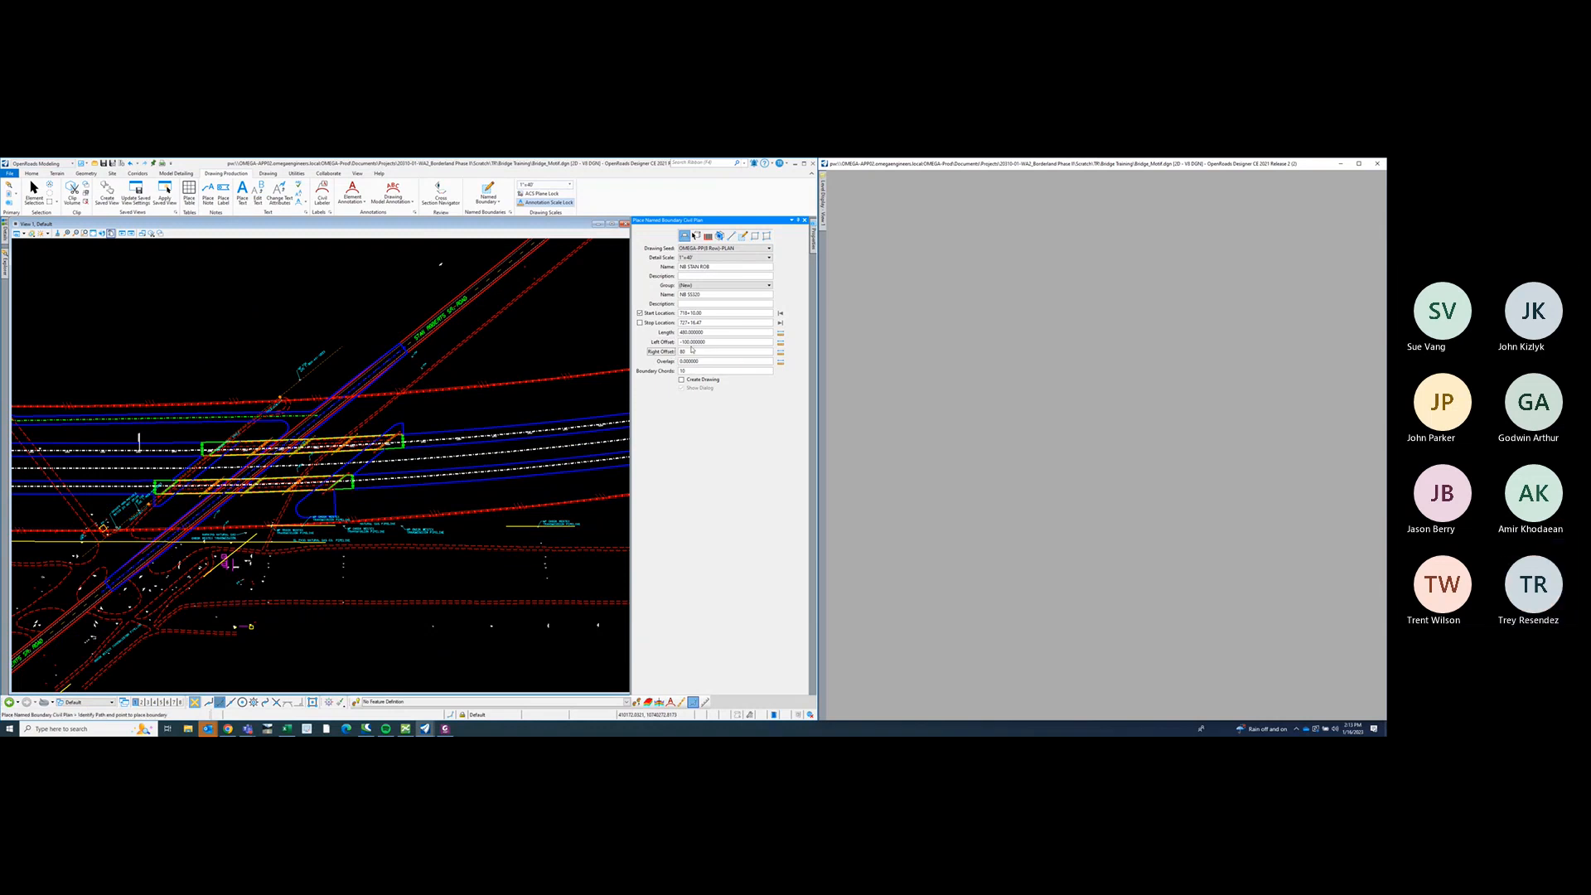
pyautogui.write('00')
pyautogui.press('Tab')
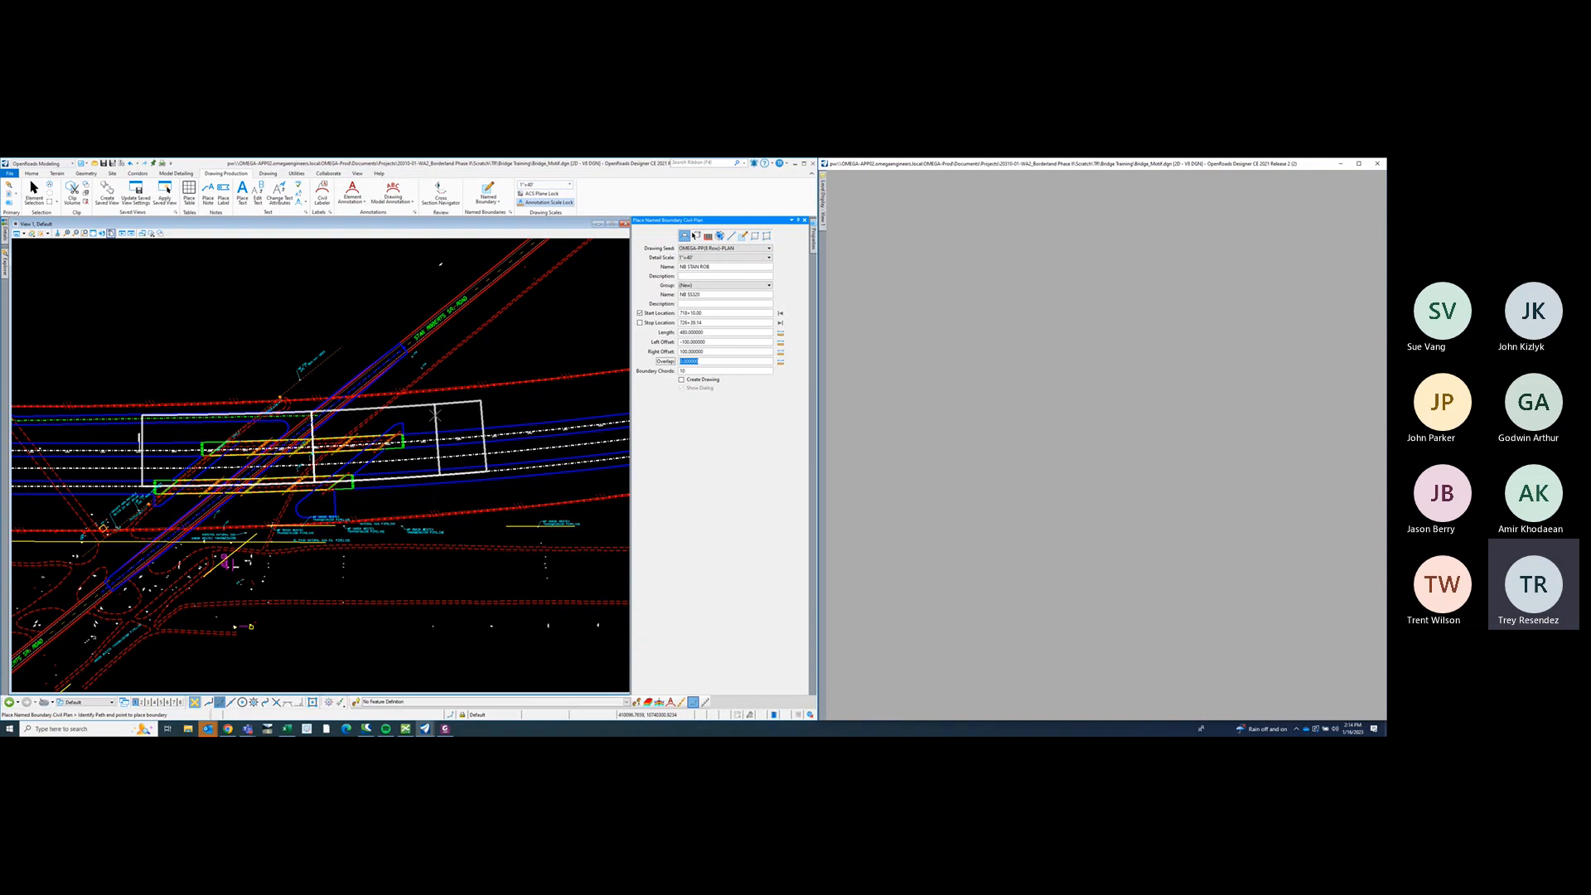
# - Fix the boundary's end point on the alignment past the bridge and accept placement of the plan named boundaries
pyautogui.click(436, 414)
pyautogui.click(430, 422)
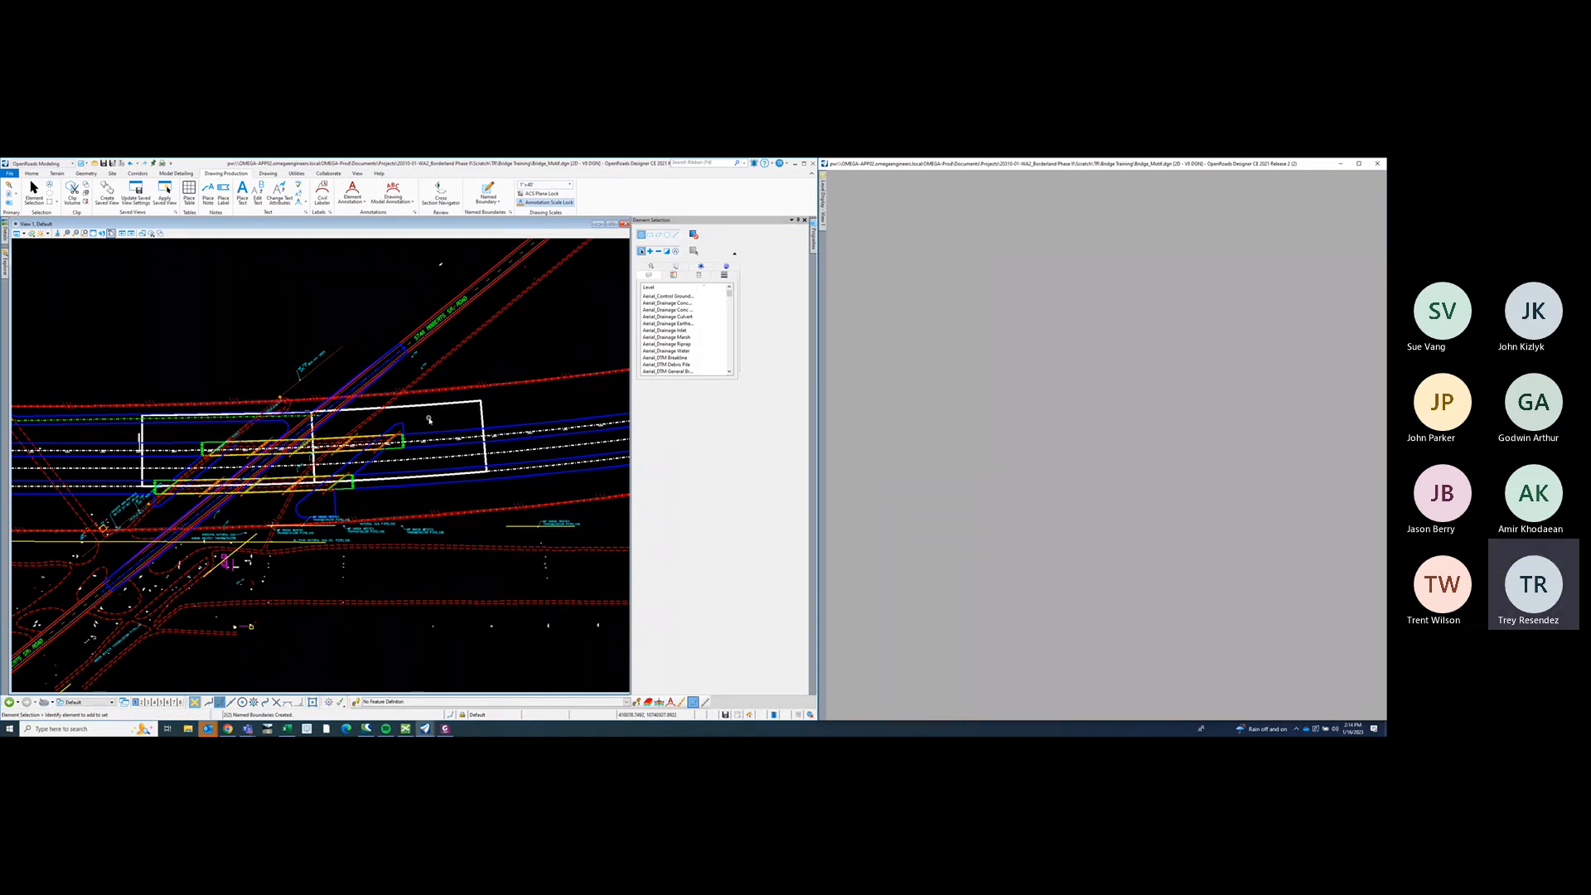
pyautogui.moveTo(519, 411)
pyautogui.mouseDown(button='middle')
pyautogui.moveTo(523, 388)
pyautogui.moveTo(533, 401)
pyautogui.mouseUp(button='middle')
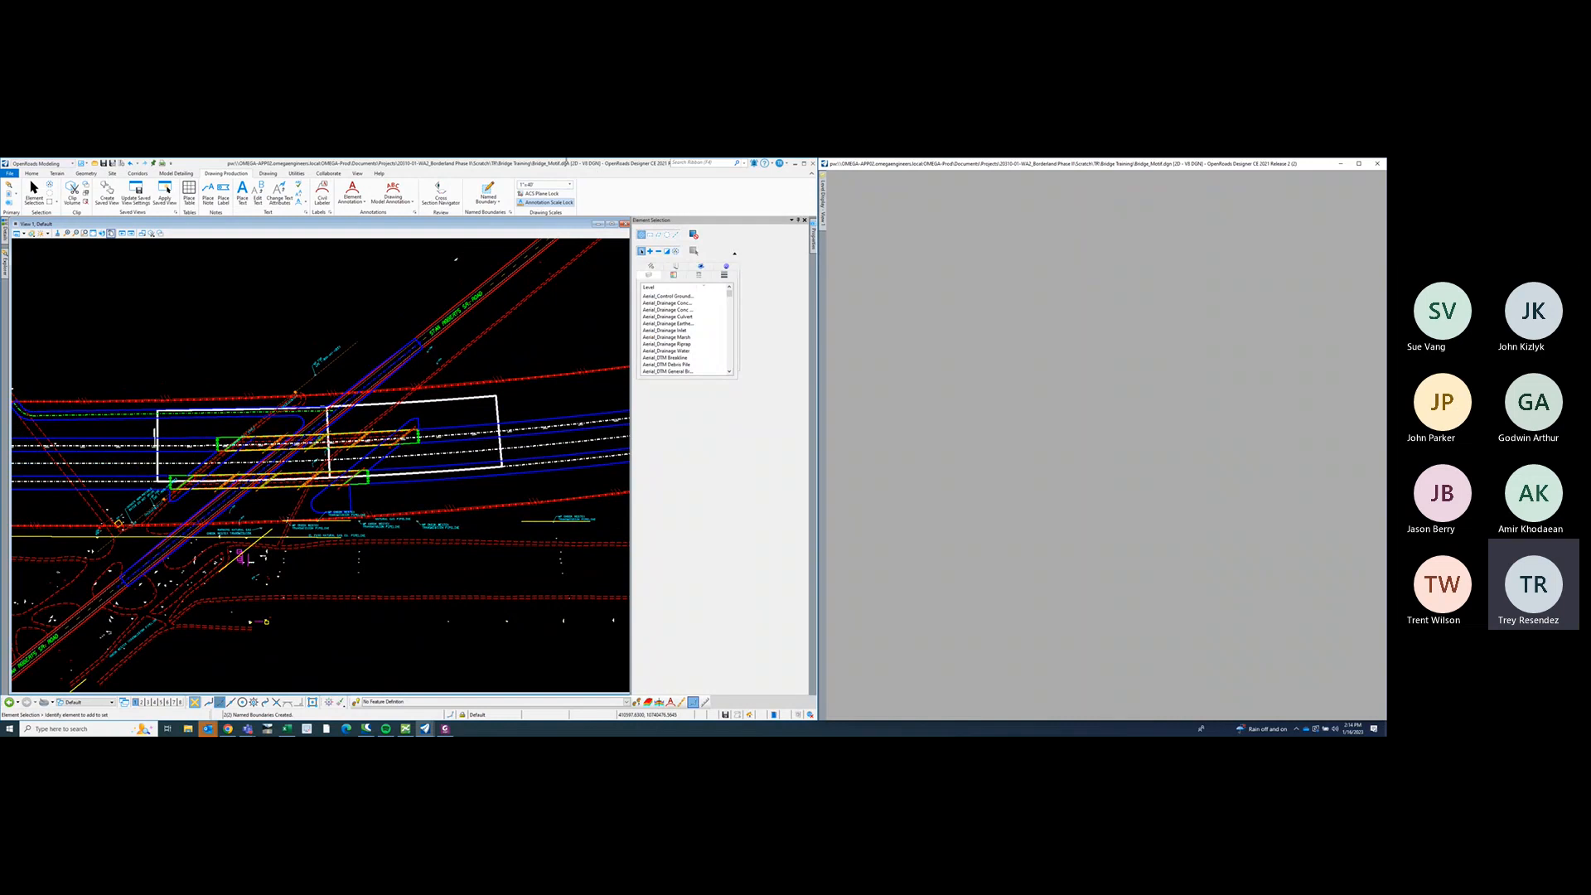
pyautogui.moveTo(562, 324); pyautogui.dragTo(524, 358, button='middle')
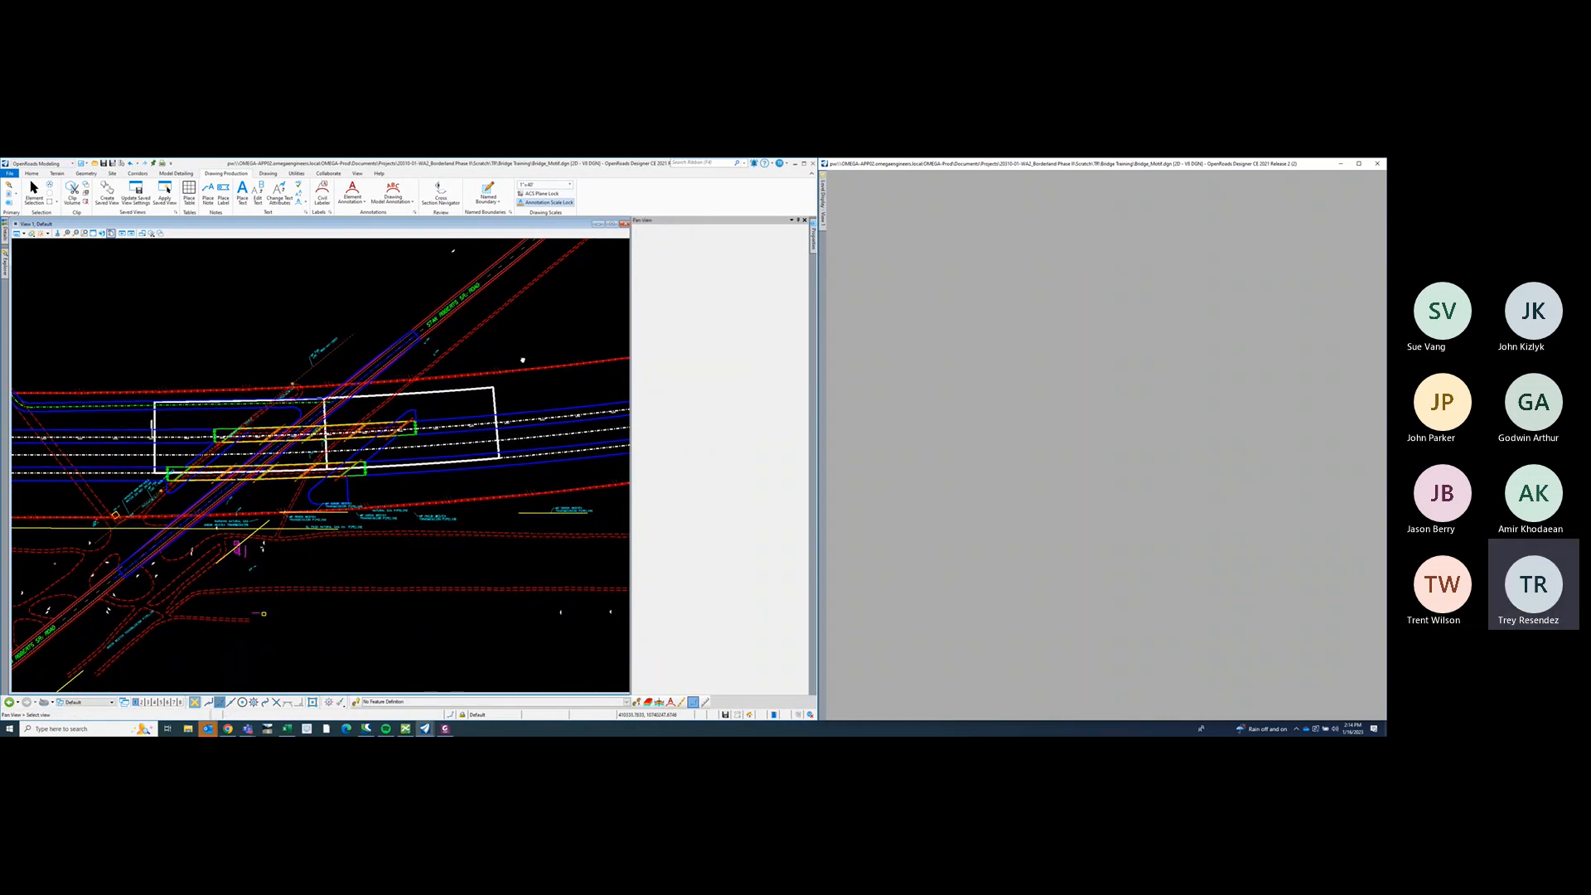
# - Open the profile model of the NB SS320 alignment in View 2
pyautogui.scroll(3, 443, 436)
pyautogui.moveTo(449, 436); pyautogui.dragTo(553, 446, button='middle')
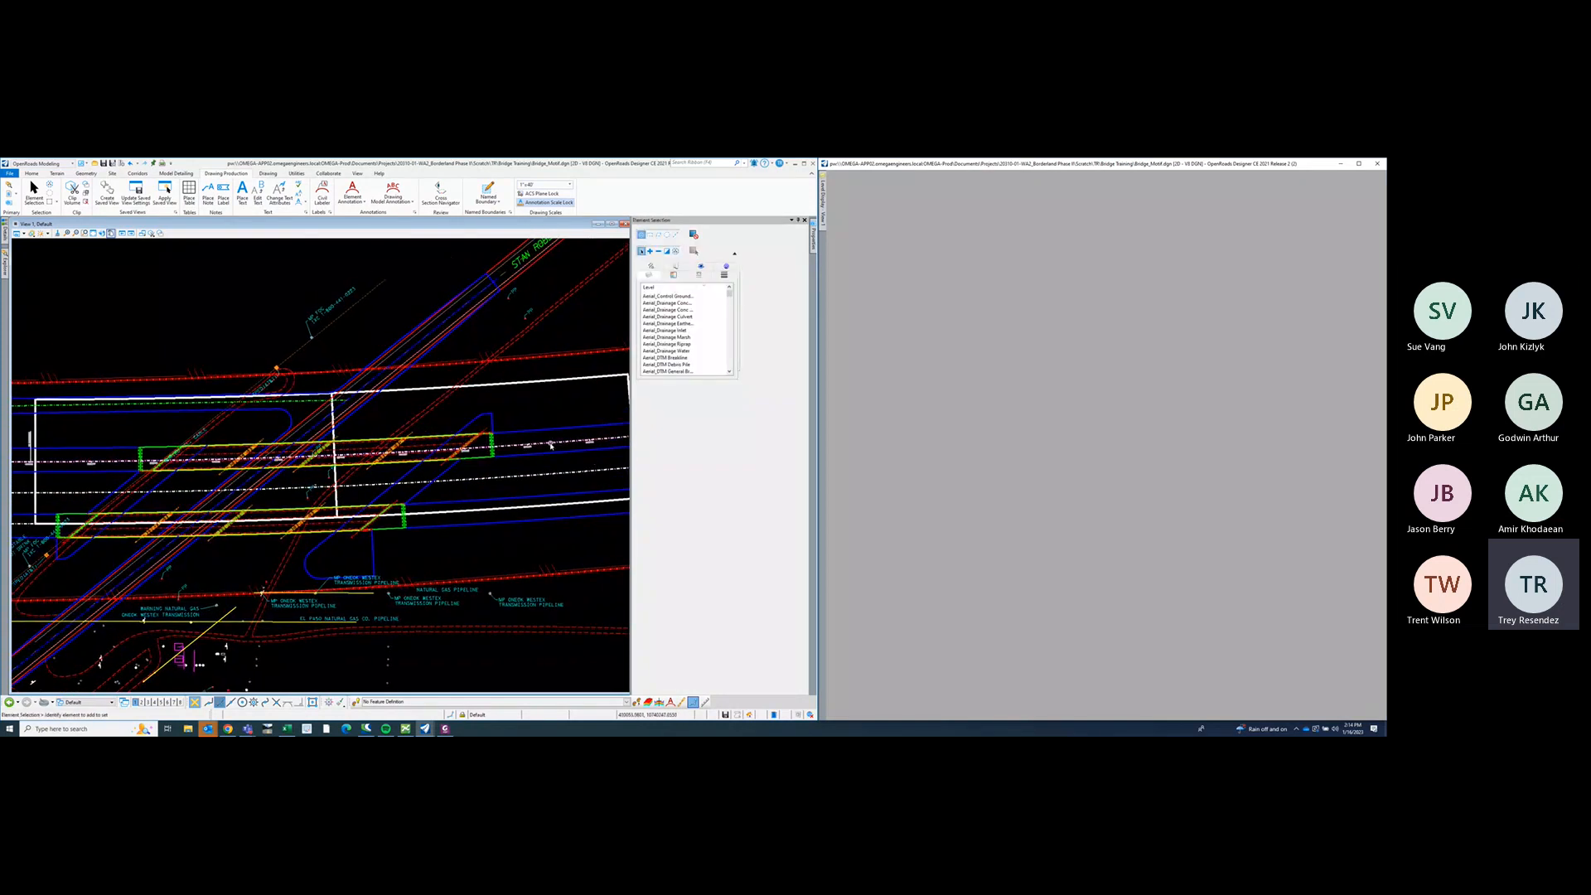
pyautogui.moveTo(557, 445)
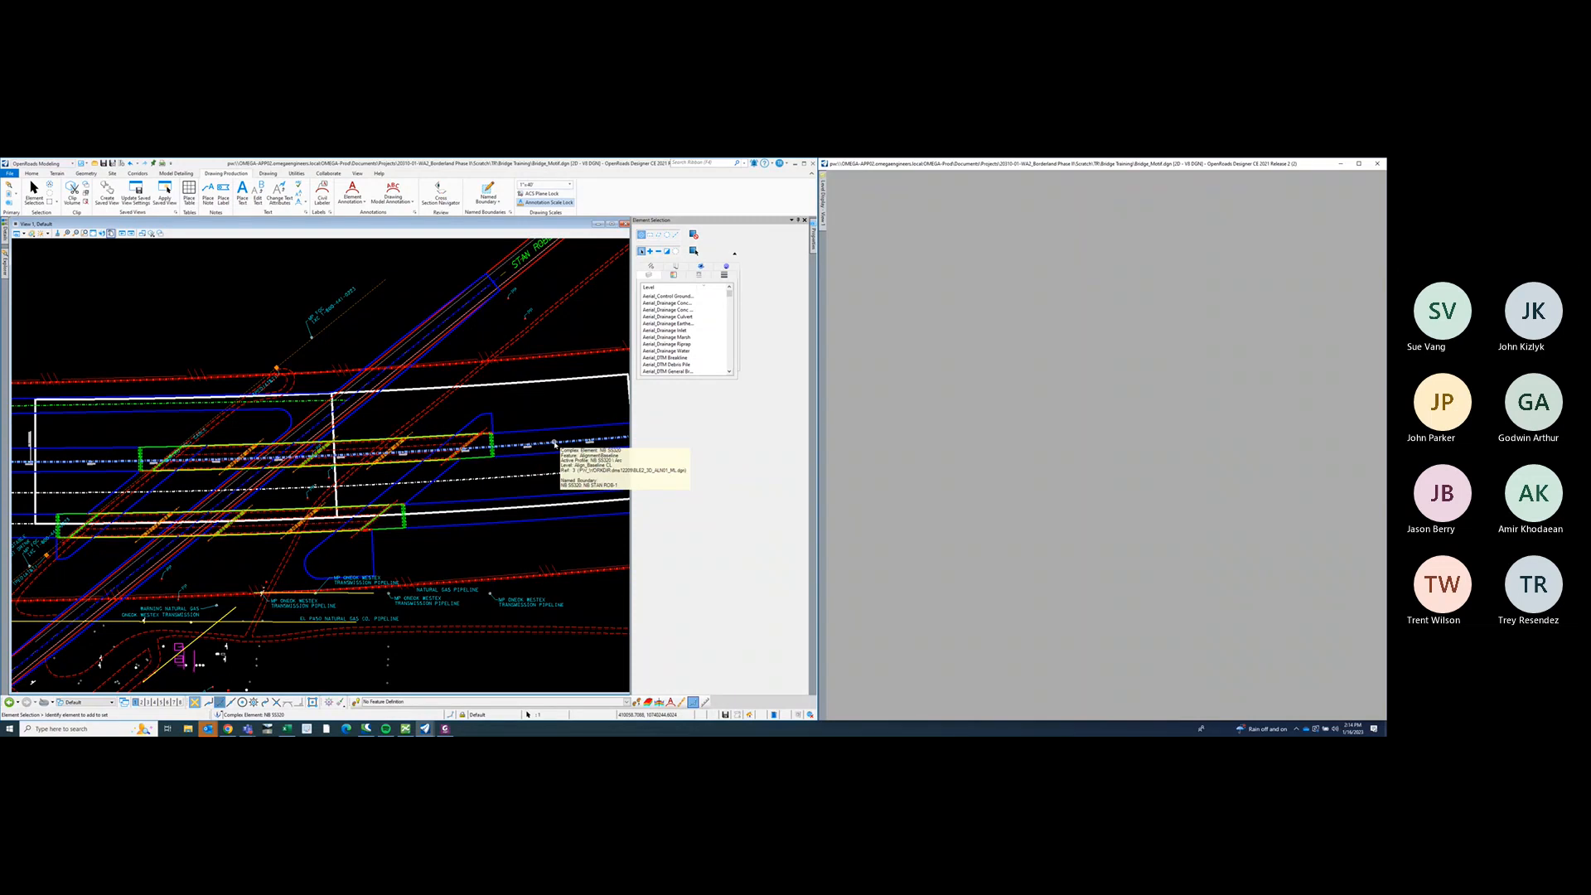
pyautogui.scroll(-2, 556, 445)
pyautogui.scroll(2, 544, 442)
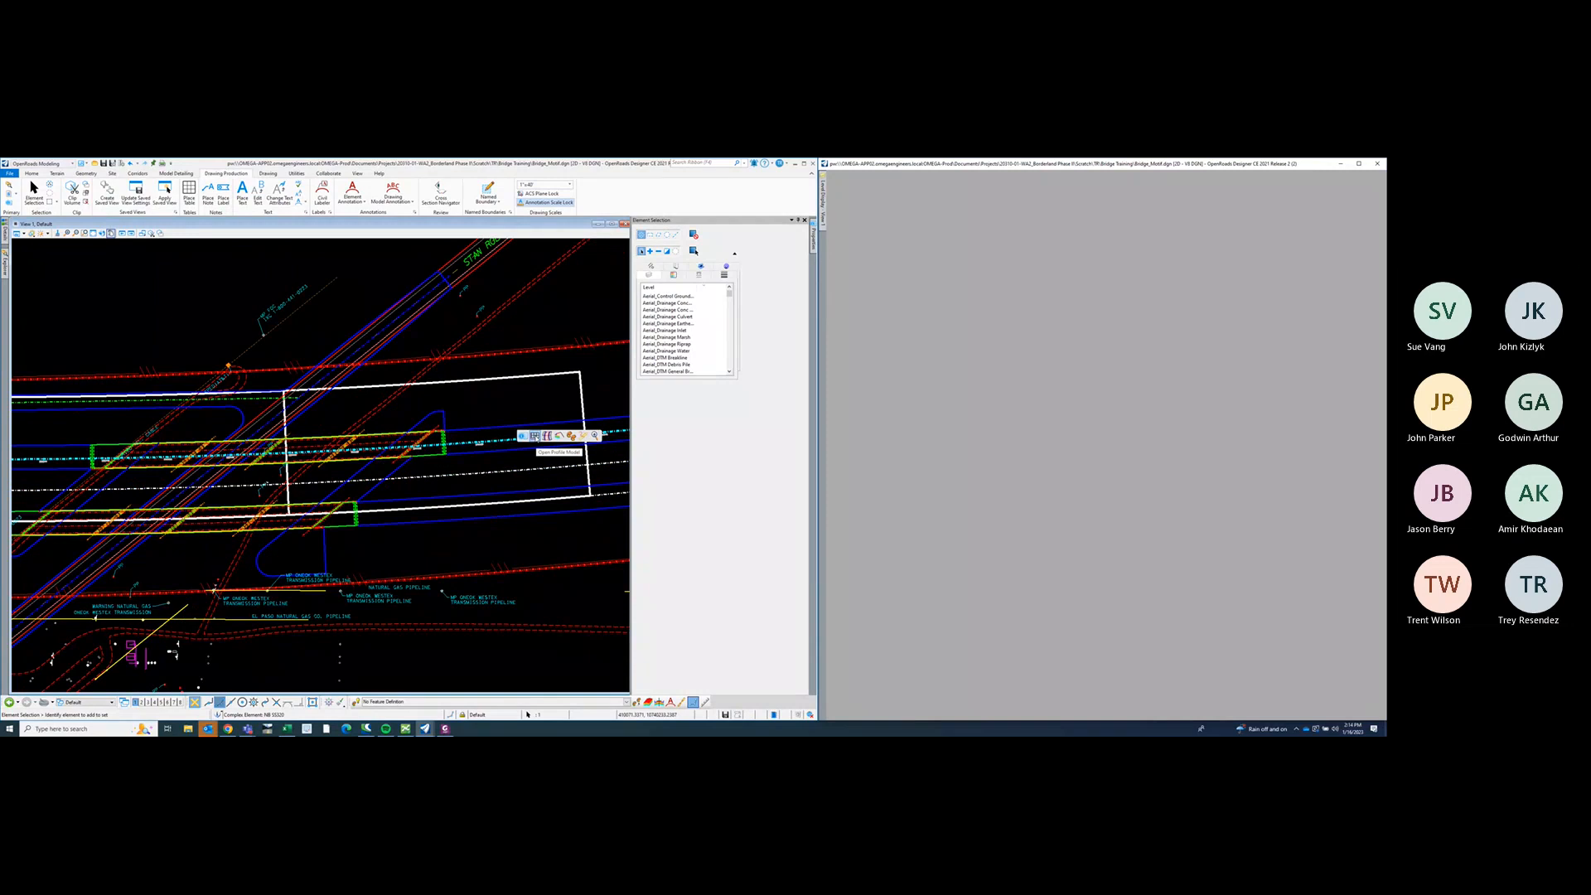
pyautogui.click(535, 438)
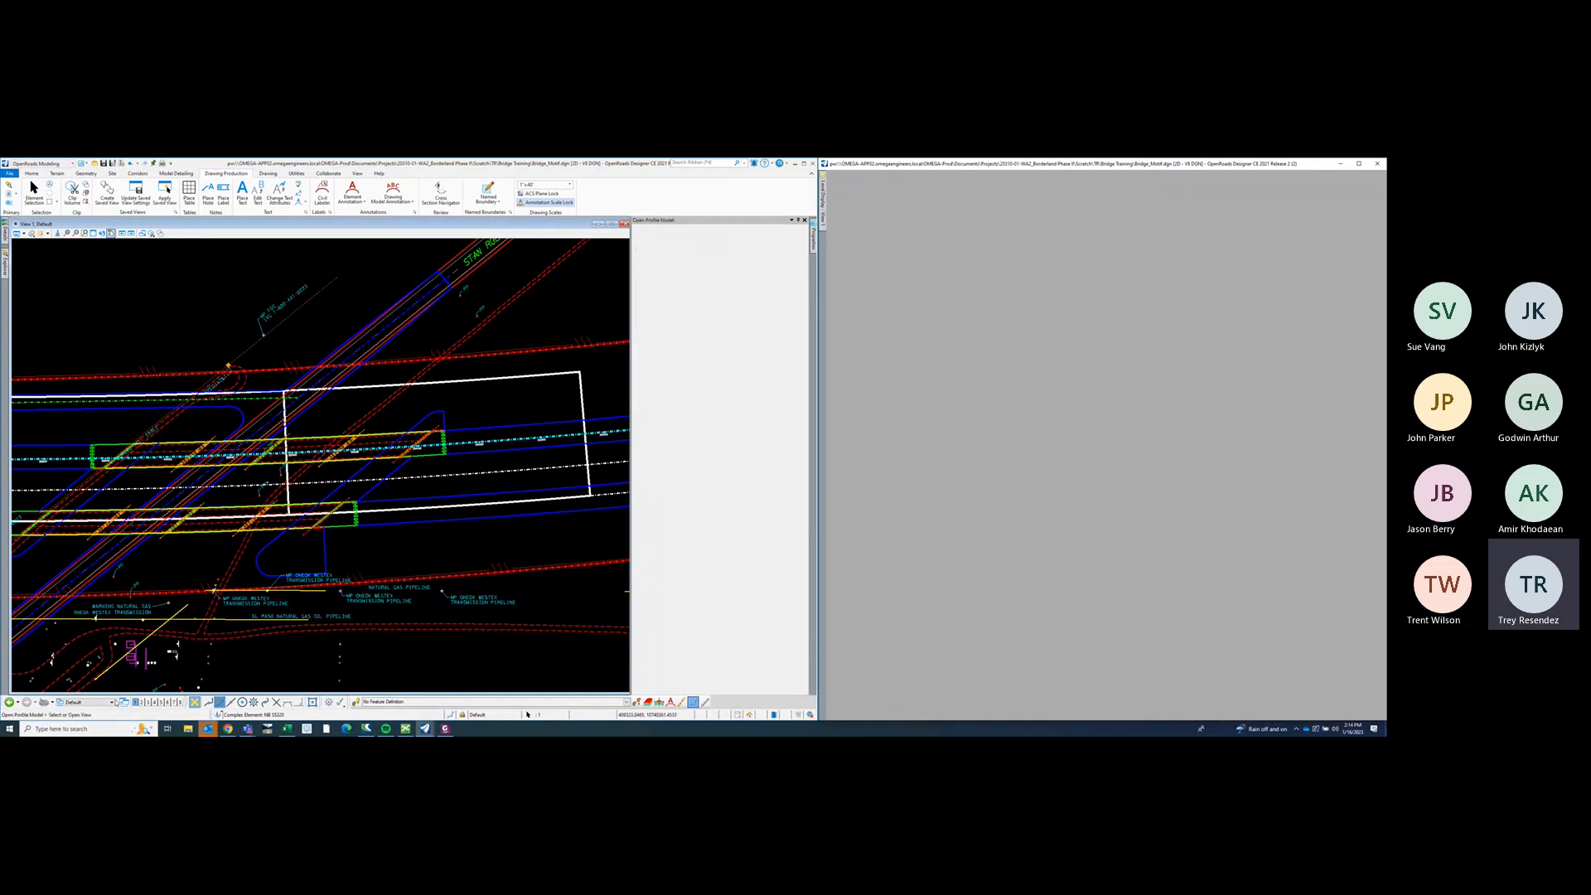
pyautogui.click(141, 702)
pyautogui.click(503, 414)
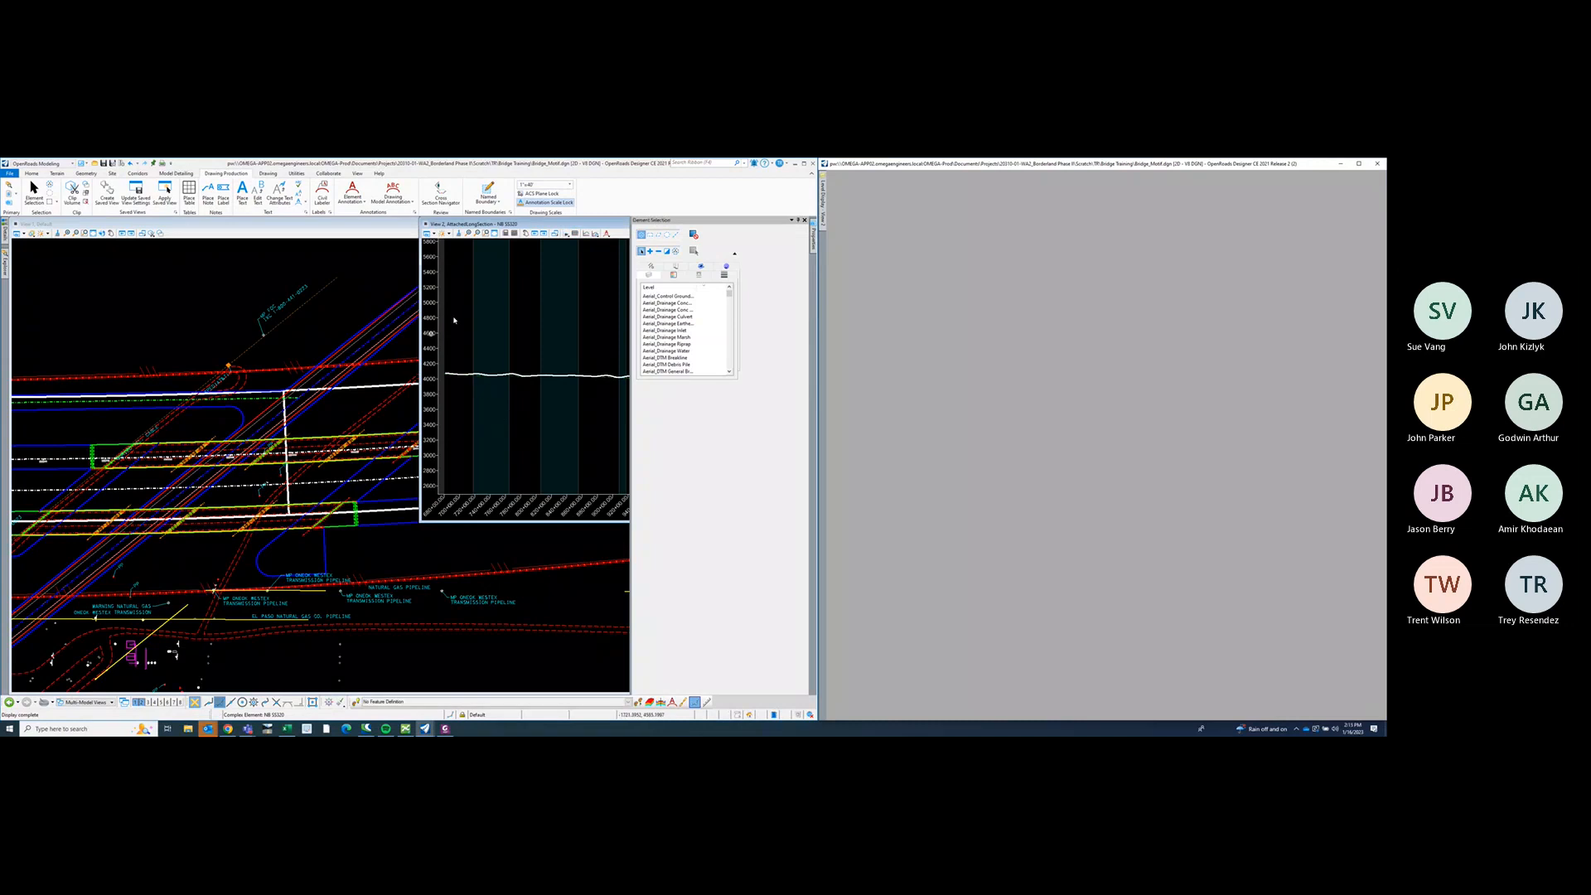
# - Reposition the profile view window below the bridge so the plan boundaries and the profile are both visible
pyautogui.moveTo(537, 225); pyautogui.dragTo(185, 478)
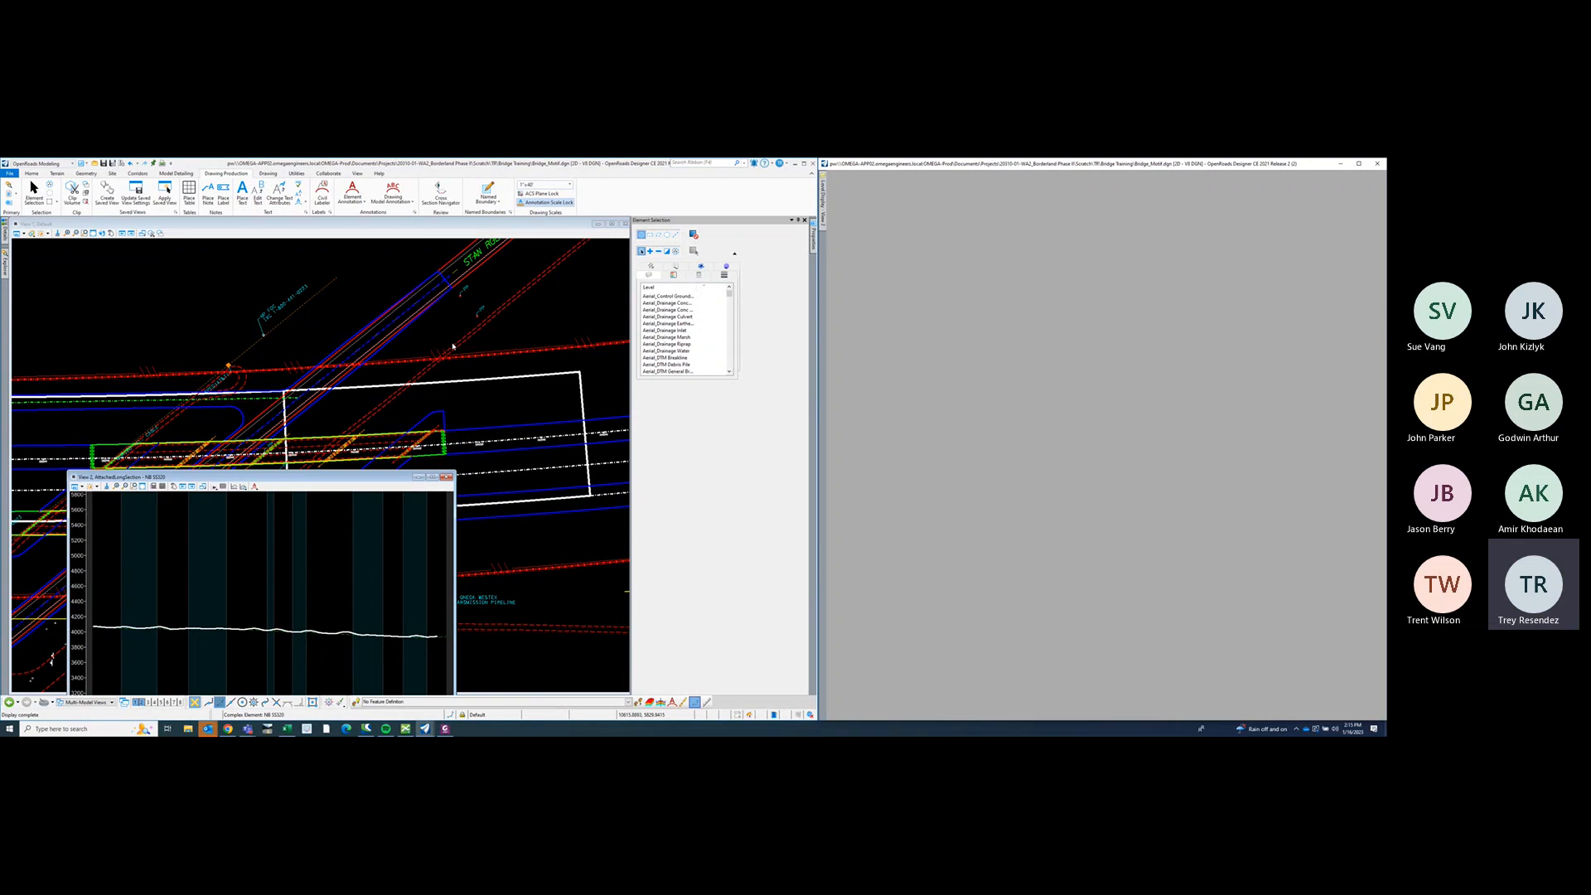
pyautogui.scroll(-3, 370, 265)
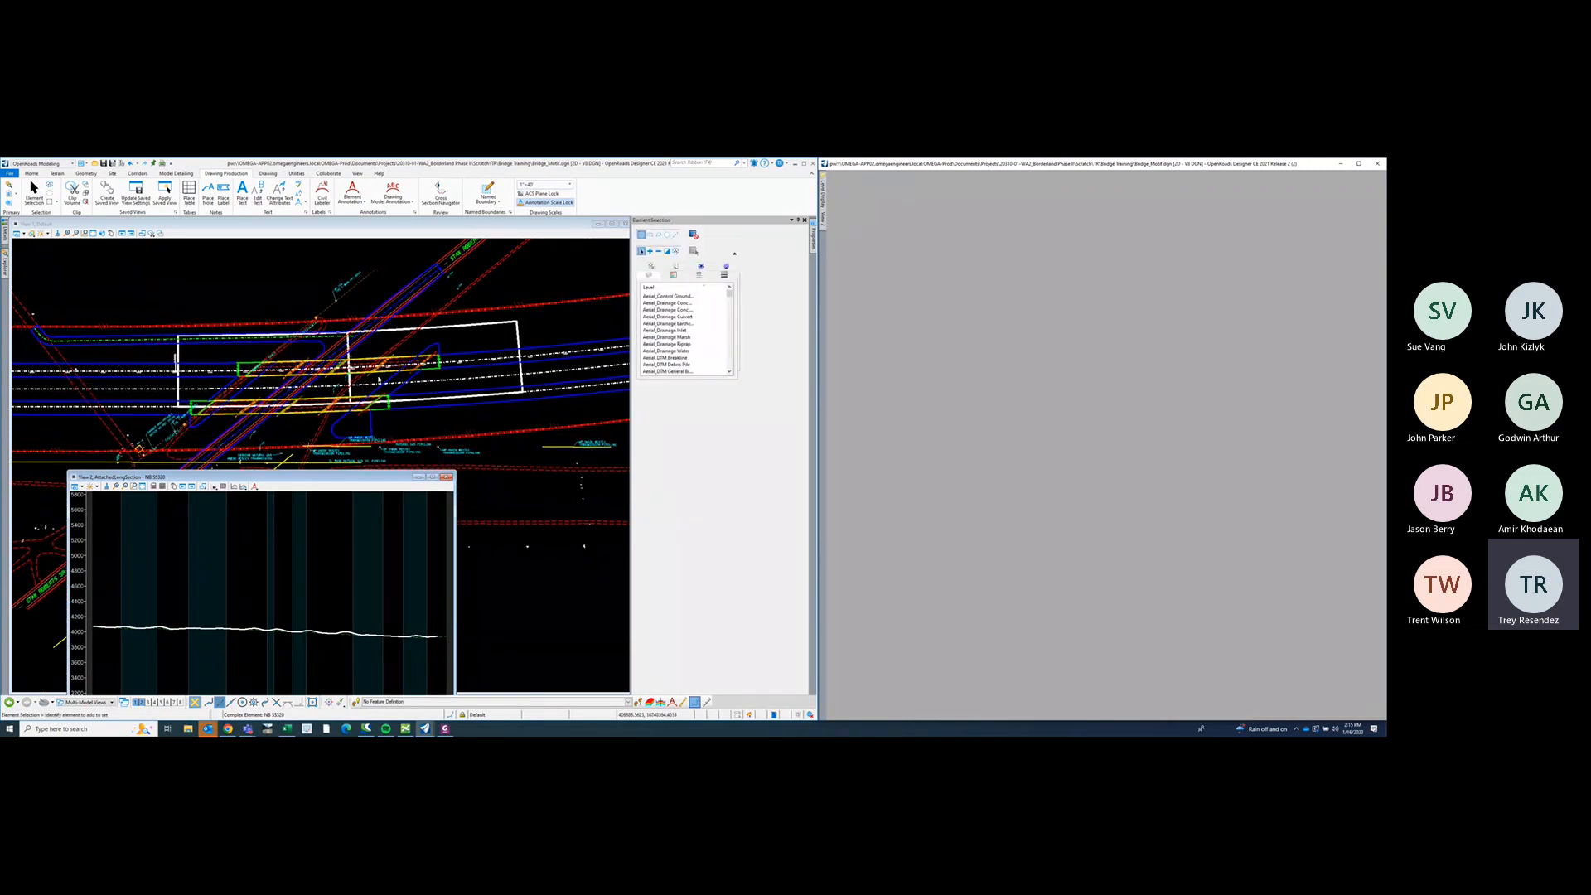
pyautogui.moveTo(229, 568); pyautogui.dragTo(236, 525, button='middle')
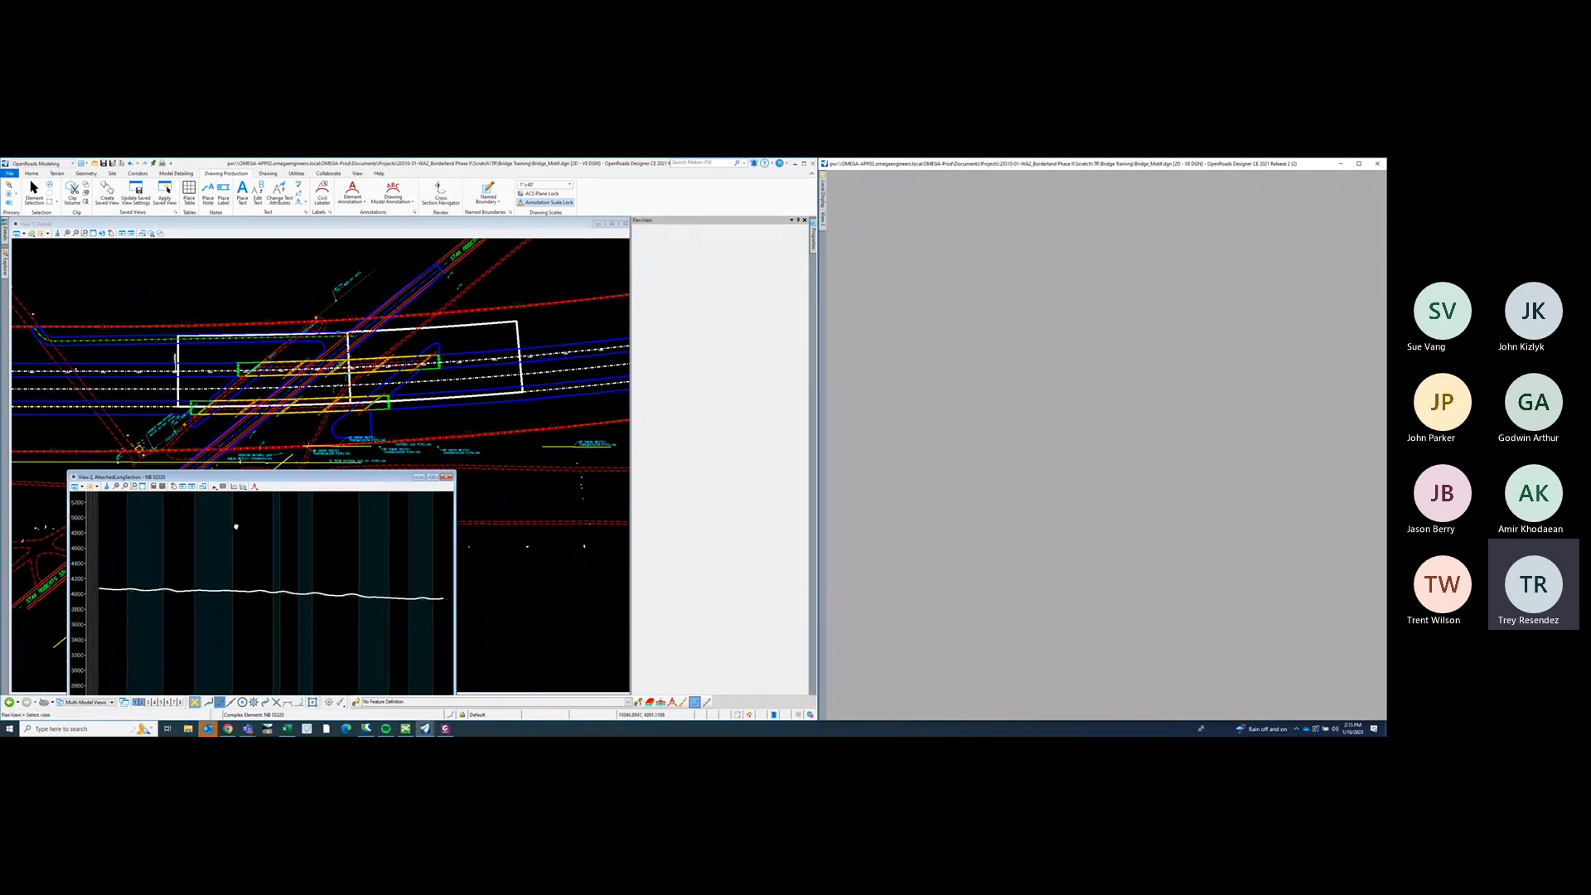
pyautogui.moveTo(290, 477); pyautogui.dragTo(328, 452)
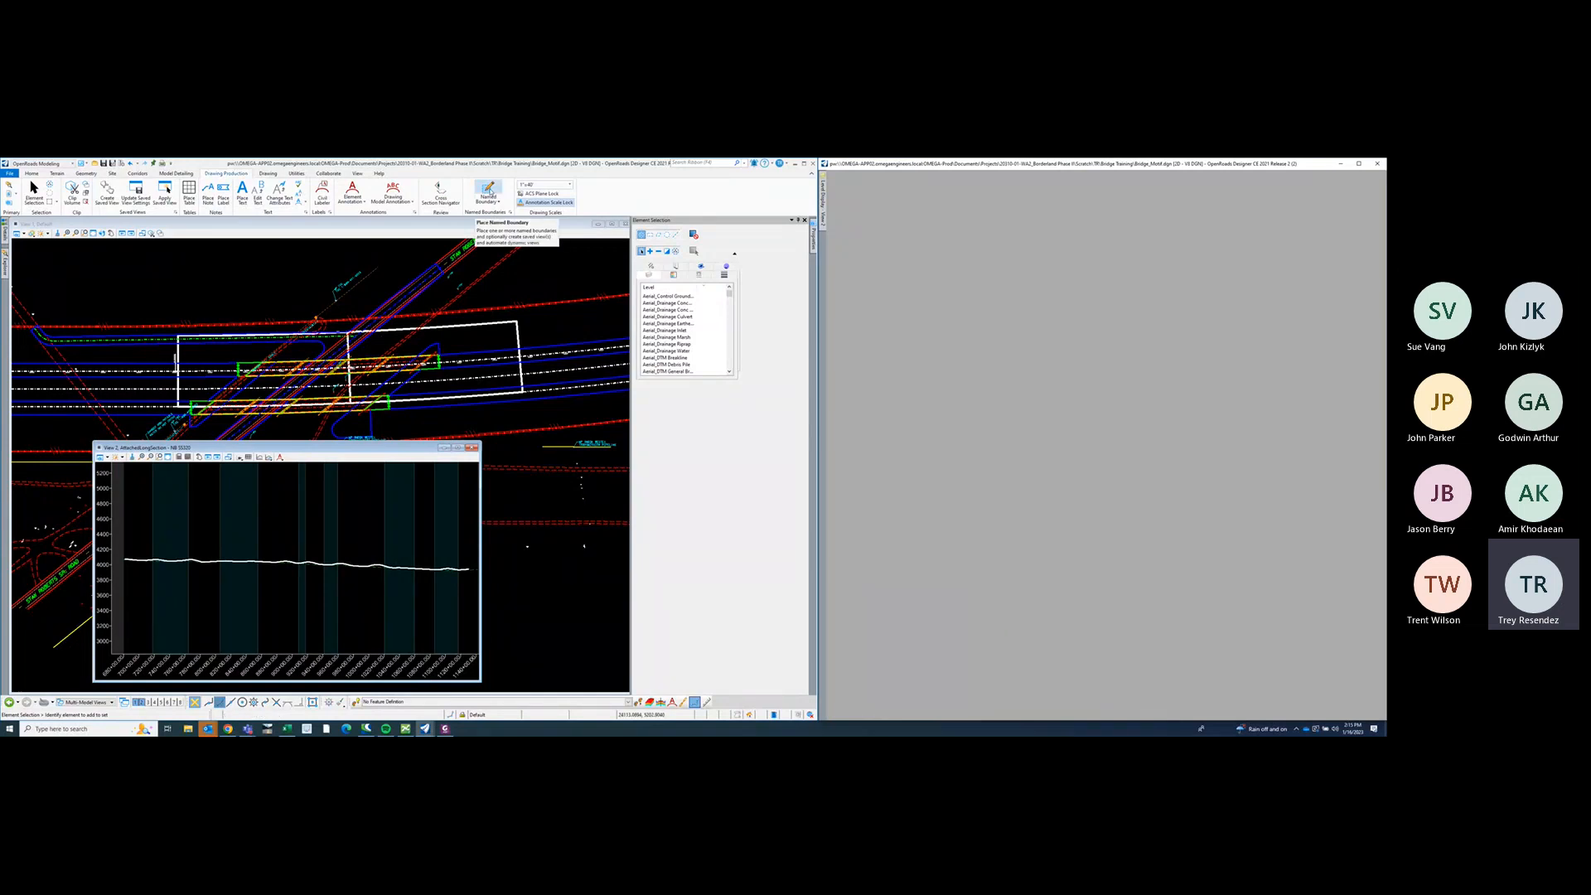
# - Start a Civil Profile named boundary and check the elevation view on the bridge layout PDF sheet
pyautogui.click(488, 188)
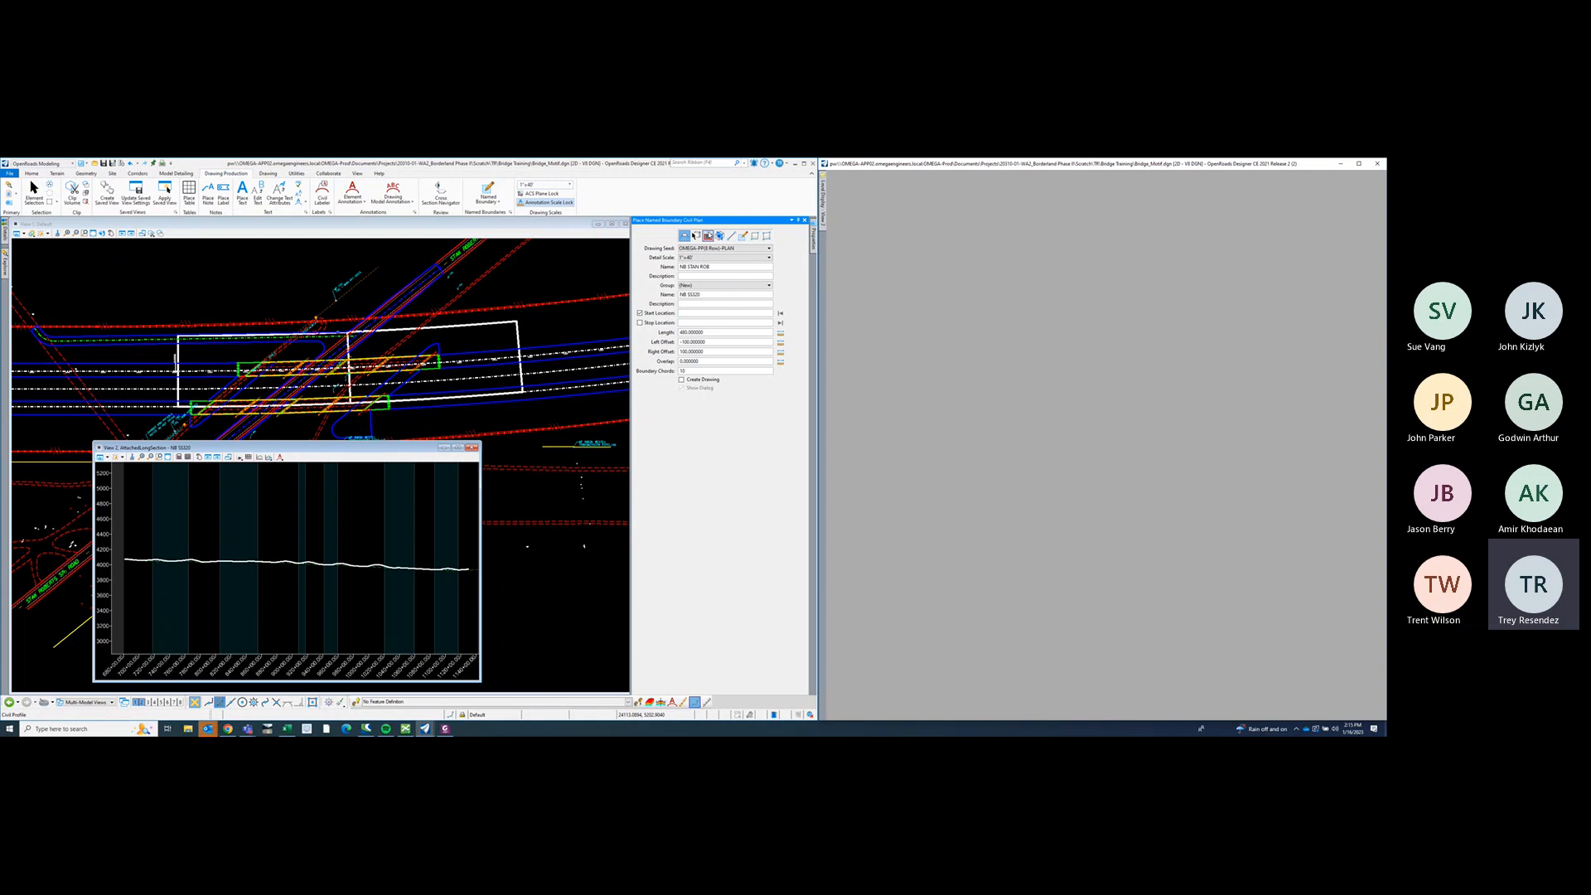
pyautogui.click(696, 236)
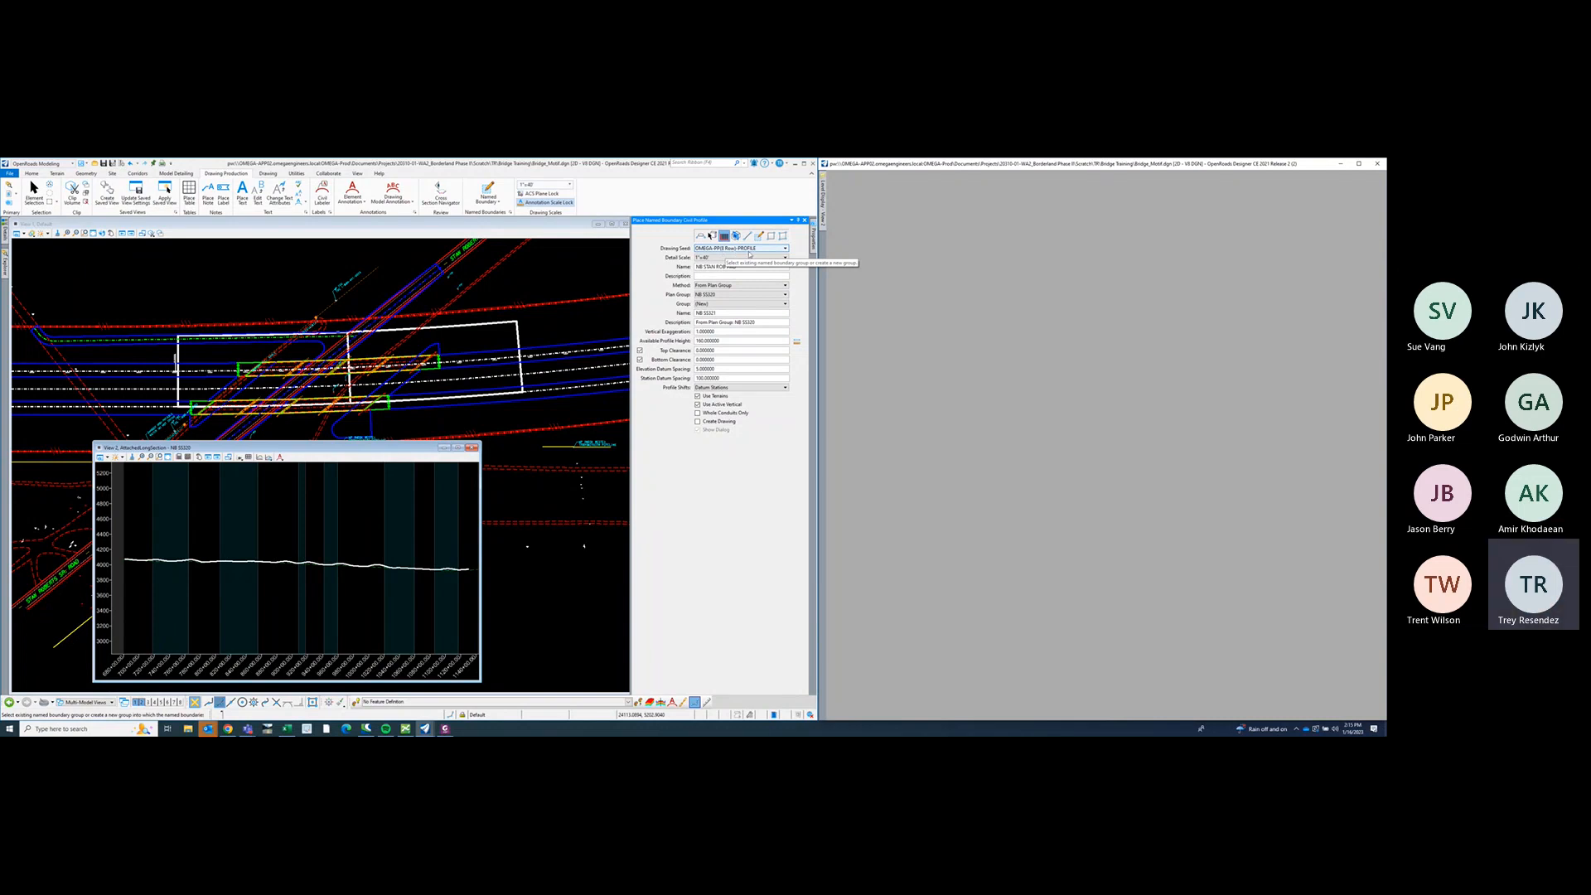
pyautogui.moveTo(1386, 240); pyautogui.dragTo(982, 197)
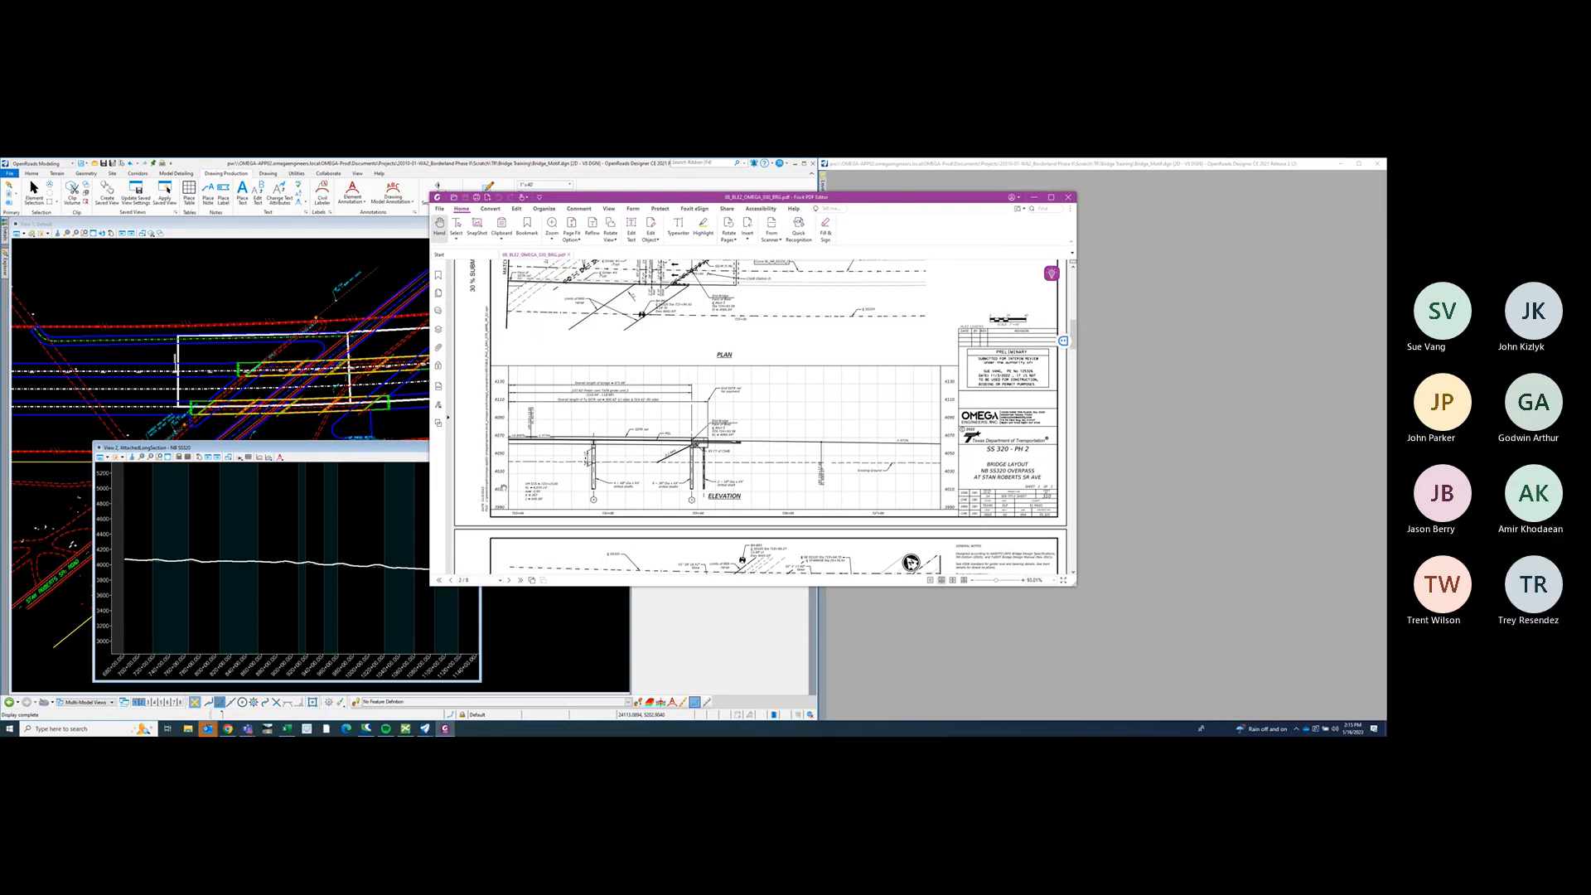
pyautogui.scroll(2, 501, 388)
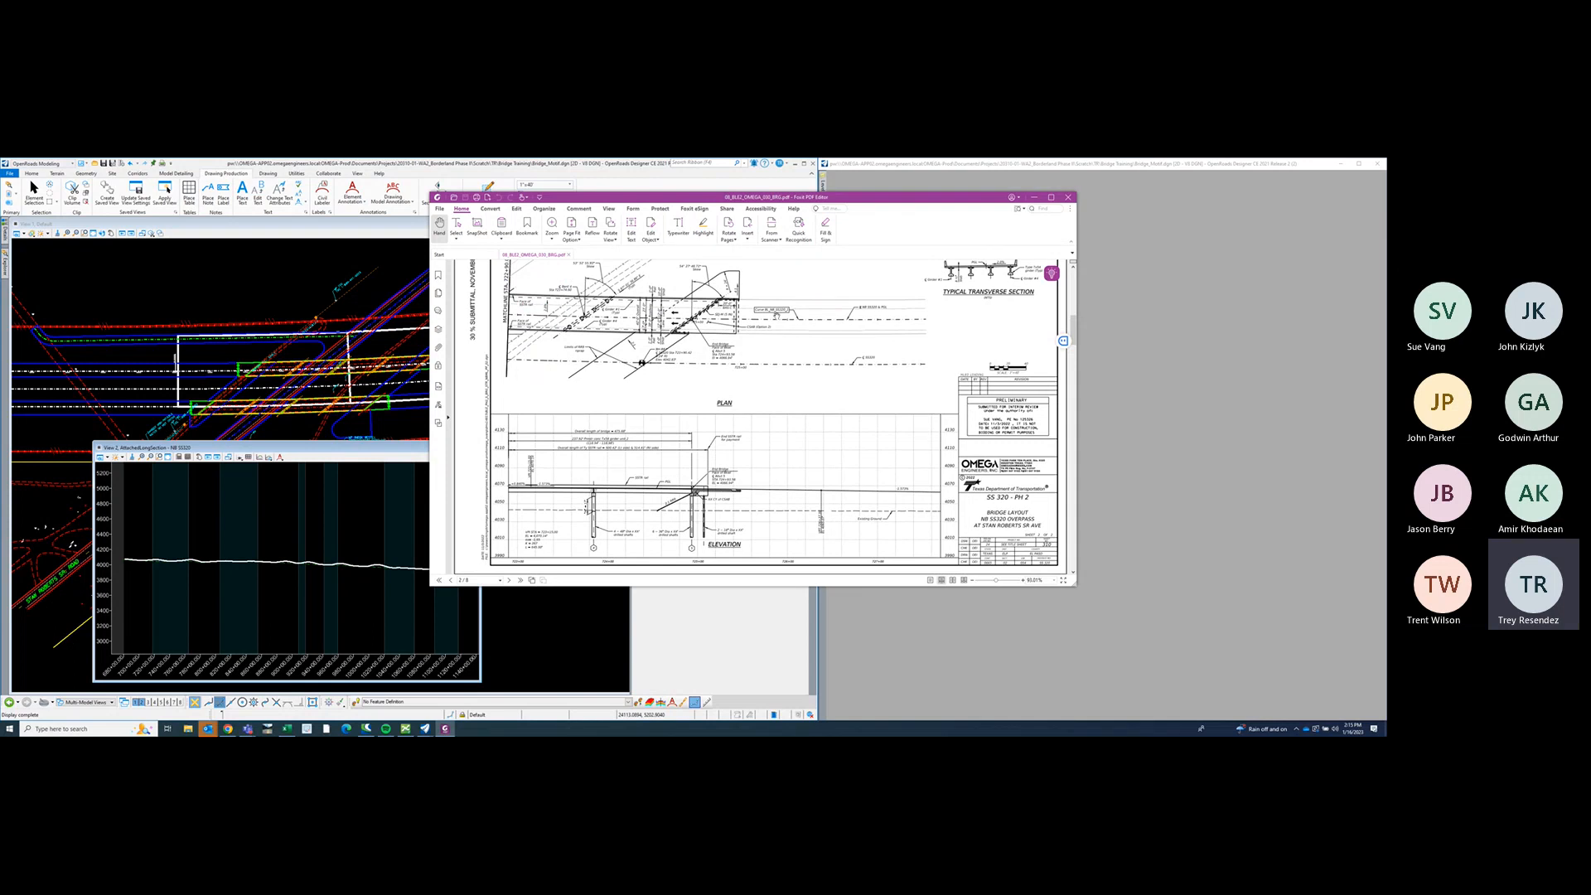
pyautogui.moveTo(872, 198); pyautogui.dragTo(1386, 174)
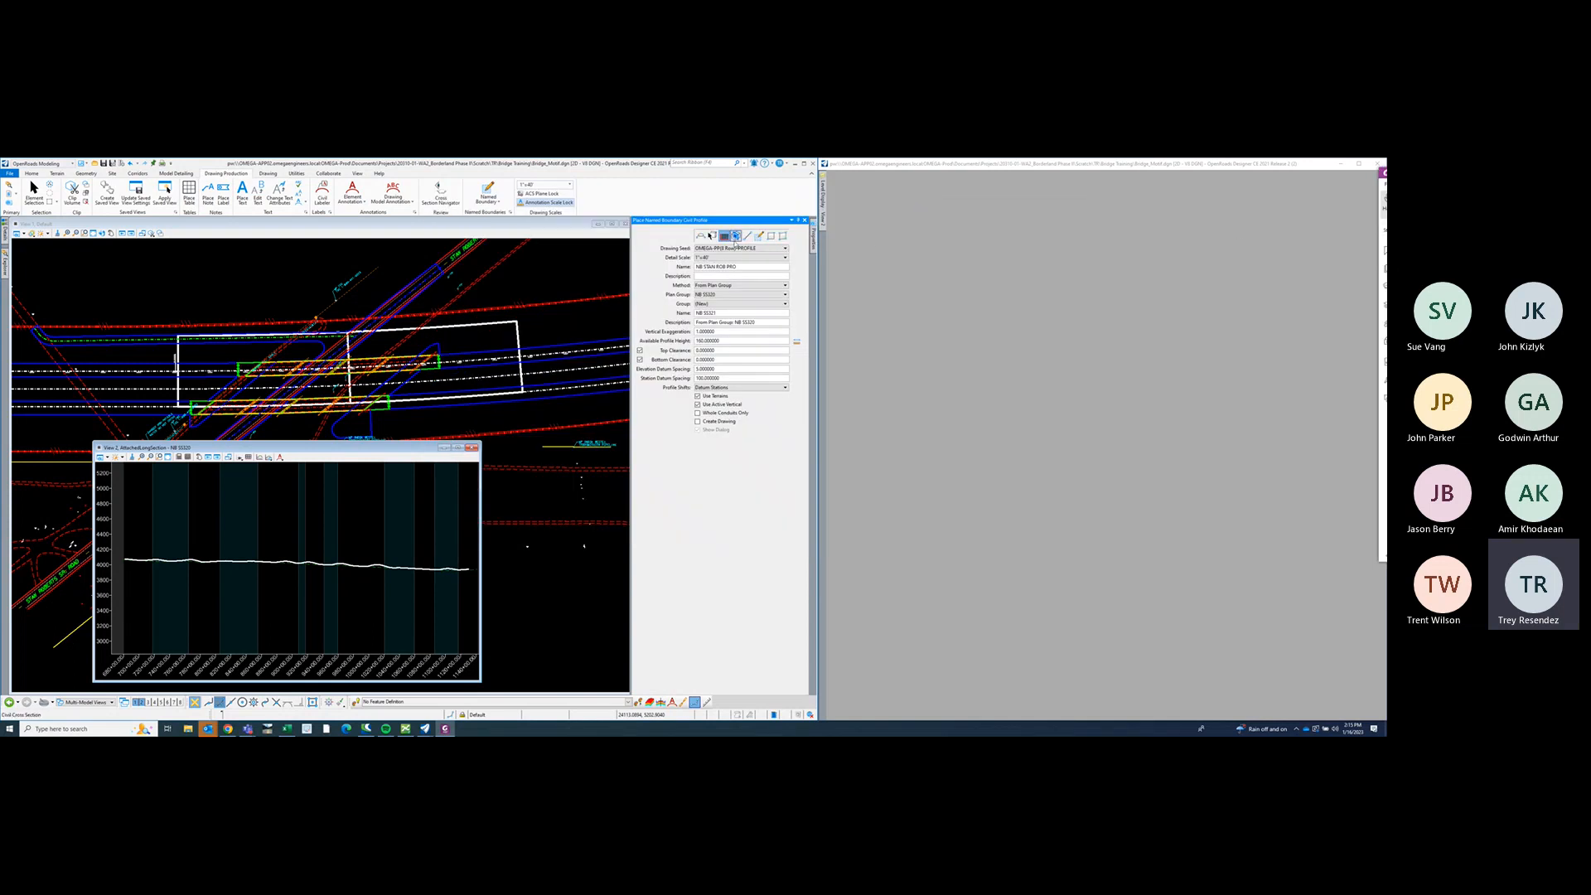
# - Choose the first OMEGA PROFILE drawing seed for the profile boundary and set its detail scale to 1"=40'
pyautogui.click(733, 249)
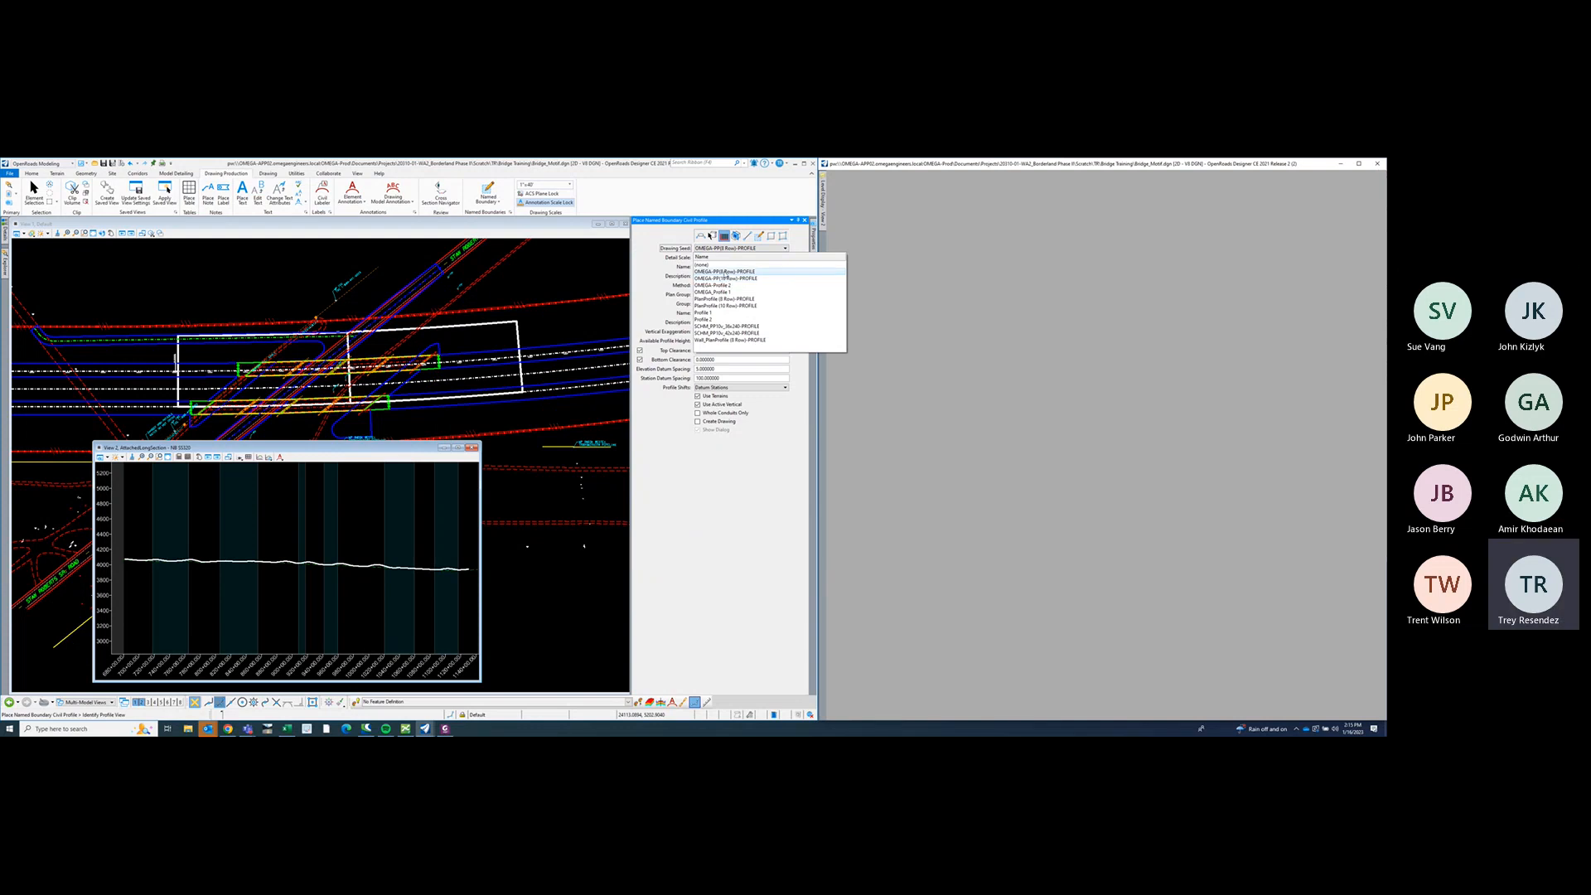
pyautogui.click(726, 272)
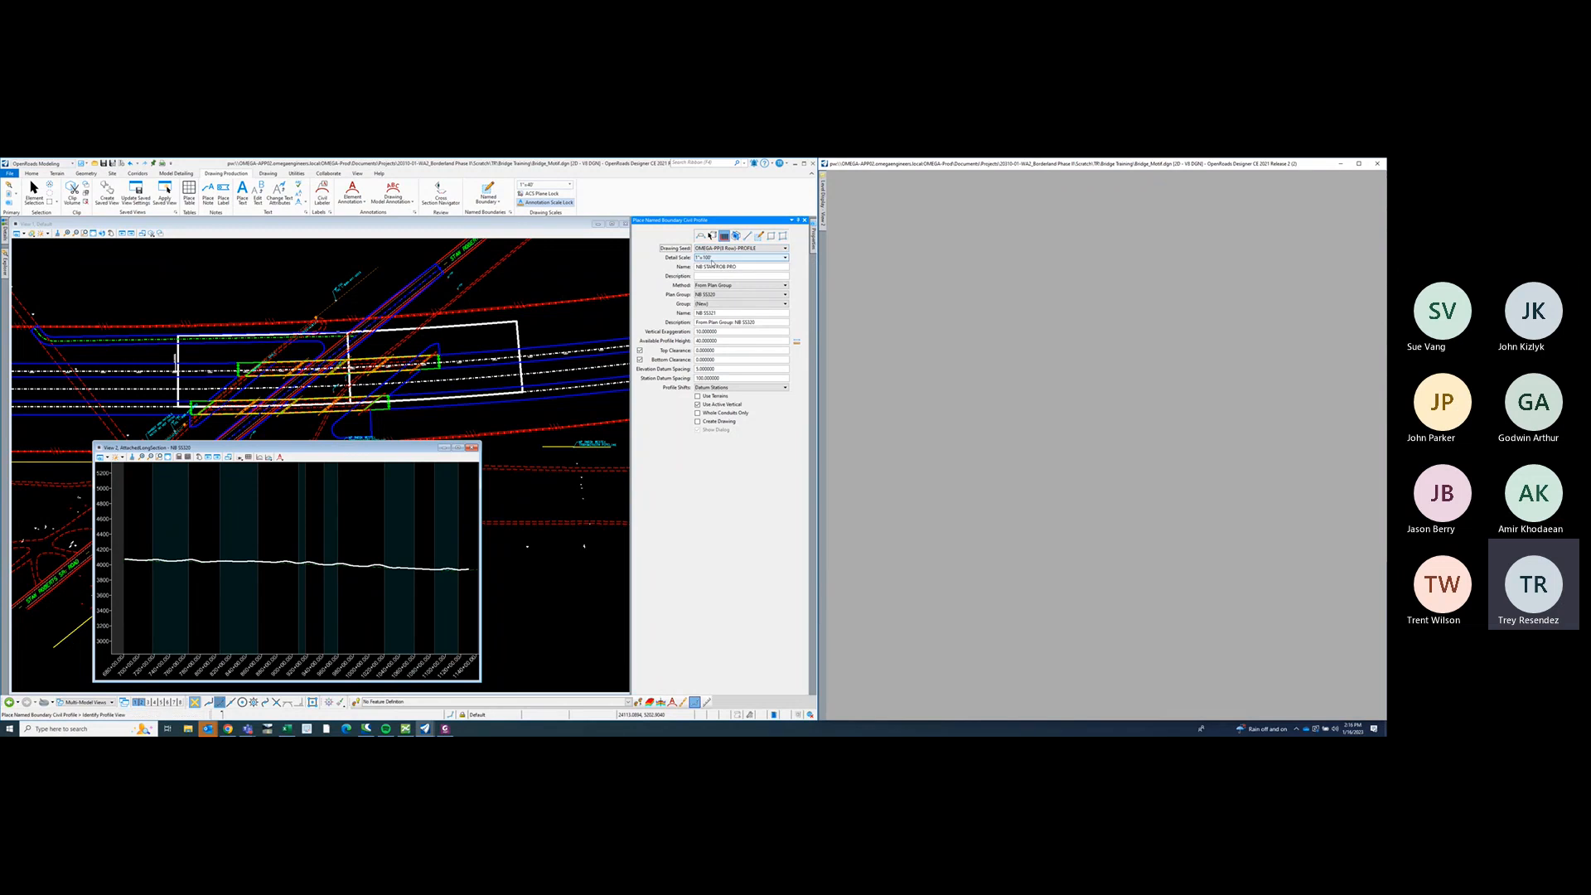
pyautogui.click(729, 258)
pyautogui.click(710, 301)
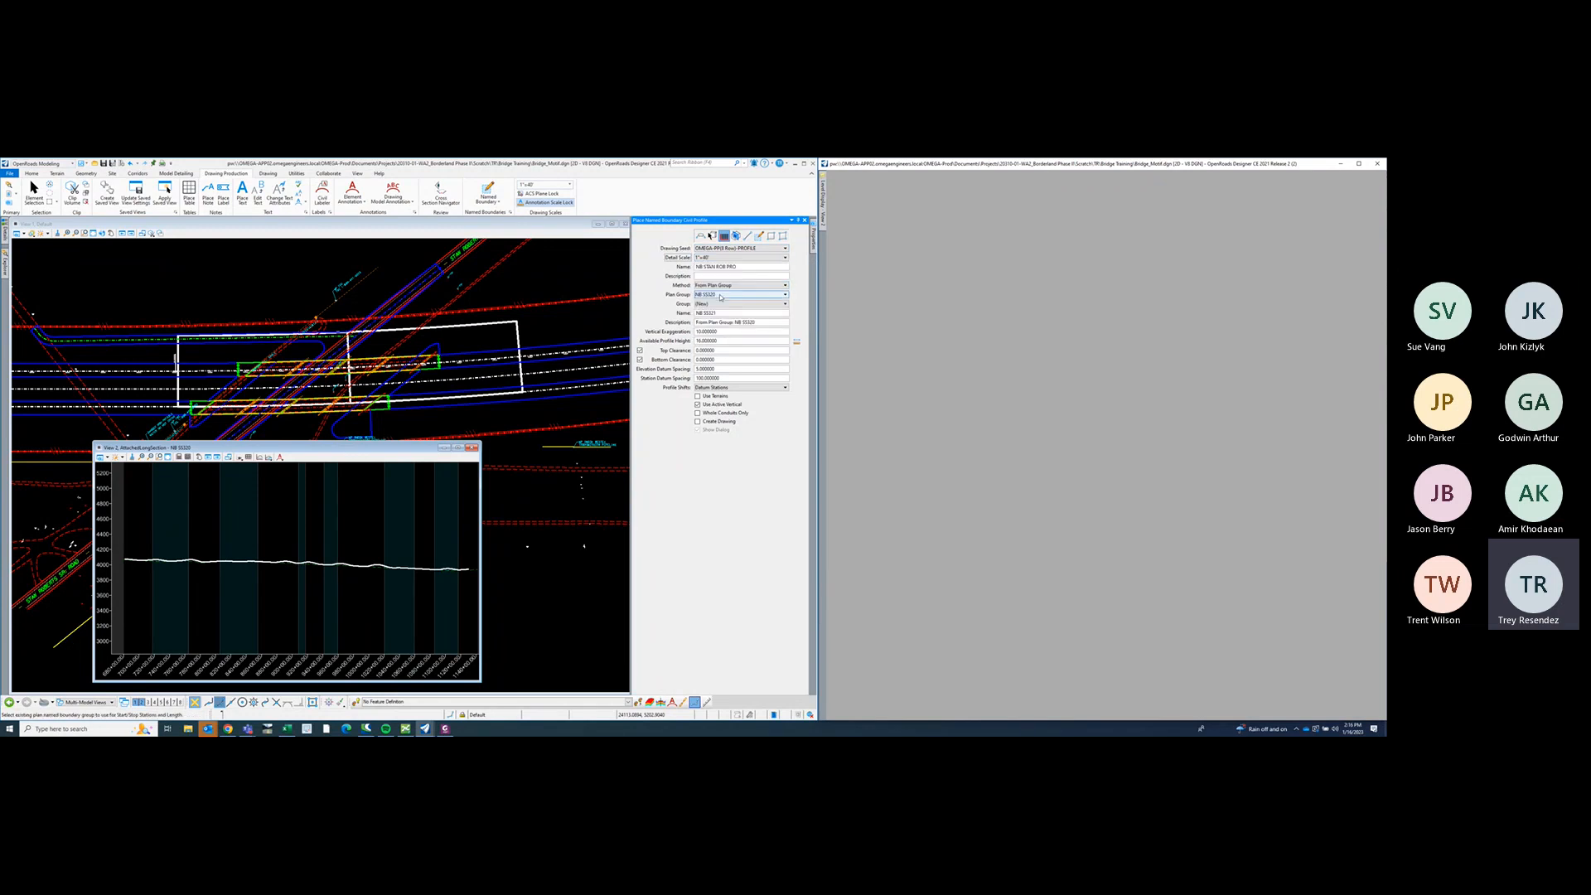
# - Set the profile boundary's method to From Plan Group, based on the NB SS320 plan group
pyautogui.click(740, 267)
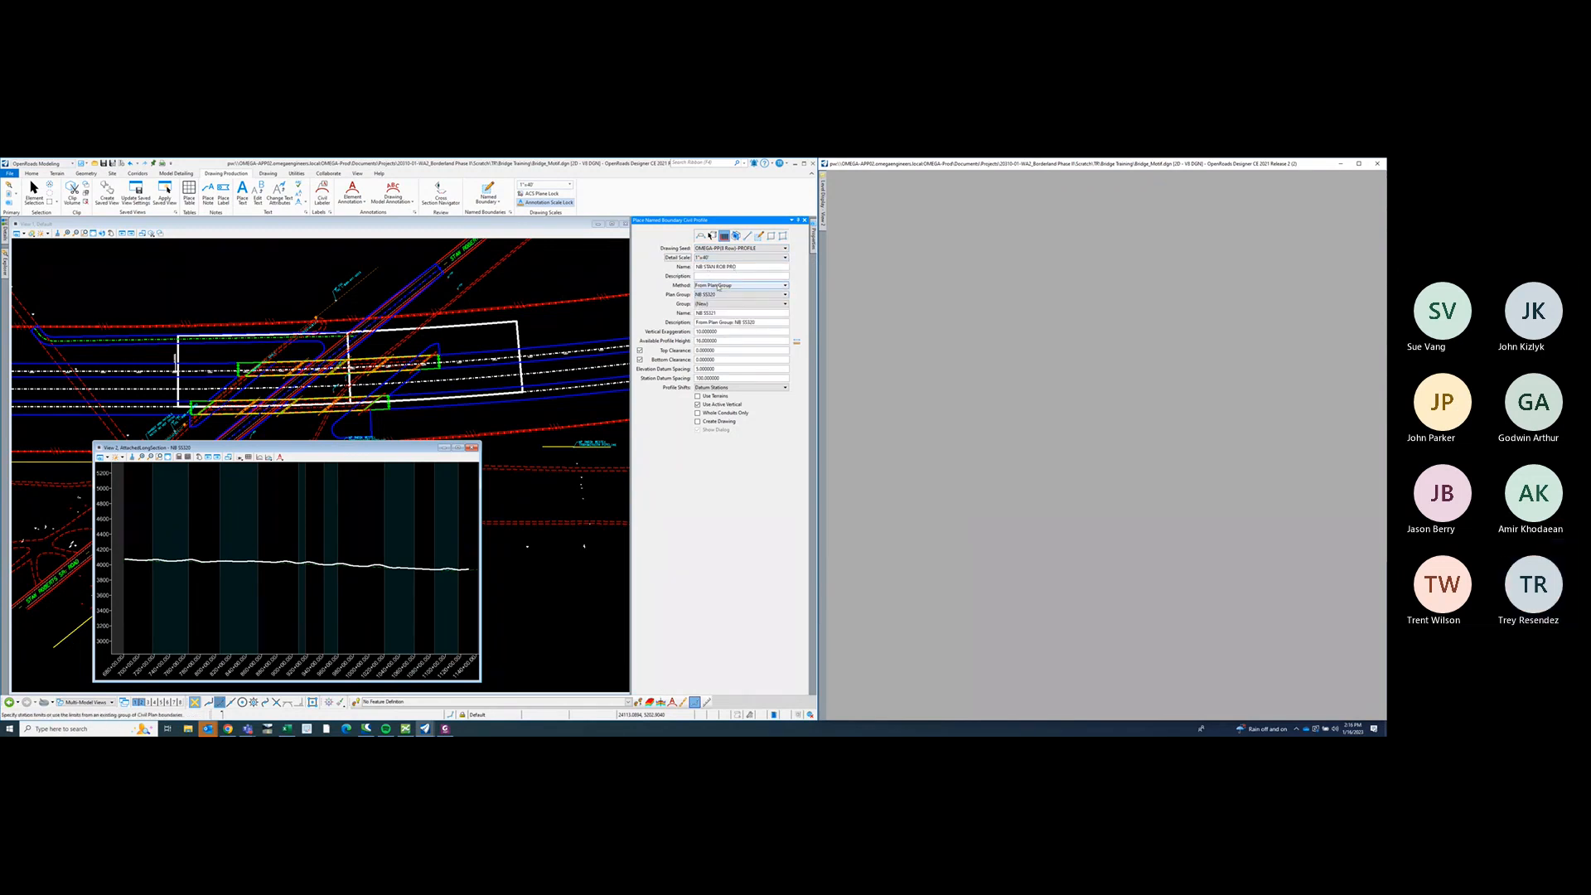
pyautogui.click(717, 286)
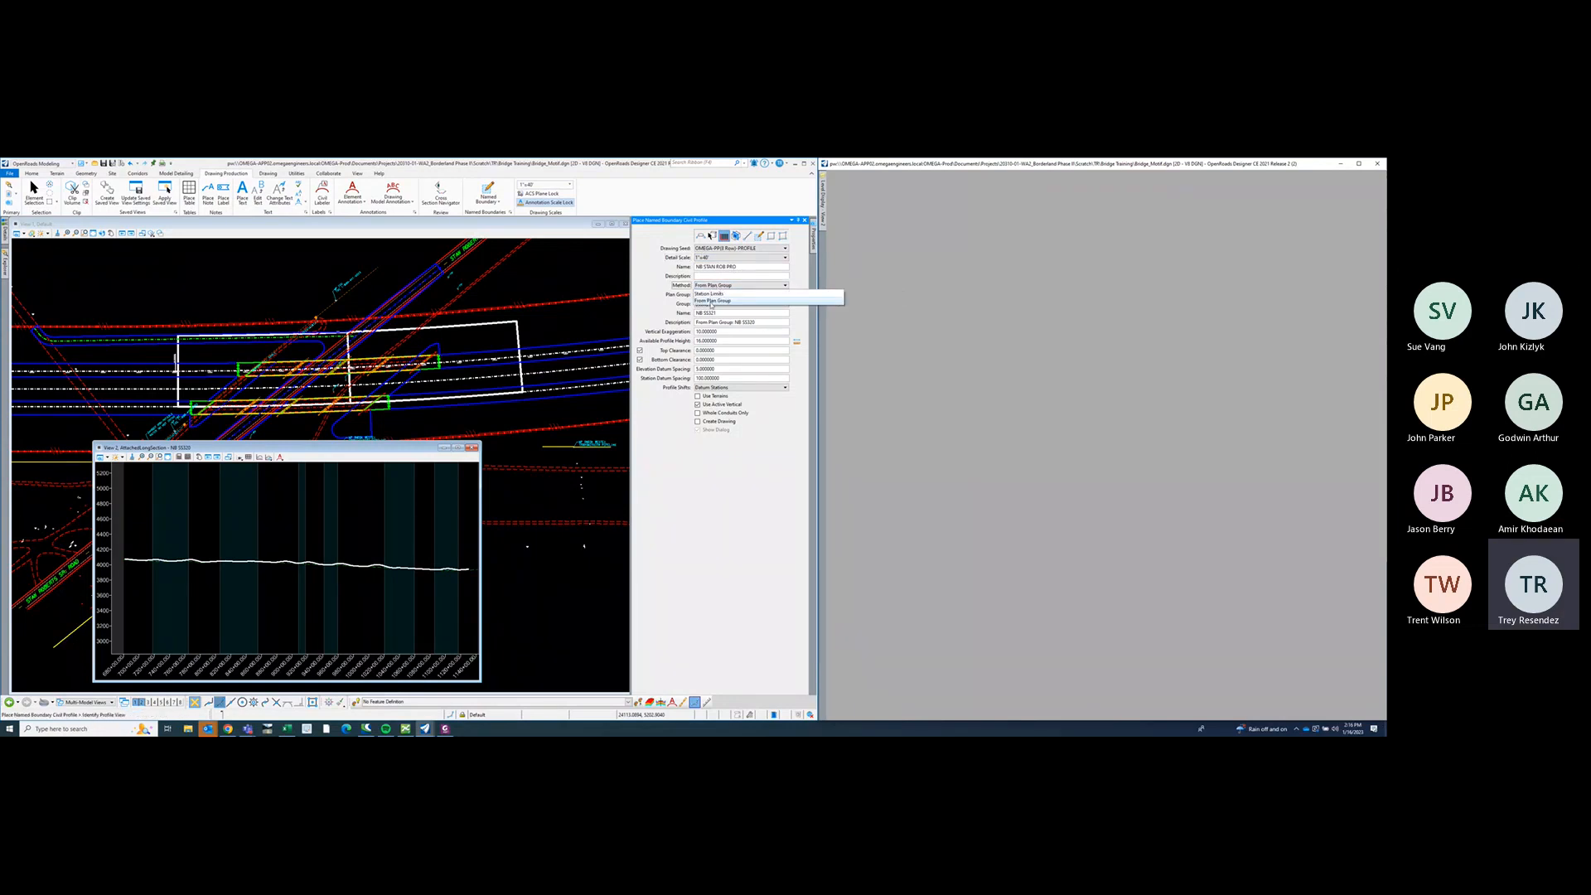
pyautogui.click(711, 301)
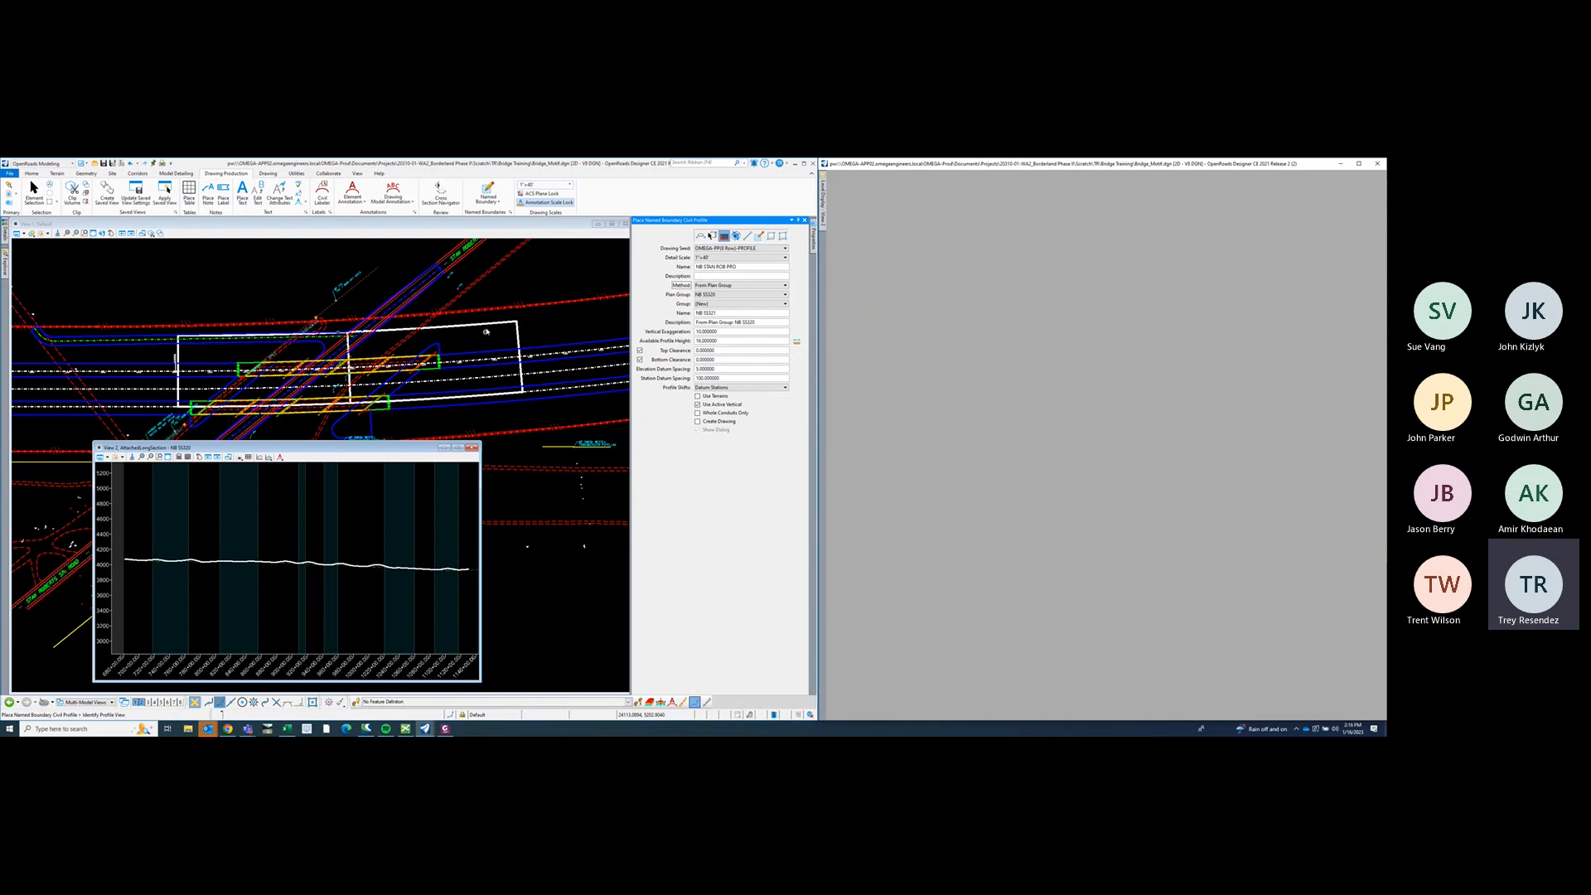
pyautogui.click(706, 296)
# - Set the profile boundary's vertical exaggeration to 1 and enable the use of terrains
pyautogui.click(723, 332)
pyautogui.moveTo(722, 332); pyautogui.dragTo(686, 340)
pyautogui.write('1')
pyautogui.press('Tab')
pyautogui.click(698, 396)
# - Identify the NB SS320 profile view and accept placement of the profile named boundaries around the bridge
pyautogui.click(356, 507)
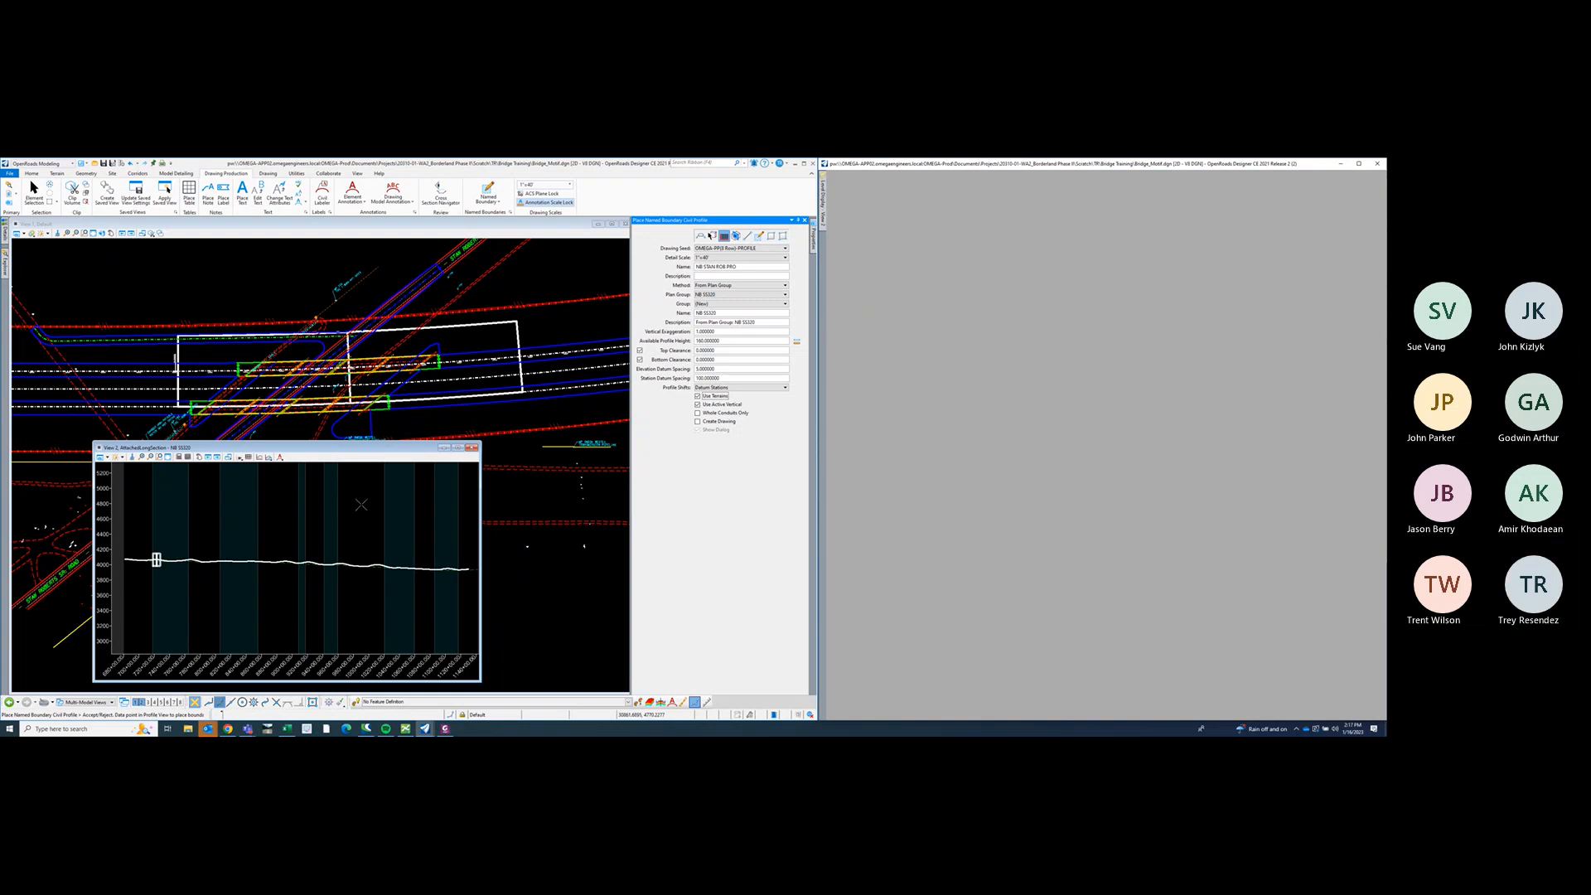
pyautogui.scroll(3, 136, 567)
pyautogui.moveTo(174, 569); pyautogui.dragTo(284, 583, button='middle')
pyautogui.scroll(3, 371, 554)
pyautogui.moveTo(389, 578); pyautogui.dragTo(326, 578, button='middle')
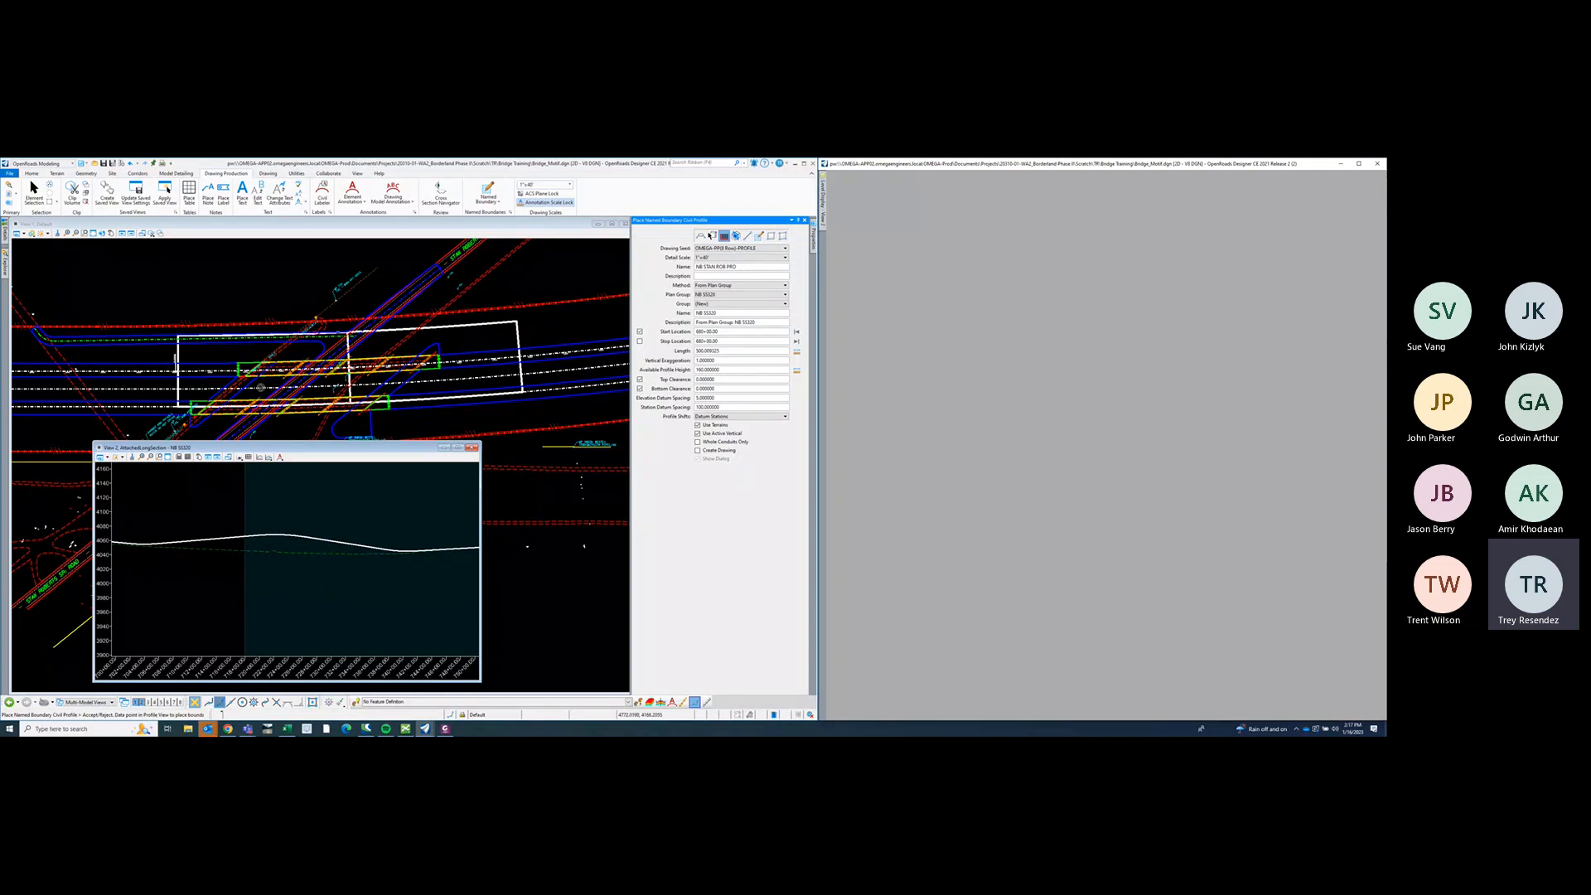
pyautogui.click(345, 511)
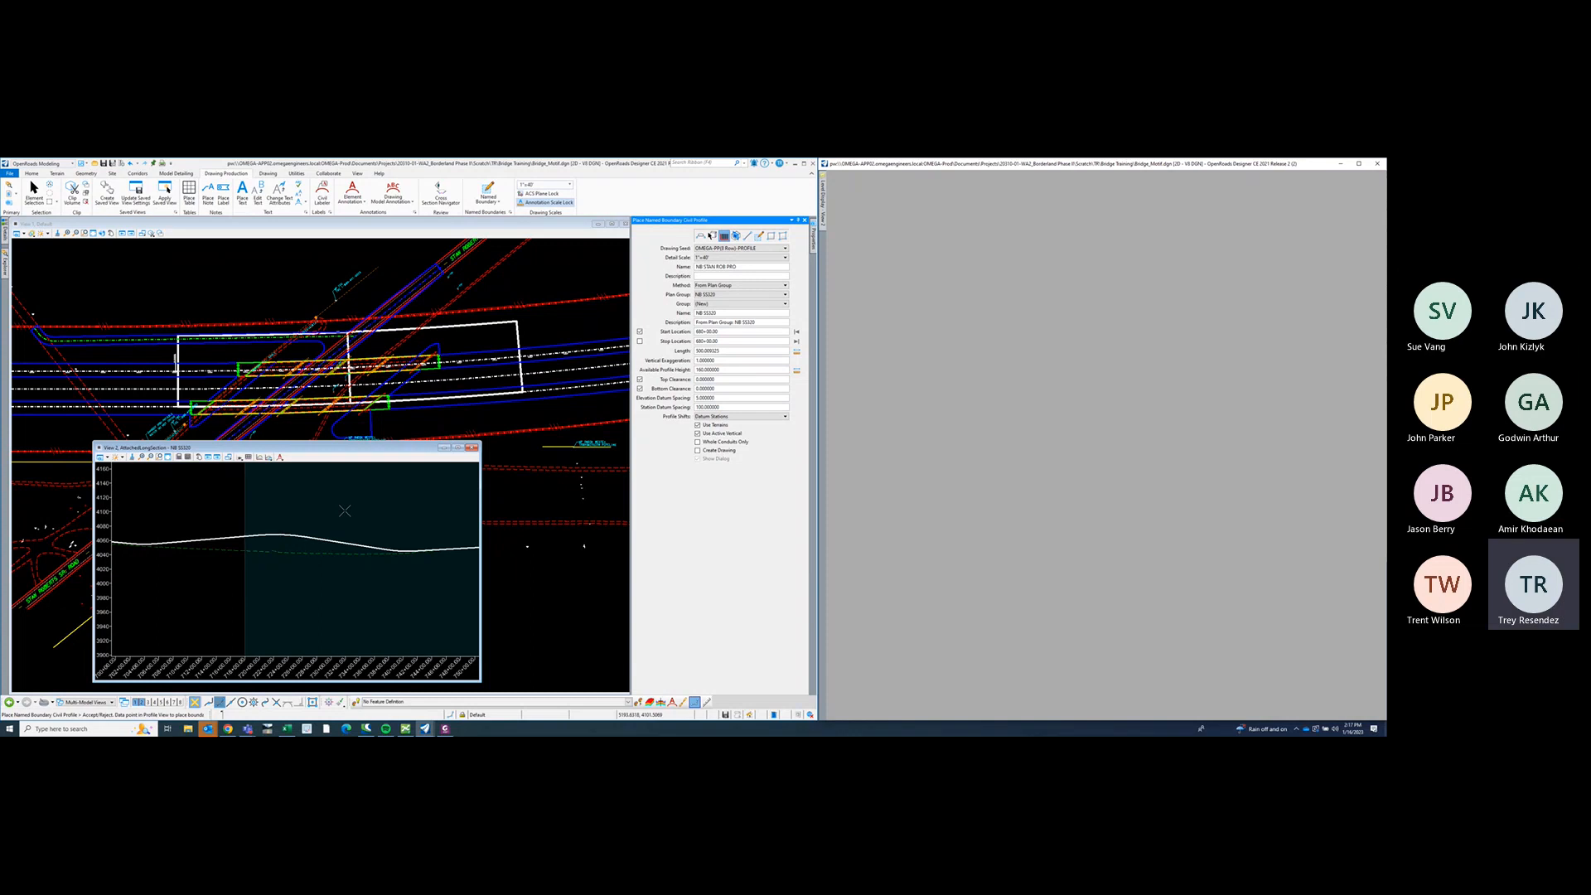
# - Enlarge the profile view window and examine how the placed boundaries frame the bridge profile
pyautogui.moveTo(388, 519); pyautogui.dragTo(356, 517, button='middle')
pyautogui.moveTo(382, 448); pyautogui.dragTo(406, 442)
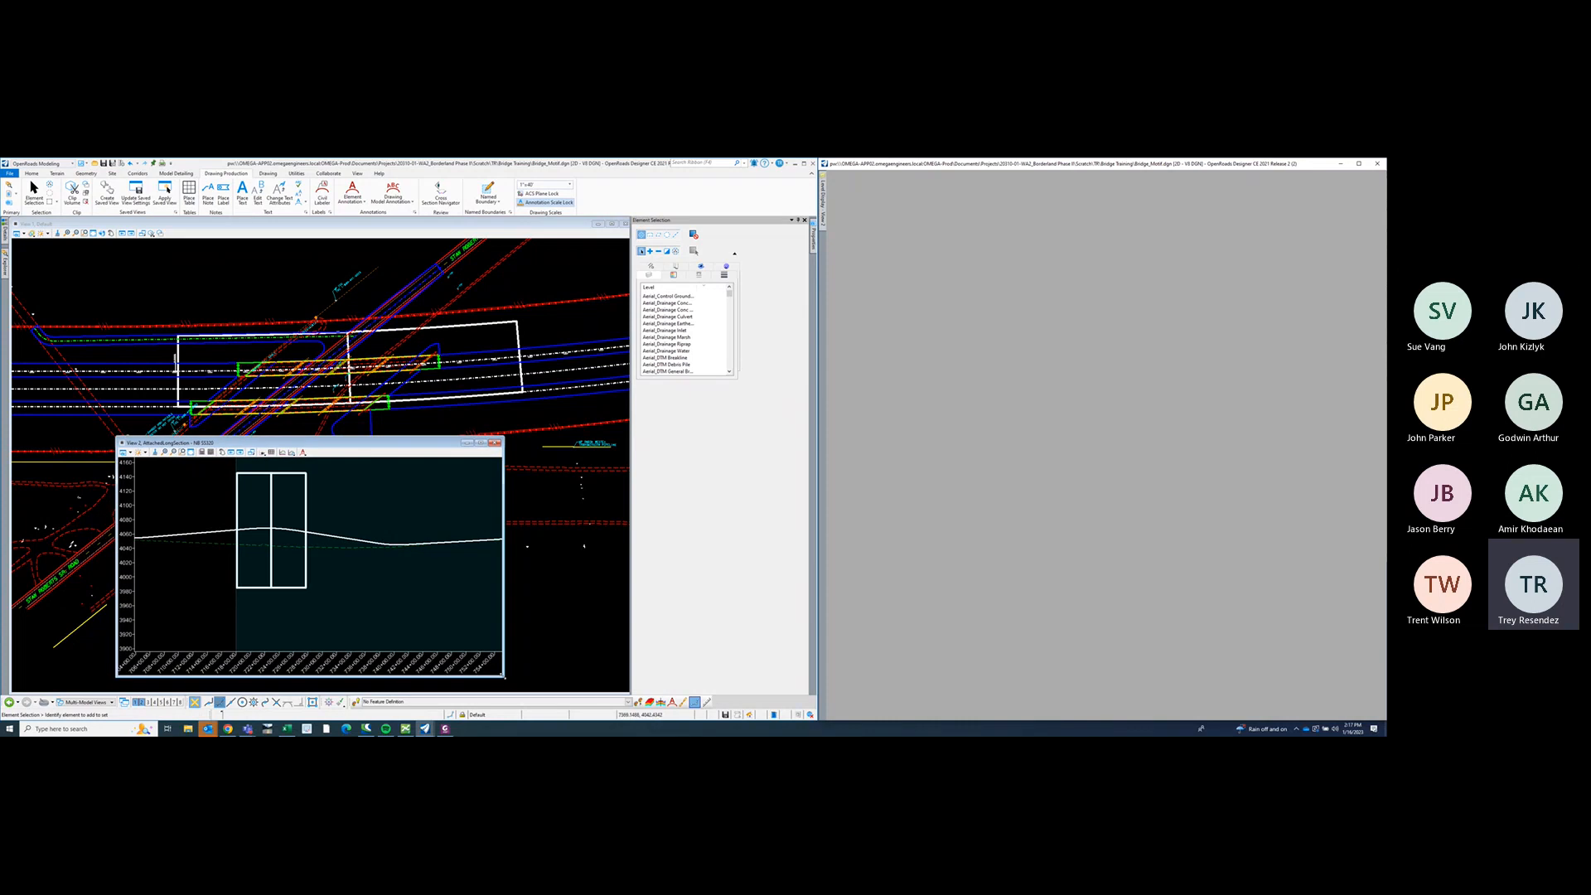
pyautogui.moveTo(504, 676); pyautogui.dragTo(557, 681)
pyautogui.moveTo(368, 504); pyautogui.dragTo(408, 513, button='middle')
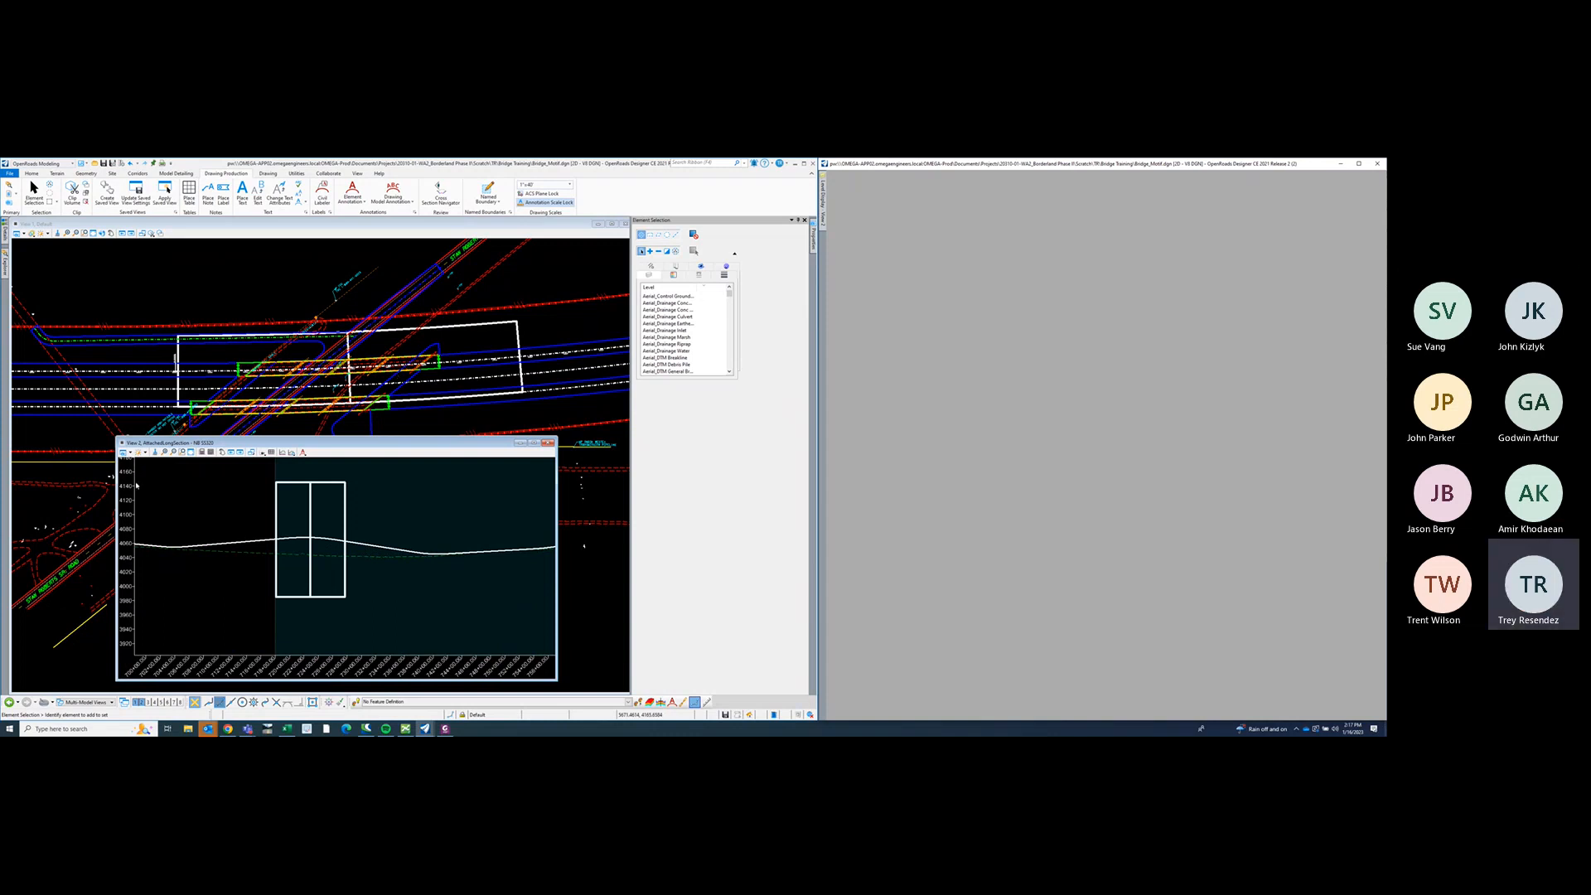
pyautogui.moveTo(421, 512); pyautogui.dragTo(418, 511, button='middle')
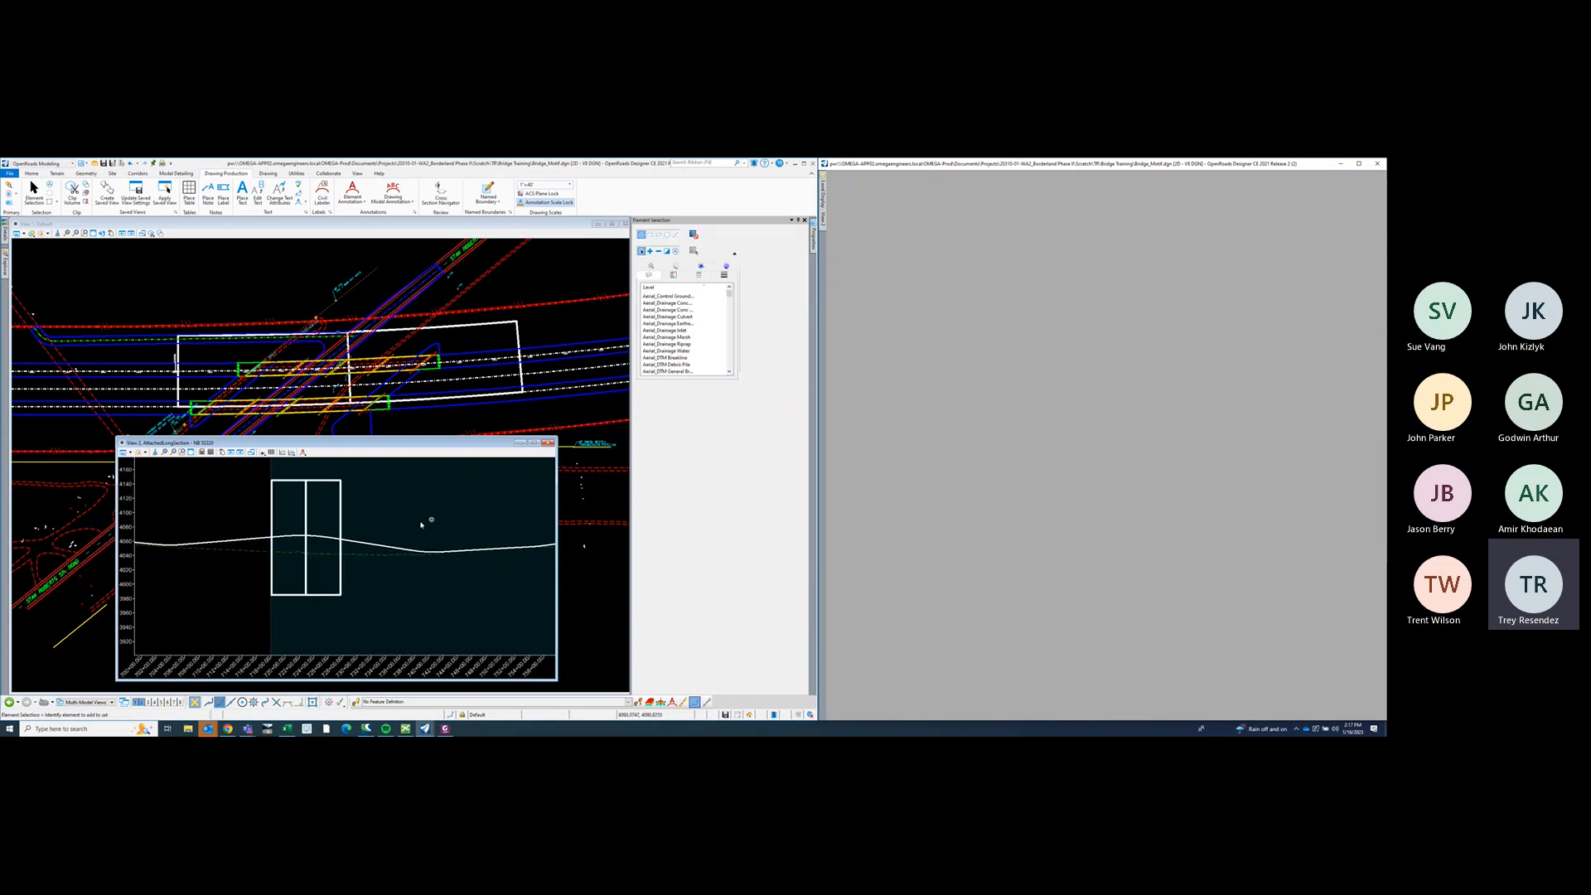
pyautogui.scroll(2, 284, 545)
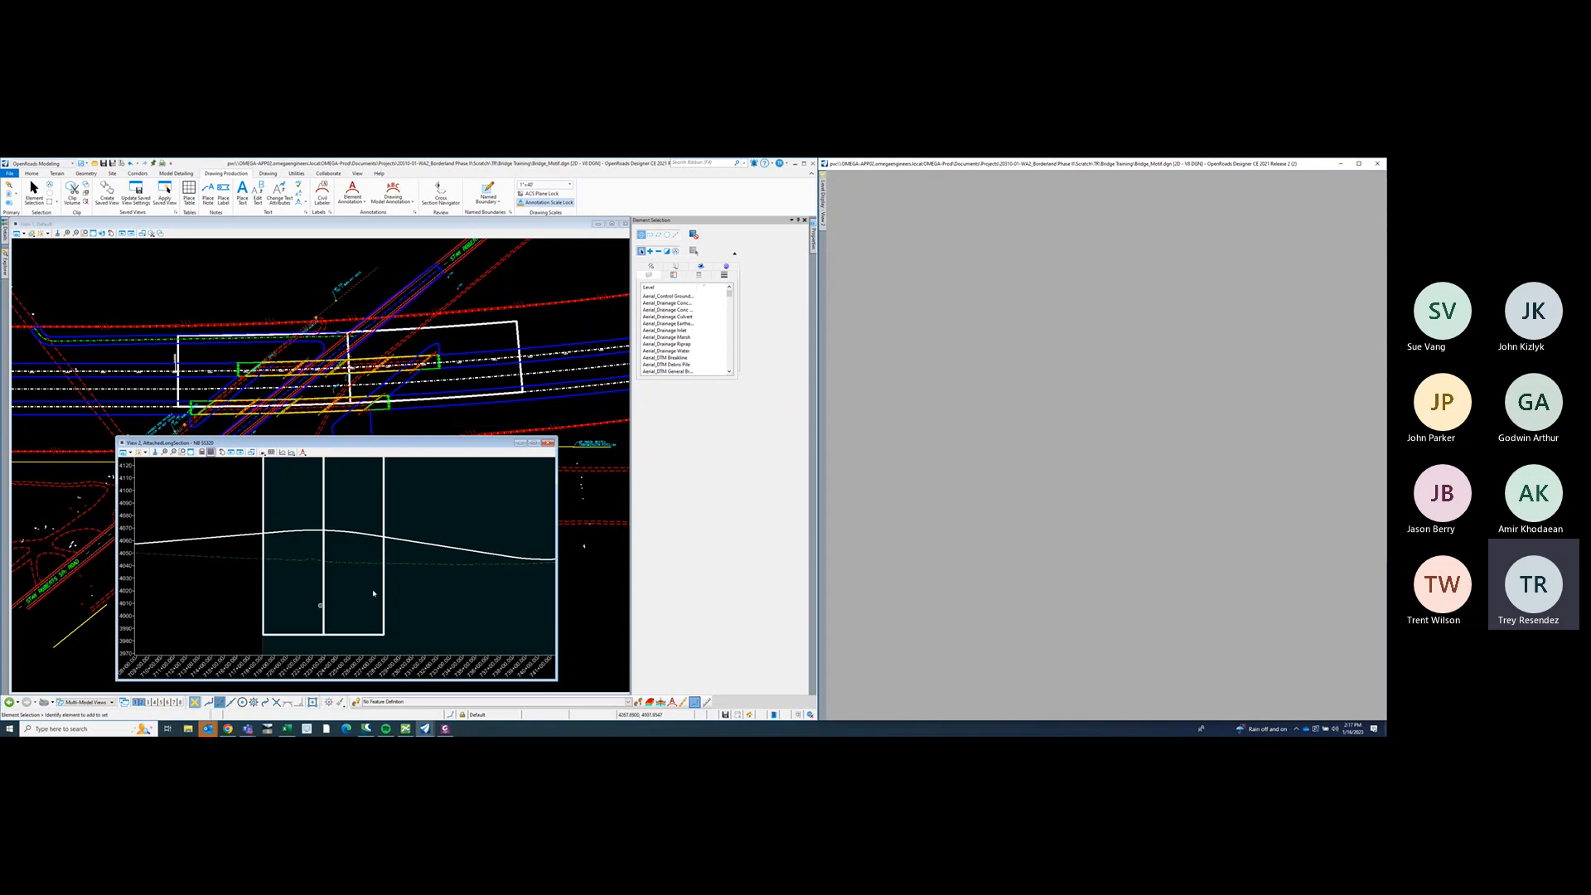
pyautogui.scroll(-2, 285, 571)
pyautogui.scroll(2, 351, 557)
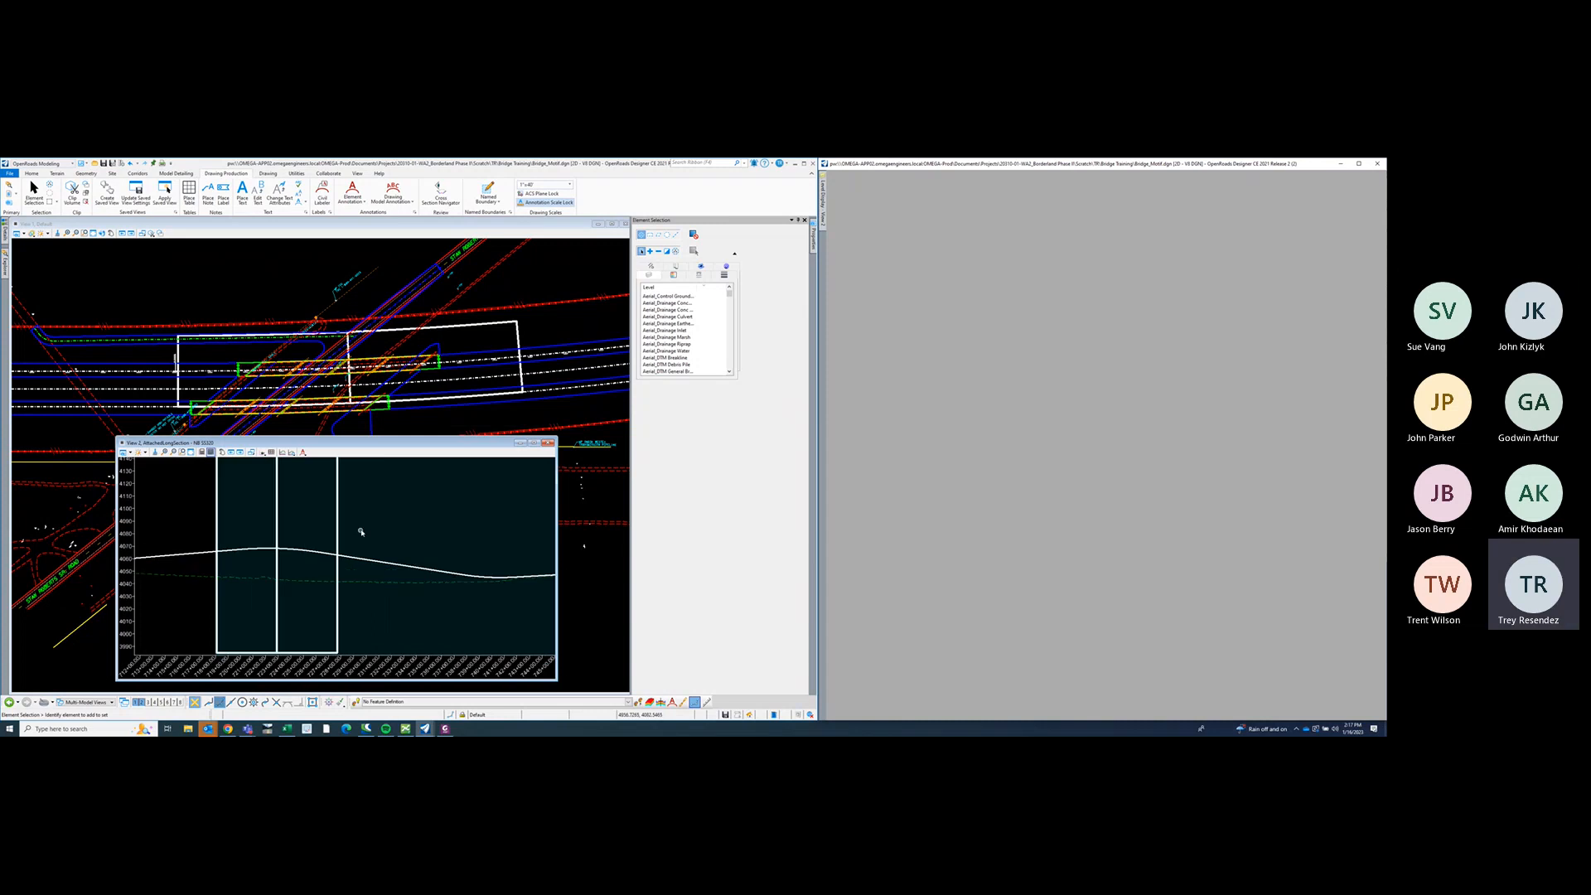
pyautogui.scroll(-2, 361, 530)
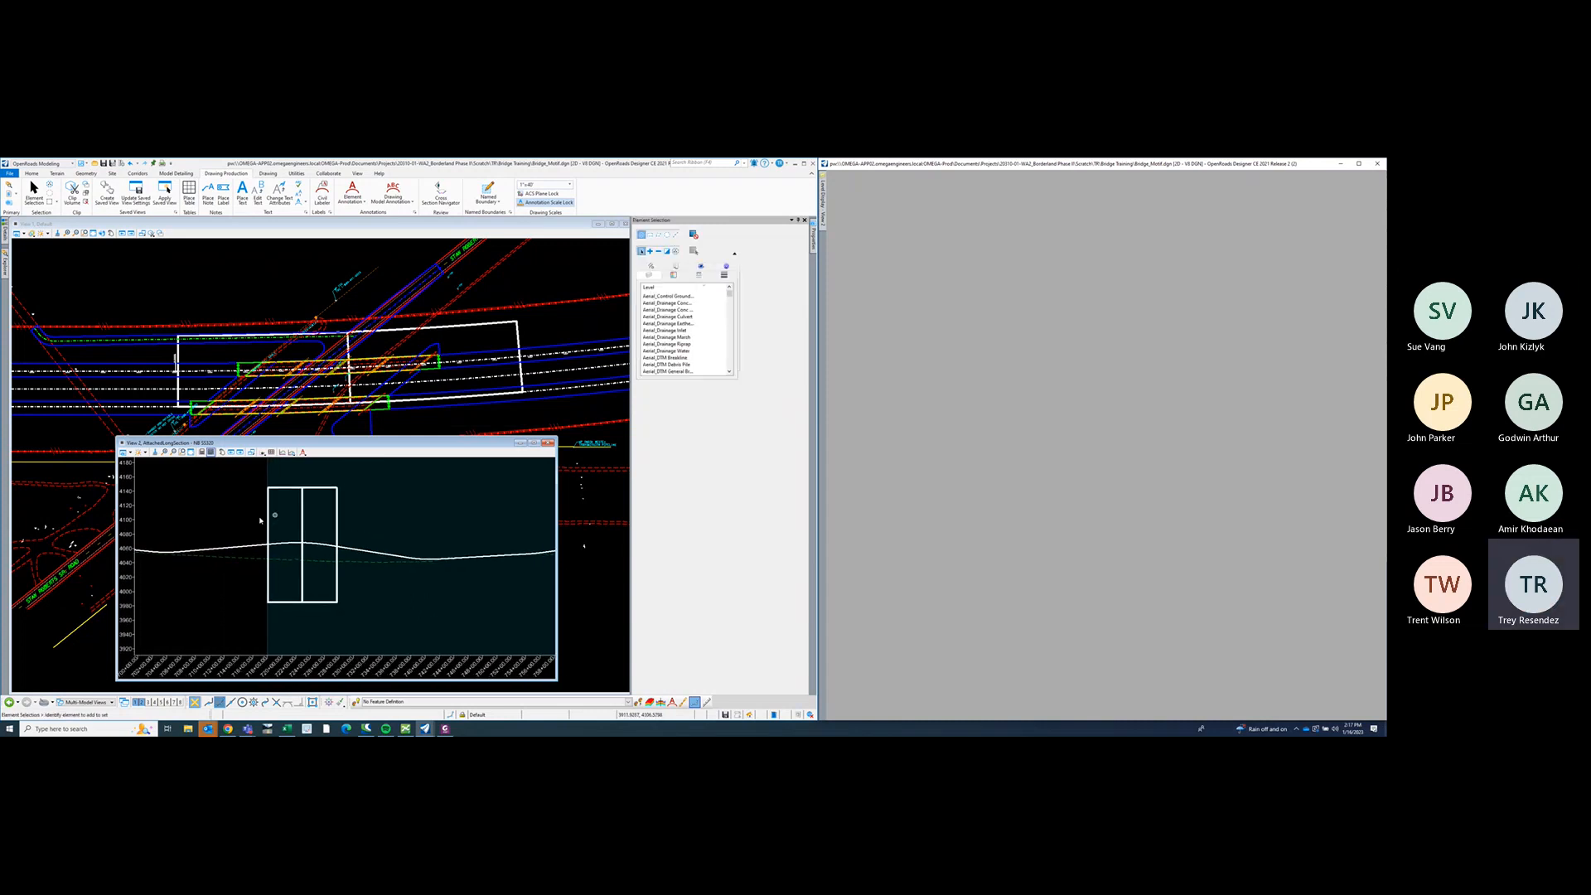
pyautogui.scroll(2, 328, 542)
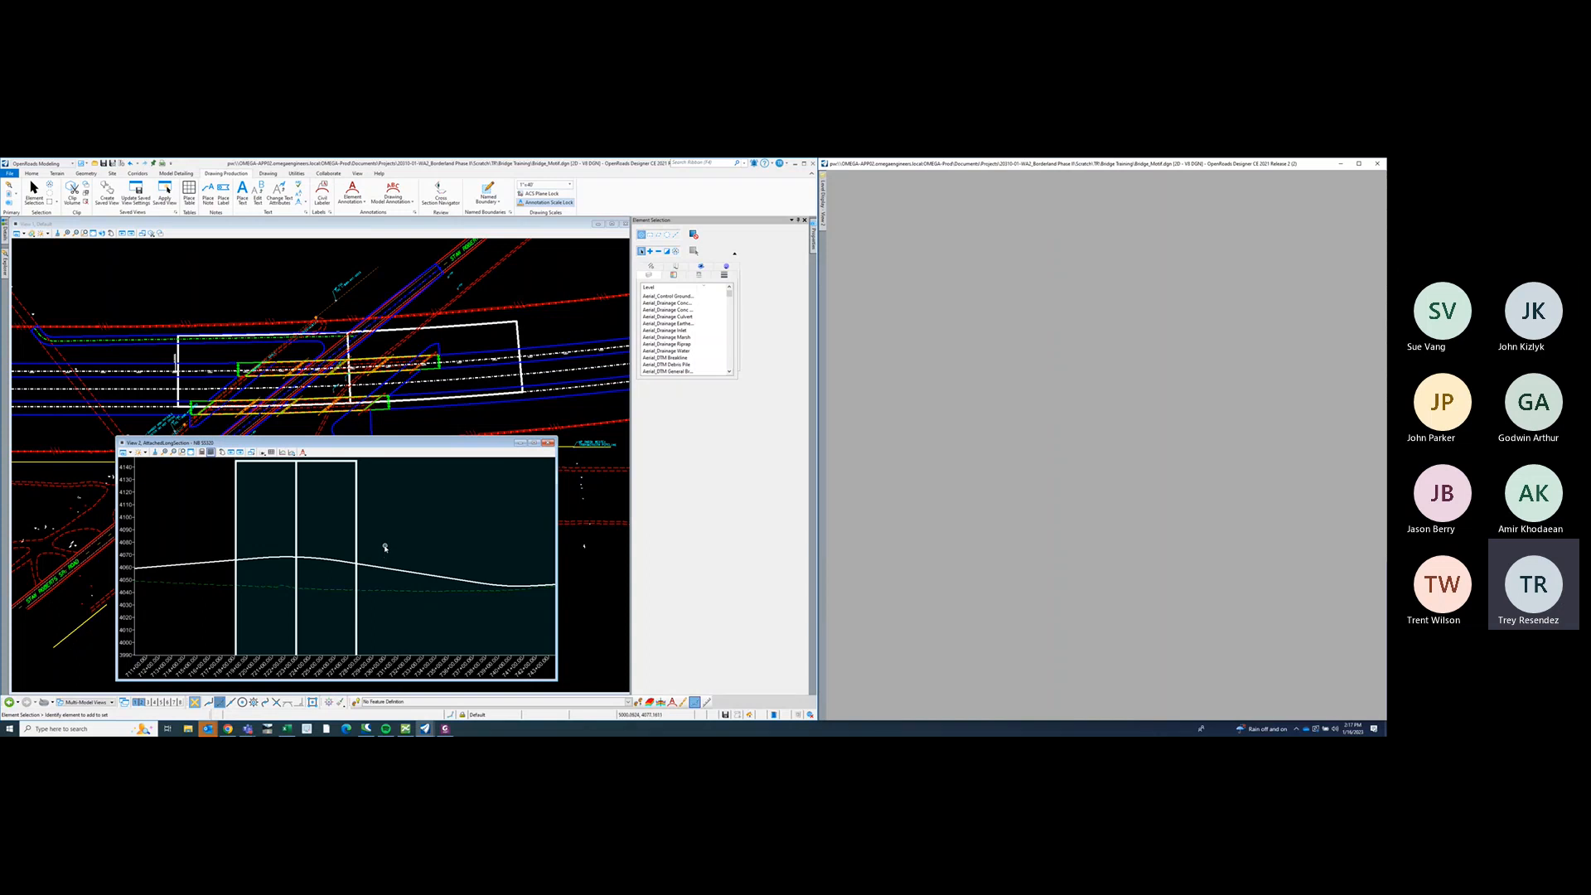
pyautogui.moveTo(326, 547); pyautogui.dragTo(342, 517, button='middle')
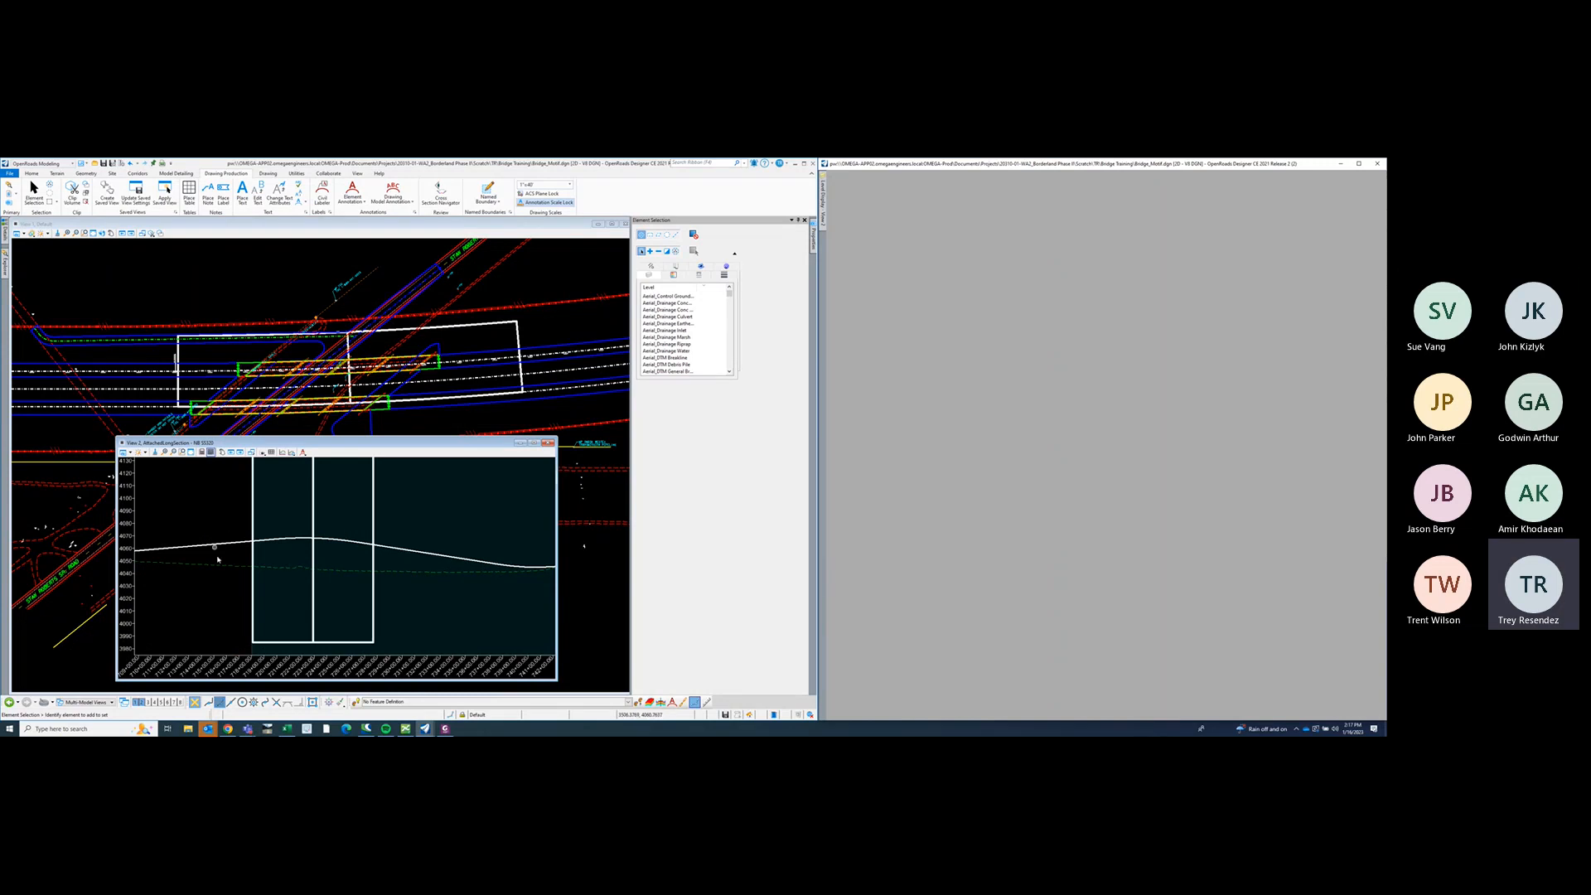
pyautogui.moveTo(405, 503); pyautogui.dragTo(394, 514, button='middle')
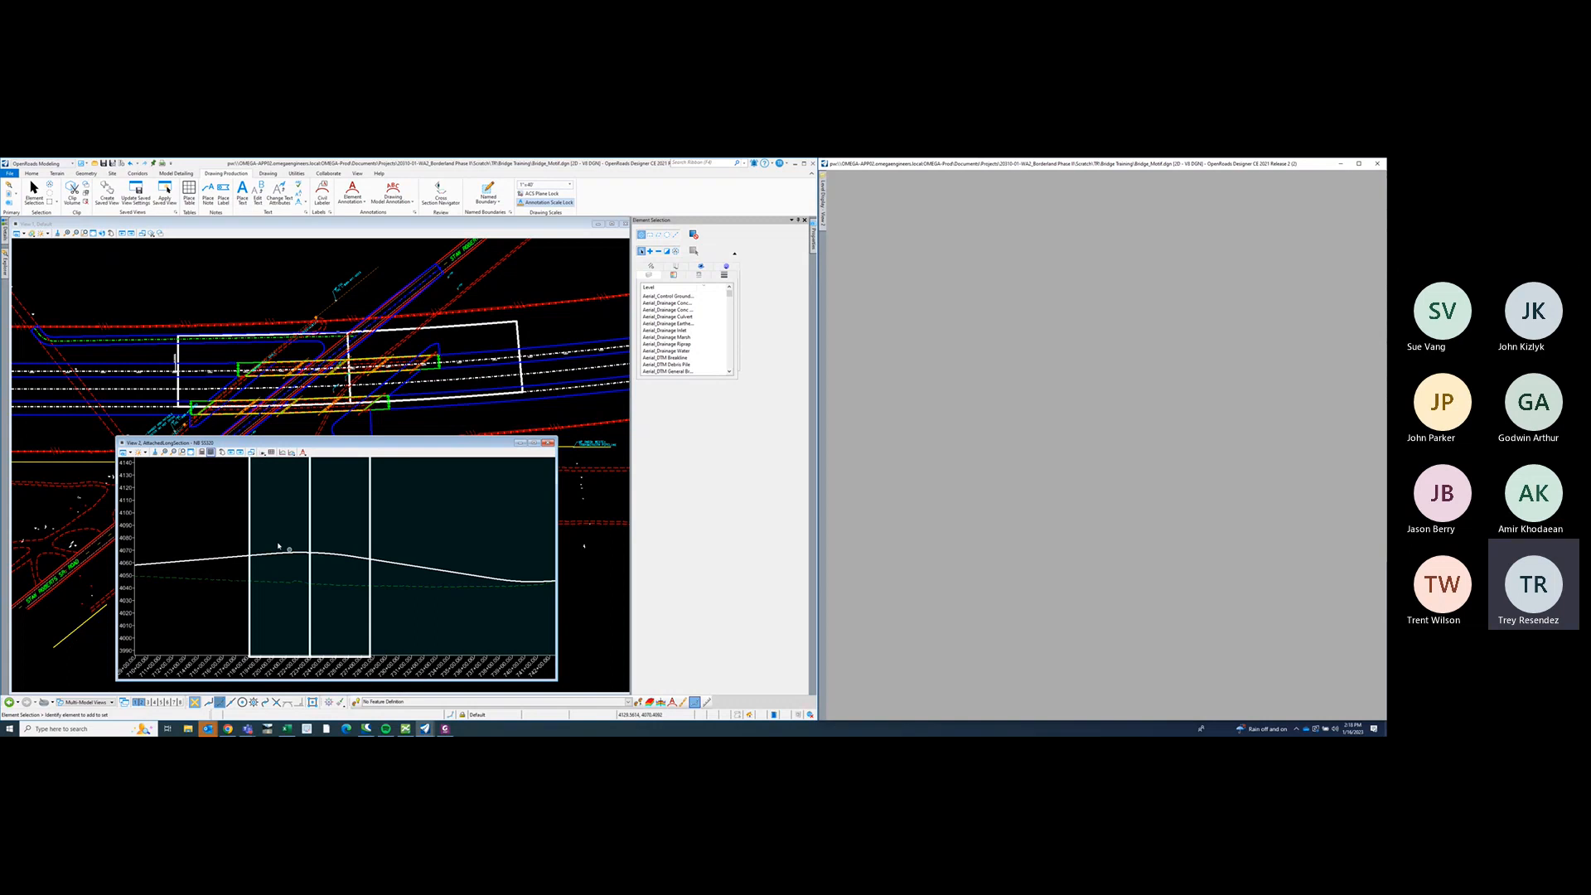
pyautogui.moveTo(296, 561); pyautogui.dragTo(301, 541, button='middle')
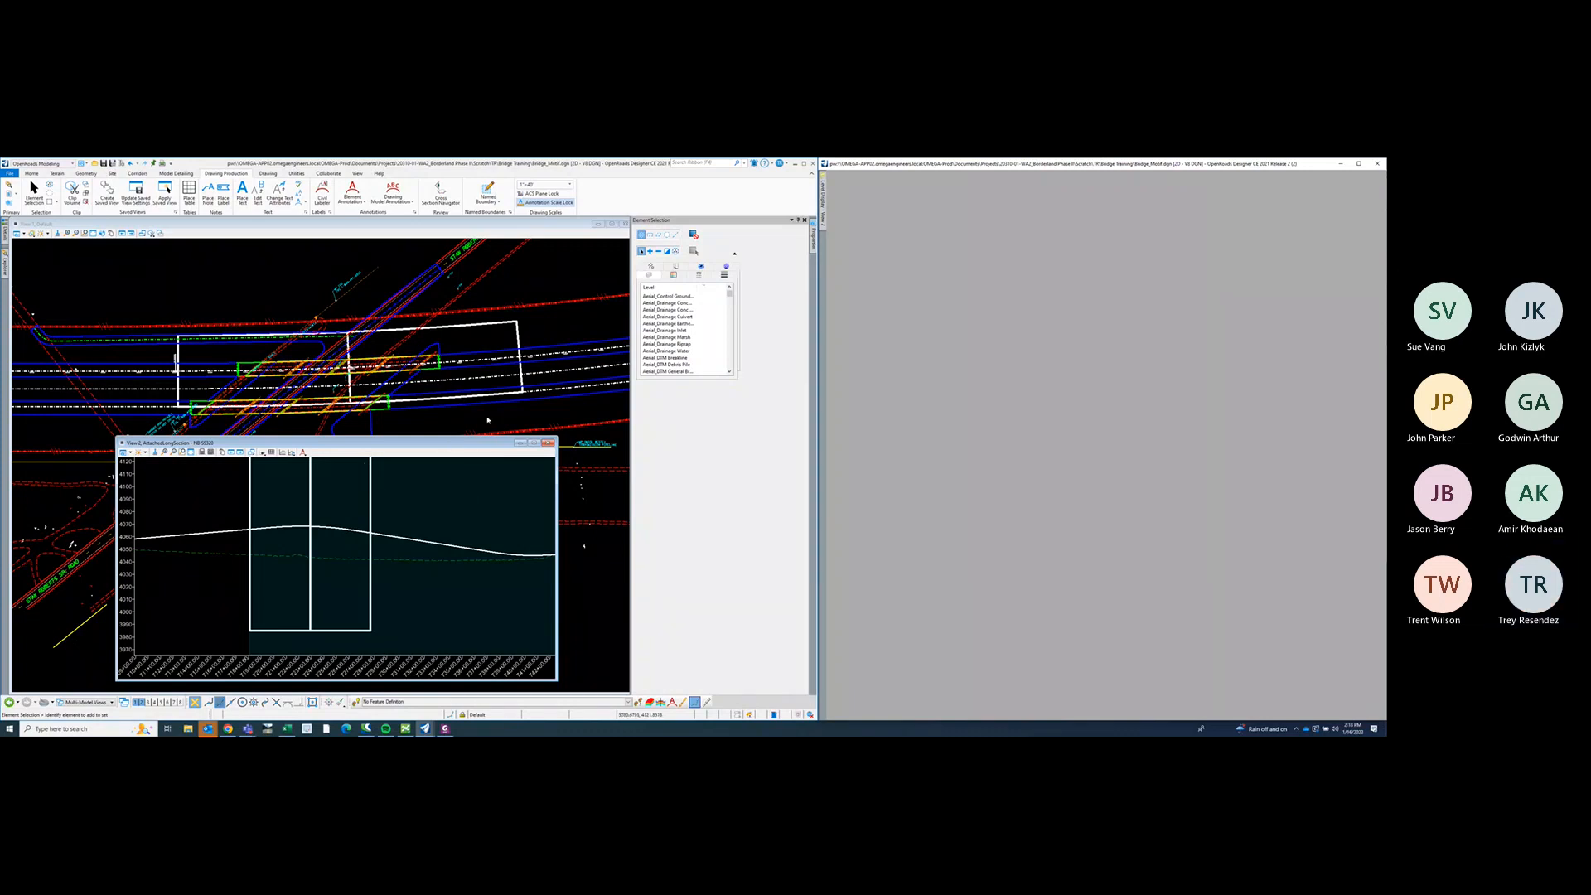
# - Place a narrow upright block beneath the profile line, inside the first profile boundary, to represent a bridge column
pyautogui.click(85, 173)
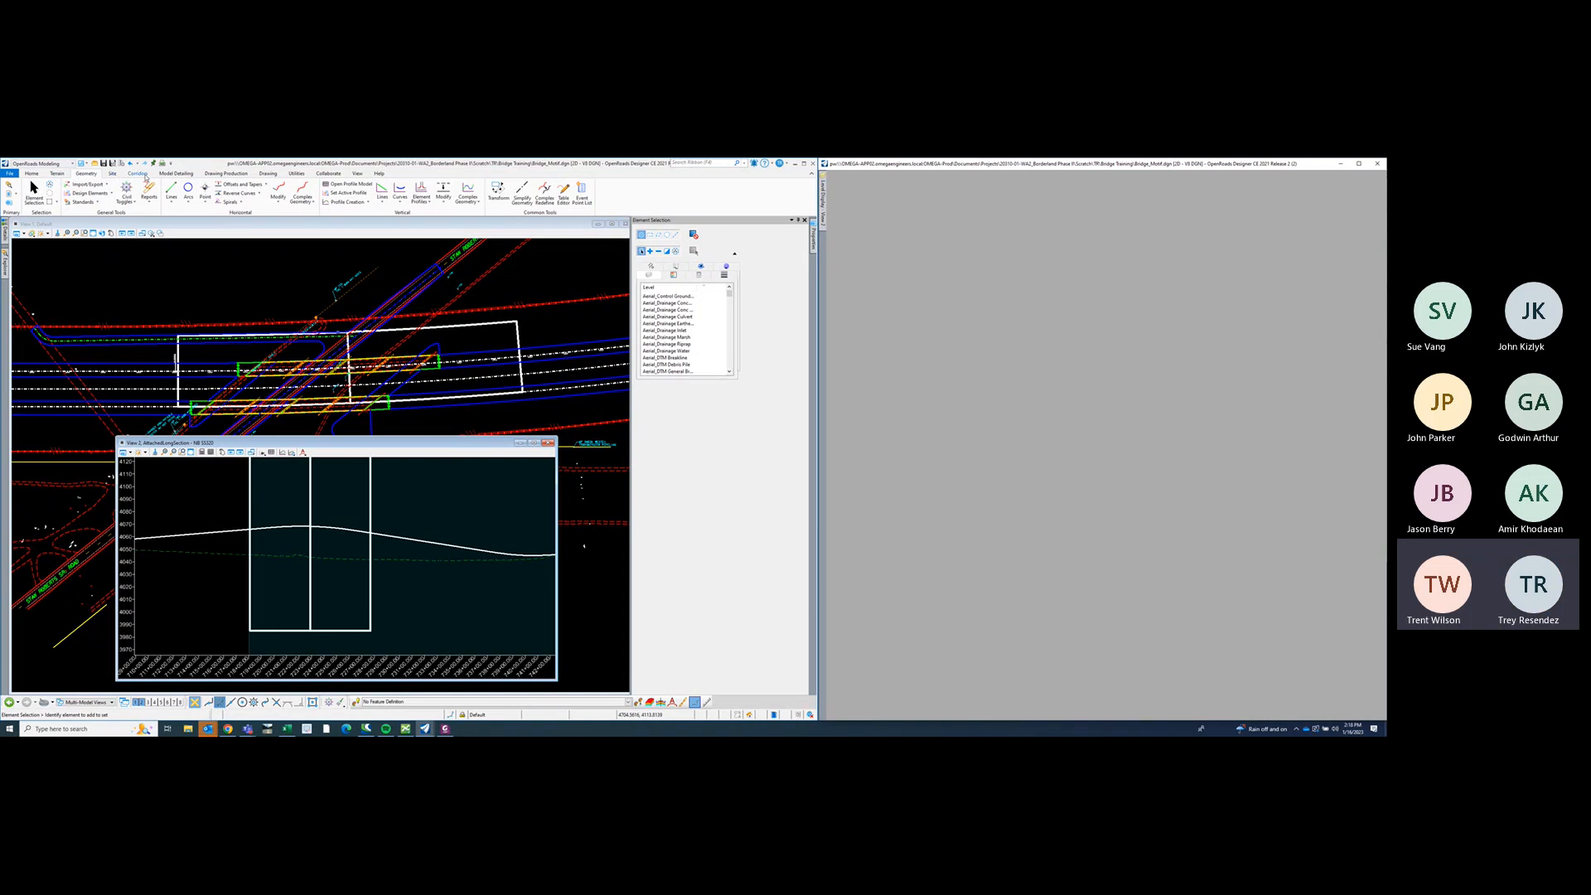
pyautogui.click(267, 174)
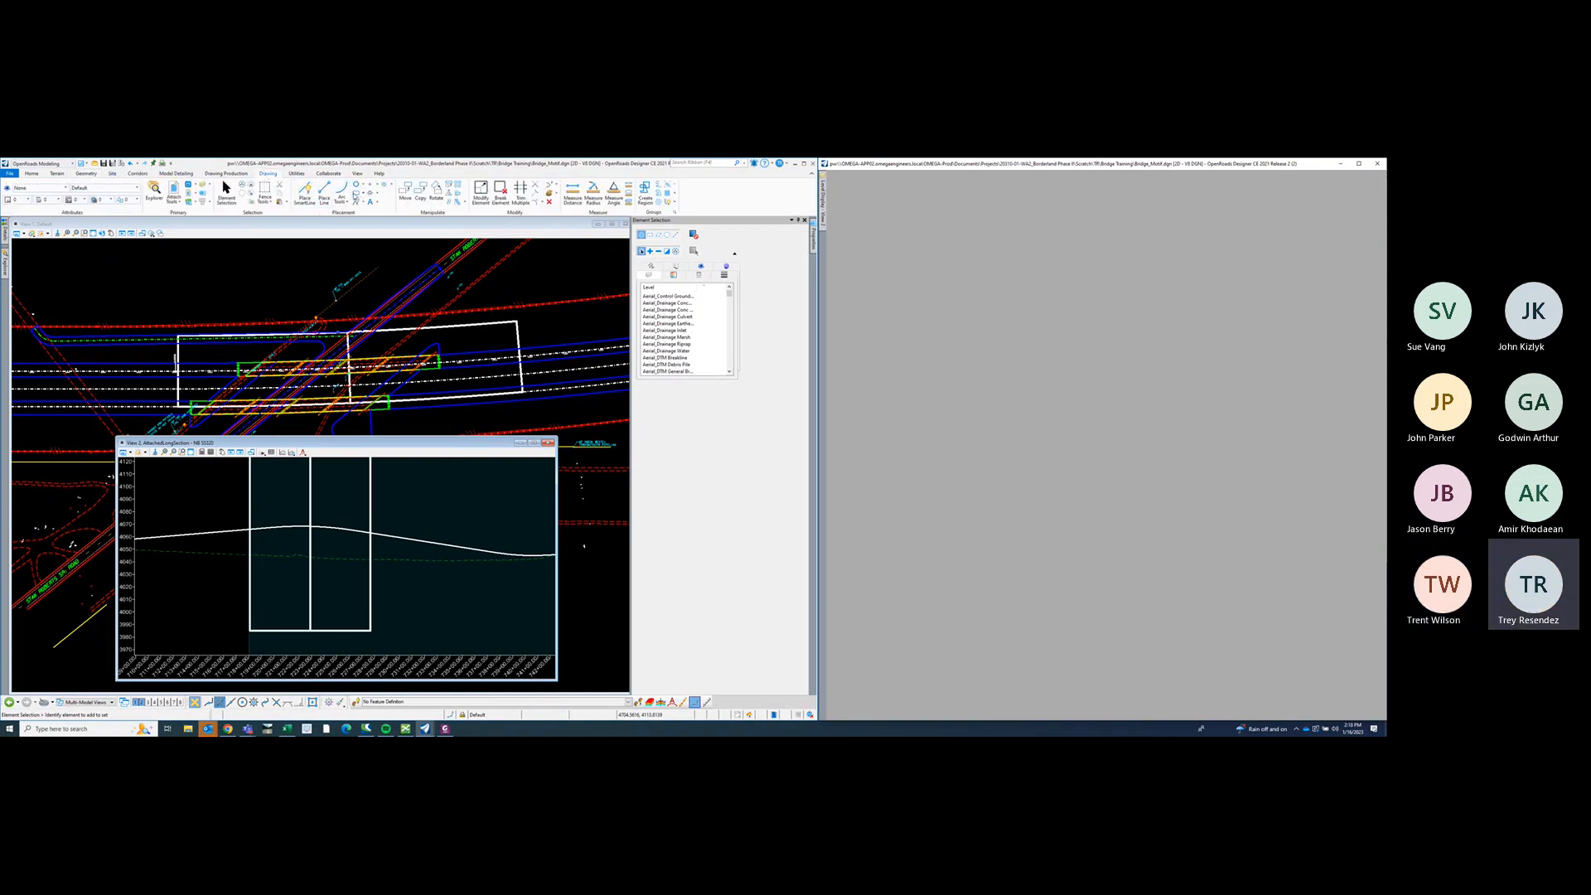
pyautogui.click(356, 185)
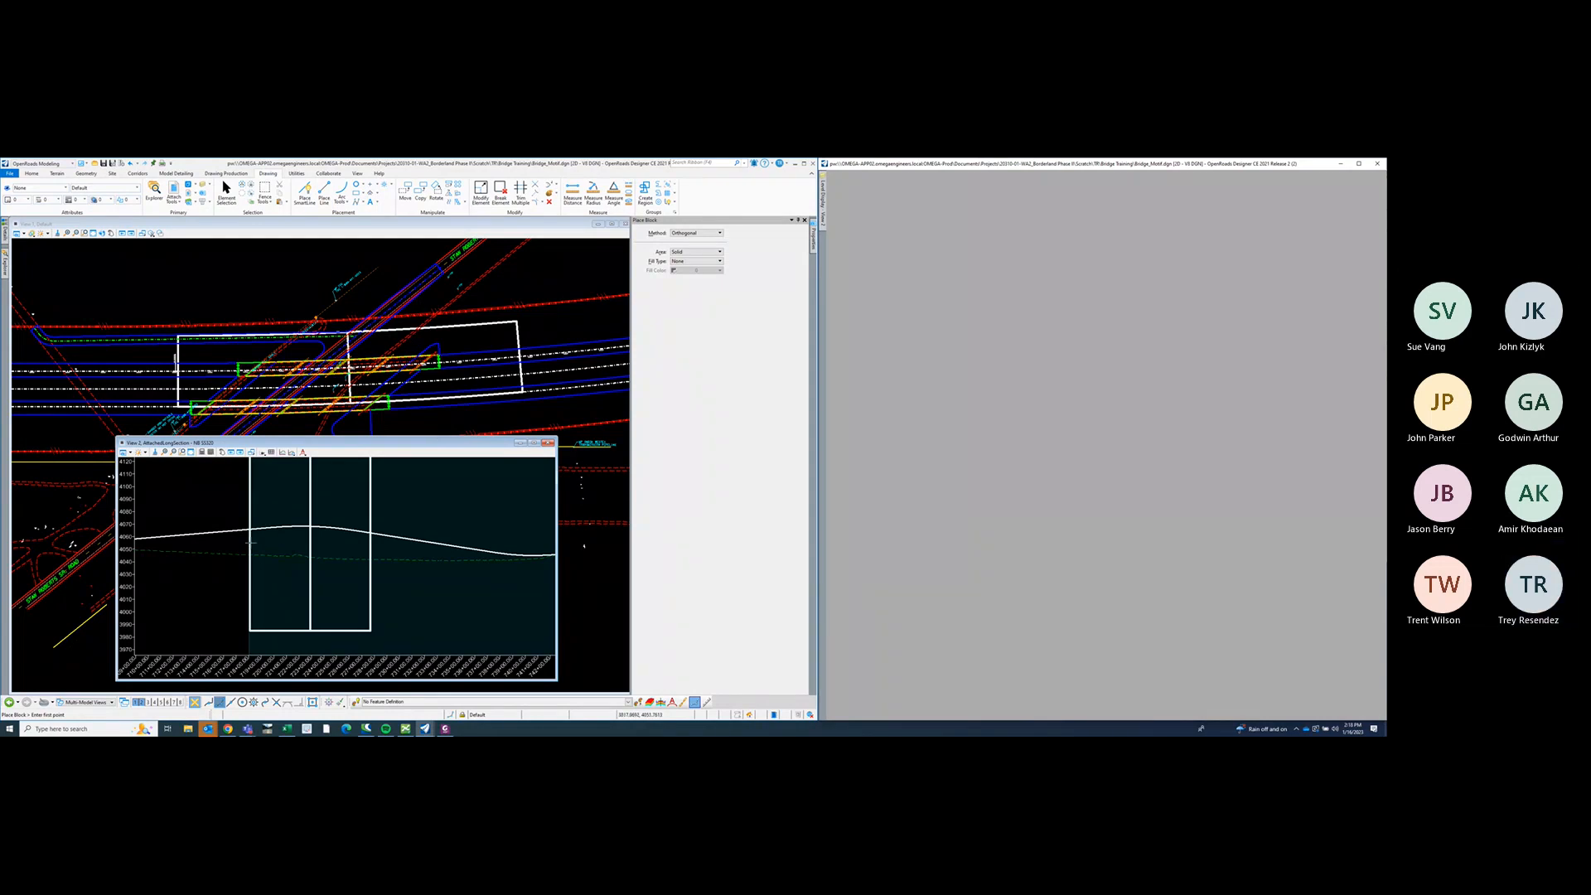
pyautogui.scroll(3, 251, 543)
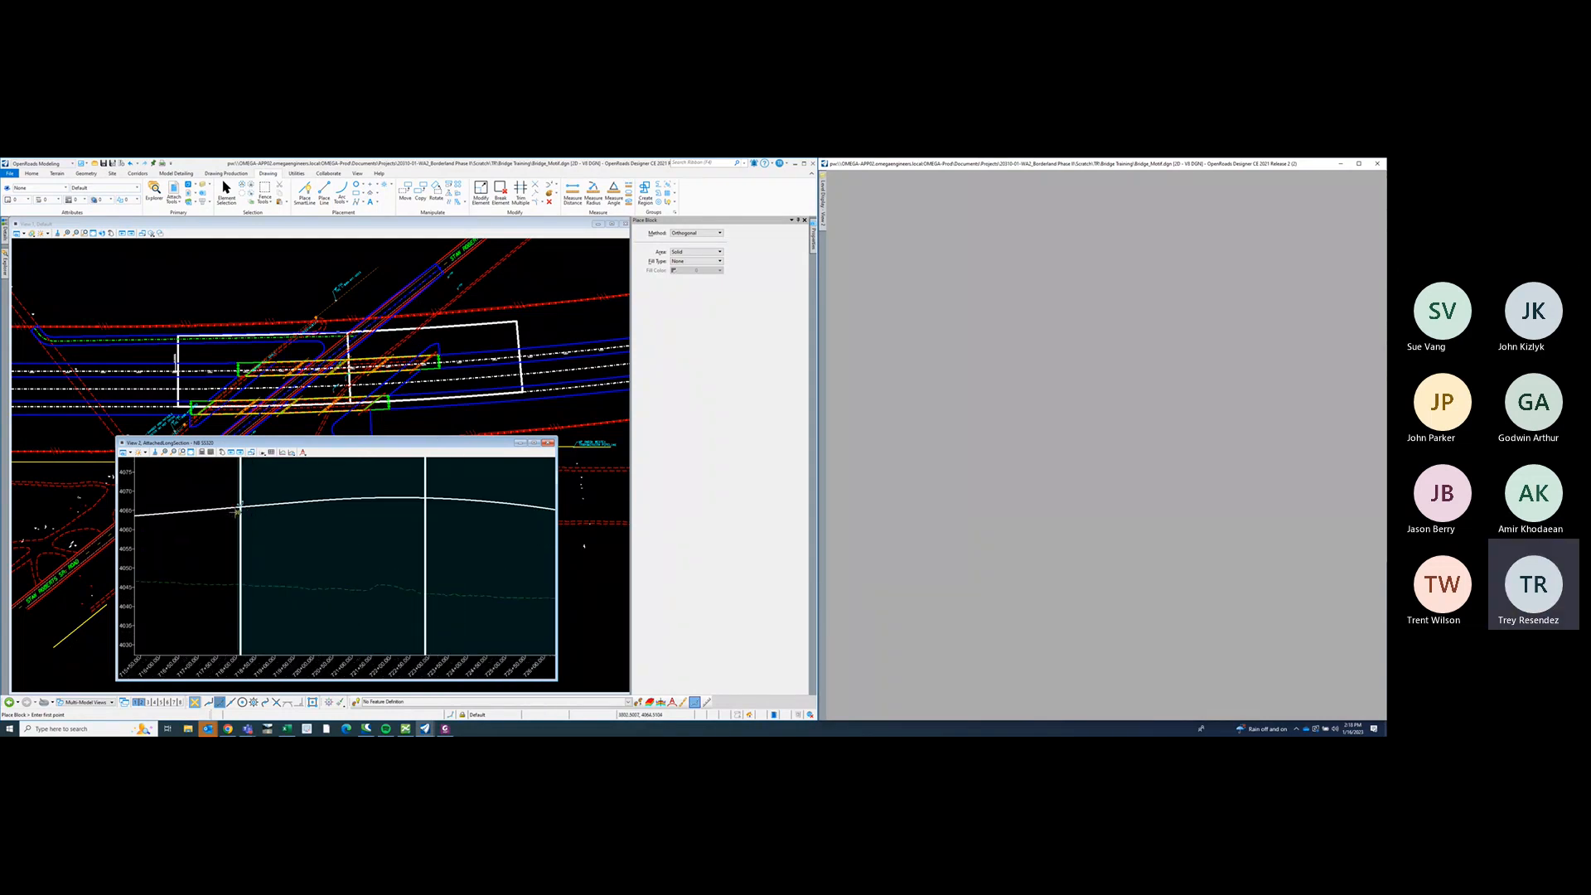
pyautogui.scroll(2, 237, 513)
pyautogui.click(233, 508)
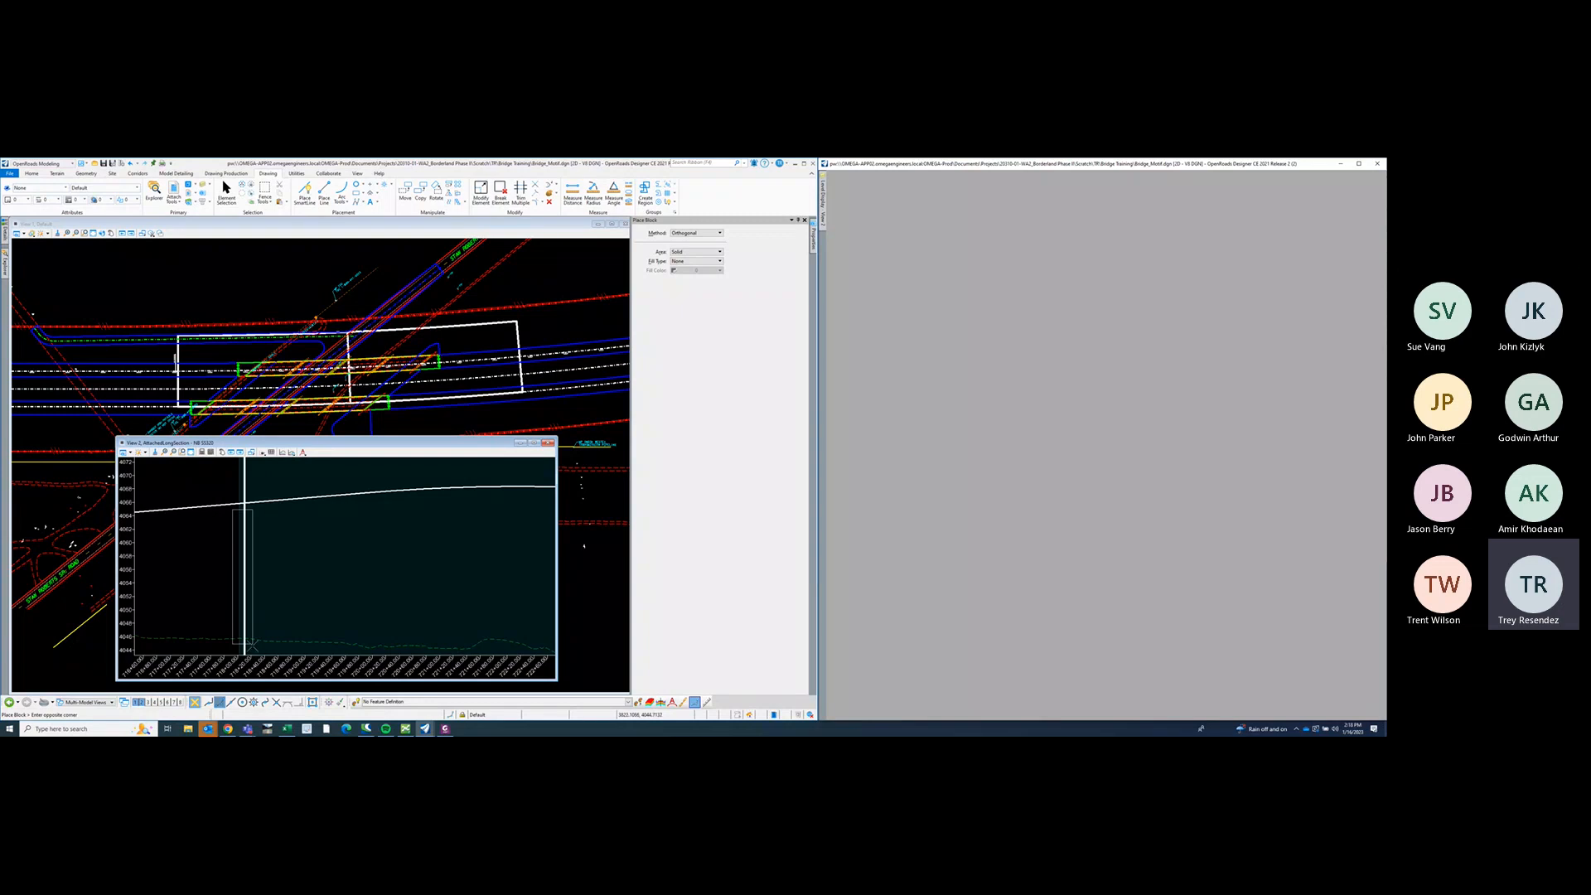
pyautogui.scroll(-3, 257, 592)
pyautogui.scroll(-1, 258, 594)
pyautogui.rightClick(282, 590)
pyautogui.scroll(2, 278, 588)
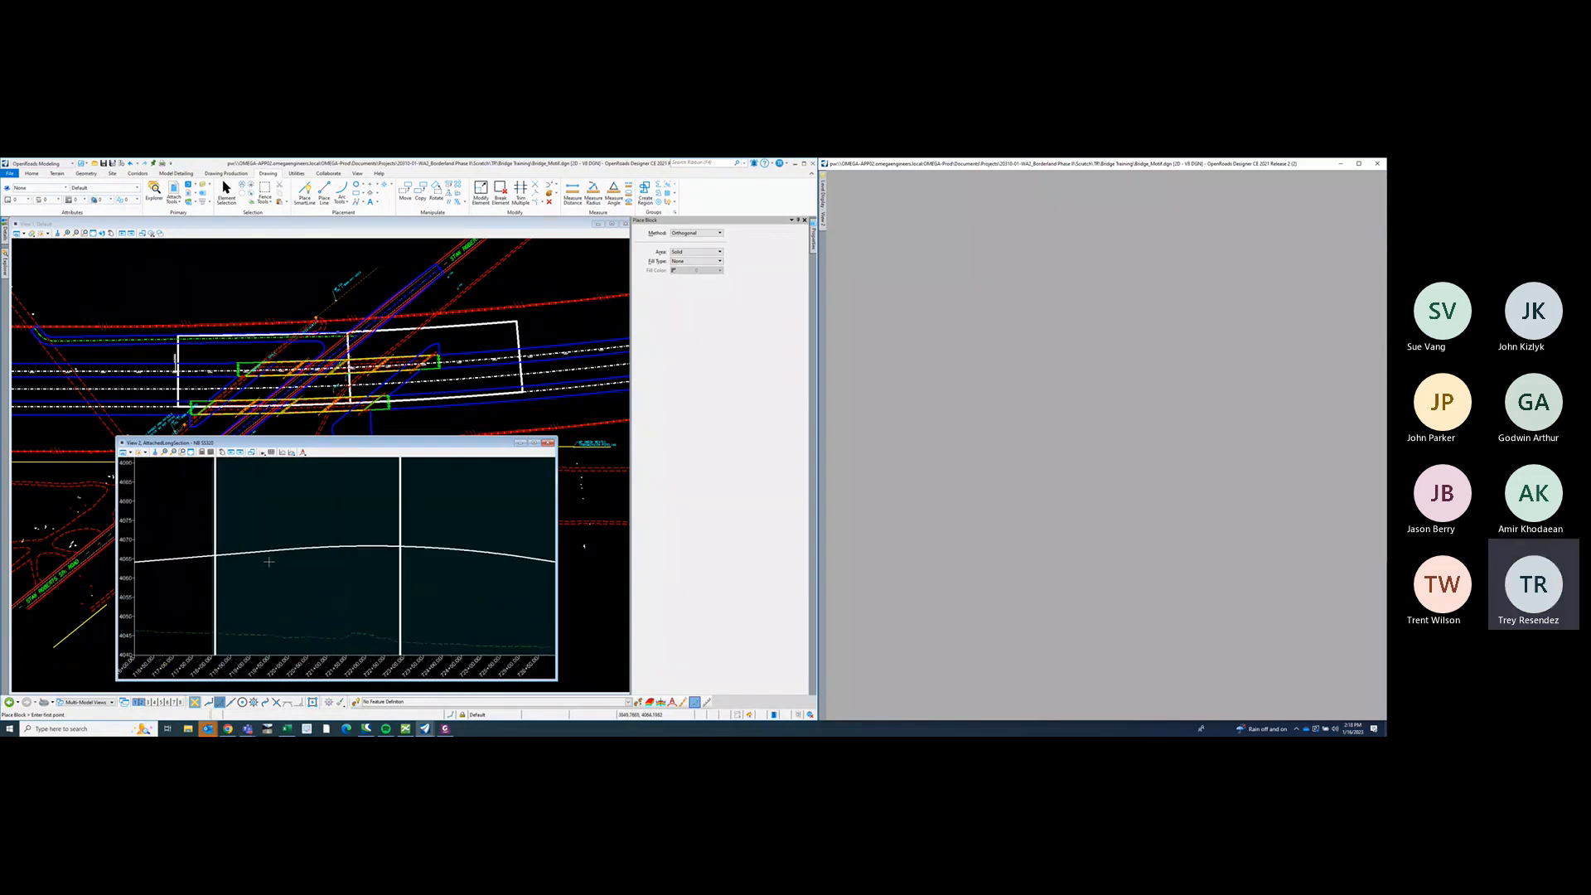
pyautogui.click(267, 557)
pyautogui.click(281, 629)
# - Place two more column blocks below the profile line, one further along the first boundary and one straddling the shared boundary edge
pyautogui.scroll(-3, 351, 538)
pyautogui.scroll(3, 345, 543)
pyautogui.click(342, 541)
pyautogui.click(354, 613)
pyautogui.click(401, 538)
pyautogui.click(421, 618)
pyautogui.scroll(-2, 366, 584)
pyautogui.scroll(2, 366, 585)
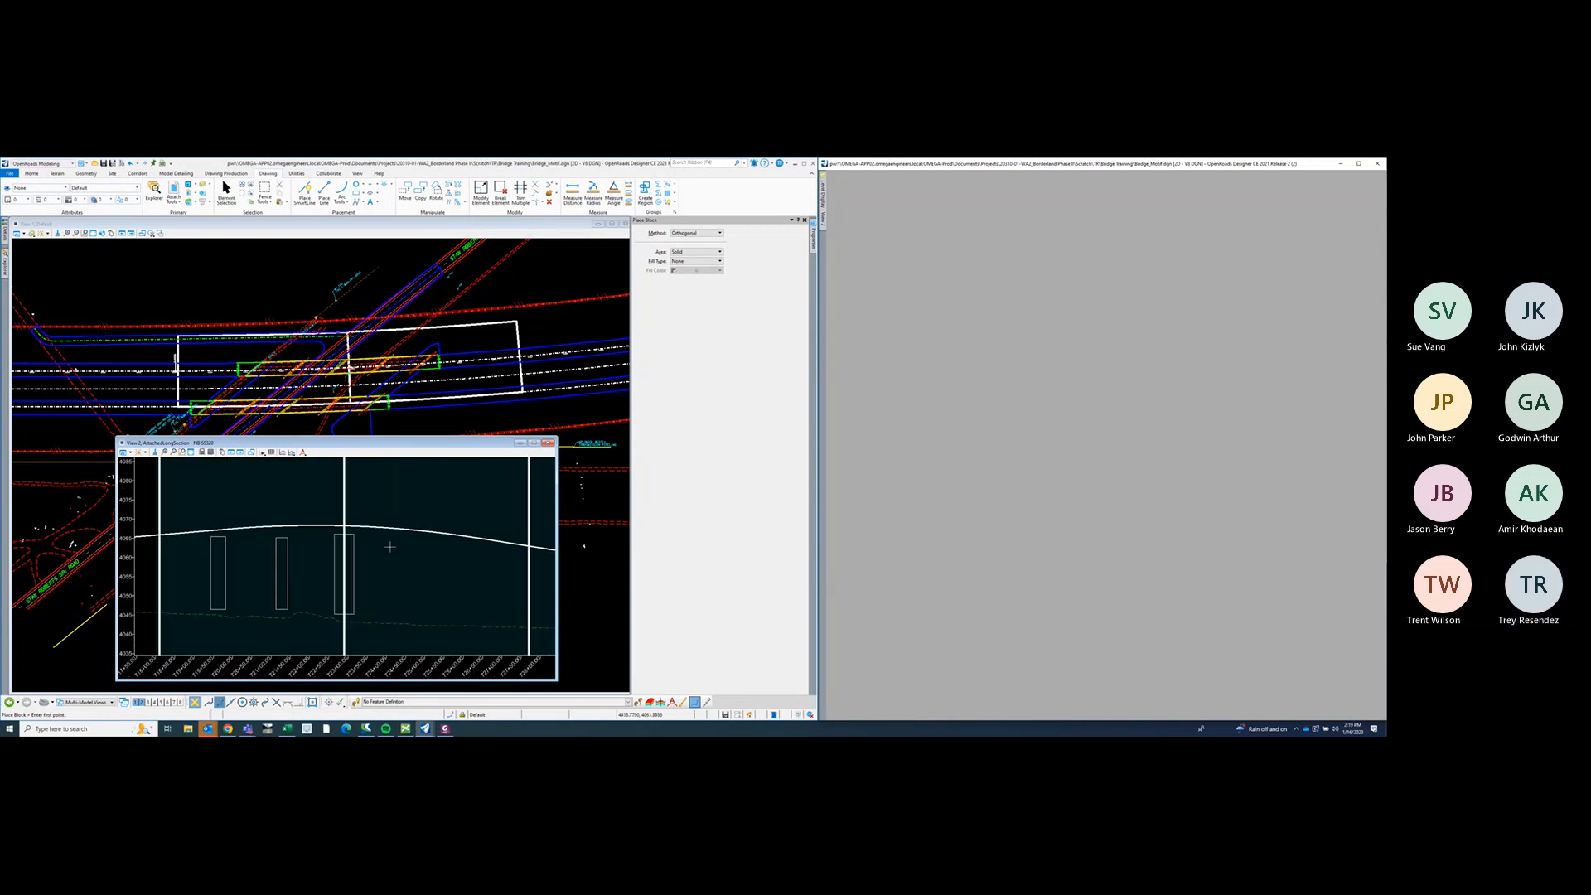
# - Place two column blocks below the profile line in the second profile boundary and end block placement
pyautogui.click(386, 537)
pyautogui.click(403, 617)
pyautogui.click(478, 548)
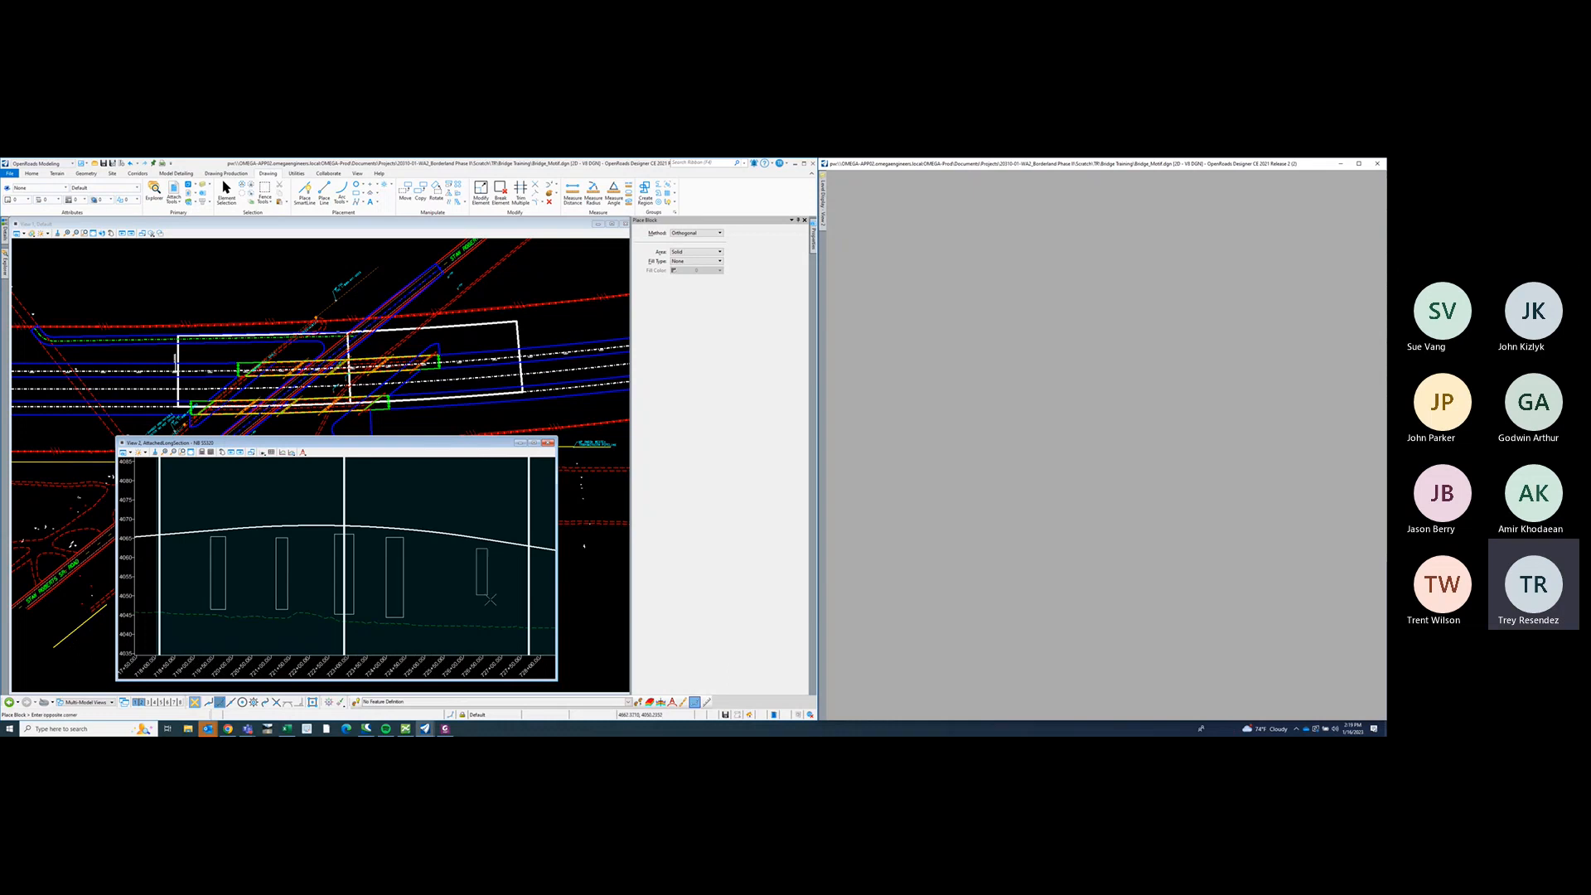
pyautogui.click(493, 616)
pyautogui.scroll(-2, 489, 598)
pyautogui.moveTo(456, 537); pyautogui.dragTo(407, 536, button='middle')
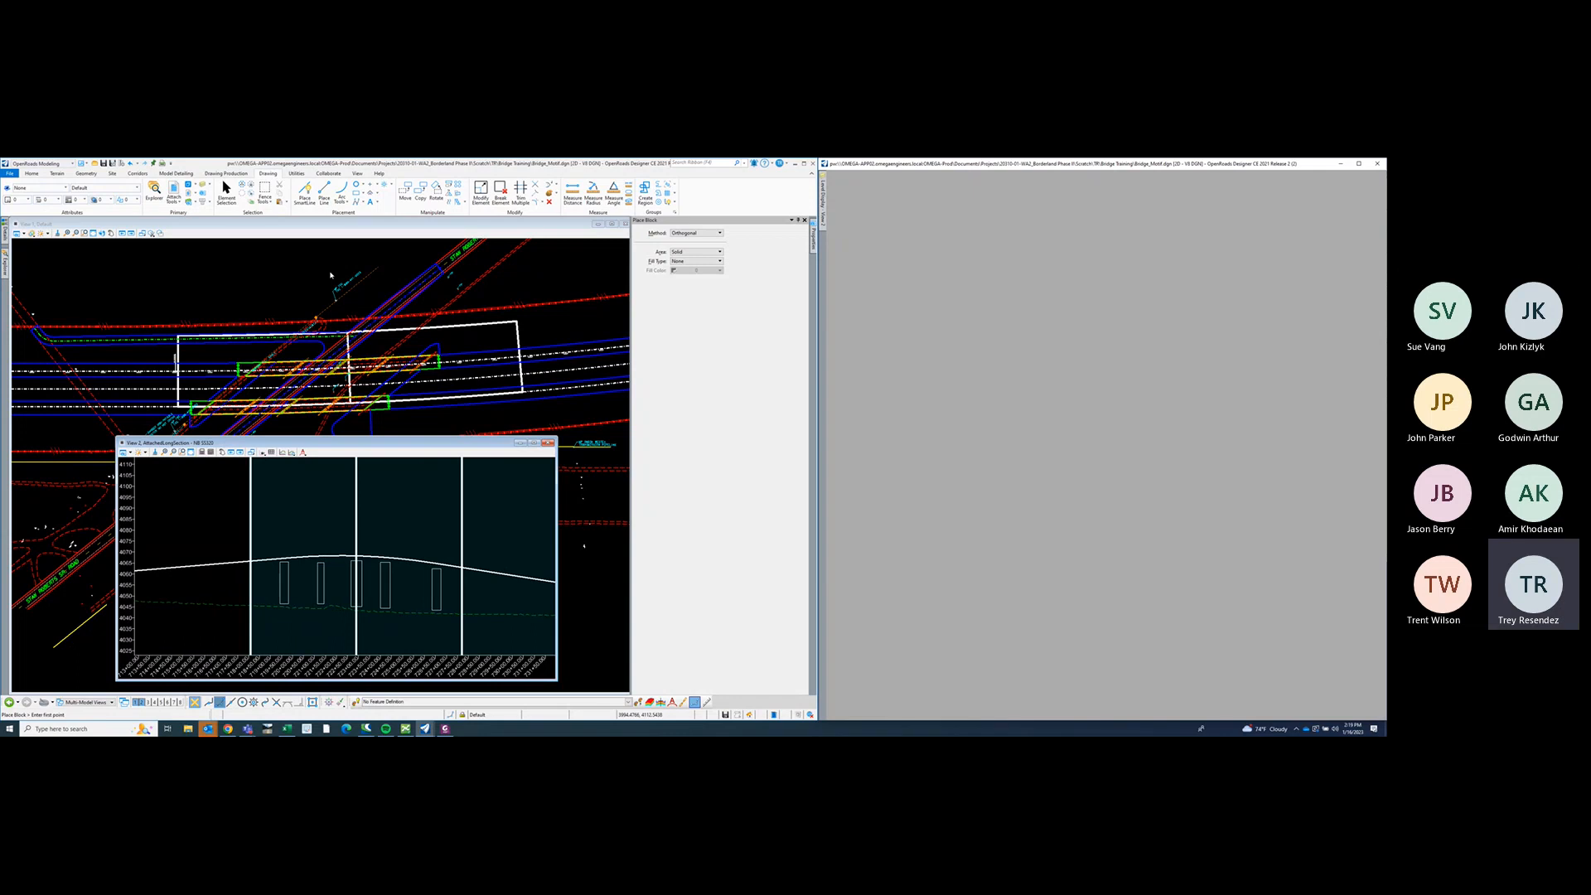
pyautogui.click(227, 192)
pyautogui.moveTo(417, 507); pyautogui.dragTo(400, 513, button='middle')
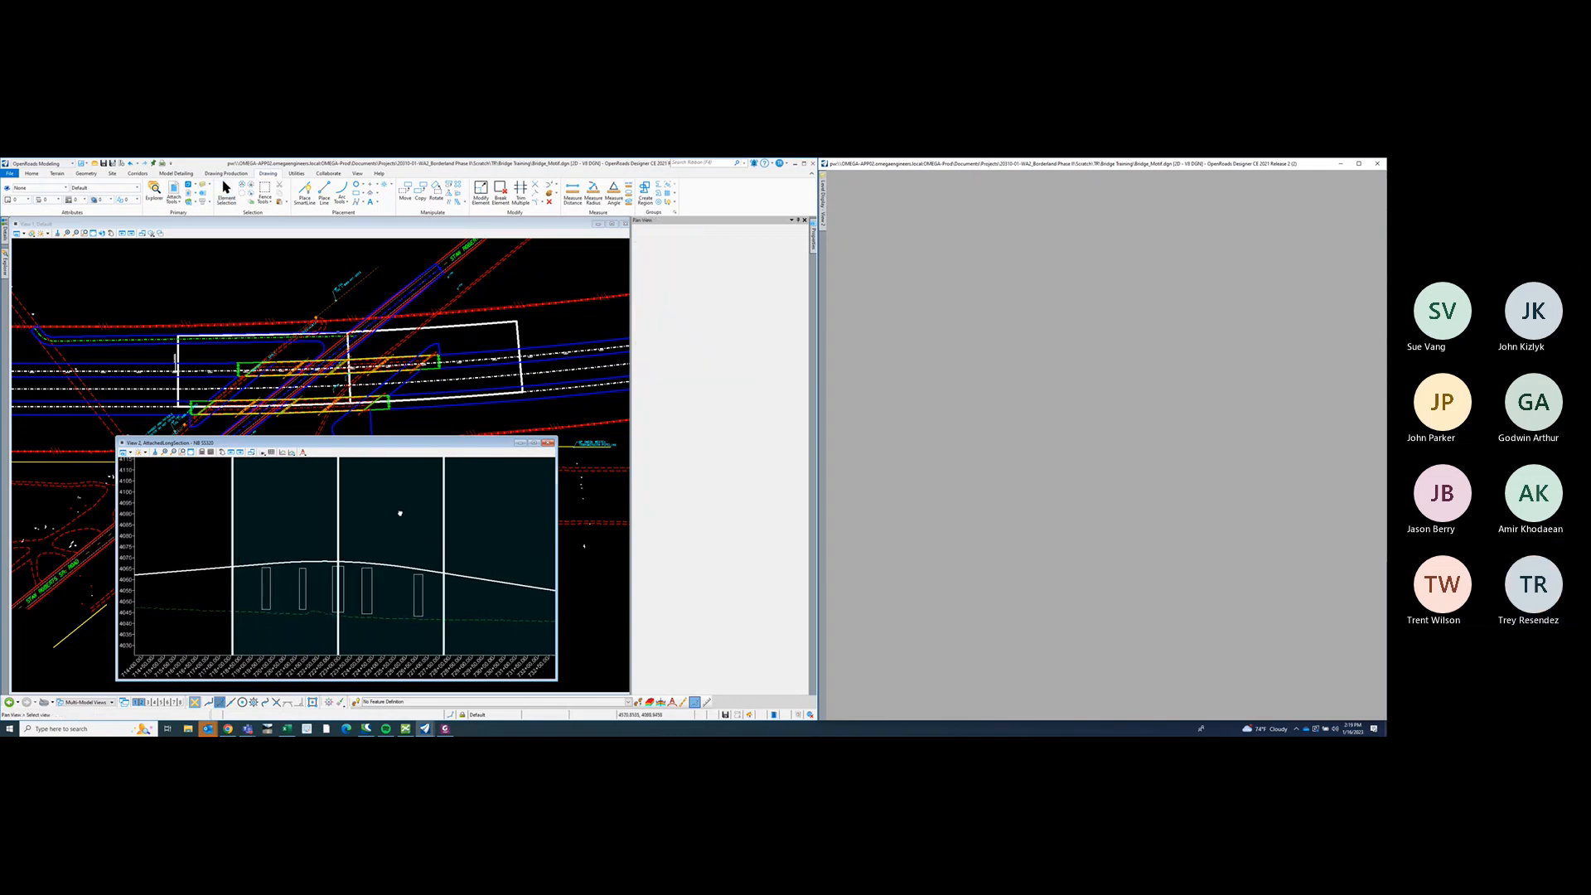
# - Open the Named Boundaries dialog and move it clear of the profile view
pyautogui.click(225, 174)
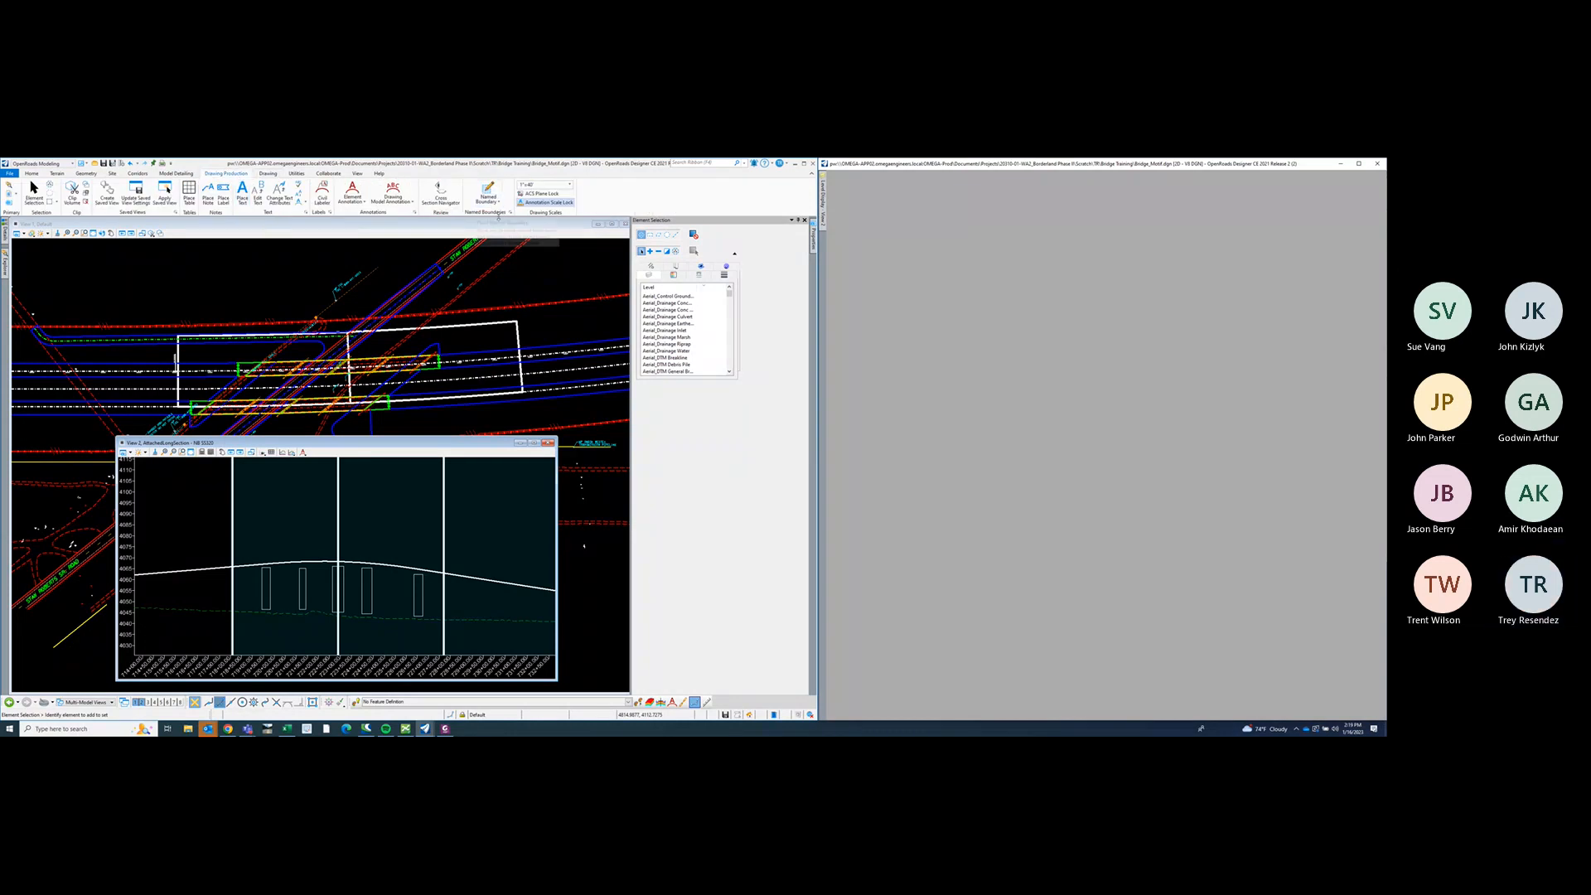
pyautogui.click(512, 213)
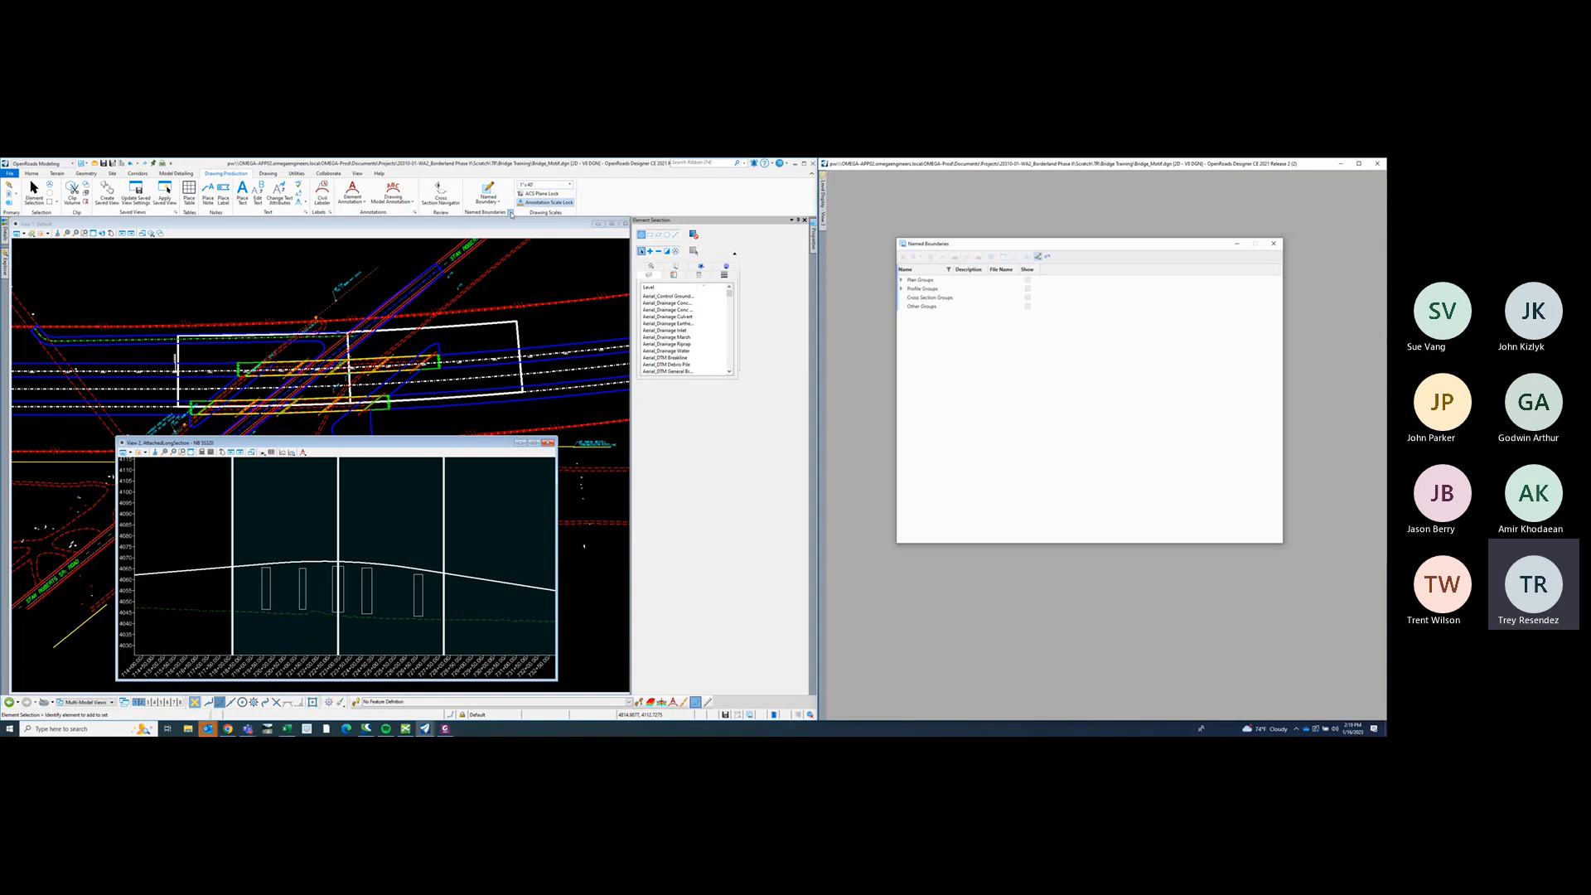
pyautogui.moveTo(942, 246); pyautogui.dragTo(907, 258)
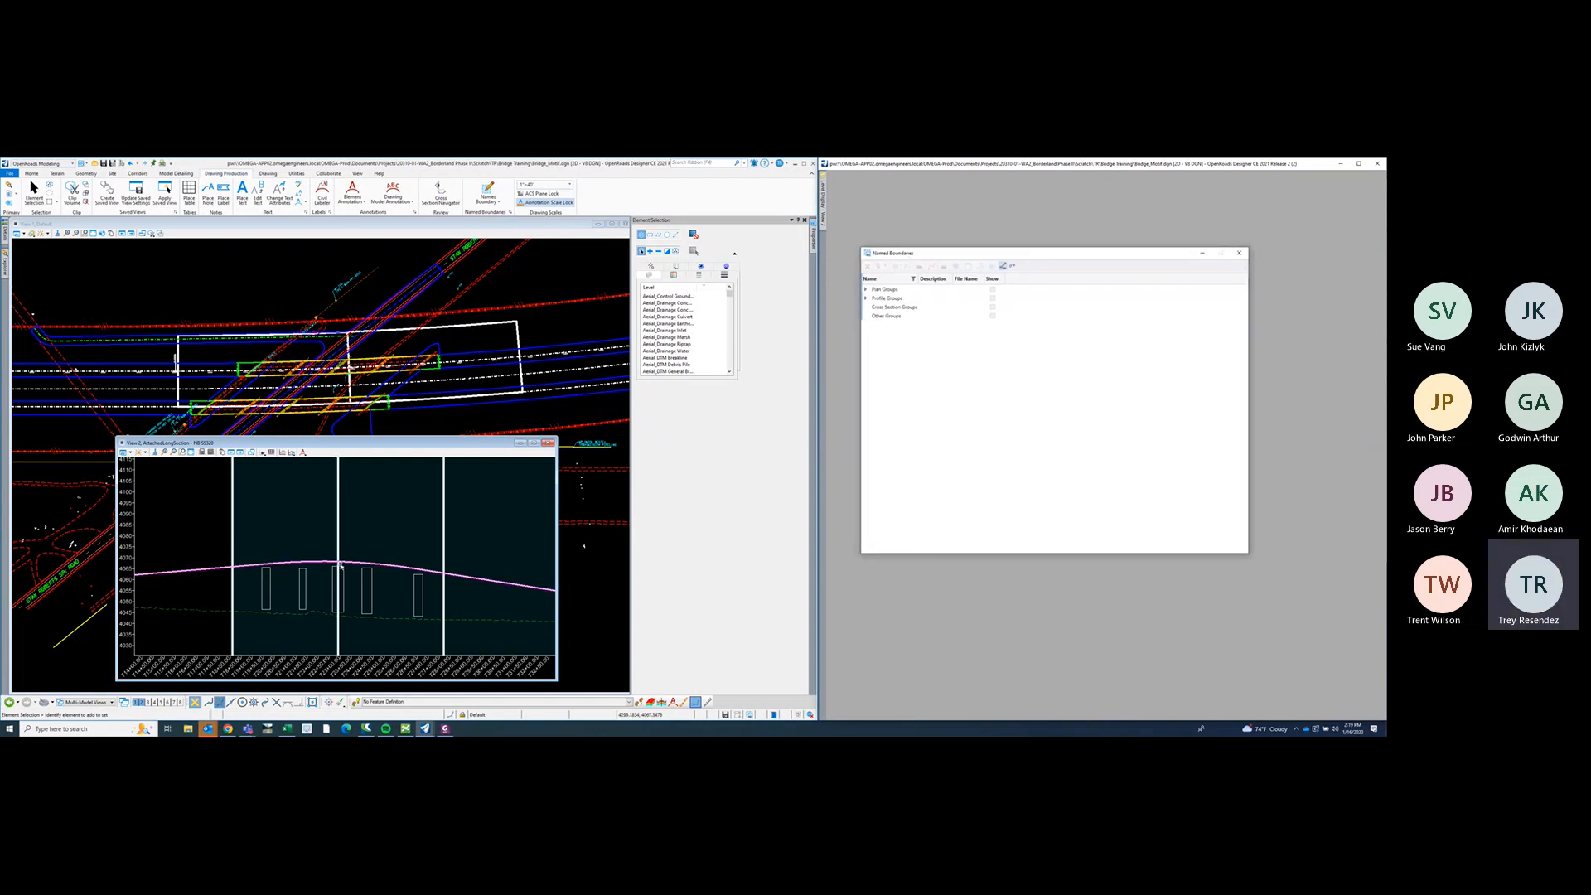
pyautogui.moveTo(341, 566)
pyautogui.moveTo(364, 549); pyautogui.dragTo(381, 515, button='middle')
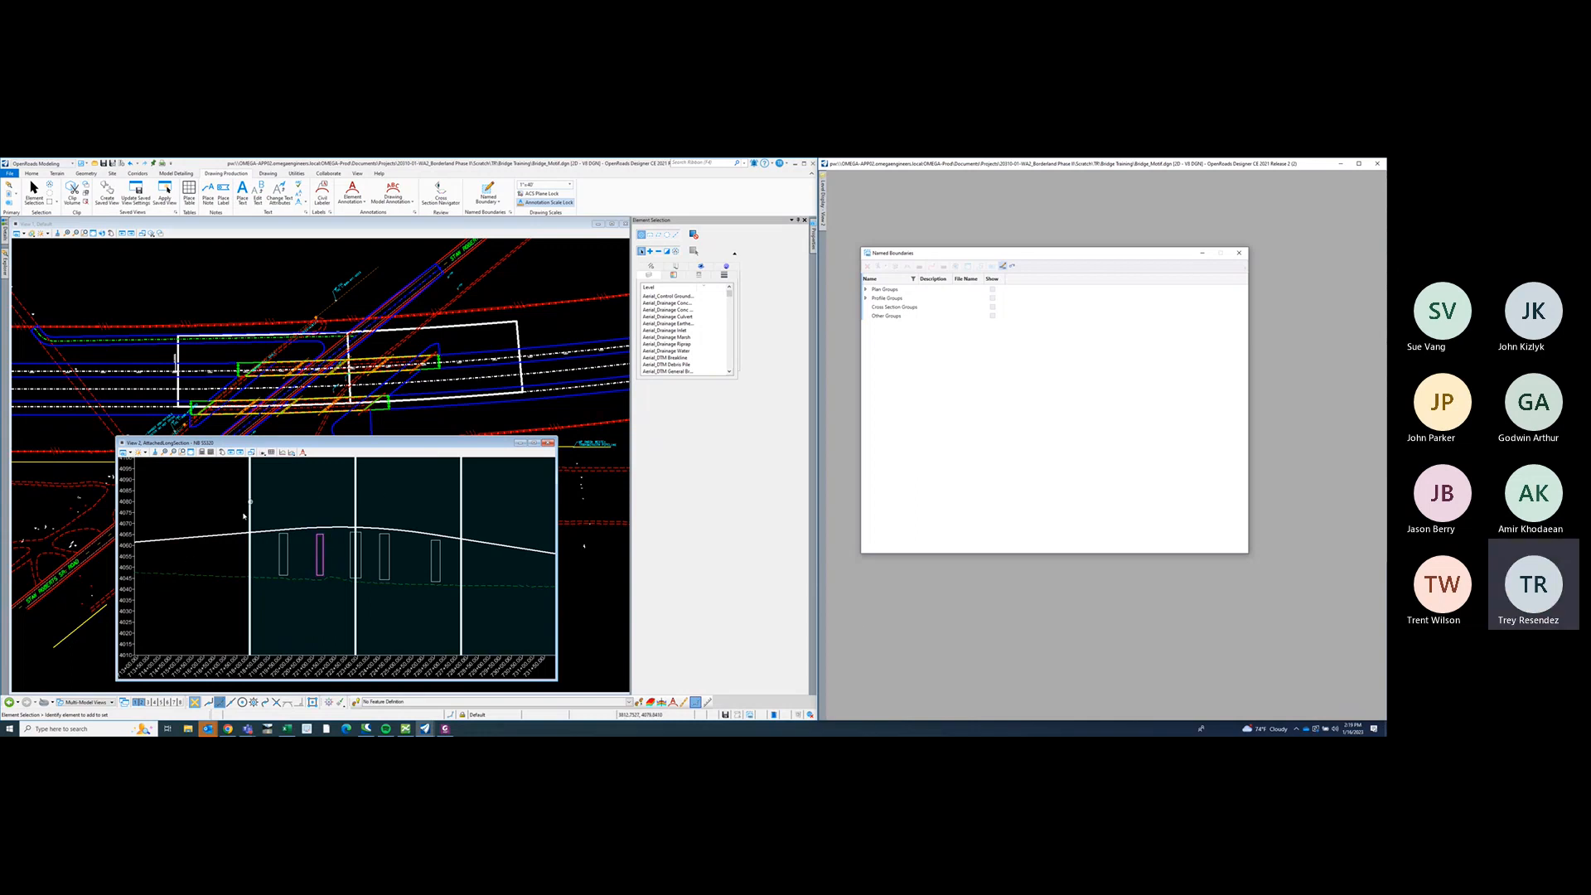
pyautogui.moveTo(416, 603); pyautogui.dragTo(412, 586, button='middle')
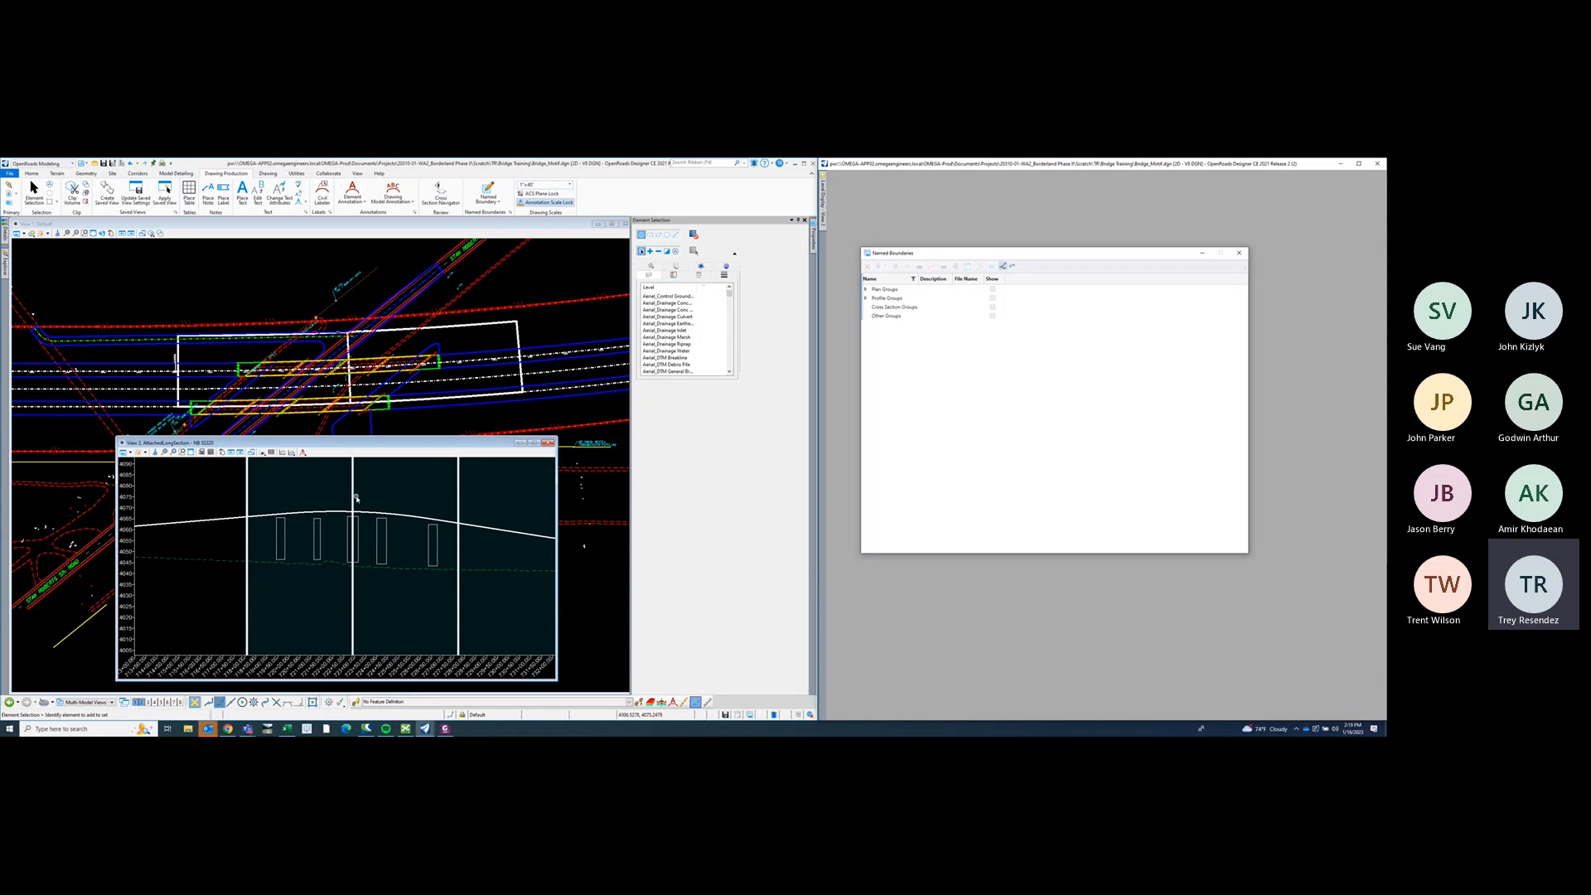
pyautogui.moveTo(357, 500); pyautogui.dragTo(358, 522, button='middle')
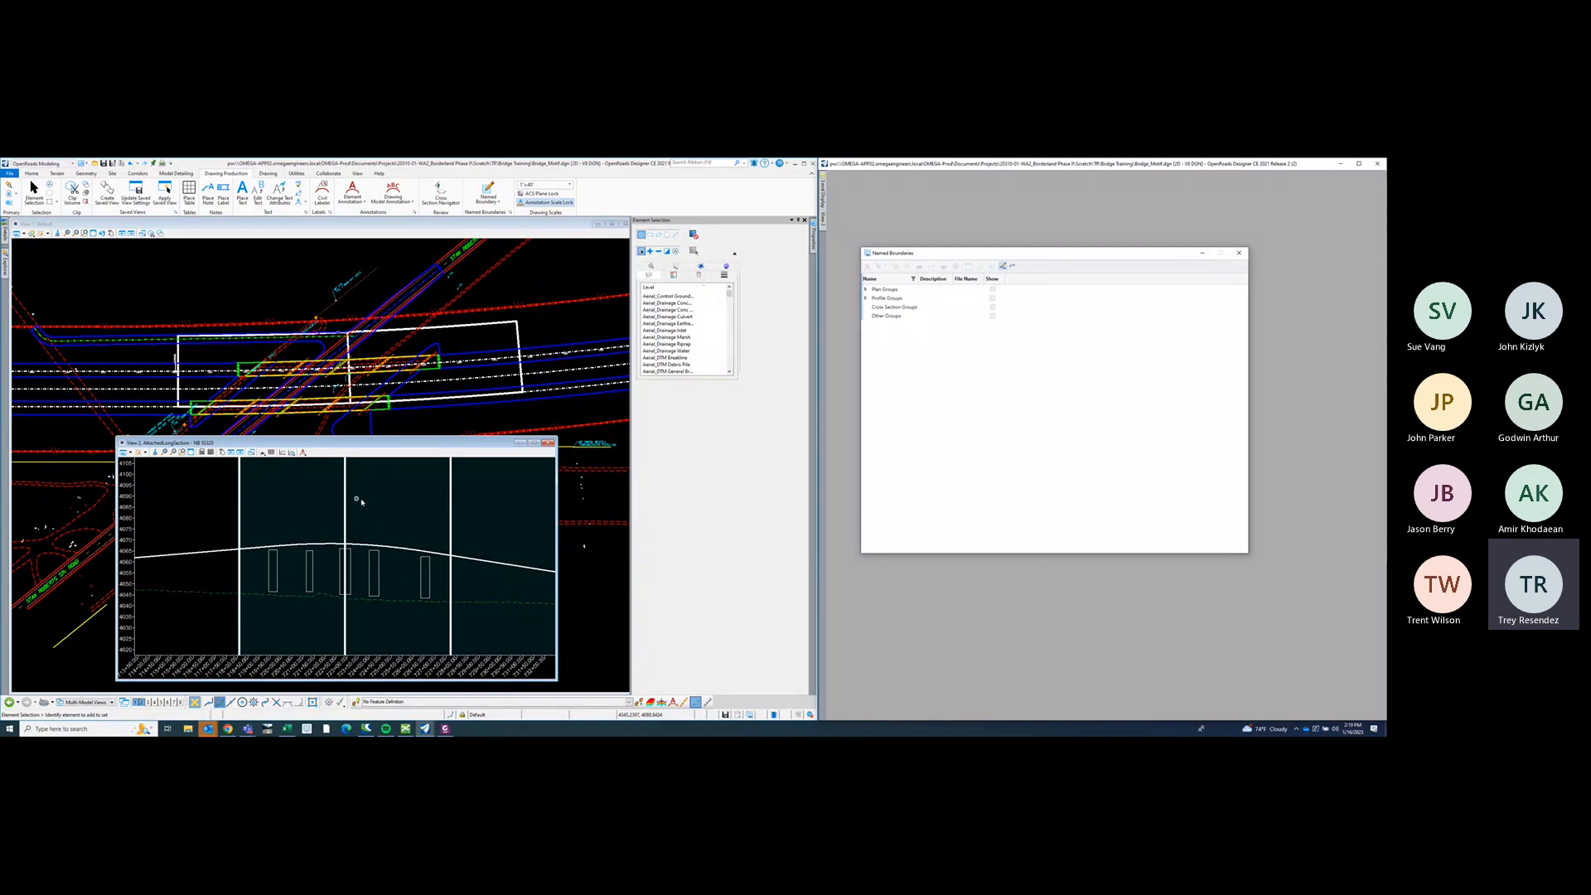
pyautogui.moveTo(374, 500); pyautogui.dragTo(377, 505, button='middle')
# - Start creating a plan/profile drawing from the NB SS320 plan group, with the Create Drawing dialog shown
pyautogui.moveTo(923, 257); pyautogui.dragTo(921, 266)
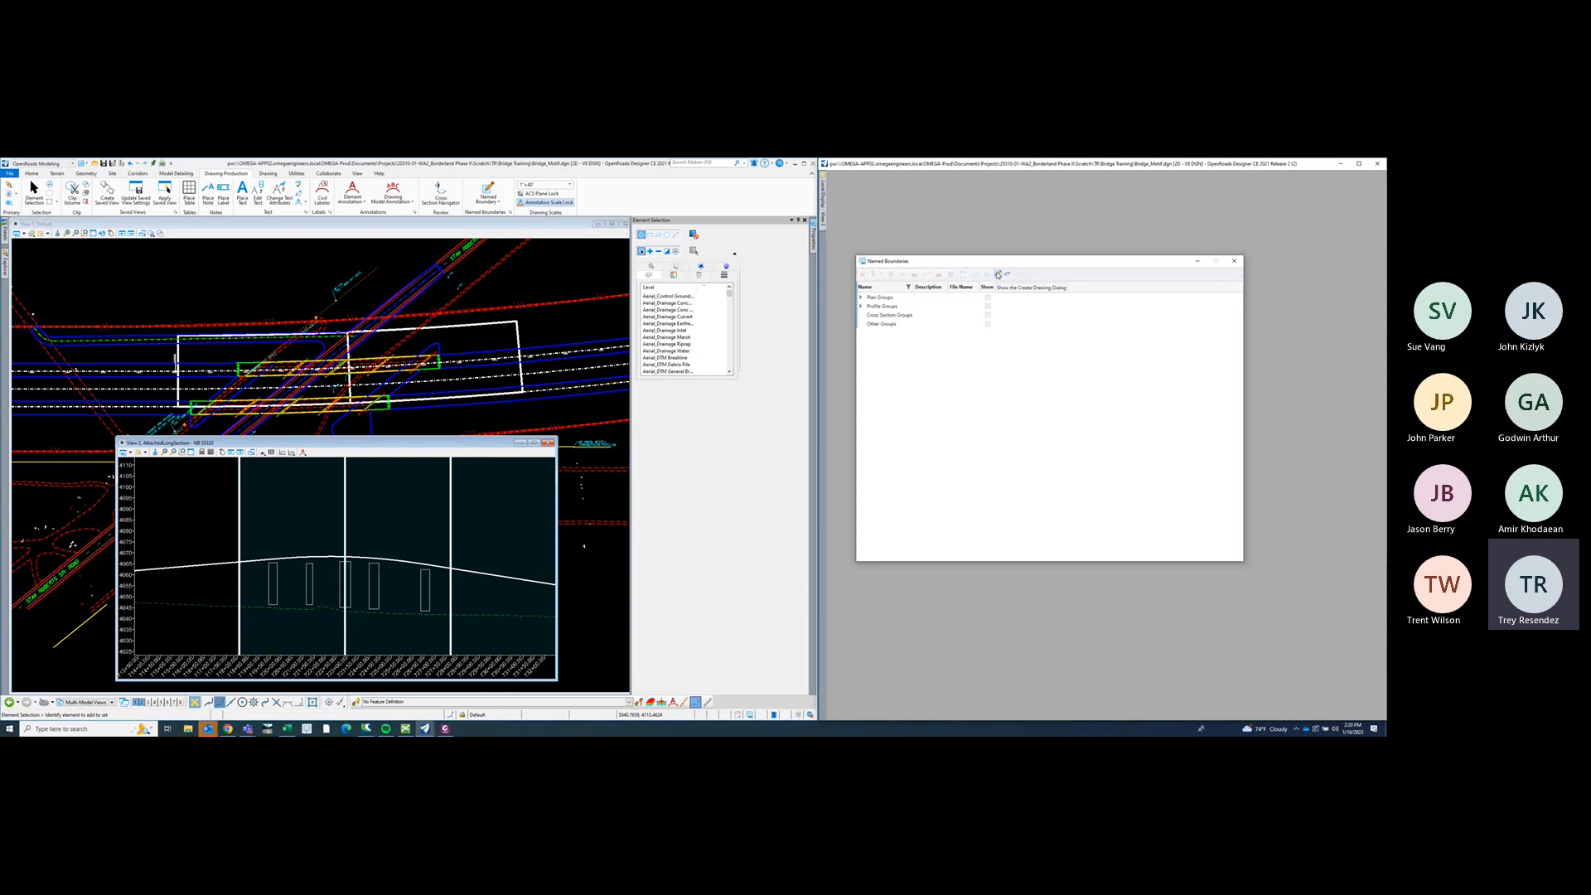
pyautogui.click(999, 274)
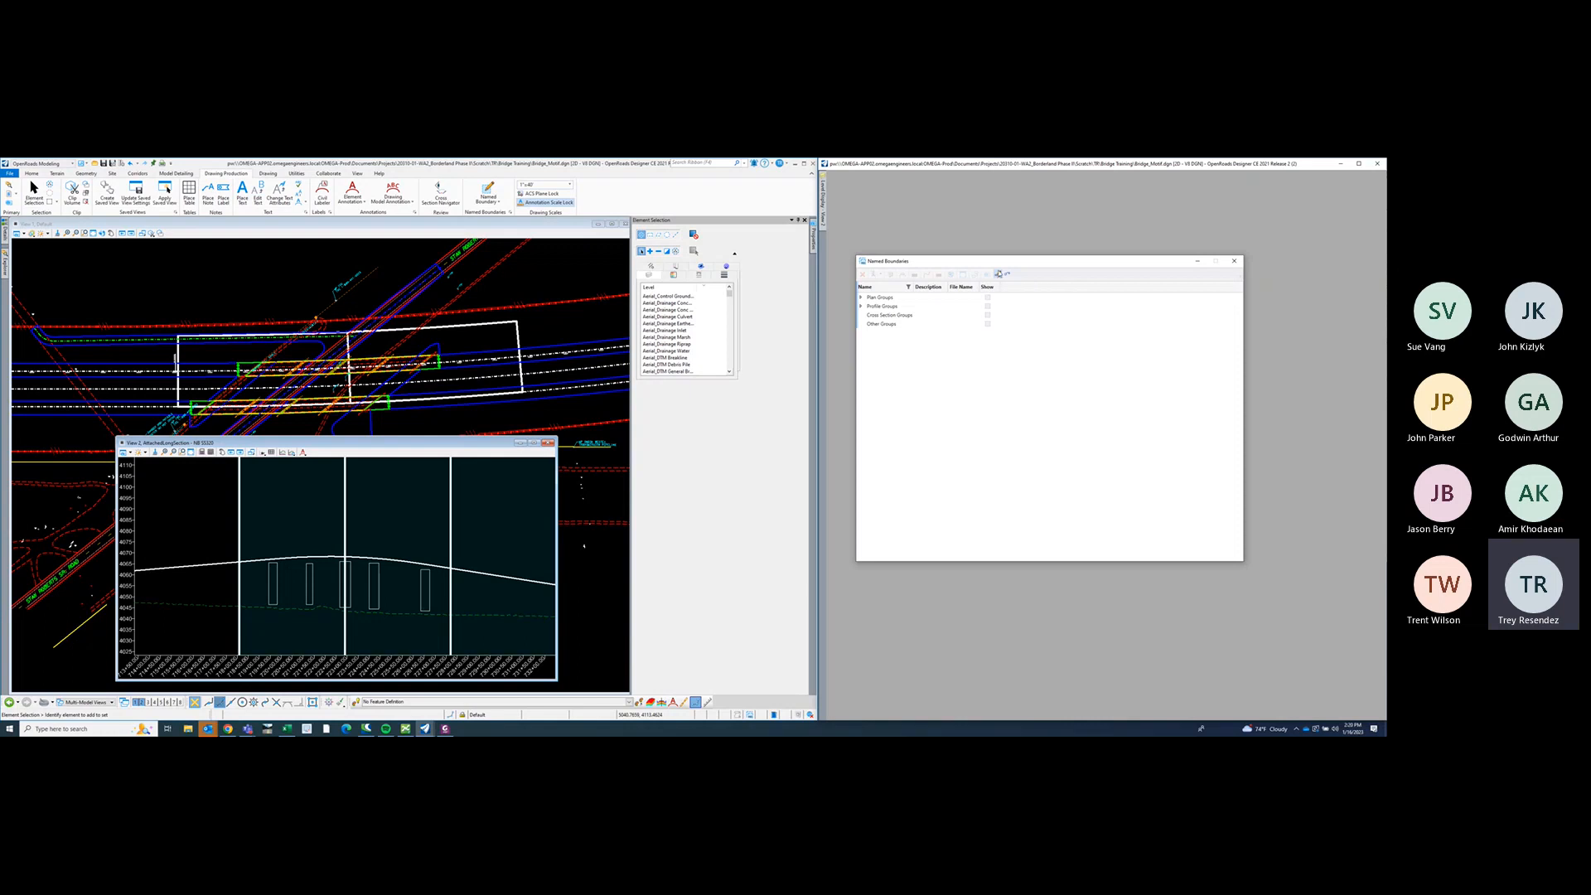
pyautogui.click(861, 298)
pyautogui.click(868, 306)
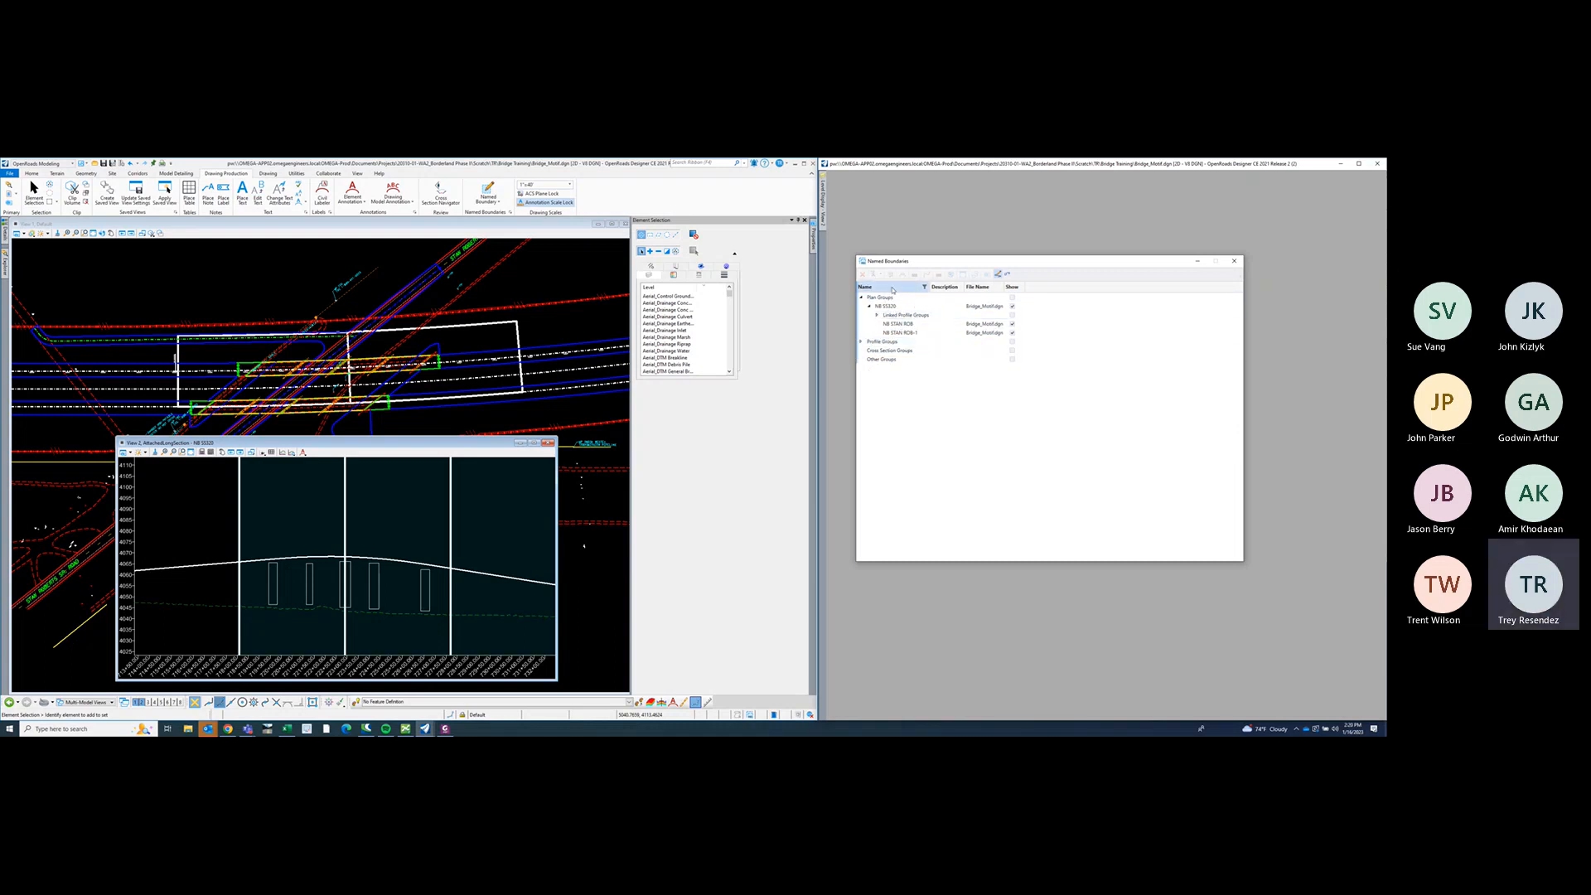
pyautogui.click(886, 306)
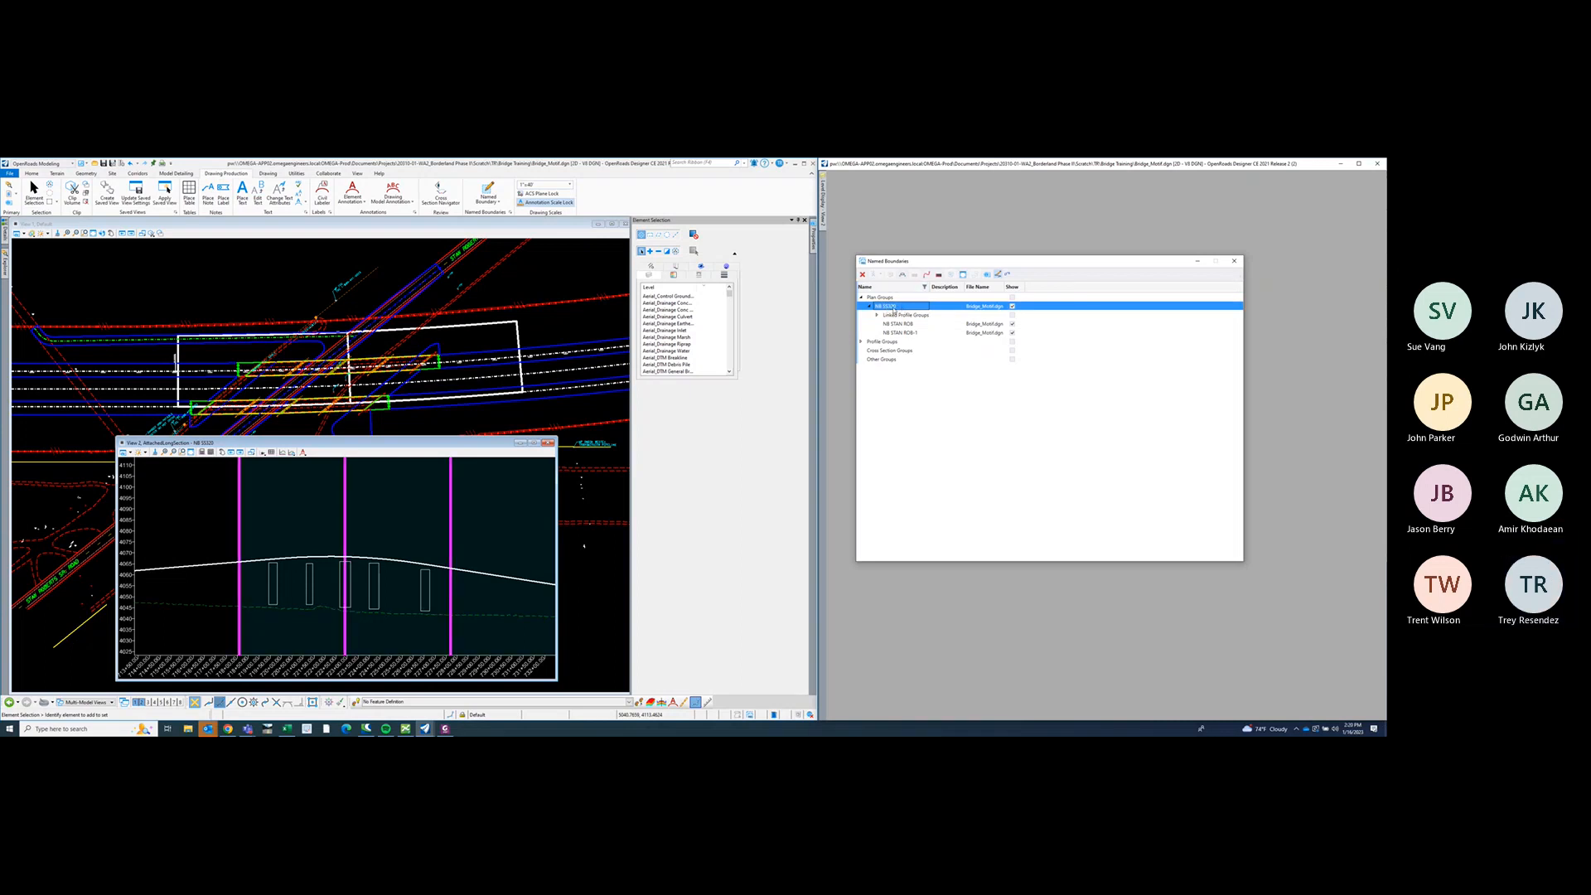
pyautogui.rightClick(893, 308)
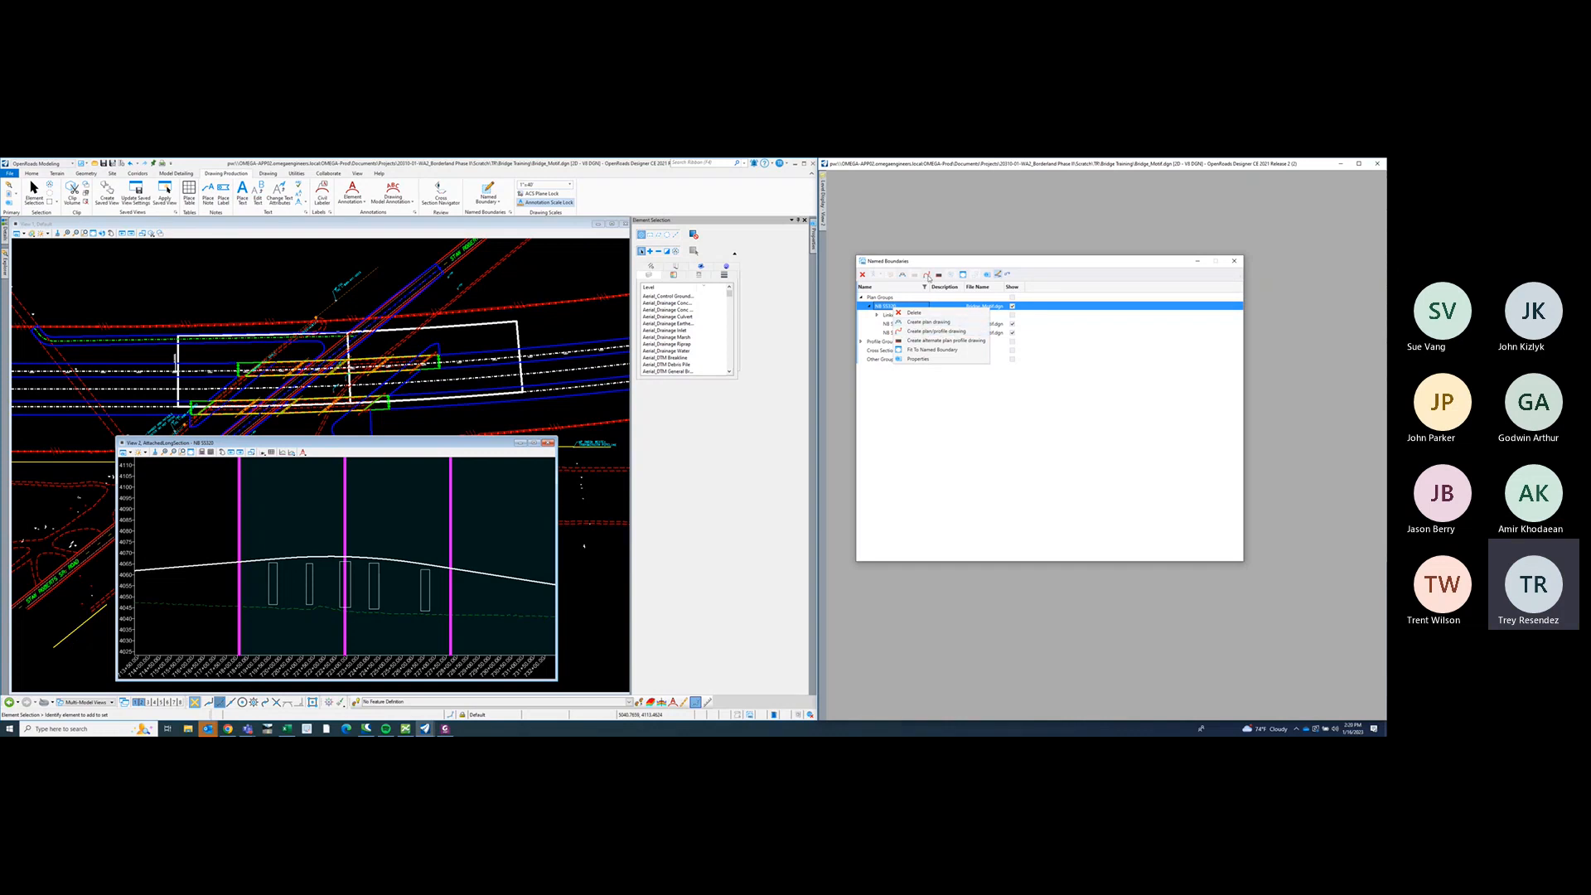
pyautogui.click(926, 332)
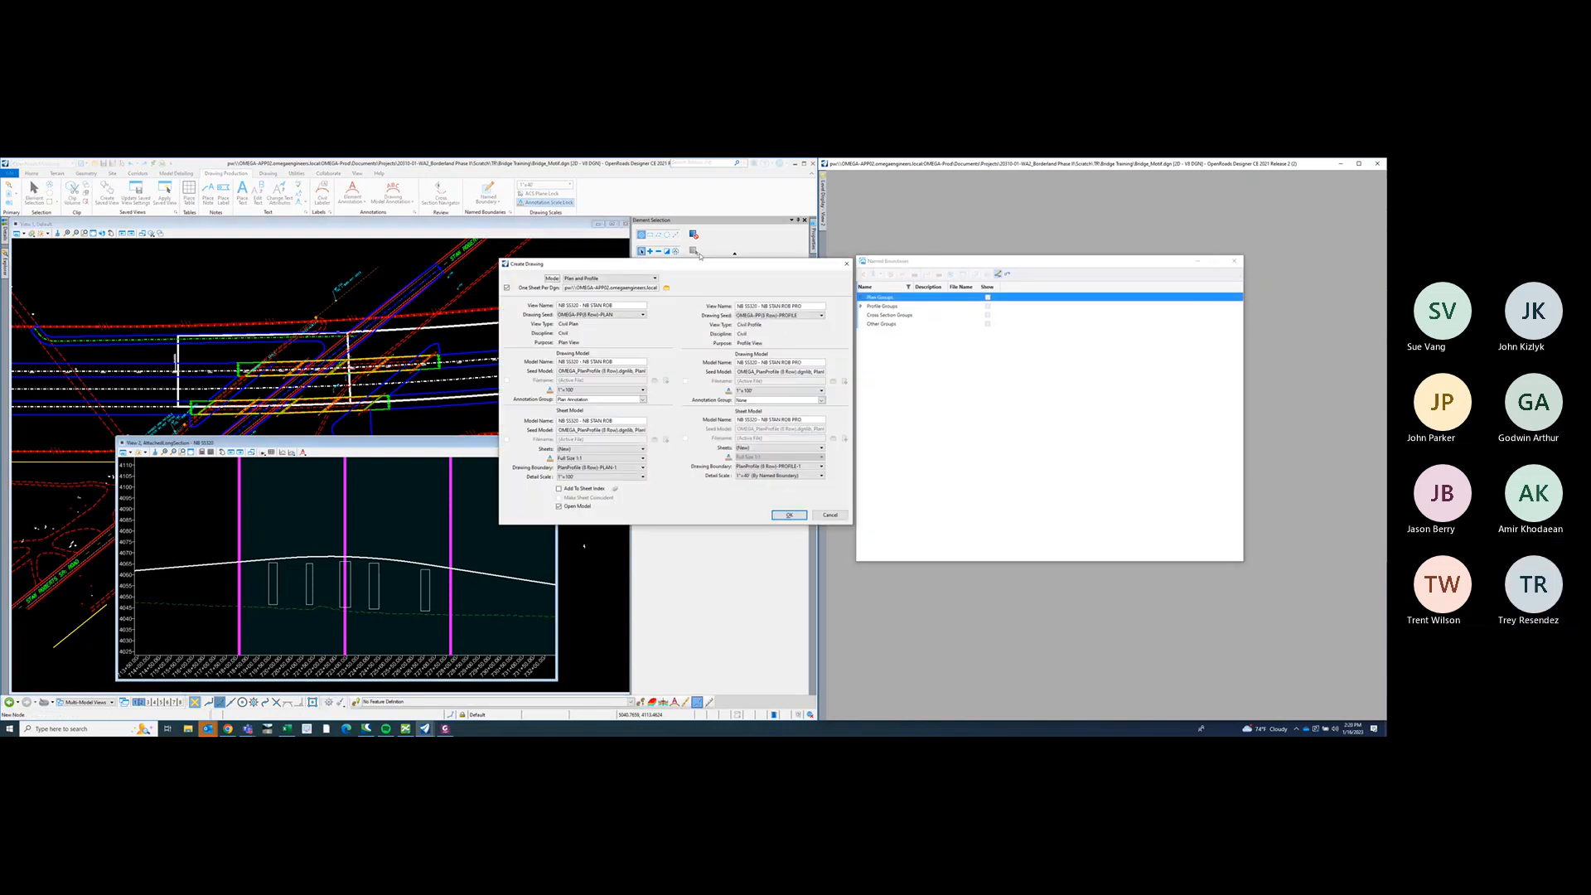
# - Browse the sheet files' destination directories down to the bridge subfolders under OMEGA in the plan set
pyautogui.moveTo(641, 268)
pyautogui.mouseDown()
pyautogui.moveTo(771, 282)
pyautogui.moveTo(1000, 361)
pyautogui.moveTo(995, 346)
pyautogui.mouseUp()
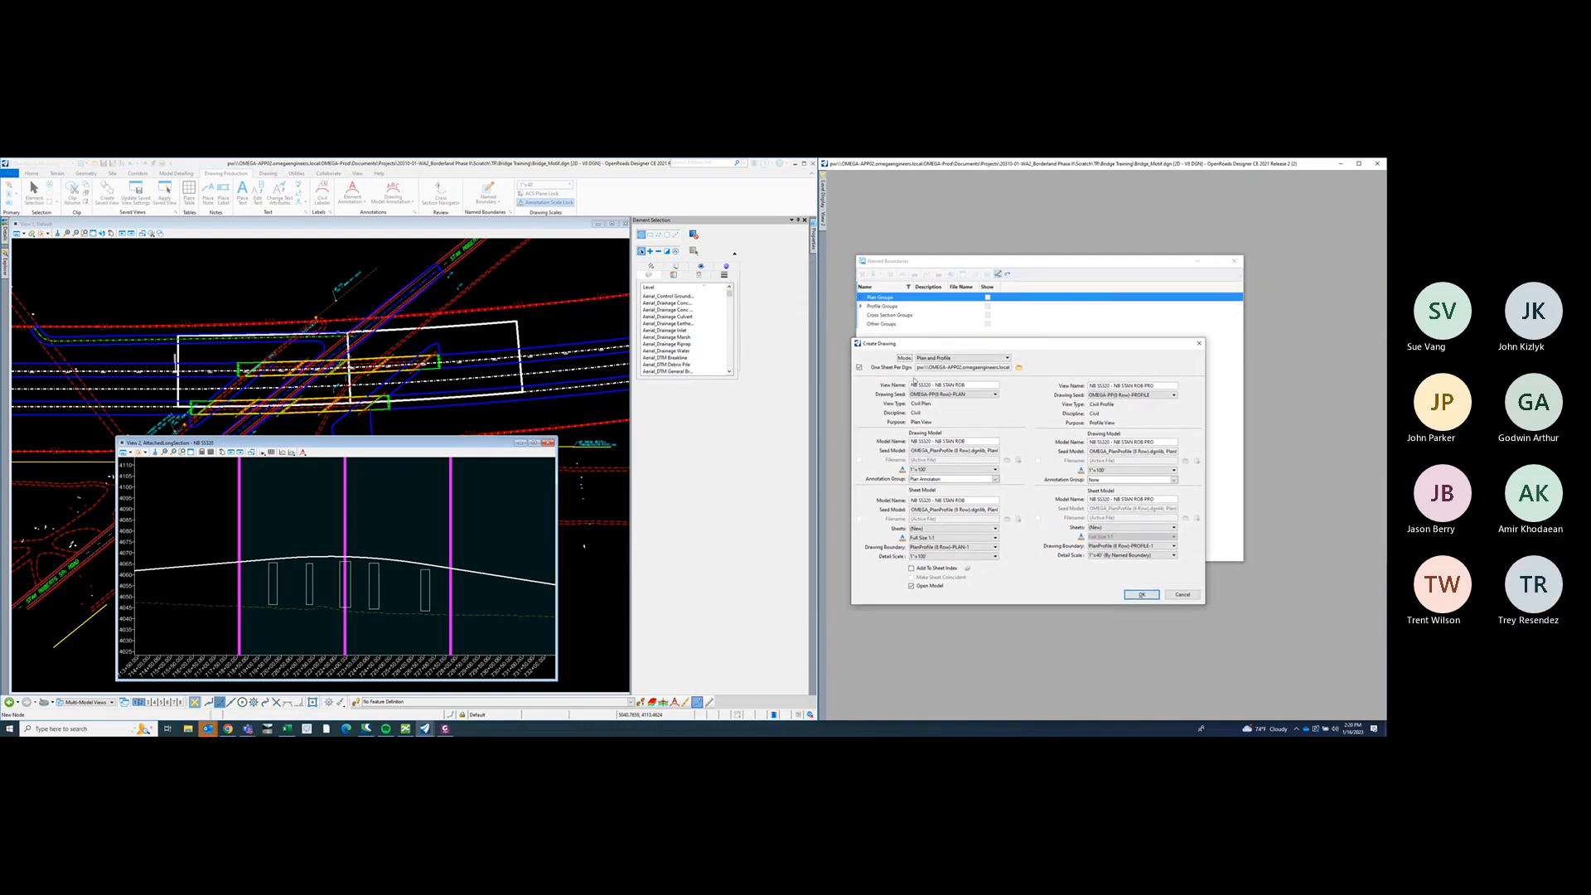
pyautogui.click(1019, 367)
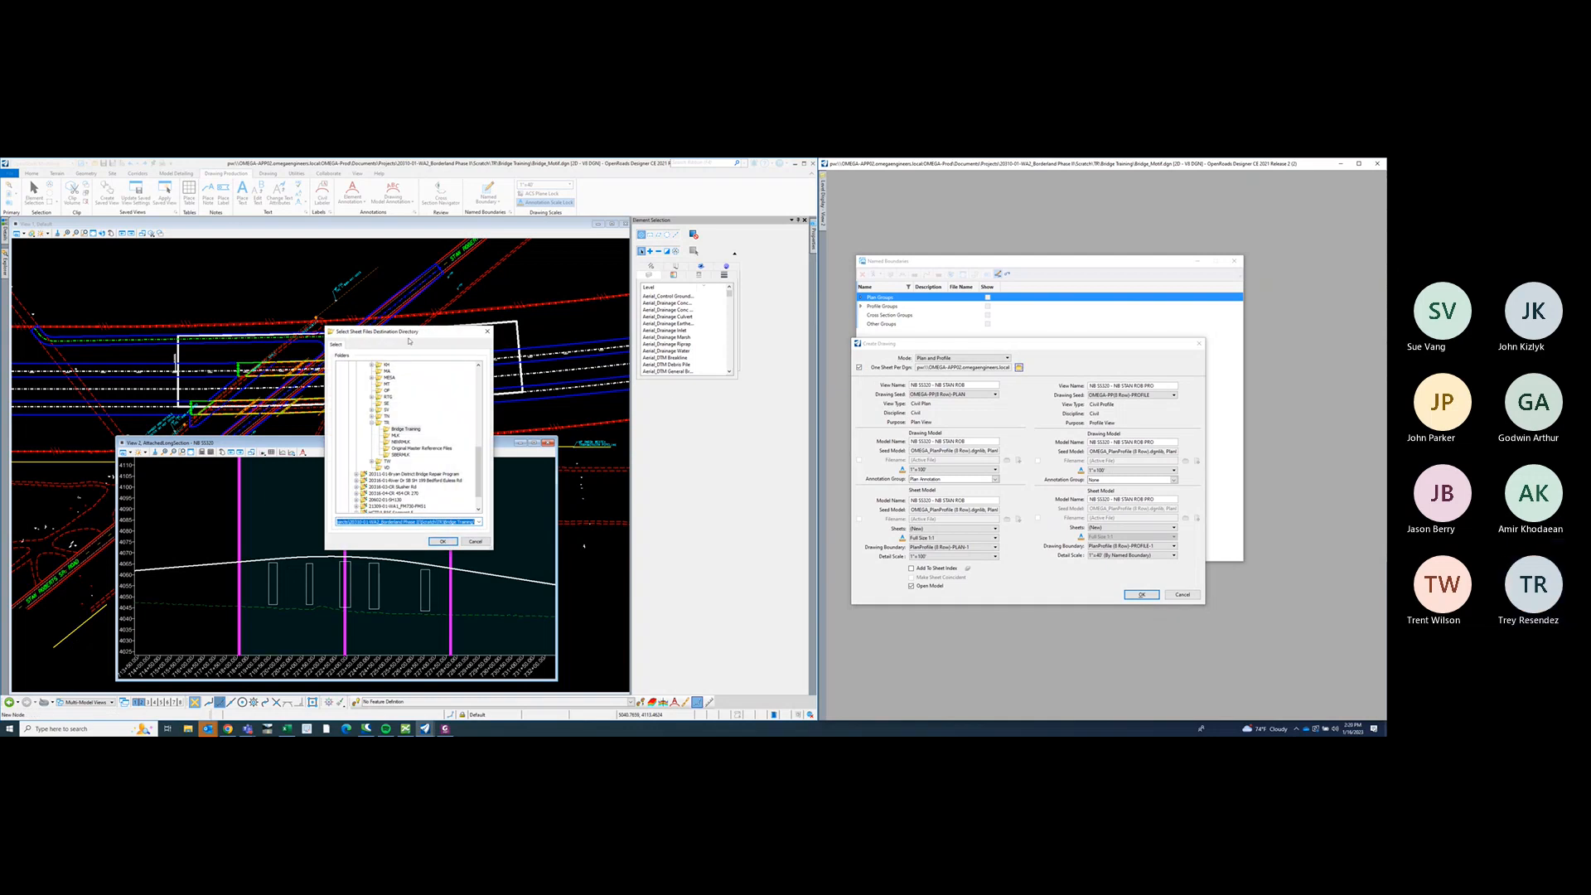
pyautogui.moveTo(425, 340); pyautogui.dragTo(638, 272)
pyautogui.scroll(3, 598, 387)
pyautogui.scroll(2, 598, 387)
pyautogui.click(579, 356)
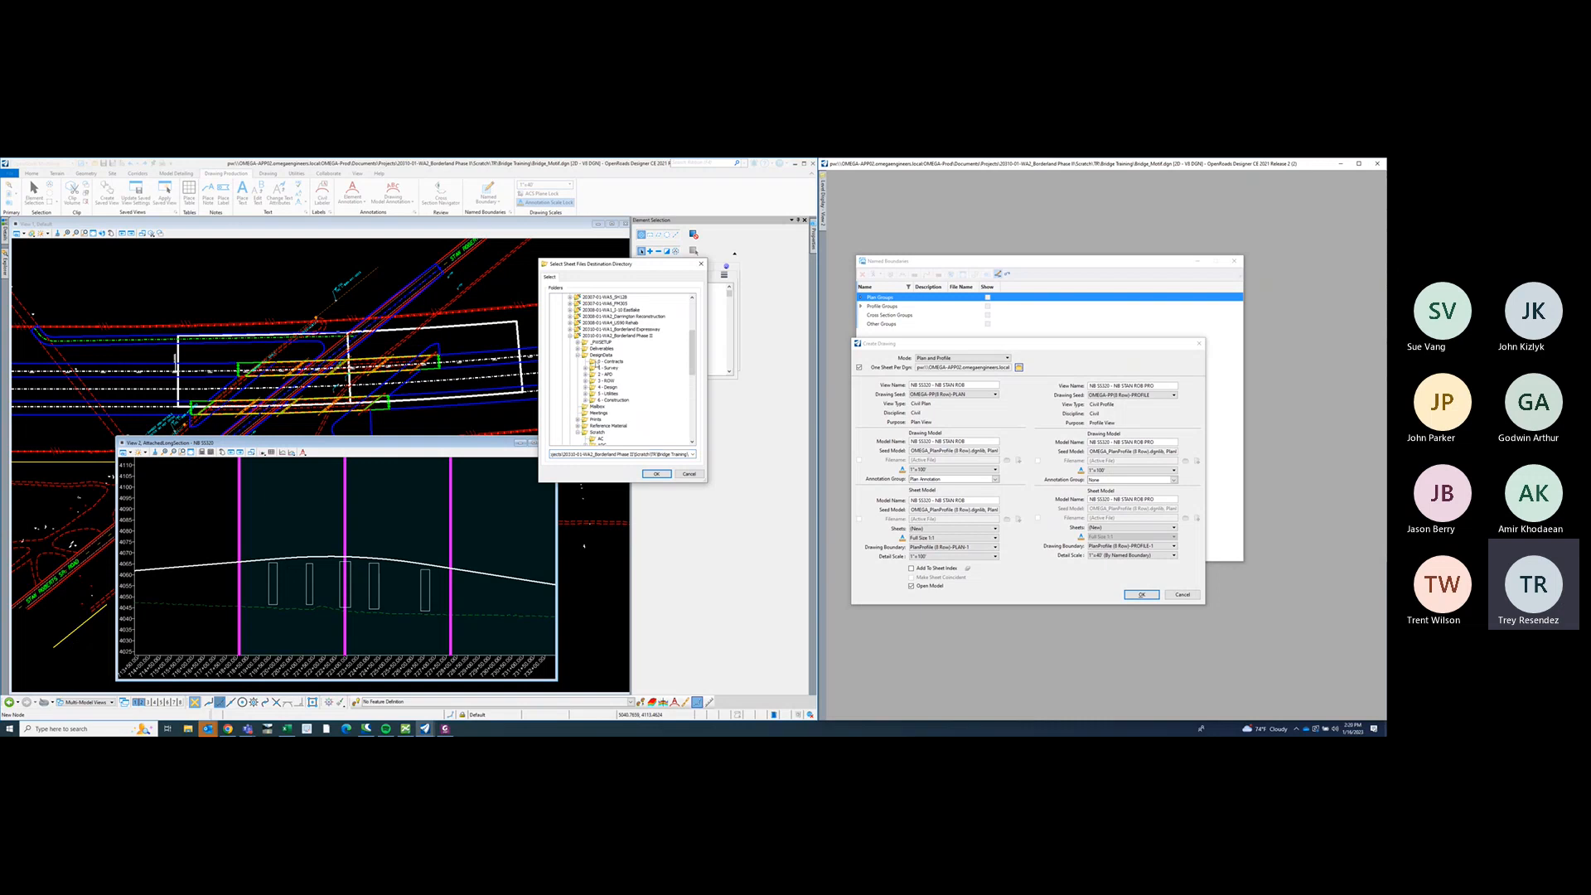
pyautogui.scroll(-3, 621, 389)
pyautogui.click(593, 387)
pyautogui.scroll(-3, 603, 351)
pyautogui.click(600, 374)
pyautogui.click(610, 392)
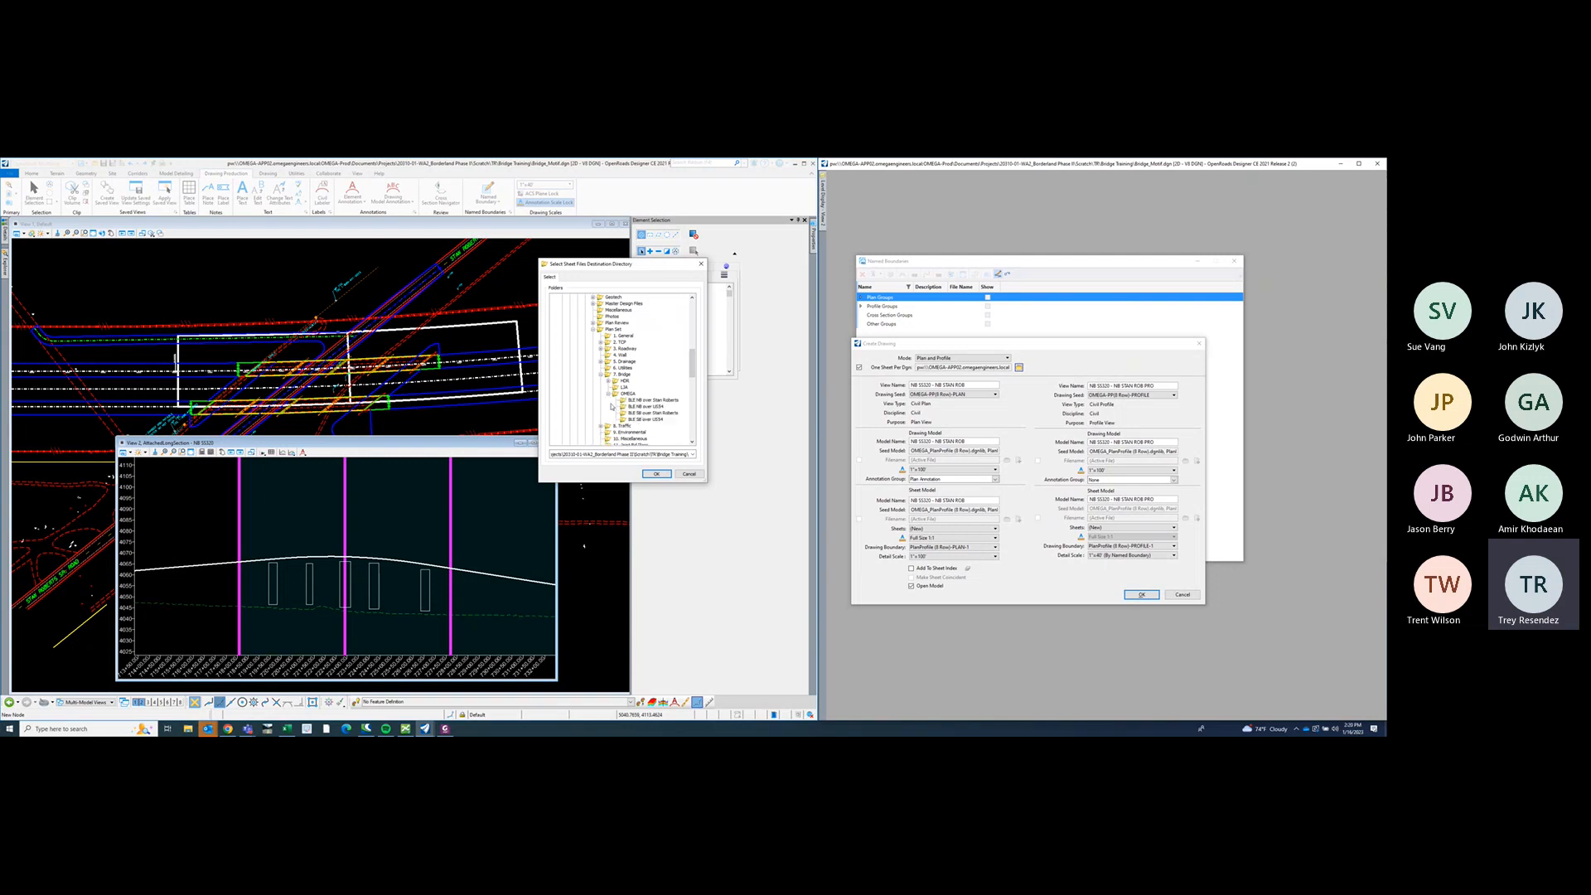
pyautogui.scroll(-5, 642, 382)
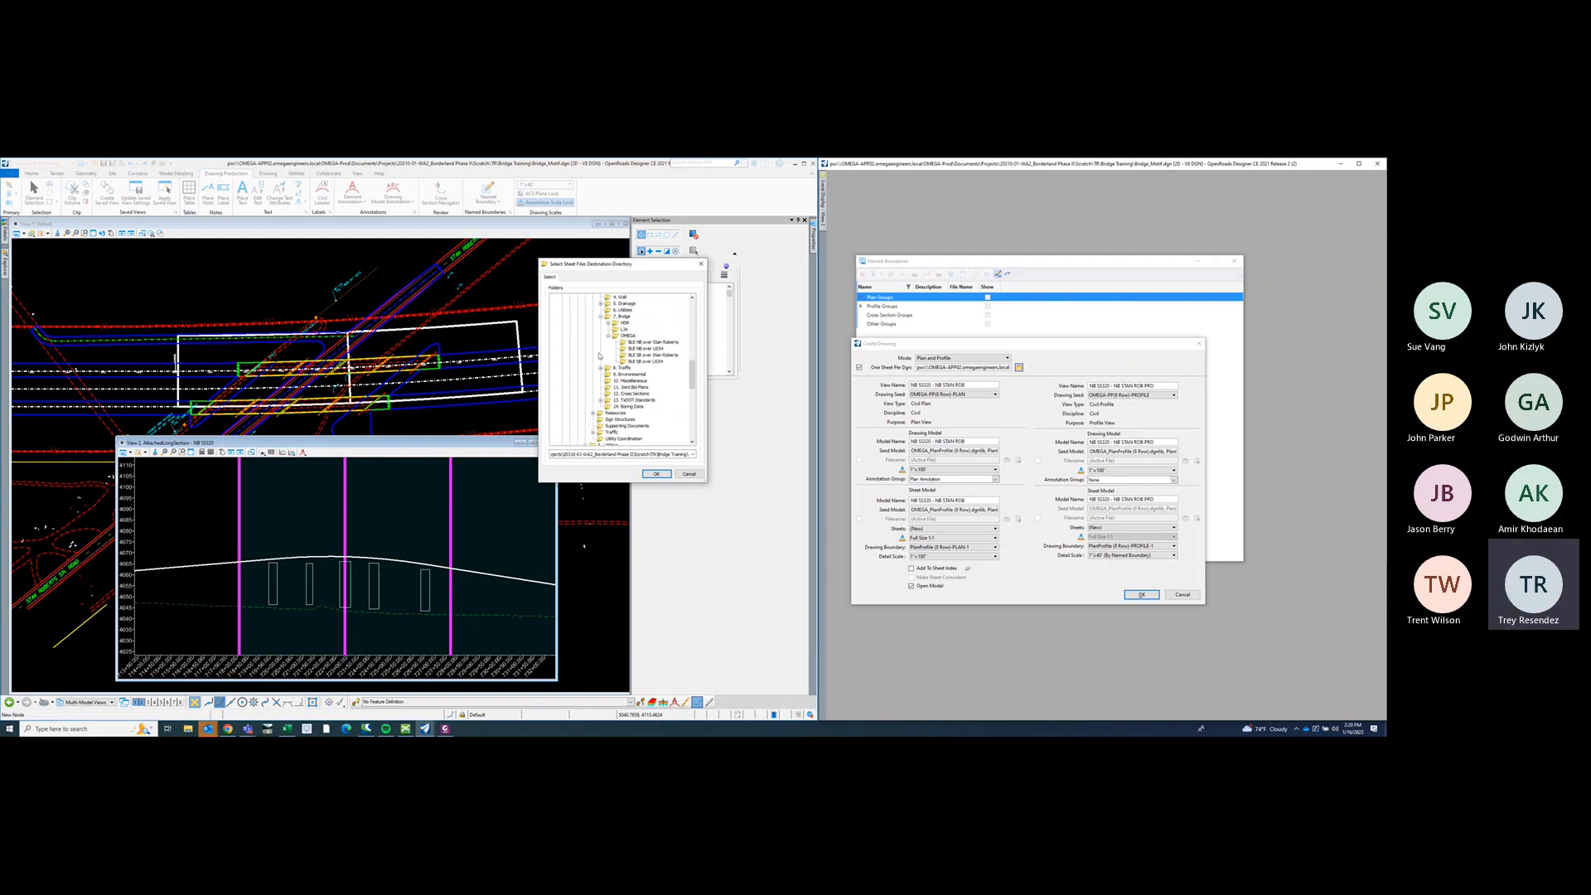
# - Accept the Bridge Training folder as the destination directory for the sheet files
pyautogui.scroll(-8, 623, 361)
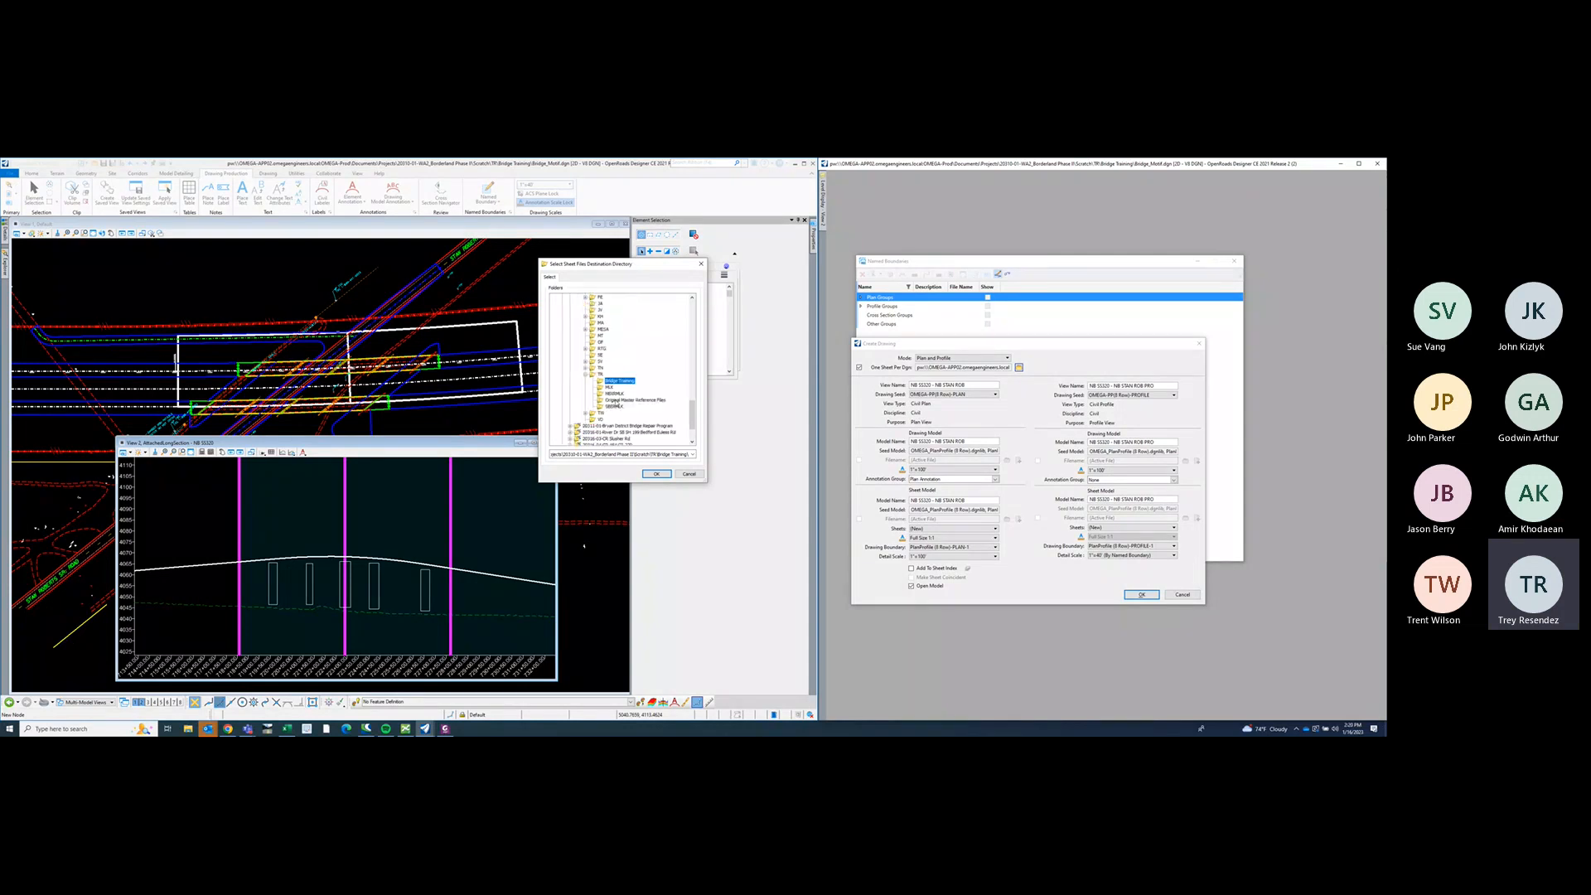
pyautogui.press('Return')
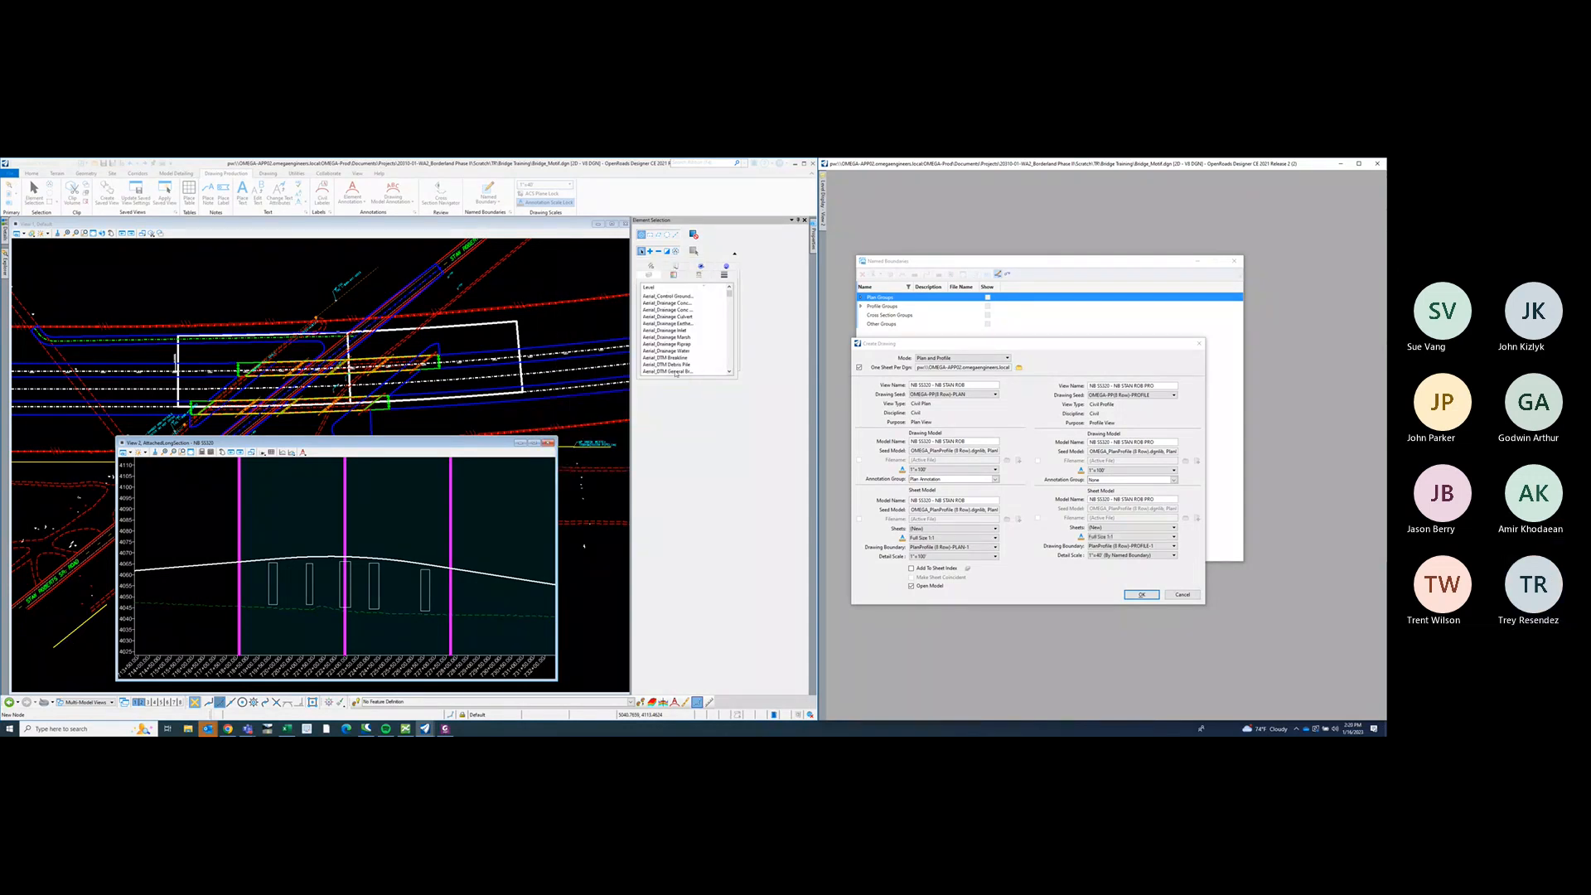
pyautogui.click(979, 385)
pyautogui.moveTo(1032, 346); pyautogui.dragTo(1027, 351)
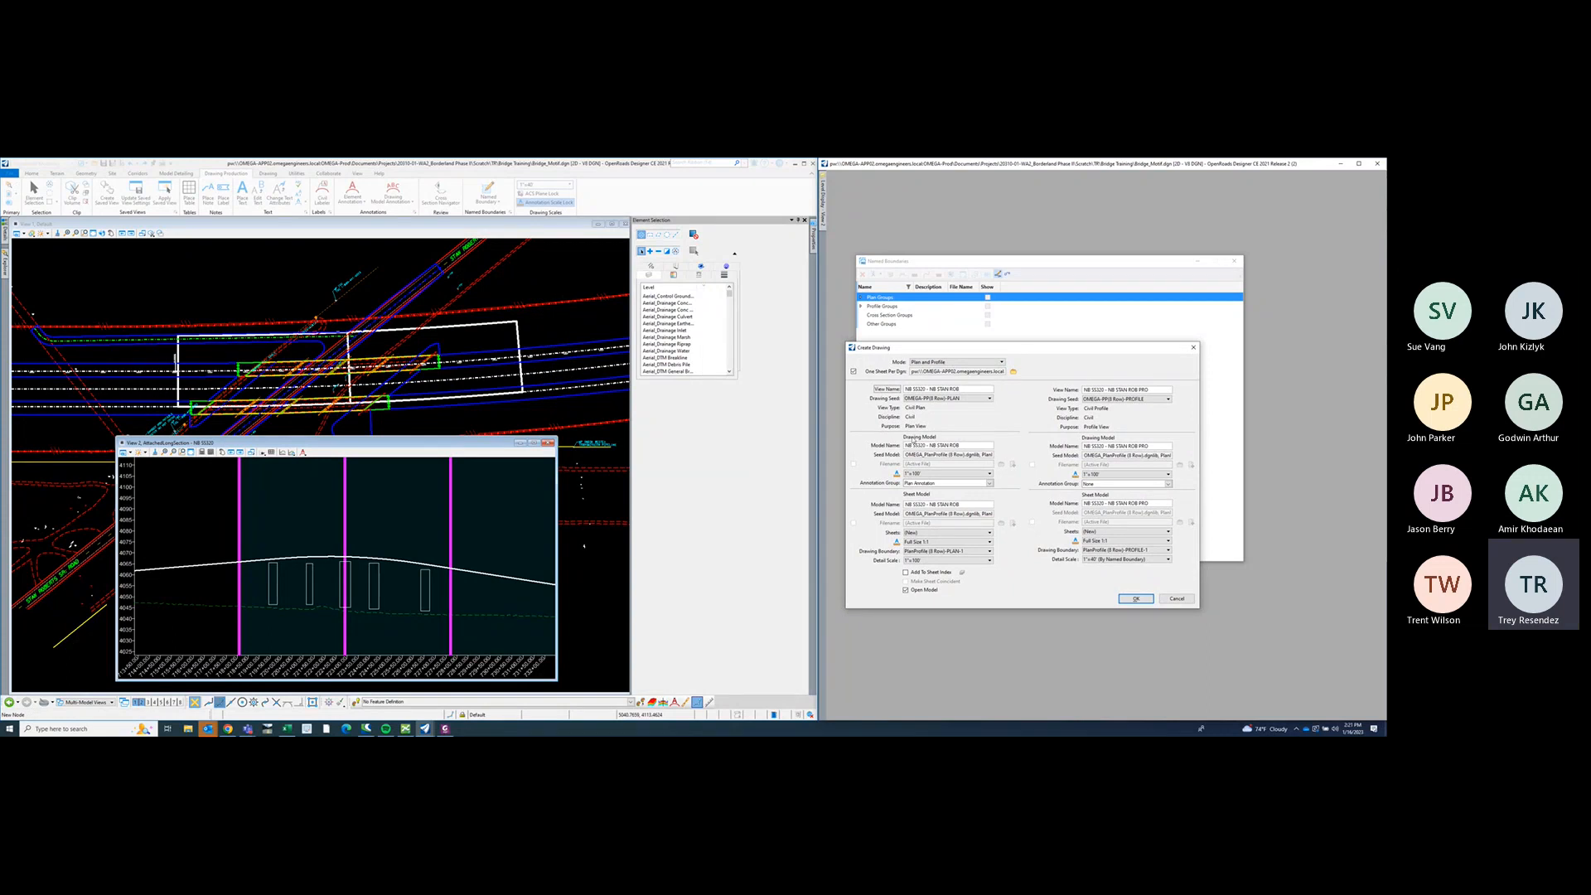
# - Set the annotation scale of both the plan and profile drawing models to 1"=40'
pyautogui.click(932, 473)
pyautogui.click(923, 519)
pyautogui.click(1112, 475)
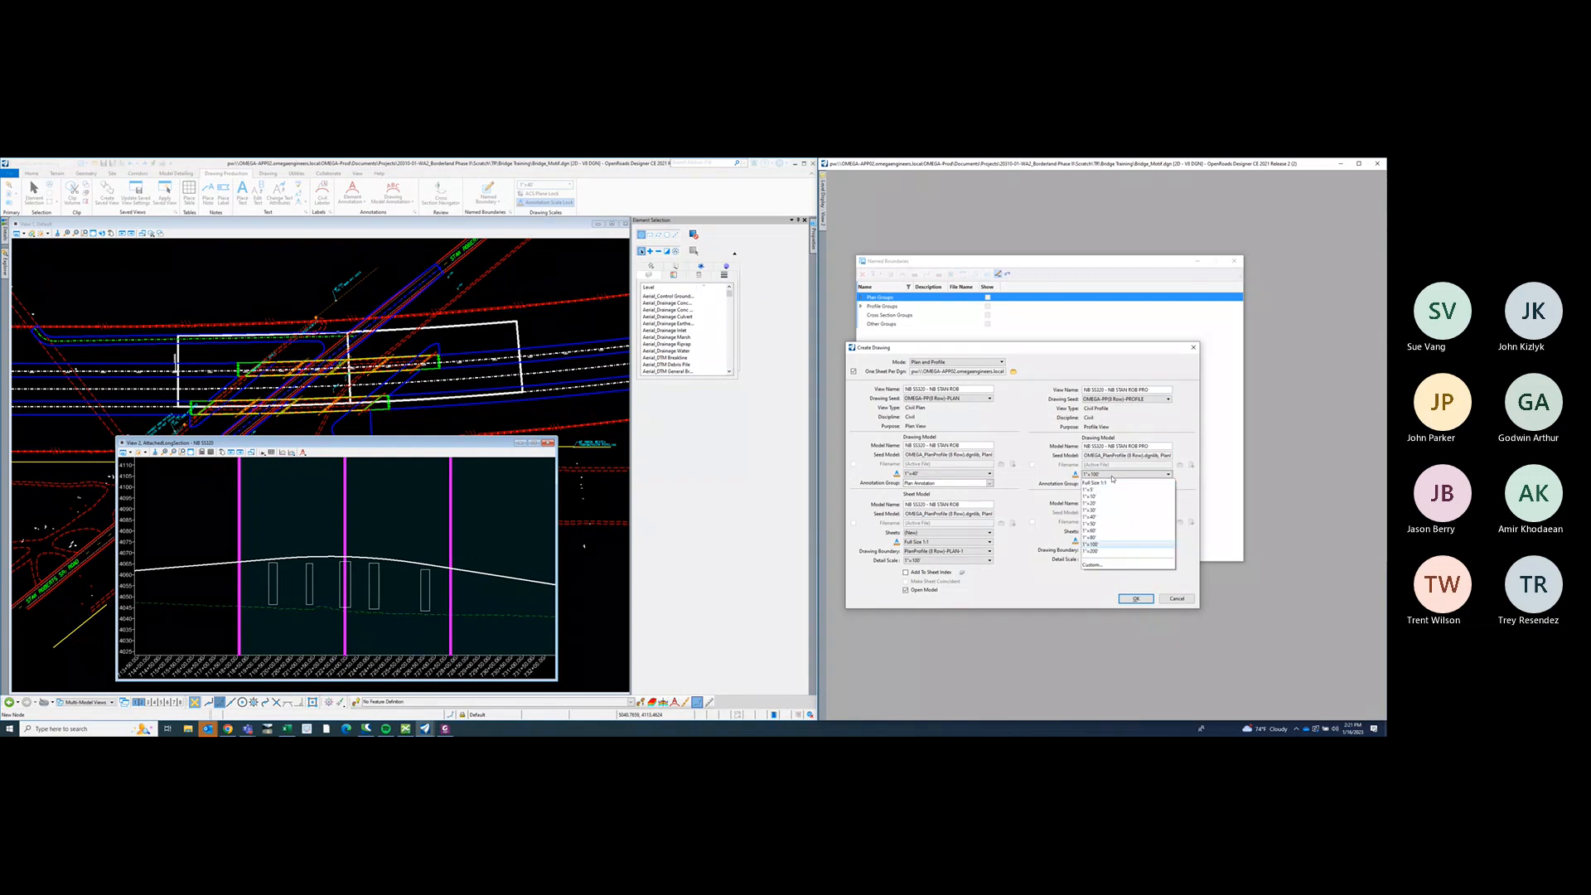
pyautogui.click(1101, 516)
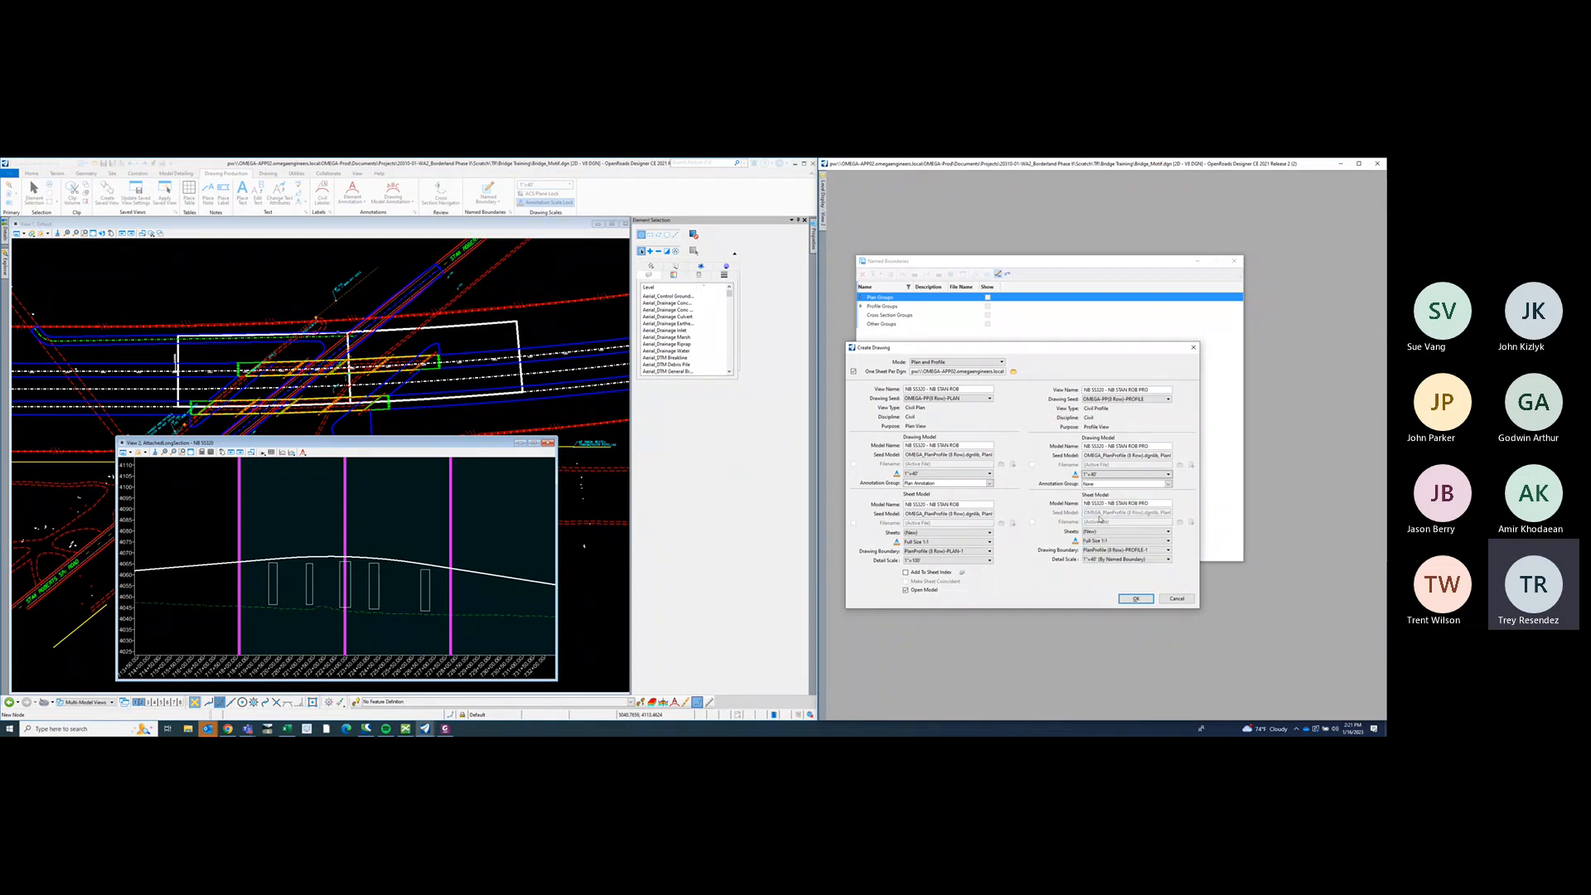
# - Keep Plan Annotation as the plan drawing's annotation group and assign OMEGA Profile Grid to the profile drawing model
pyautogui.click(988, 484)
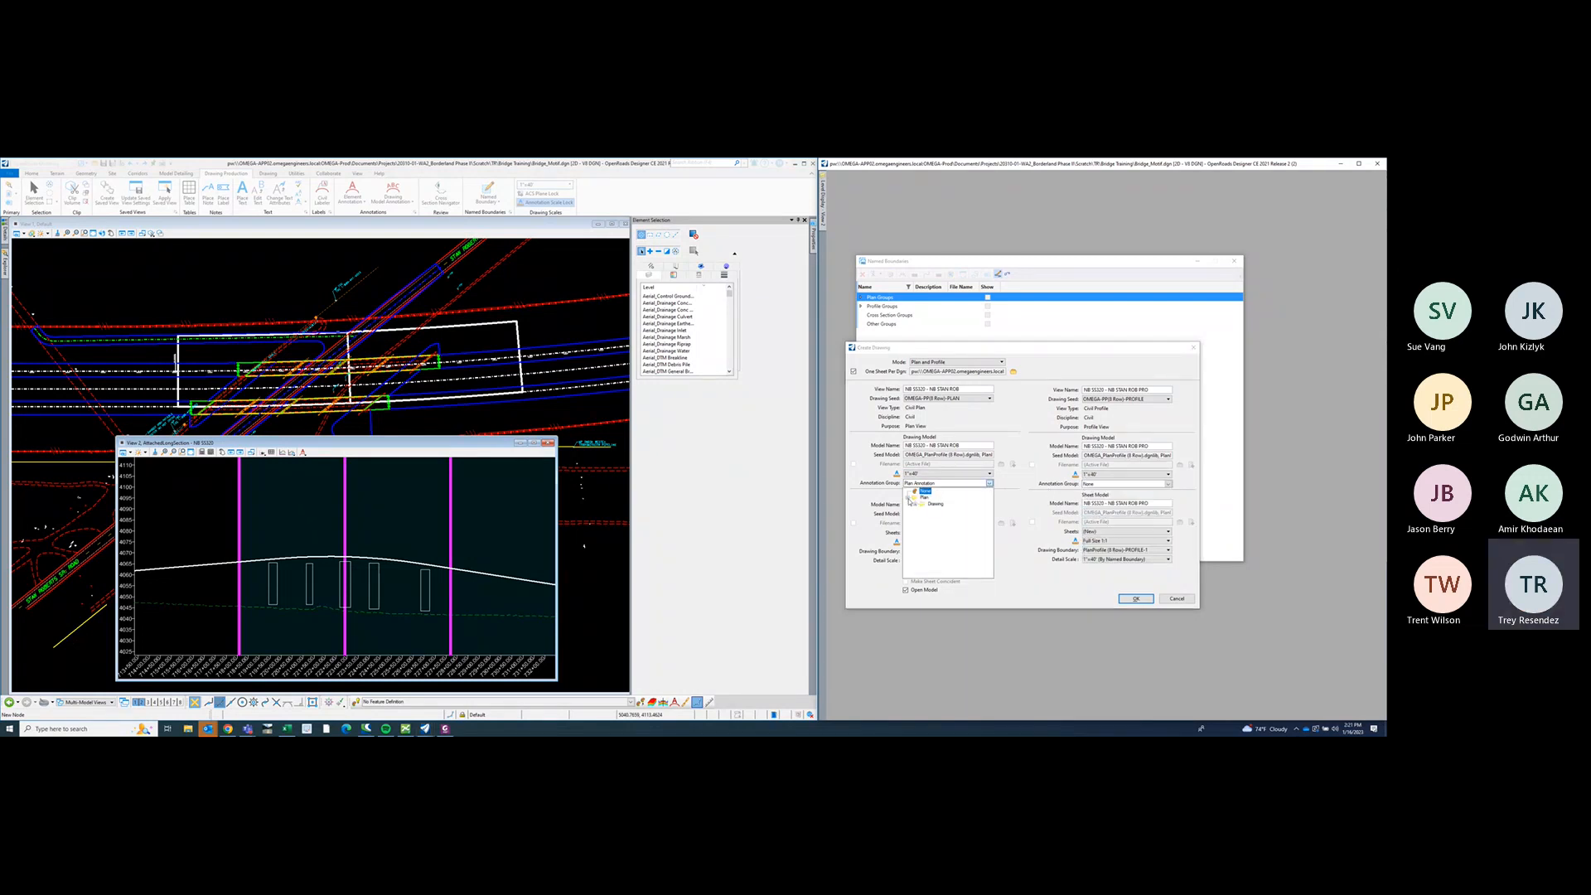
pyautogui.click(947, 513)
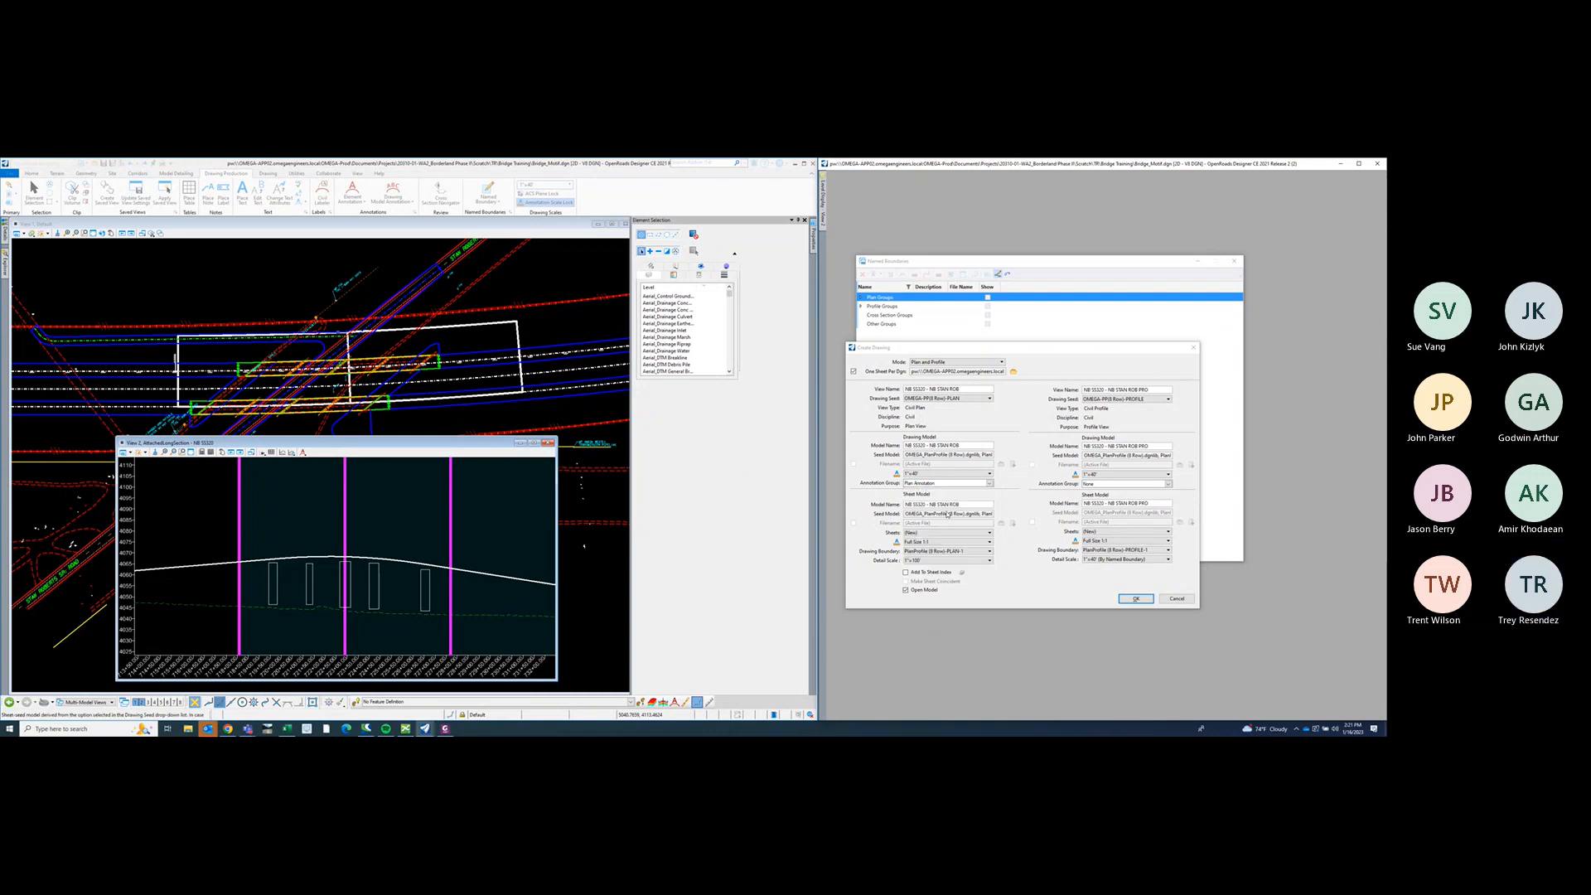
pyautogui.click(1169, 485)
pyautogui.click(1086, 498)
pyautogui.click(1094, 505)
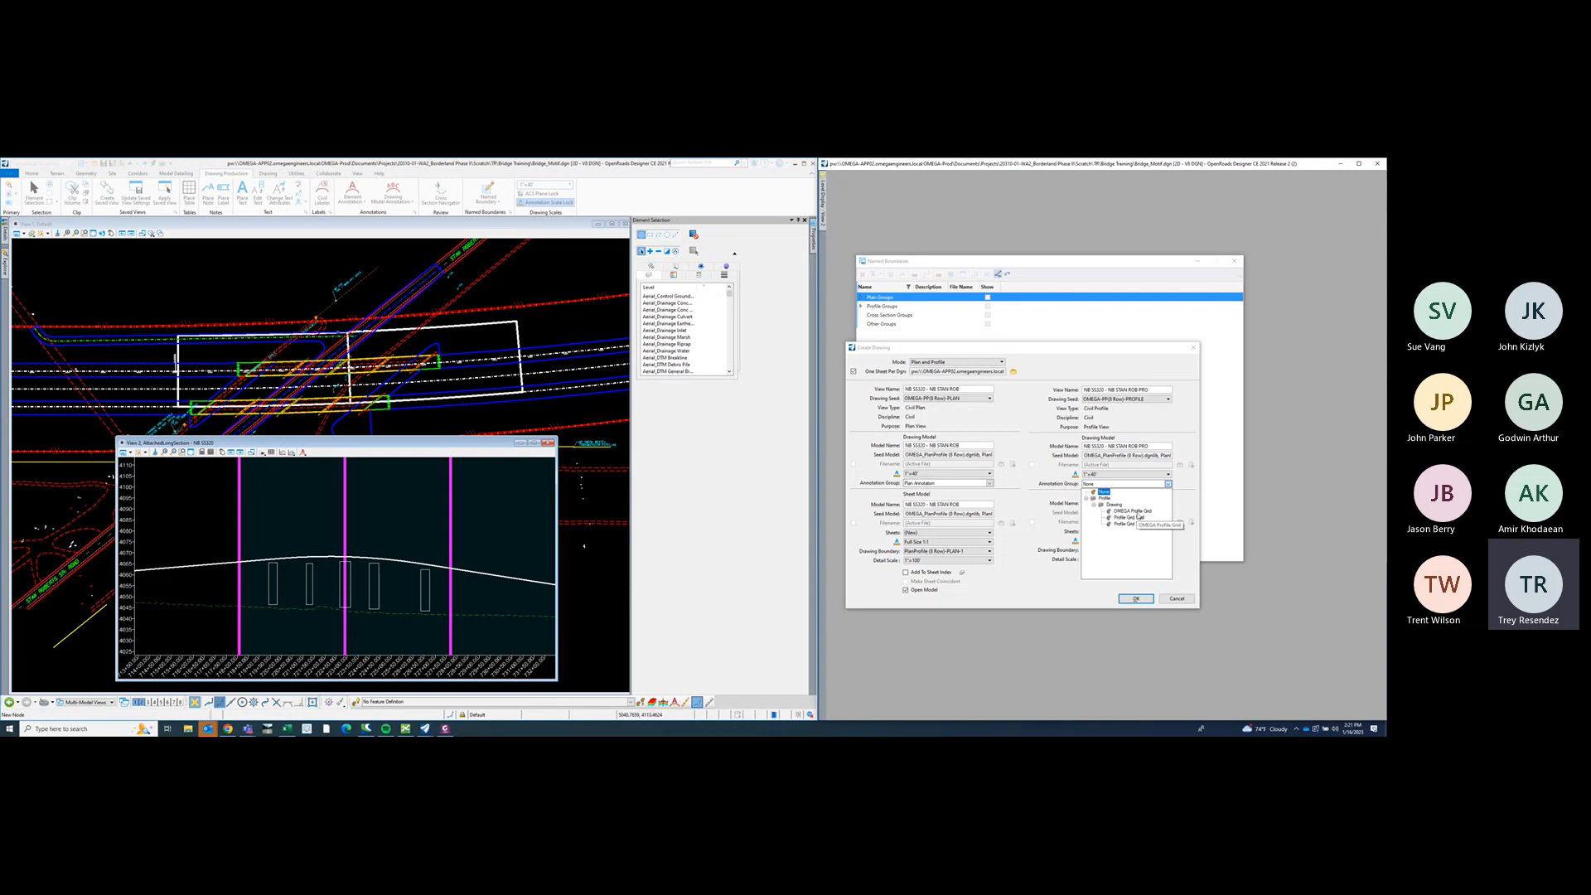
pyautogui.click(1135, 512)
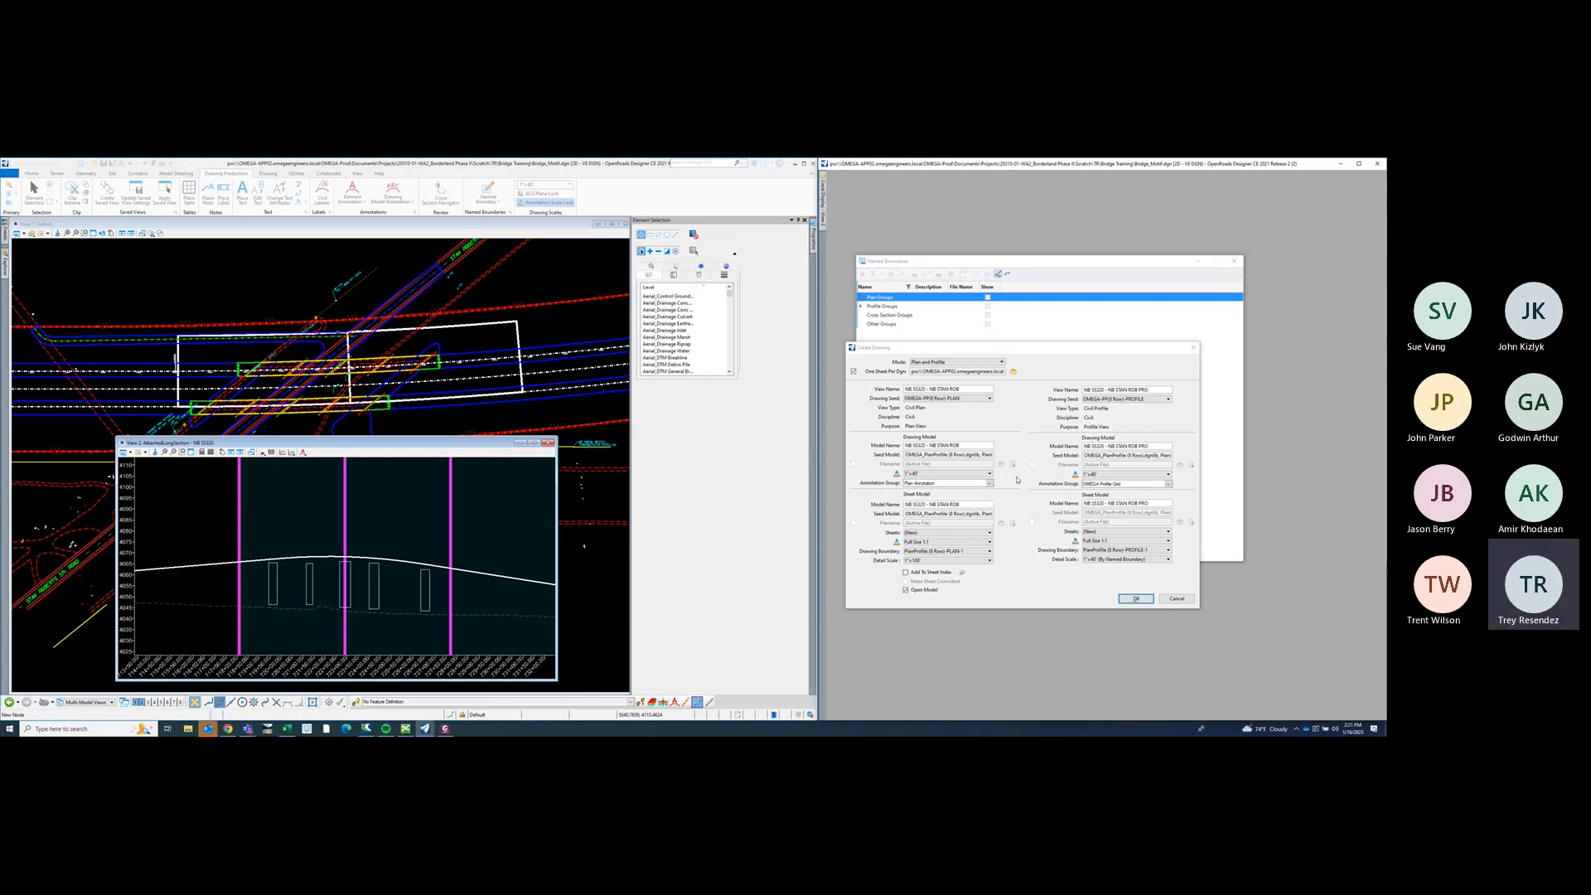
# - Set the plan sheet's detail scale to 1"=40' and create the drawings and sheets, updating the server copy at check-in
pyautogui.moveTo(1038, 349); pyautogui.dragTo(1060, 349)
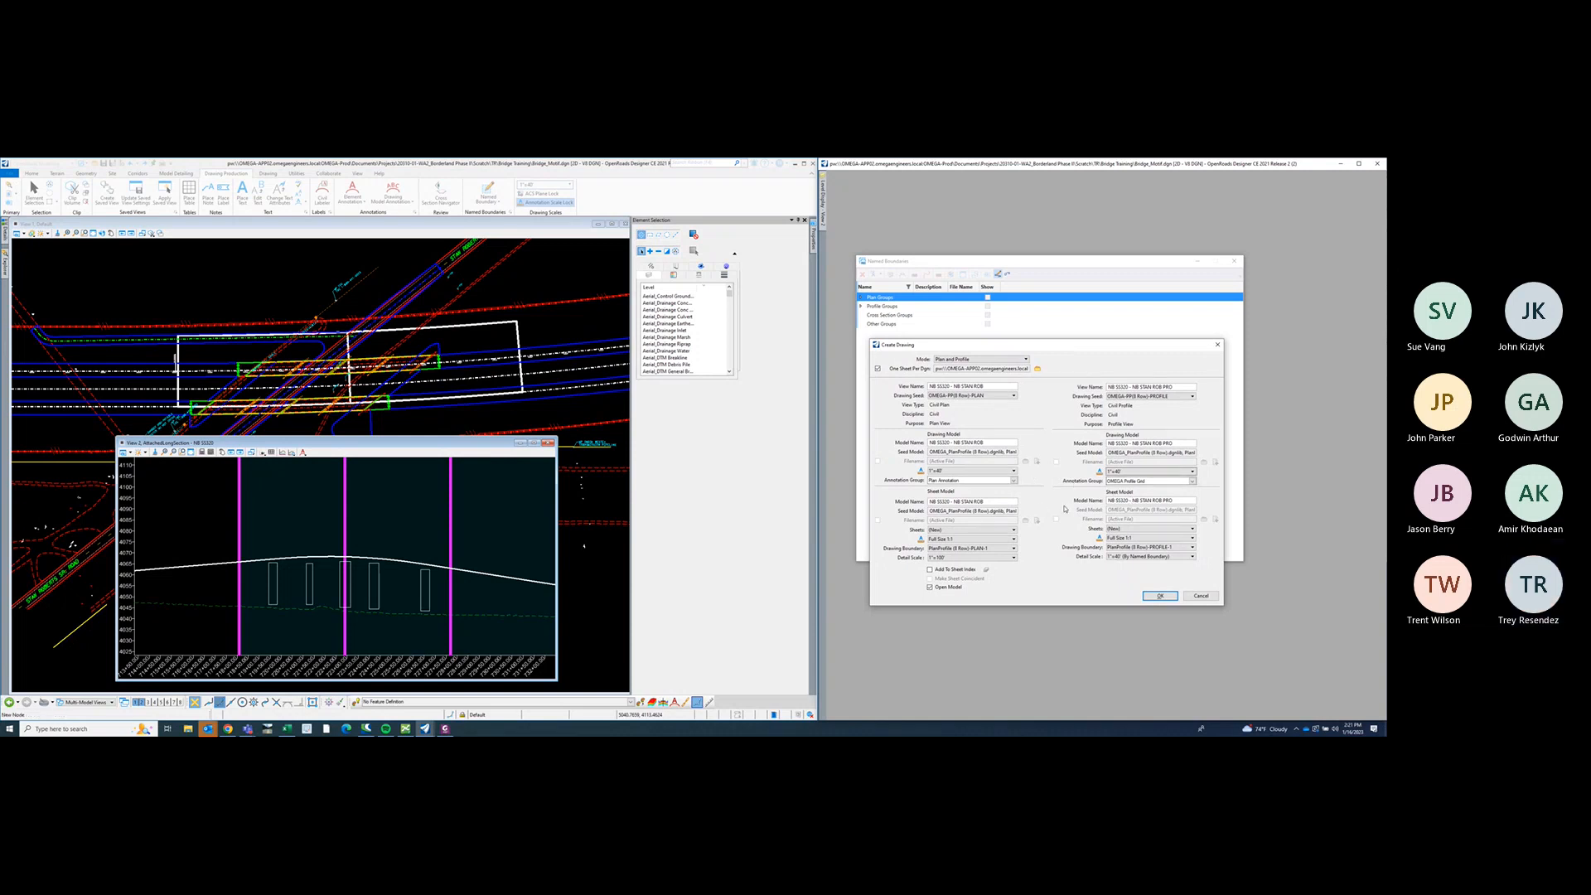
pyautogui.click(981, 557)
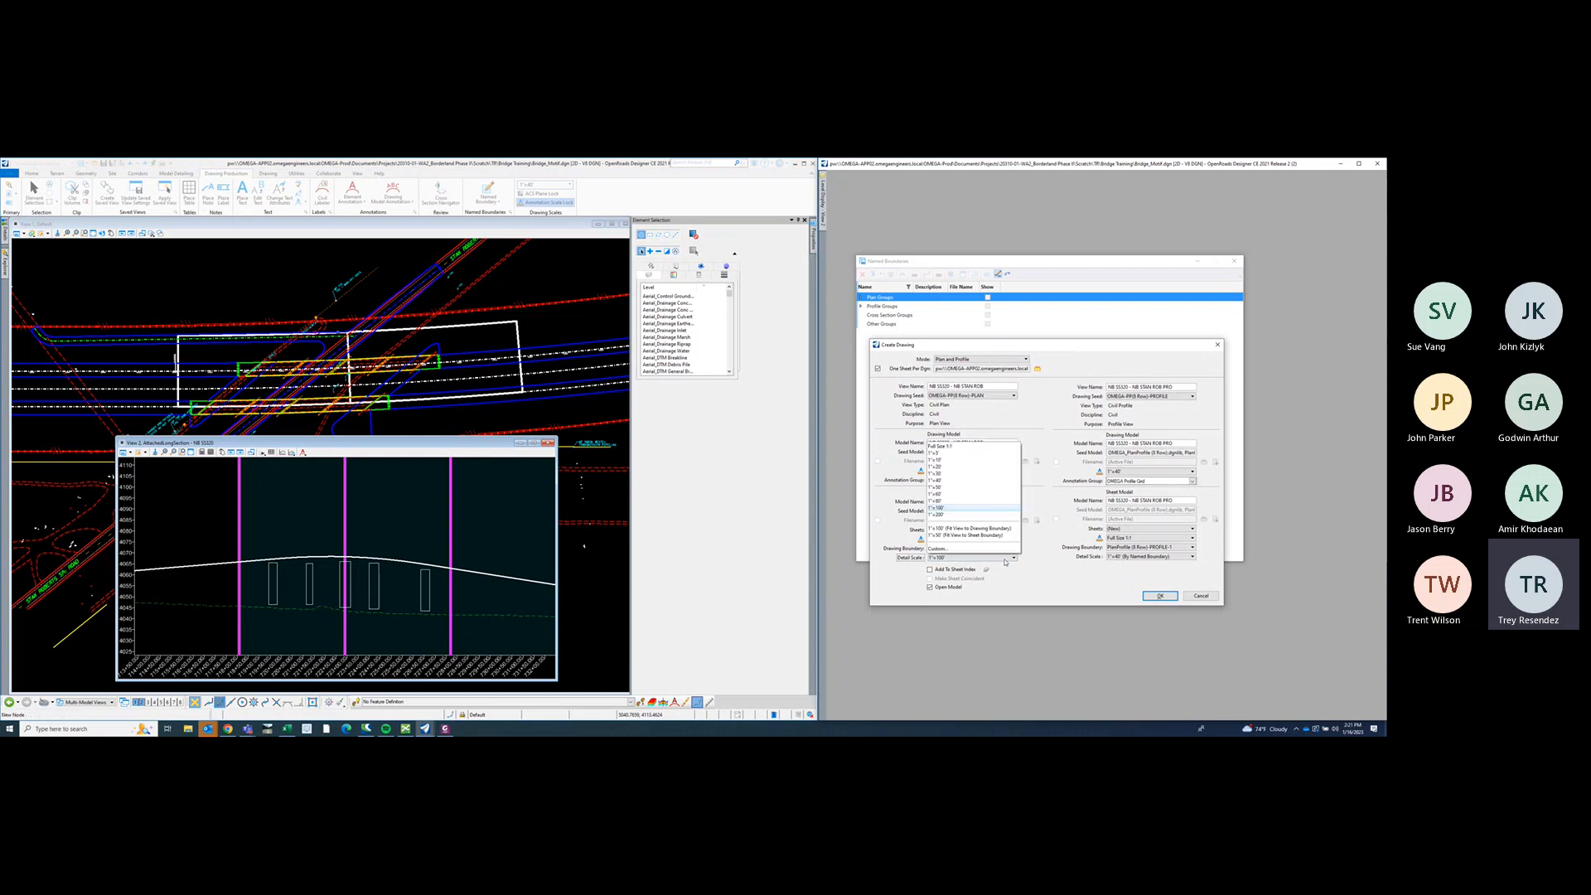
pyautogui.click(953, 482)
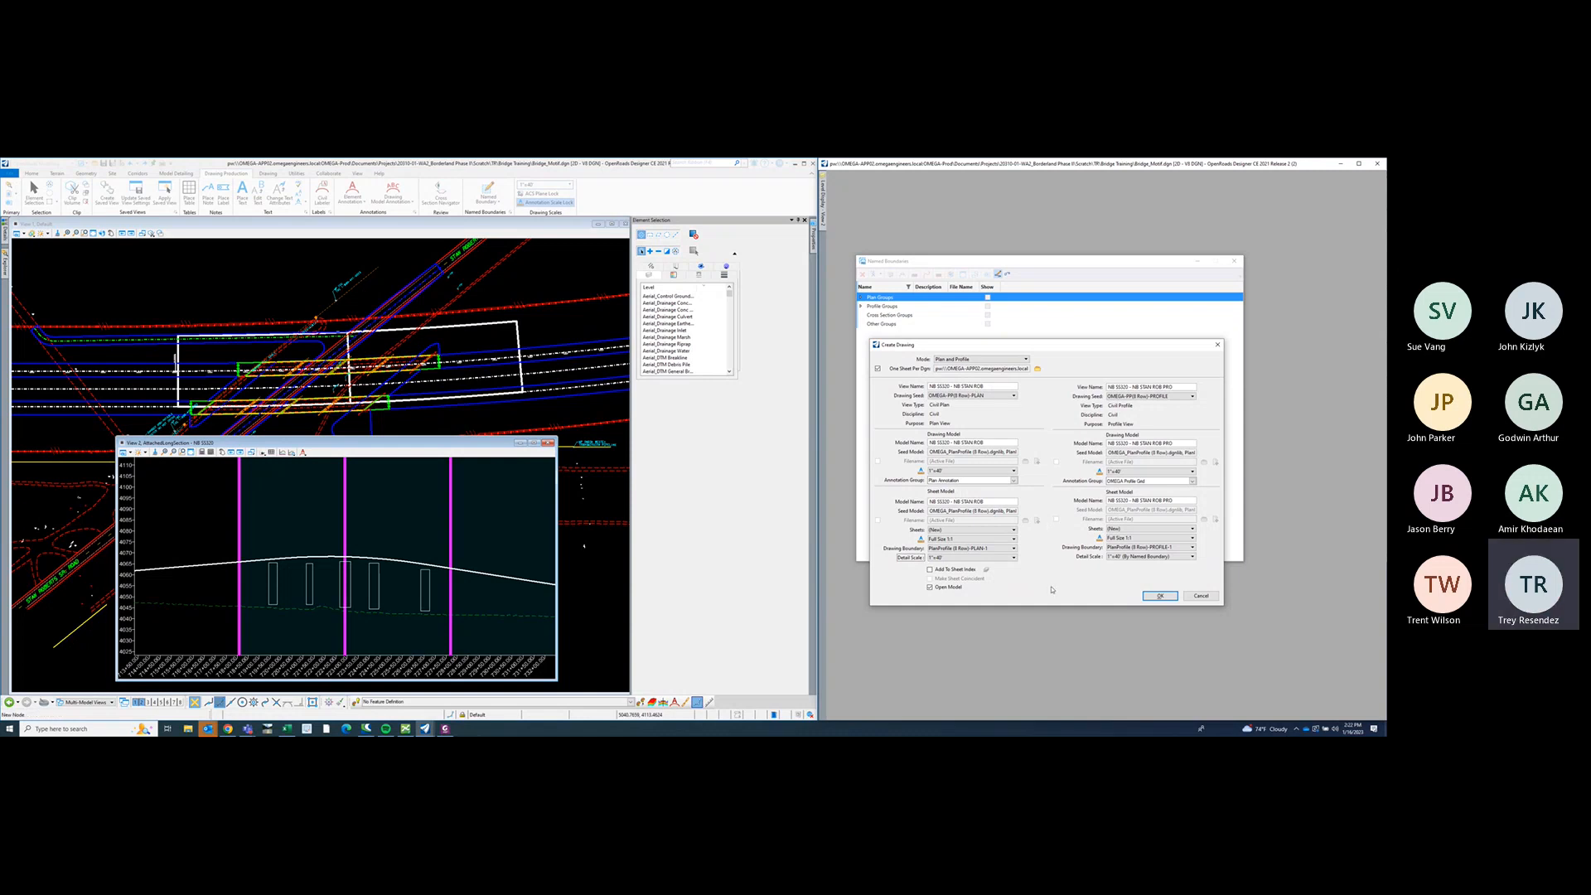
pyautogui.click(1161, 596)
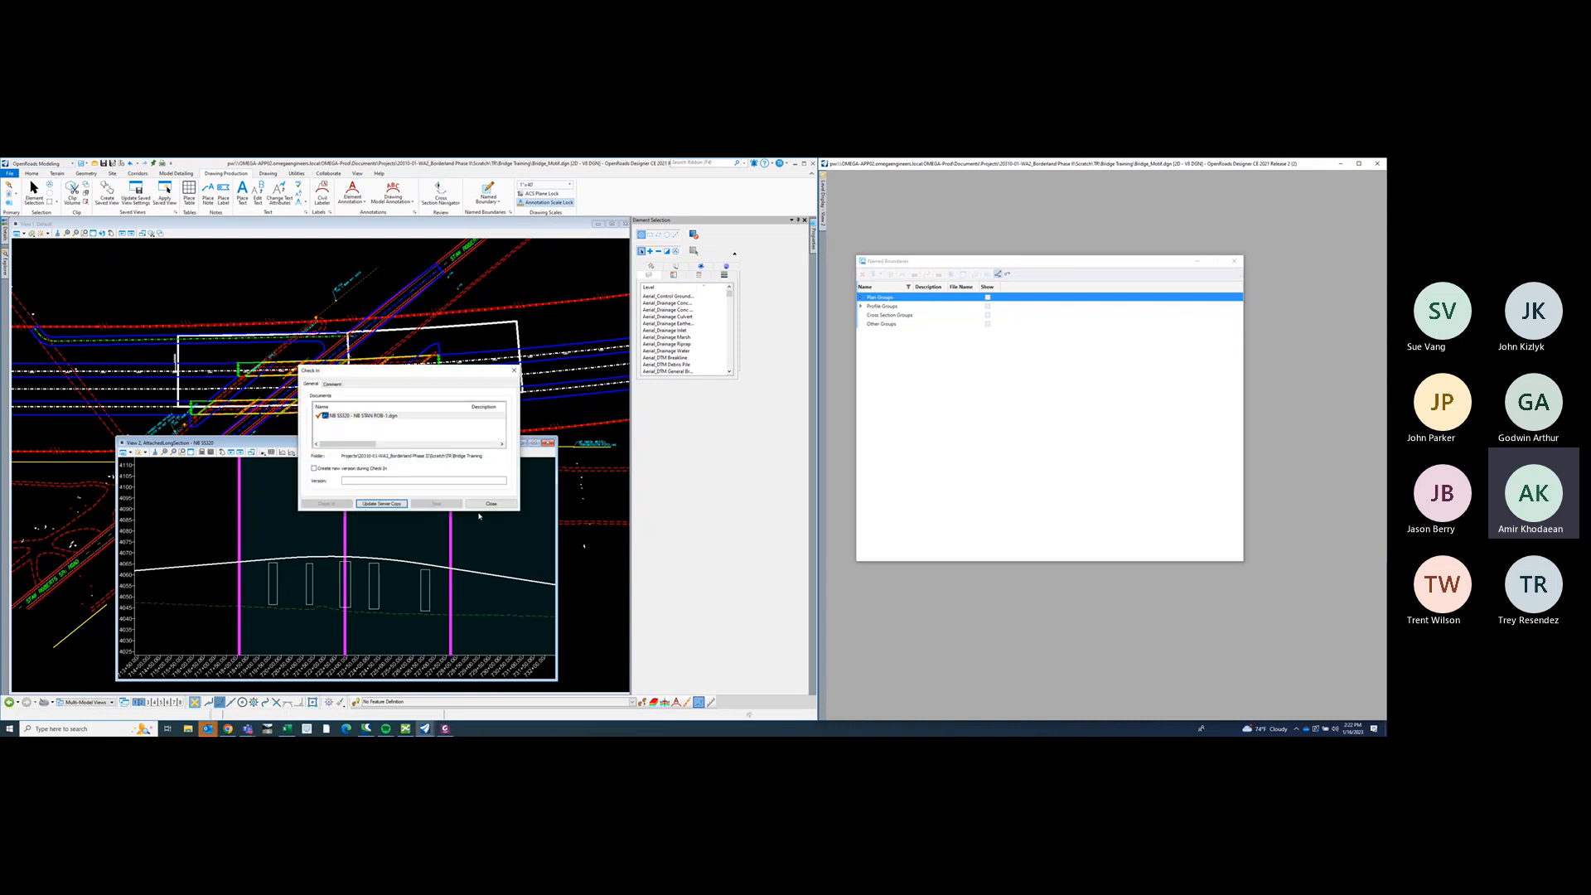
pyautogui.click(395, 503)
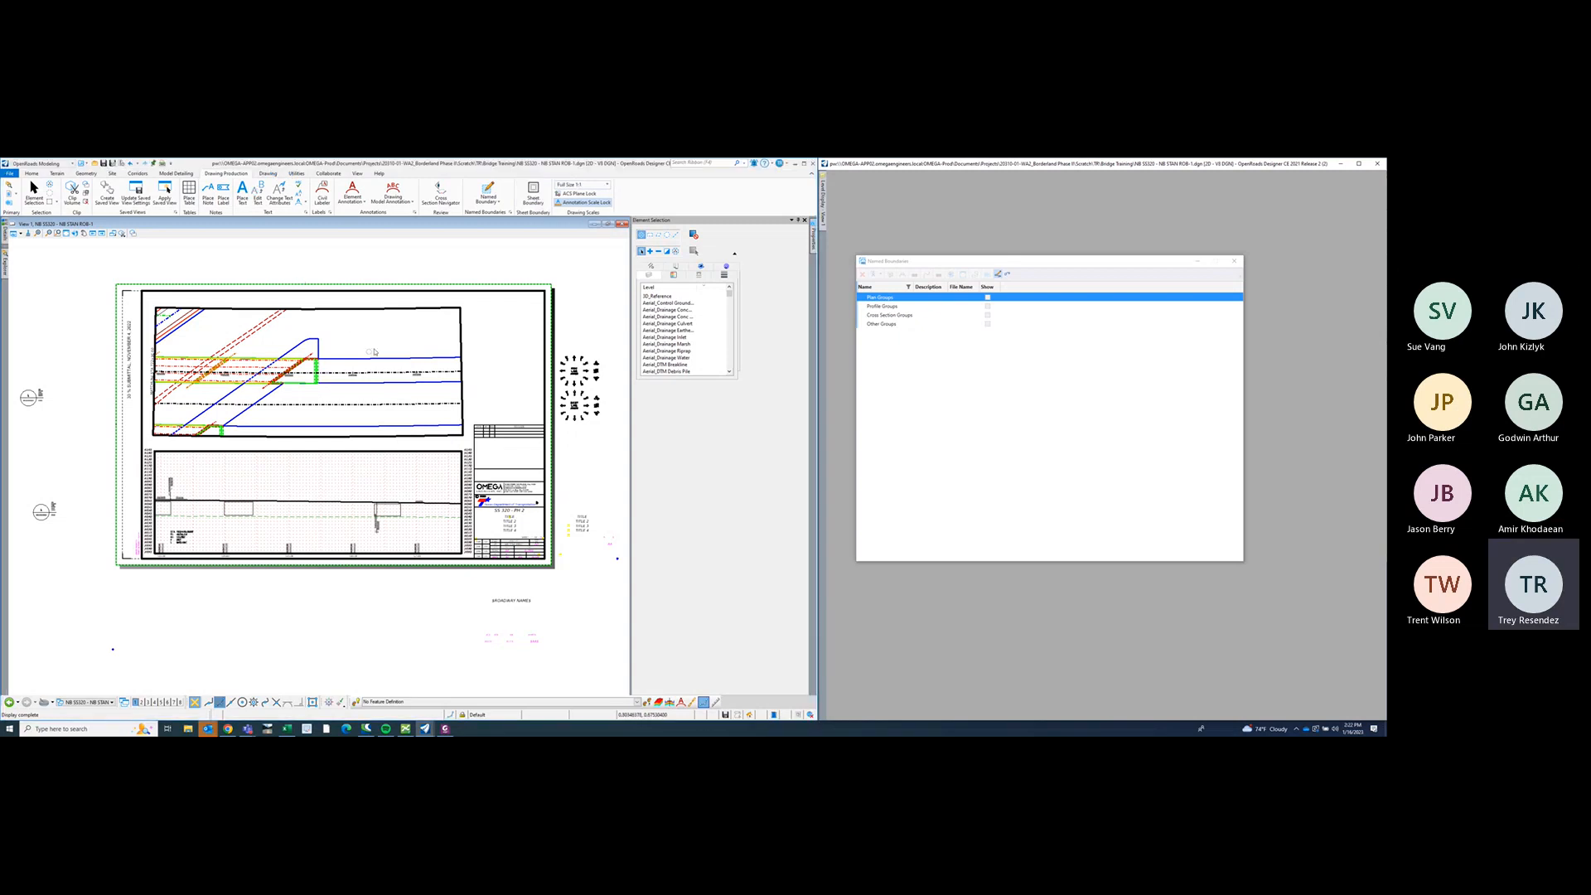
# - Review the Civil Profile and Civil Plan named boundary settings, leave the tool and collapse the Element Selection panel
pyautogui.moveTo(349, 338); pyautogui.dragTo(376, 345, button='middle')
pyautogui.click(488, 191)
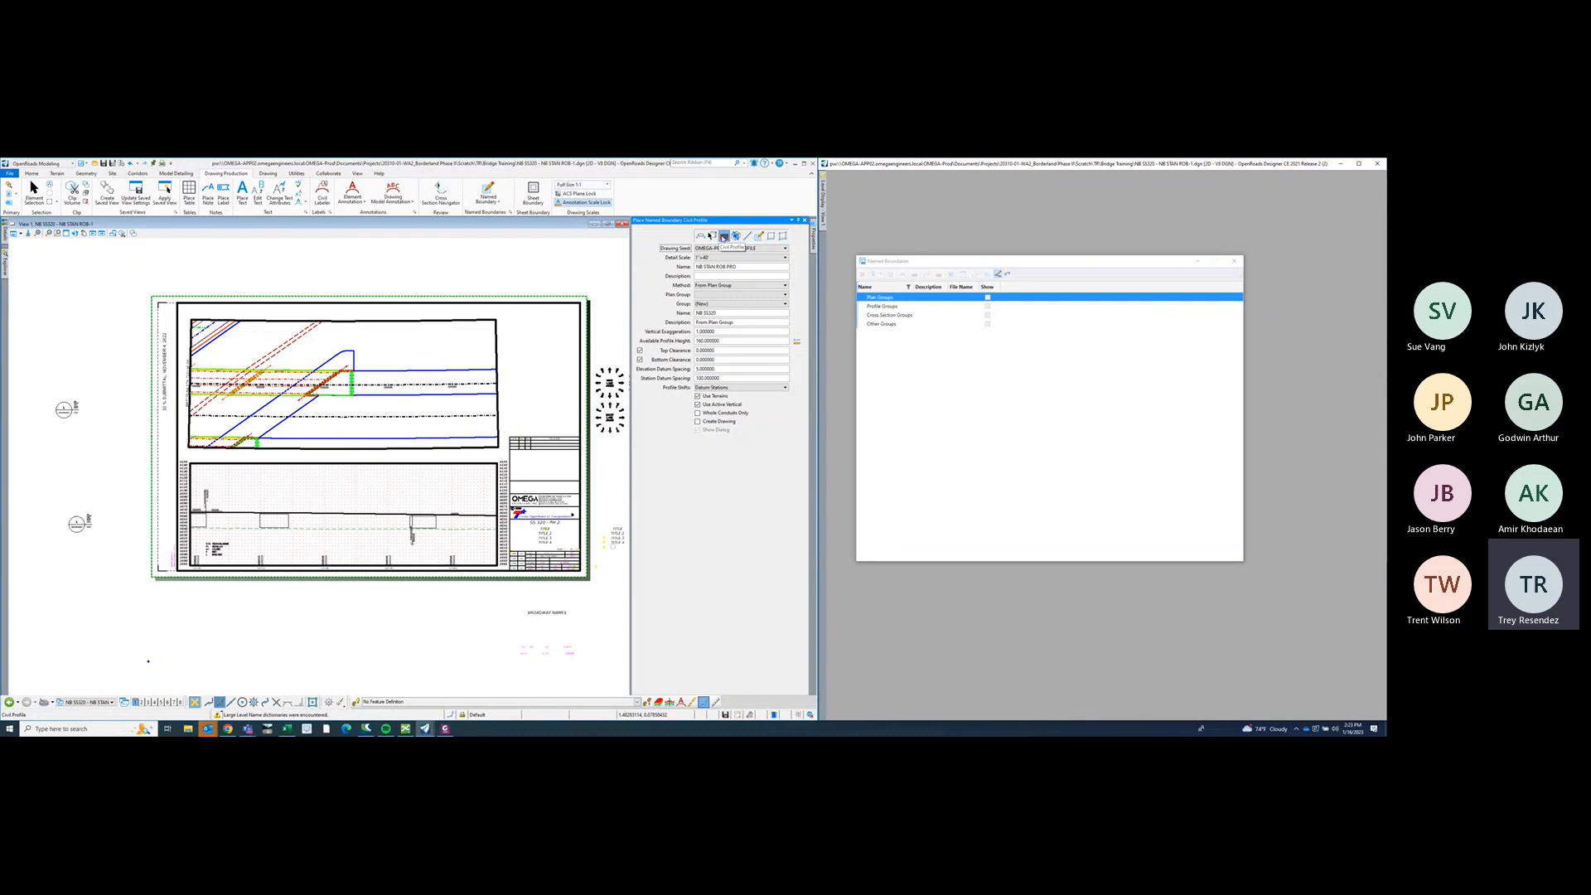
pyautogui.click(706, 236)
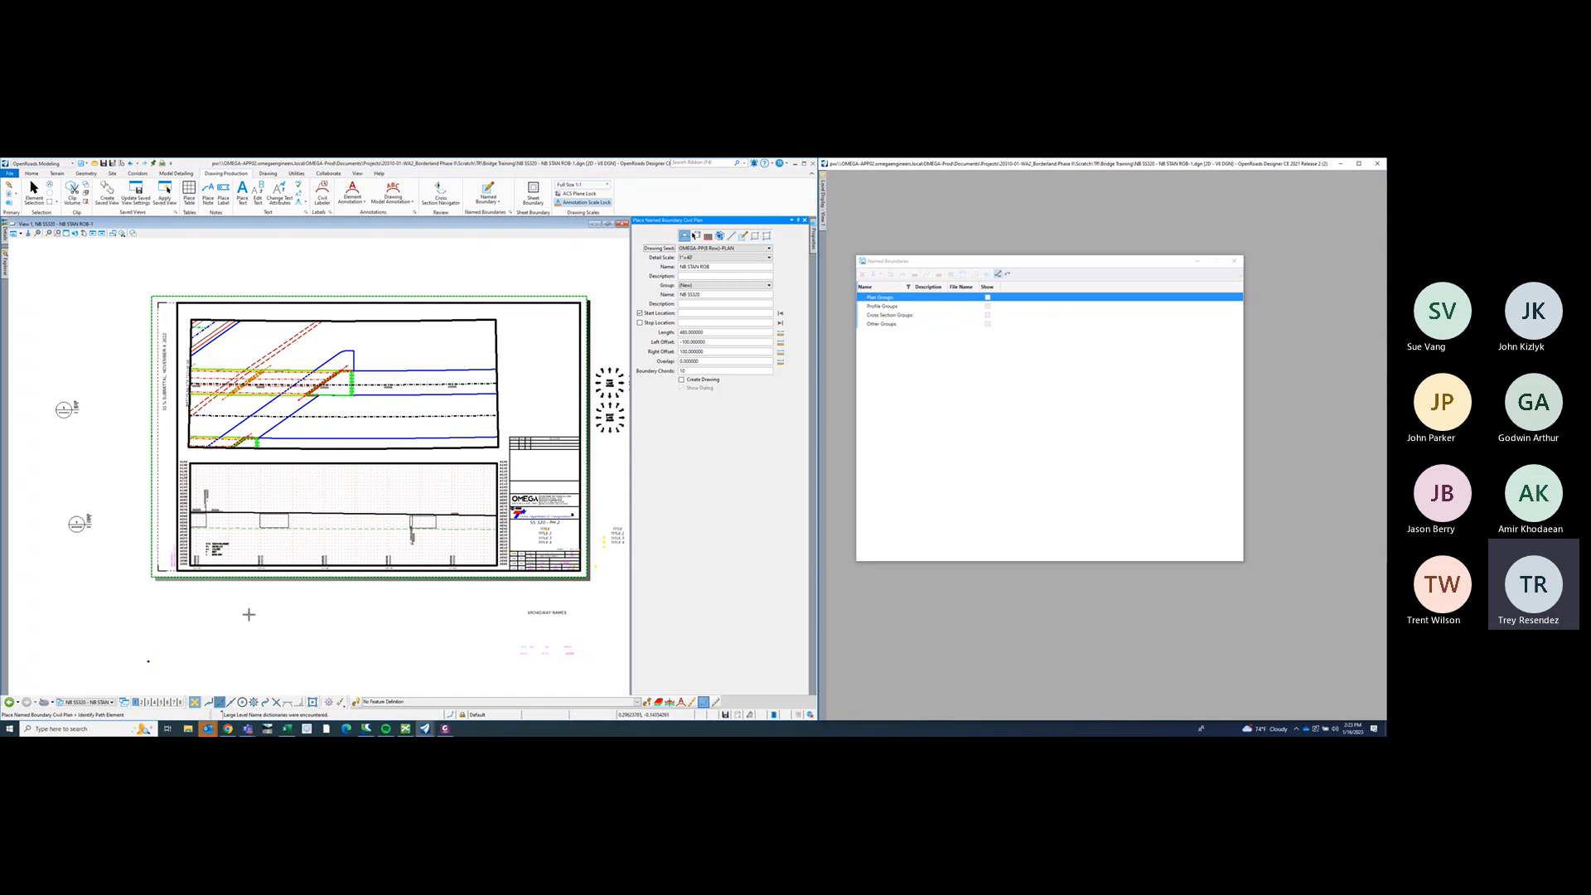
pyautogui.click(34, 191)
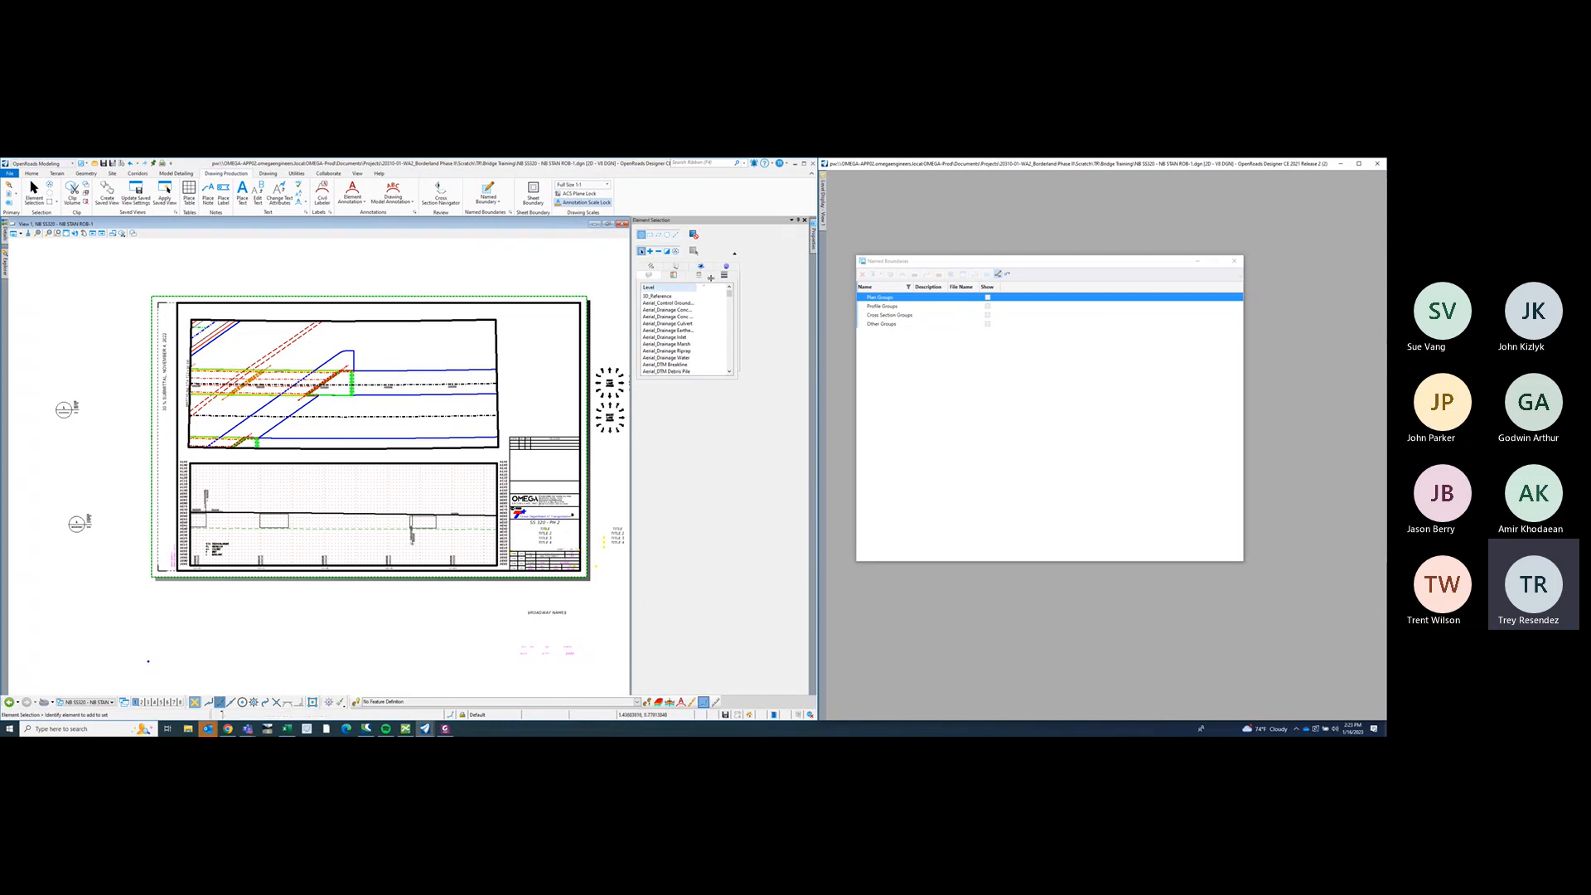
pyautogui.click(792, 221)
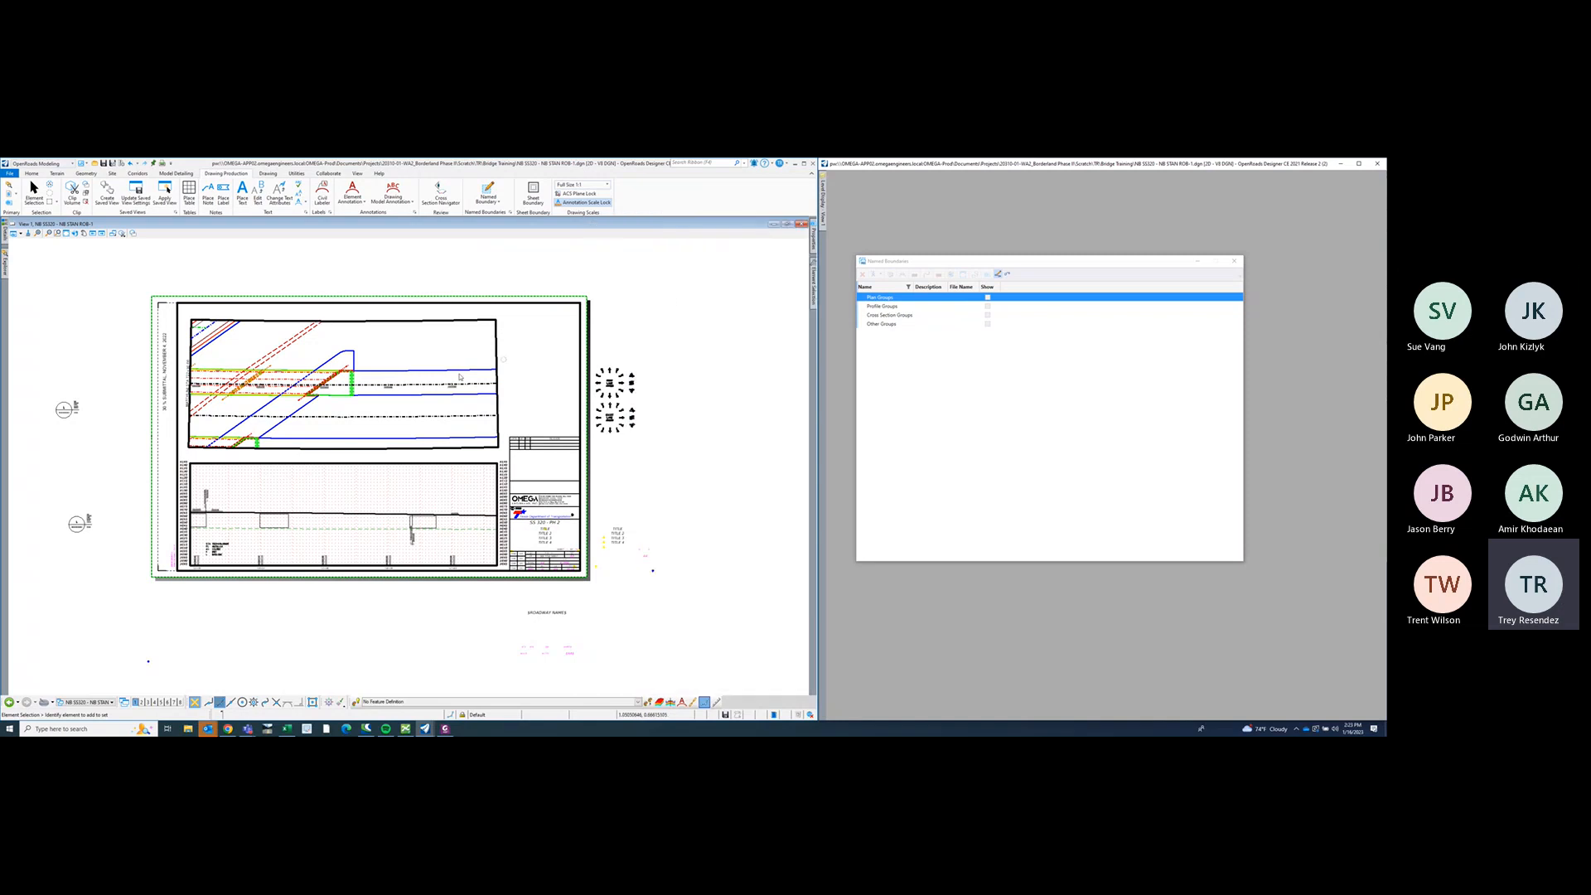
# - Examine the new sheet's plan view, profile grid, annotations and title block up close and as a whole
pyautogui.scroll(3, 318, 392)
pyautogui.moveTo(344, 421); pyautogui.dragTo(392, 410, button='middle')
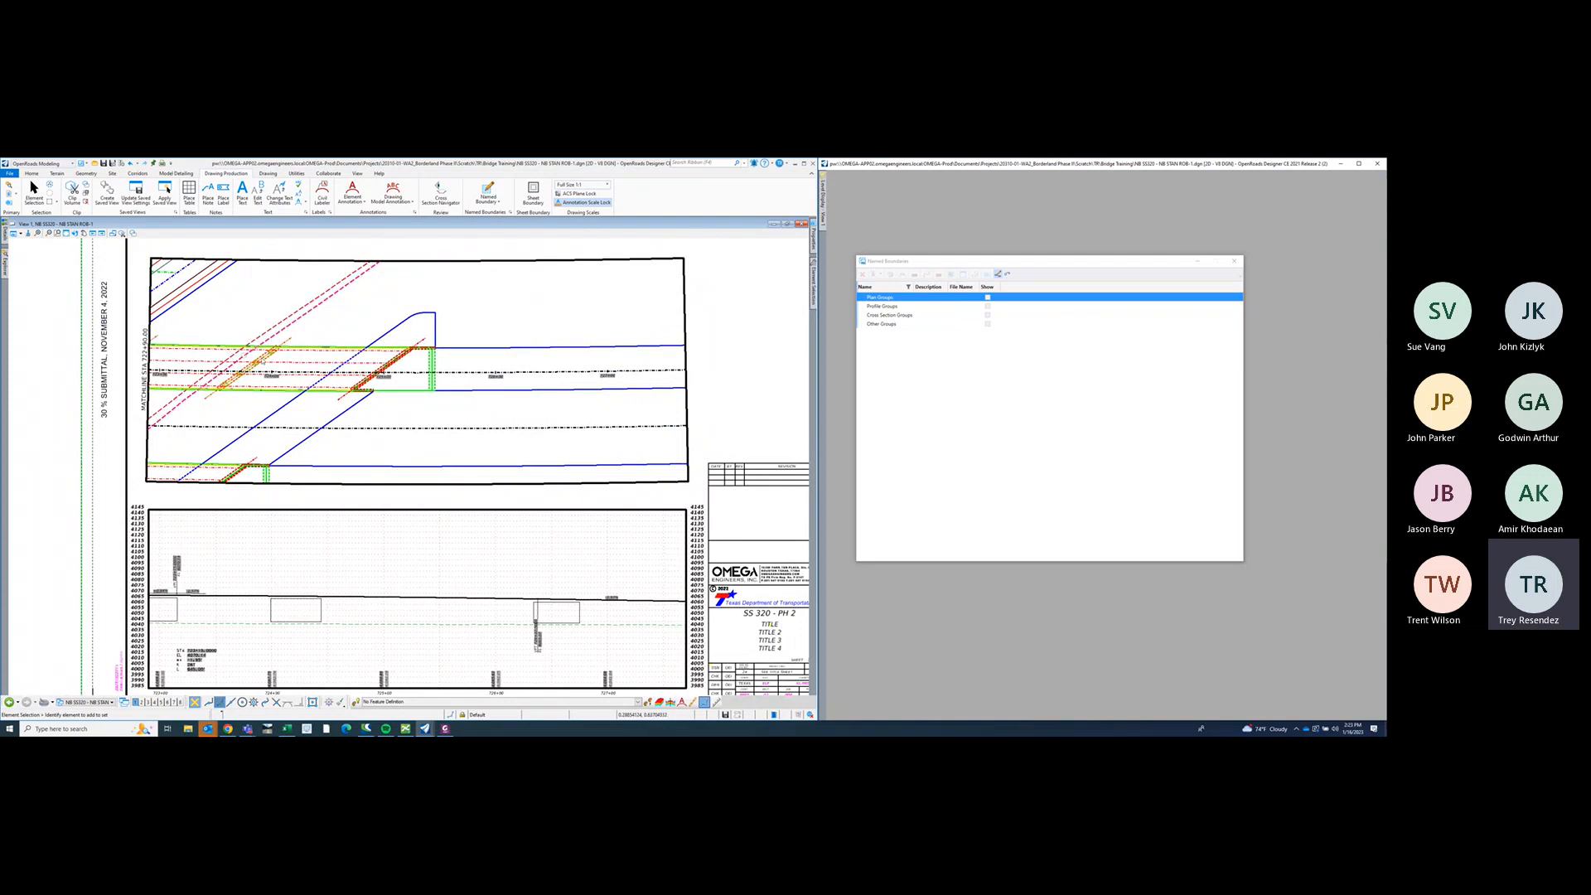
pyautogui.moveTo(428, 419); pyautogui.dragTo(433, 348, button='middle')
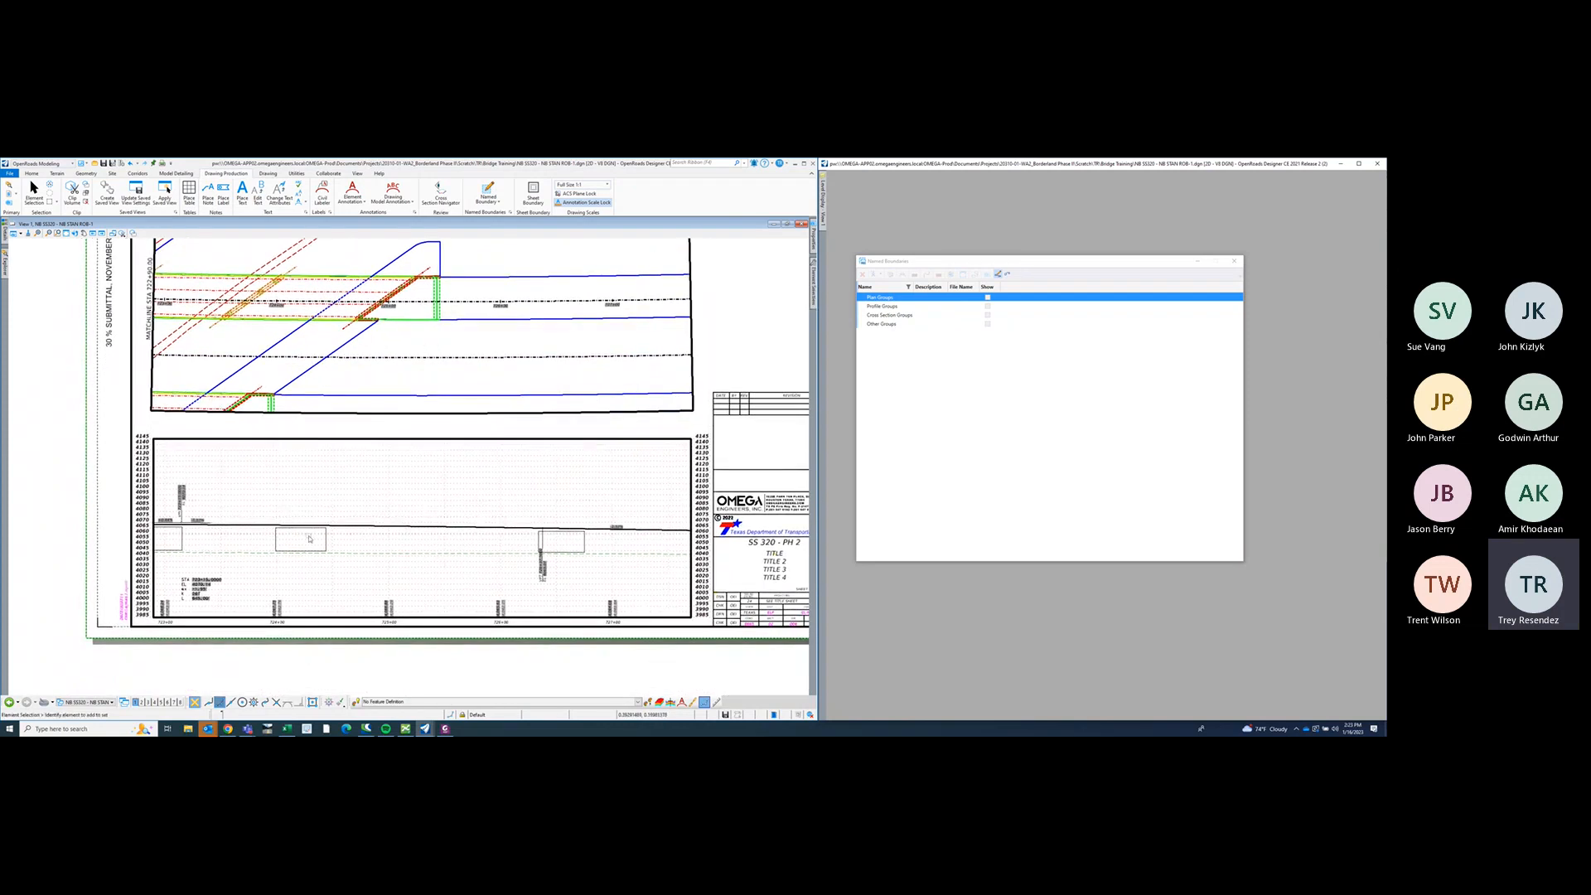
pyautogui.scroll(3, 308, 530)
pyautogui.moveTo(402, 495); pyautogui.dragTo(400, 489, button='middle')
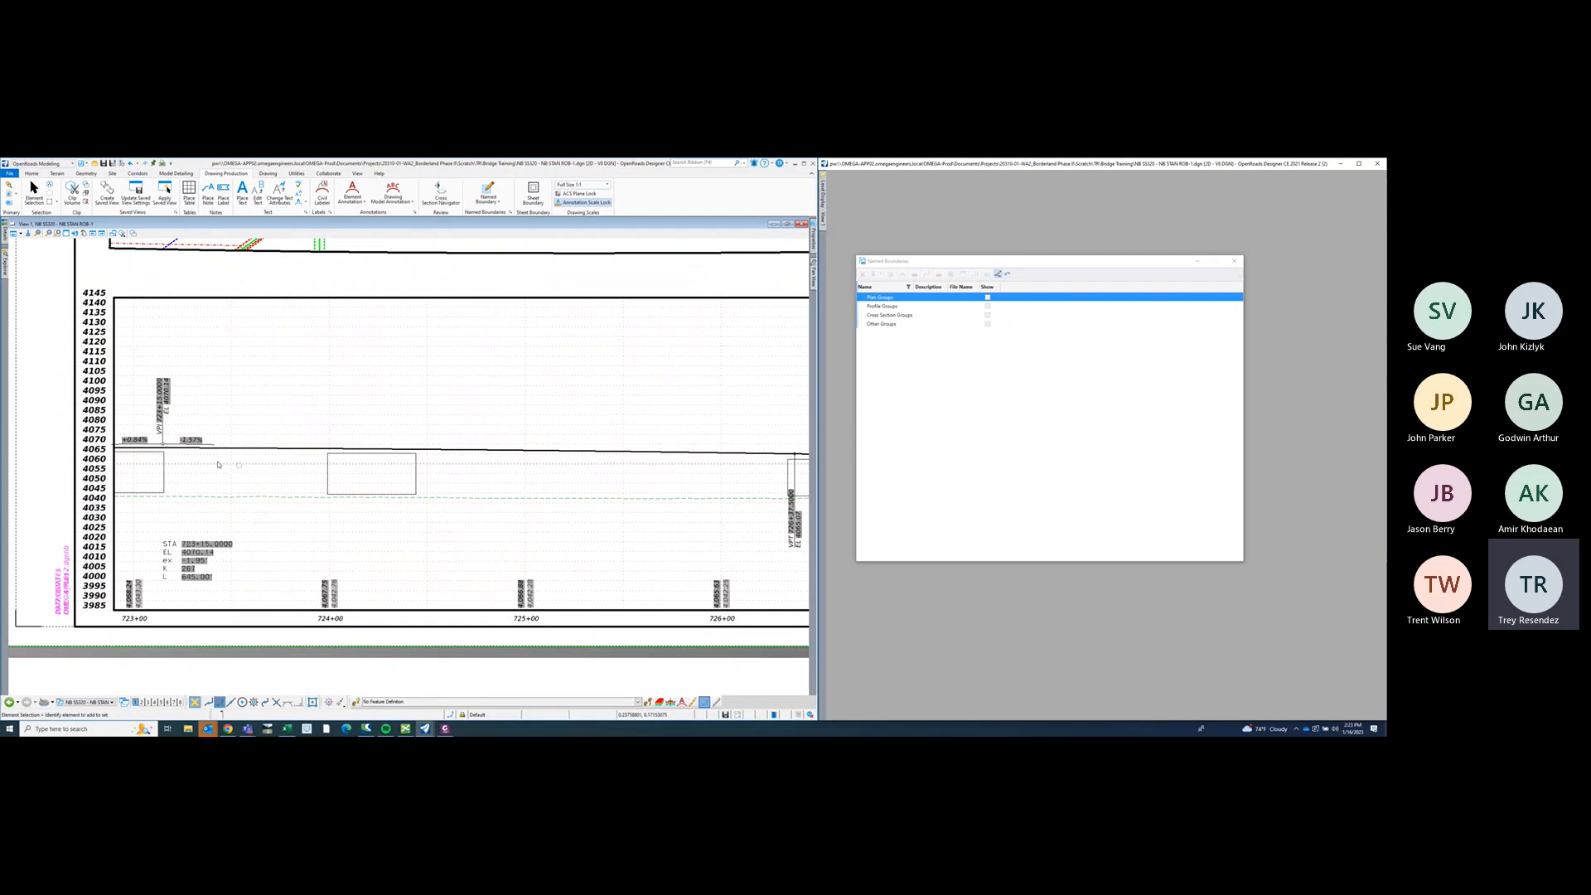
pyautogui.scroll(-3, 165, 463)
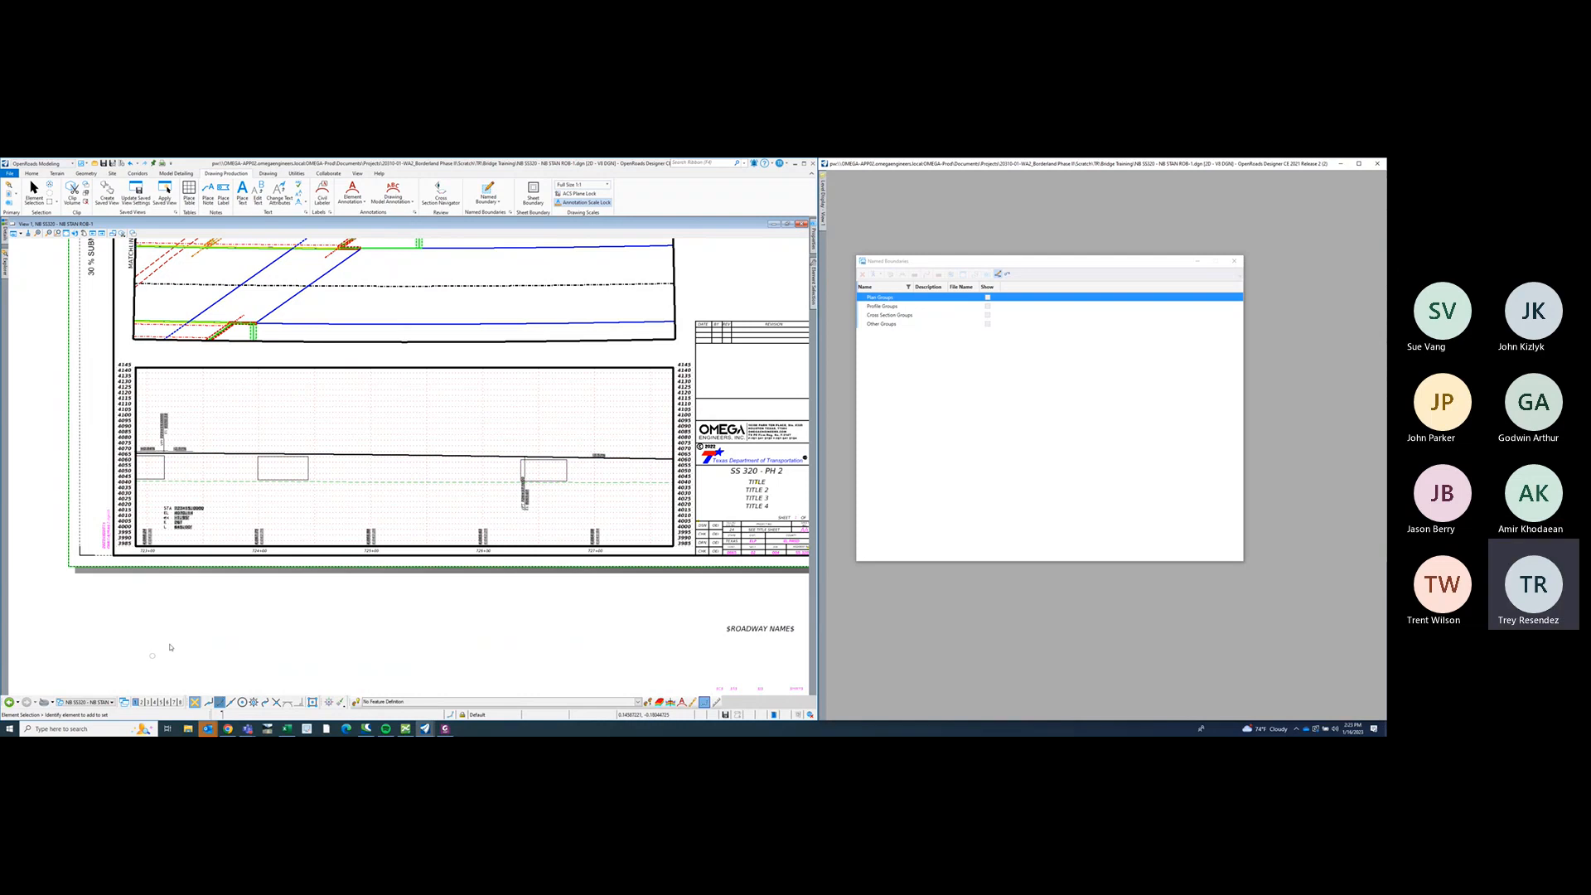
pyautogui.scroll(-2, 169, 647)
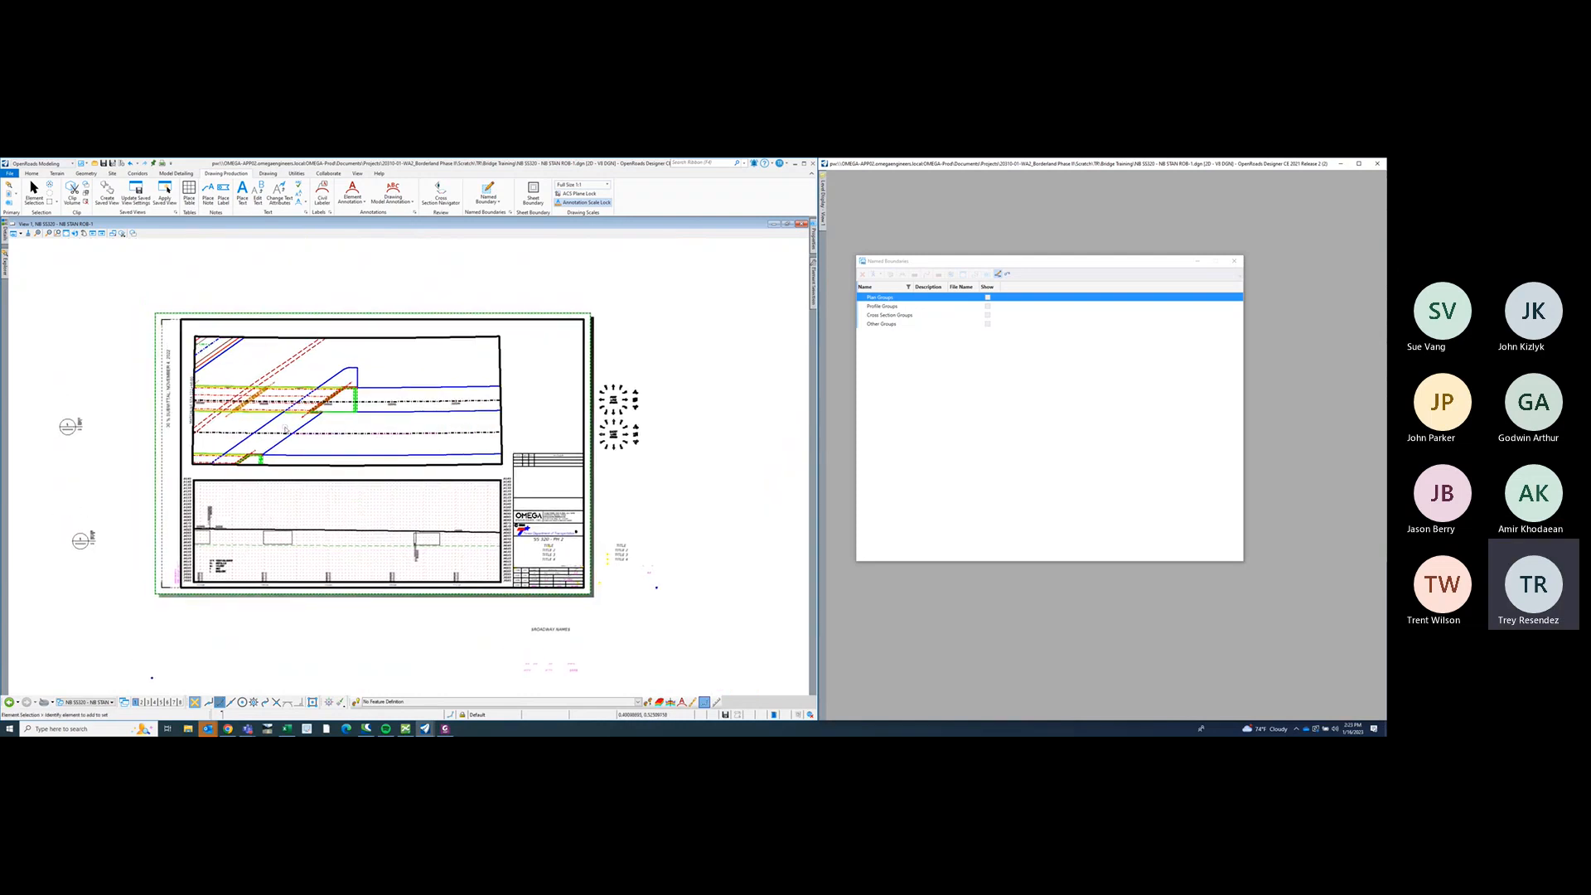
pyautogui.scroll(2, 313, 428)
pyautogui.scroll(-3, 361, 433)
pyautogui.scroll(1, 377, 443)
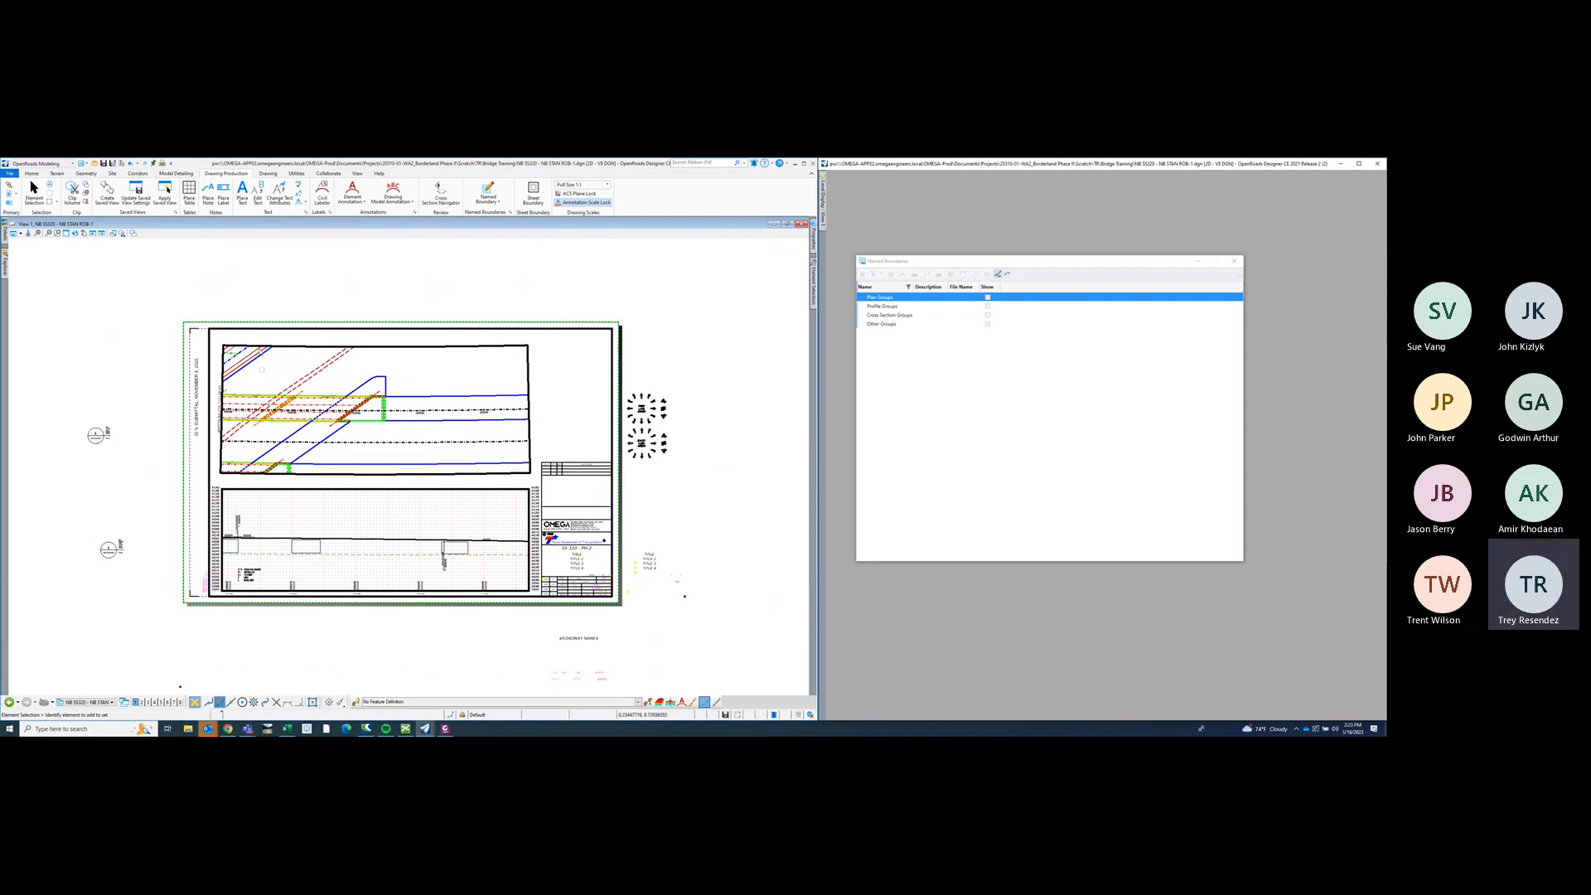
# - Open the plan drawing model NB SS320 - NB STAN ROB-1 [Drawing] and look over its extent and station labels
pyautogui.click(91, 702)
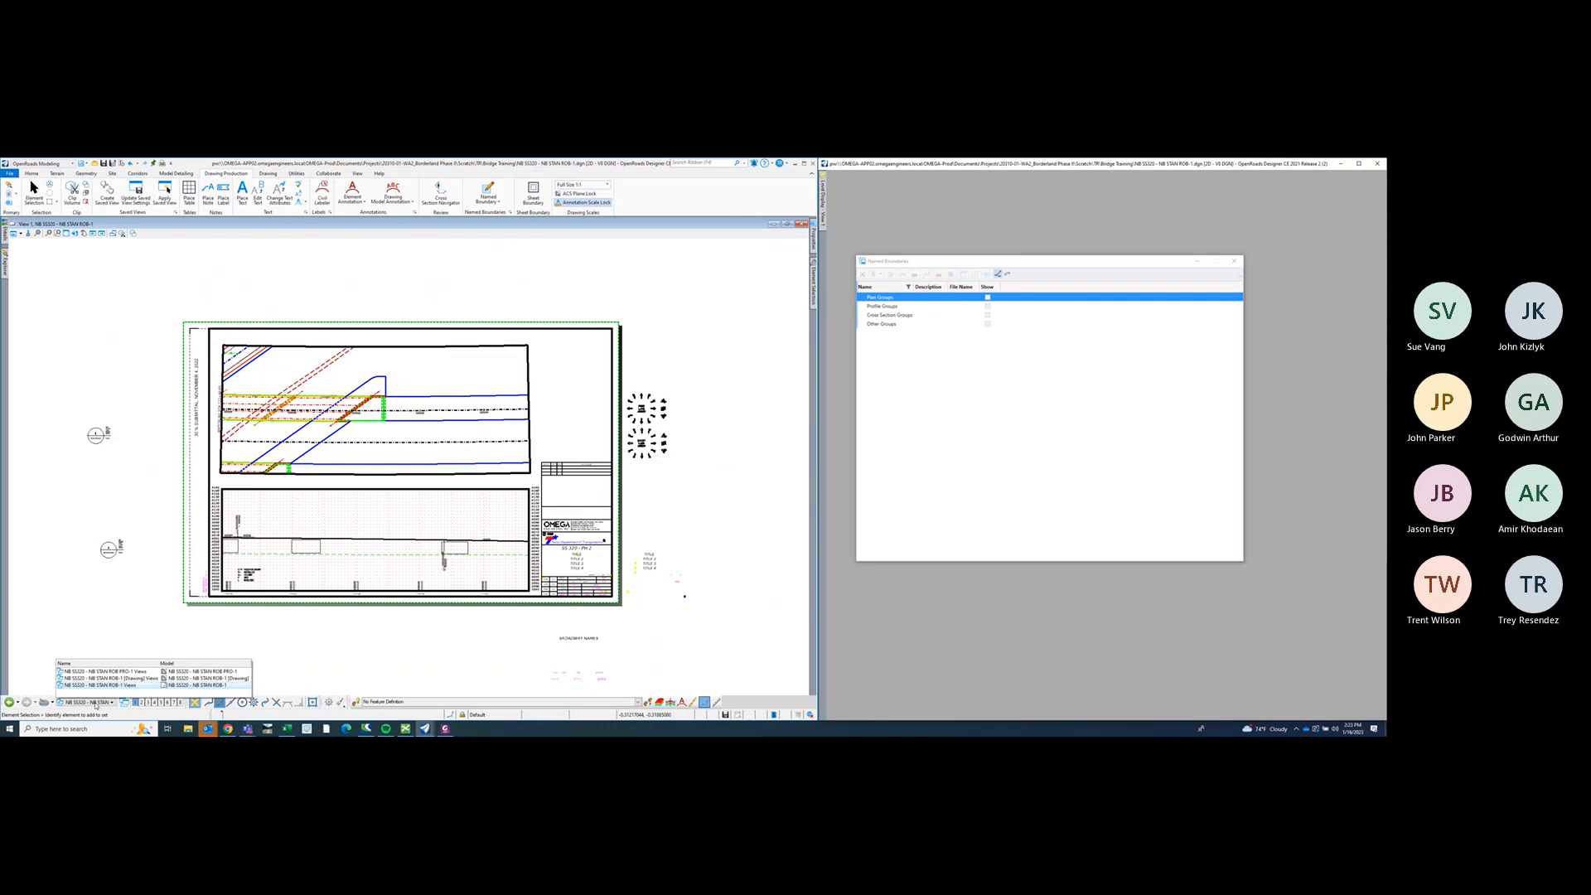
pyautogui.click(133, 678)
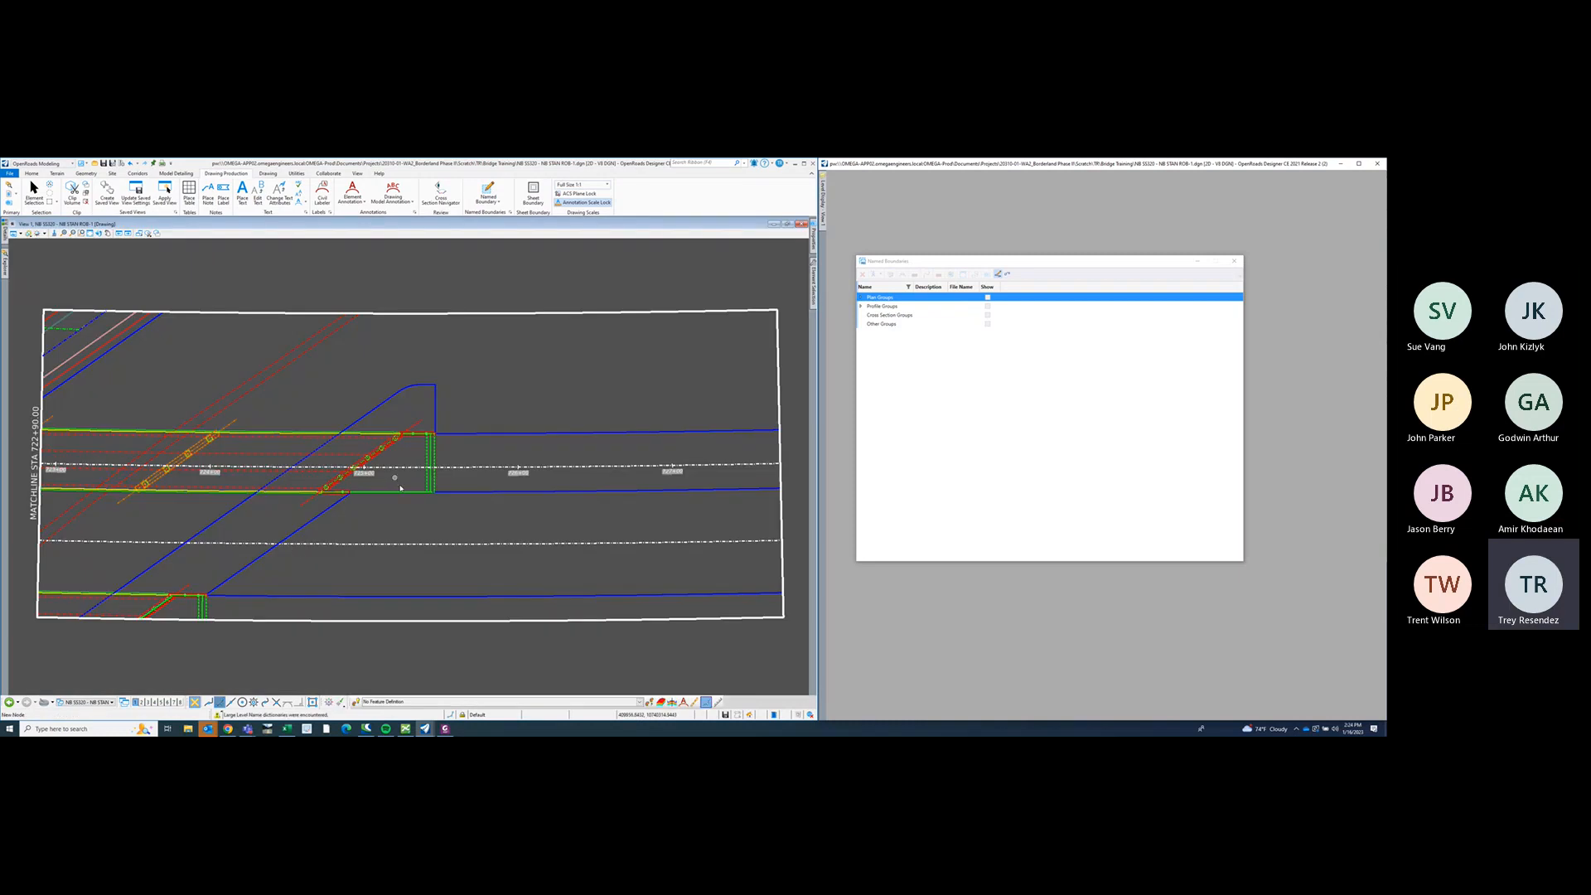
pyautogui.scroll(-2, 394, 482)
pyautogui.moveTo(393, 503); pyautogui.dragTo(405, 481, button='middle')
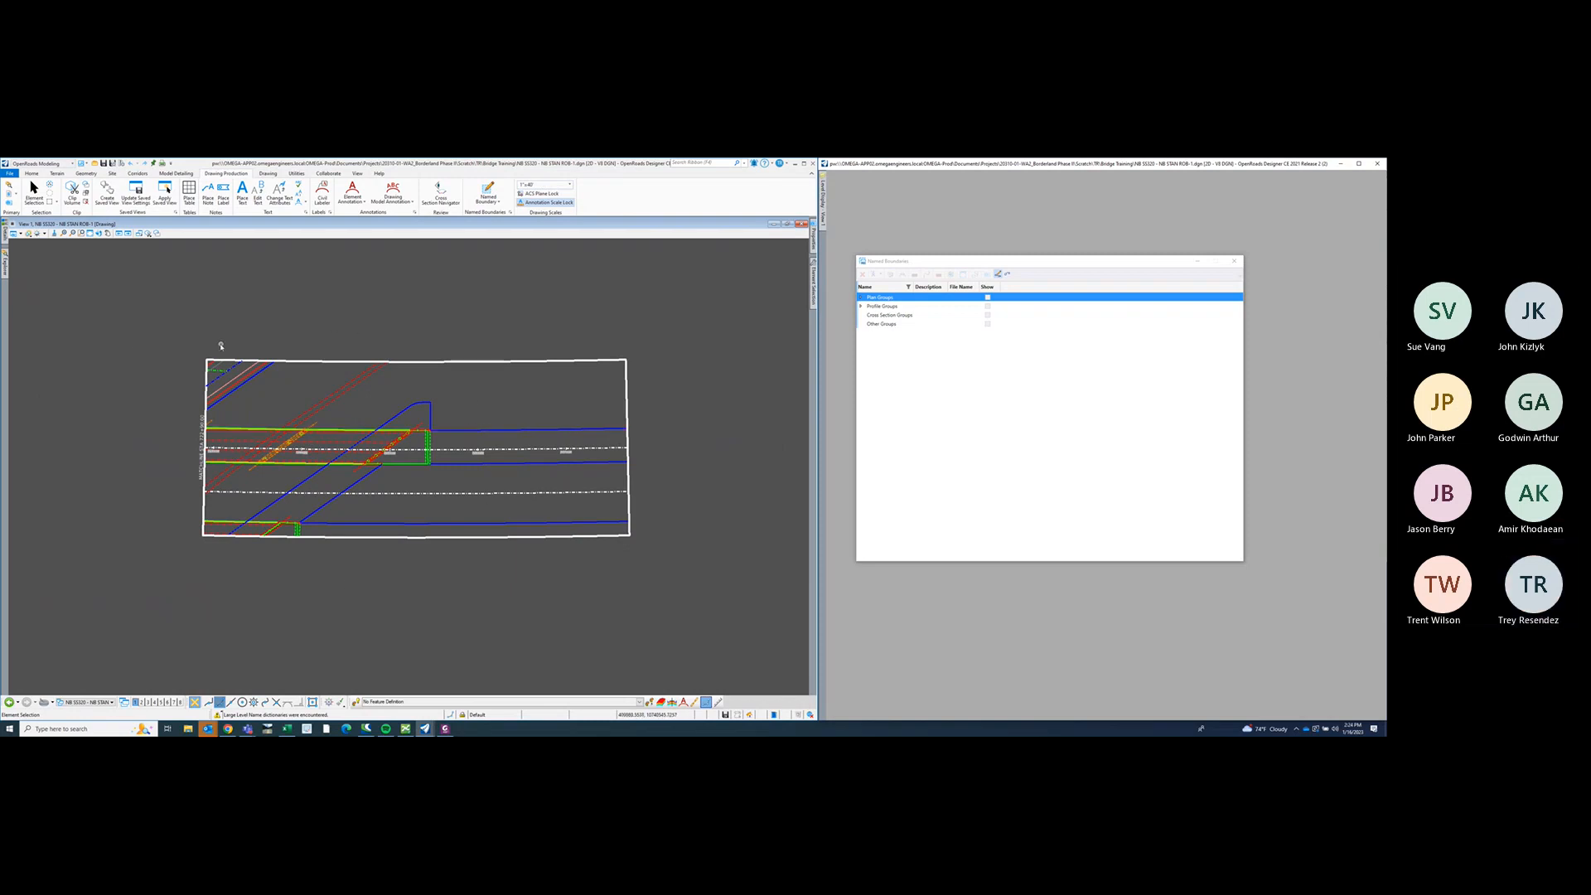
pyautogui.moveTo(482, 410); pyautogui.dragTo(491, 400, button='middle')
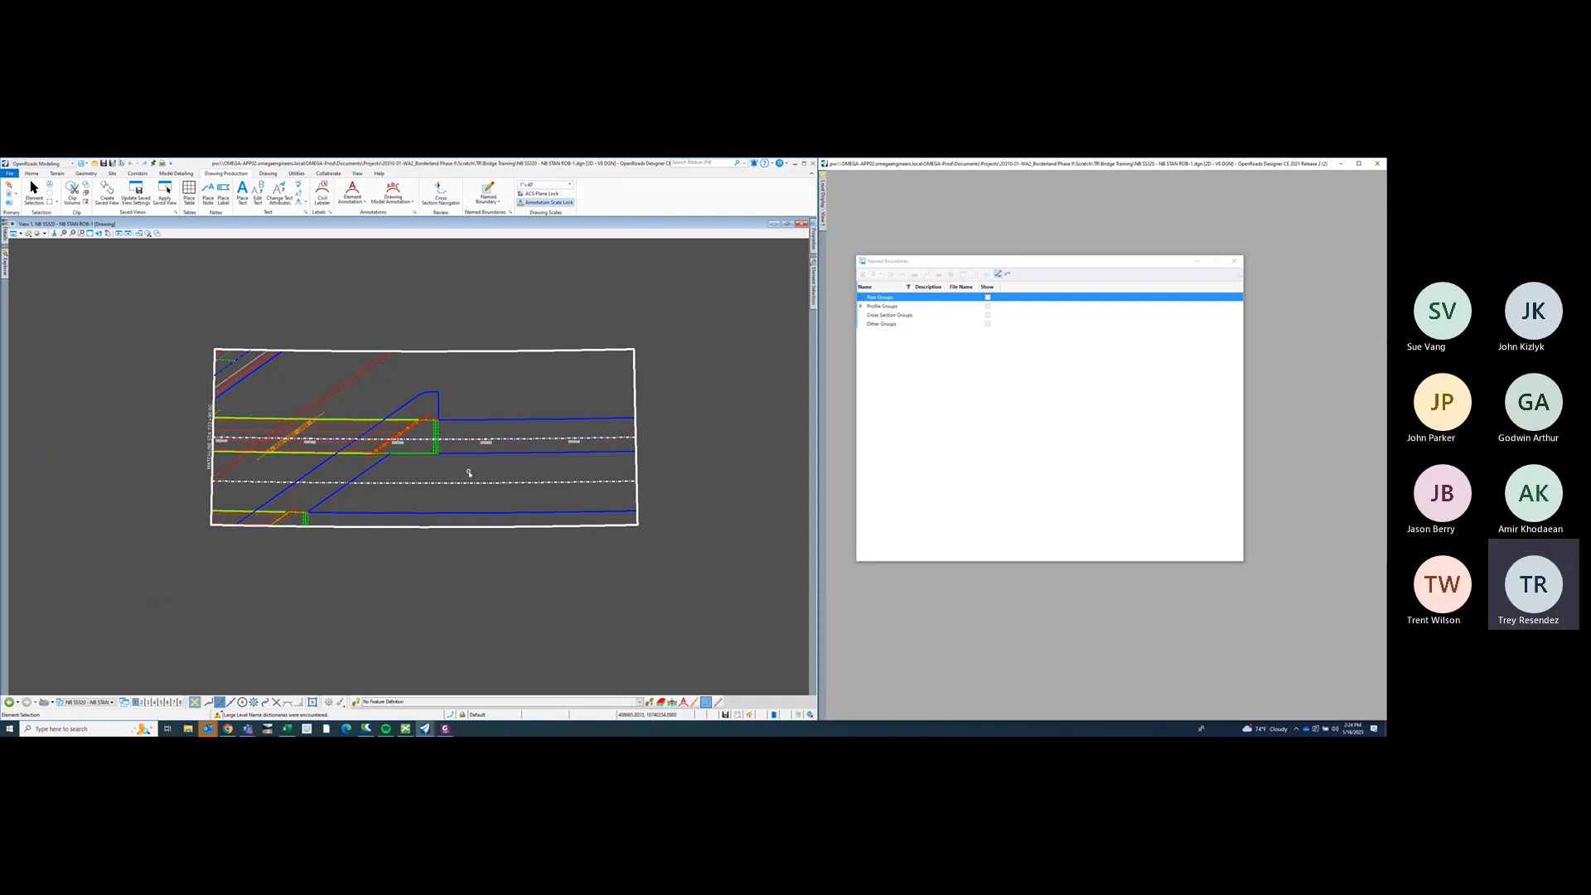
pyautogui.moveTo(470, 474); pyautogui.dragTo(437, 481, button='middle')
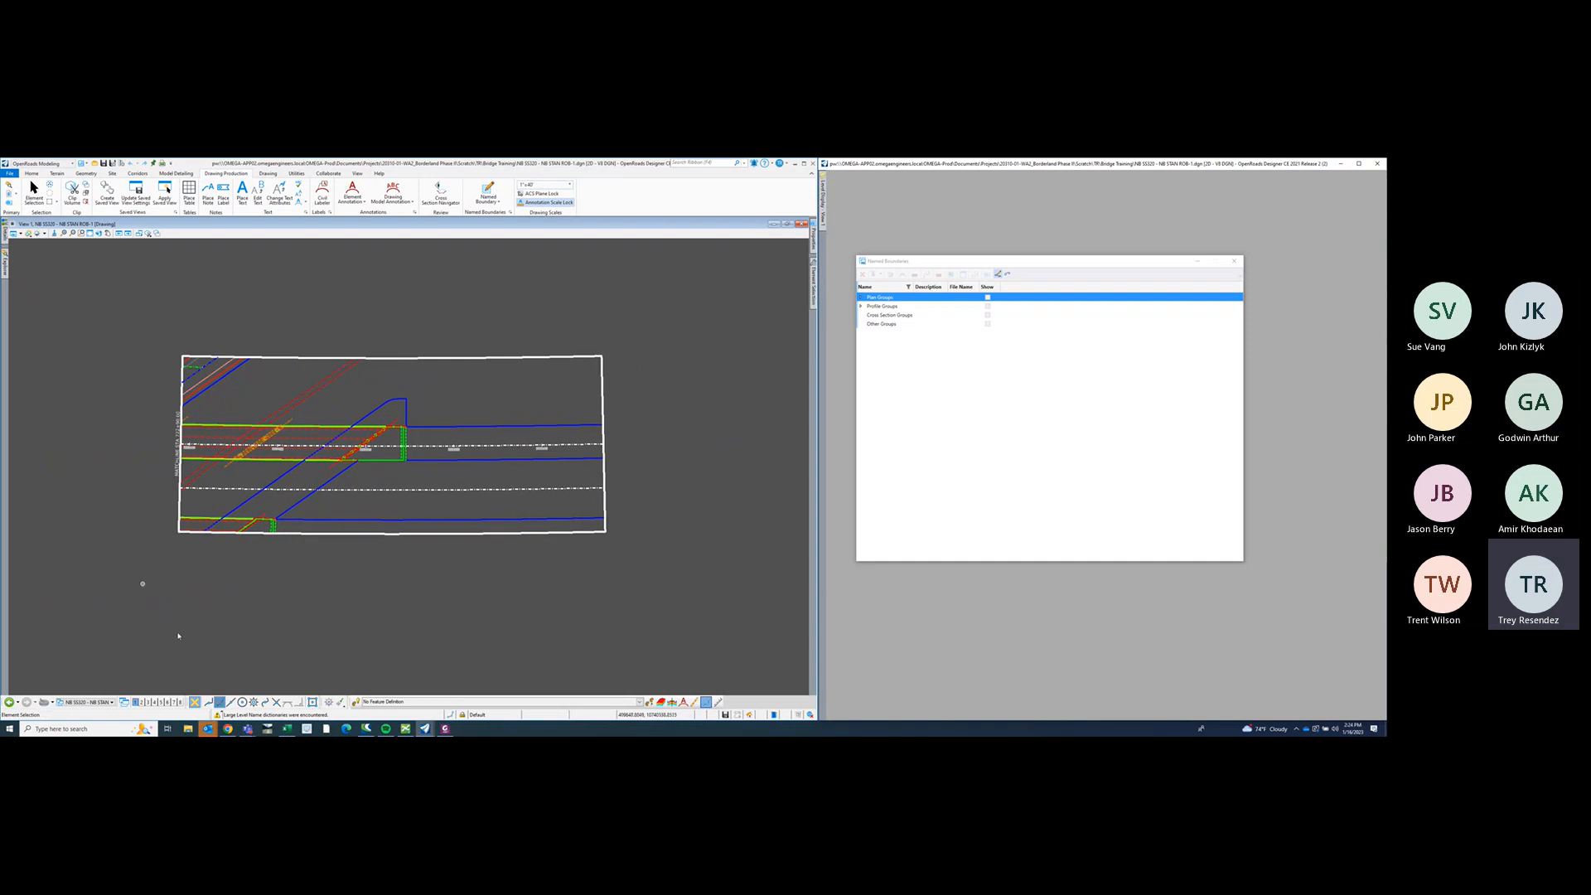
# - Open the profile drawing model NB SS320 - NB STAN ROB PRO-1 and inspect its grid, columns and annotations
pyautogui.click(111, 702)
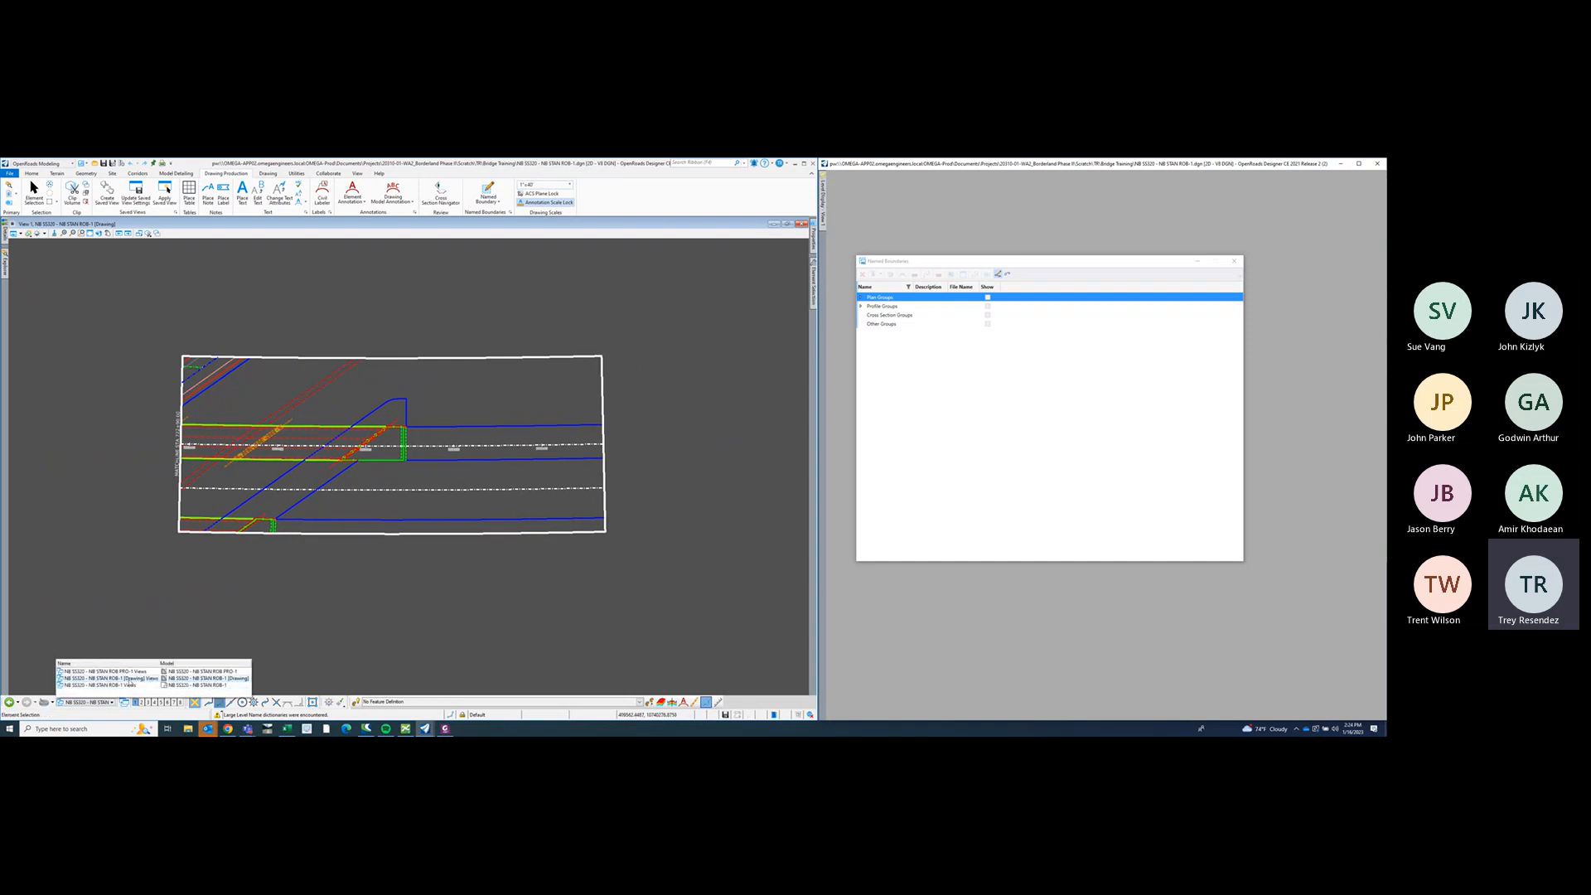
pyautogui.click(125, 671)
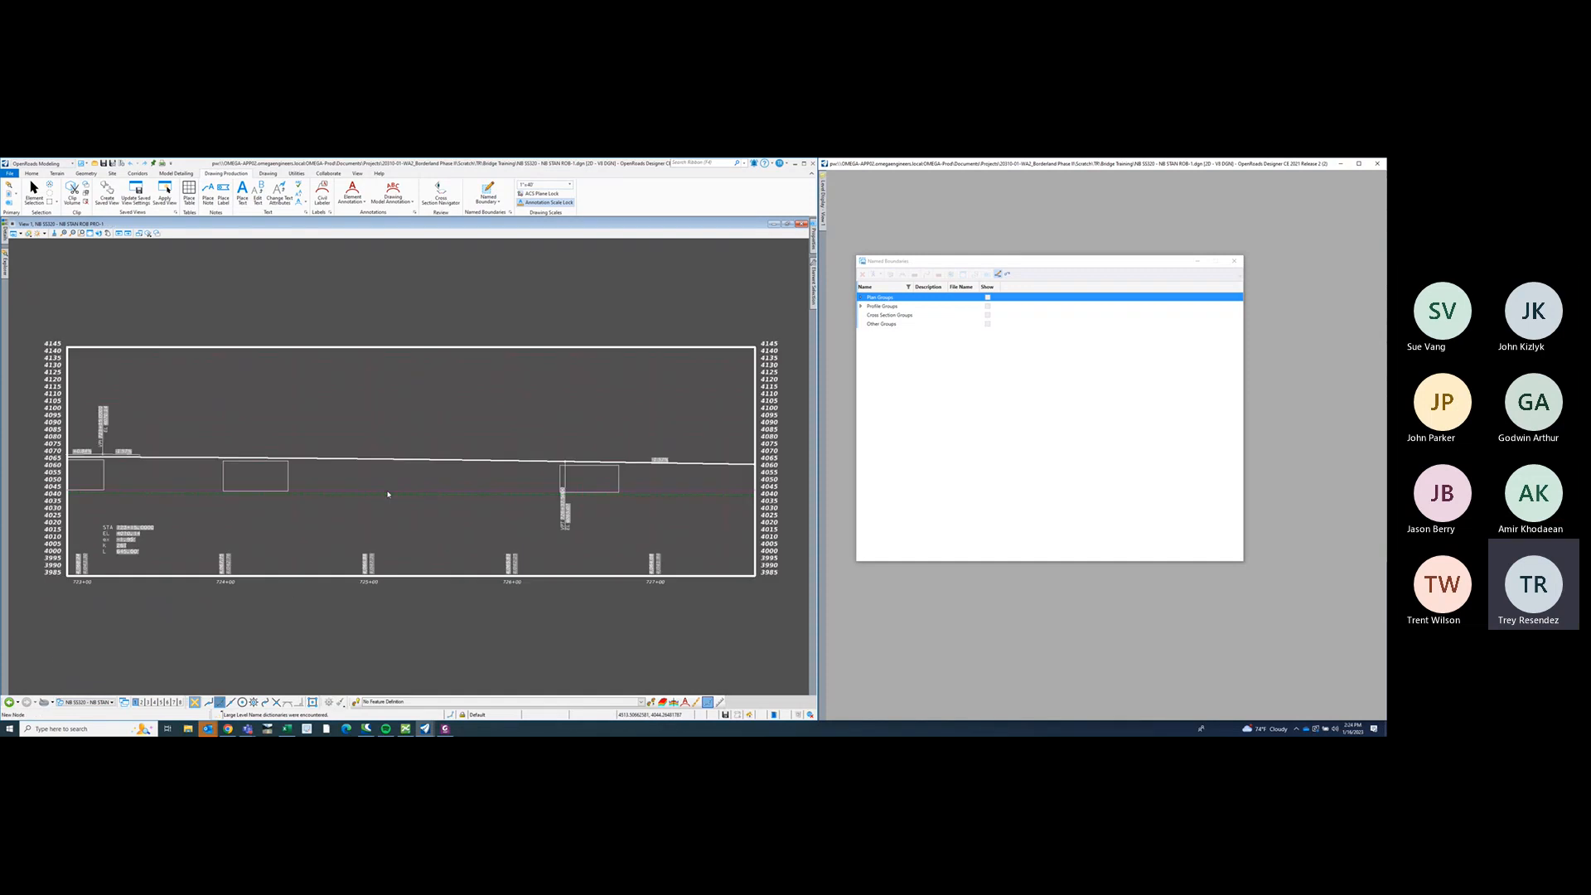
pyautogui.scroll(-2, 376, 477)
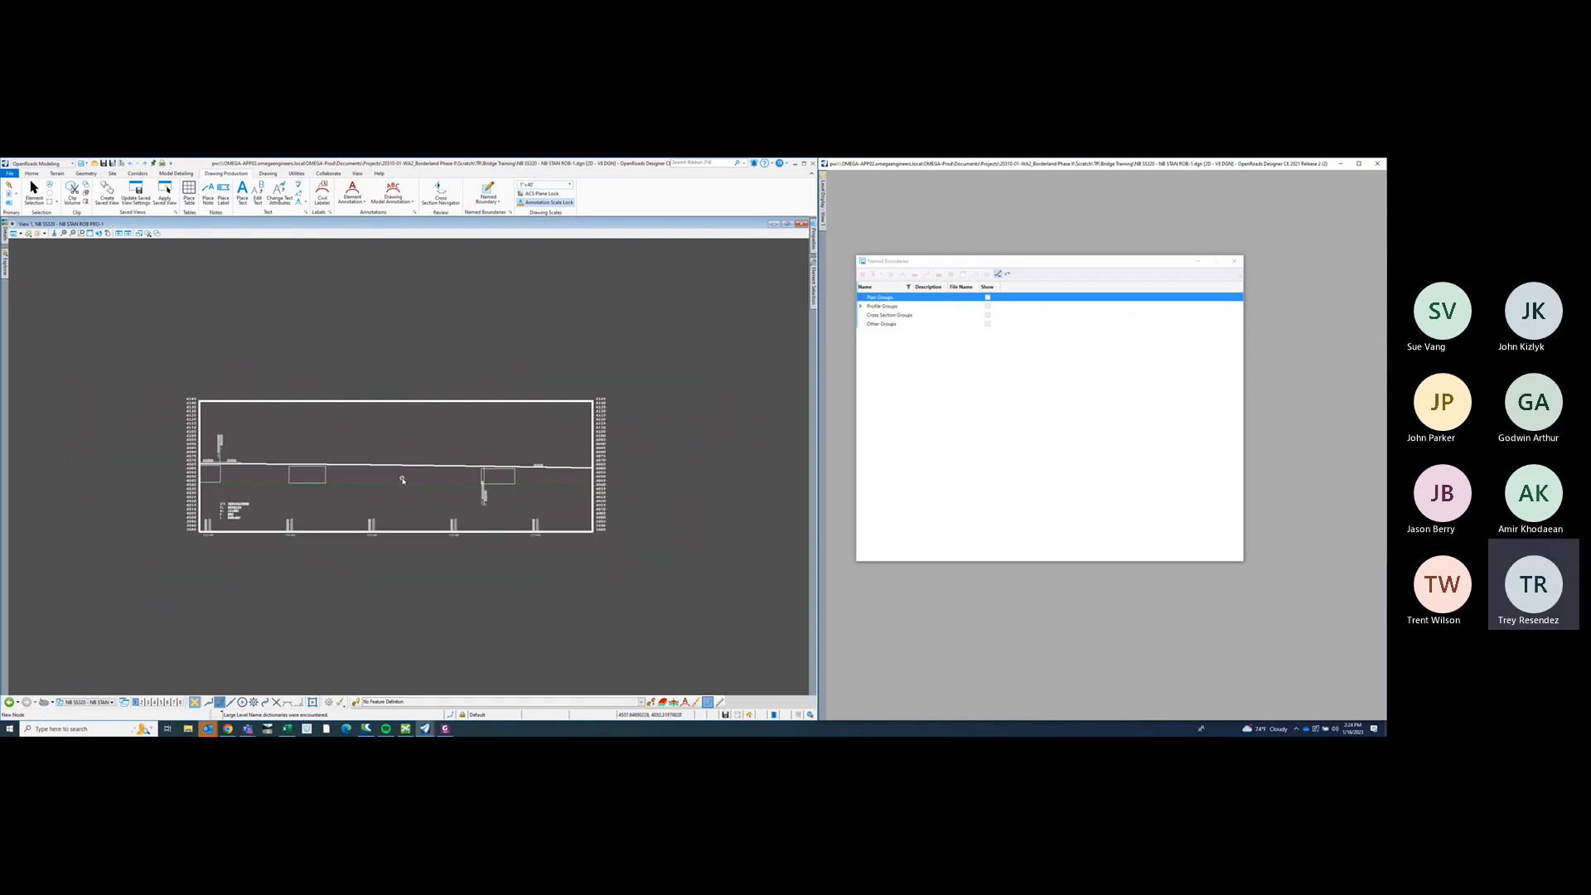
pyautogui.moveTo(402, 480); pyautogui.dragTo(379, 480, button='middle')
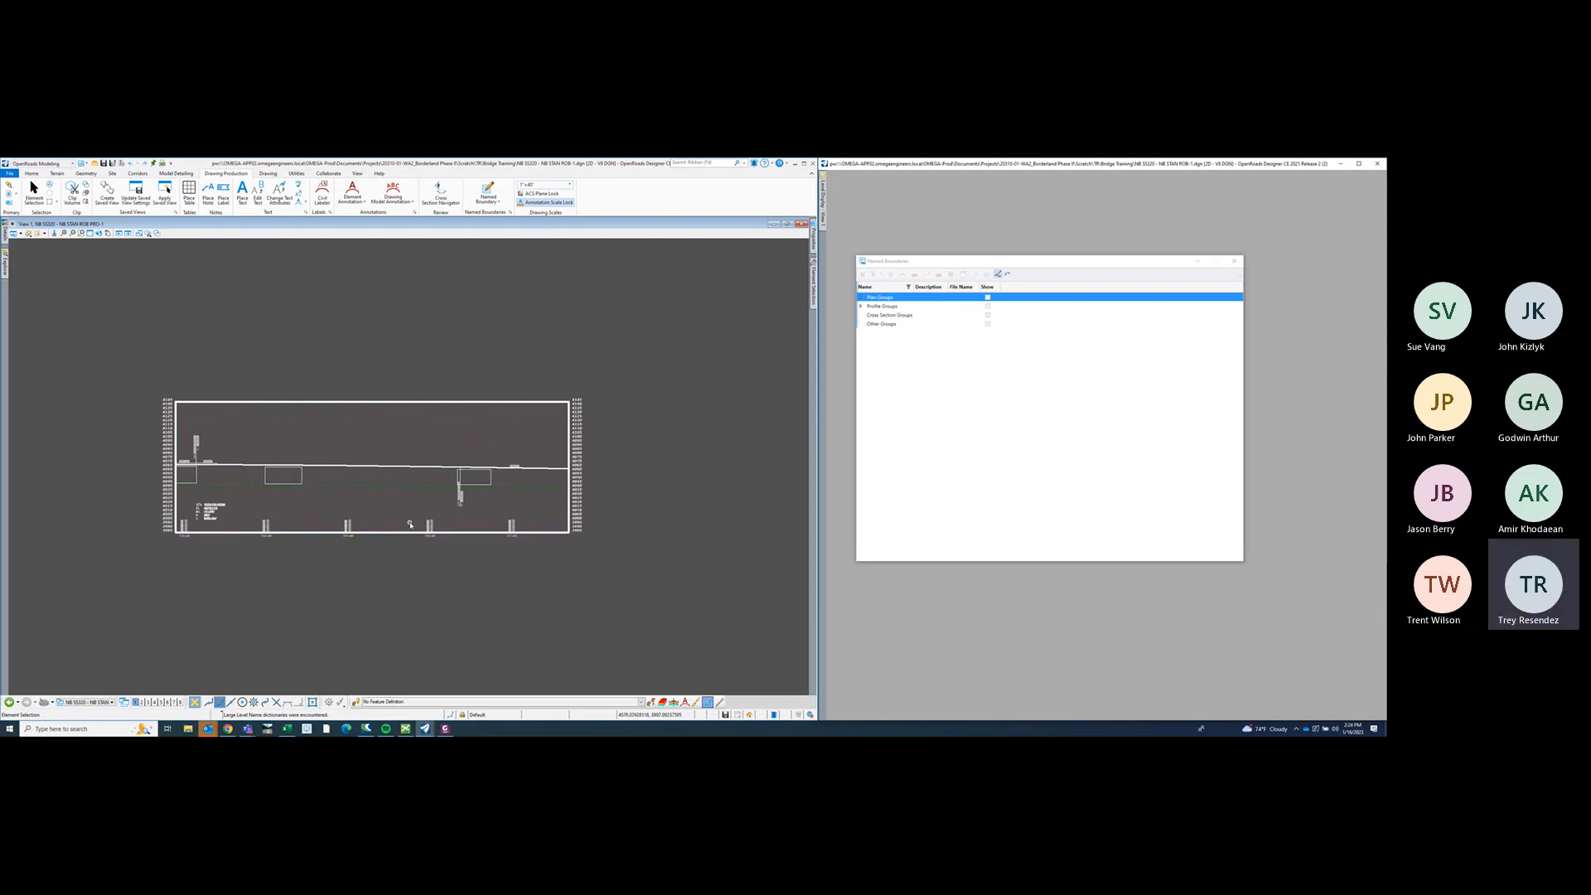
pyautogui.scroll(2, 321, 488)
pyautogui.moveTo(322, 488); pyautogui.dragTo(314, 490, button='middle')
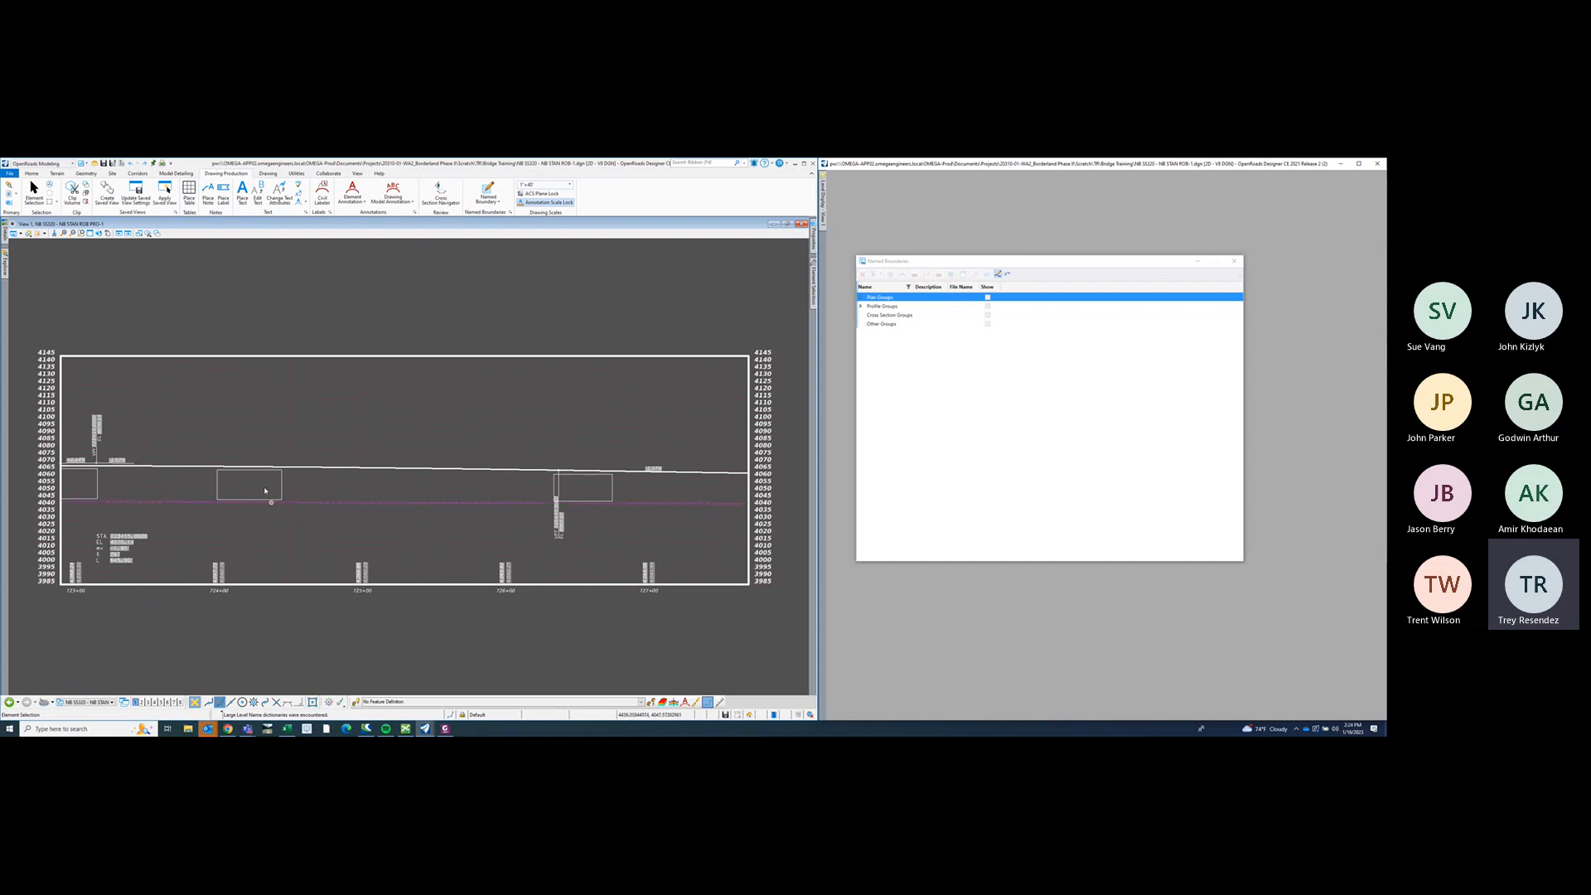
# - Compare the profile with the bridge layout PDF in Foxit PDF Editor, move the PDF aside and return to the sheet model
pyautogui.moveTo(1385, 222); pyautogui.dragTo(464, 252)
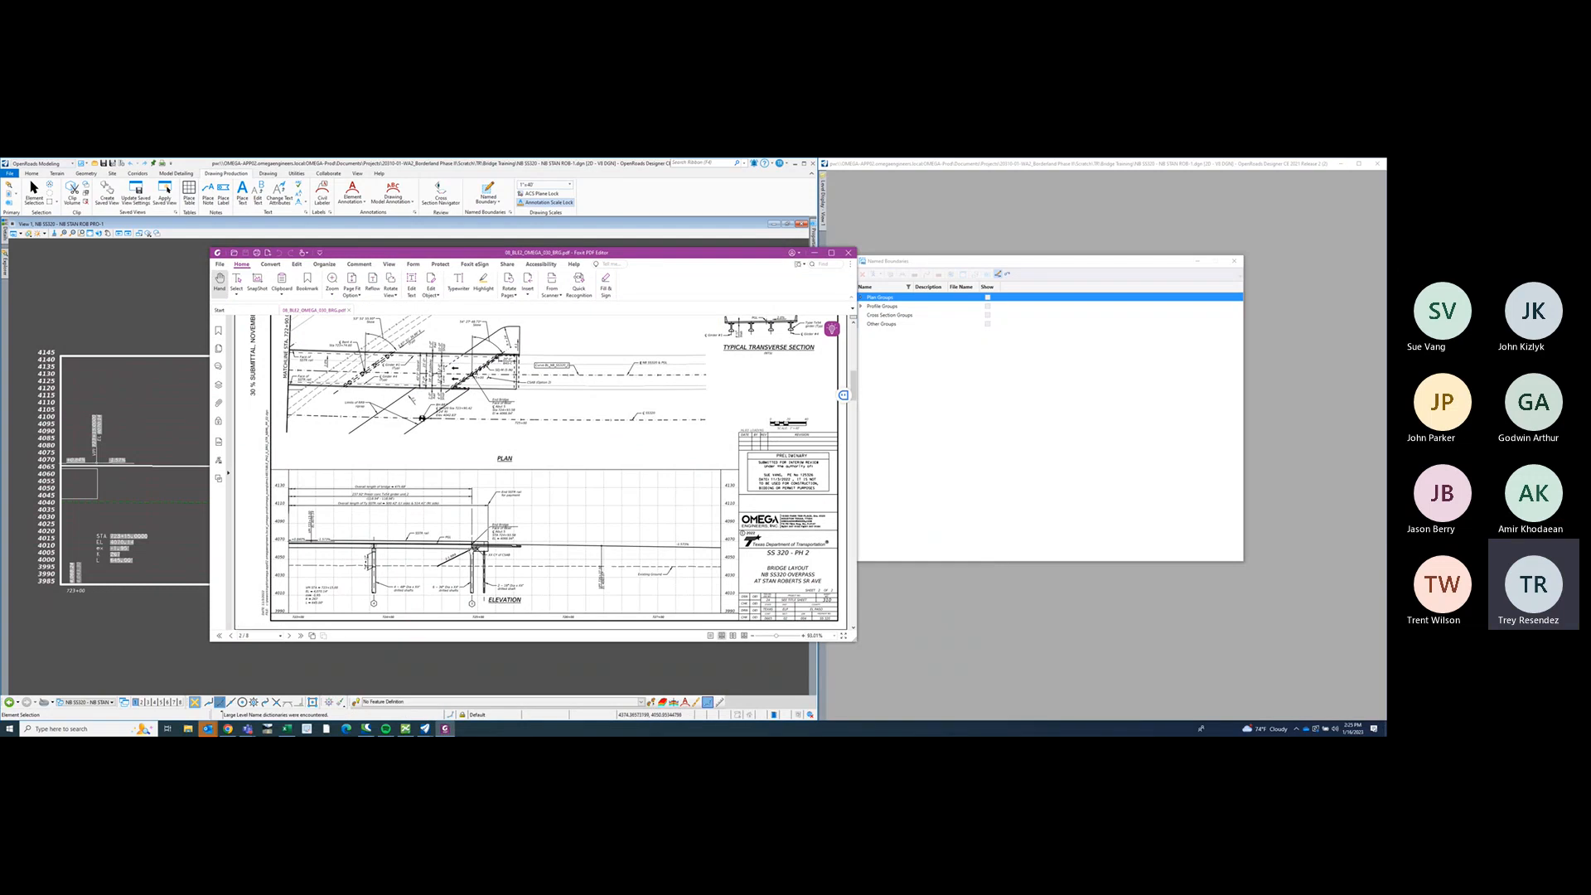
pyautogui.moveTo(719, 253); pyautogui.dragTo(1386, 212)
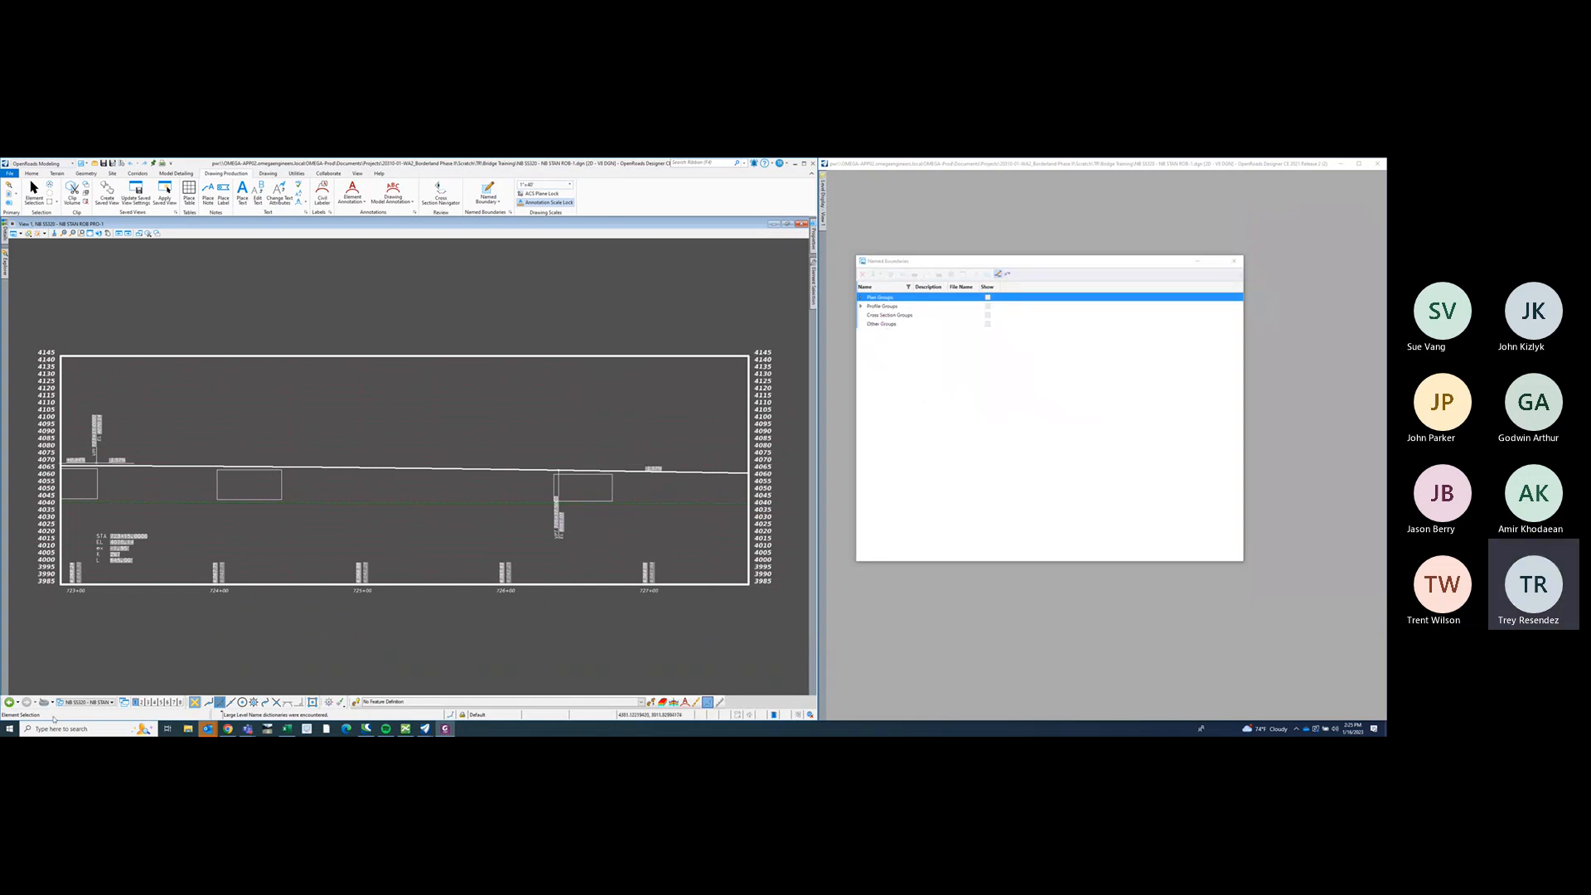
pyautogui.click(76, 702)
pyautogui.click(105, 687)
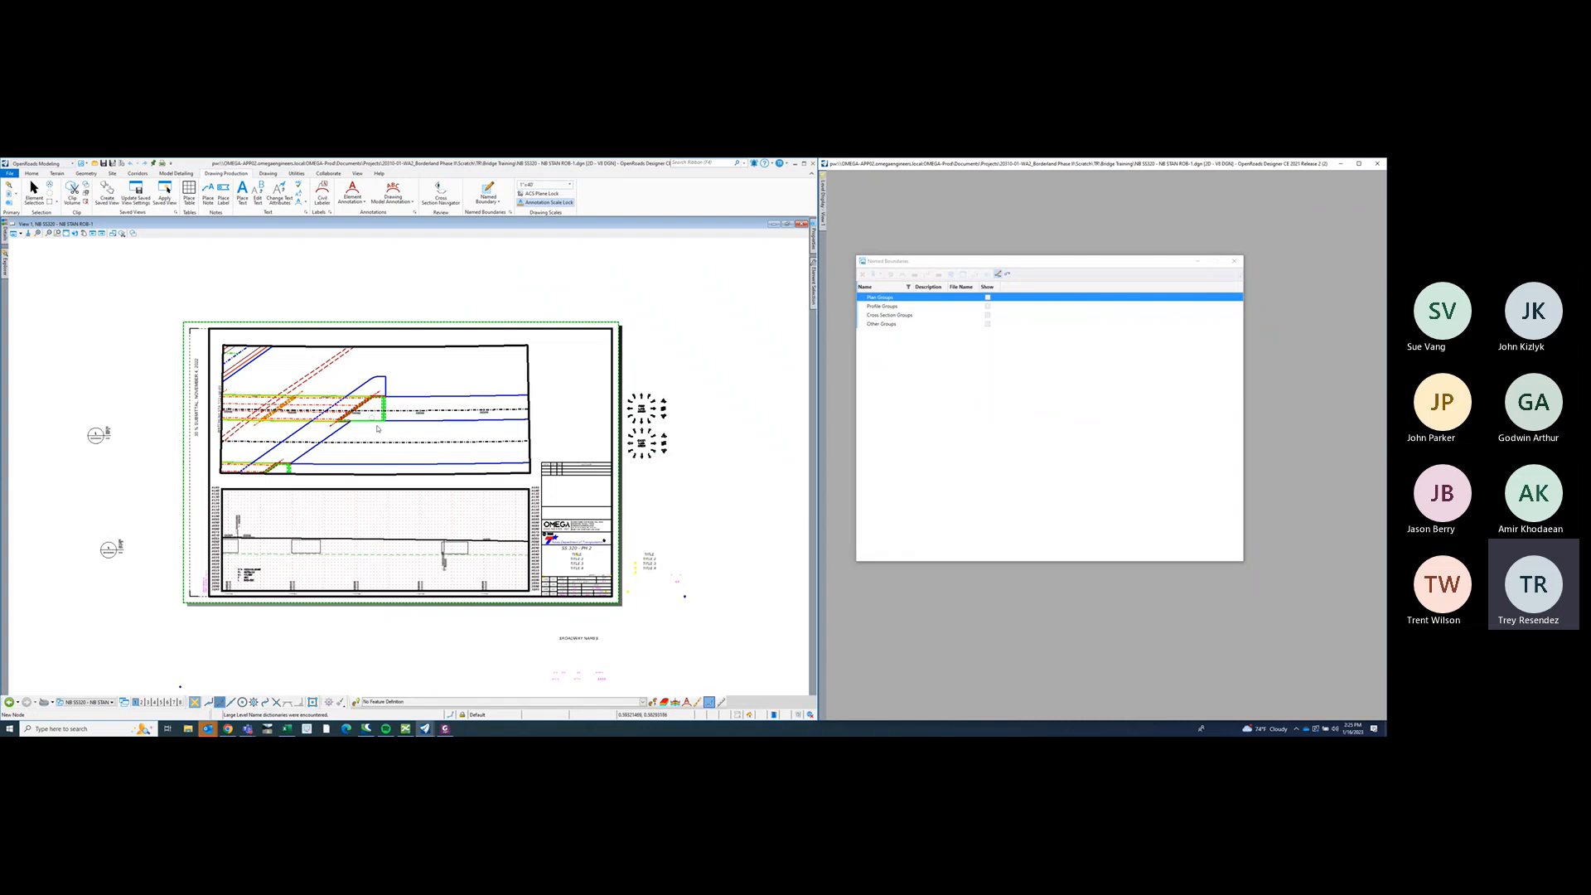
pyautogui.click(102, 701)
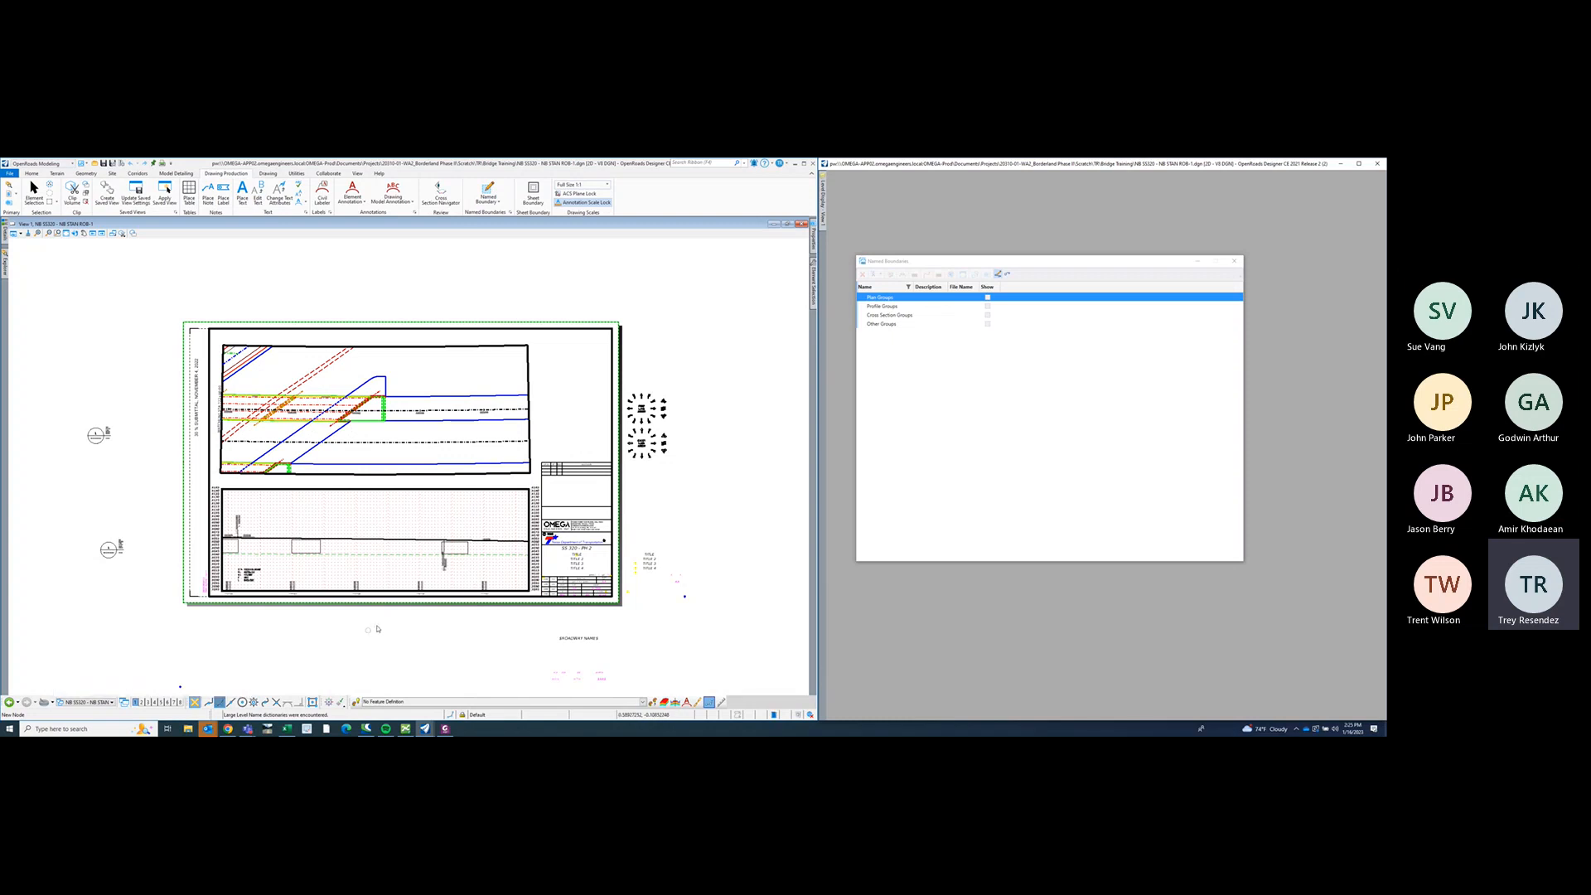
# - Examine the NB SS320 - NB STAN ROB-1 sheet's plan view, profile and title block up close and as a whole
pyautogui.moveTo(414, 443); pyautogui.dragTo(413, 427, button='middle')
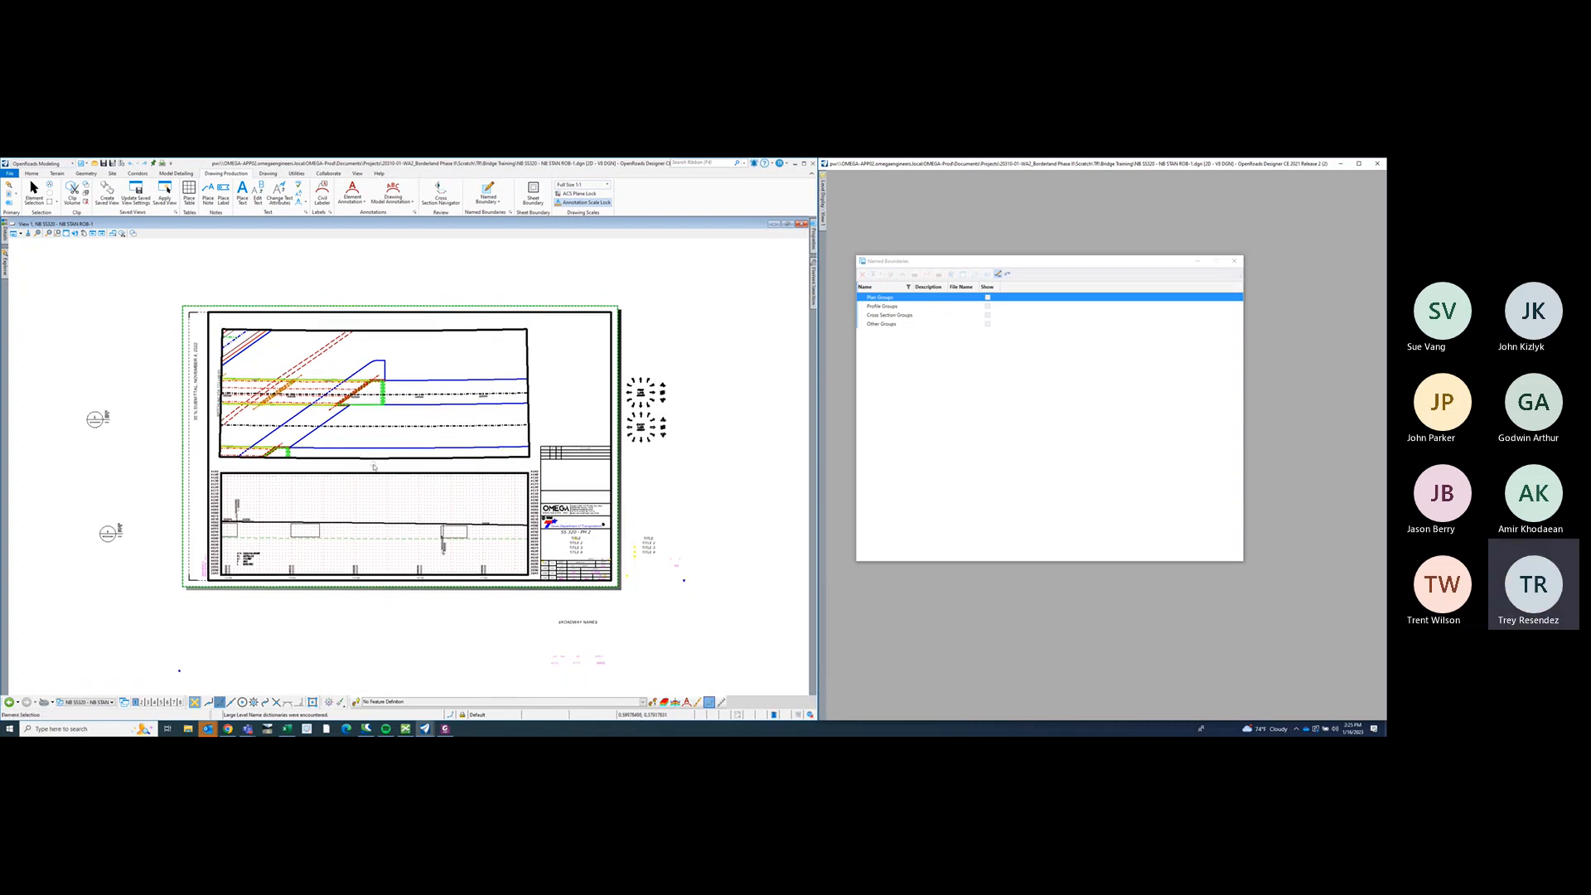
pyautogui.moveTo(389, 401)
pyautogui.mouseDown(button='middle')
pyautogui.moveTo(362, 431)
pyautogui.moveTo(395, 404)
pyautogui.mouseUp(button='middle')
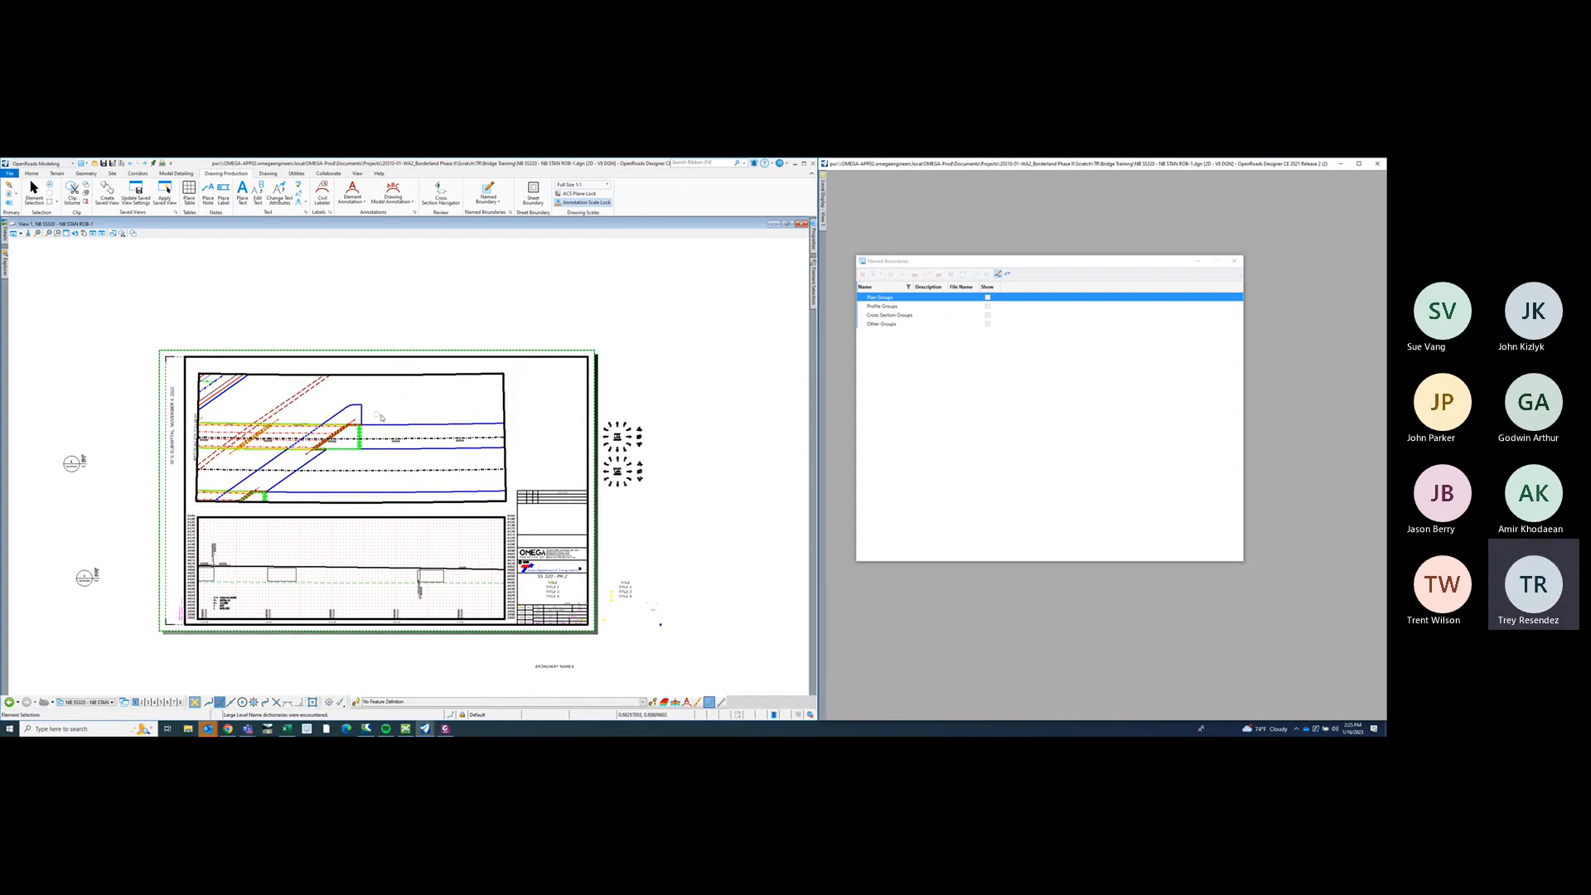
pyautogui.scroll(2, 366, 469)
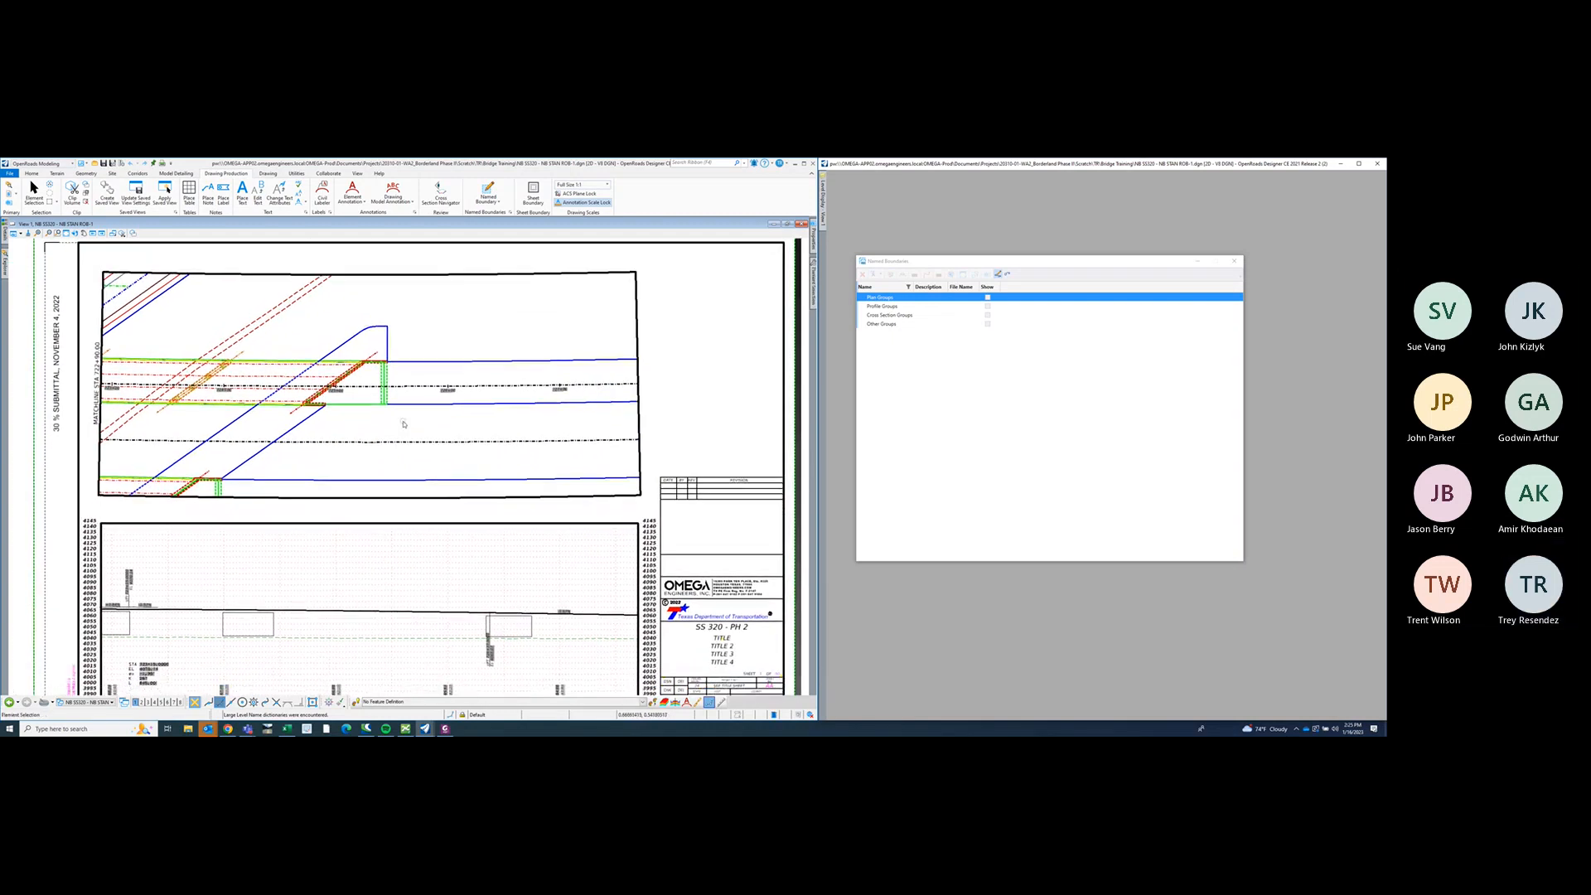
pyautogui.scroll(-2, 399, 358)
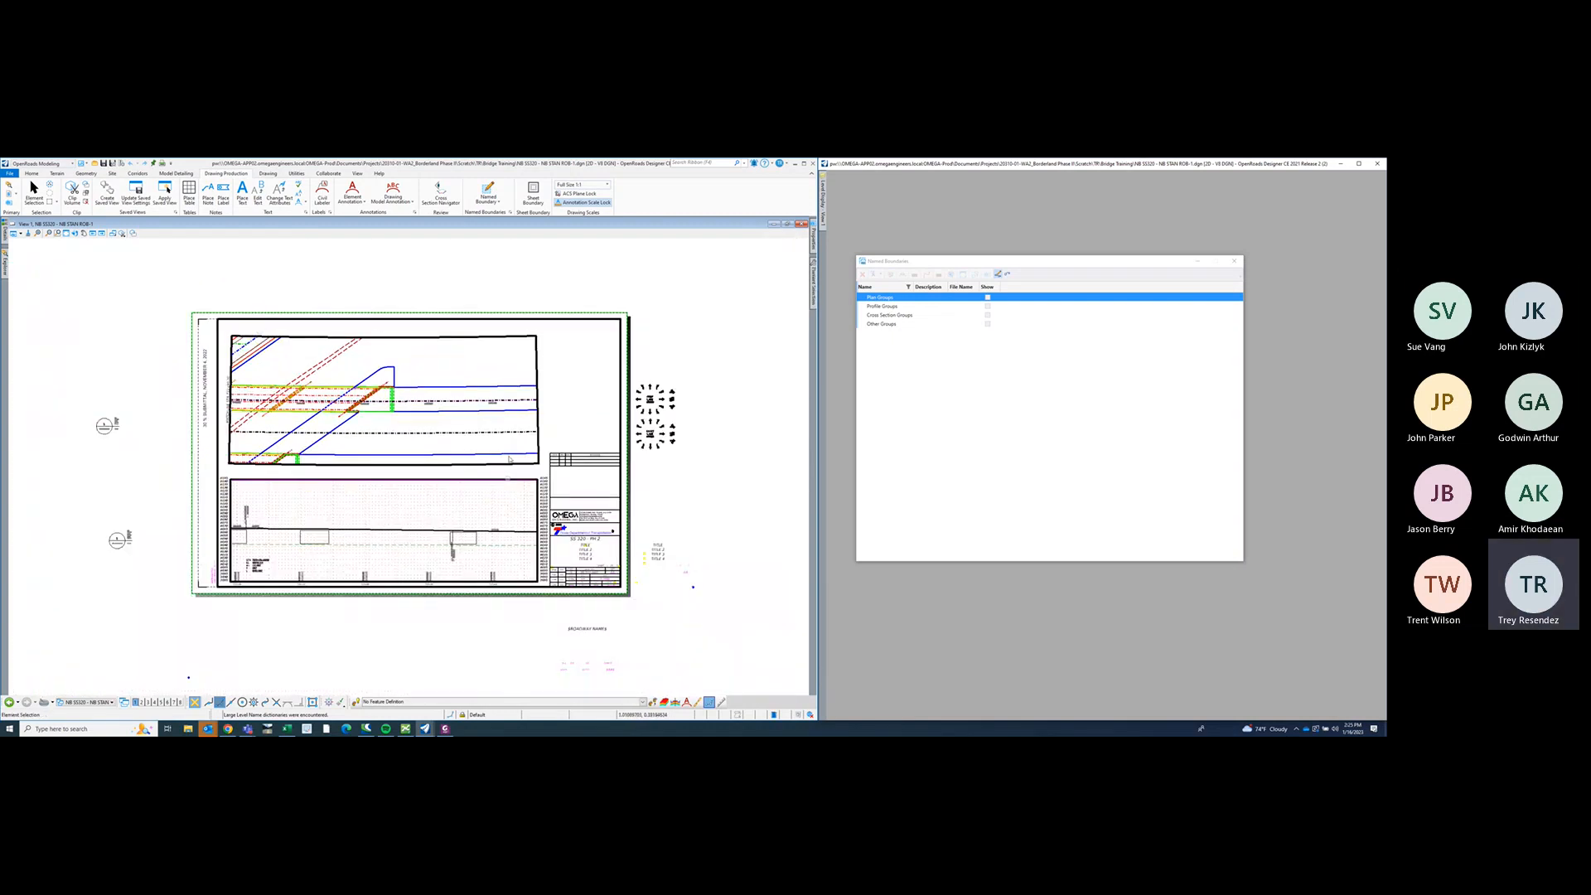
pyautogui.moveTo(568, 400); pyautogui.dragTo(517, 392, button='middle')
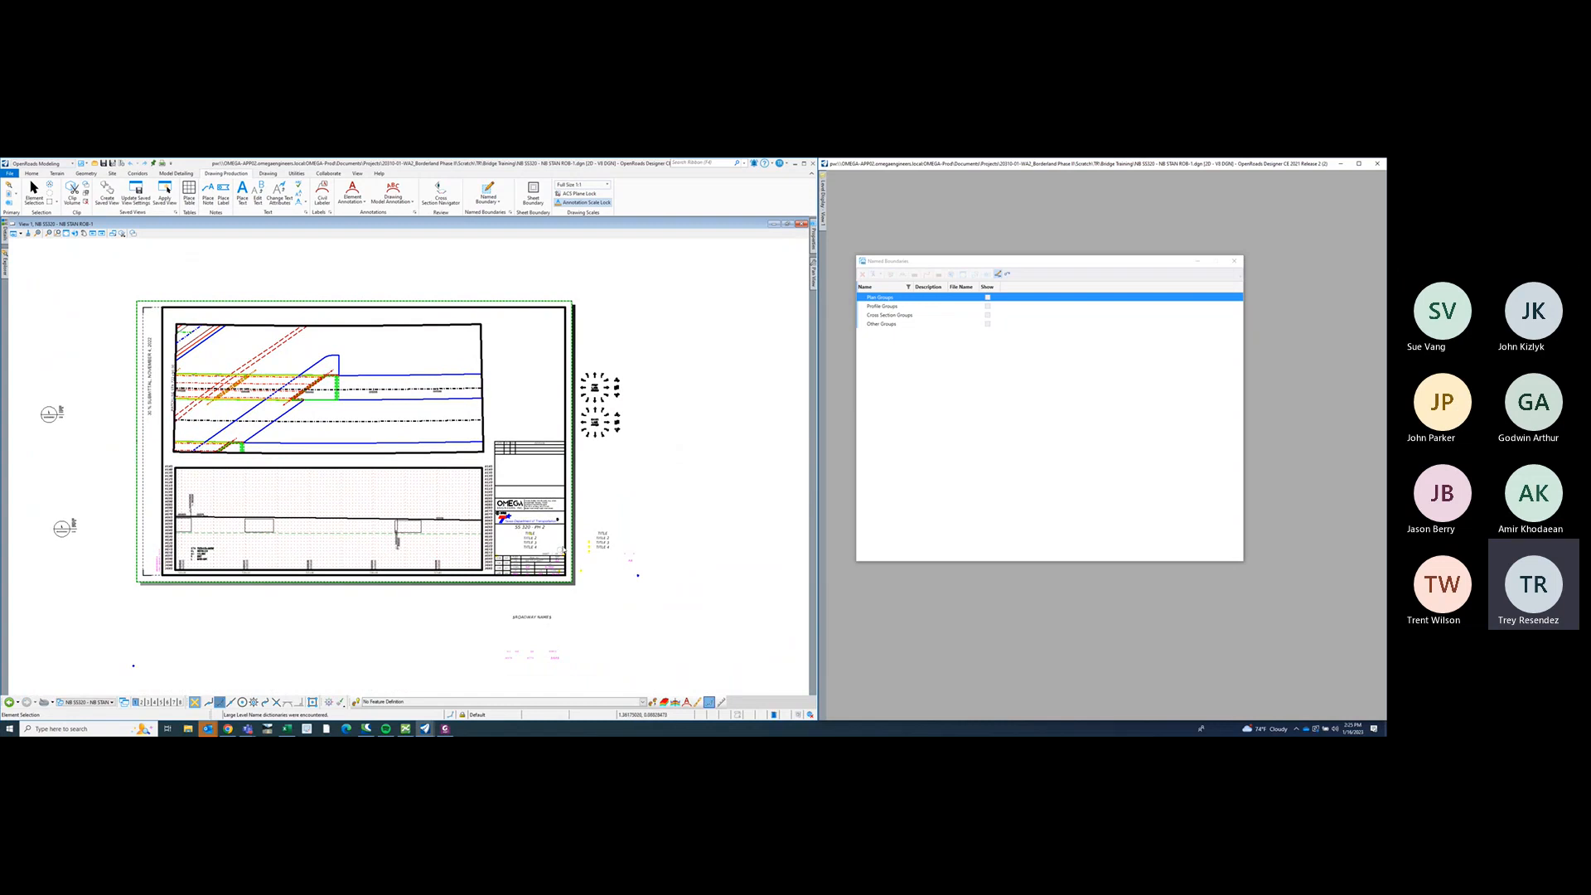
pyautogui.scroll(2, 524, 534)
pyautogui.scroll(-2, 512, 497)
pyautogui.moveTo(470, 448); pyautogui.dragTo(502, 519, button='middle')
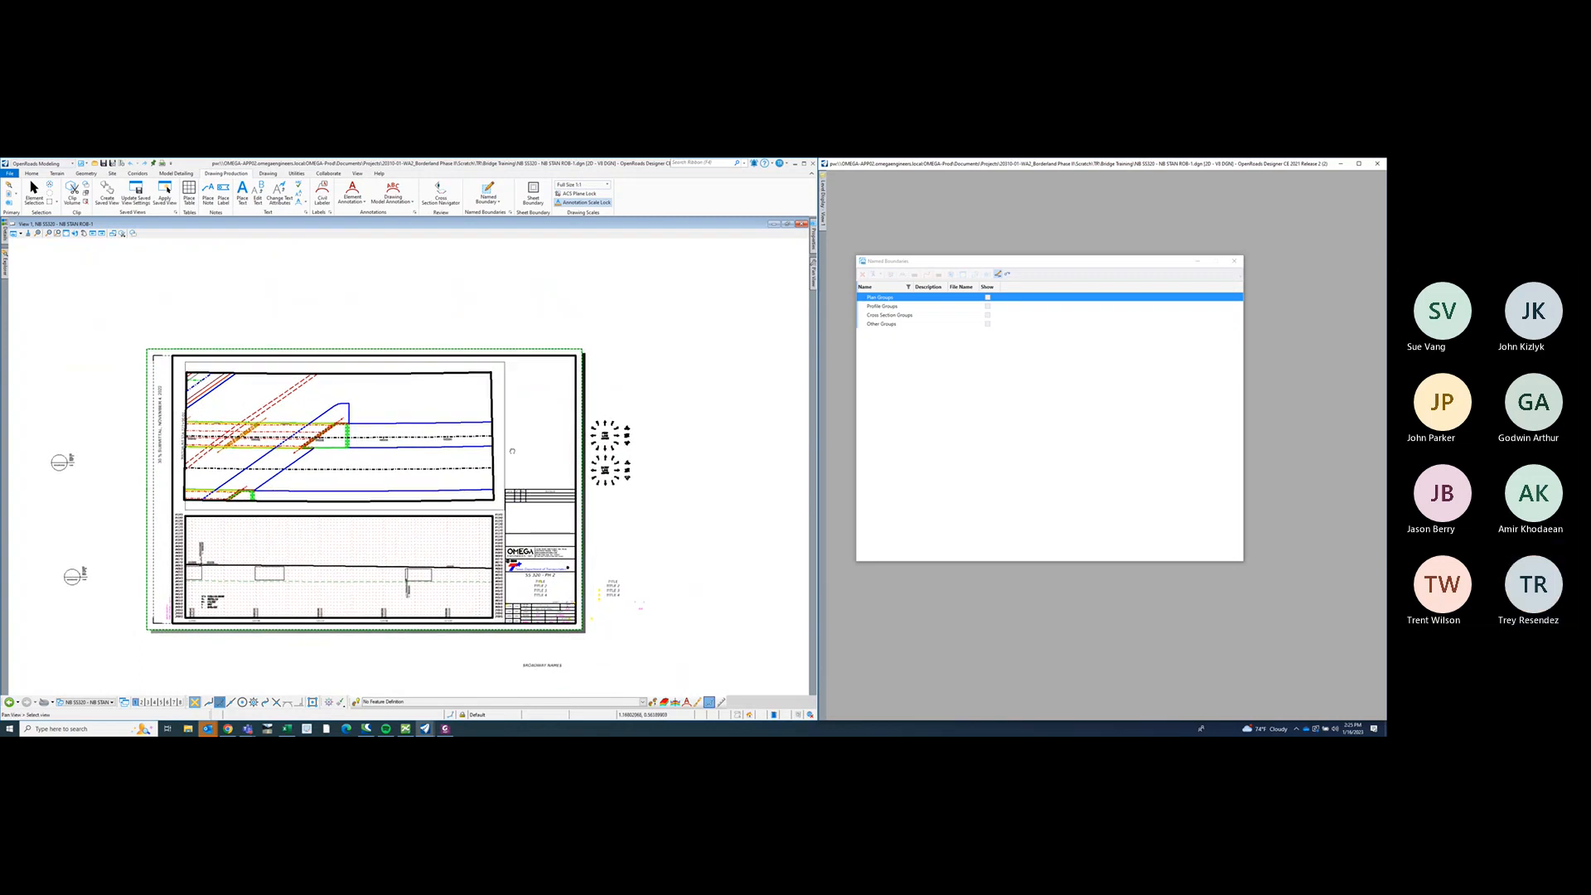
pyautogui.moveTo(519, 447); pyautogui.dragTo(524, 423, button='middle')
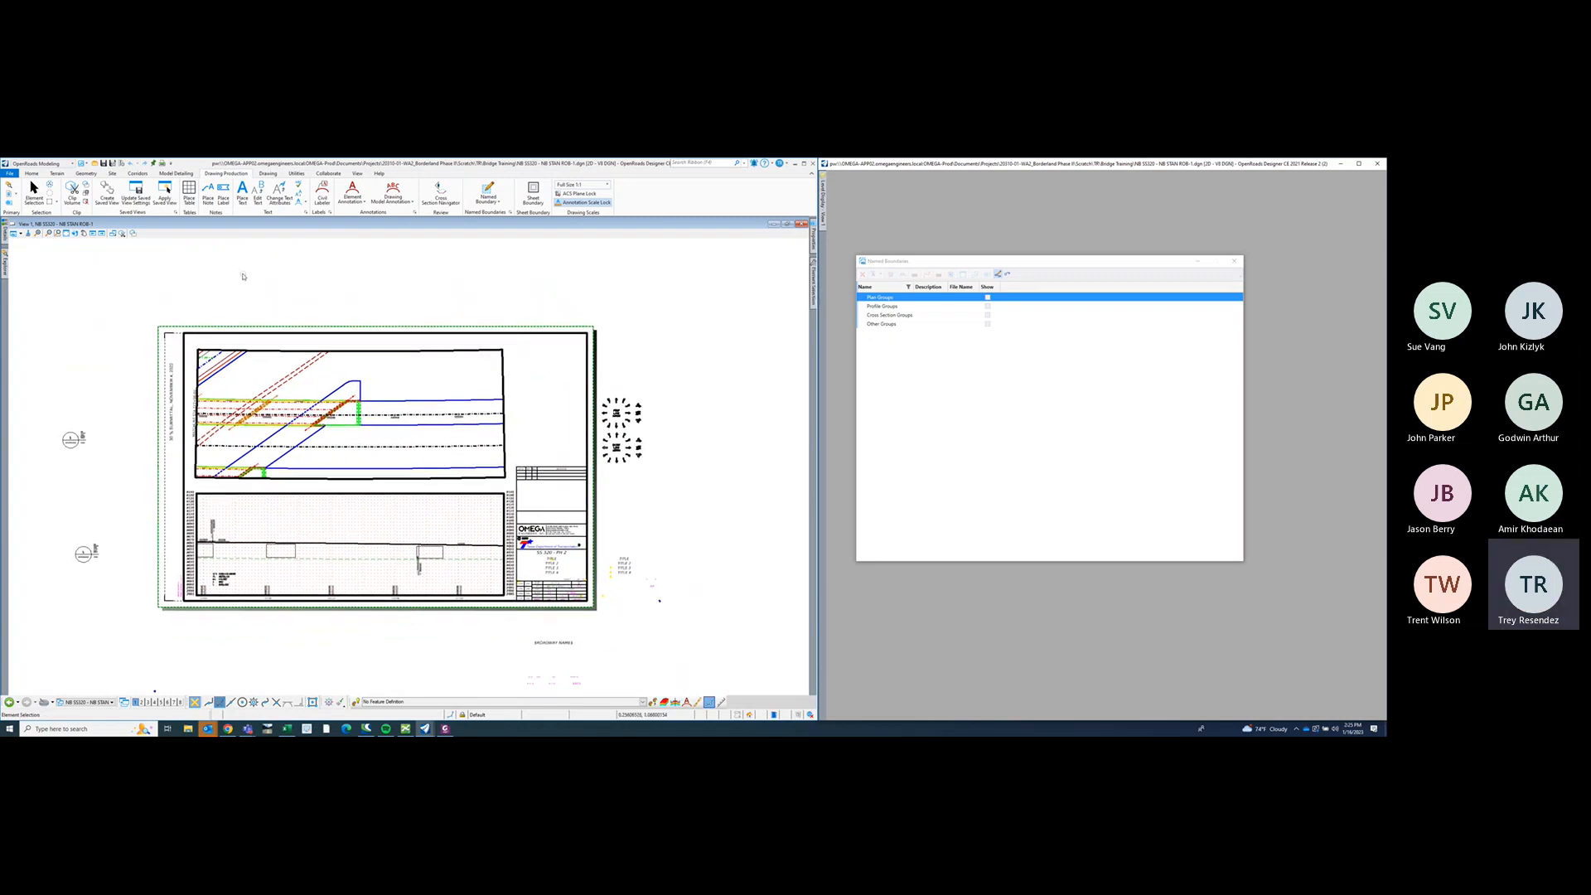
# - Open the file NB SS320 - NB STAN ROB.dgn from the Bridge Training folder
pyautogui.click(10, 173)
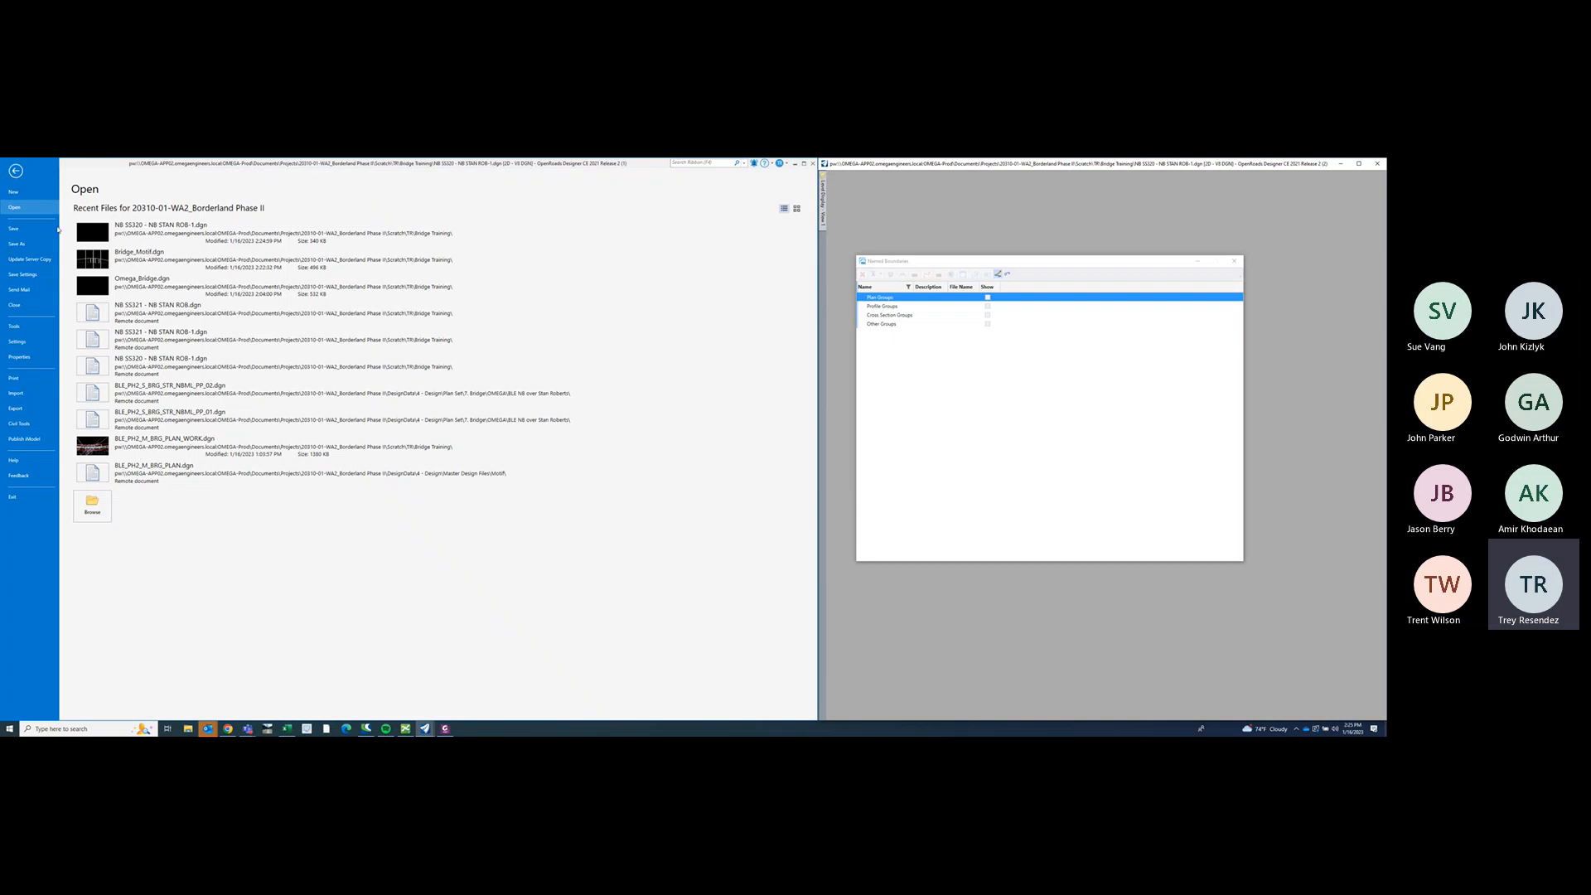
pyautogui.click(93, 506)
pyautogui.moveTo(589, 262); pyautogui.dragTo(610, 299)
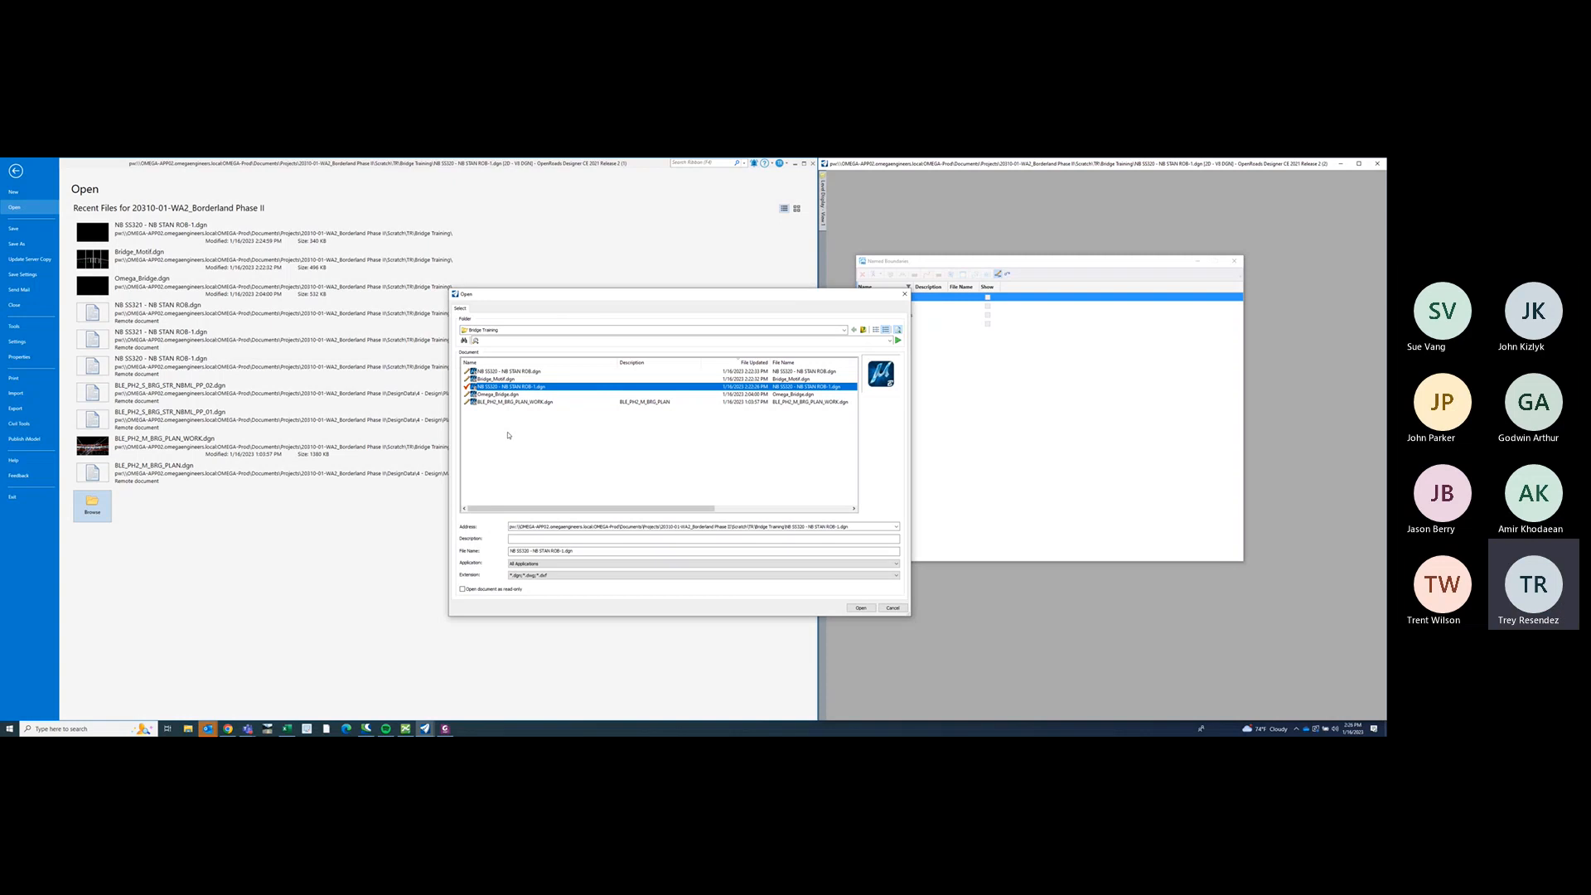
pyautogui.click(520, 372)
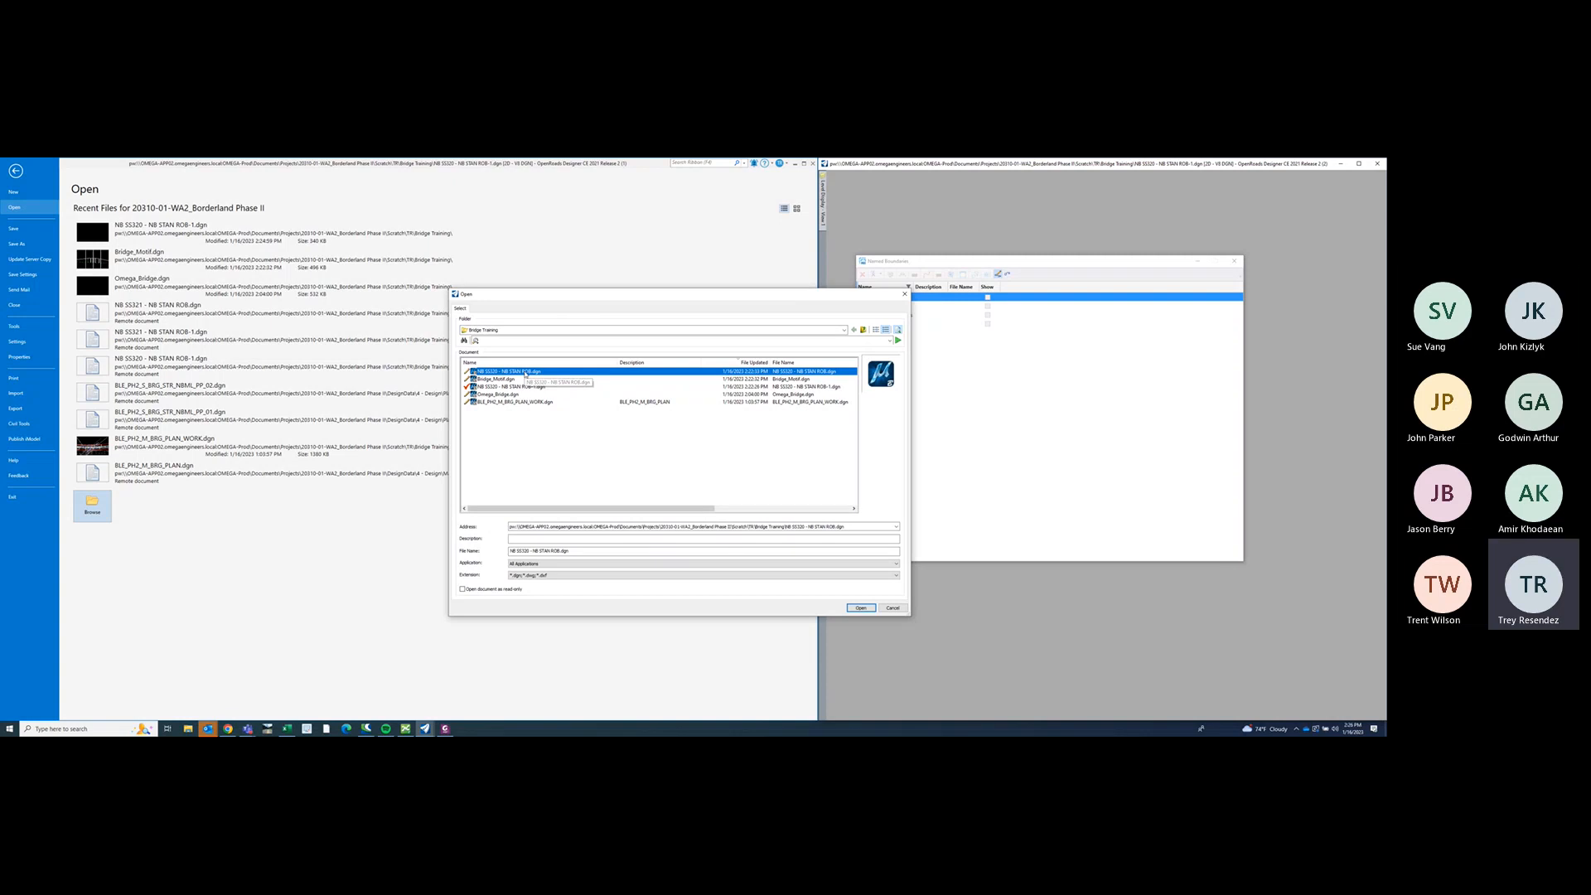
pyautogui.doubleClick(525, 373)
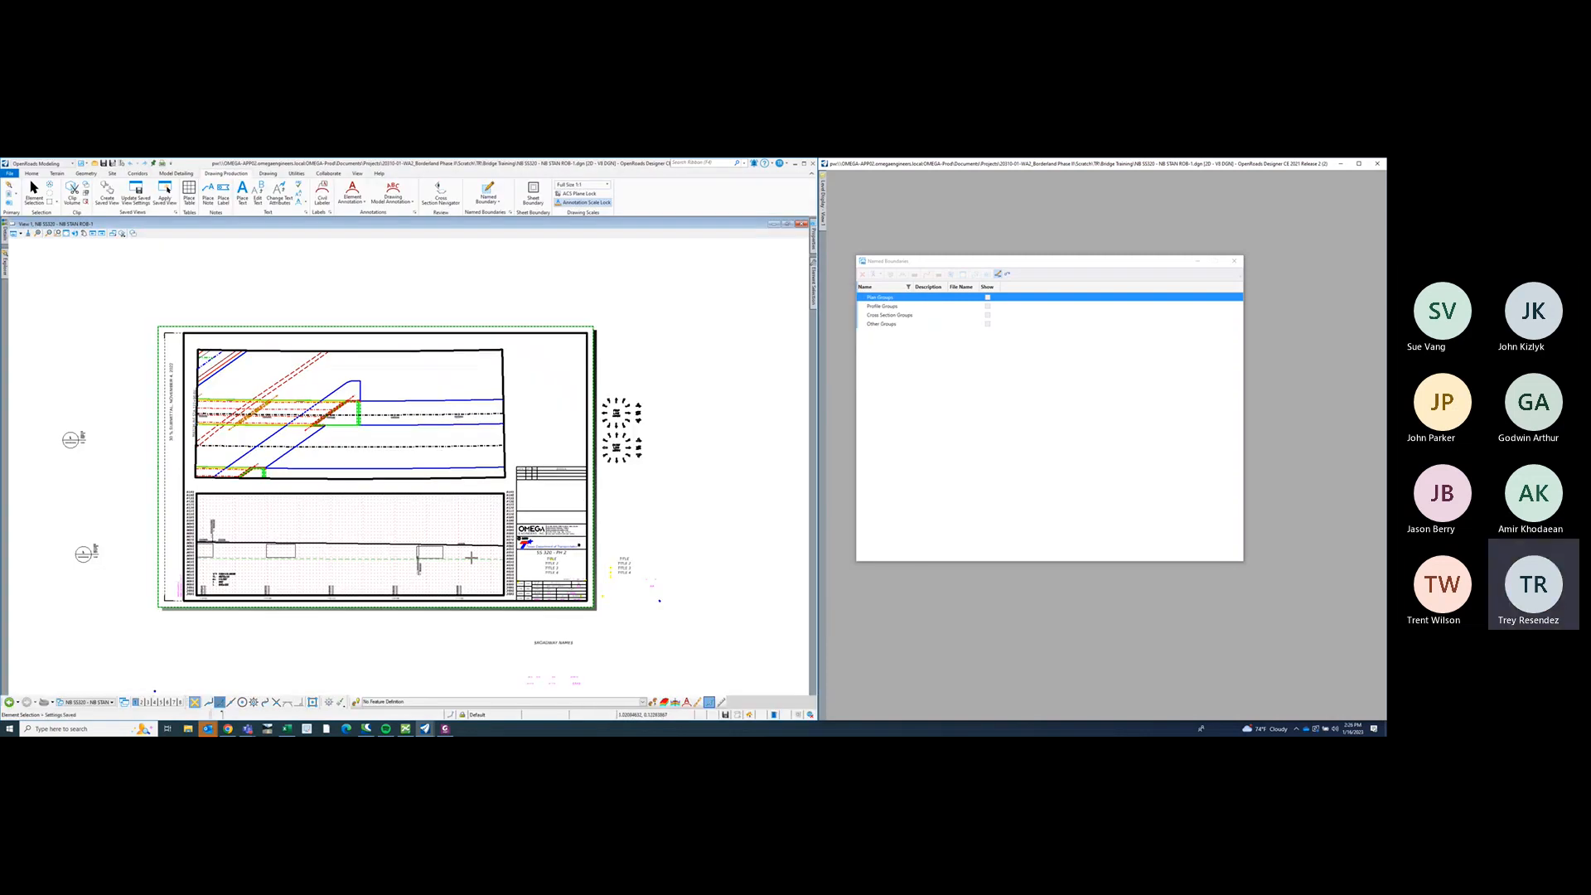
pyautogui.click(338, 503)
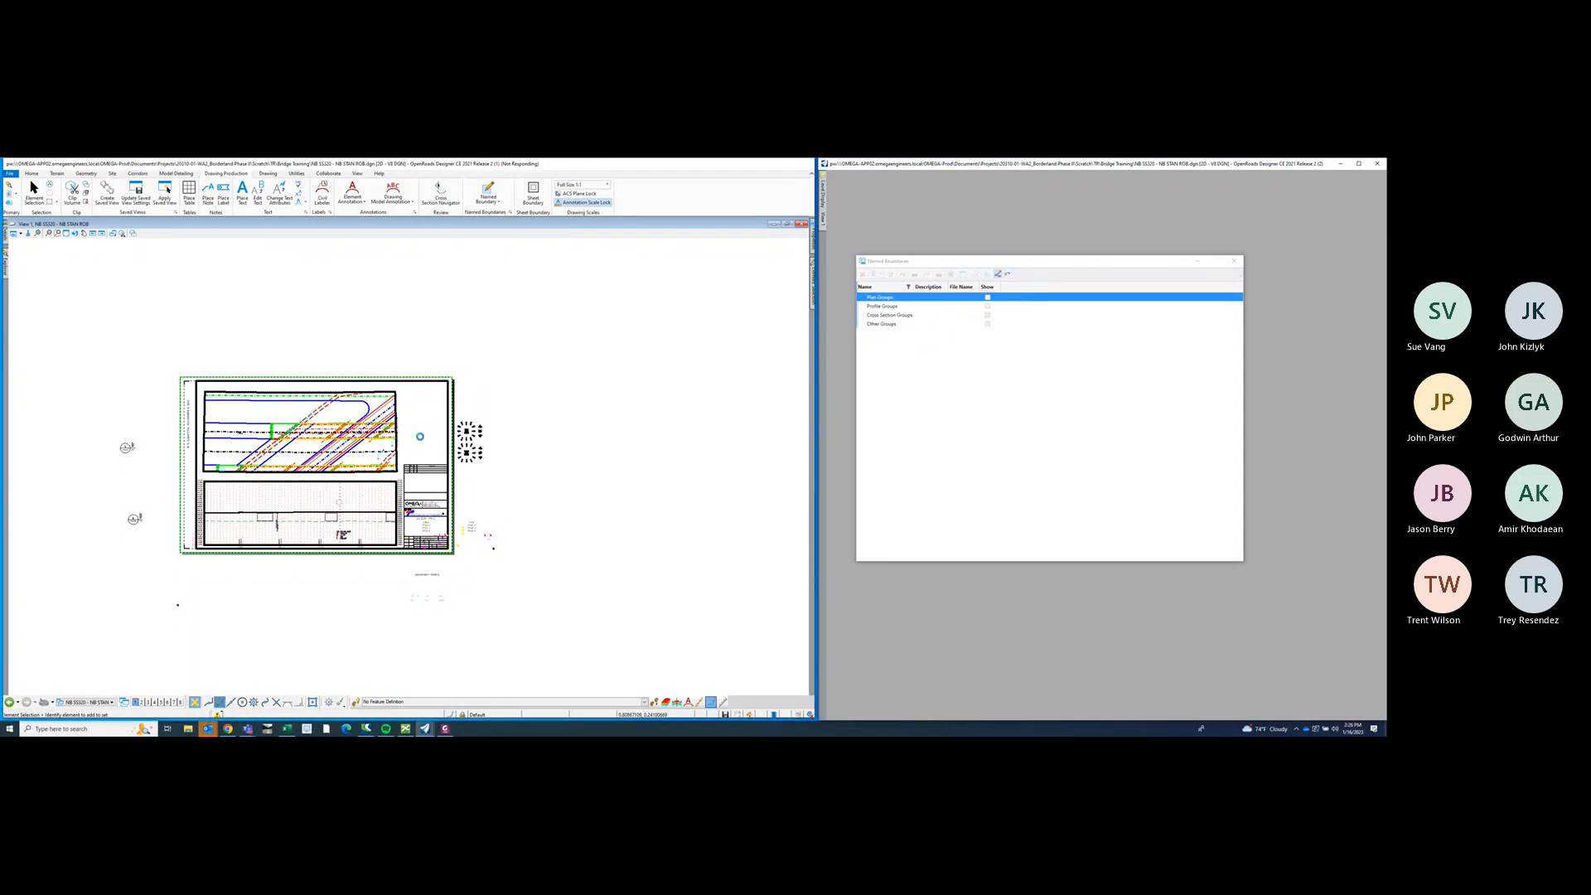
# - Look over the opened sheet, compare its plan and profile with the bridge layout PDF in Foxit PDF Editor, and move the PDF aside
pyautogui.scroll(3, 331, 429)
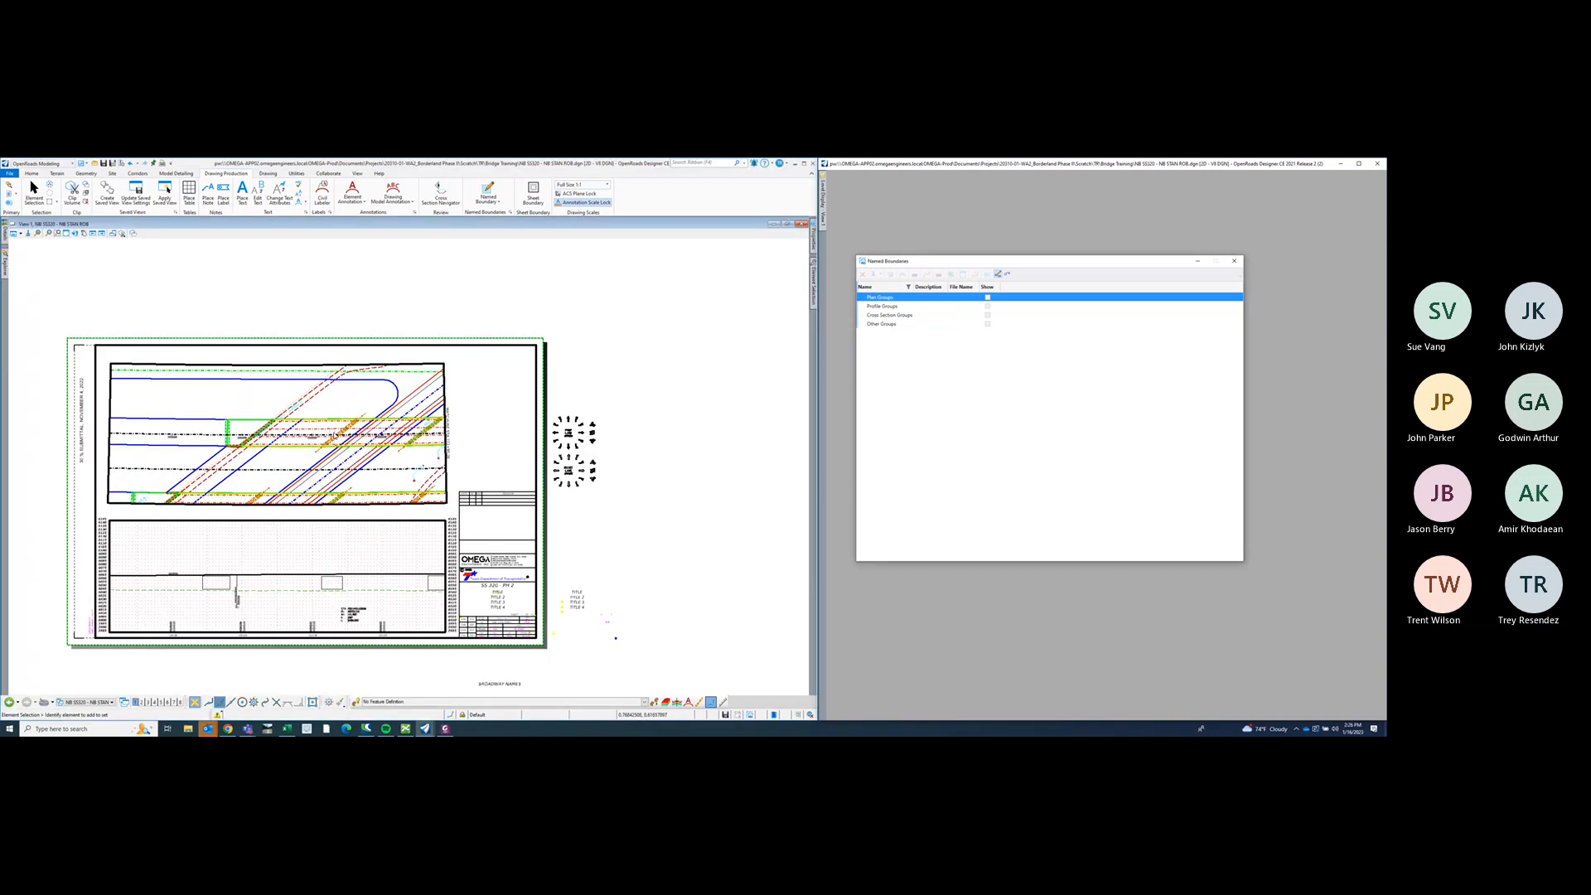
pyautogui.scroll(2, 335, 435)
pyautogui.moveTo(334, 435); pyautogui.dragTo(447, 404, button='middle')
pyautogui.scroll(-2, 447, 404)
pyautogui.moveTo(456, 473); pyautogui.dragTo(461, 453, button='middle')
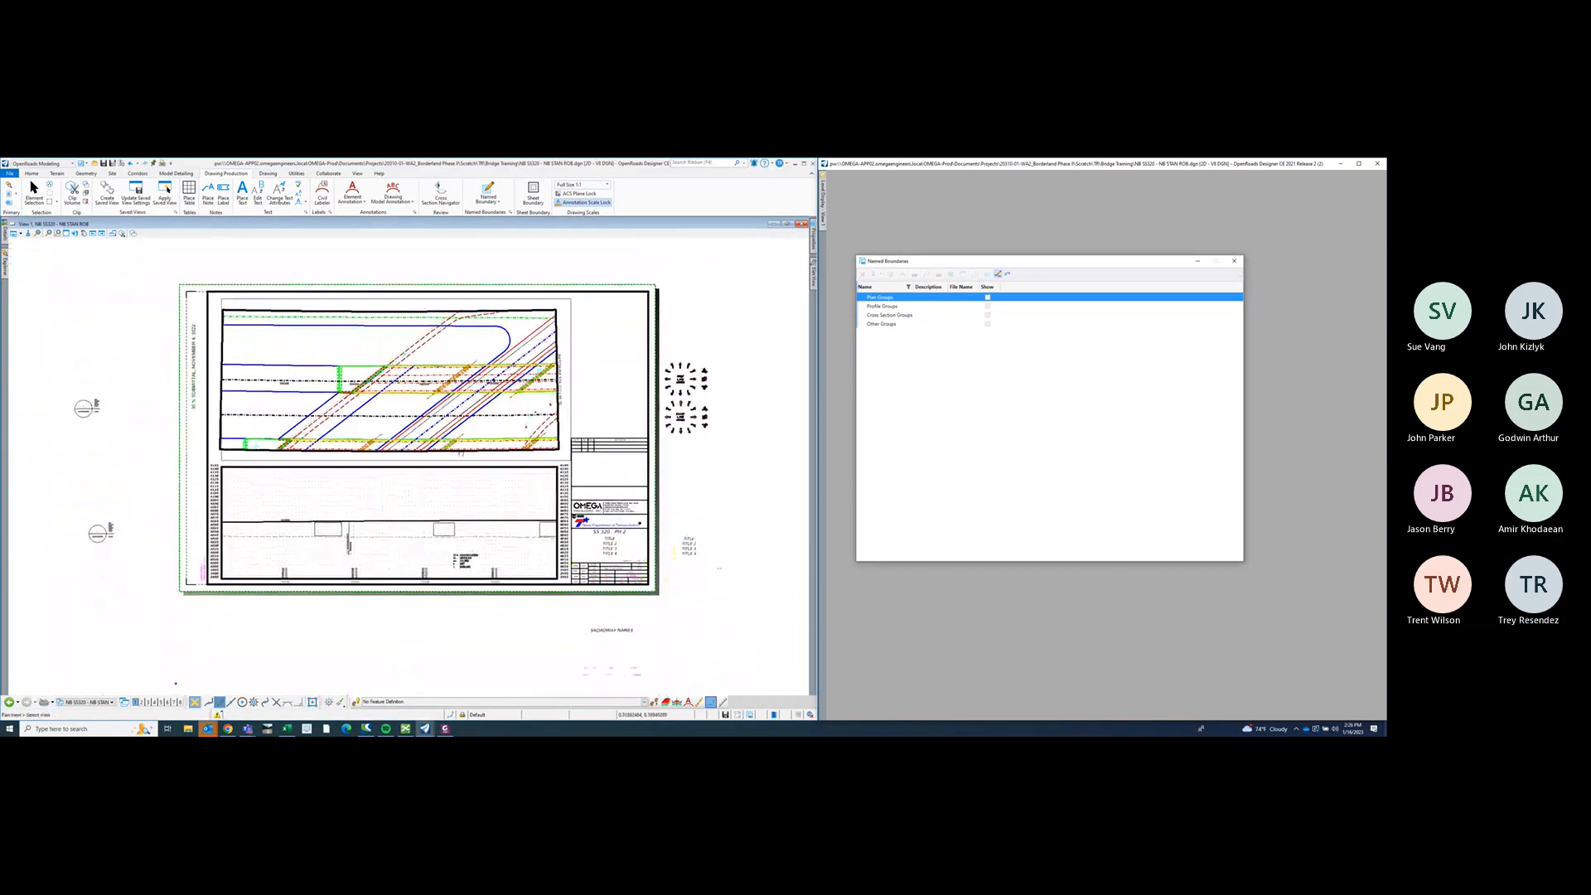
pyautogui.moveTo(1386, 207); pyautogui.dragTo(1066, 203)
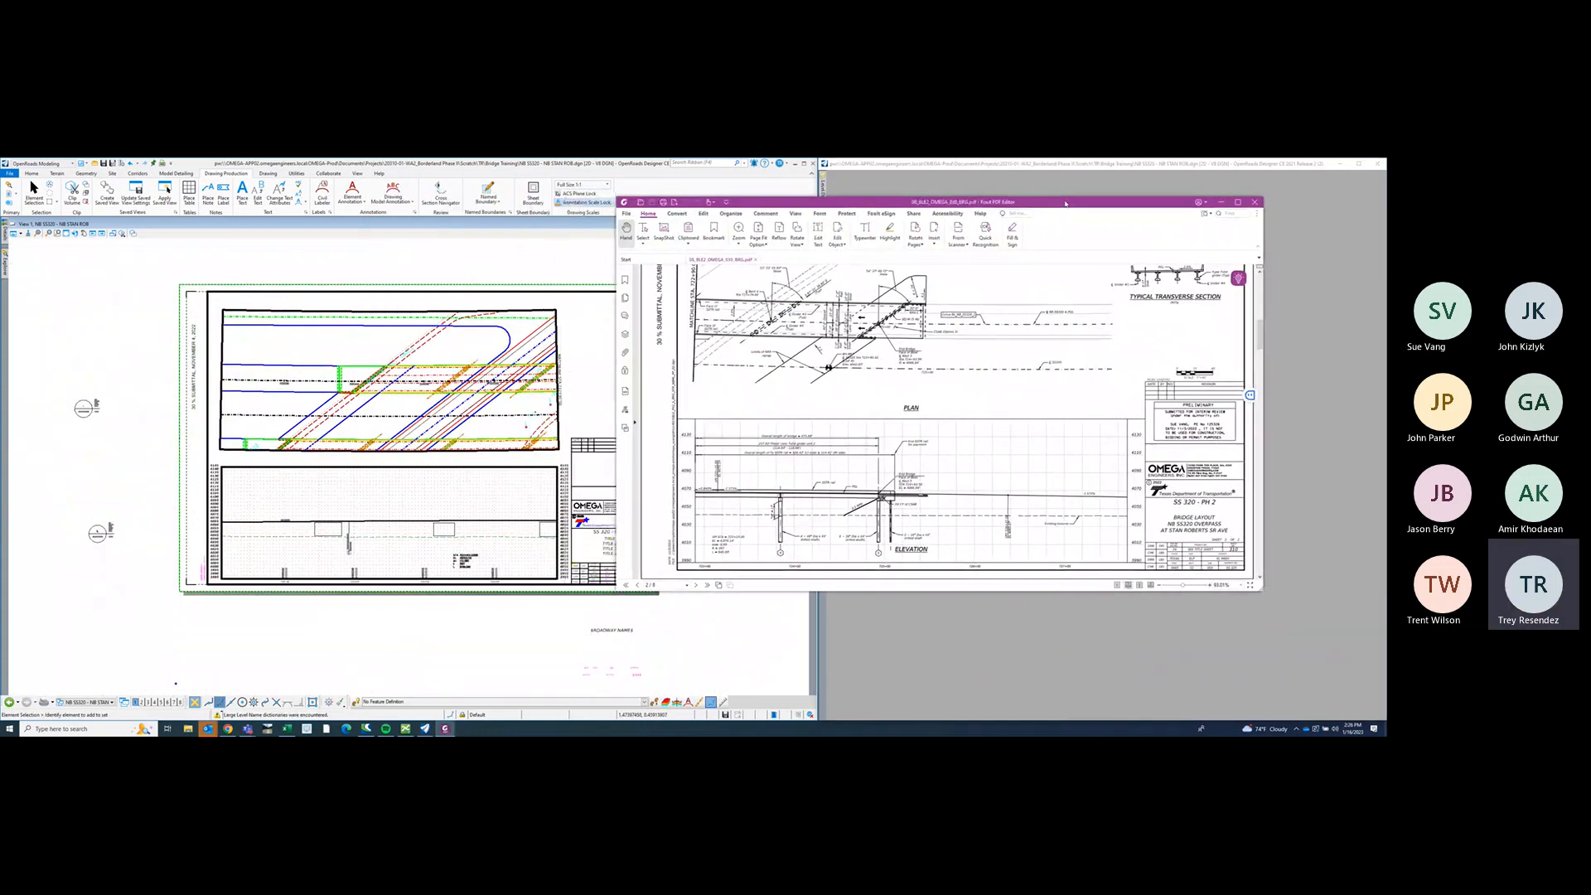
pyautogui.scroll(8, 1025, 385)
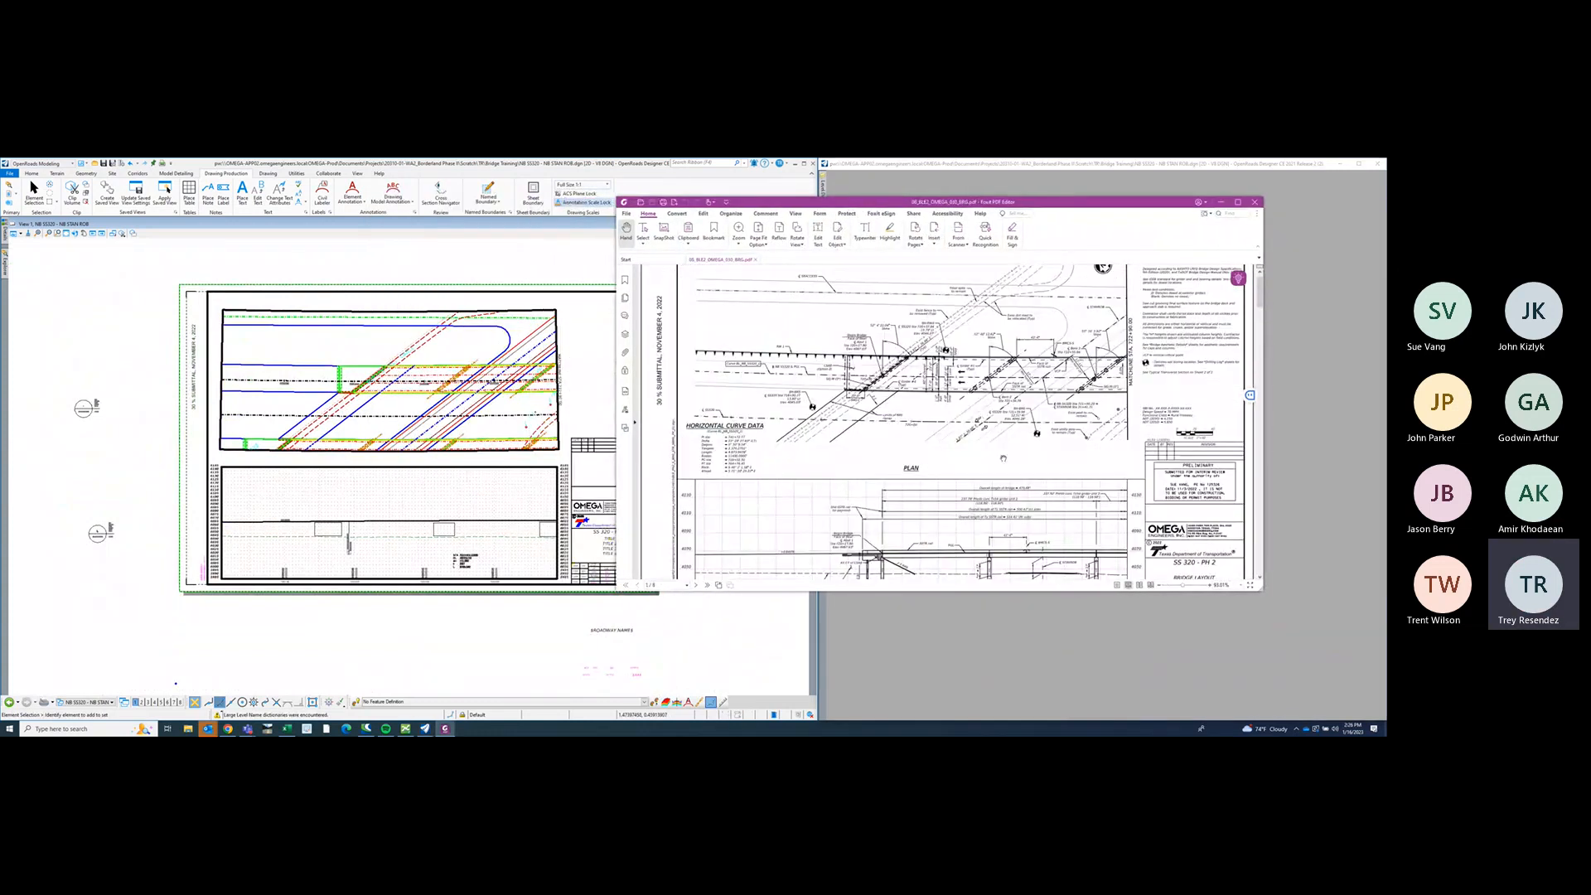
pyautogui.scroll(1, 945, 422)
pyautogui.scroll(-3, 944, 423)
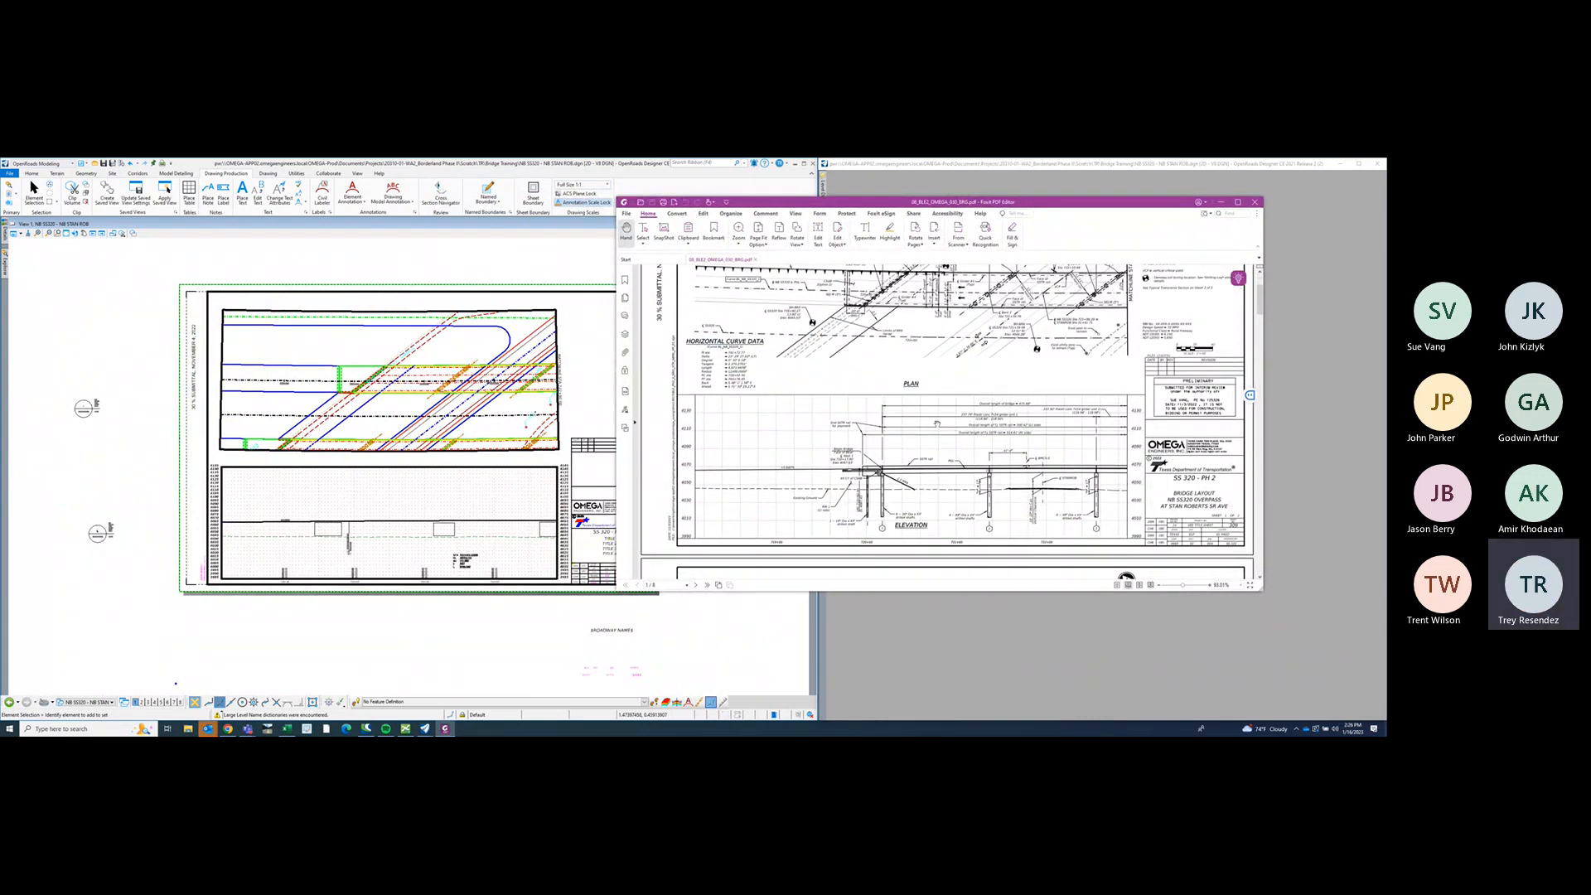
pyautogui.scroll(-4, 955, 422)
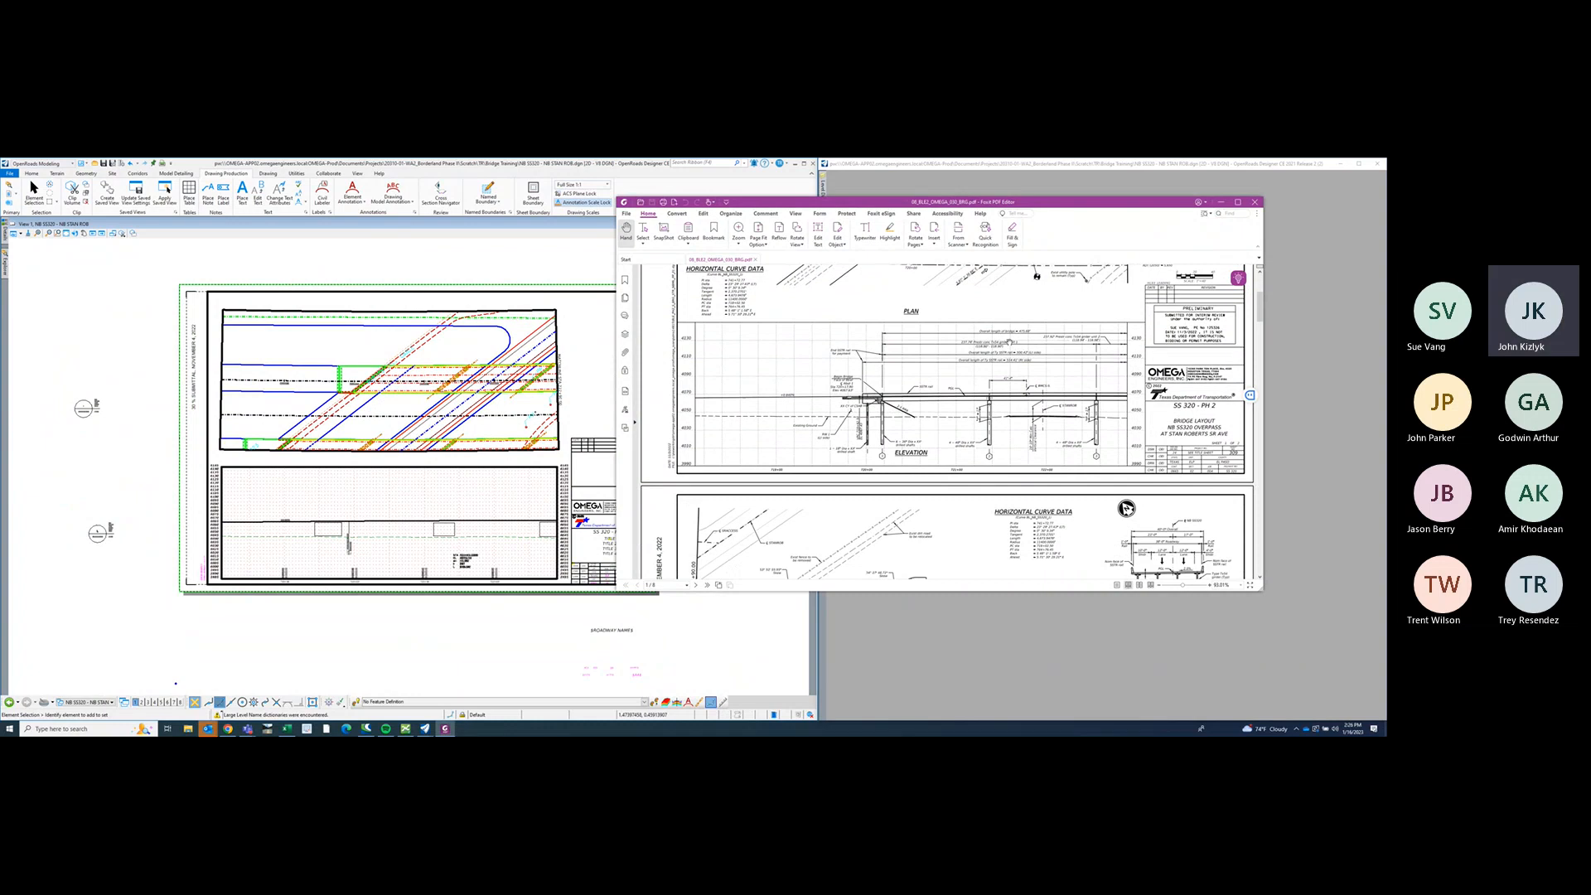
pyautogui.moveTo(1076, 207); pyautogui.dragTo(1386, 204)
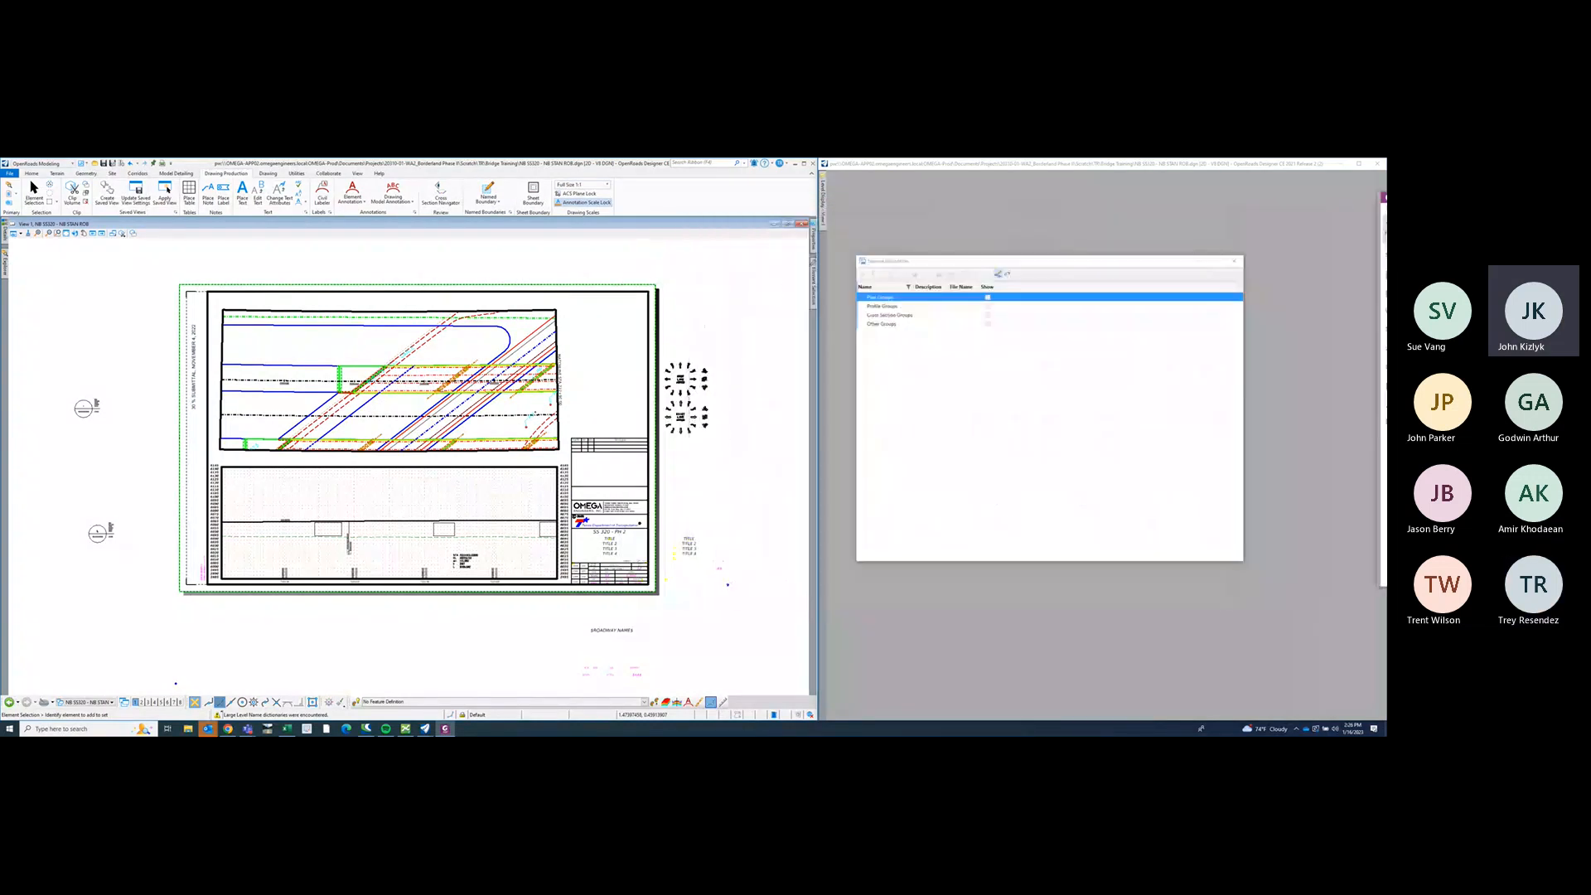
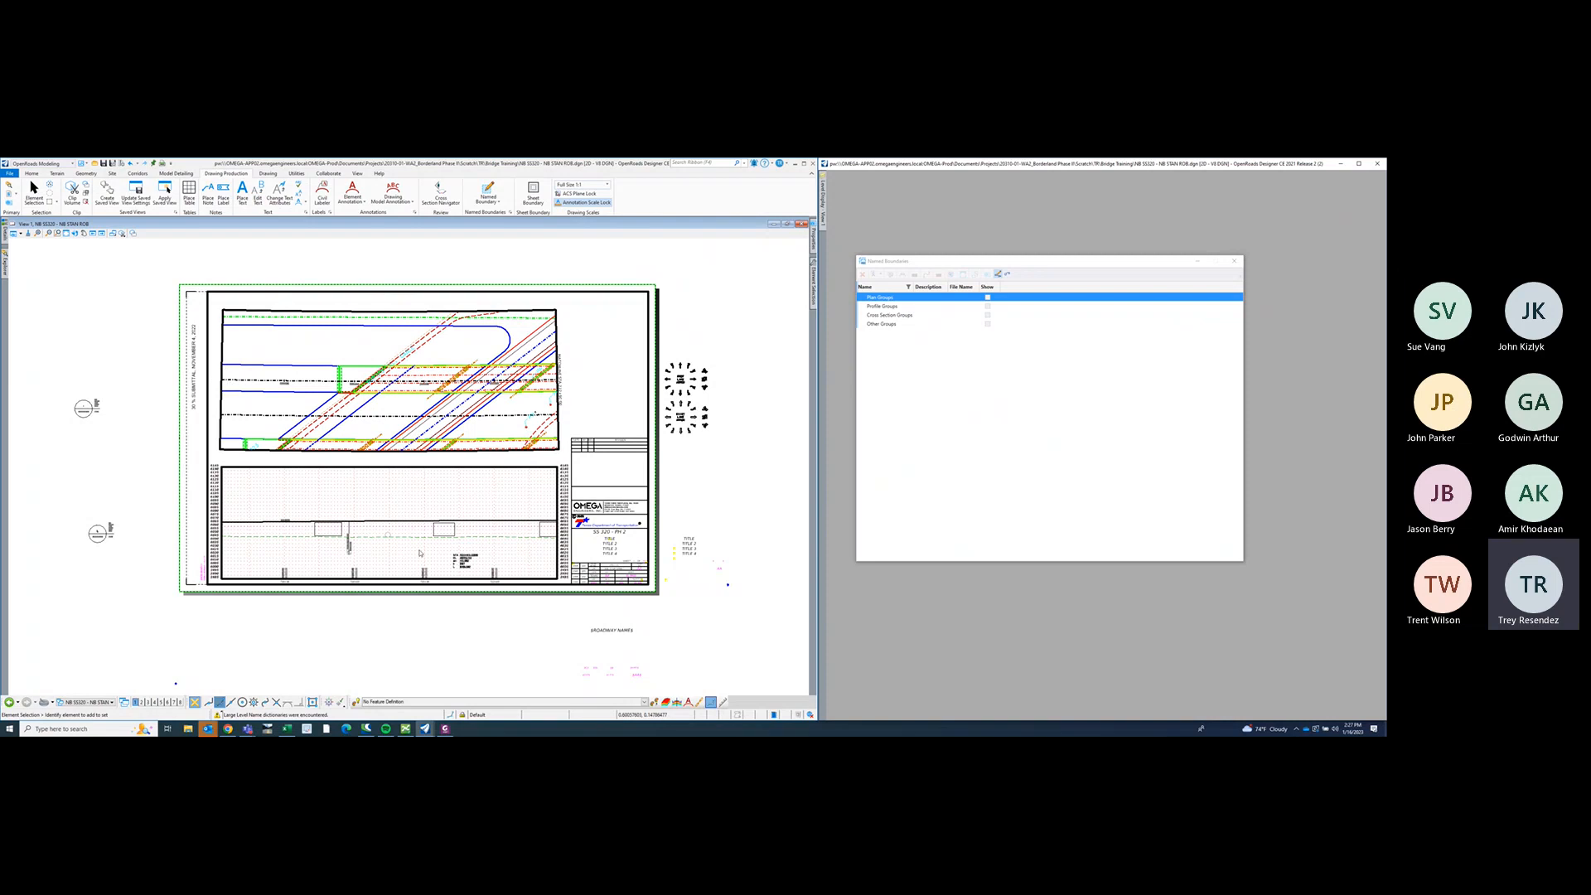
# - Check the file's list of models, then inspect the sheet's plan matchline, empty notes area and title block
pyautogui.click(100, 703)
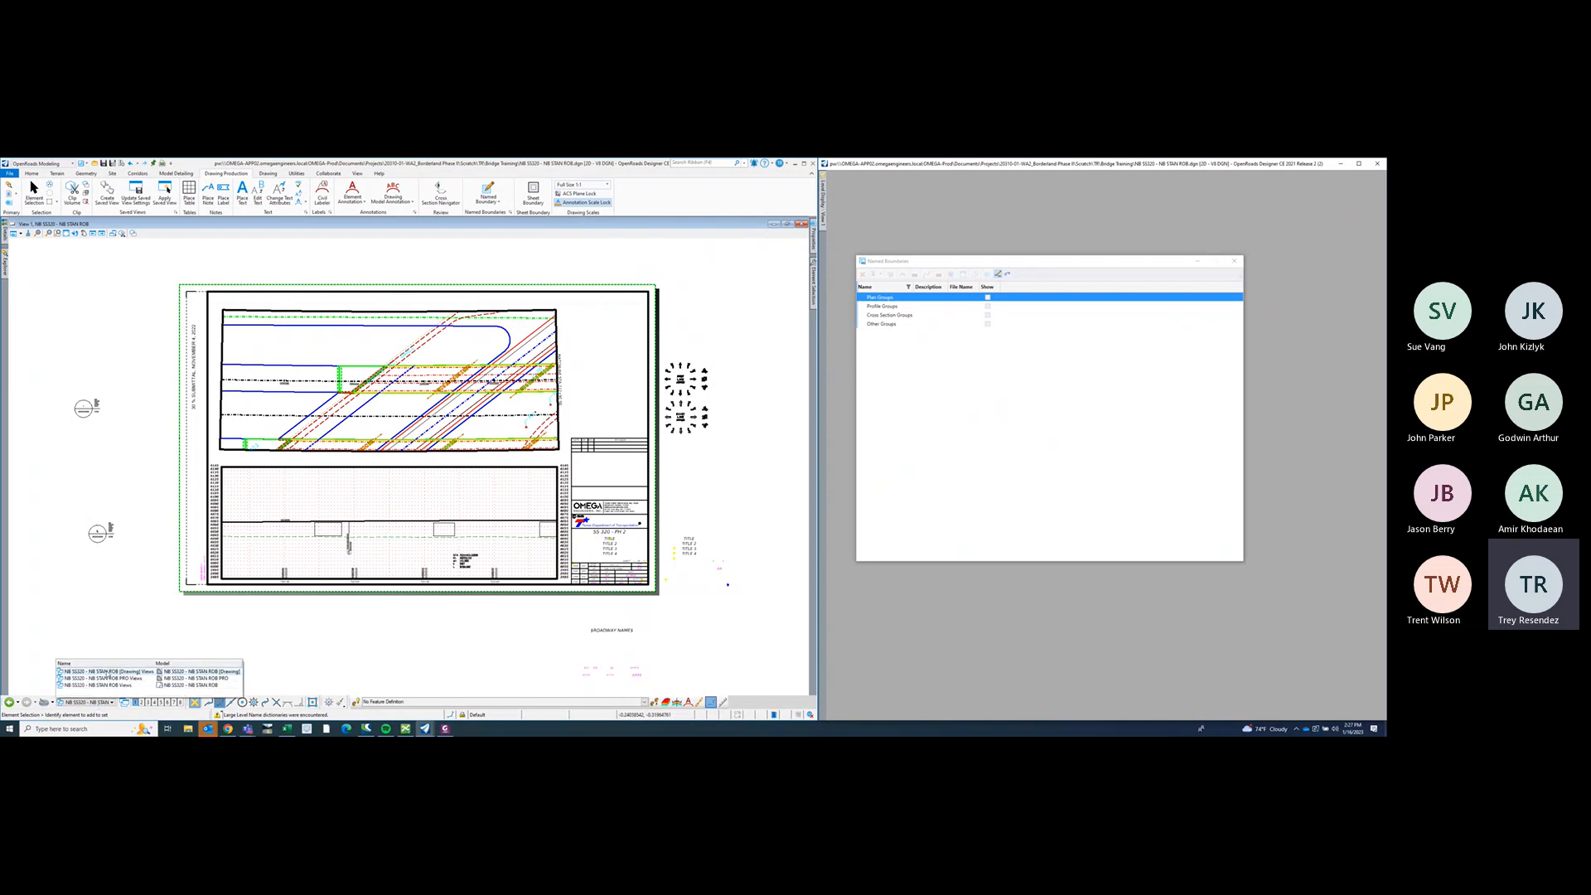
pyautogui.click(610, 383)
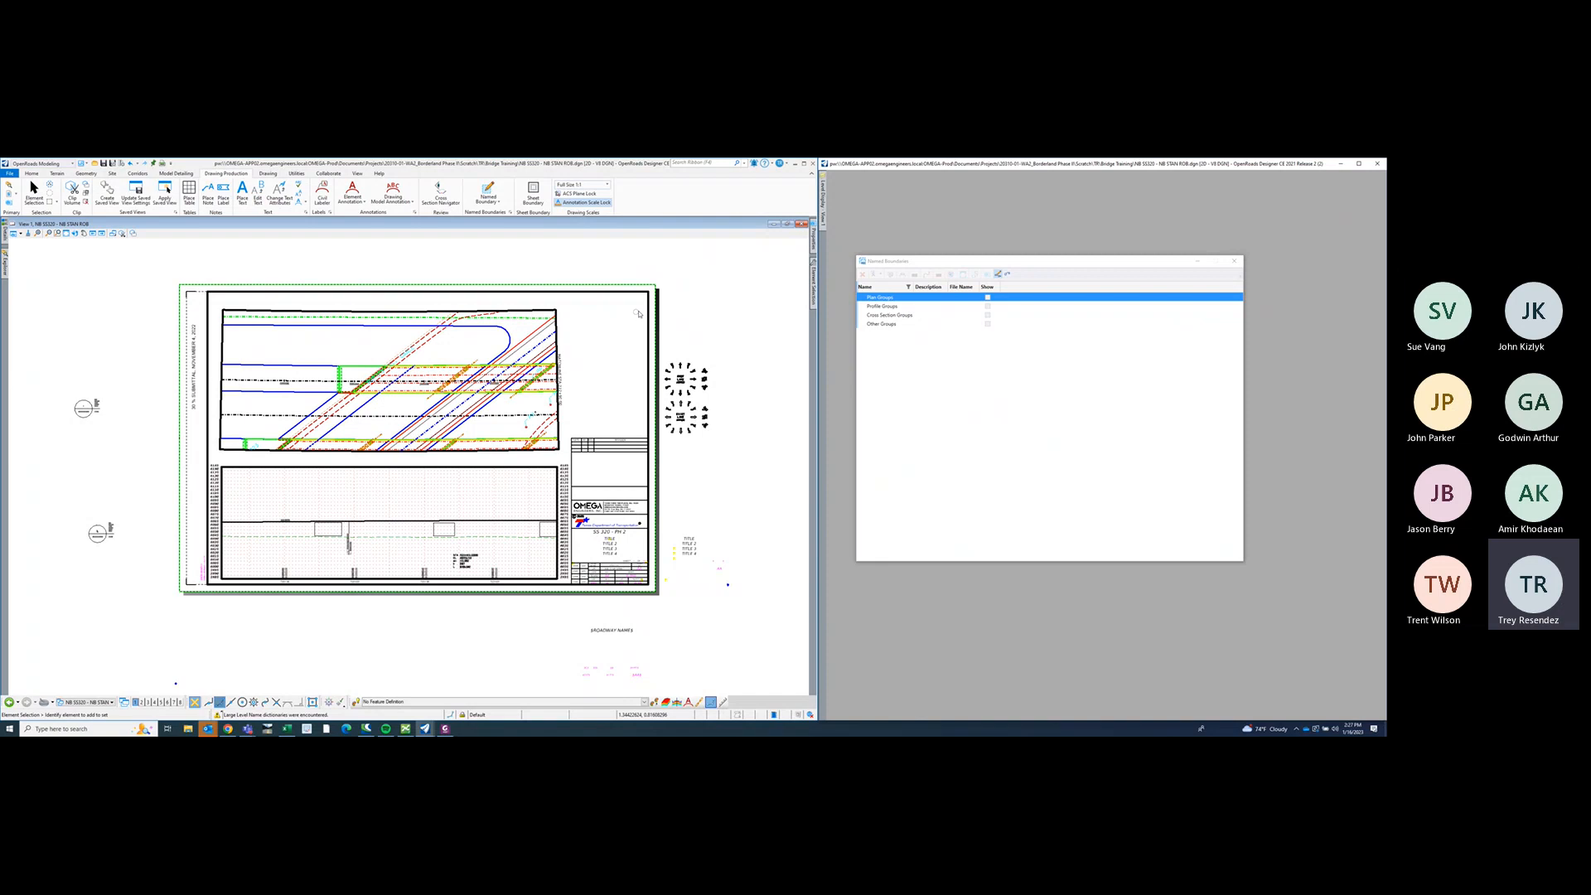
pyautogui.scroll(2, 639, 313)
pyautogui.moveTo(568, 493); pyautogui.dragTo(614, 421, button='middle')
pyautogui.scroll(-2, 609, 424)
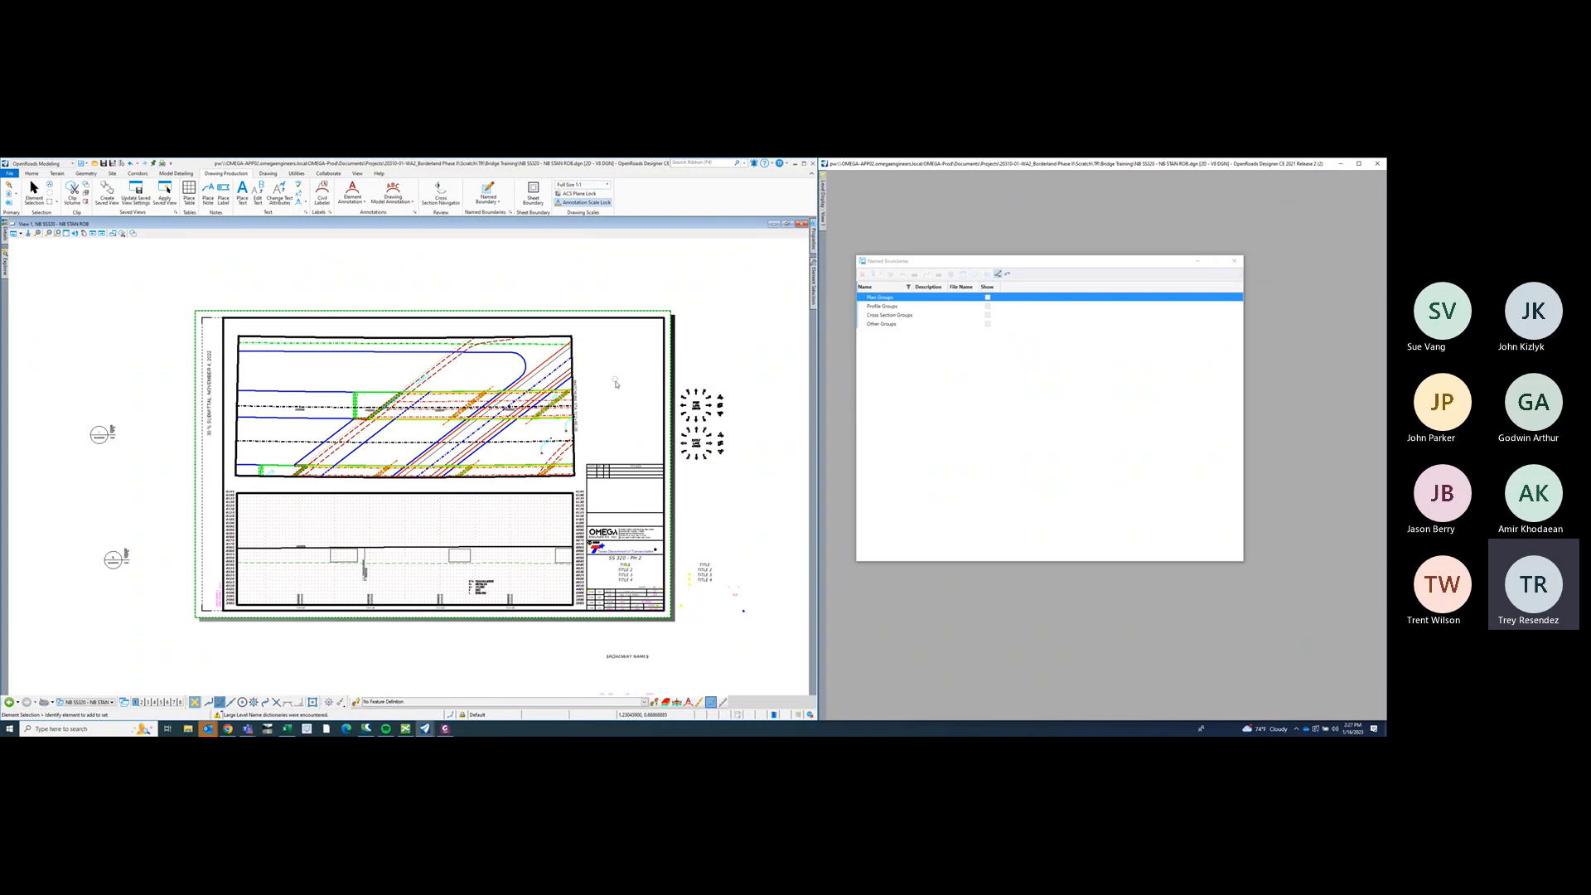
pyautogui.scroll(2, 624, 374)
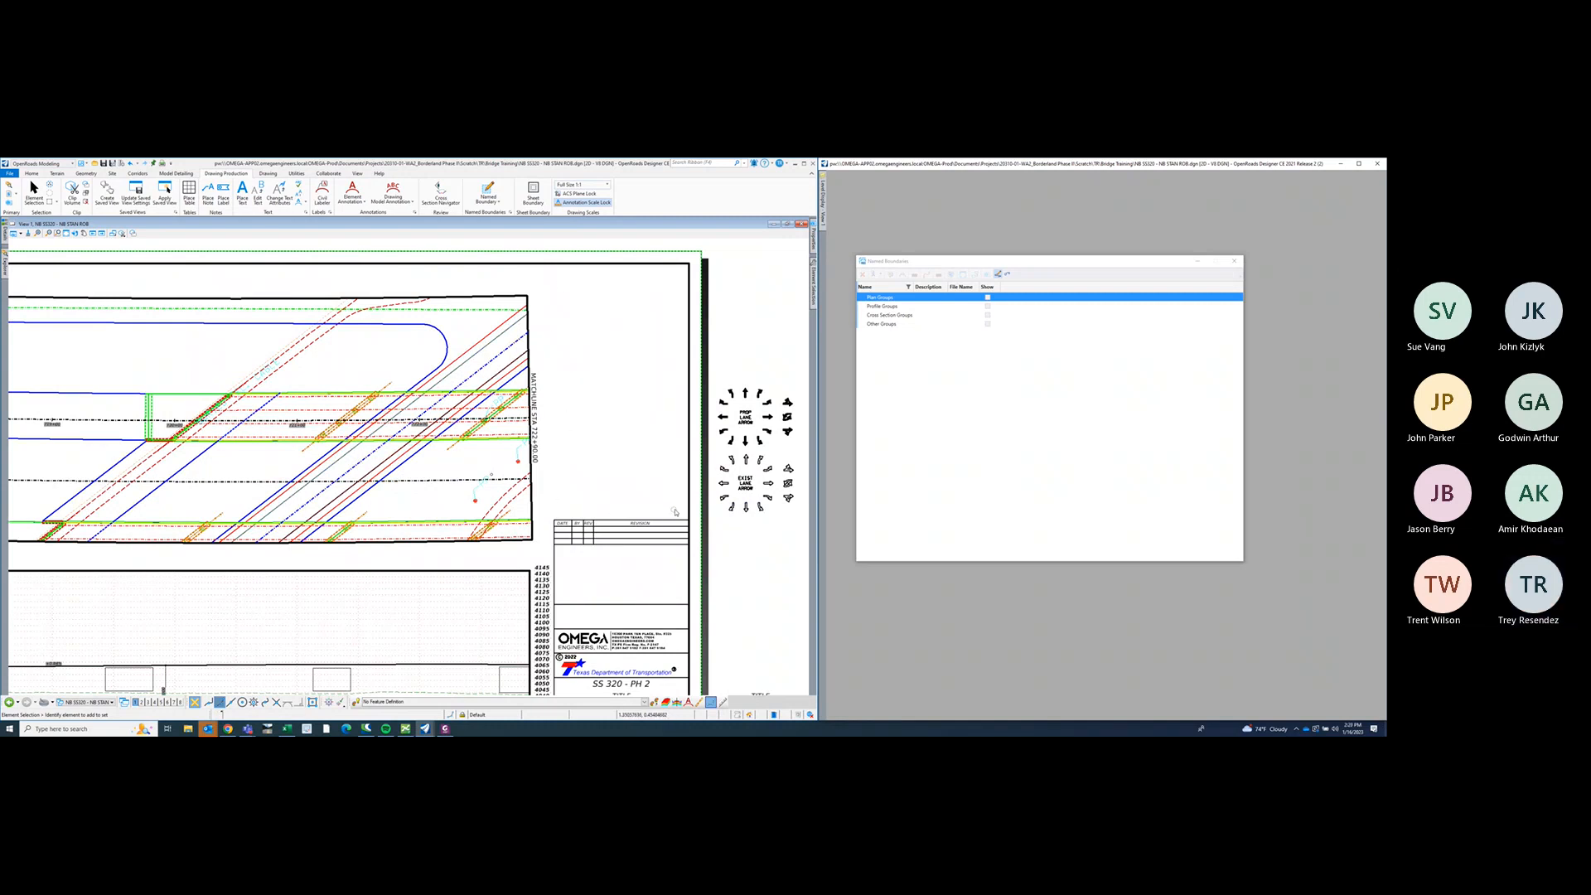
pyautogui.scroll(-3, 665, 466)
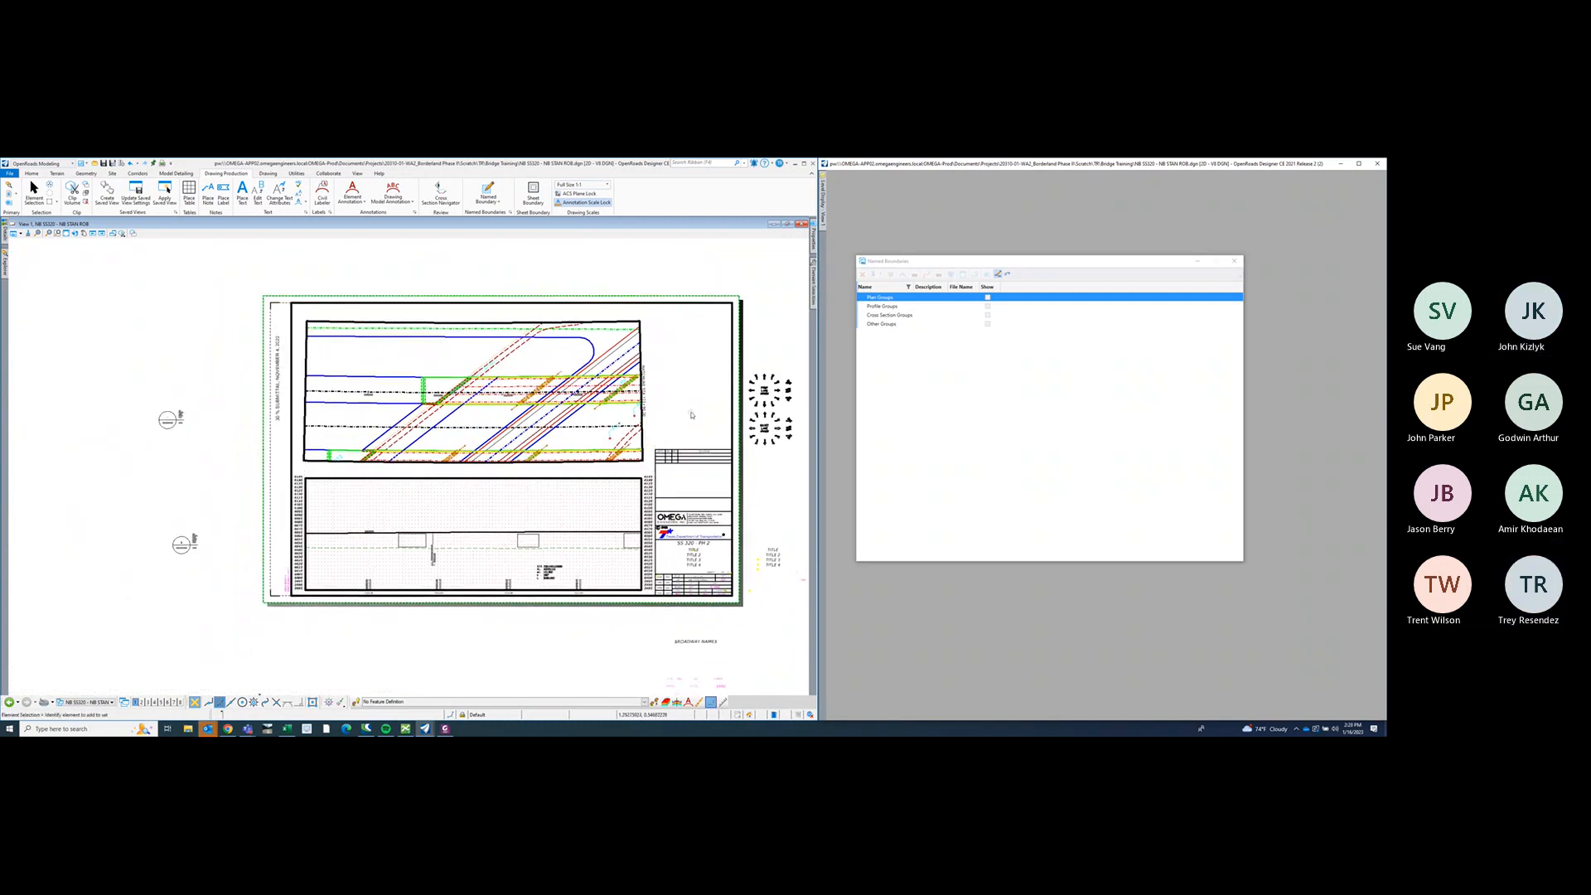
pyautogui.moveTo(696, 387); pyautogui.dragTo(671, 411, button='middle')
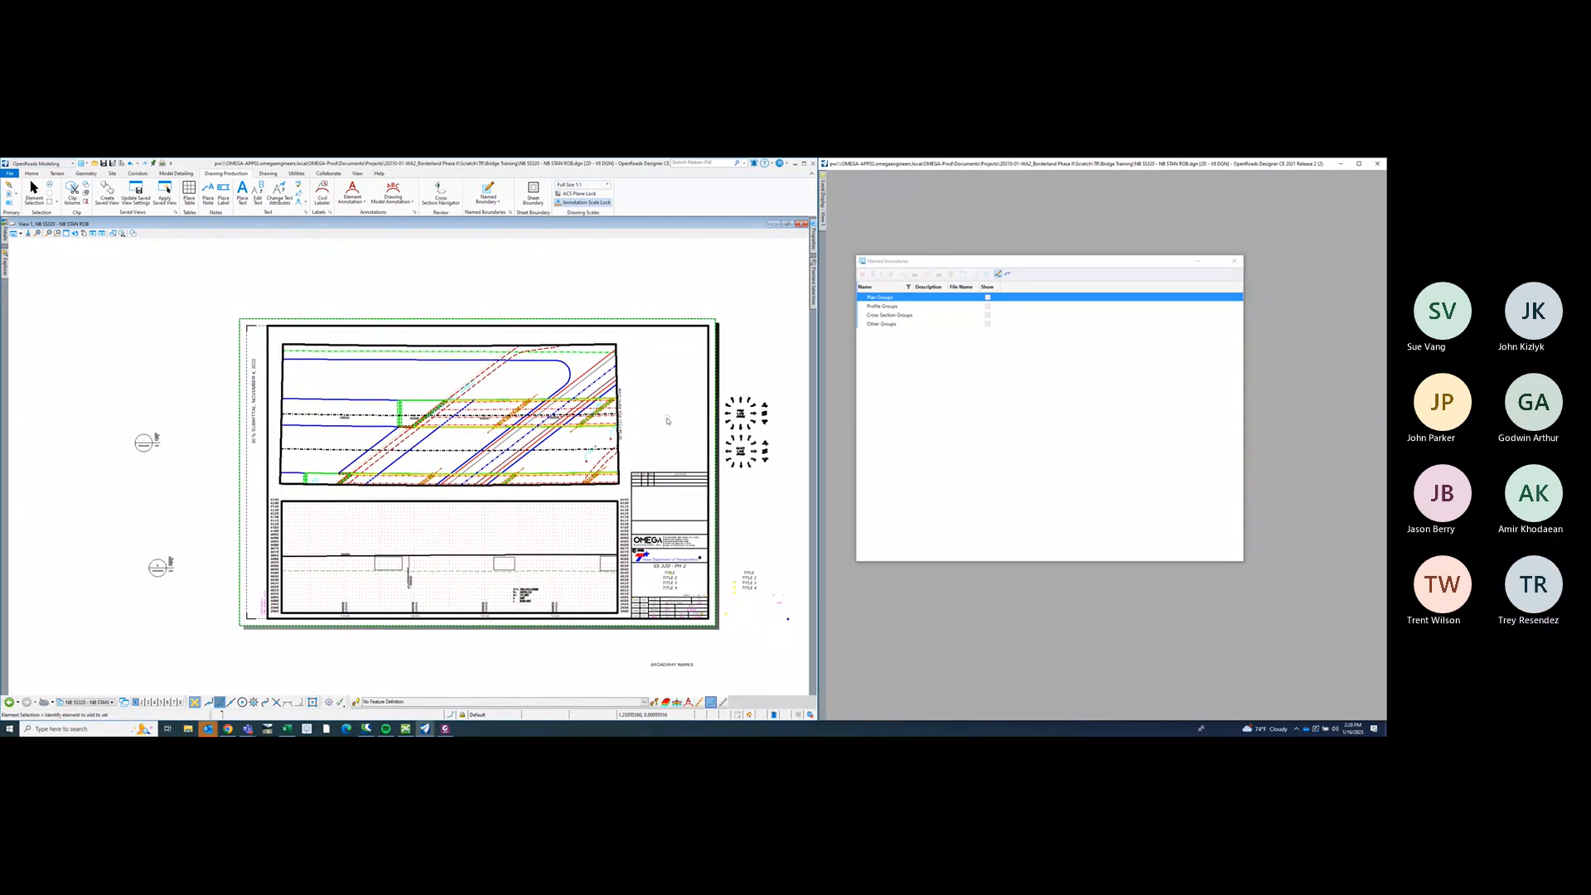
pyautogui.moveTo(668, 431); pyautogui.dragTo(664, 422, button='middle')
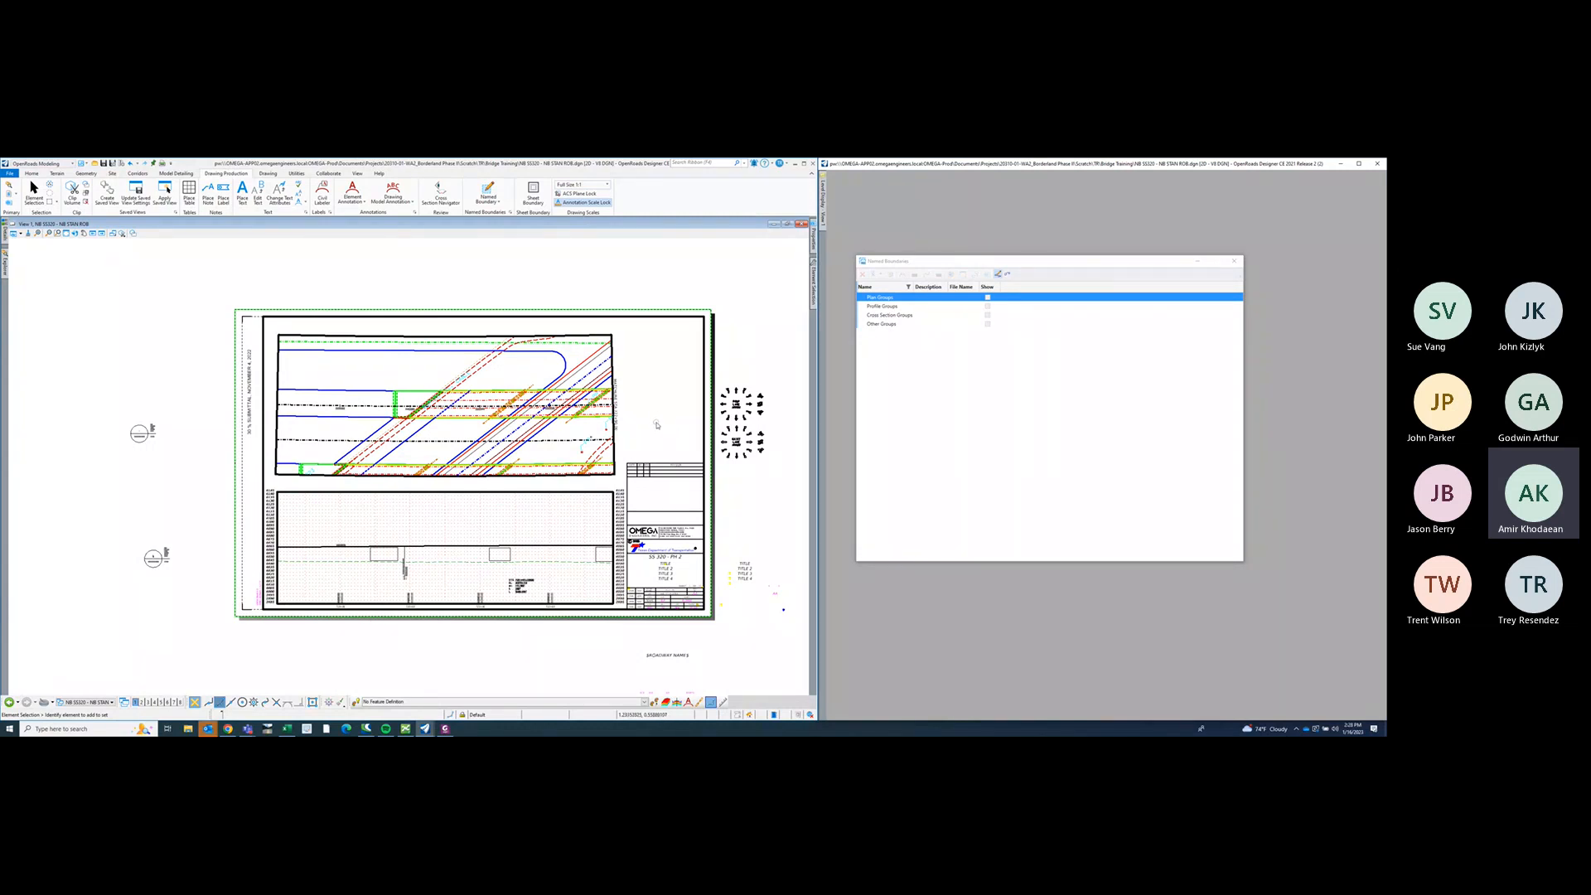
pyautogui.moveTo(638, 412); pyautogui.dragTo(660, 419, button='middle')
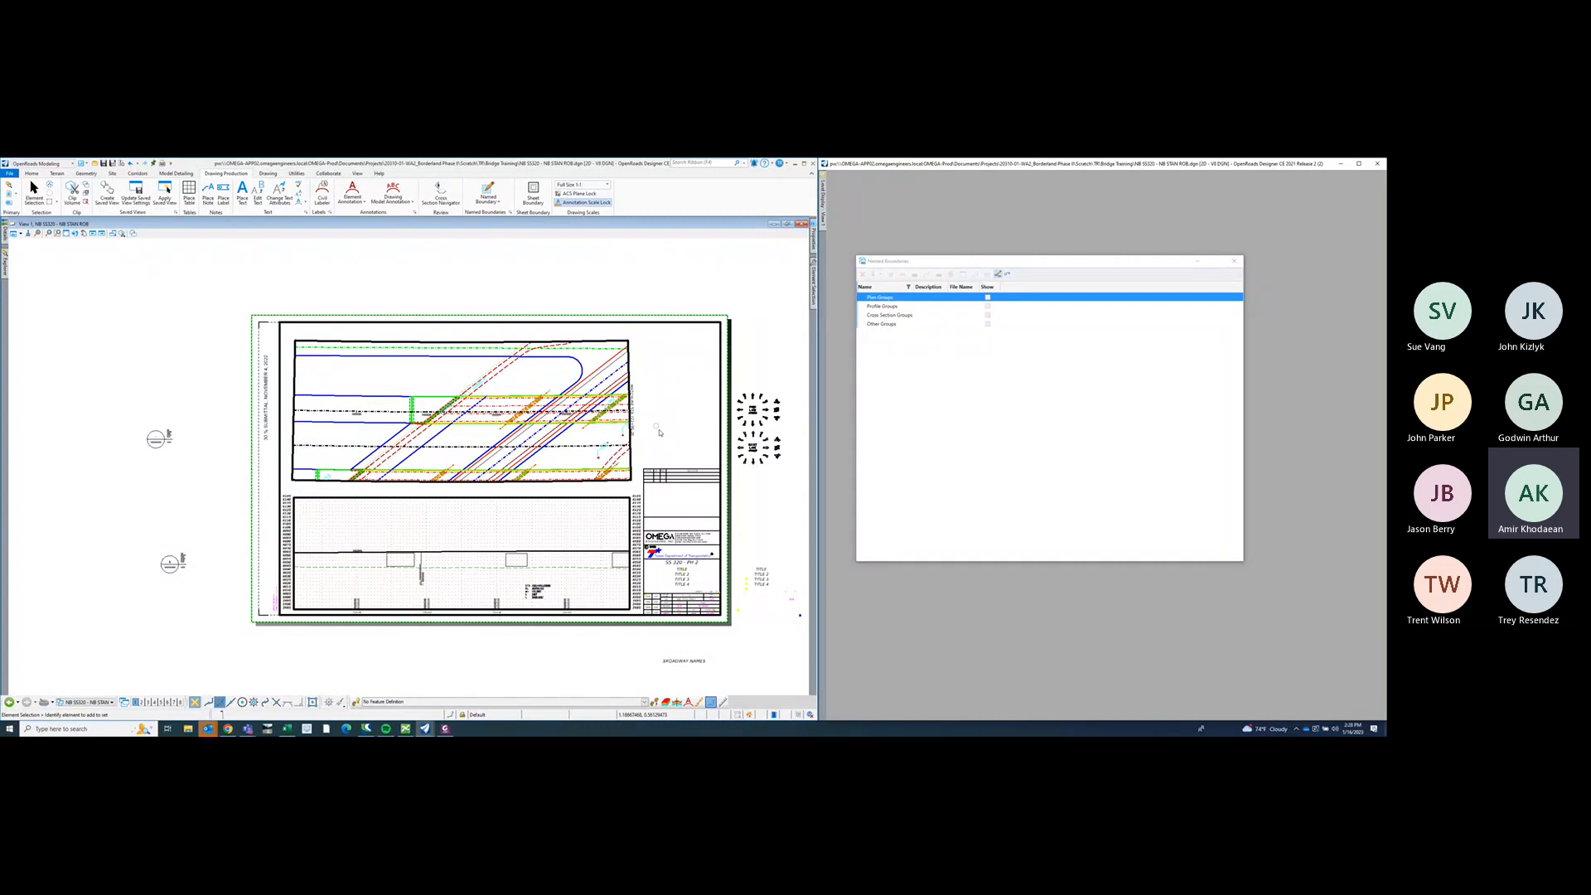
pyautogui.moveTo(673, 447); pyautogui.dragTo(669, 435, button='middle')
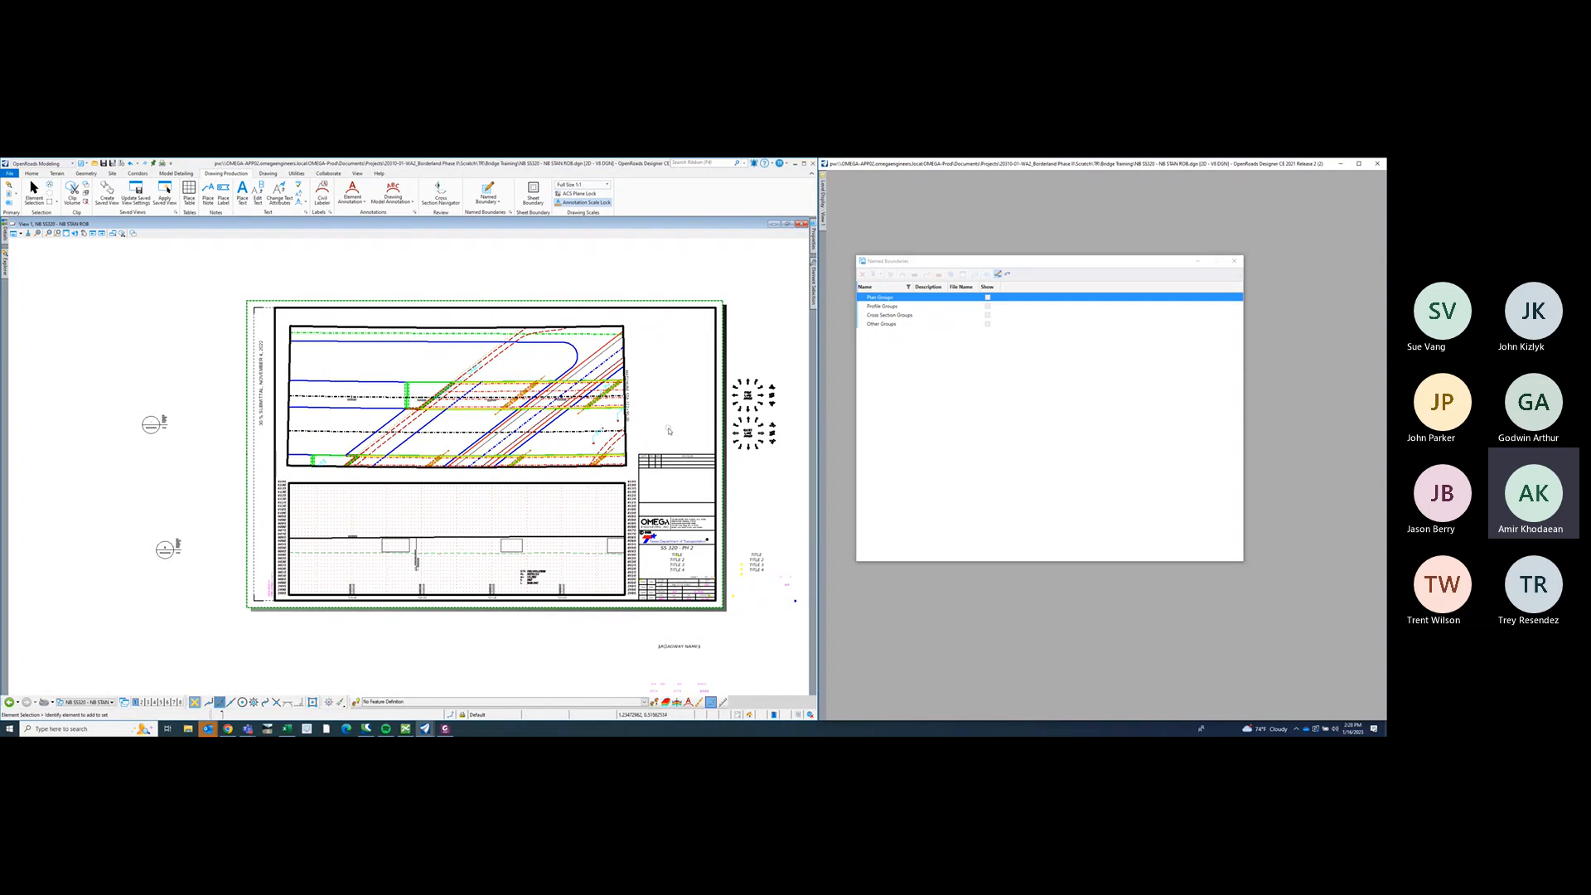
pyautogui.moveTo(661, 432); pyautogui.dragTo(670, 413, button='middle')
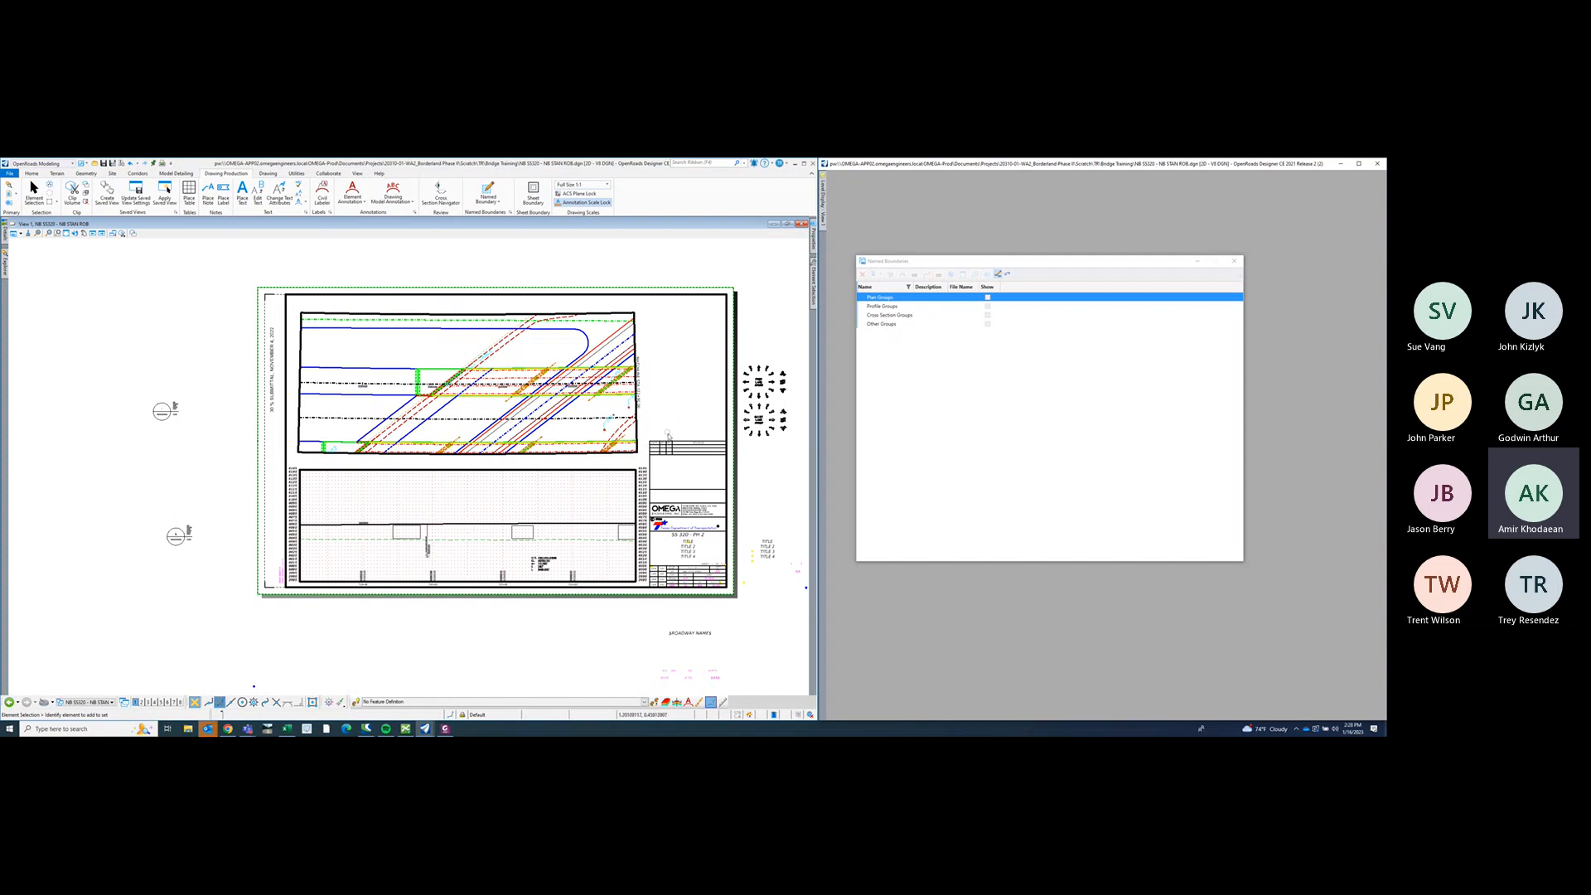
pyautogui.moveTo(668, 434)
pyautogui.mouseDown(button='middle')
pyautogui.moveTo(676, 417)
pyautogui.moveTo(681, 428)
pyautogui.mouseUp(button='middle')
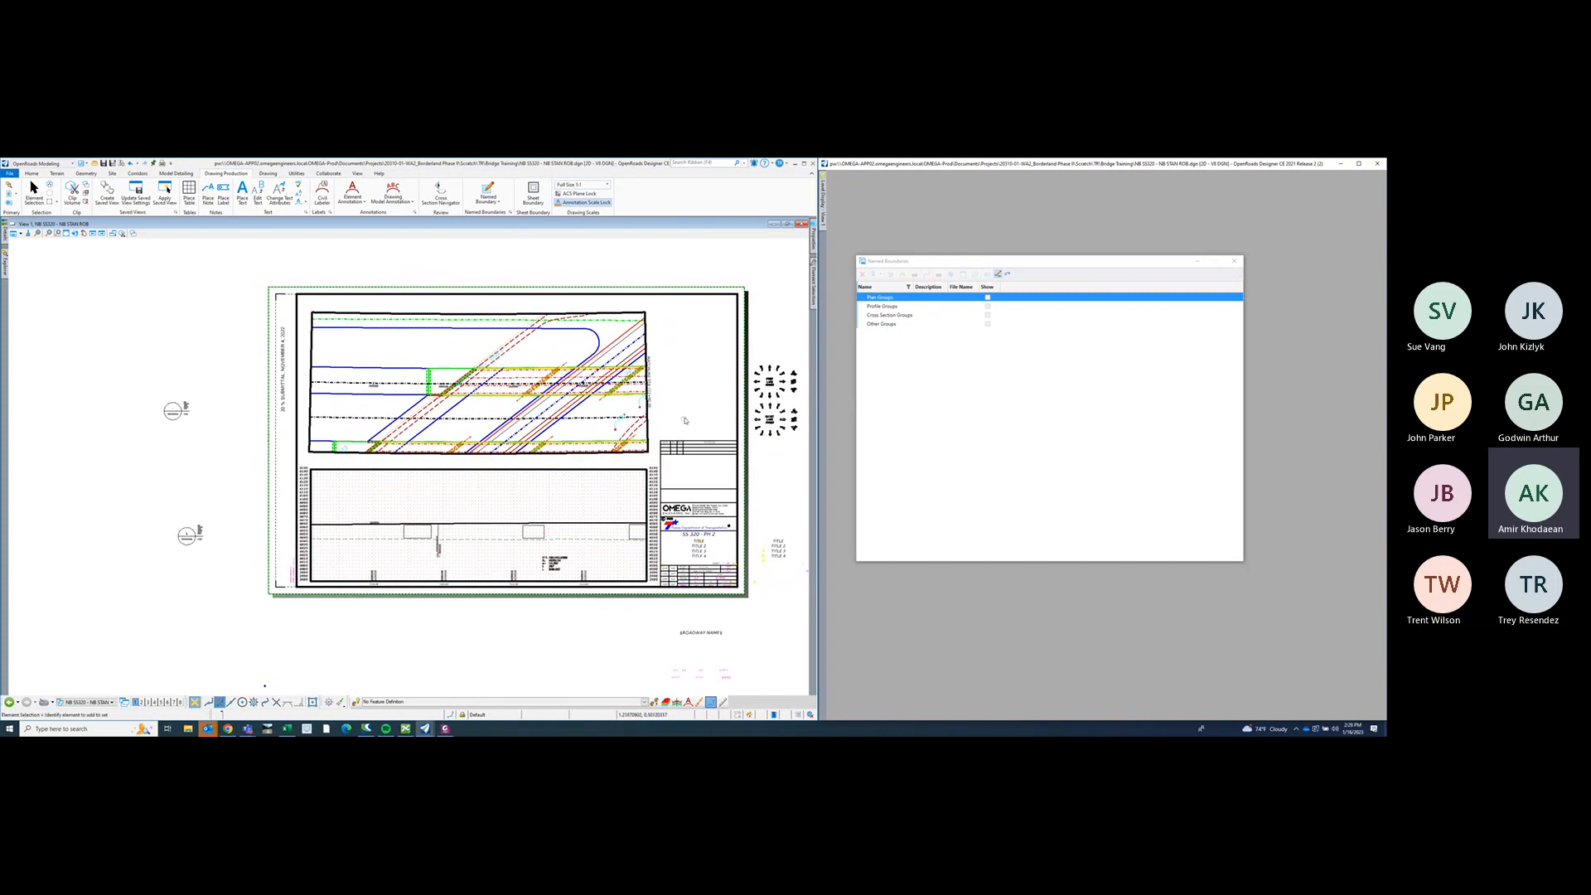
pyautogui.moveTo(685, 405); pyautogui.dragTo(684, 432, button='middle')
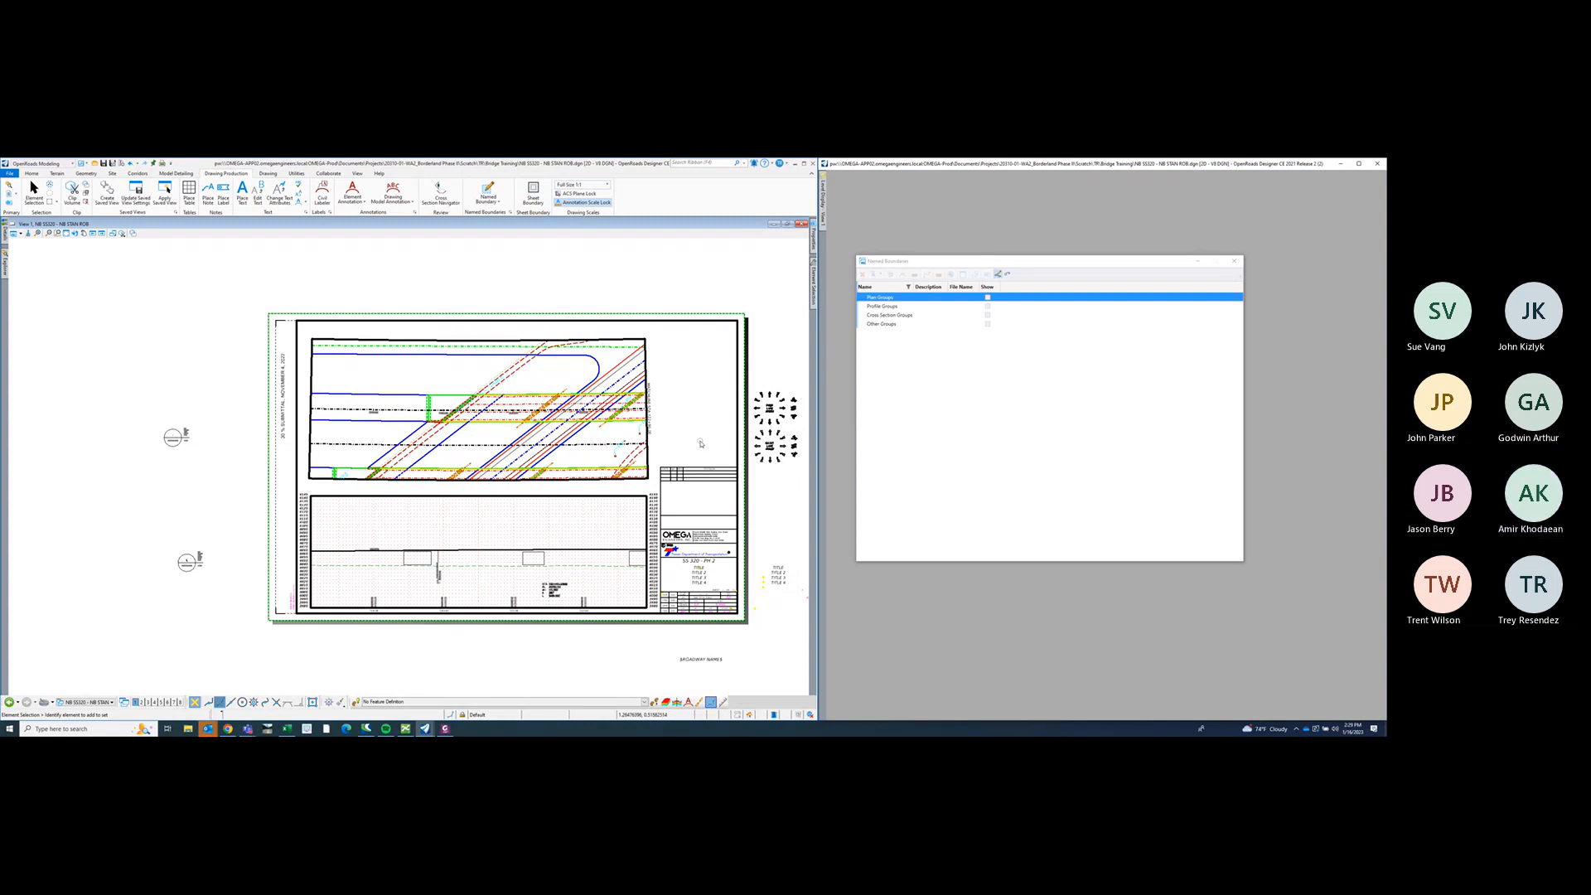
pyautogui.moveTo(682, 394); pyautogui.dragTo(687, 406, button='middle')
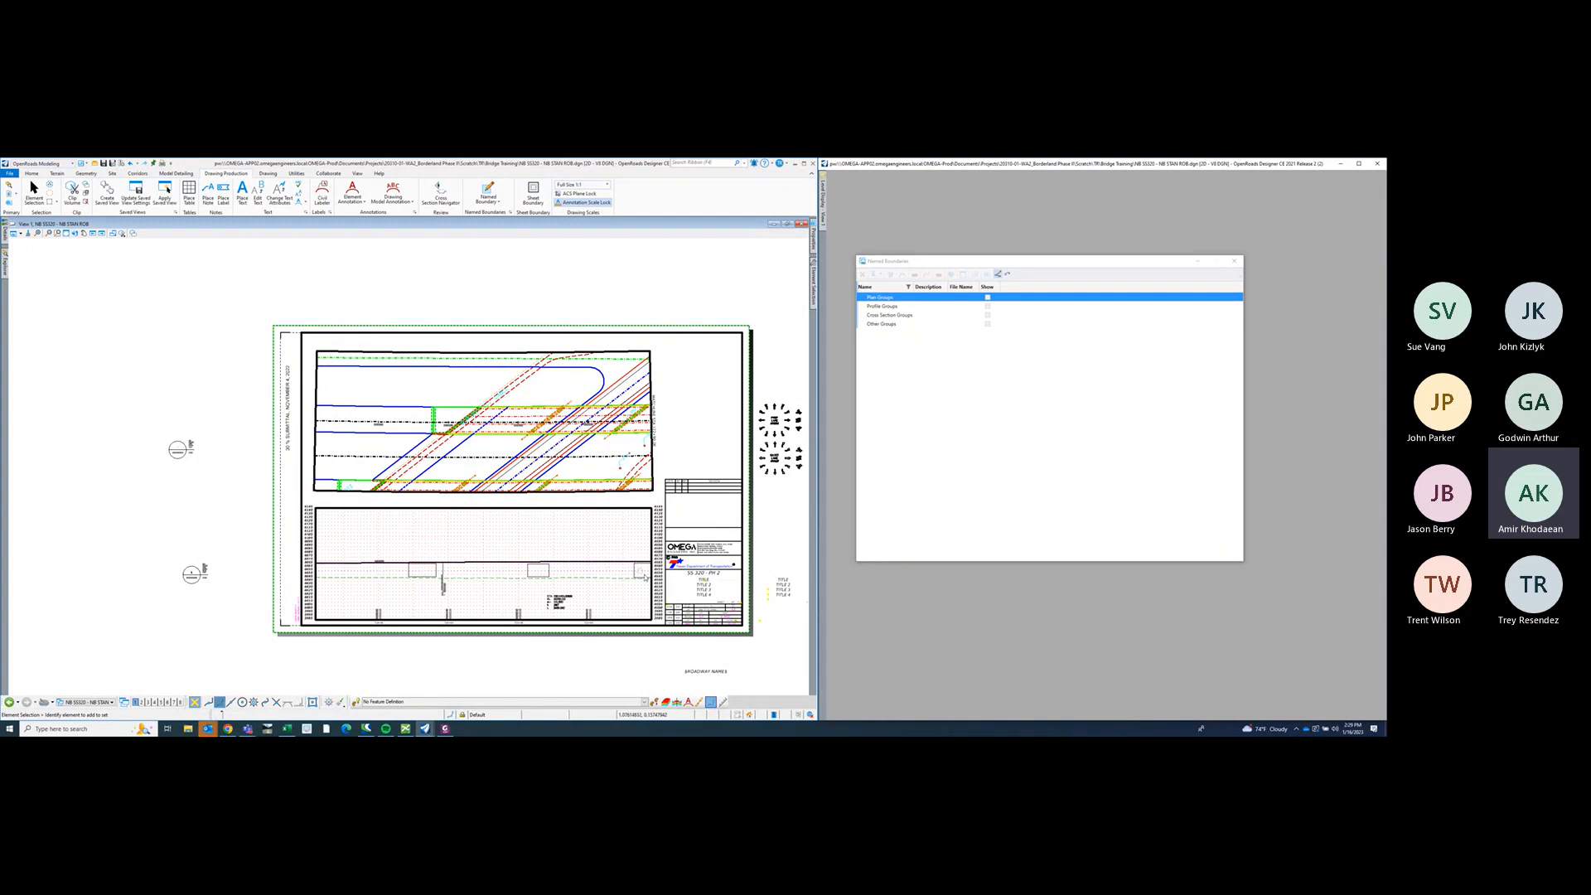
# - Compare the sheet's plan and profile up close with the bridge layout PDF, and move the PDF out of the way
pyautogui.scroll(3, 572, 535)
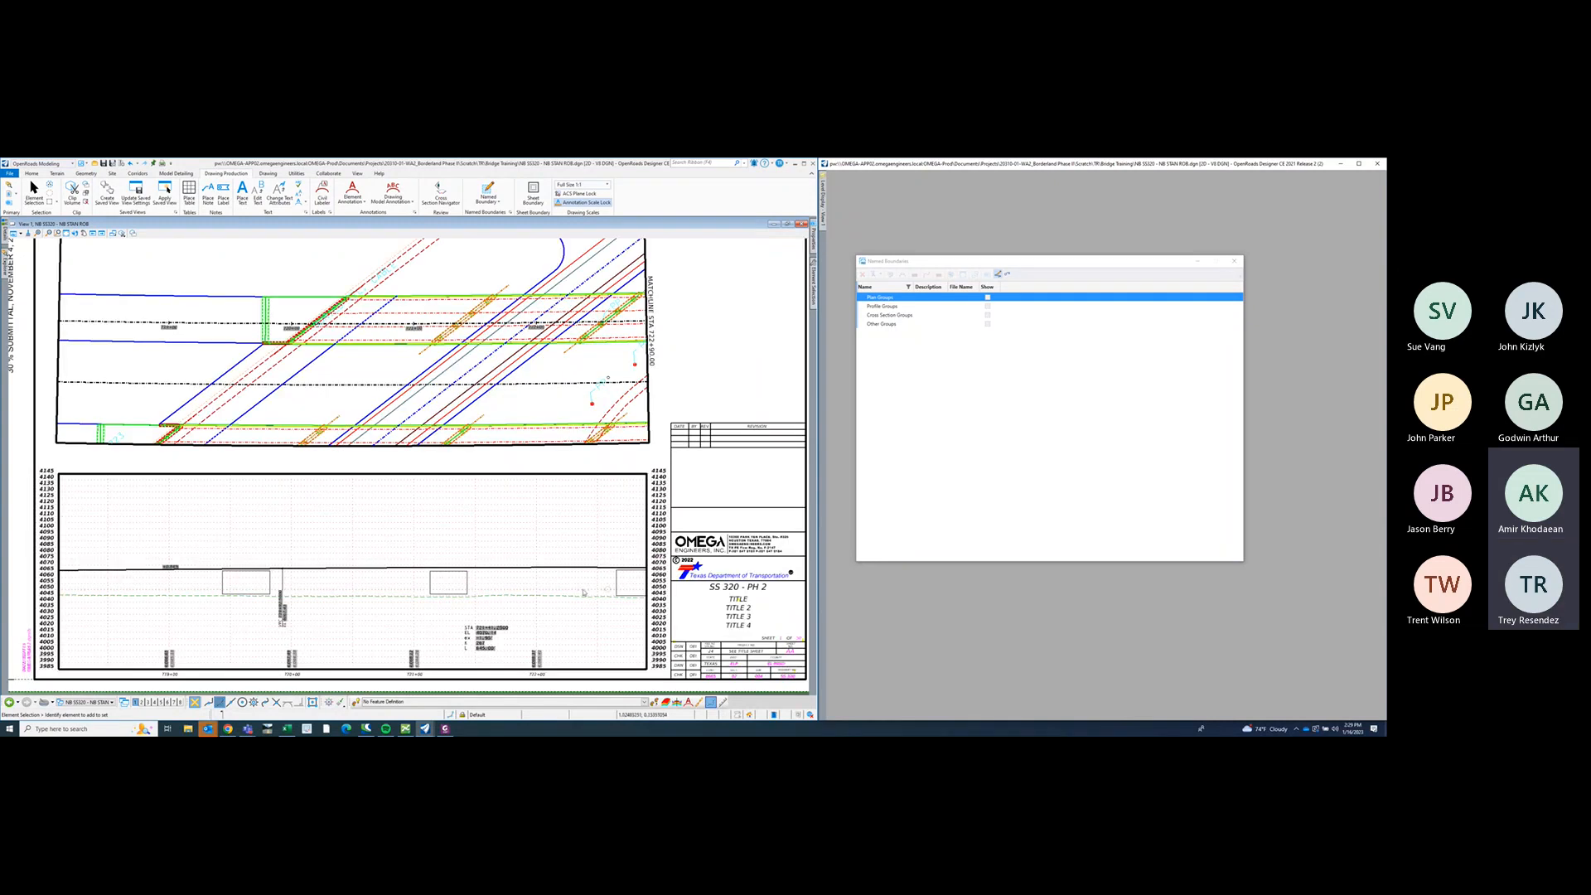
pyautogui.moveTo(532, 519); pyautogui.dragTo(535, 518, button='middle')
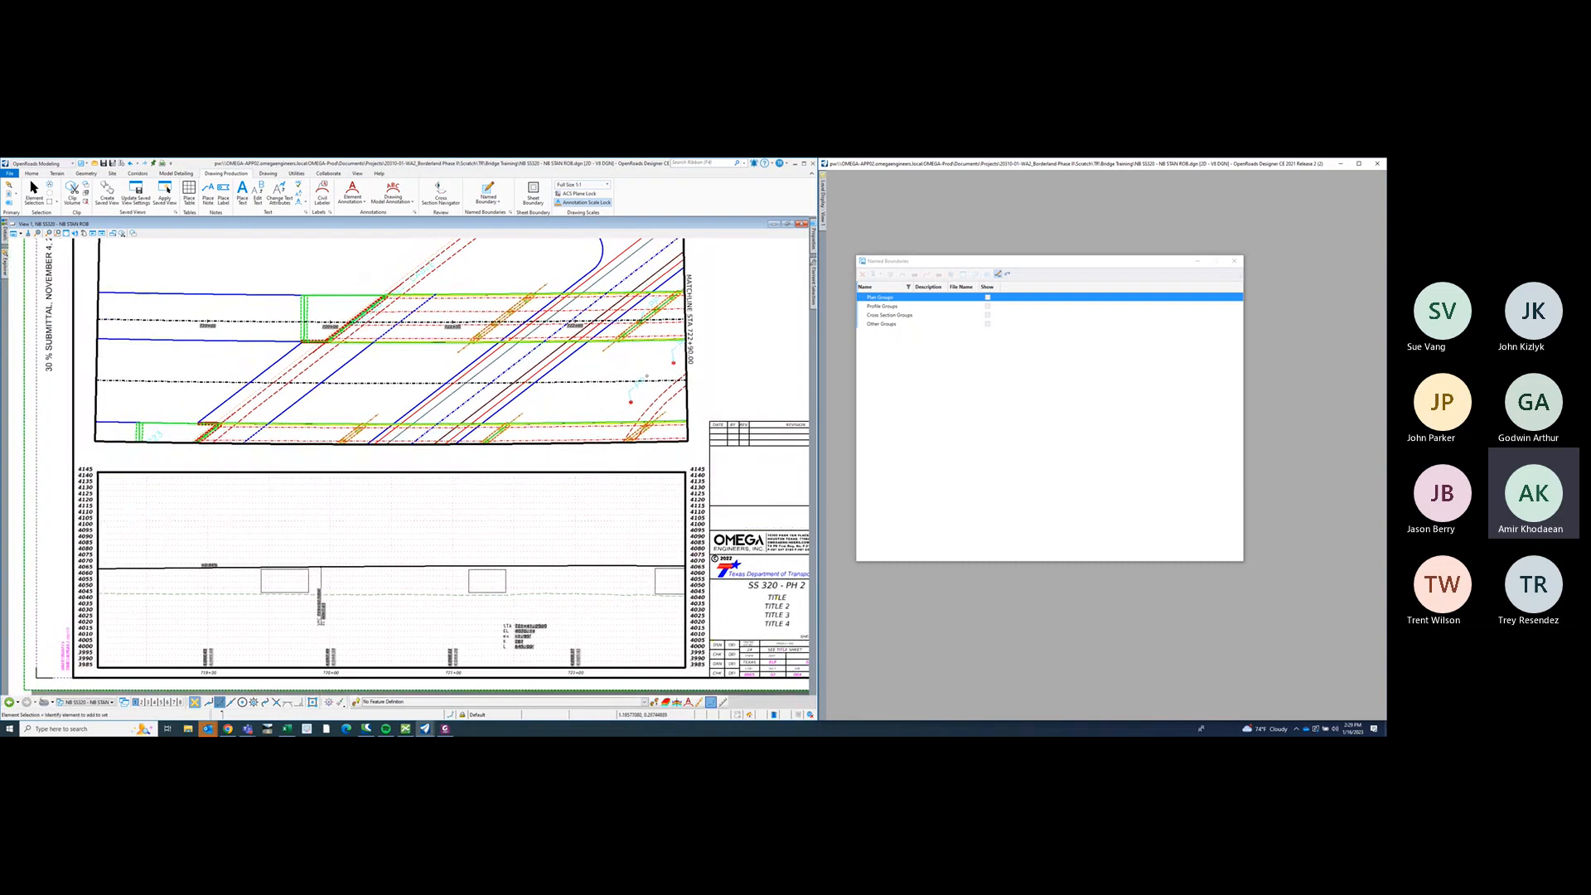
pyautogui.moveTo(1386, 213); pyautogui.dragTo(1036, 224)
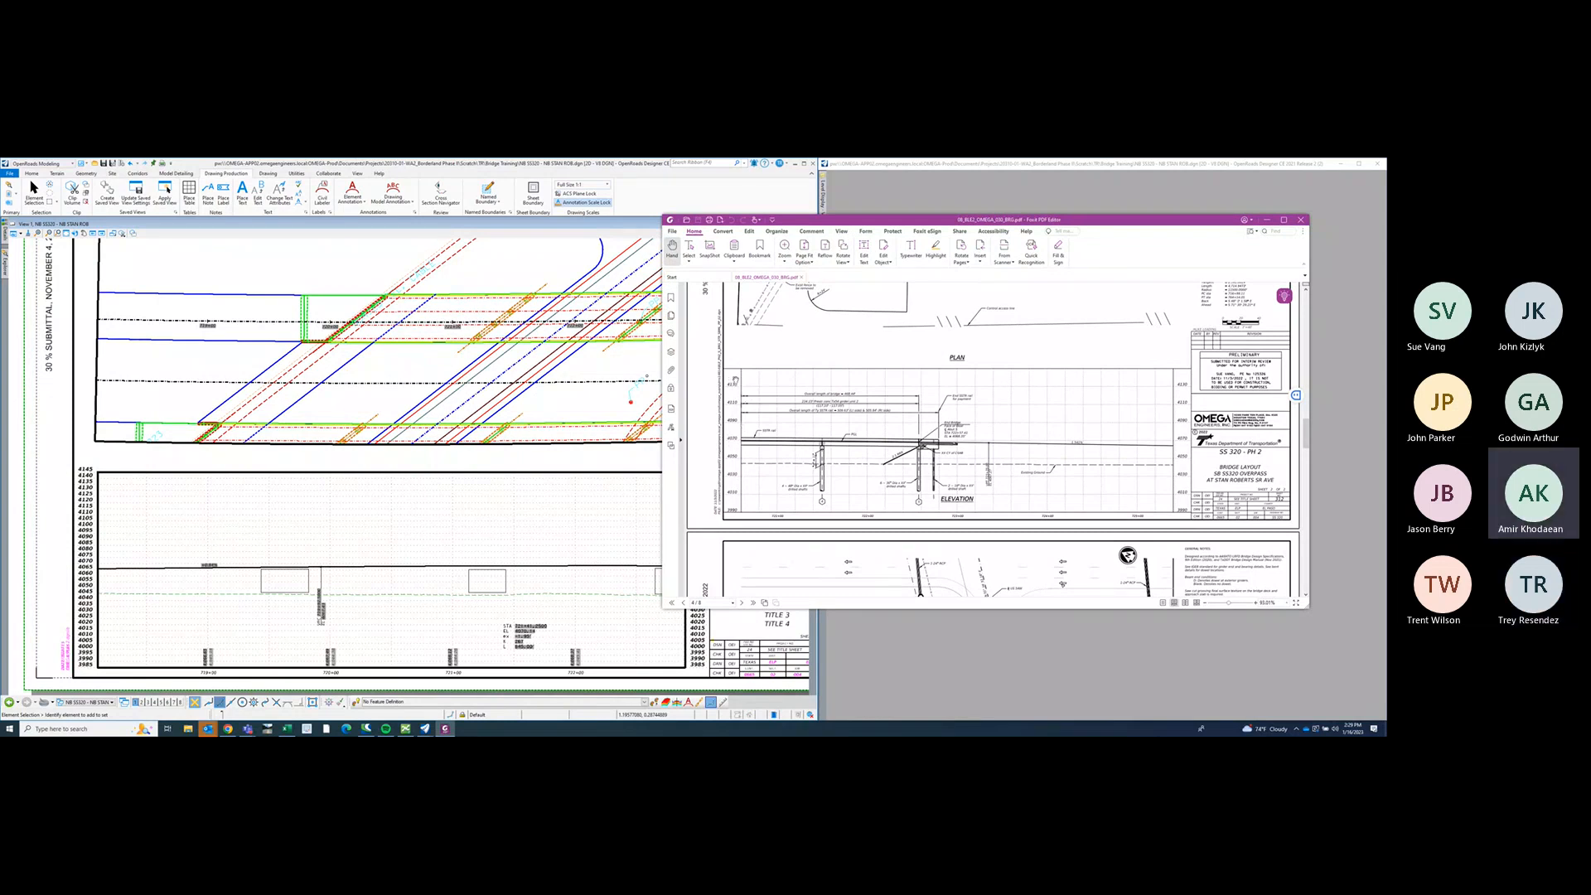
pyautogui.moveTo(1132, 229); pyautogui.dragTo(1590, 242)
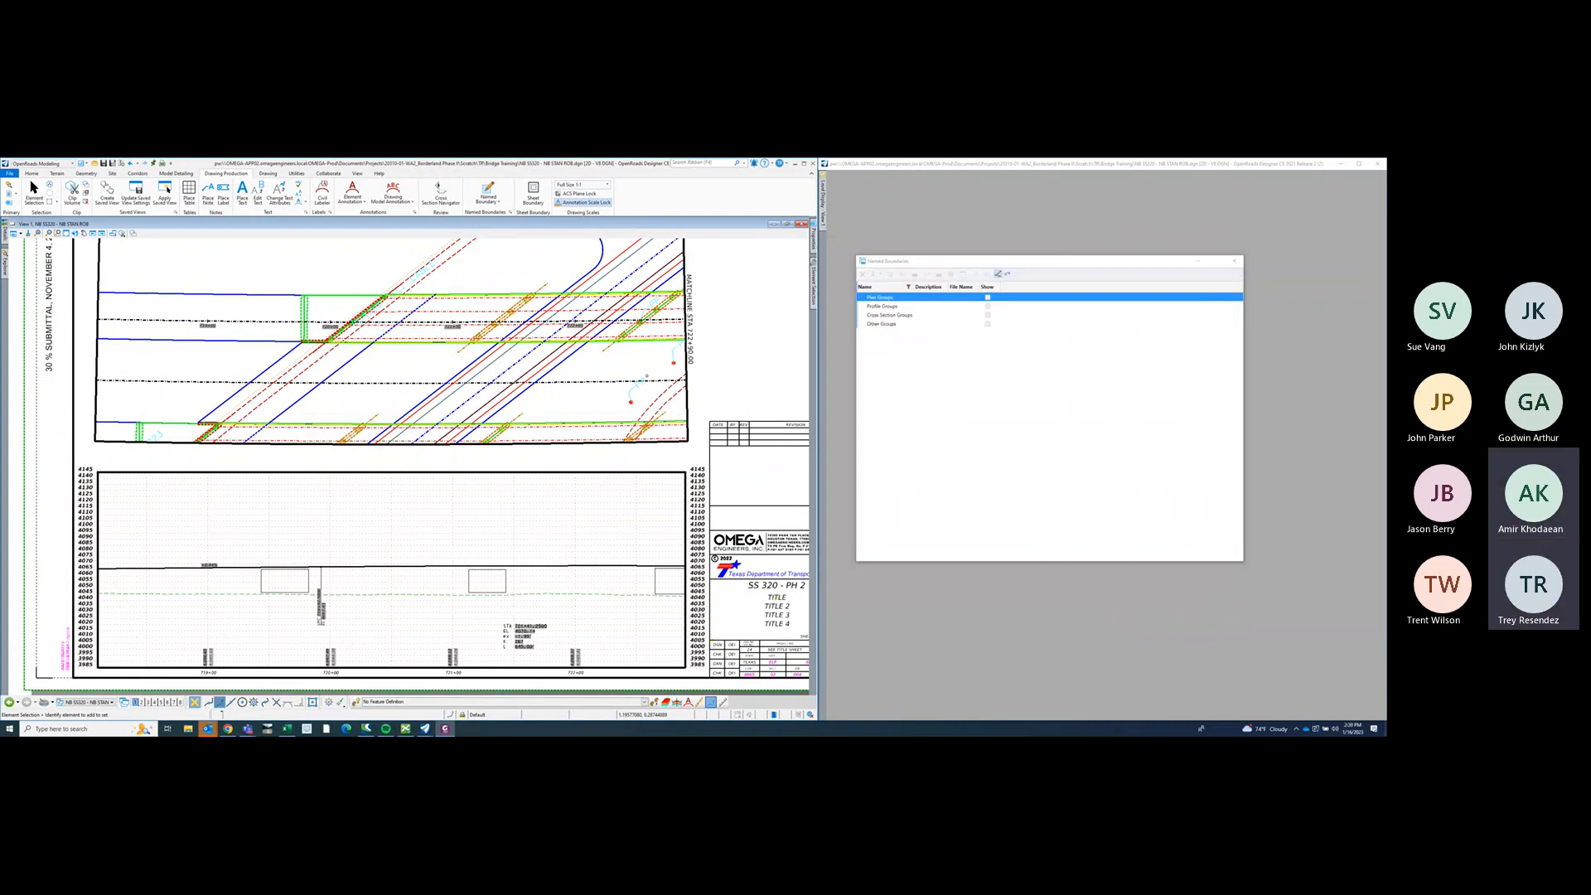
pyautogui.moveTo(741, 348)
pyautogui.mouseDown(button='middle')
pyautogui.moveTo(690, 330)
pyautogui.moveTo(696, 384)
pyautogui.mouseUp(button='middle')
pyautogui.scroll(-2, 699, 389)
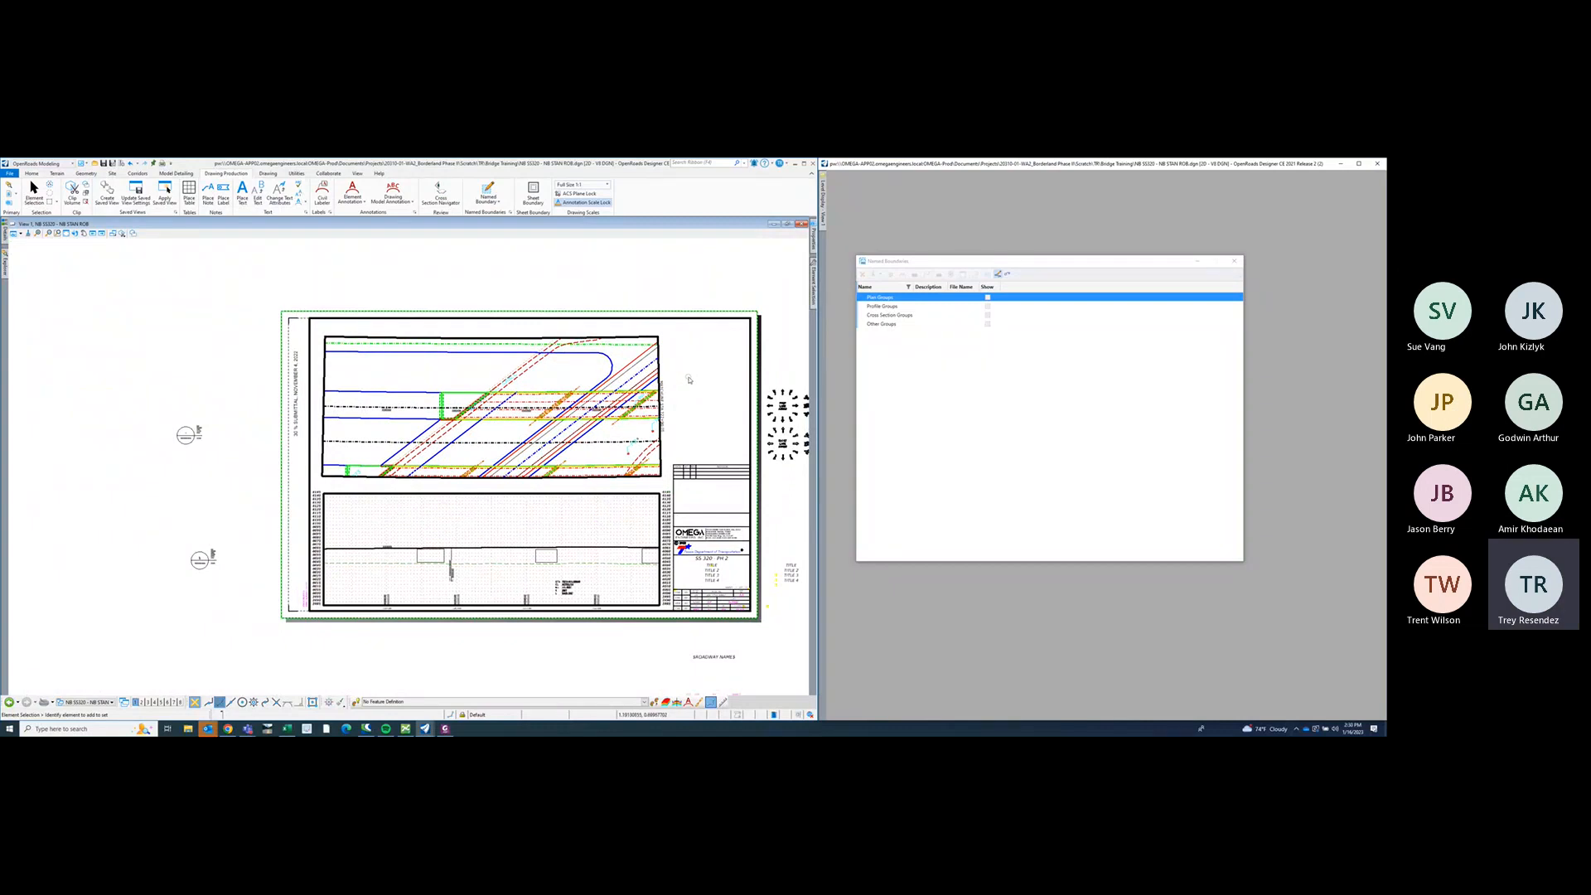
pyautogui.scroll(2, 660, 514)
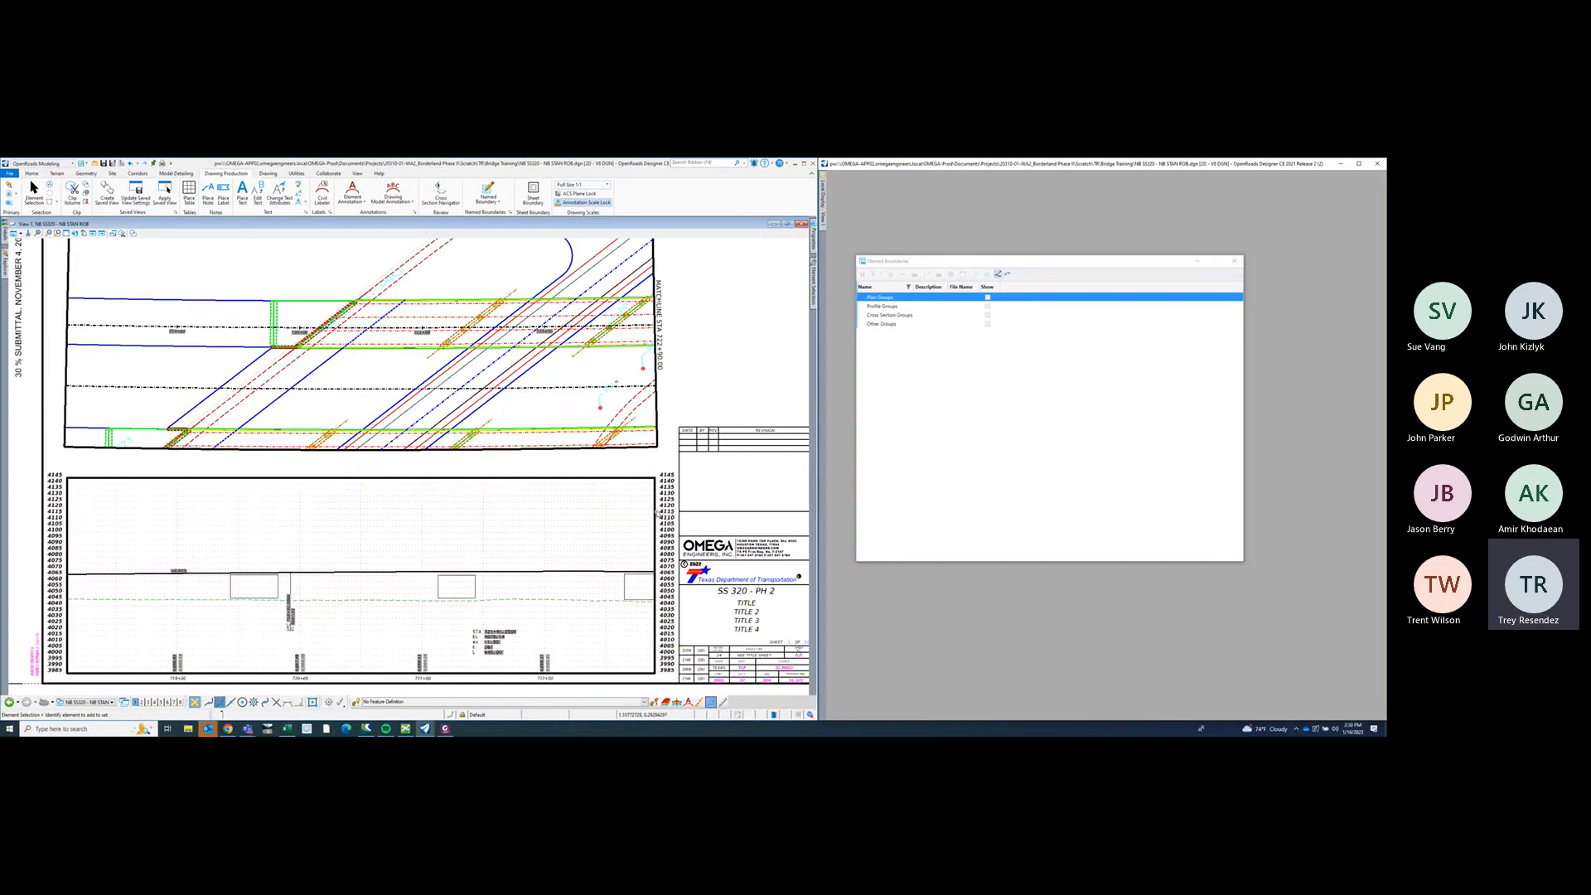
pyautogui.moveTo(701, 482); pyautogui.dragTo(682, 462, button='middle')
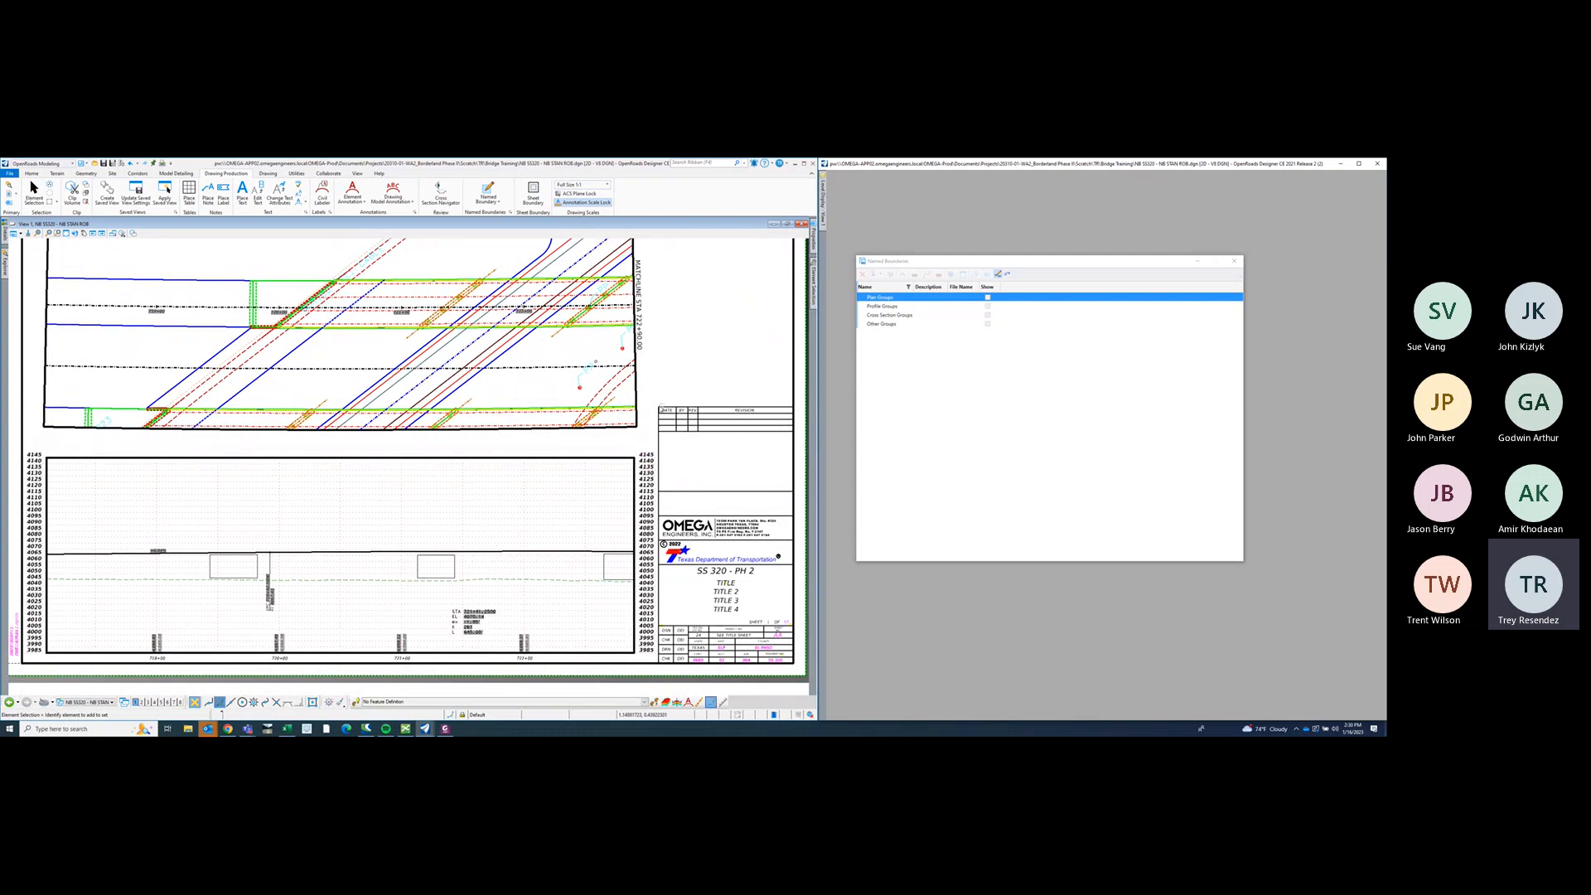
pyautogui.moveTo(696, 466); pyautogui.dragTo(699, 448, button='middle')
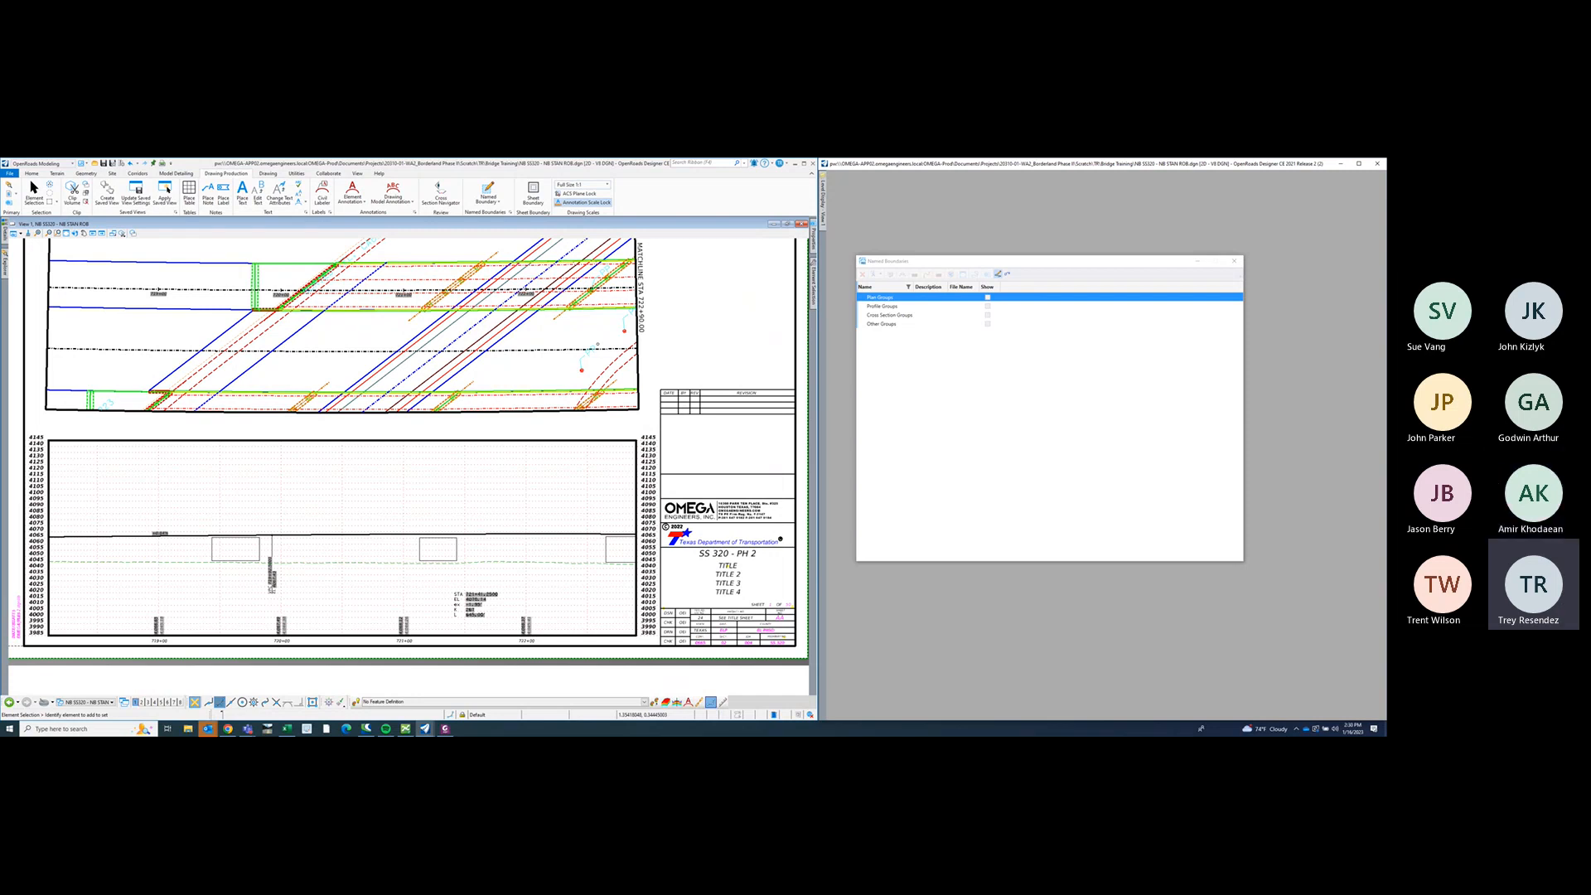
pyautogui.moveTo(660, 346); pyautogui.dragTo(677, 328, button='middle')
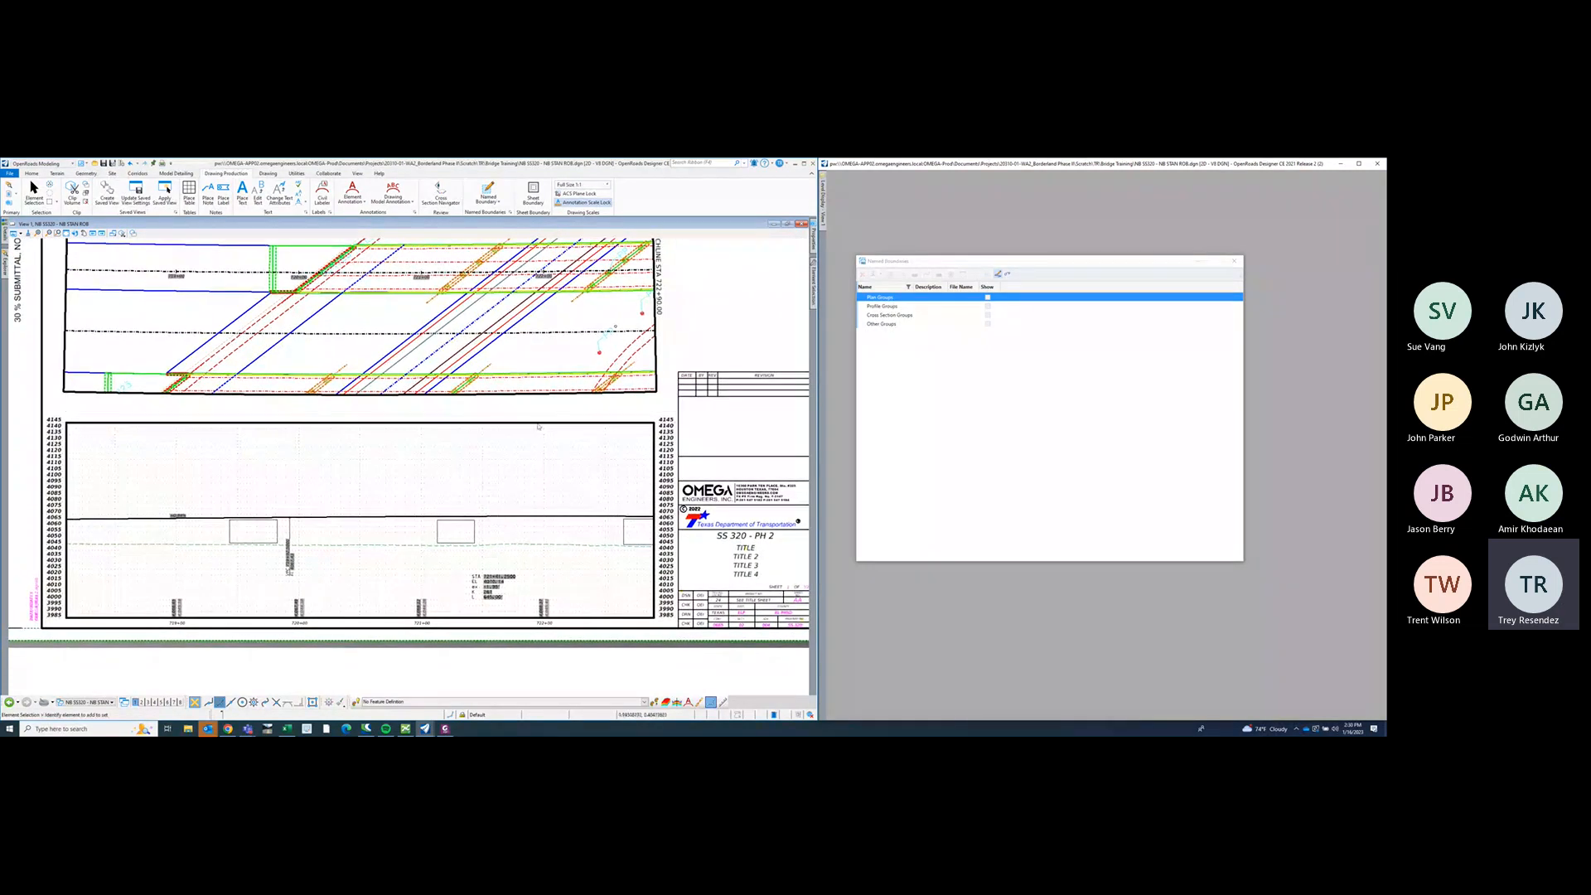
pyautogui.moveTo(535, 410); pyautogui.dragTo(537, 448, button='middle')
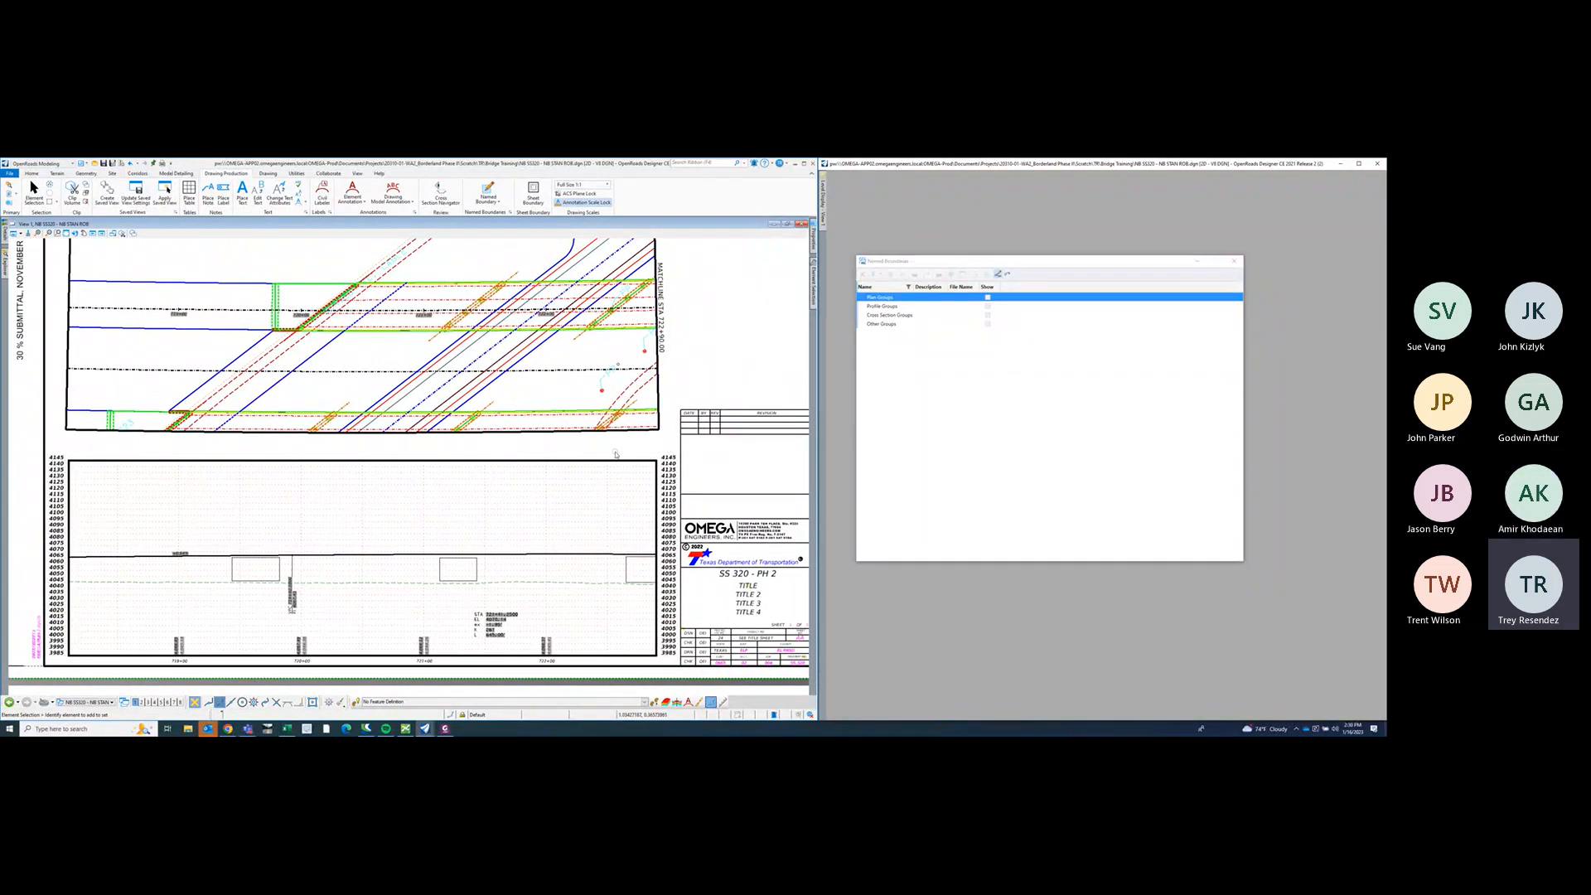
pyautogui.moveTo(617, 448)
pyautogui.mouseDown(button='middle')
pyautogui.moveTo(618, 429)
pyautogui.moveTo(589, 434)
pyautogui.mouseUp(button='middle')
# - Review the elevation and title block of the bridge layout PDF enlarged in Foxit PDF Editor, and return to the sheet in OpenRoads Designer
pyautogui.click(444, 729)
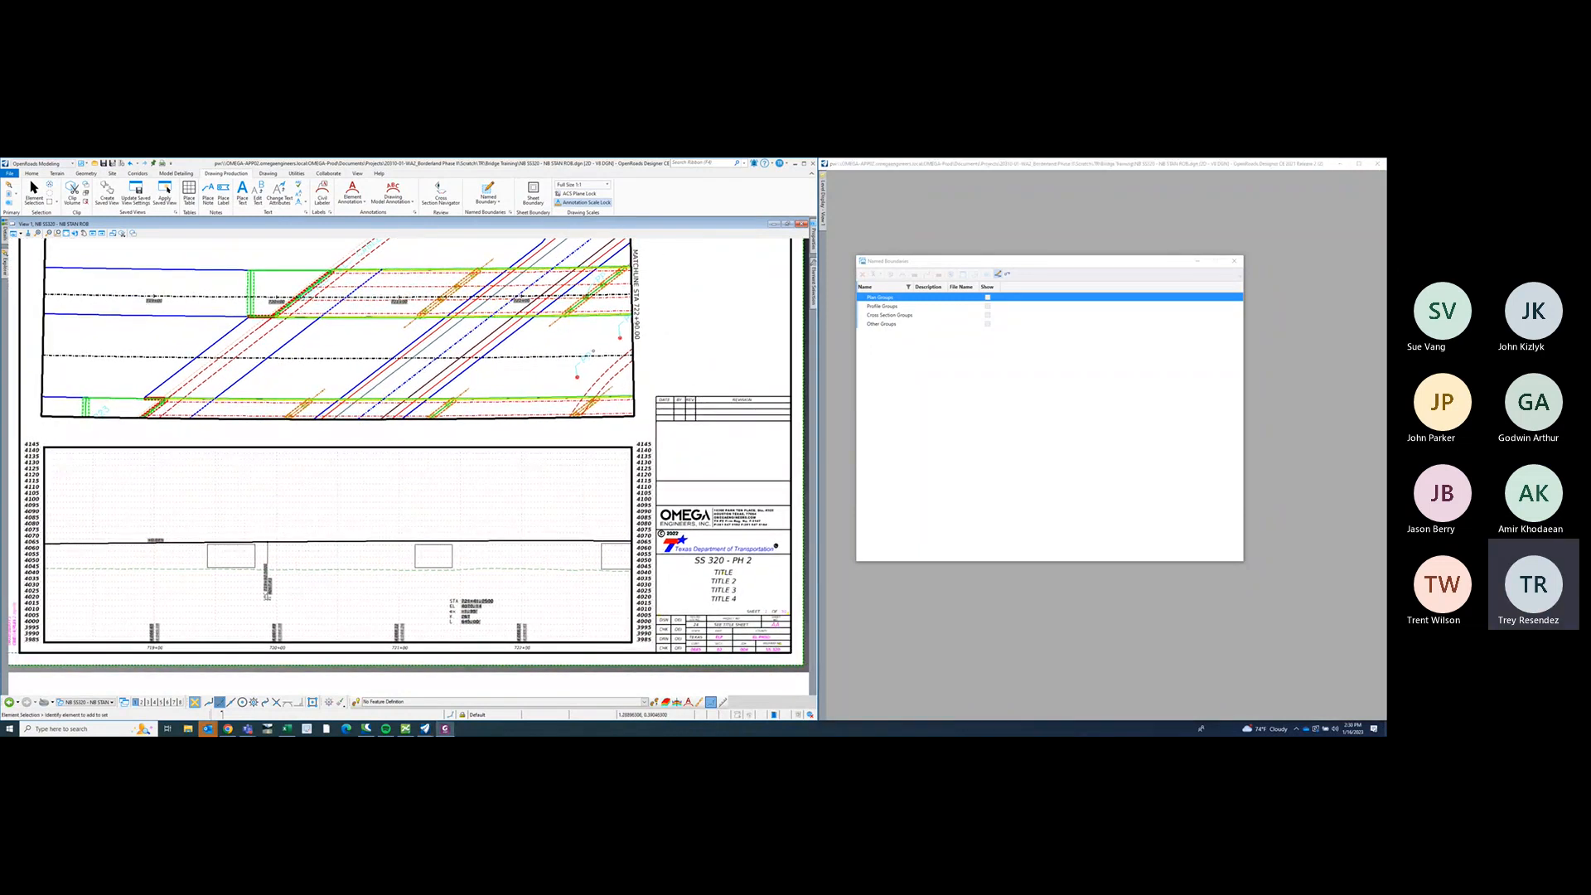
pyautogui.moveTo(986, 252); pyautogui.dragTo(968, 245)
pyautogui.click(1010, 245)
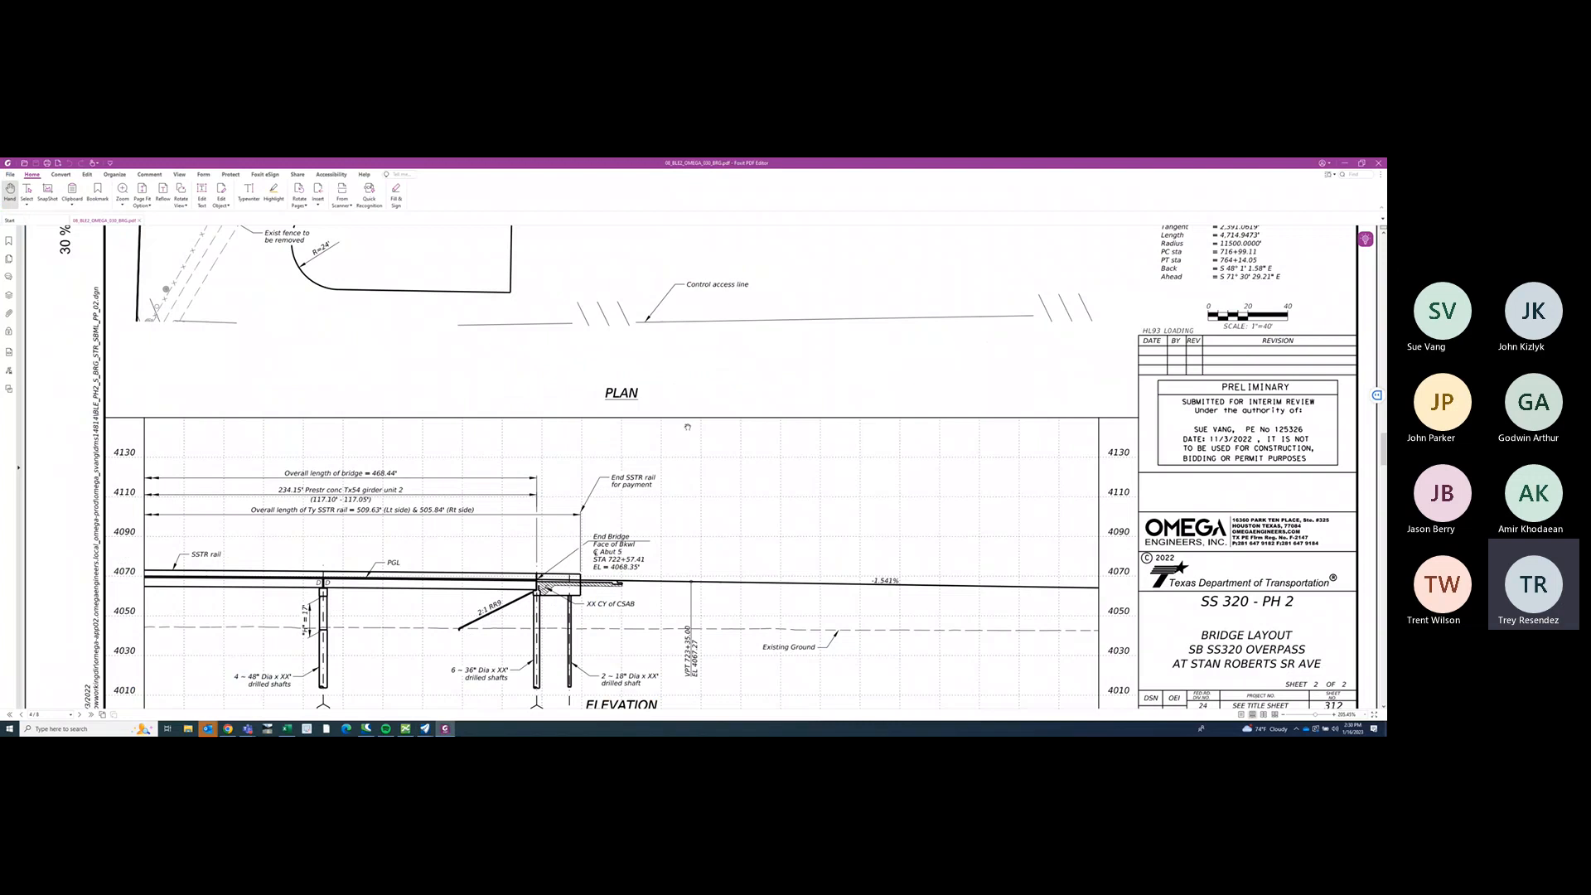
pyautogui.scroll(-3, 725, 451)
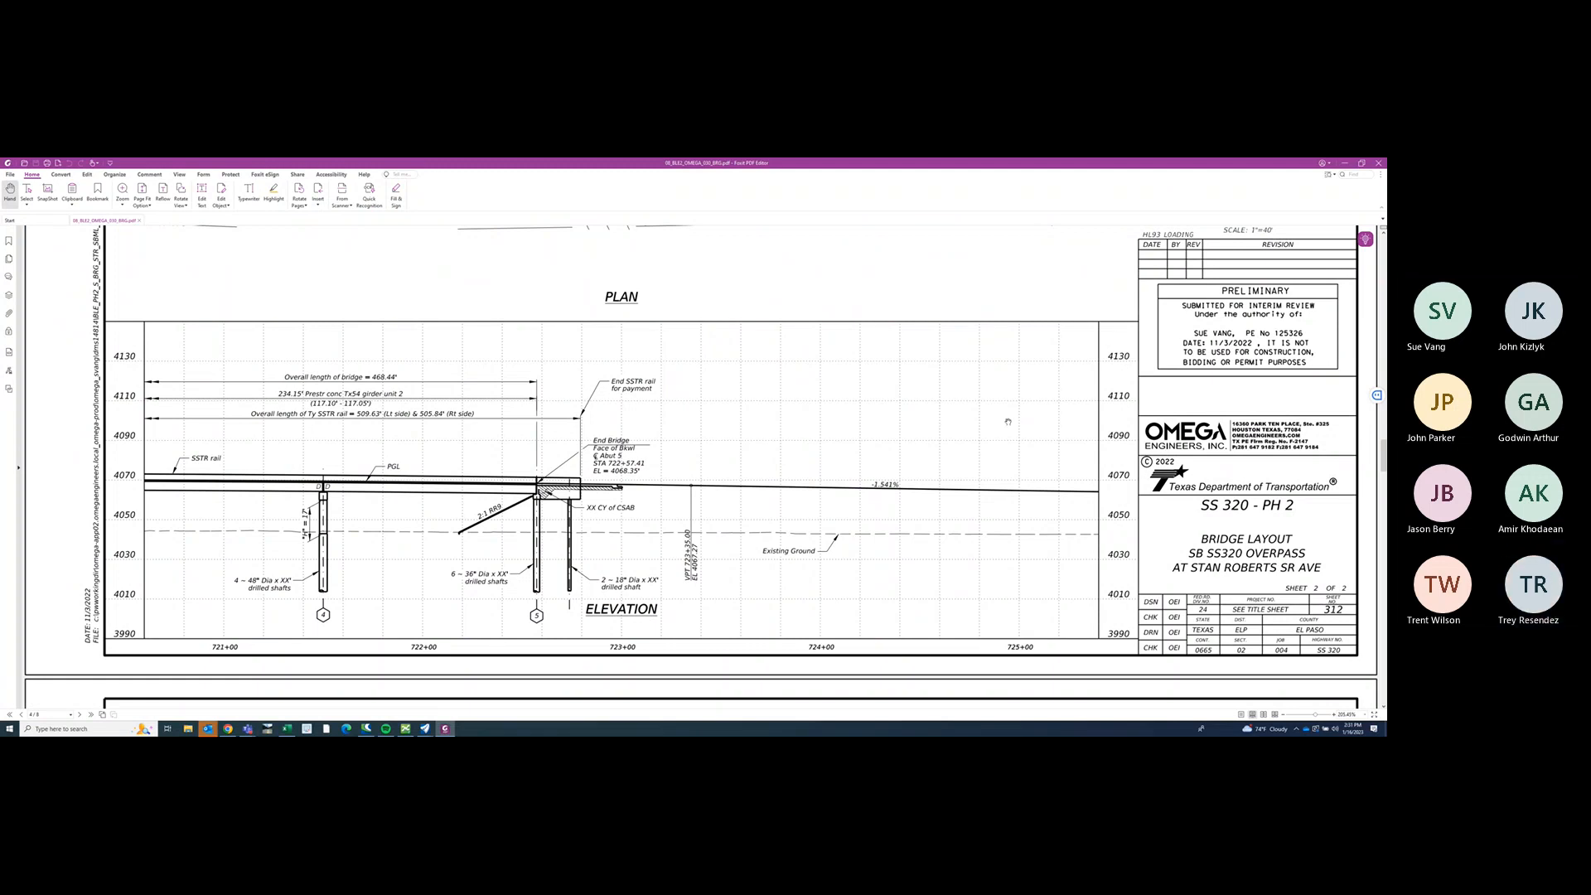
pyautogui.scroll(2, 572, 497)
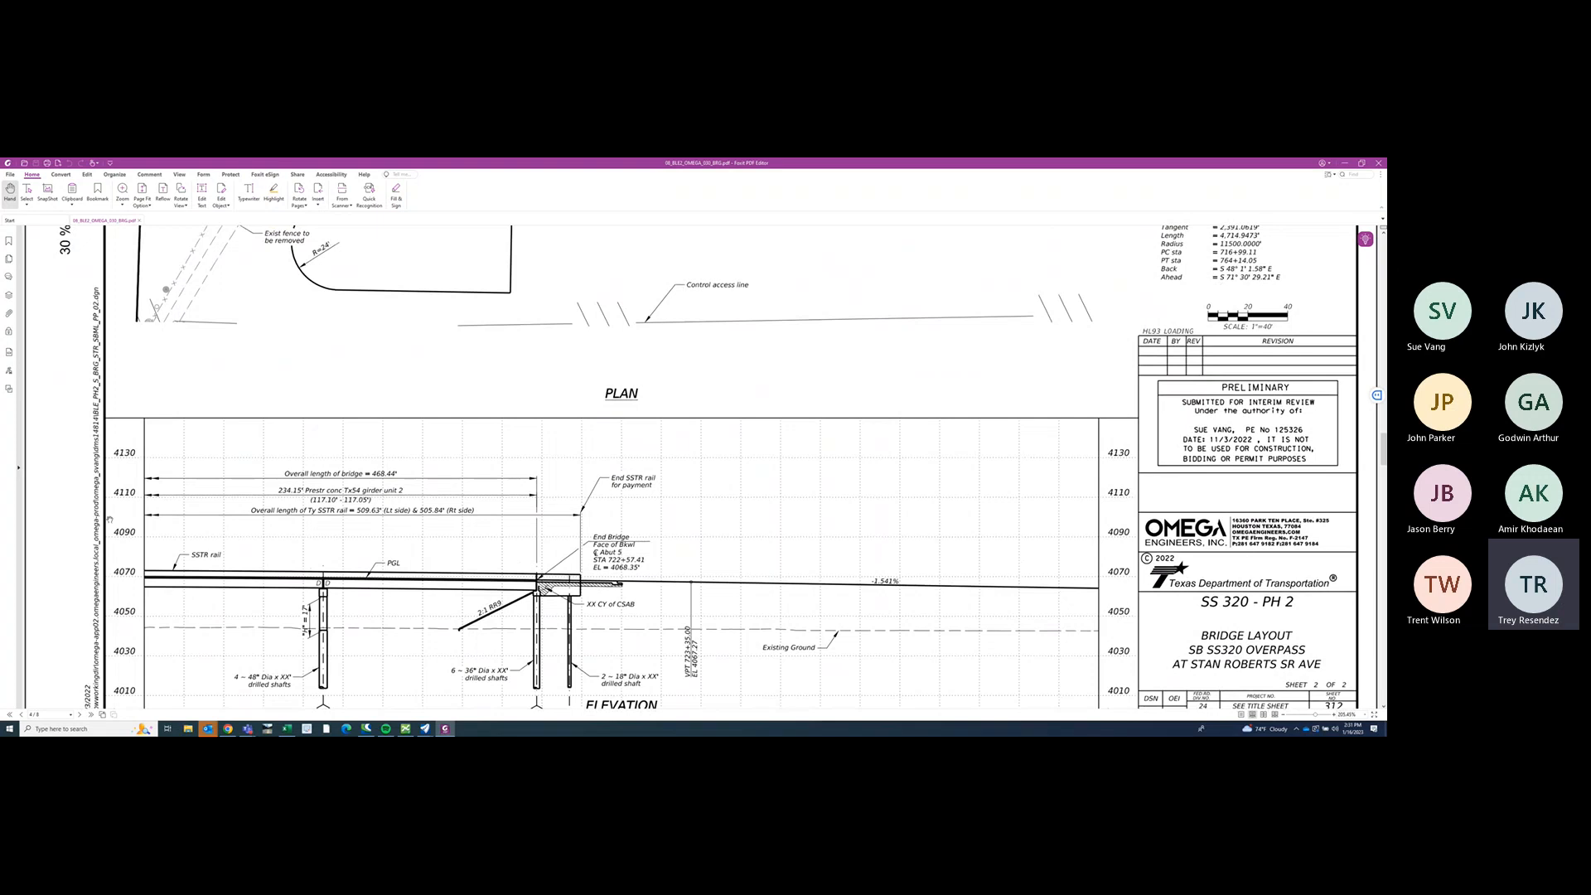
pyautogui.scroll(2, 108, 520)
pyautogui.scroll(-2, 133, 442)
pyautogui.doubleClick(980, 166)
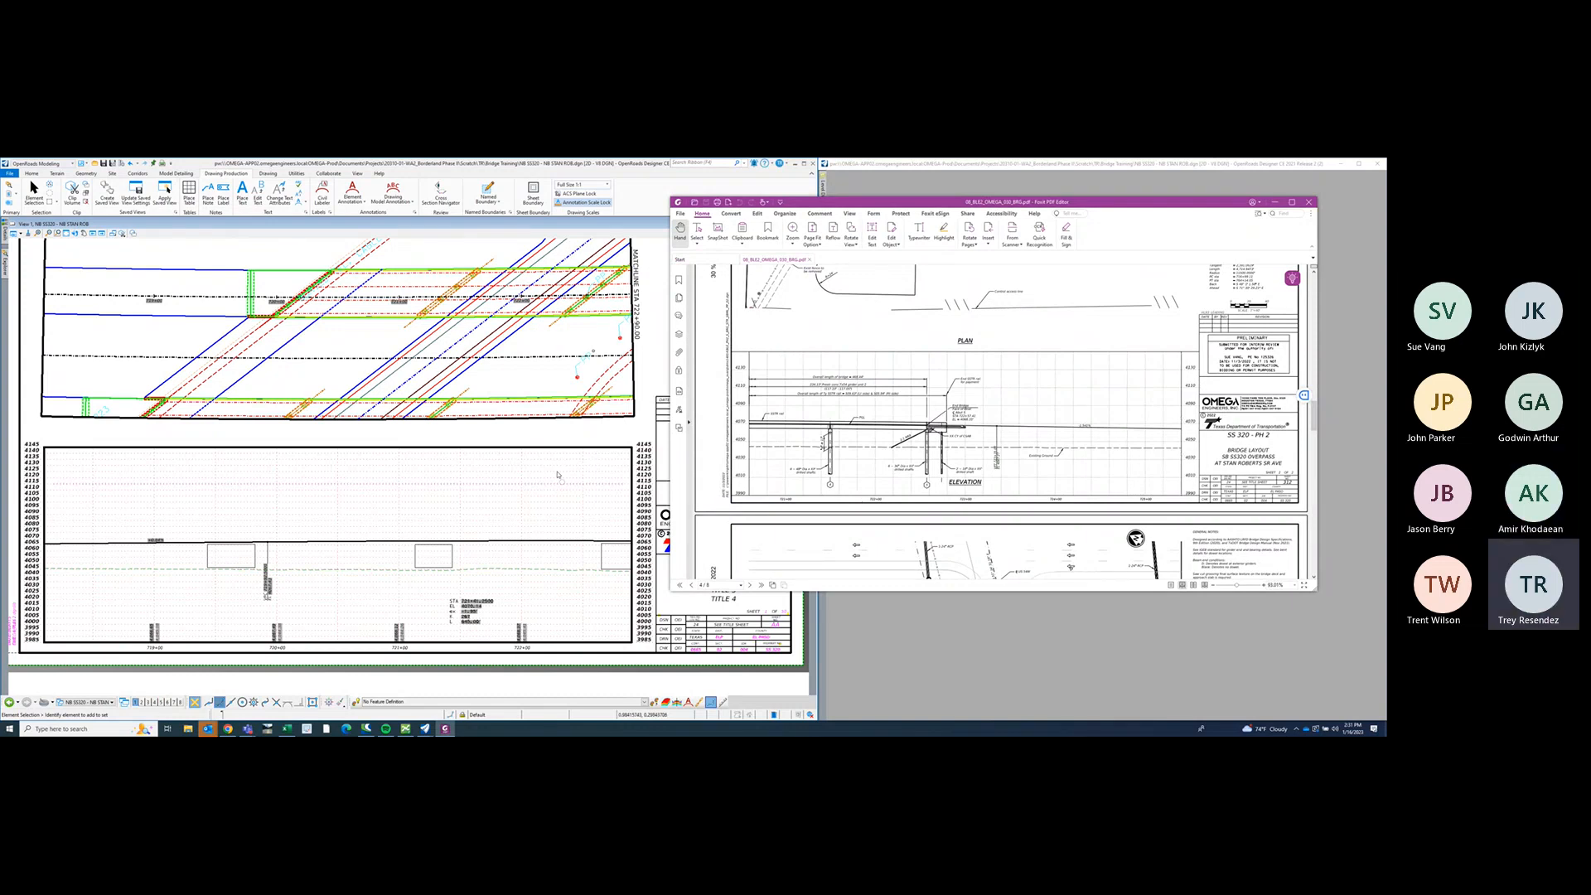
pyautogui.click(640, 426)
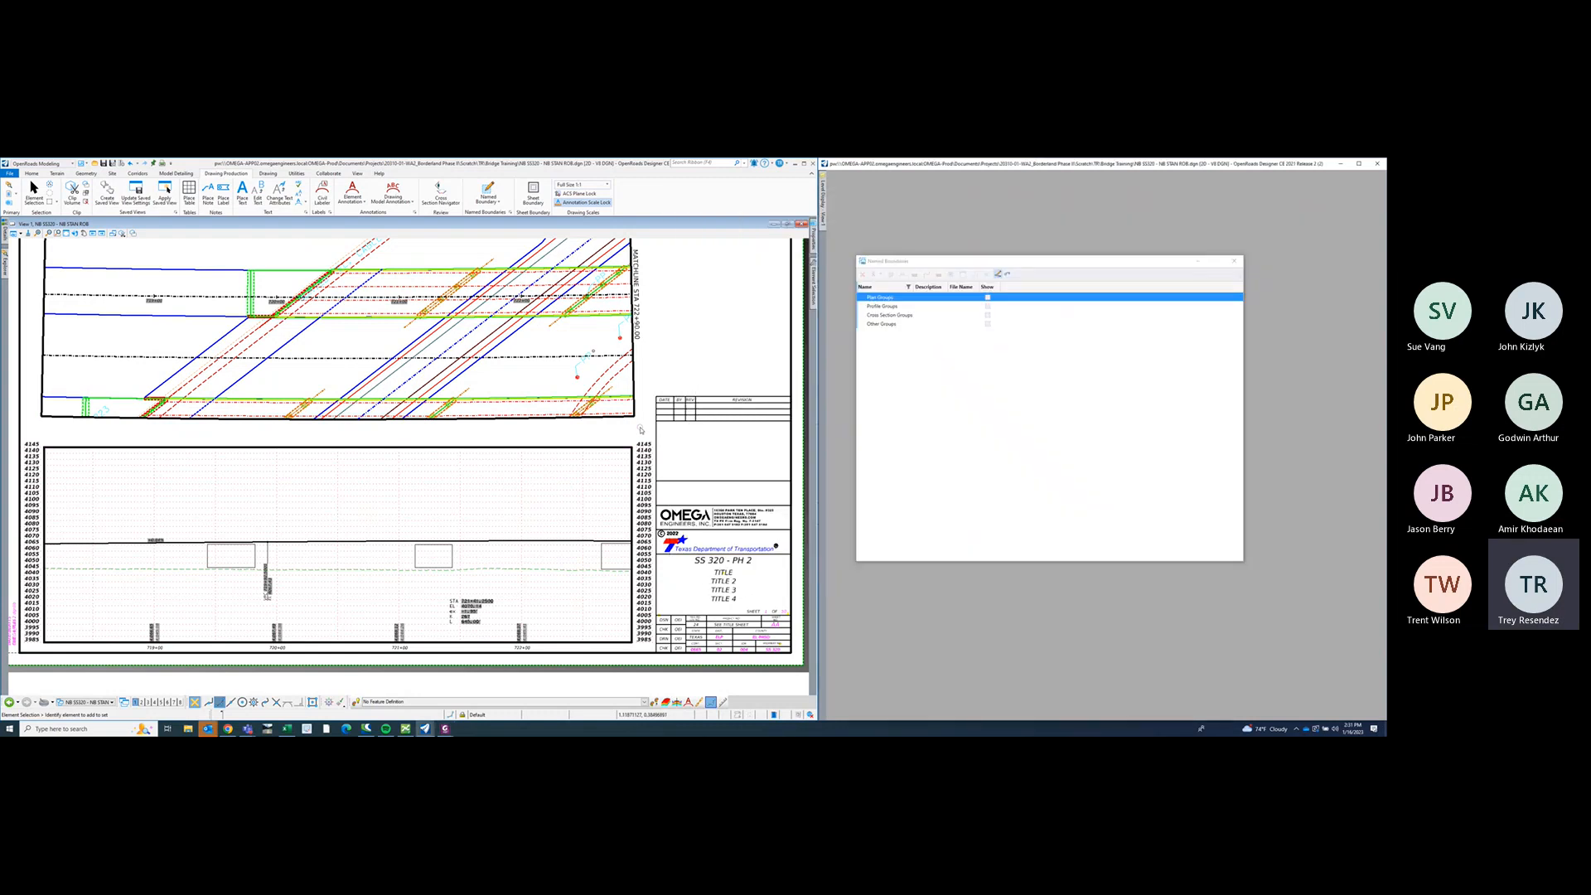
pyautogui.moveTo(683, 367)
pyautogui.mouseDown(button='middle')
pyautogui.moveTo(718, 395)
pyautogui.moveTo(703, 444)
pyautogui.moveTo(661, 446)
pyautogui.moveTo(687, 400)
pyautogui.mouseUp(button='middle')
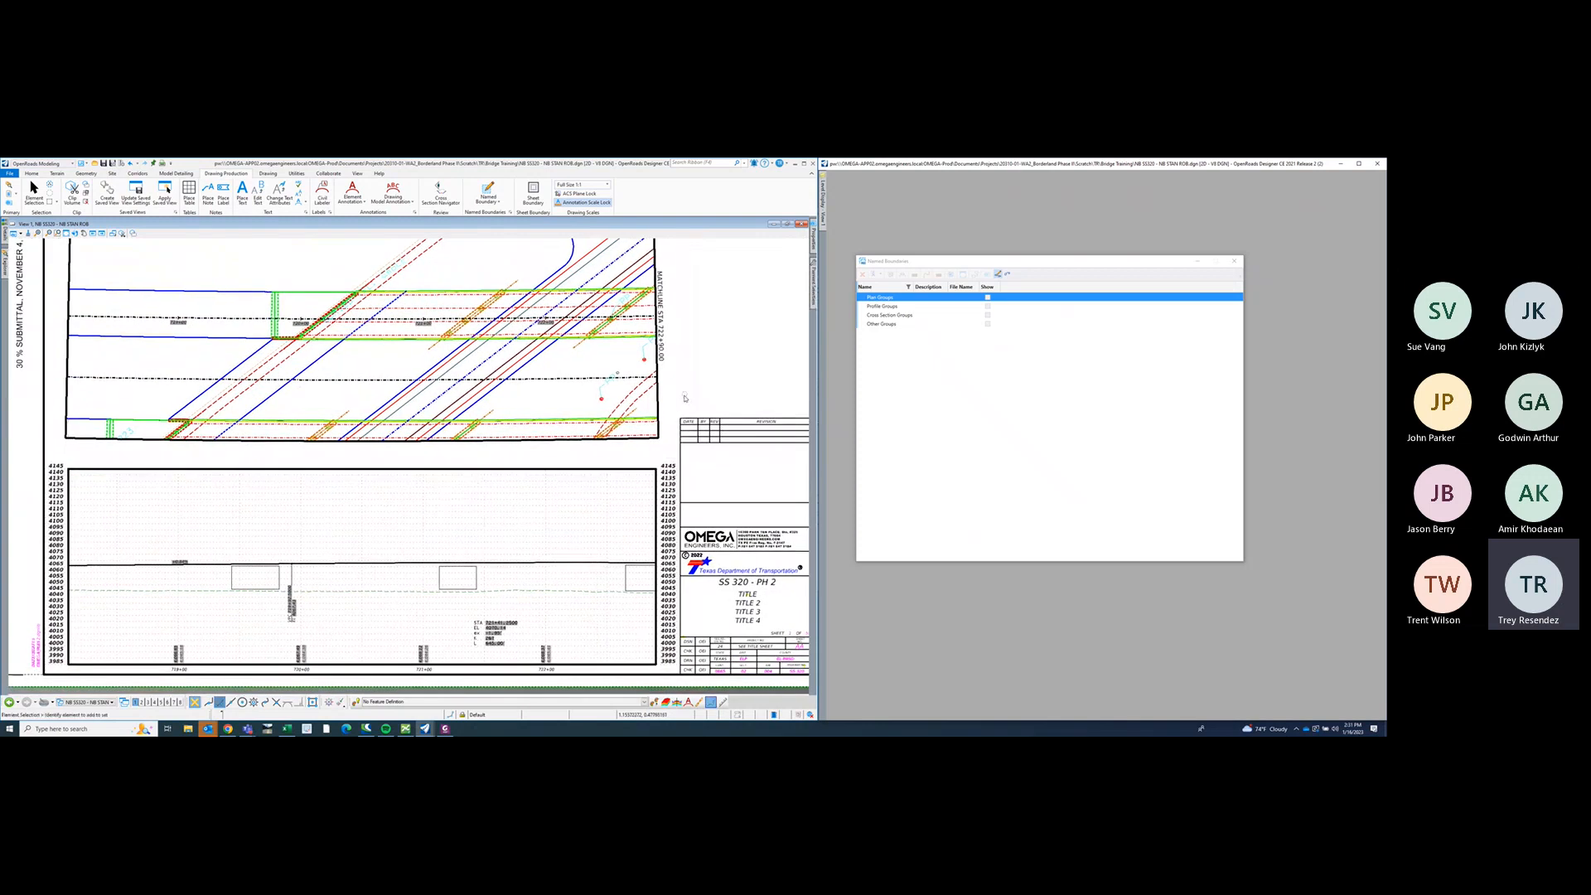
pyautogui.moveTo(713, 365)
pyautogui.mouseDown(button='middle')
pyautogui.moveTo(708, 380)
pyautogui.moveTo(720, 370)
pyautogui.mouseUp(button='middle')
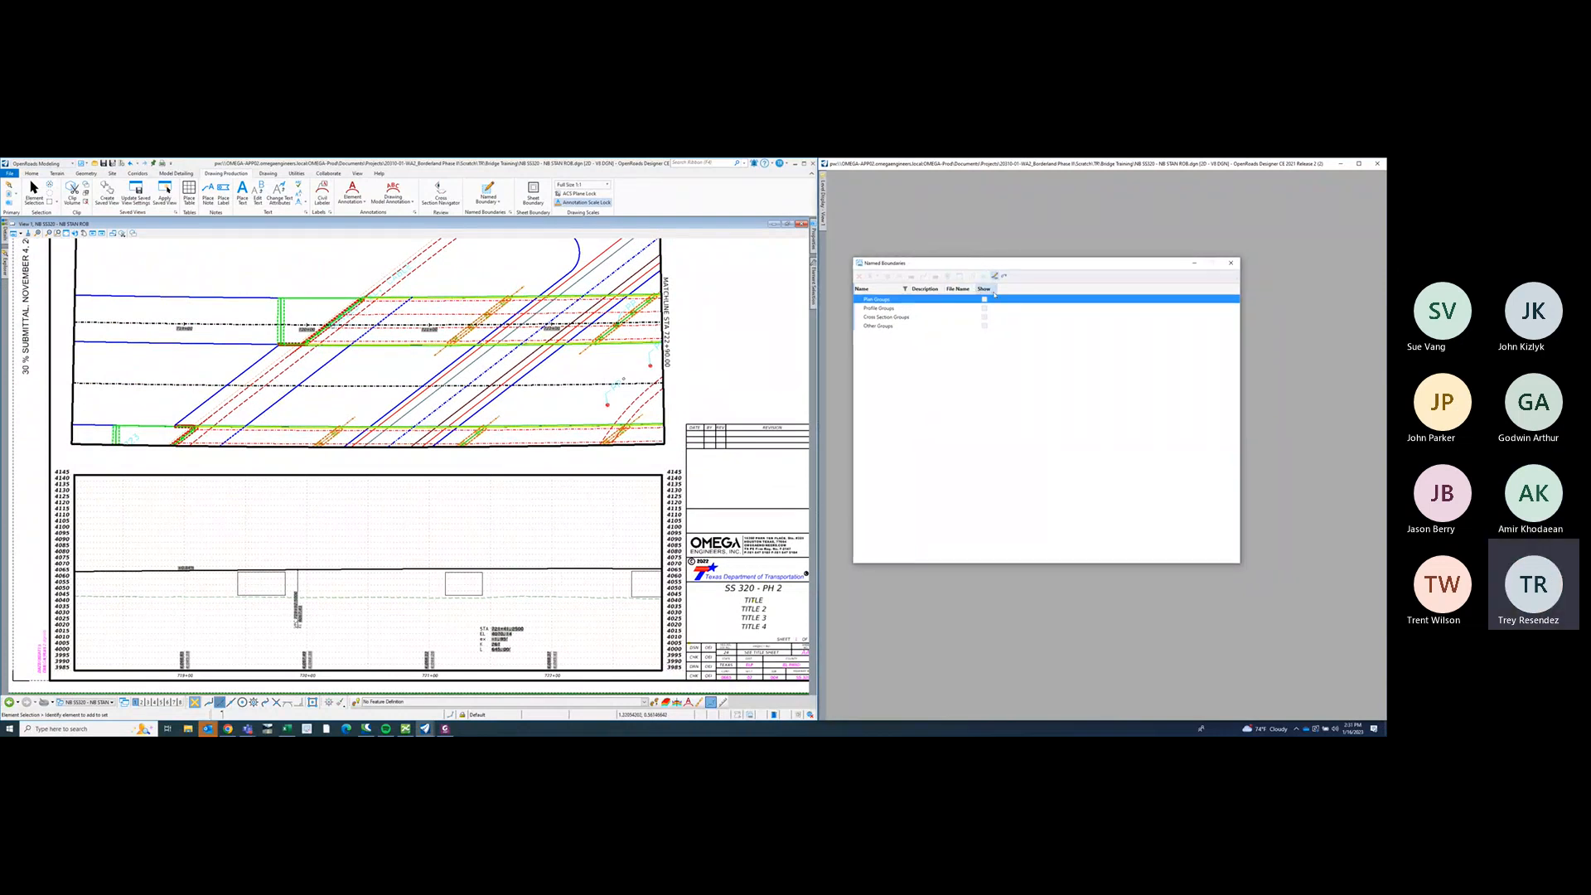
# - Return to the recent file Bridge_Motif.dgn, checking in NB SS320 - NB STAN ROB.dgn
pyautogui.click(883, 299)
pyautogui.click(728, 304)
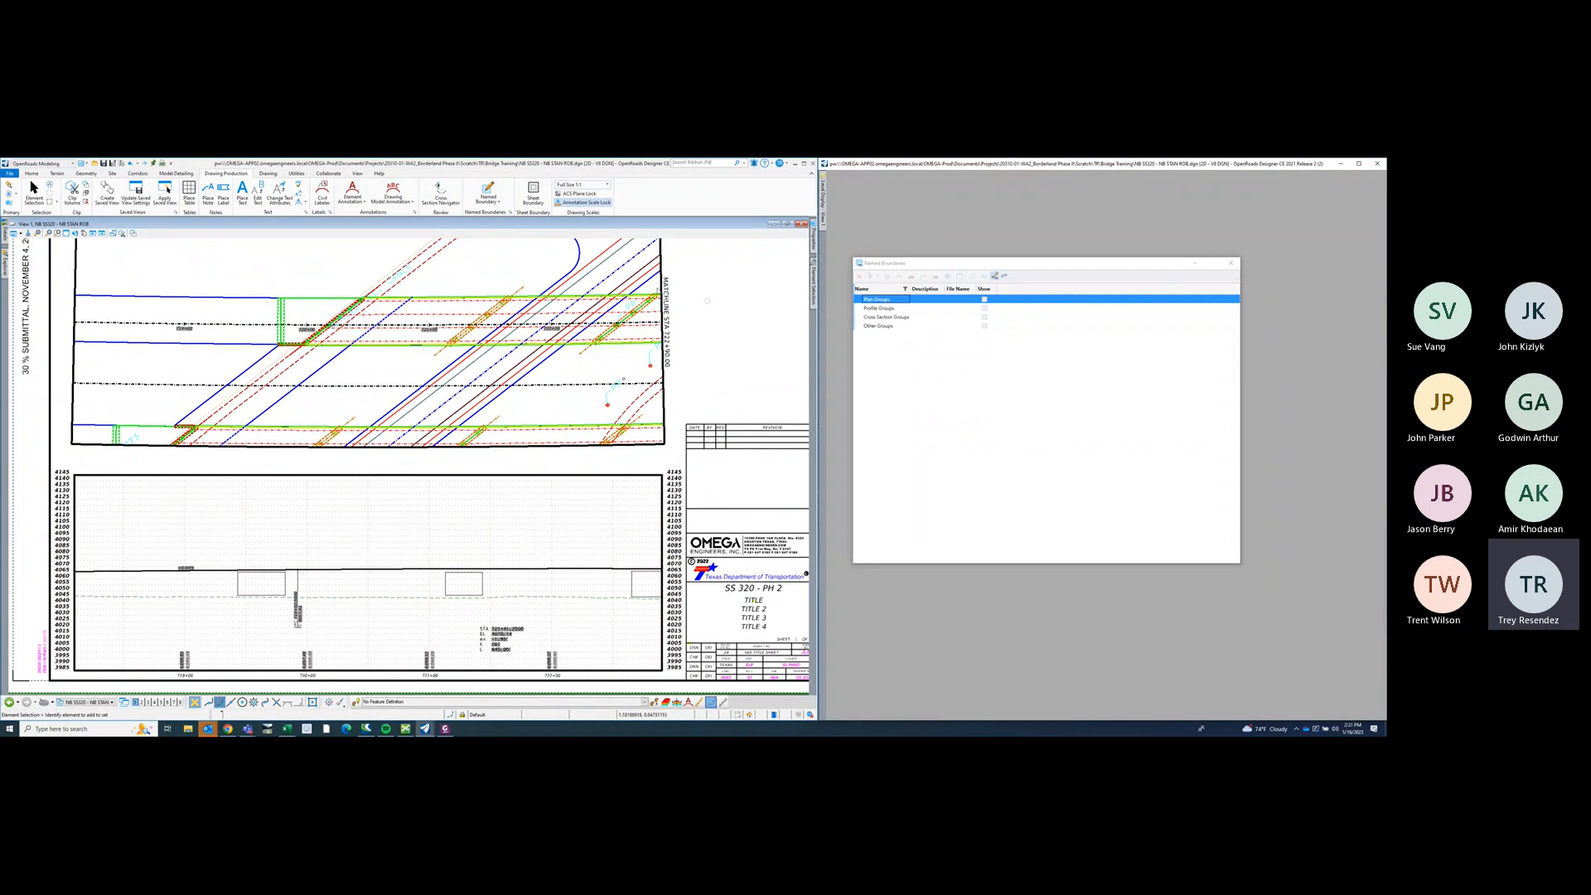
pyautogui.click(15, 175)
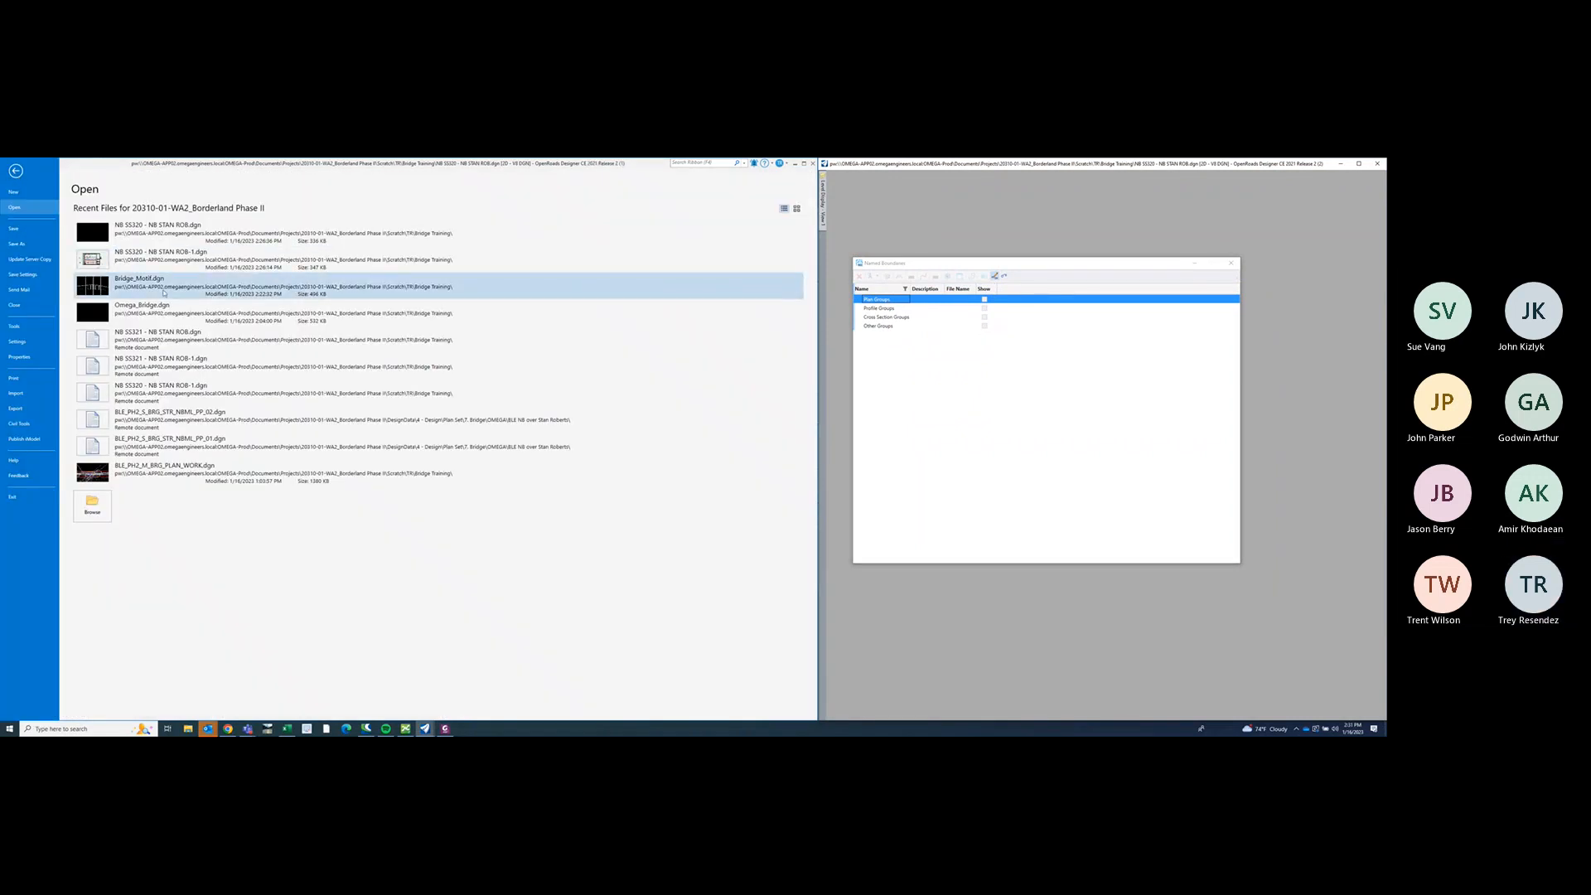
pyautogui.press('Escape')
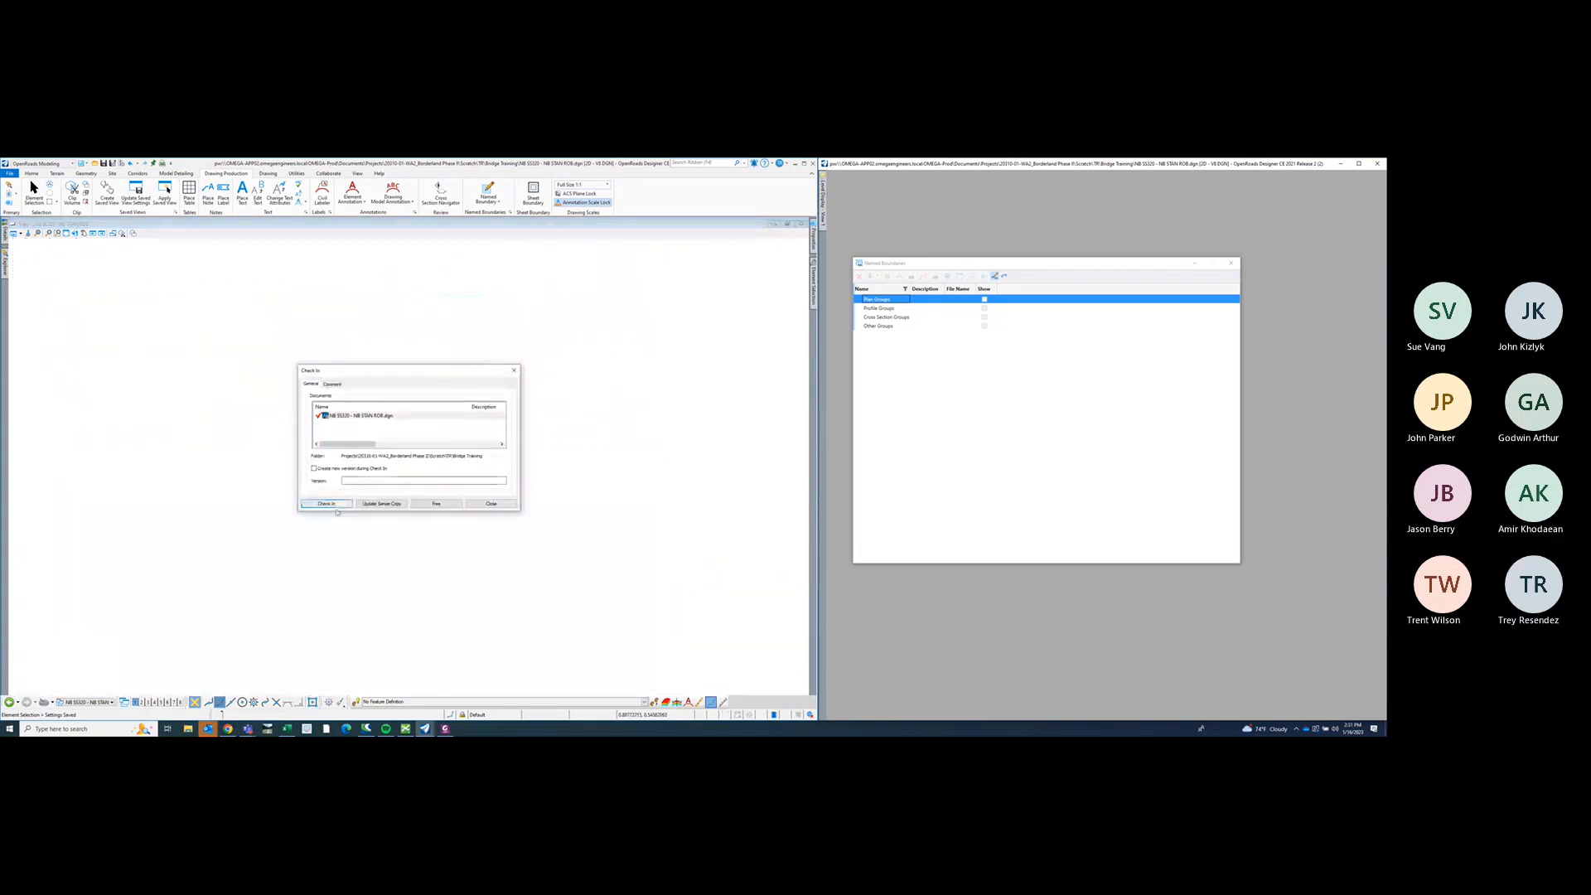
pyautogui.click(330, 504)
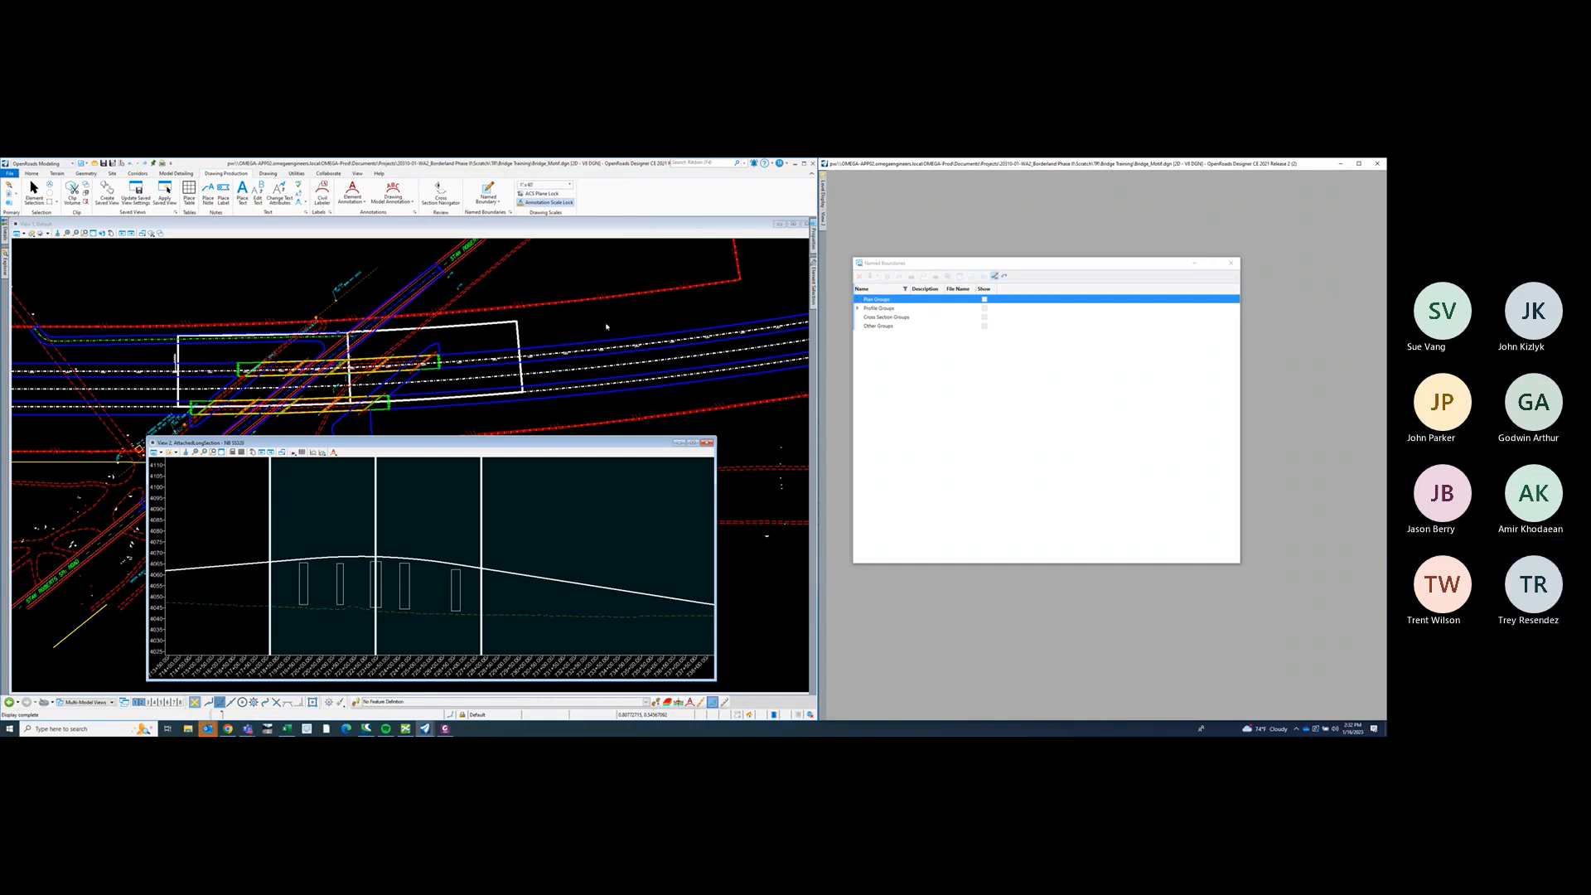
# - Start creating a plan/profile drawing from the NB SS320 group under the plan named boundaries
pyautogui.click(858, 299)
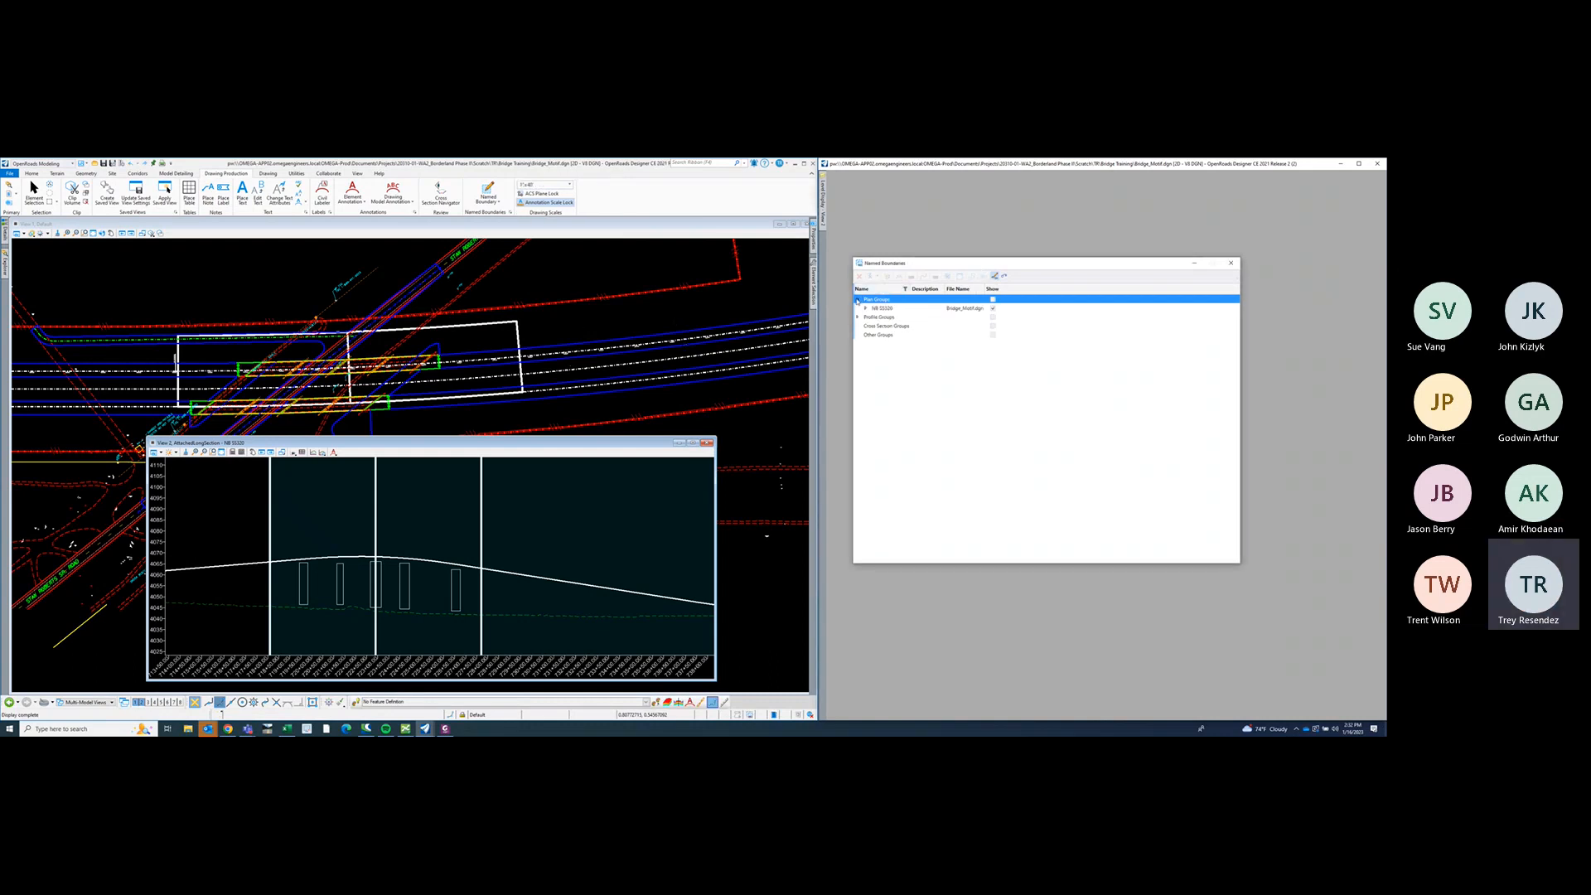
pyautogui.click(865, 308)
pyautogui.click(880, 308)
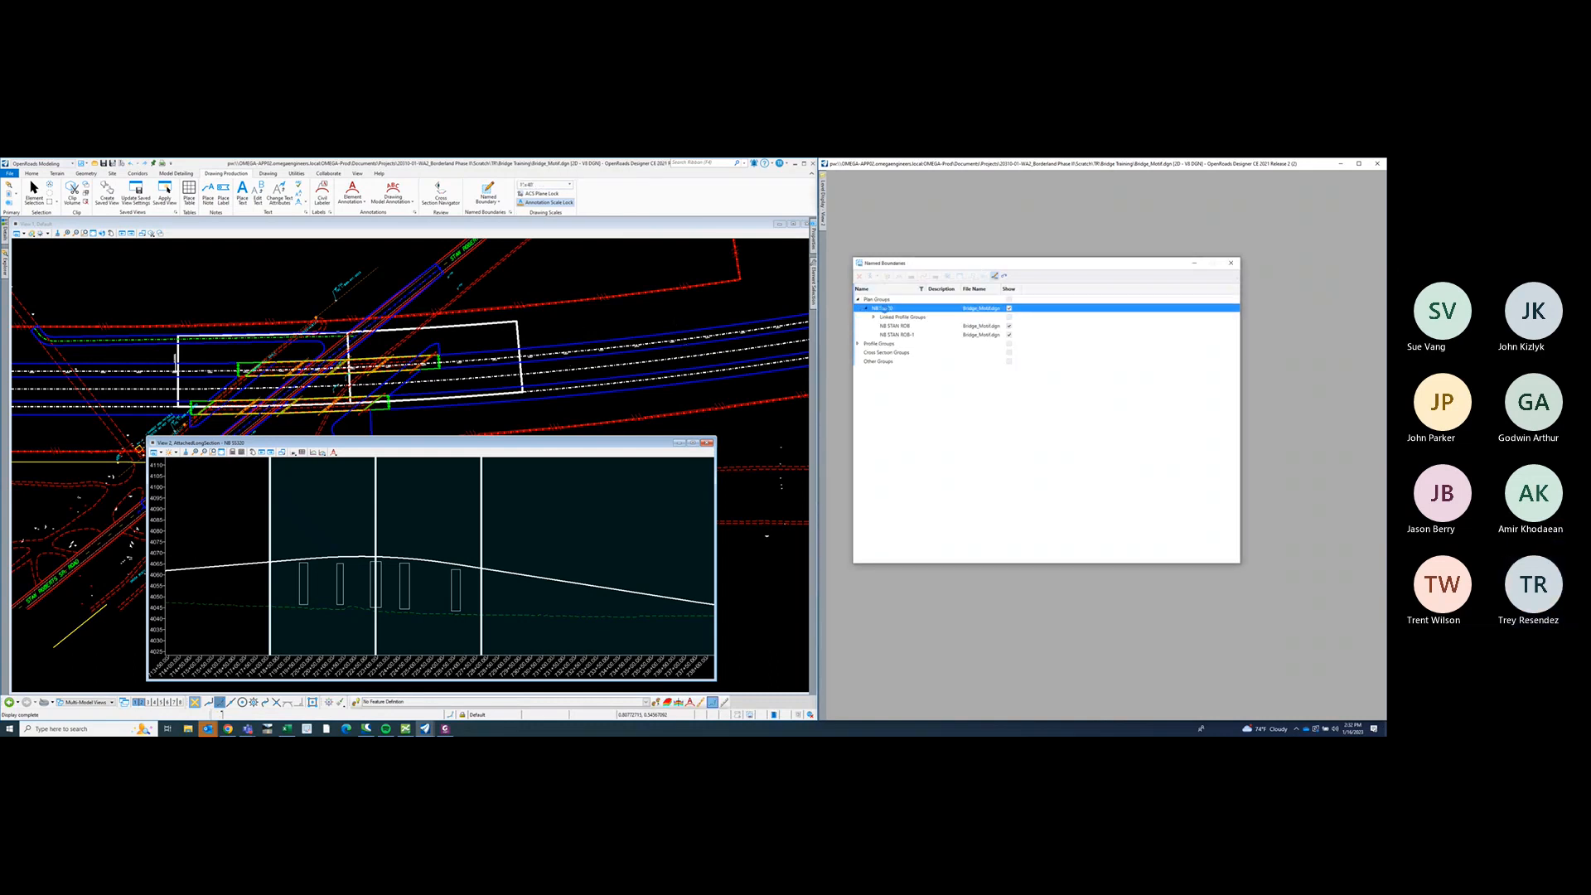
pyautogui.rightClick(884, 309)
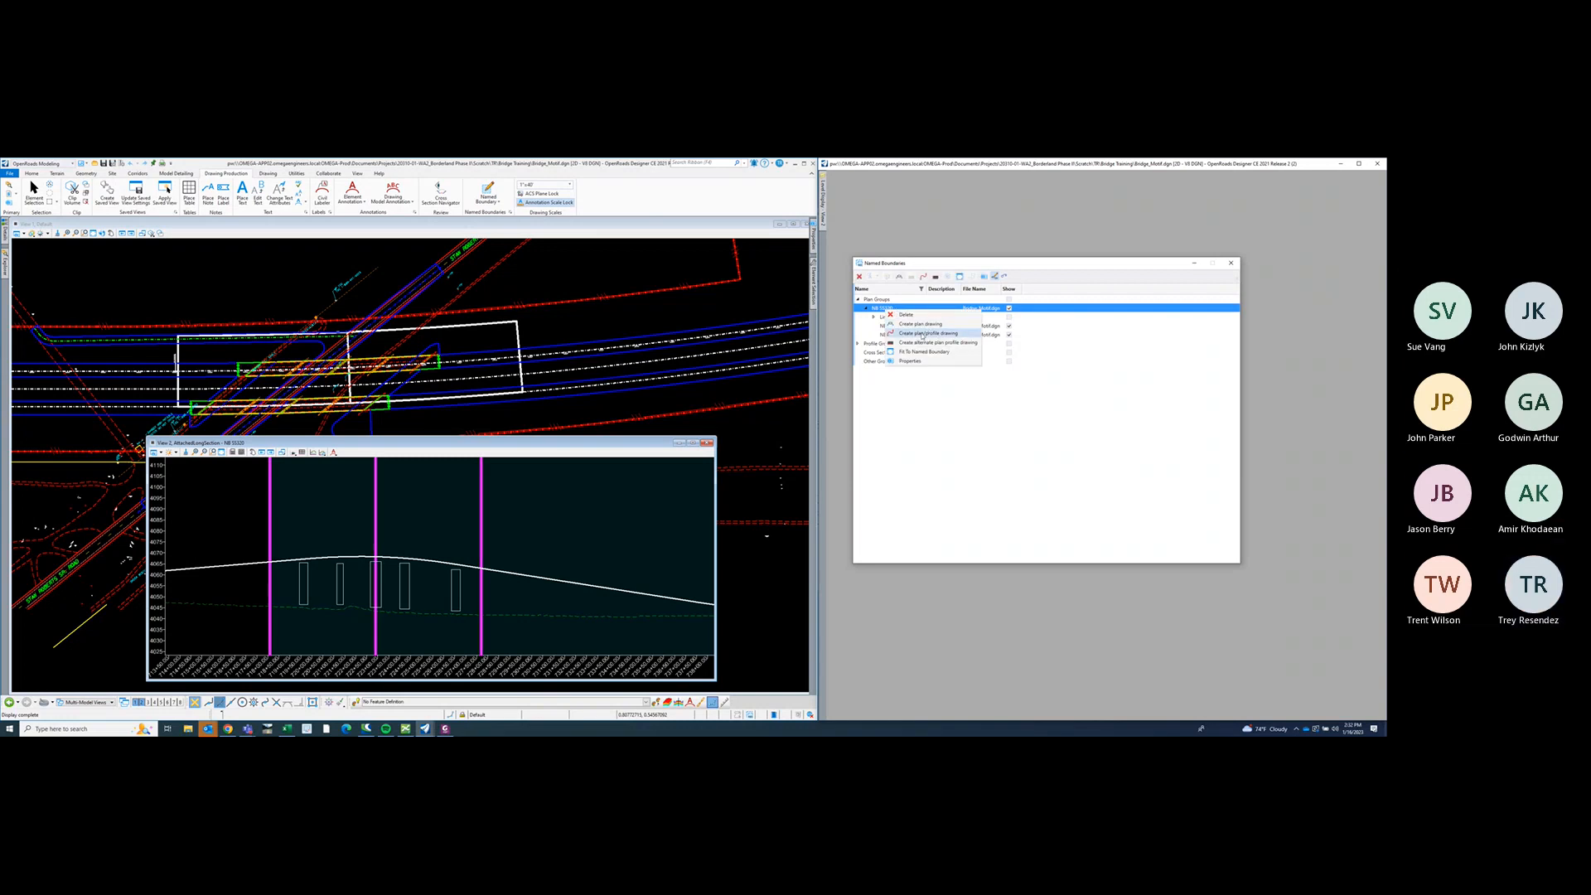
pyautogui.click(929, 333)
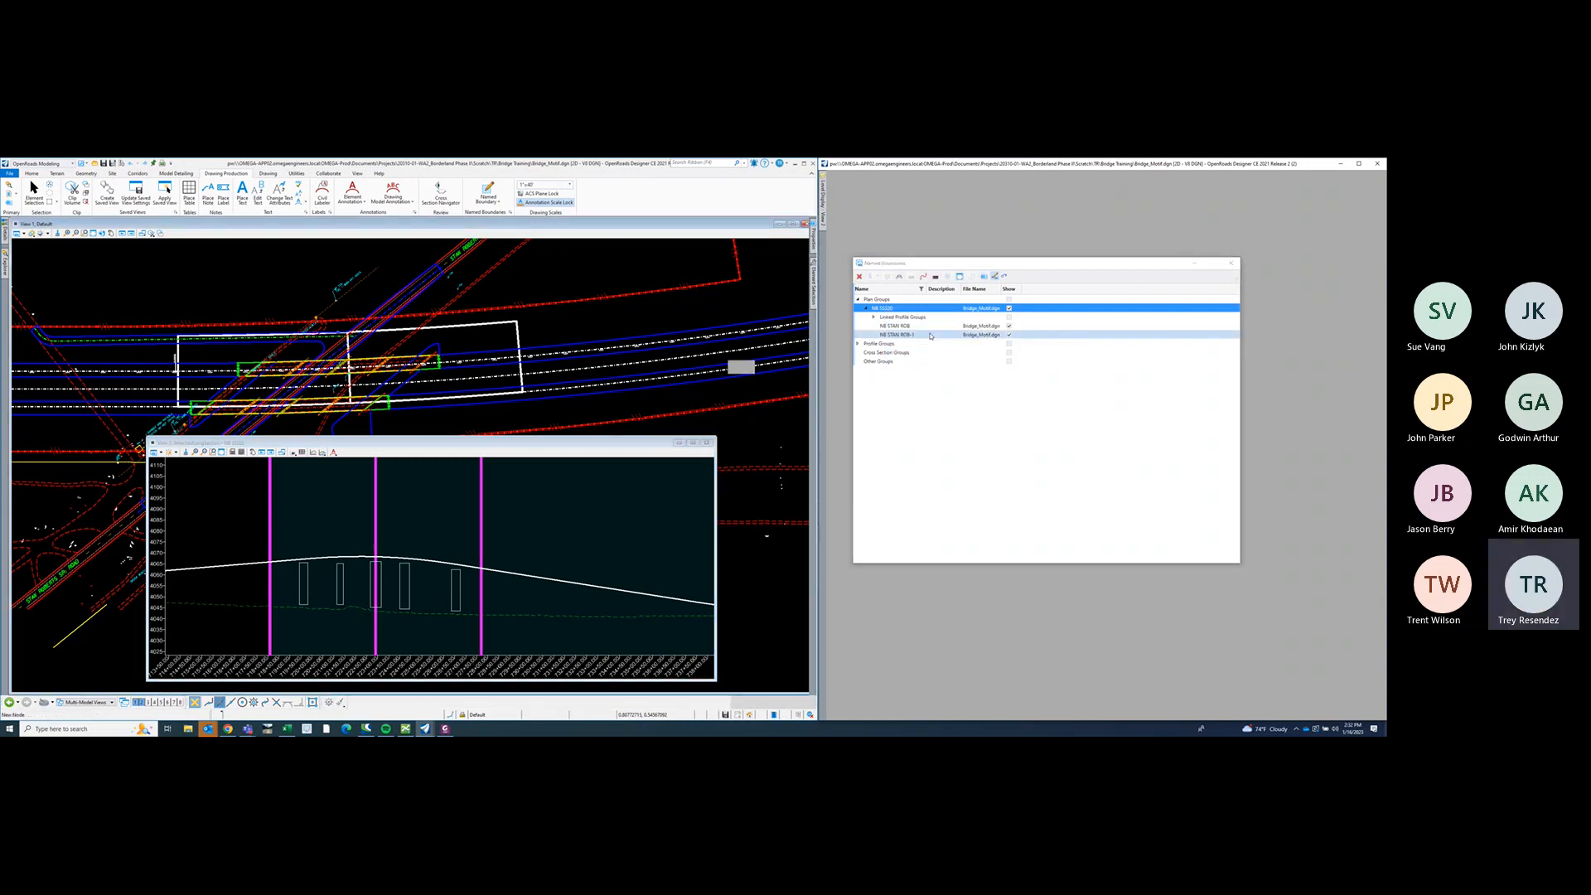
pyautogui.moveTo(988, 347)
pyautogui.mouseDown()
pyautogui.moveTo(987, 332)
pyautogui.moveTo(982, 367)
pyautogui.moveTo(975, 356)
pyautogui.mouseUp()
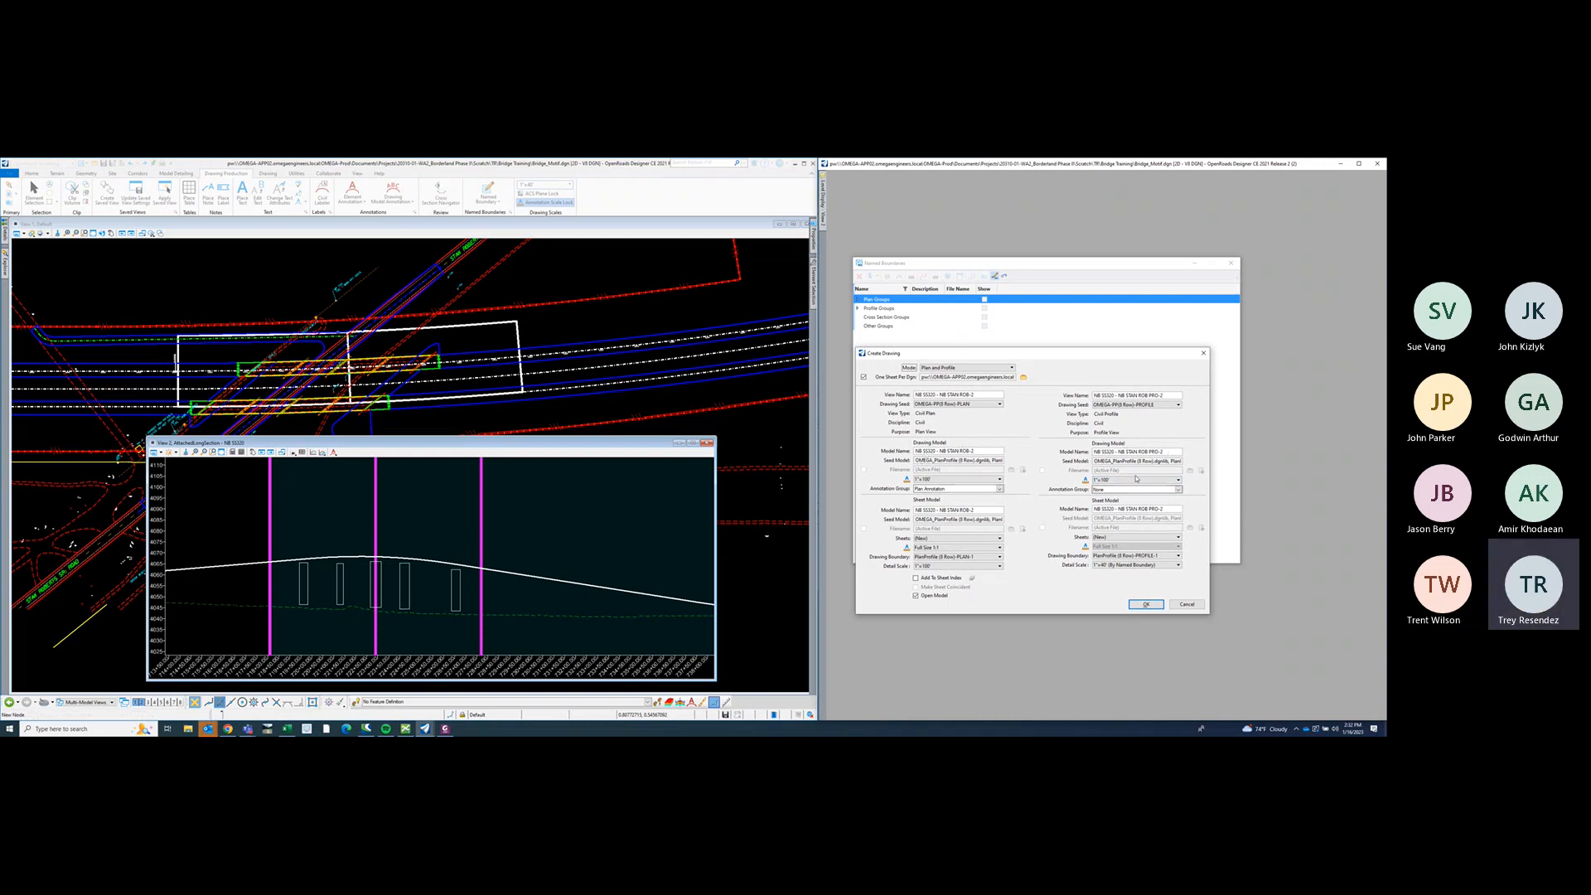
# - Set the plan drawing's annotation group to None and look through the annotation groups offered for the profile drawing
pyautogui.click(959, 489)
pyautogui.click(918, 503)
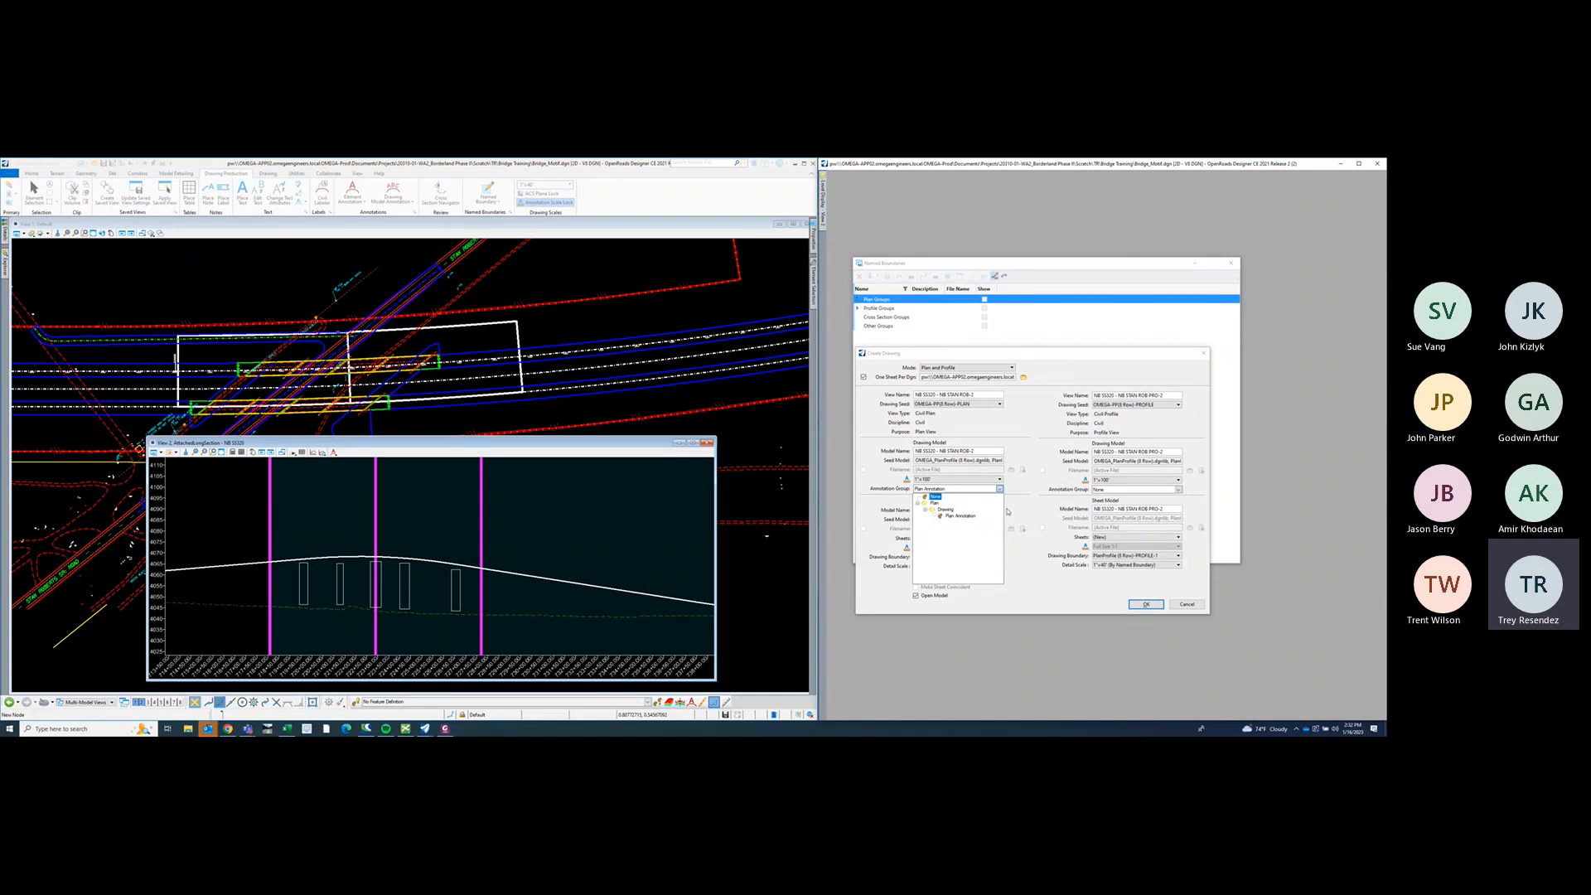
pyautogui.click(935, 496)
pyautogui.click(1178, 489)
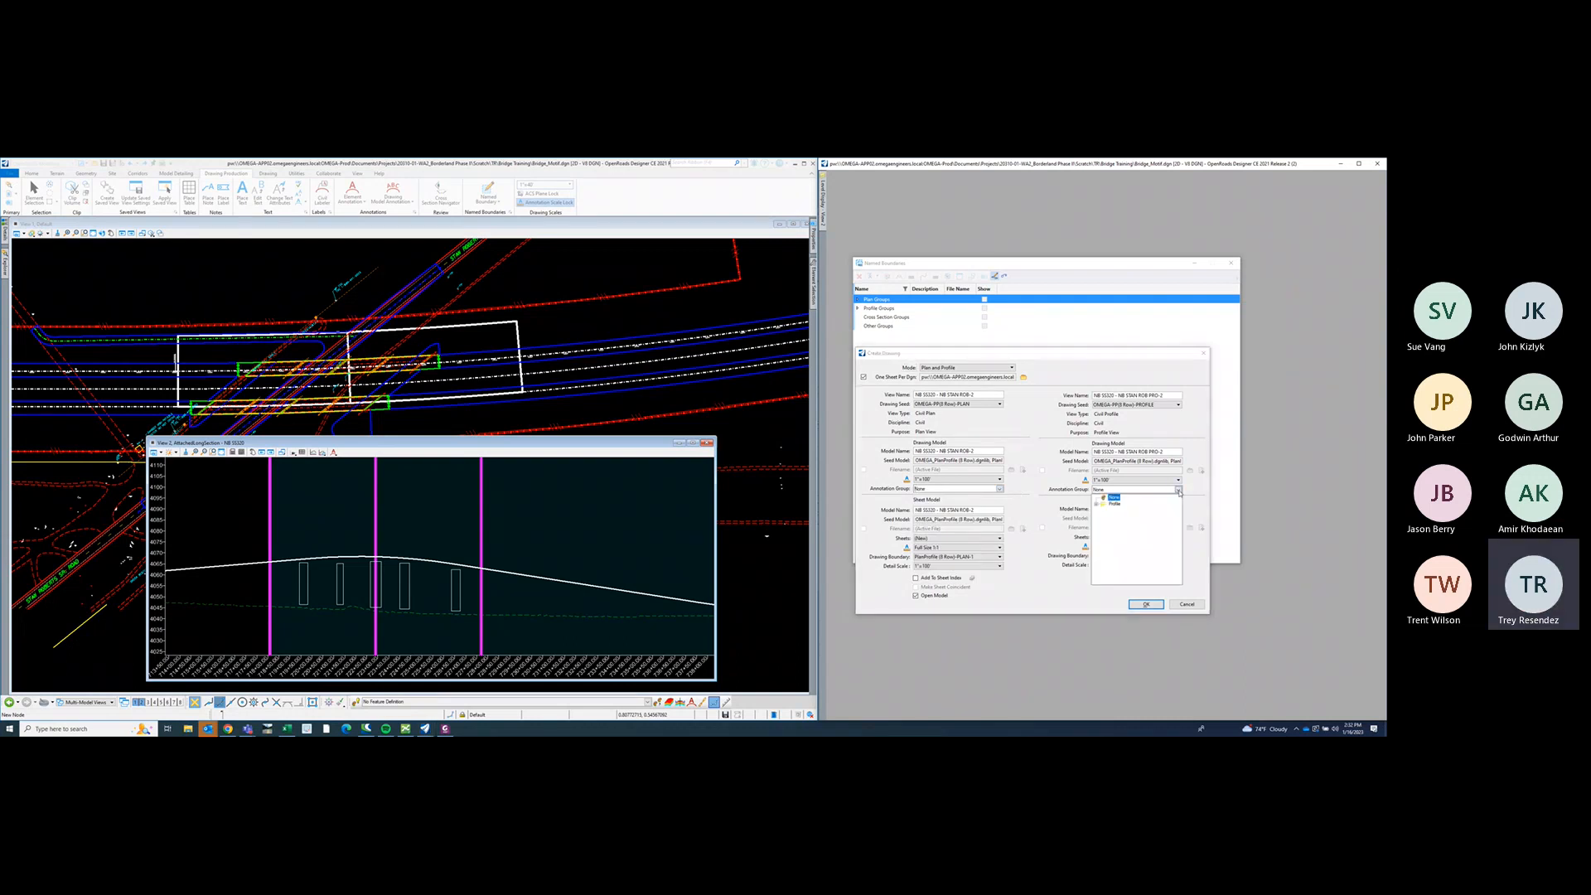
pyautogui.click(1097, 504)
pyautogui.click(1103, 512)
pyautogui.click(767, 664)
# - Review the plan and elevation sheets of the SB and NB SS320 bridge layouts in Foxit PDF Editor, and move the PDF window aside
pyautogui.click(445, 729)
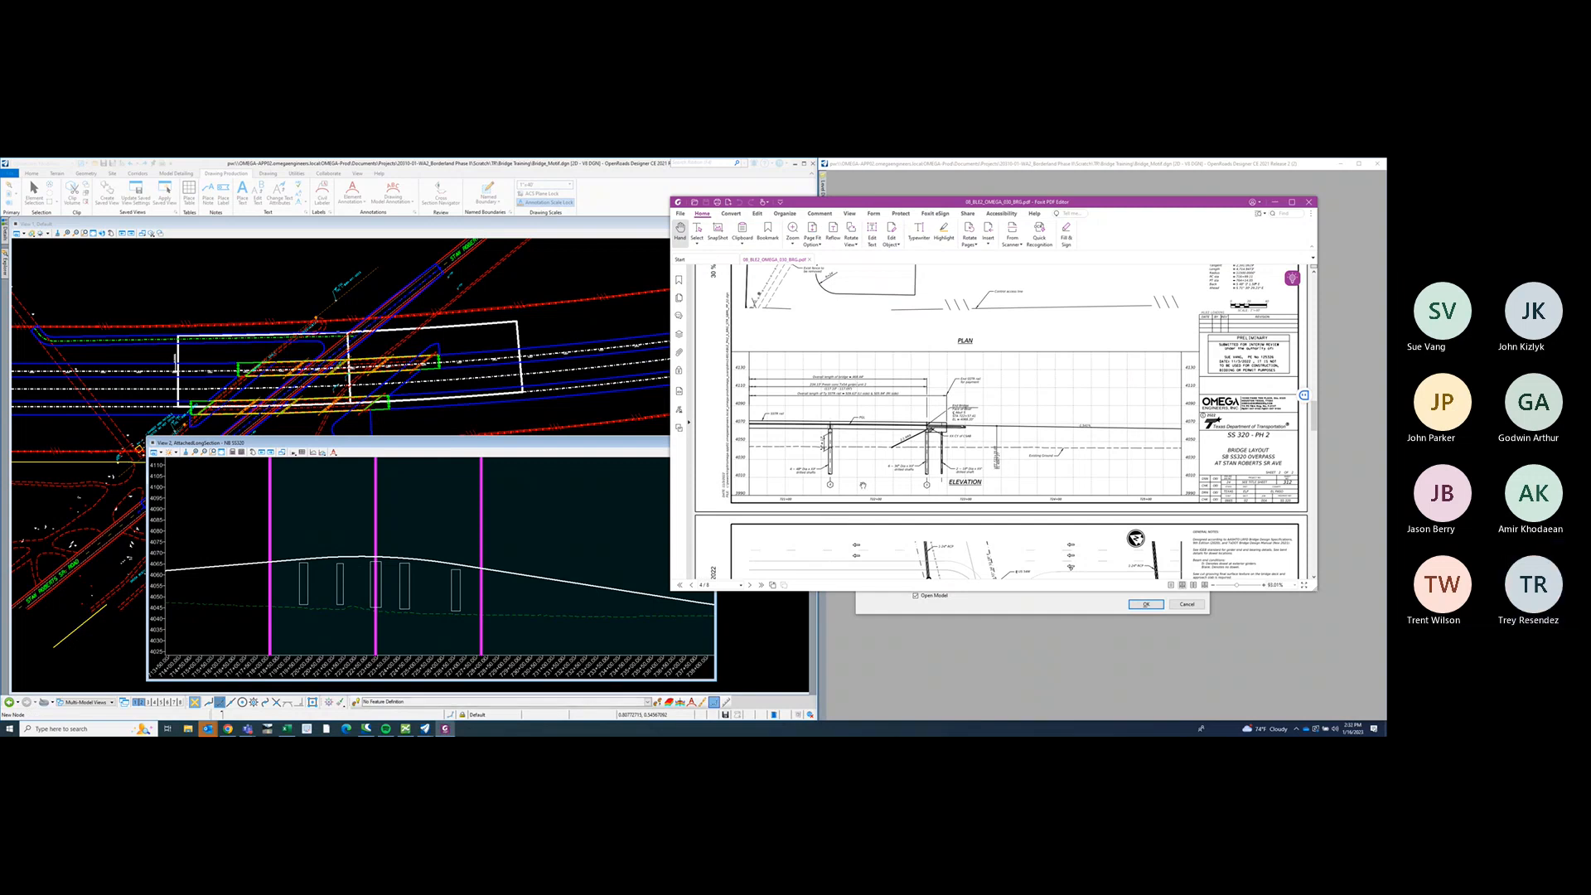
pyautogui.moveTo(1025, 391); pyautogui.dragTo(1037, 438)
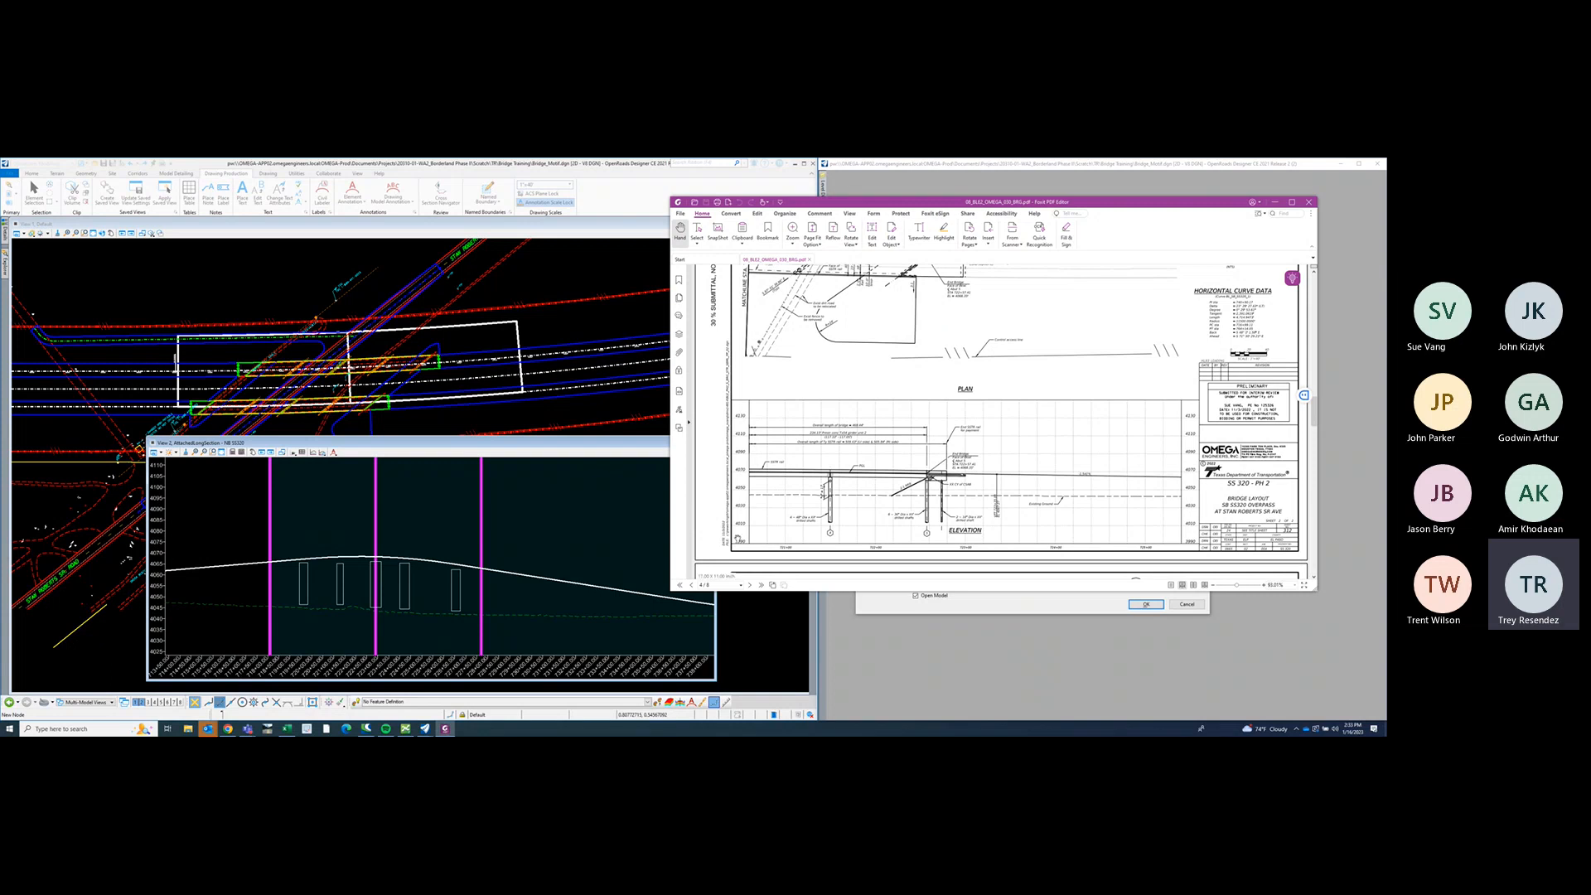
pyautogui.scroll(2, 878, 423)
pyautogui.scroll(8, 879, 424)
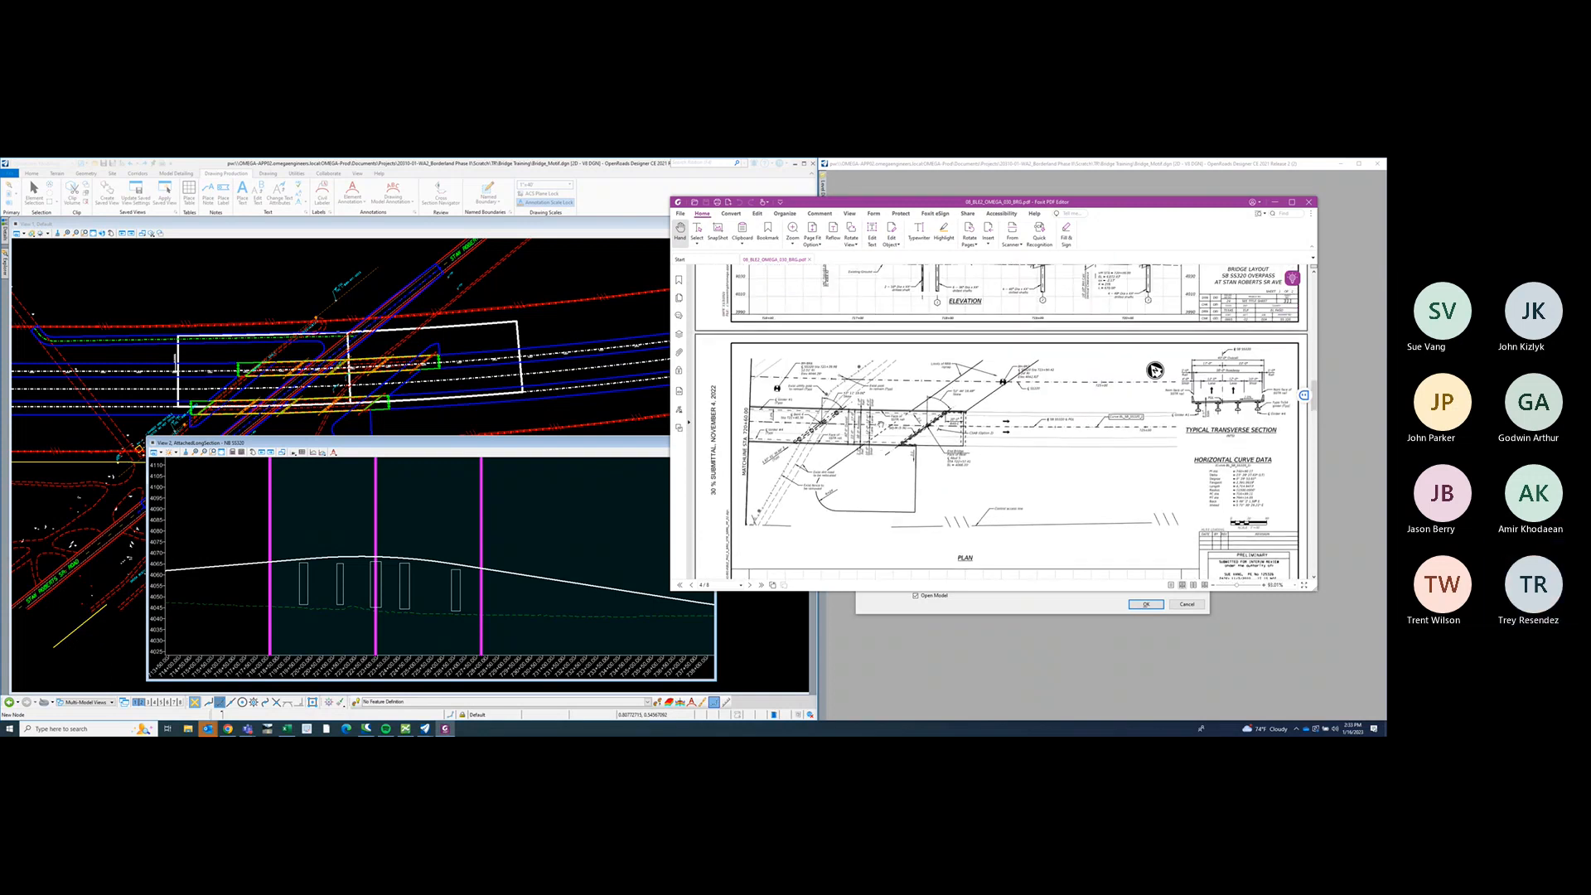
pyautogui.scroll(4, 885, 409)
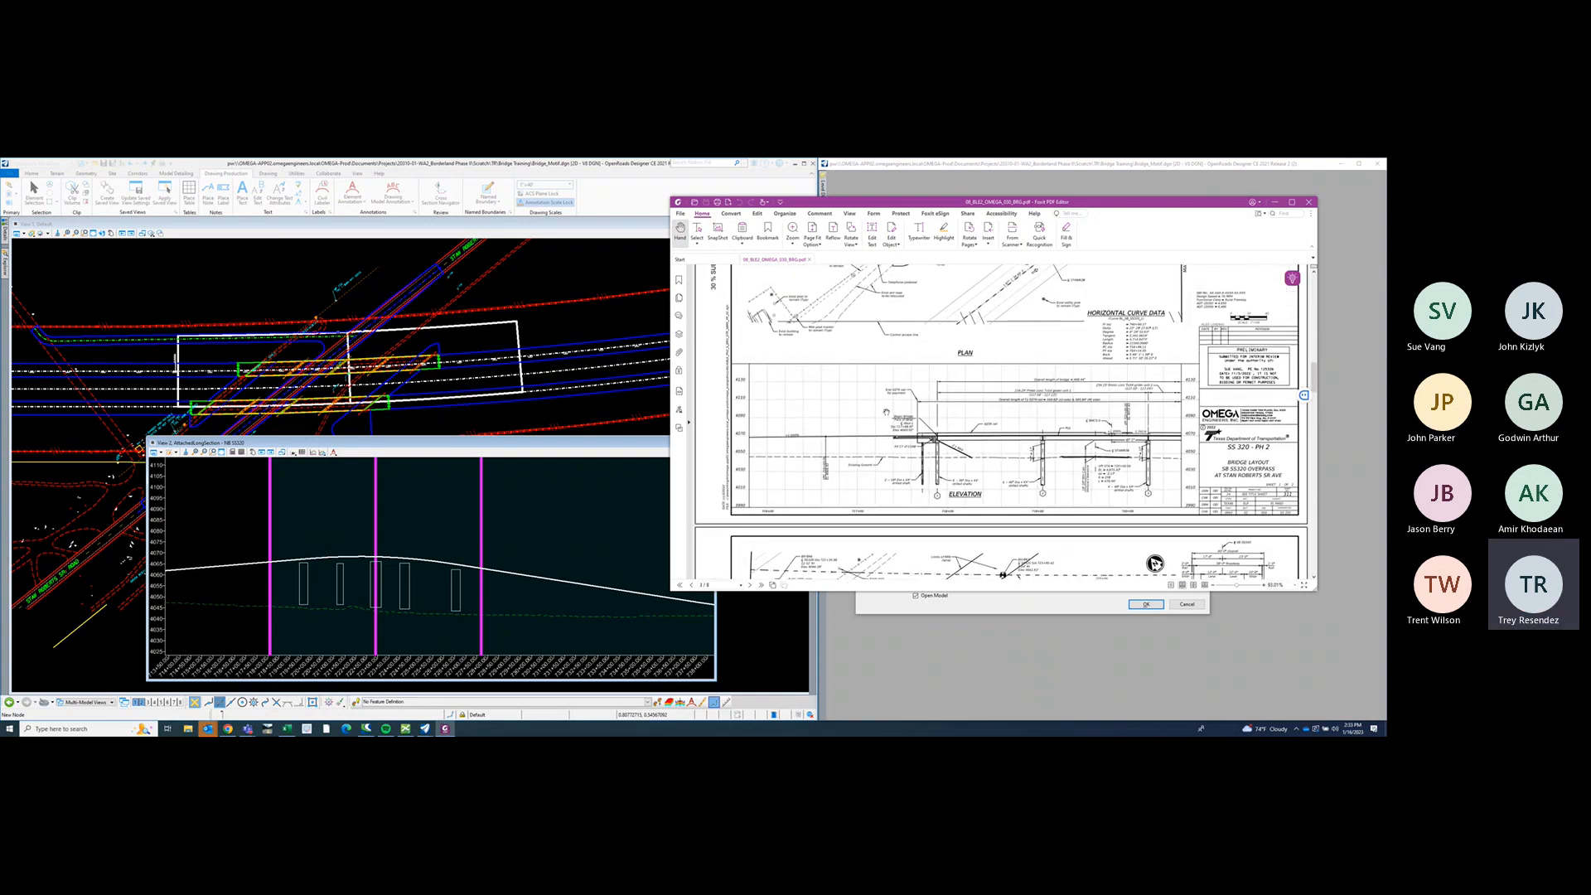
pyautogui.scroll(-8, 886, 412)
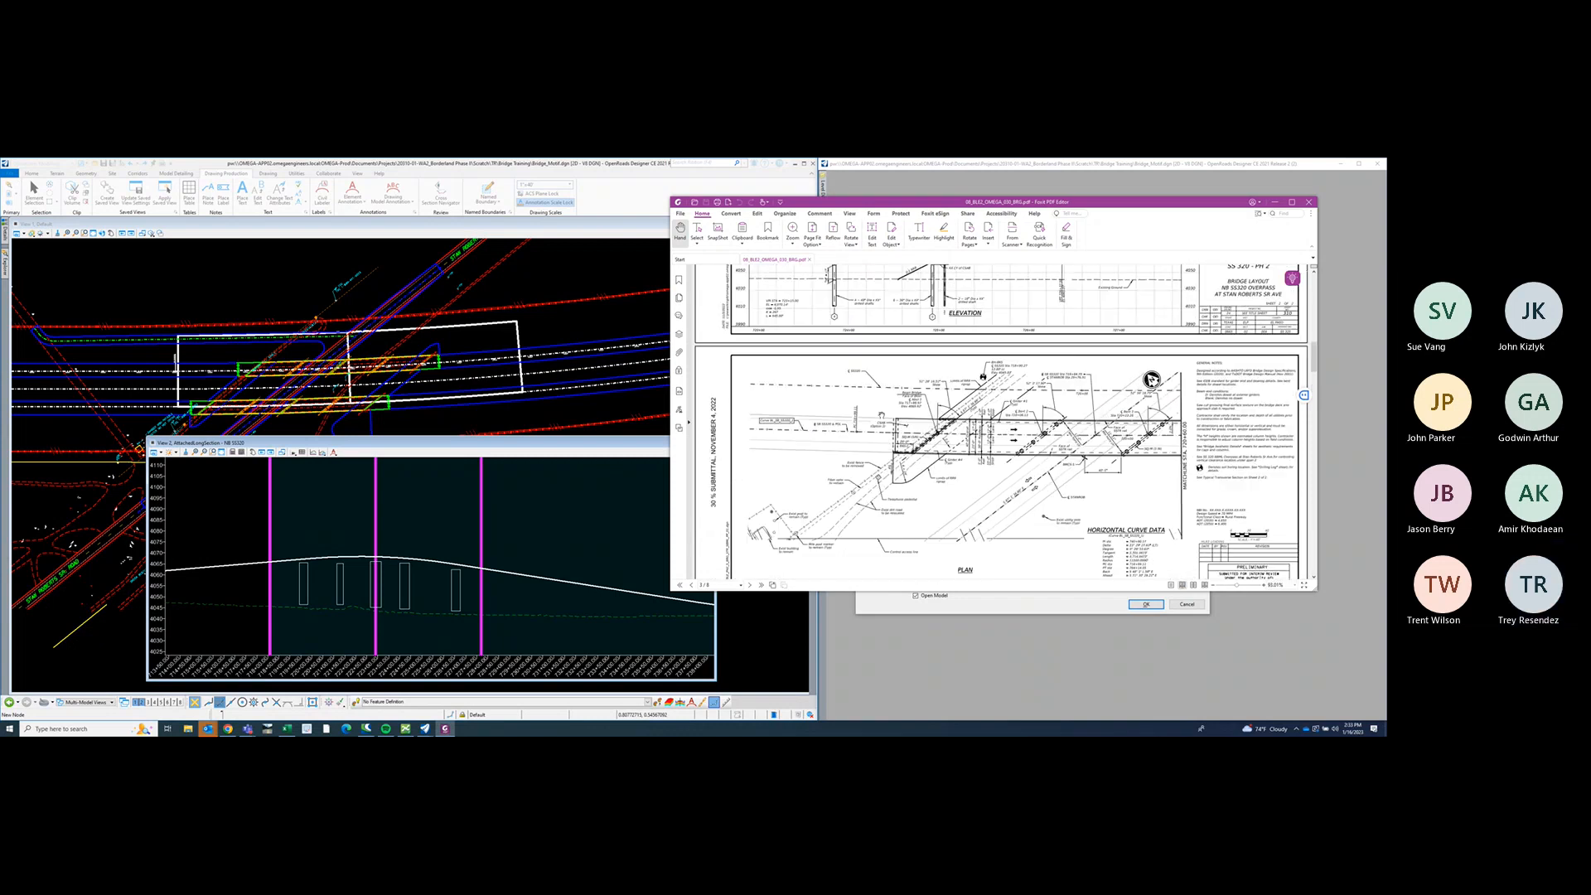
pyautogui.scroll(10, 881, 413)
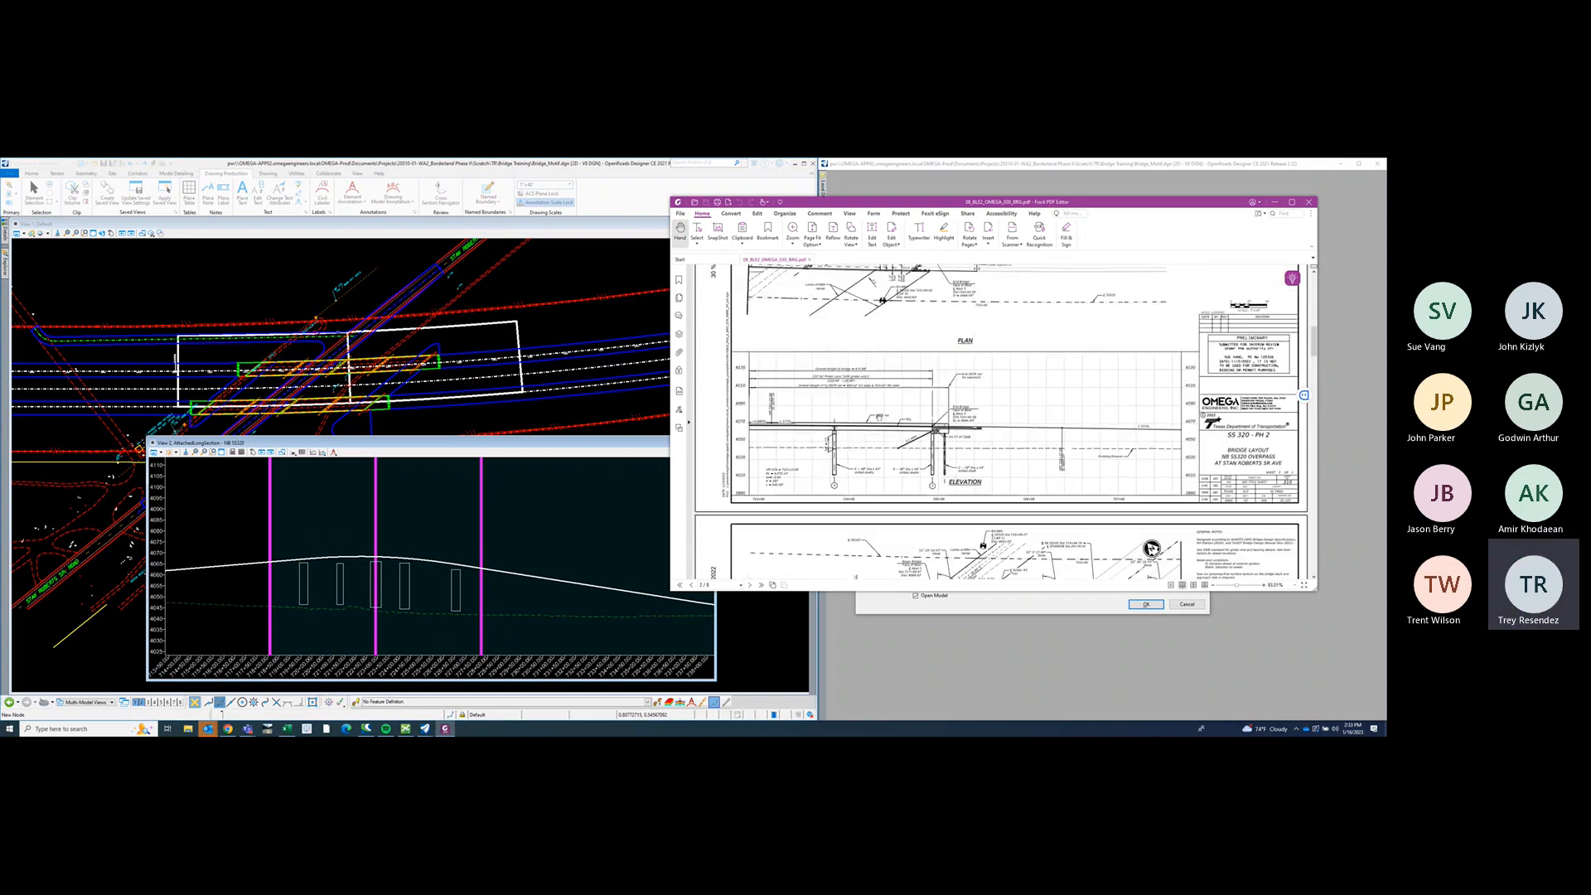
pyautogui.scroll(10, 878, 419)
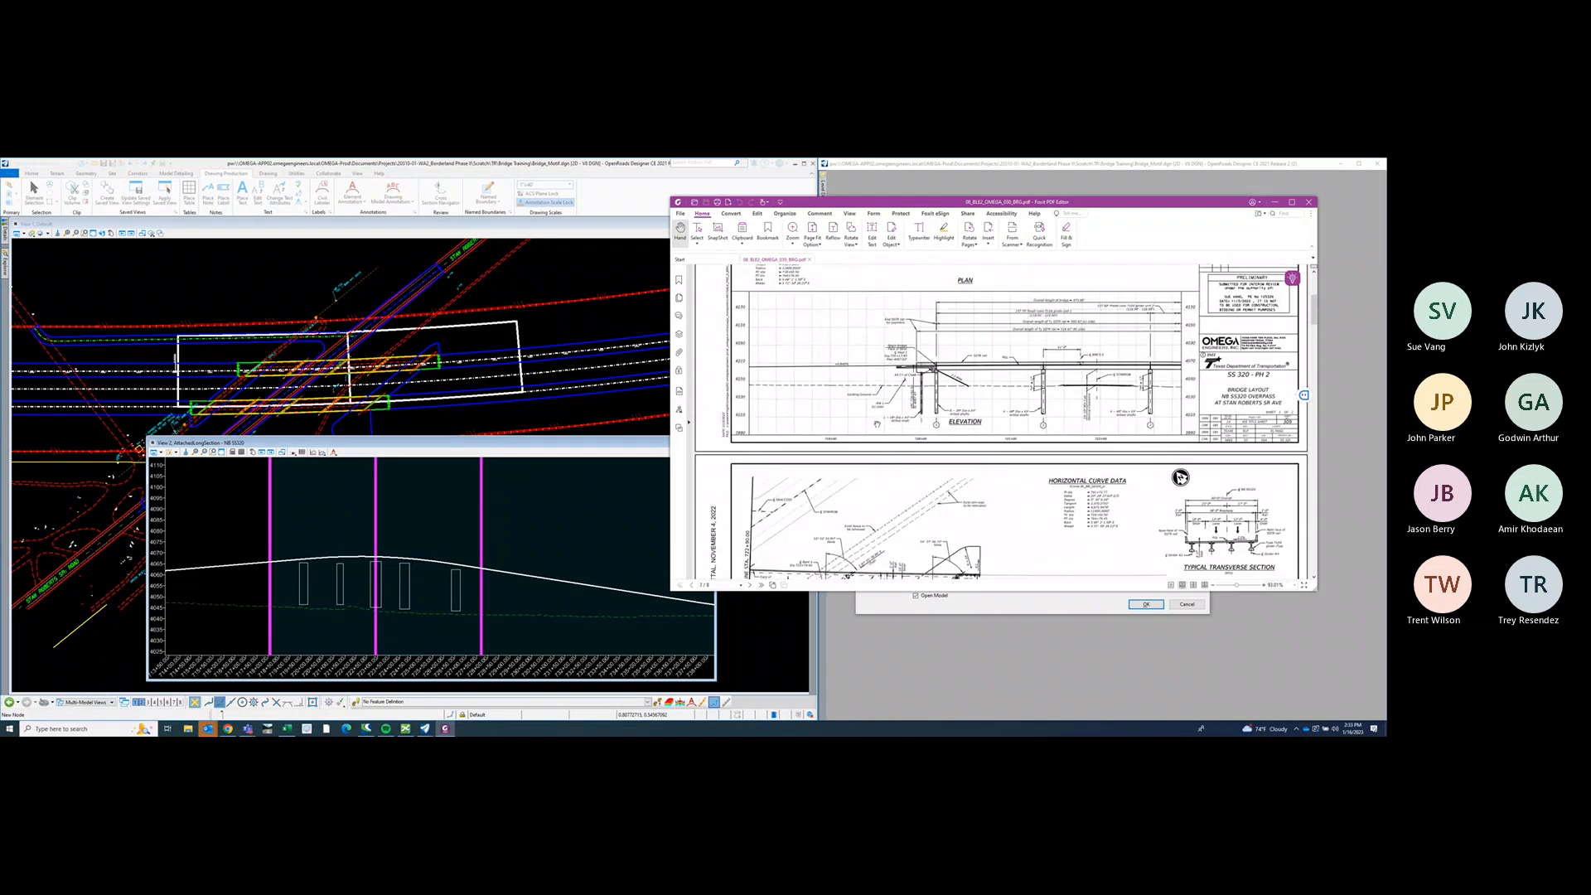
pyautogui.scroll(2, 878, 418)
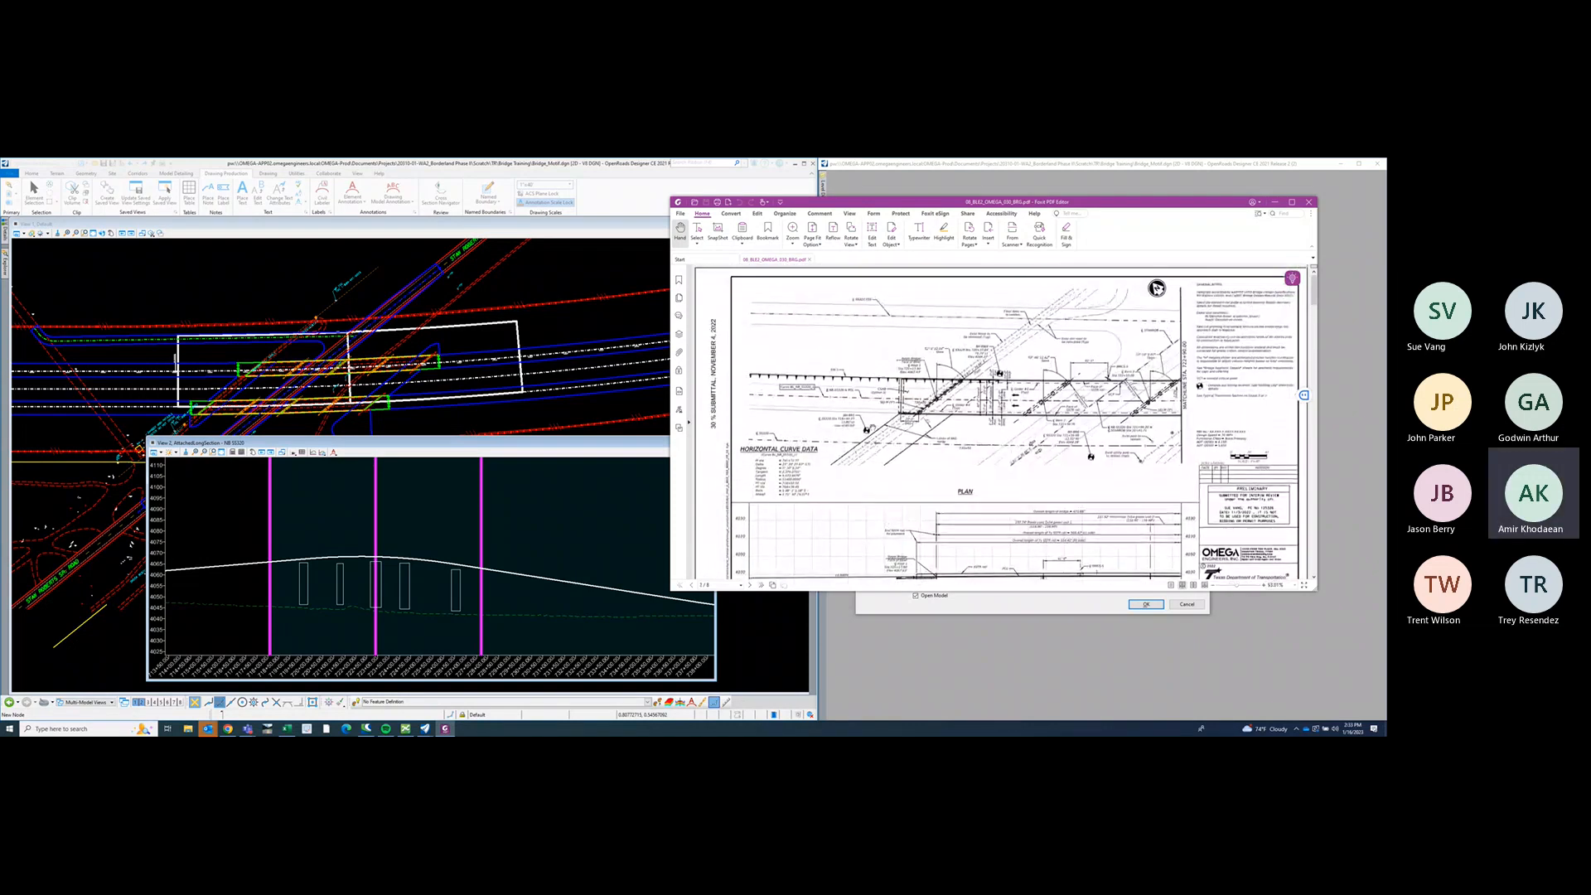
pyautogui.moveTo(1106, 206); pyautogui.dragTo(1590, 210)
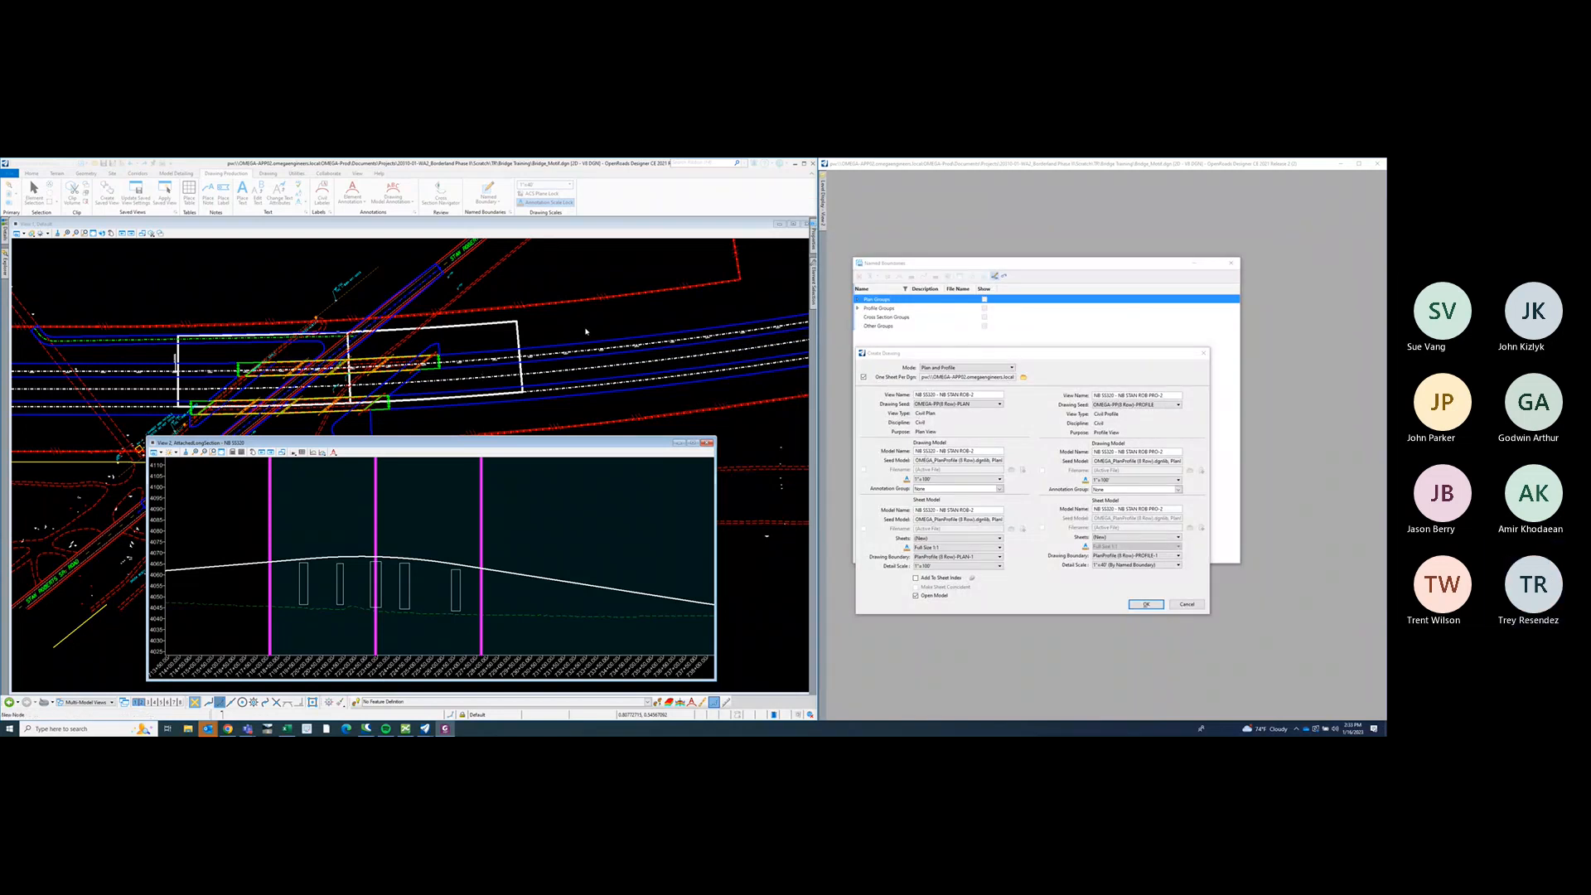
# - Cancel the plan/profile drawing creation in OpenRoads Designer
pyautogui.scroll(-3, 594, 328)
pyautogui.scroll(3, 584, 329)
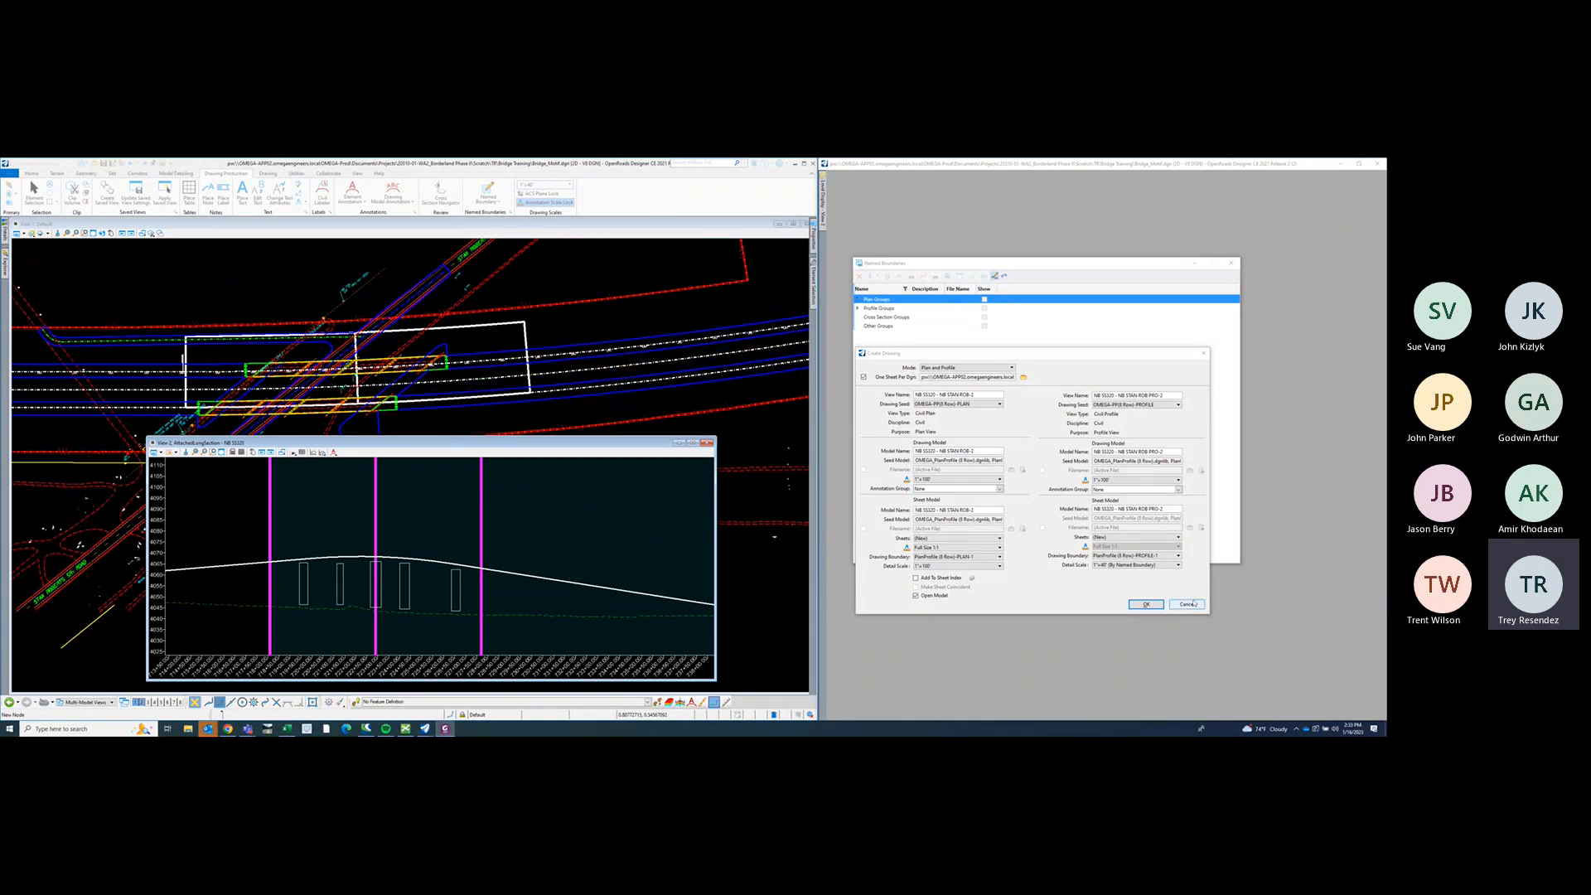
pyautogui.click(1186, 604)
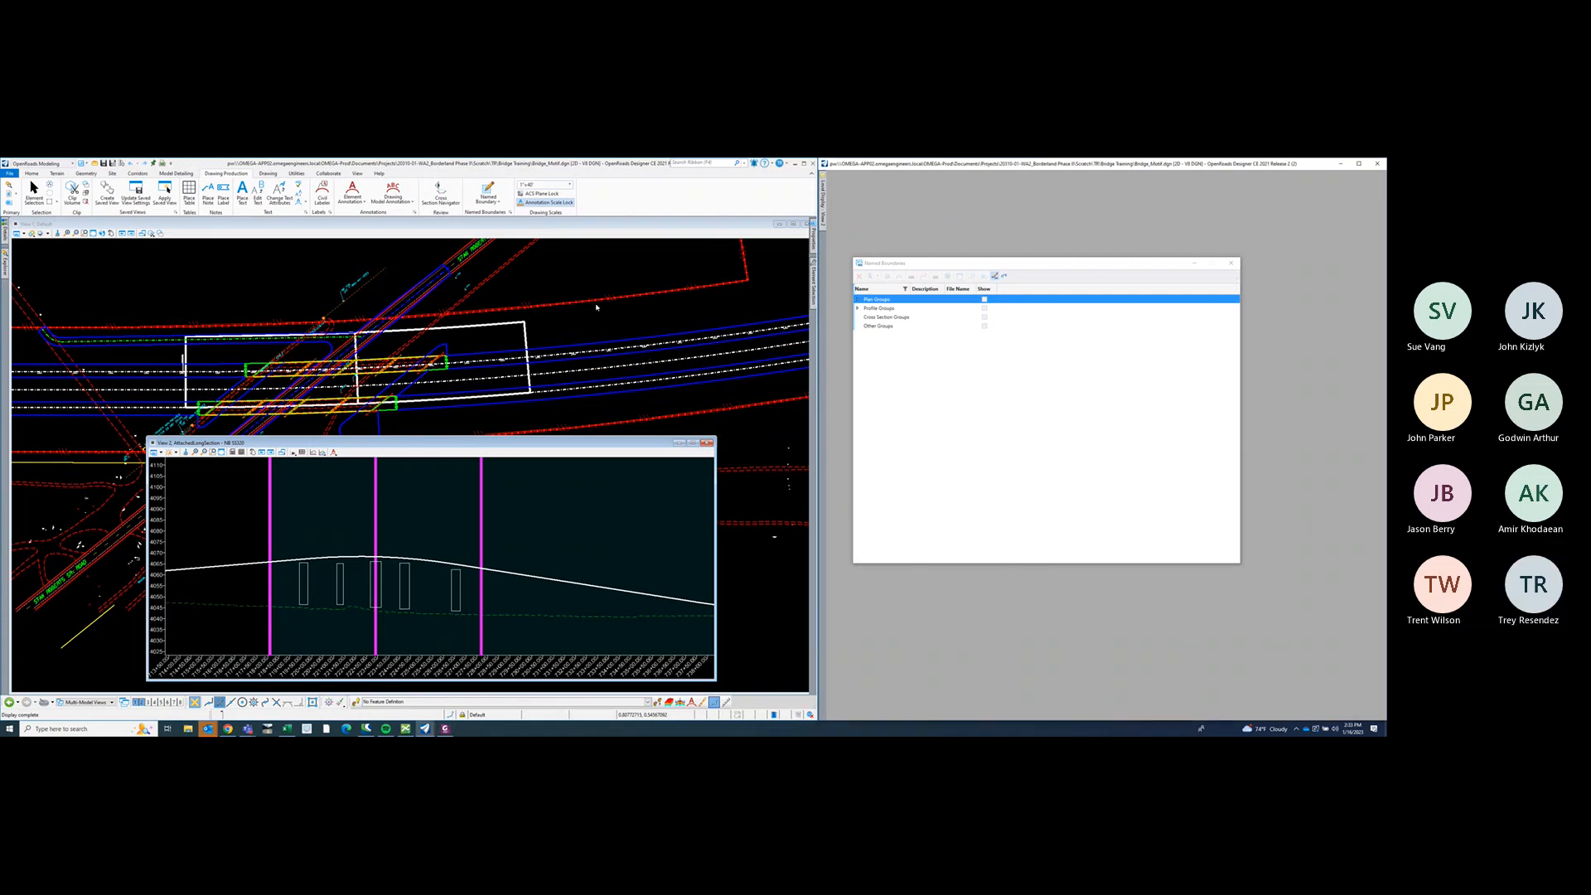
# - Examine the bridge and its named boundaries in the NB SS320 profile view and in the plan view
pyautogui.scroll(-2, 538, 511)
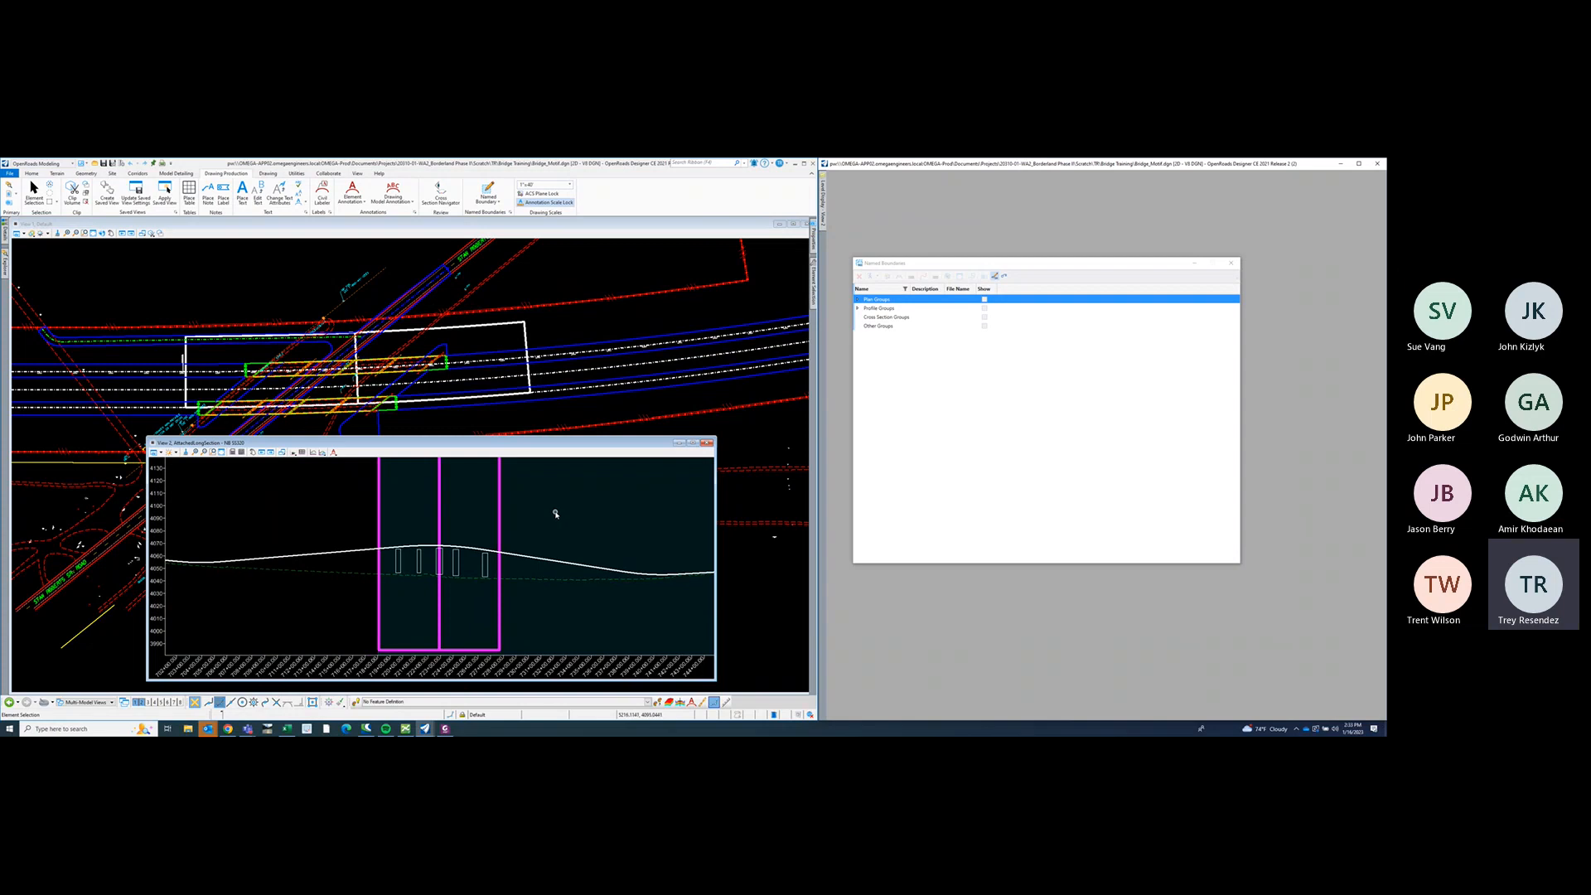
pyautogui.moveTo(567, 493)
pyautogui.mouseDown(button='middle')
pyautogui.moveTo(558, 517)
pyautogui.moveTo(557, 498)
pyautogui.mouseUp(button='middle')
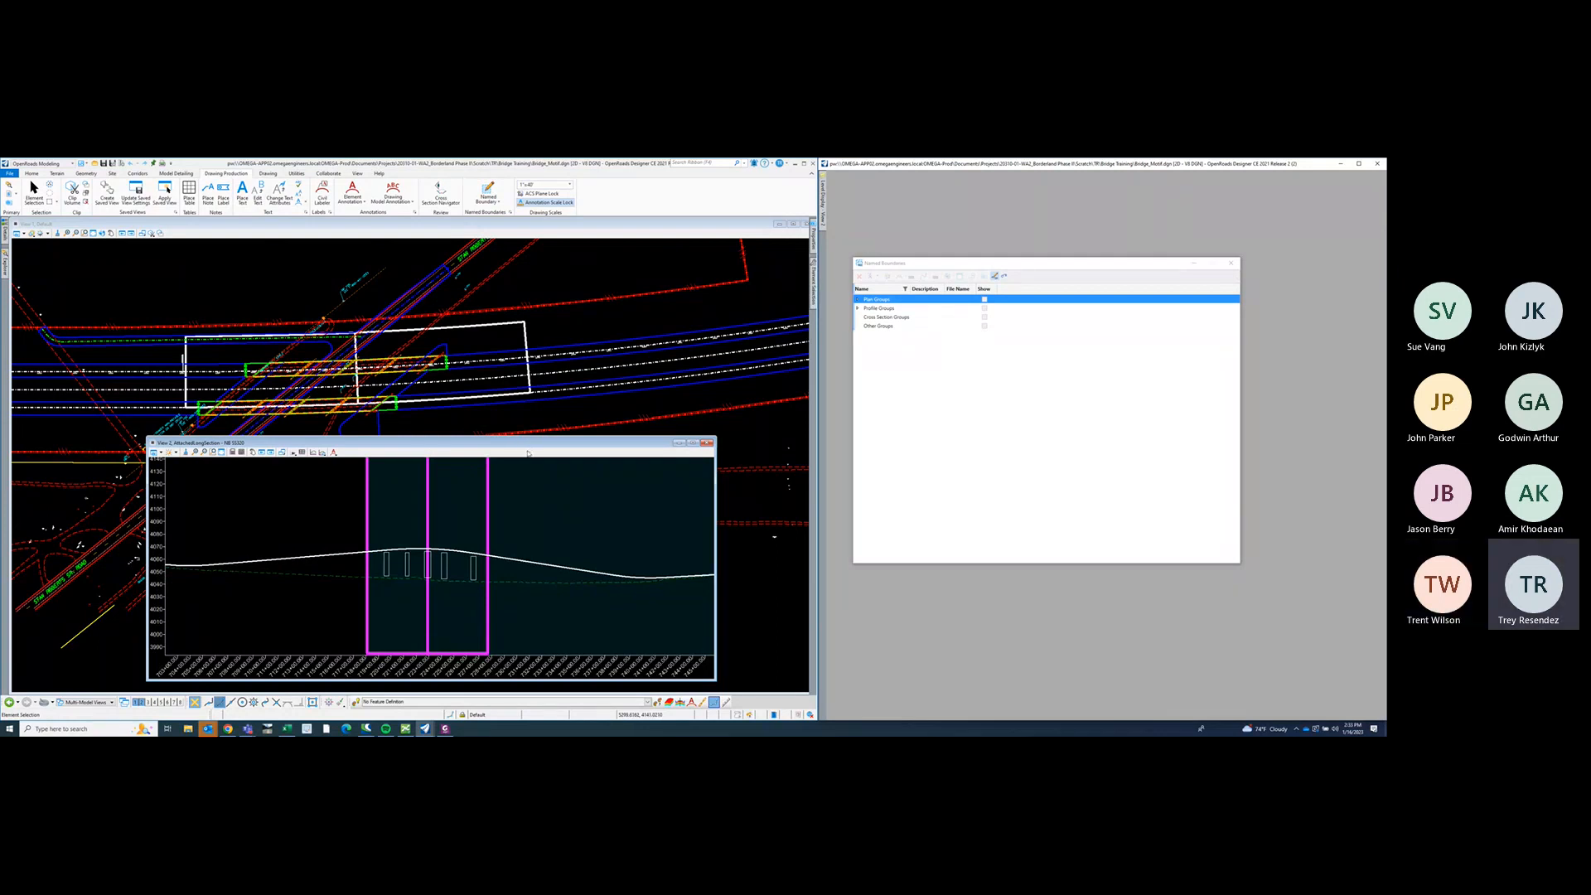
pyautogui.scroll(3, 447, 512)
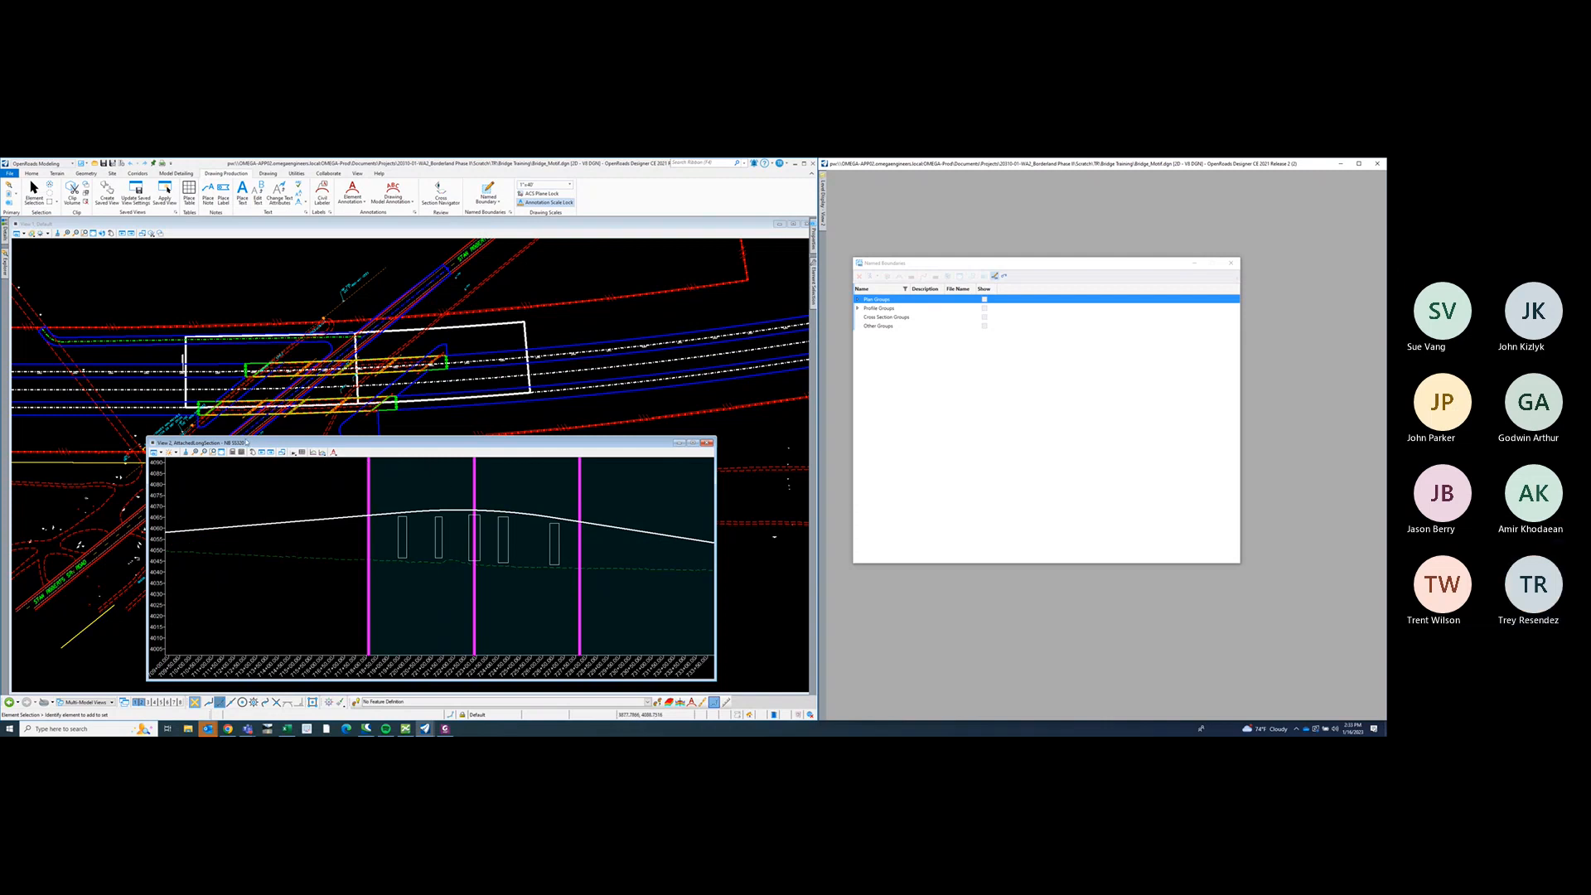
pyautogui.moveTo(247, 438)
pyautogui.mouseDown()
pyautogui.moveTo(251, 408)
pyautogui.moveTo(249, 428)
pyautogui.mouseUp()
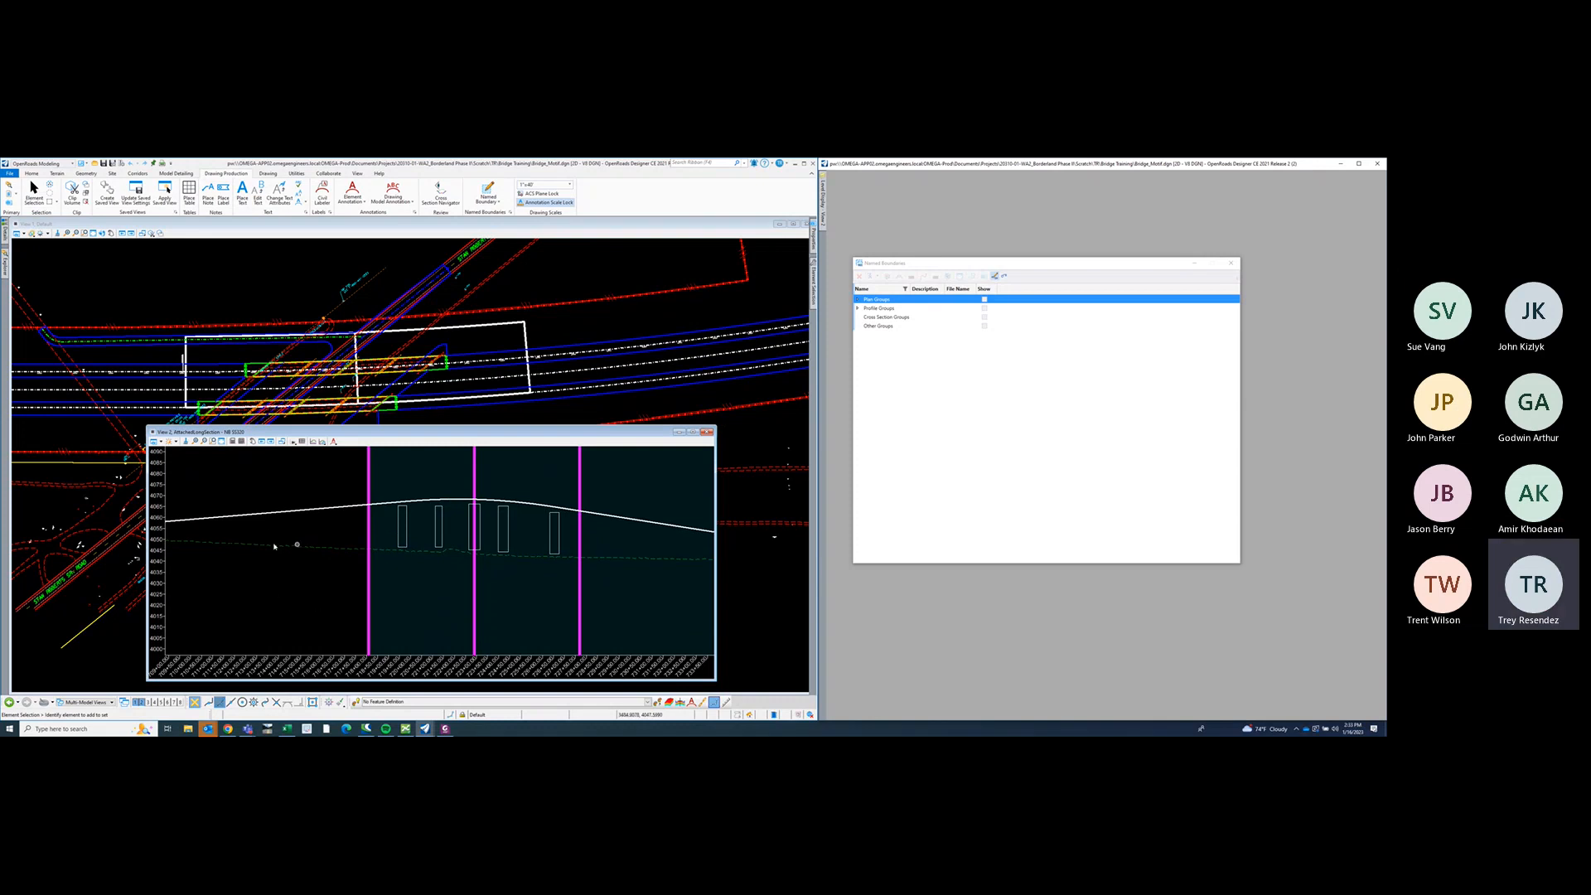
pyautogui.scroll(3, 489, 366)
pyautogui.scroll(-3, 522, 366)
pyautogui.scroll(3, 515, 360)
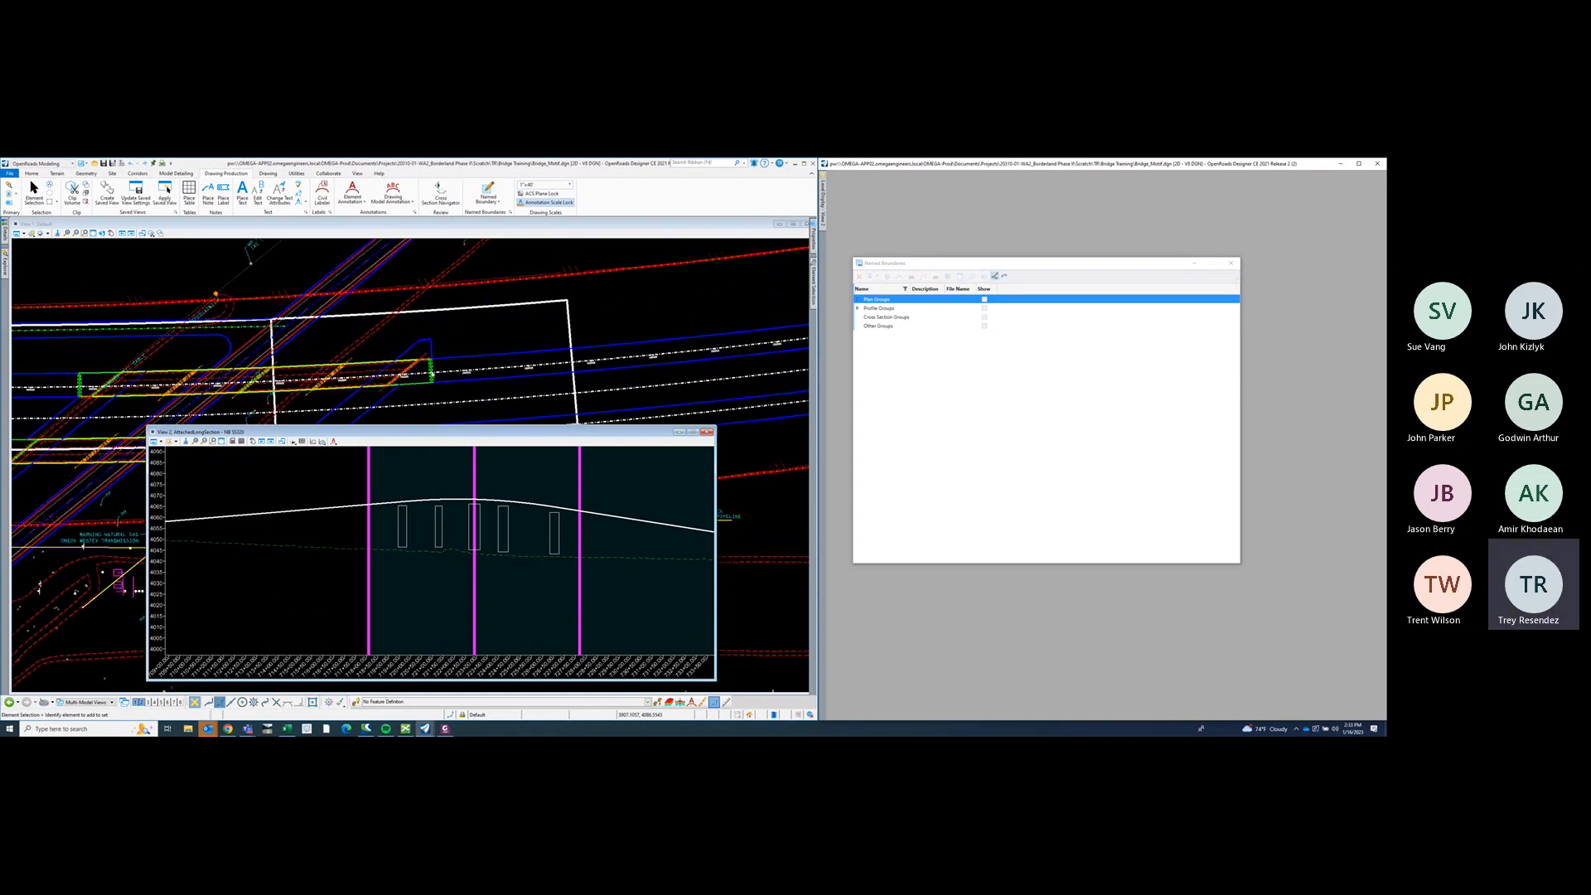
pyautogui.scroll(-3, 430, 374)
pyautogui.moveTo(540, 365); pyautogui.dragTo(533, 363, button='middle')
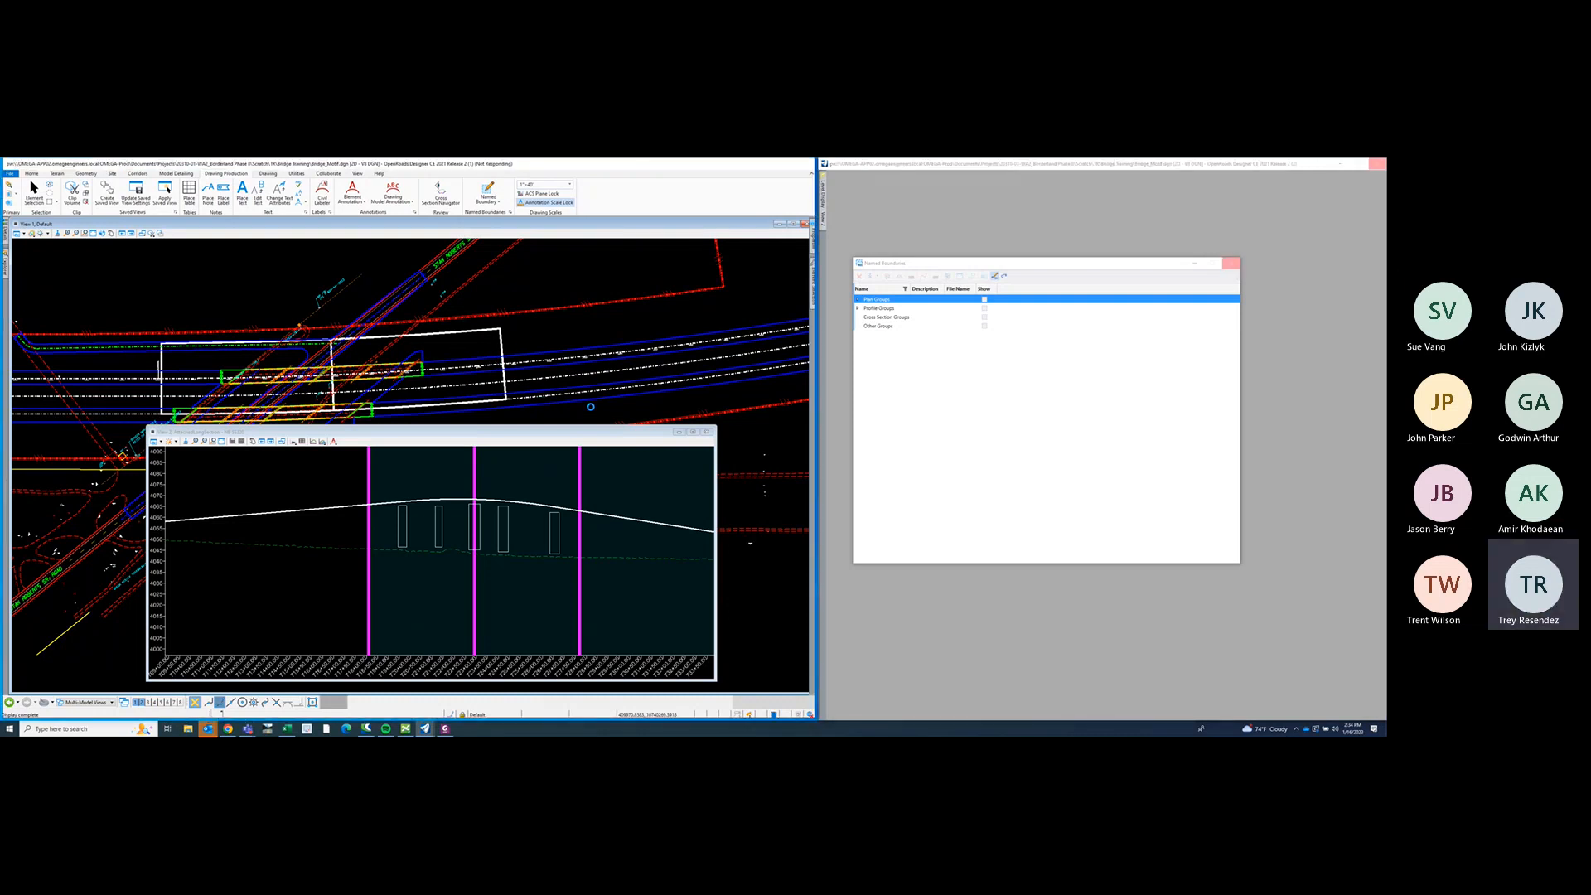
pyautogui.moveTo(574, 375); pyautogui.dragTo(565, 372, button='middle')
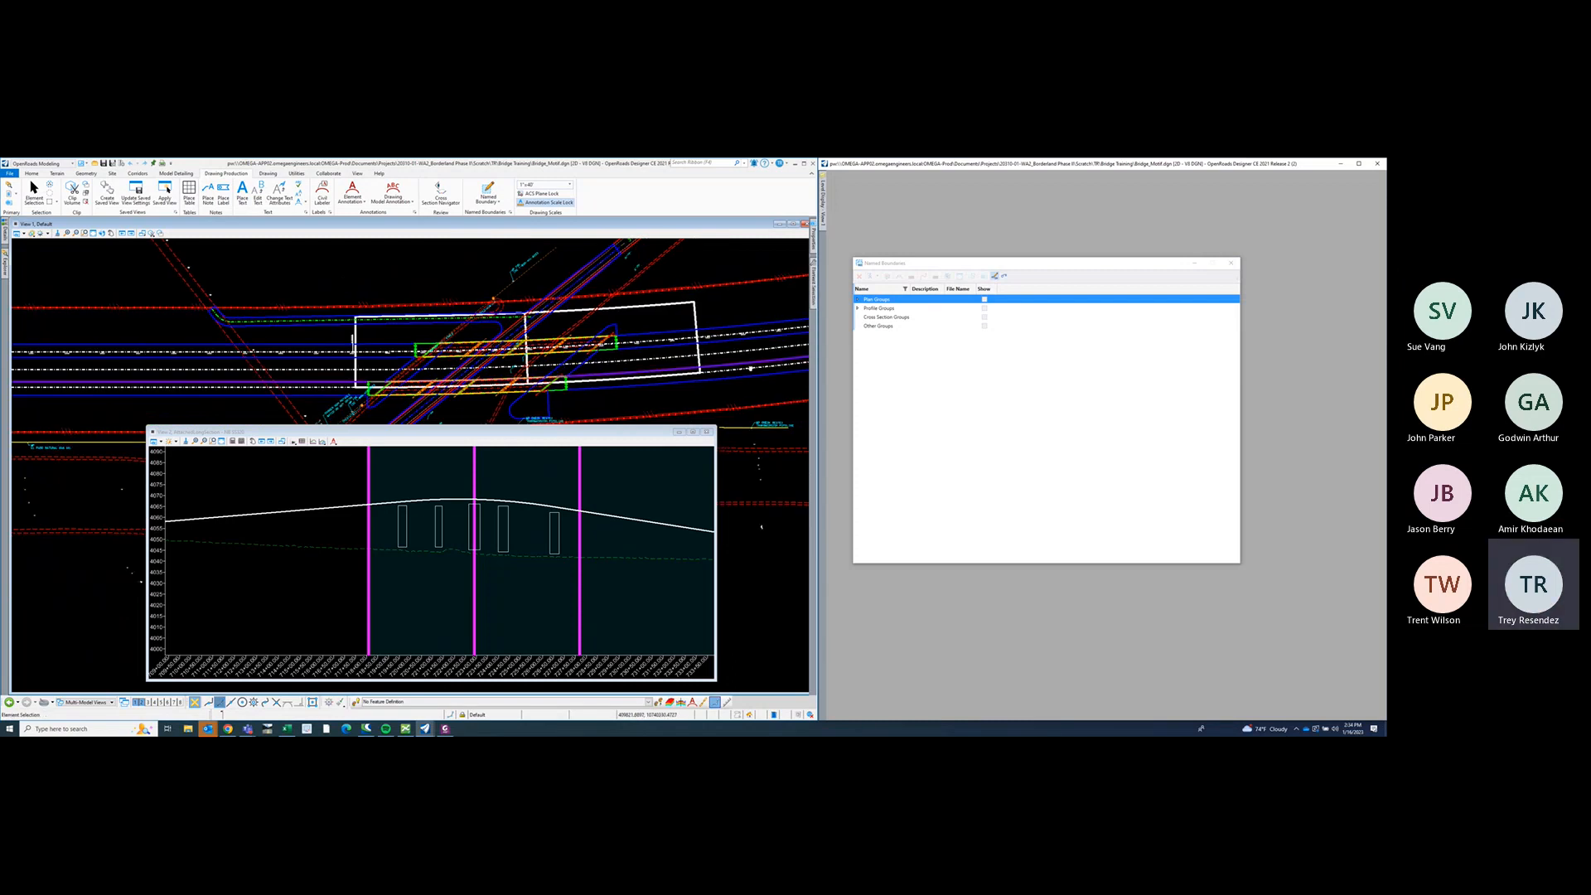
# - Open the profile model of the SB SS320 alignment in an additional view
pyautogui.click(745, 368)
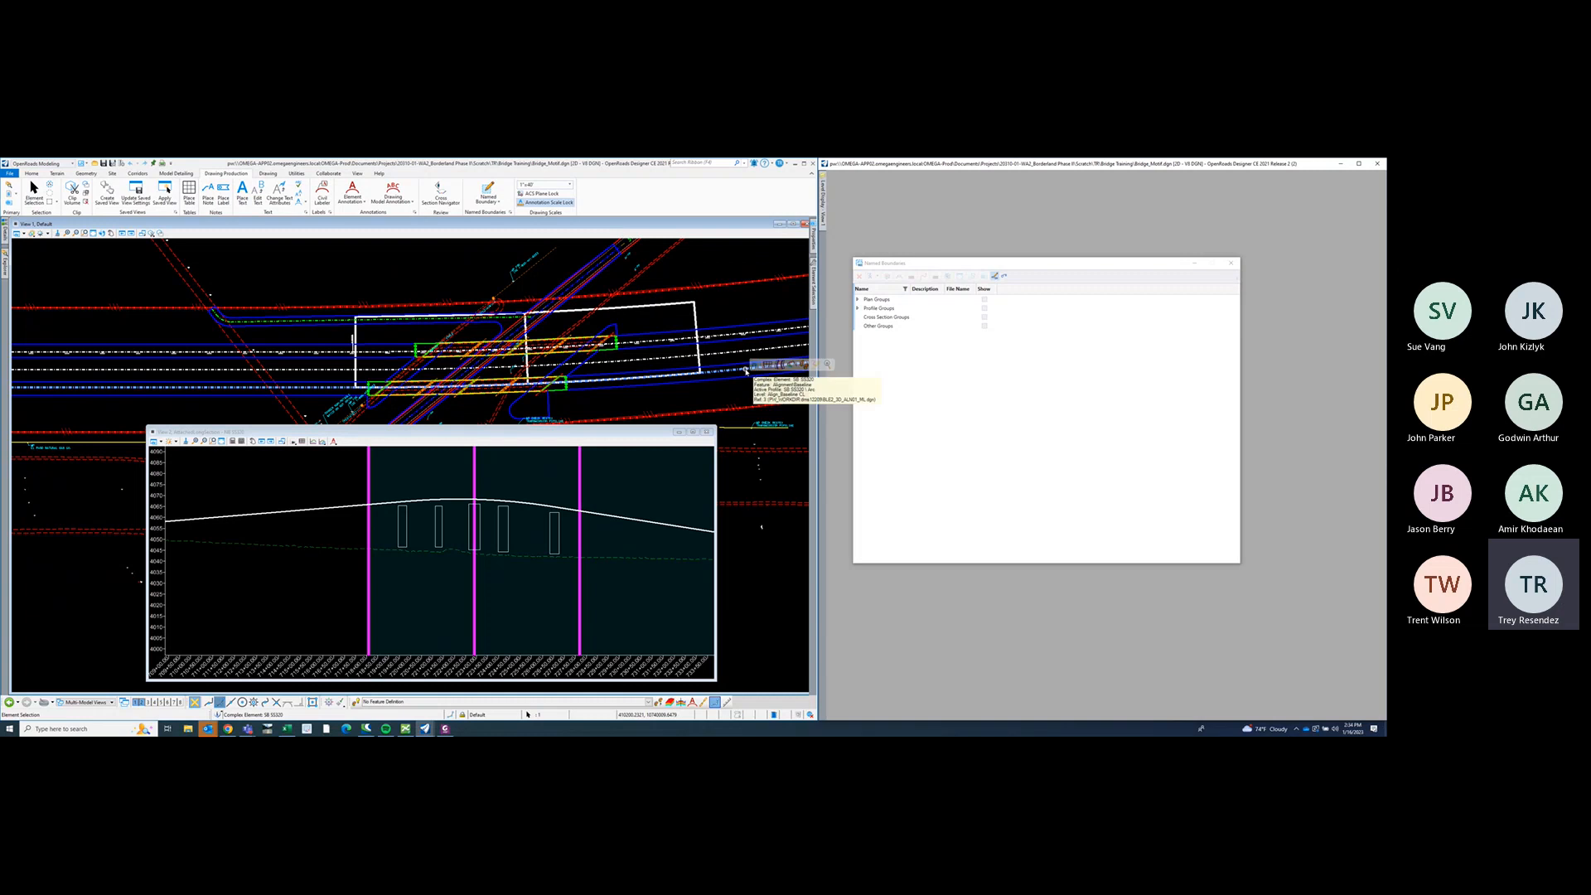
pyautogui.moveTo(767, 370)
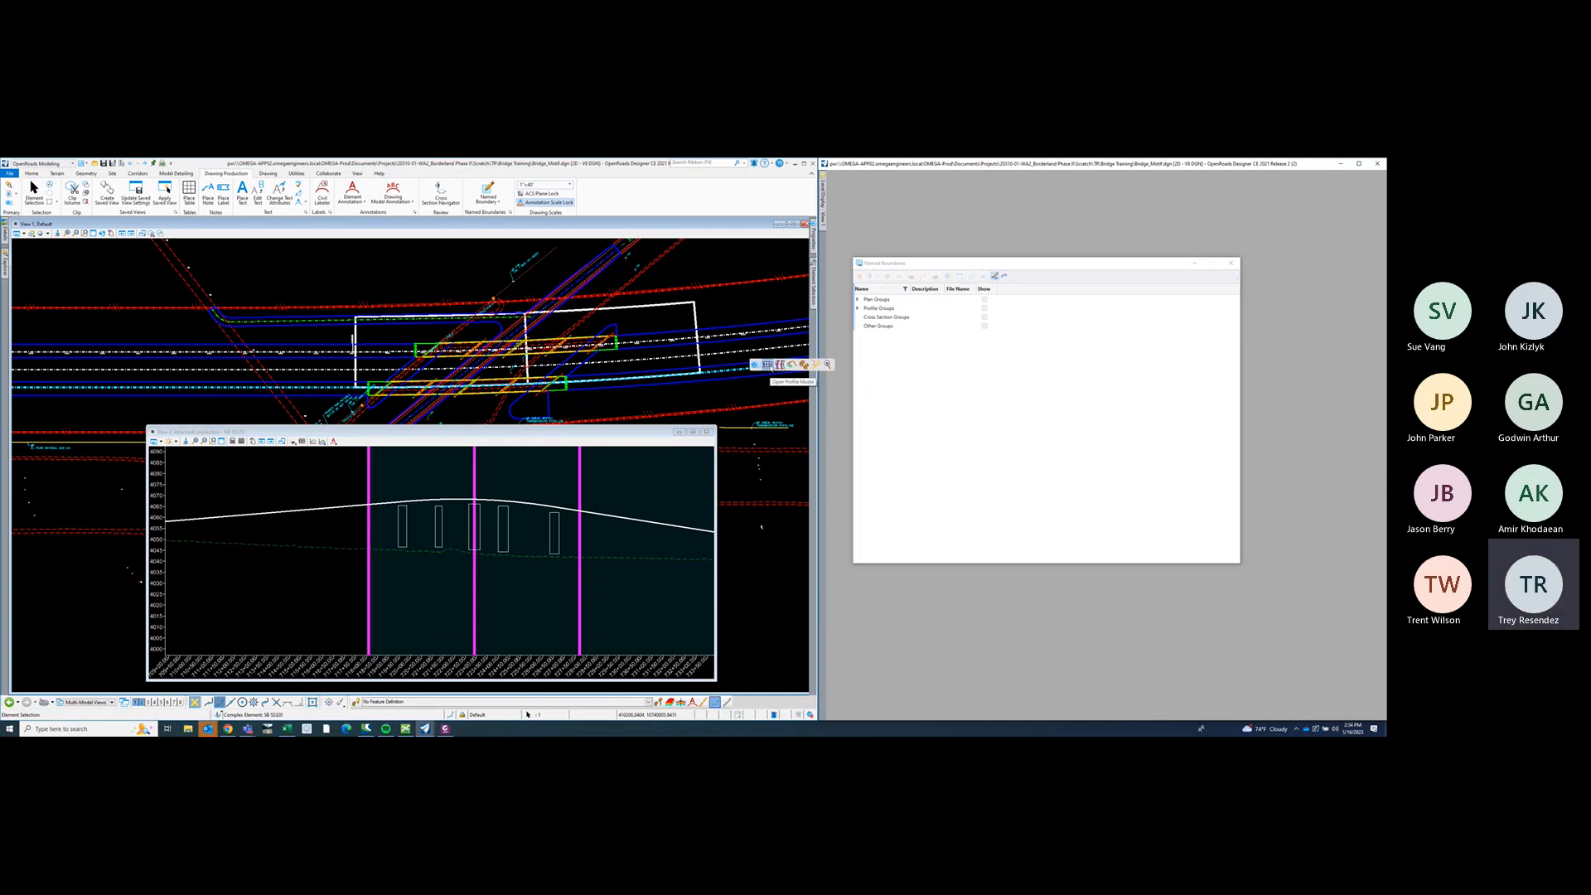
pyautogui.click(768, 366)
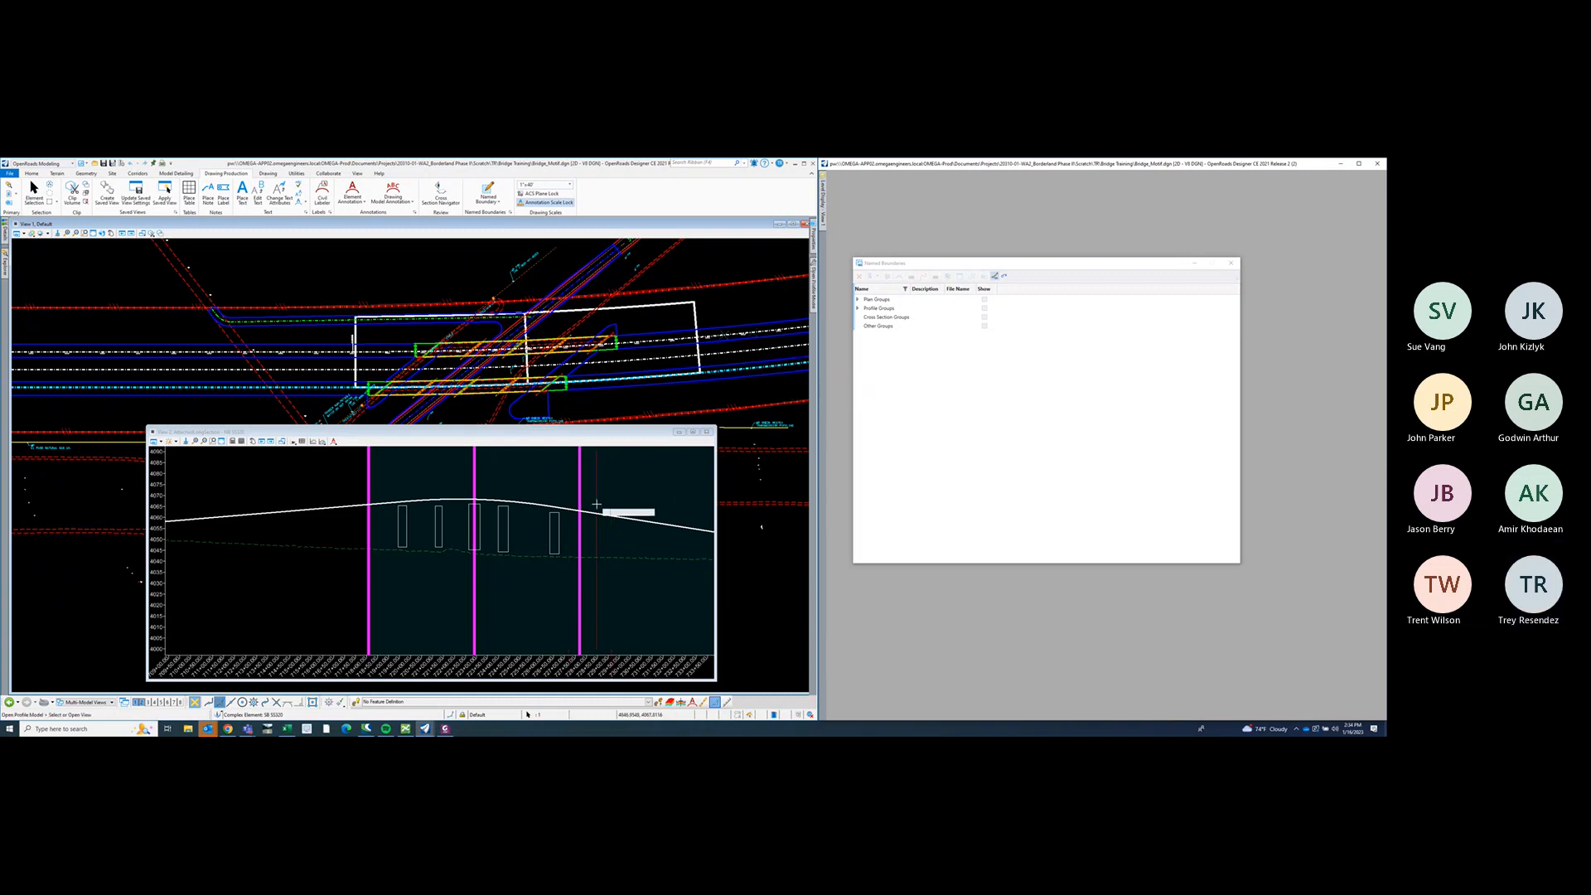
pyautogui.click(144, 702)
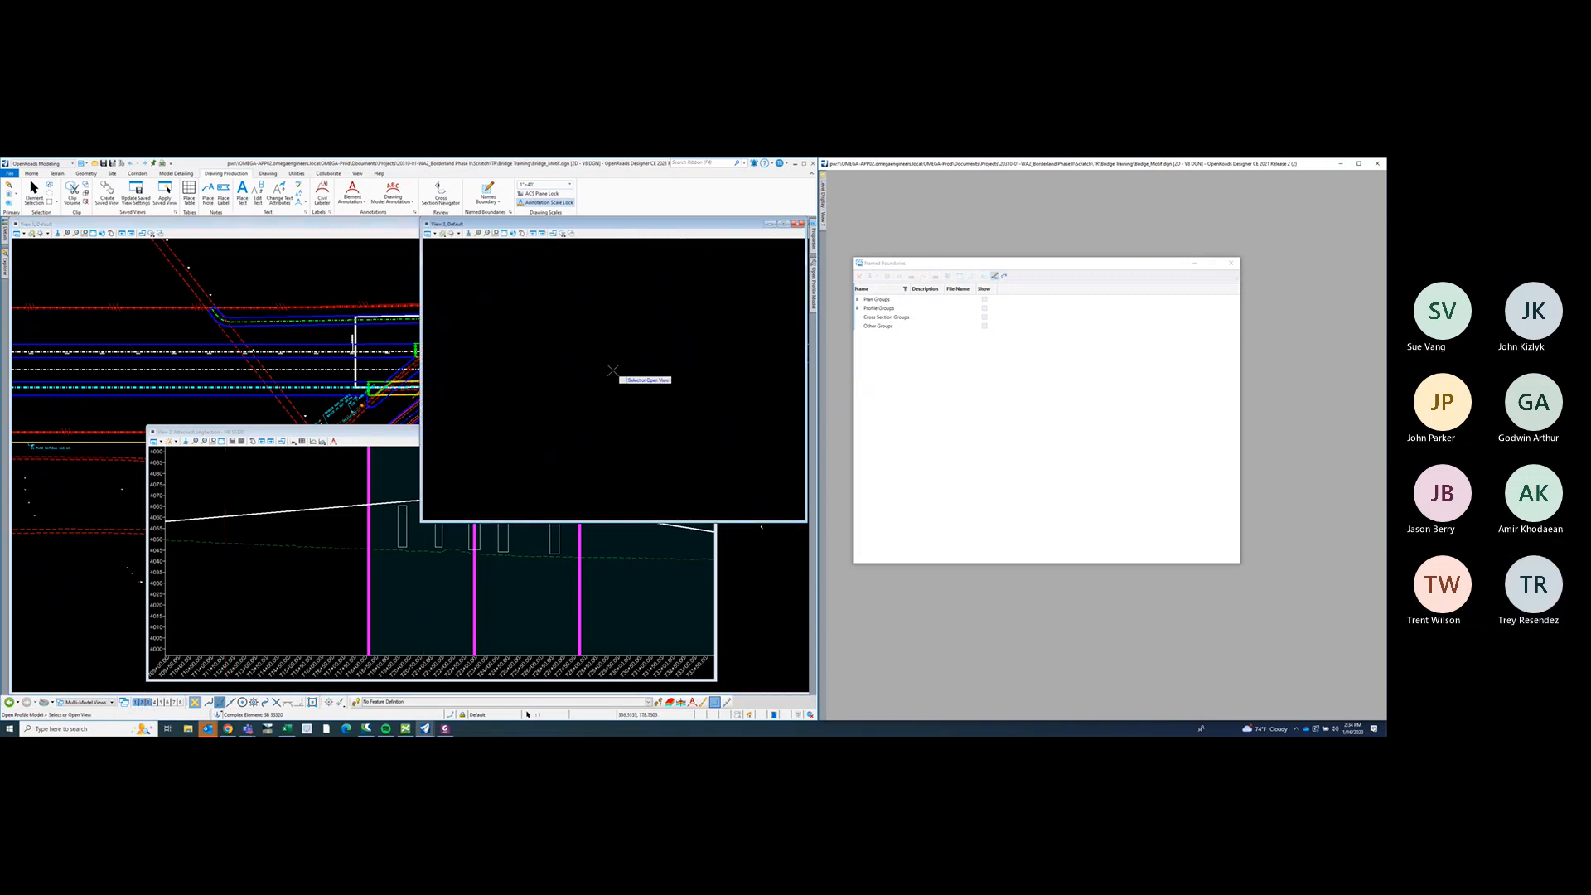
pyautogui.click(613, 371)
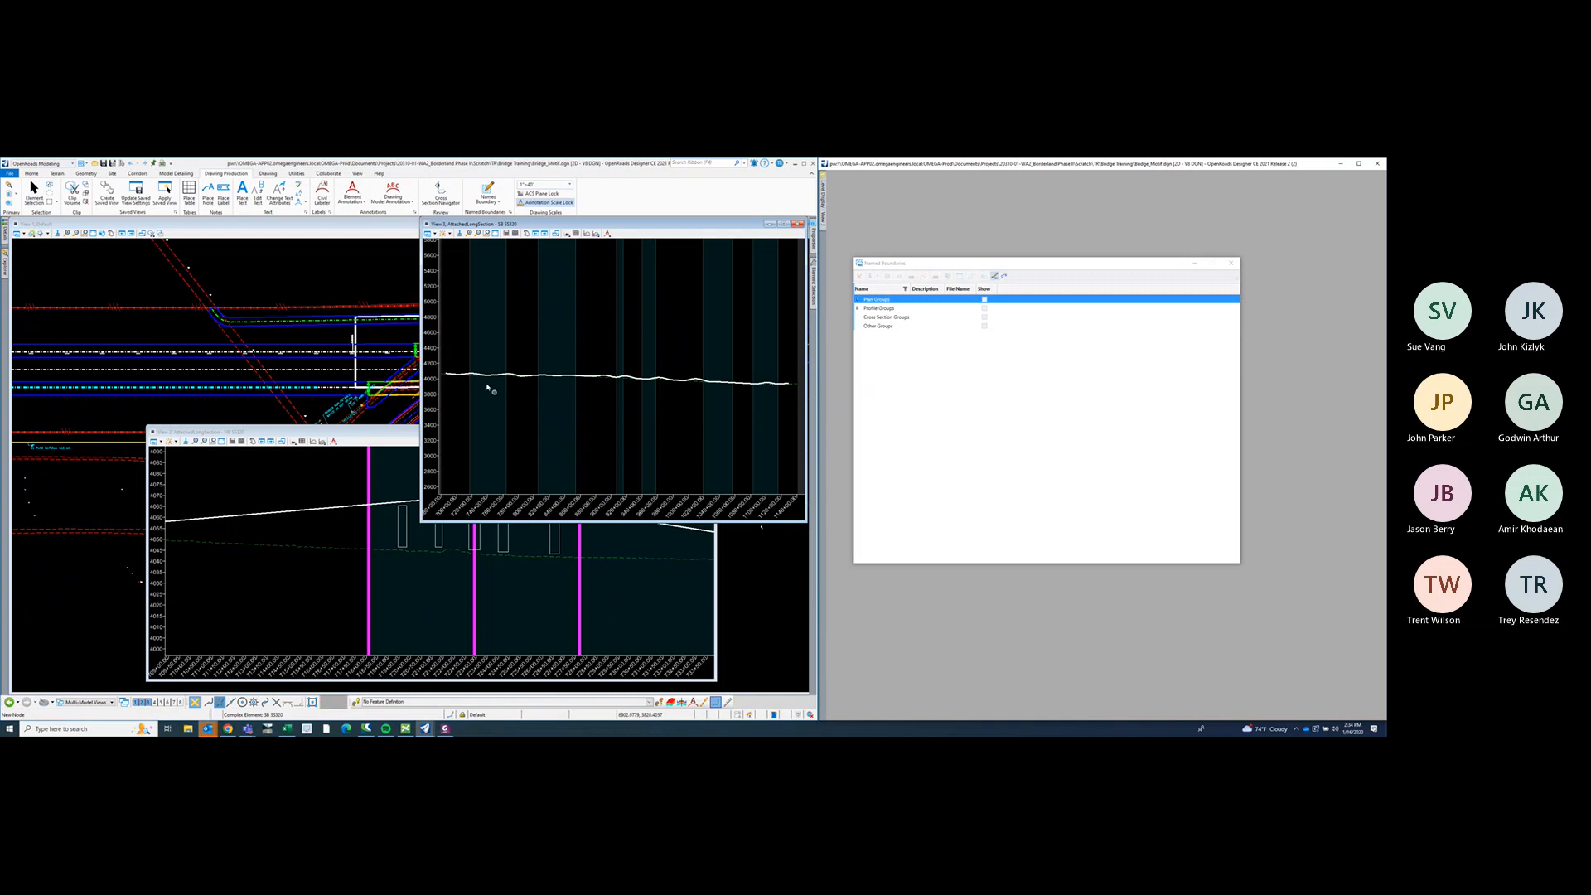
# - Inspect the crest of the SB SS320 profile where the bridge crosses, and close its view
pyautogui.scroll(10, 488, 386)
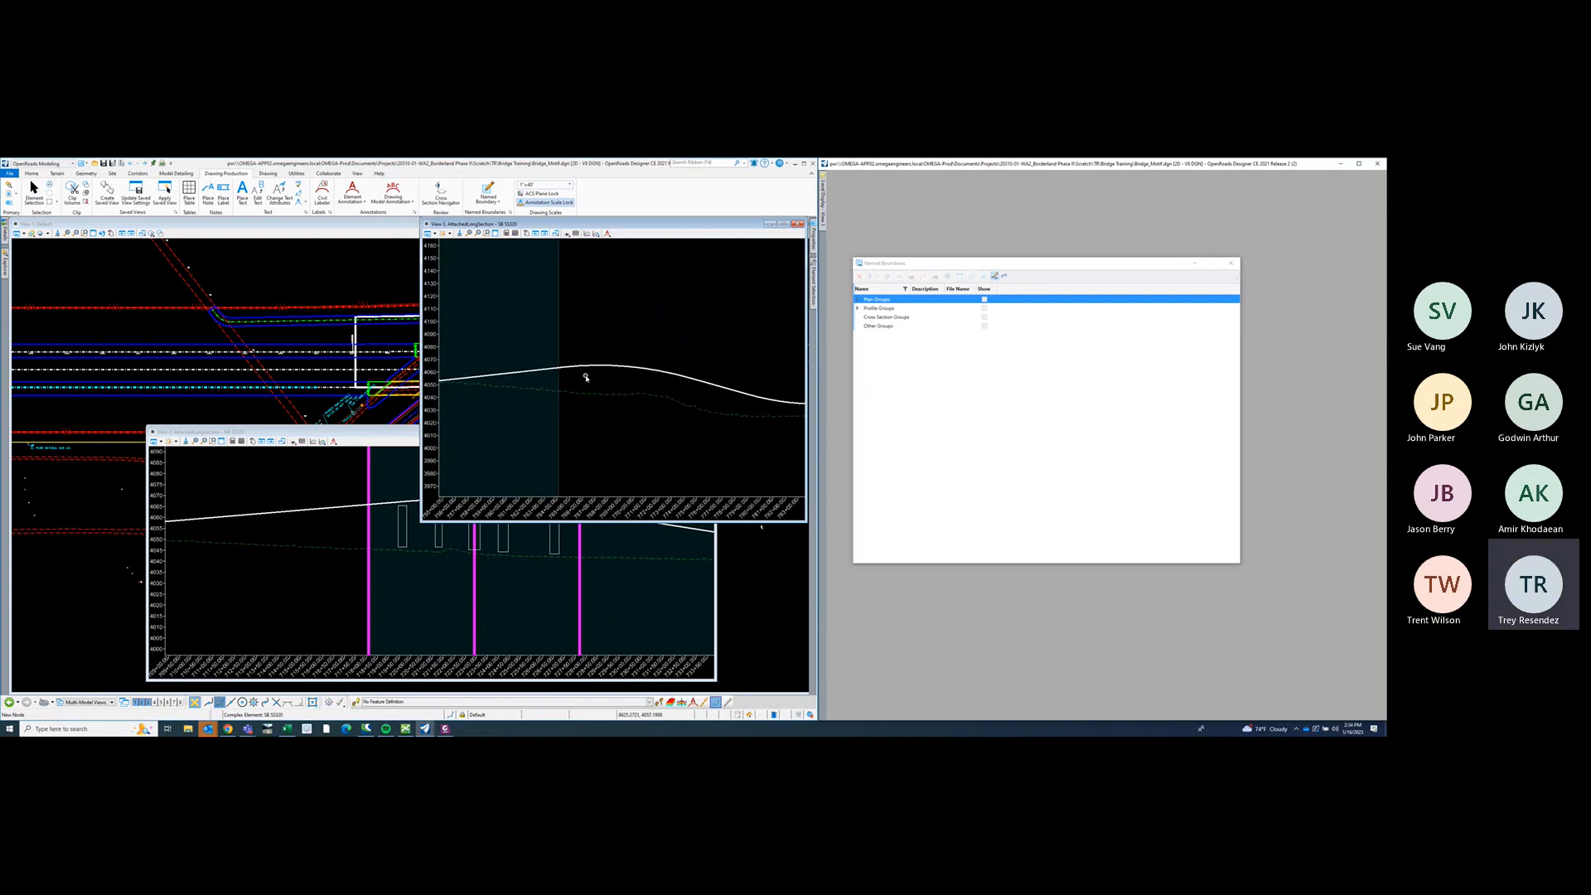
pyautogui.scroll(3, 564, 366)
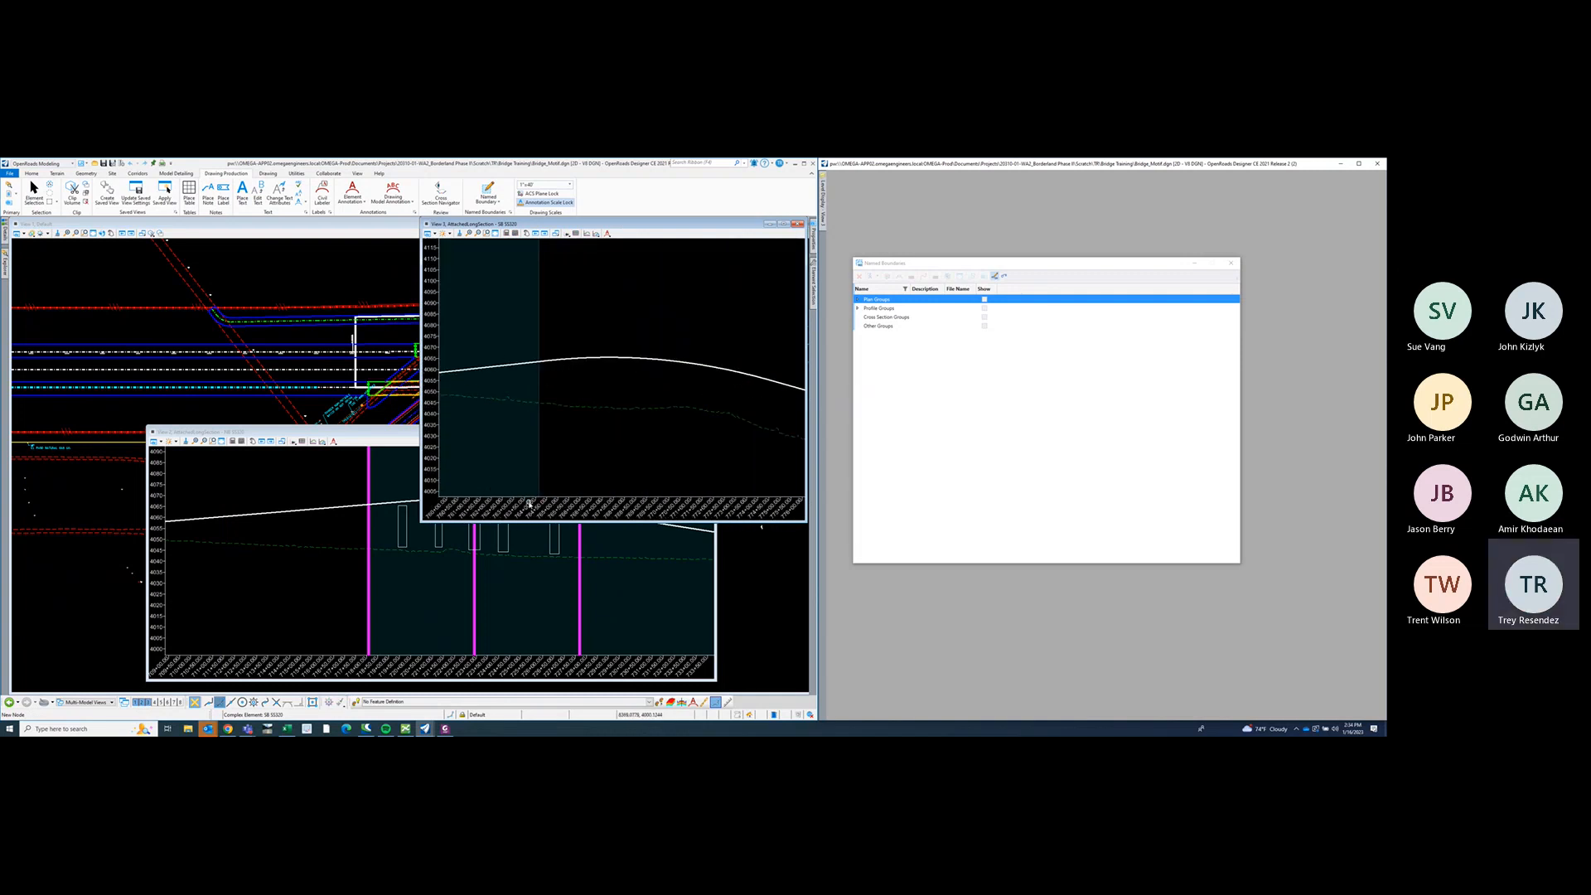
pyautogui.scroll(3, 550, 411)
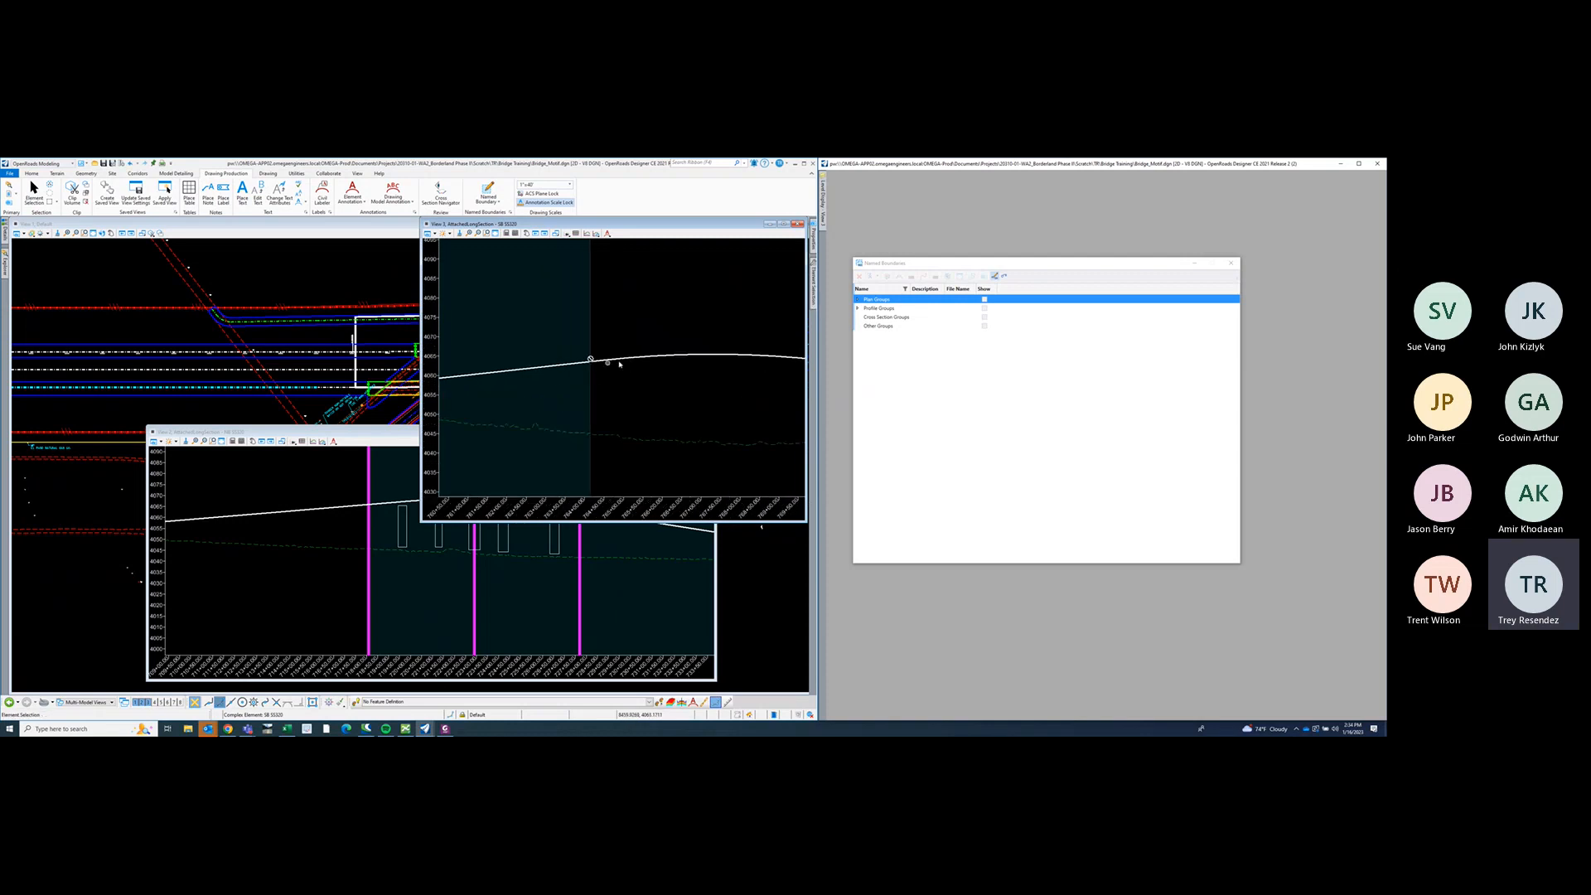
pyautogui.moveTo(686, 369); pyautogui.dragTo(599, 398, button='middle')
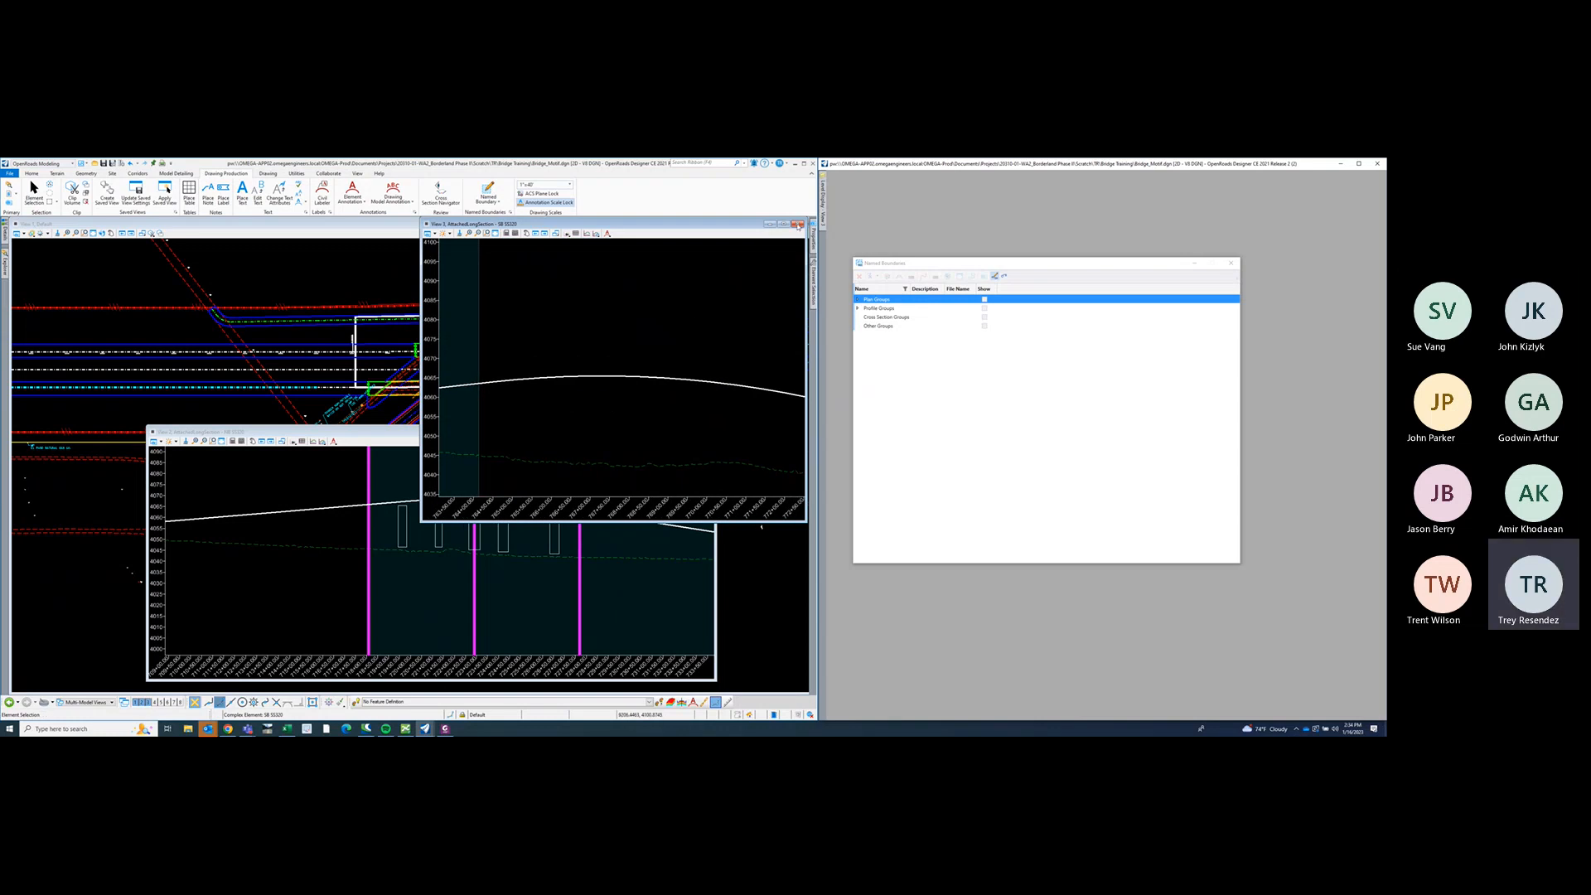
pyautogui.click(800, 225)
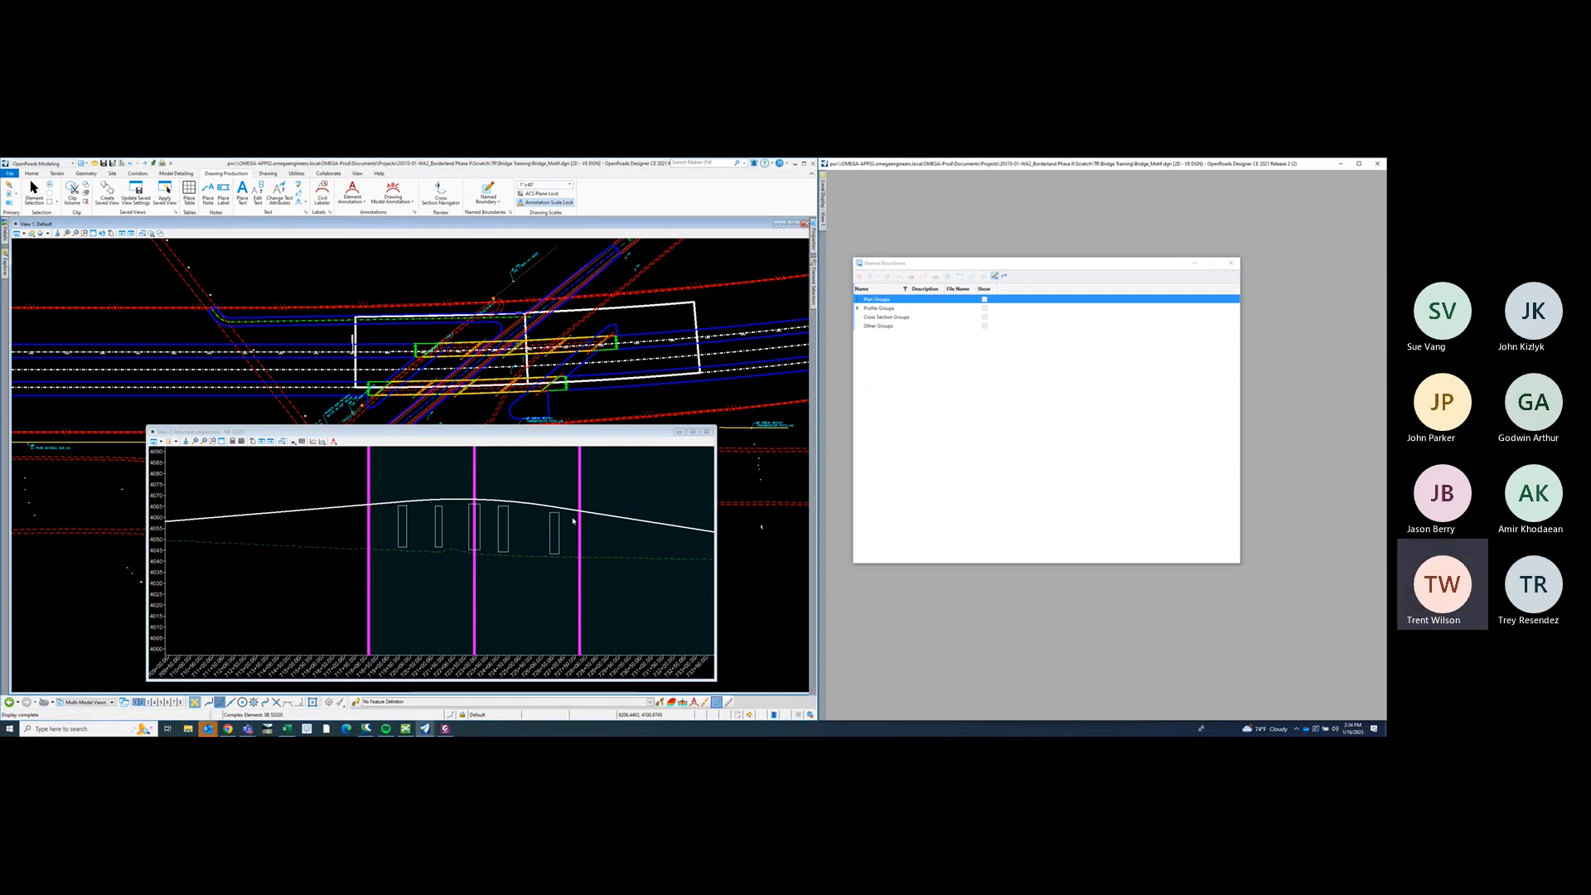
# - Examine how the two profile named boundaries frame the bent outlines and ground line along the NB SS320 profile
pyautogui.moveTo(650, 499); pyautogui.dragTo(590, 520, button='middle')
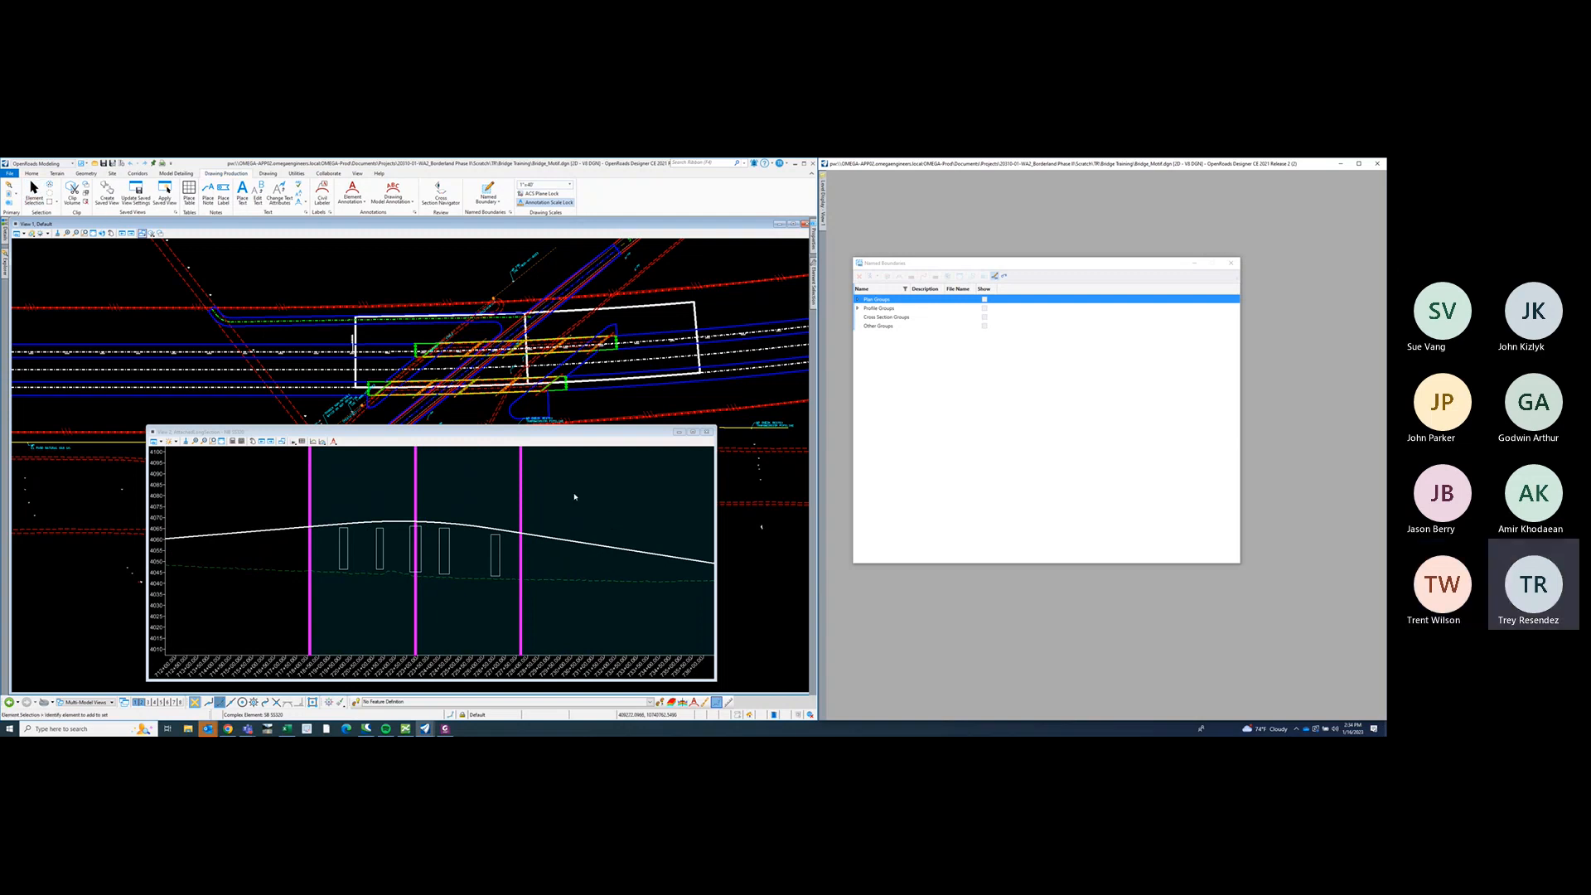
pyautogui.scroll(-2, 572, 496)
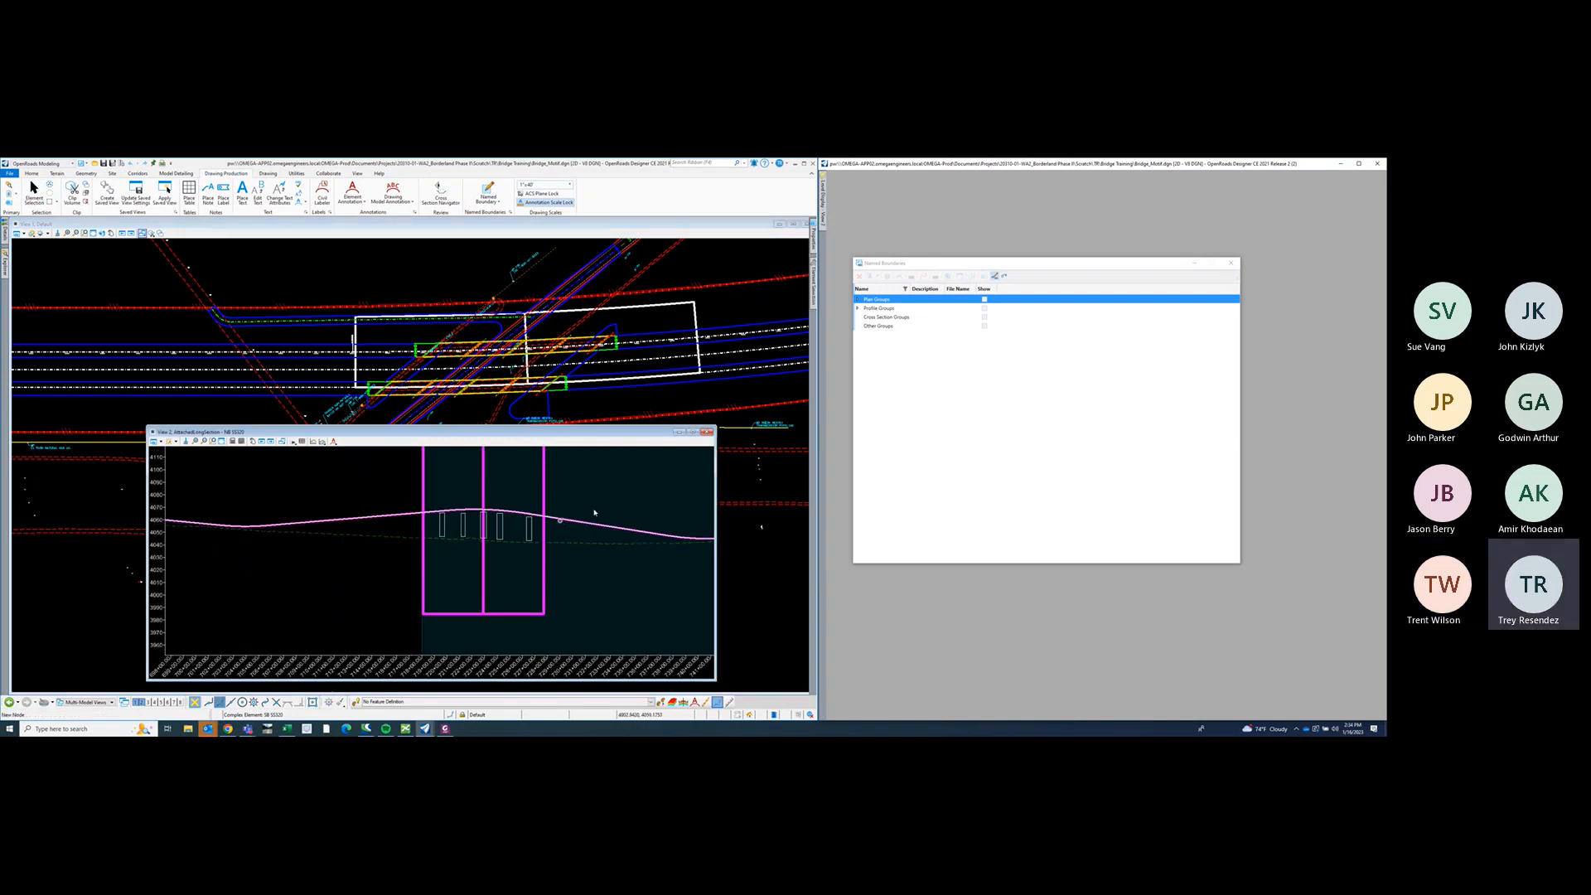
pyautogui.scroll(2, 571, 505)
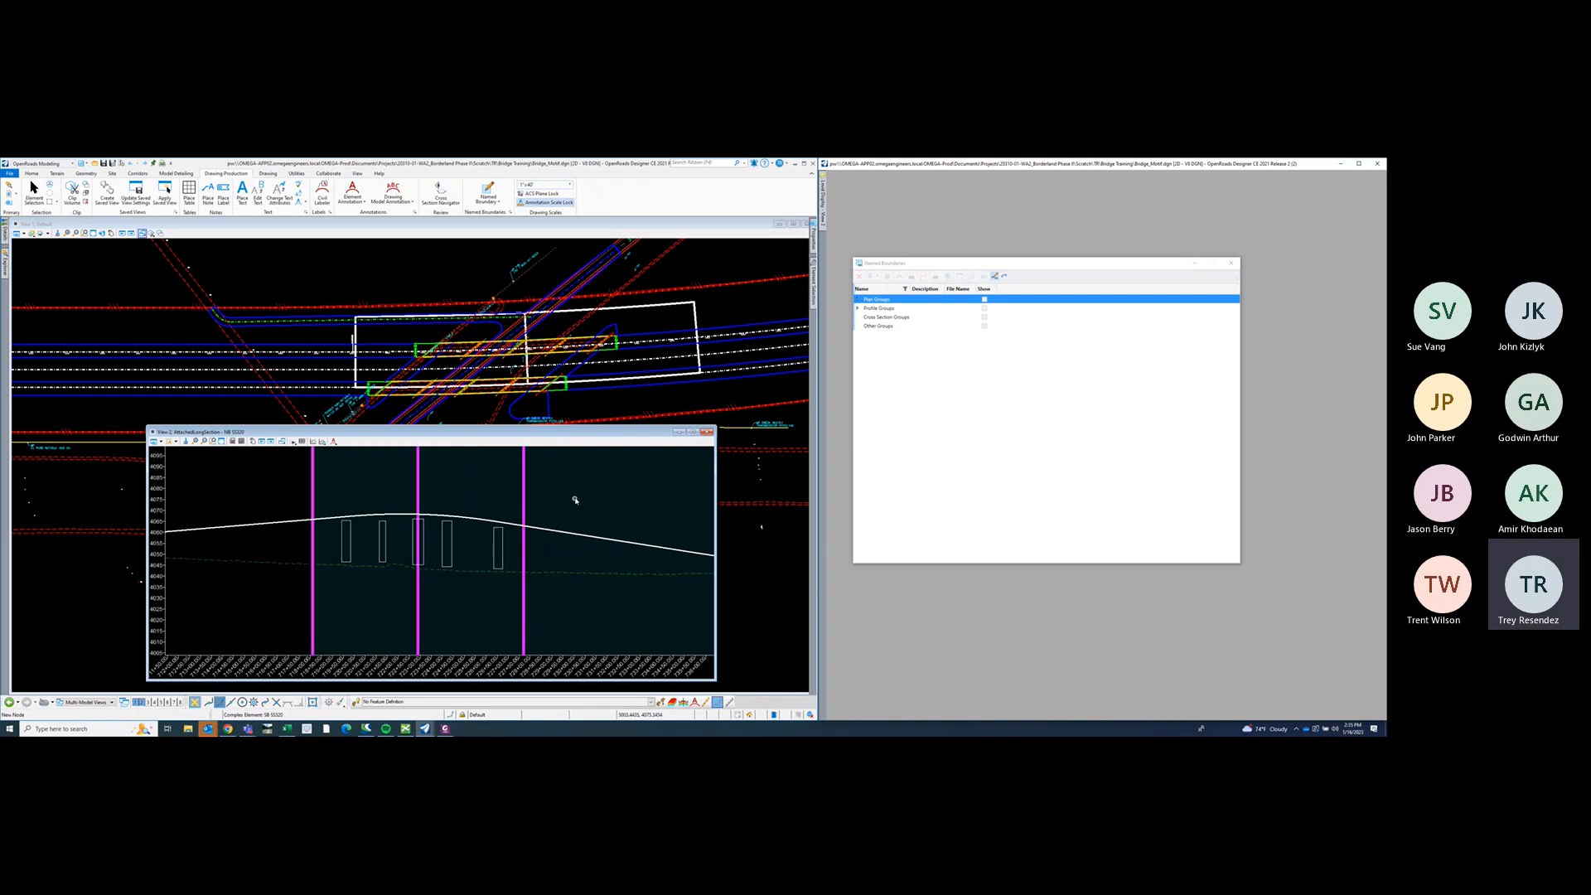
pyautogui.moveTo(606, 507); pyautogui.dragTo(587, 509, button='middle')
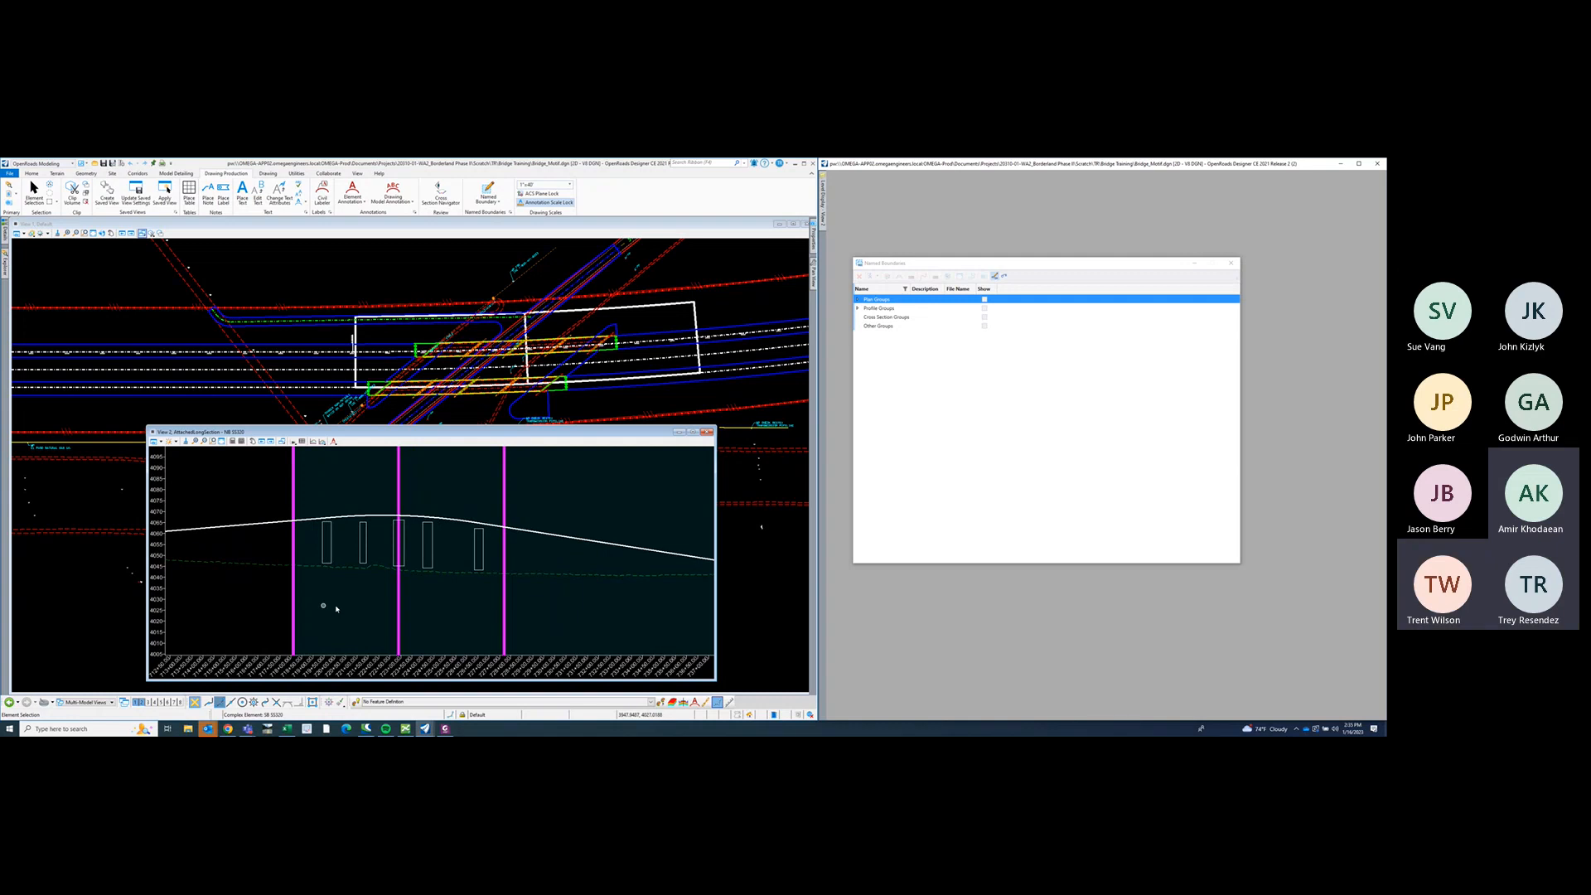
pyautogui.moveTo(556, 611); pyautogui.dragTo(582, 603, button='middle')
pyautogui.scroll(-2, 543, 589)
pyautogui.moveTo(568, 504); pyautogui.dragTo(555, 508, button='middle')
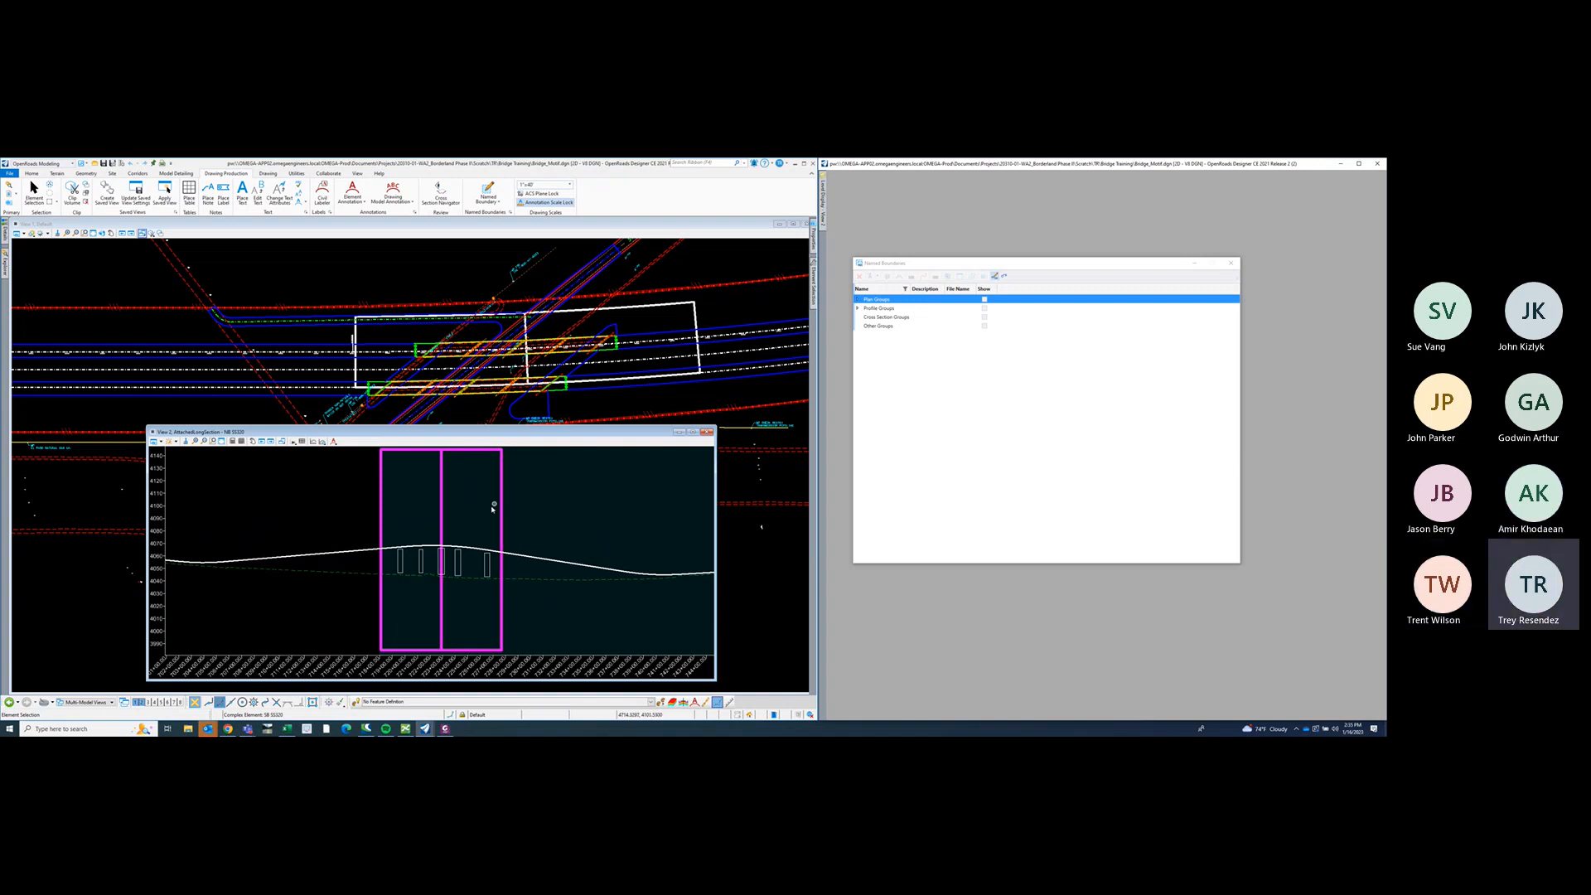
pyautogui.moveTo(558, 526); pyautogui.dragTo(561, 509, button='middle')
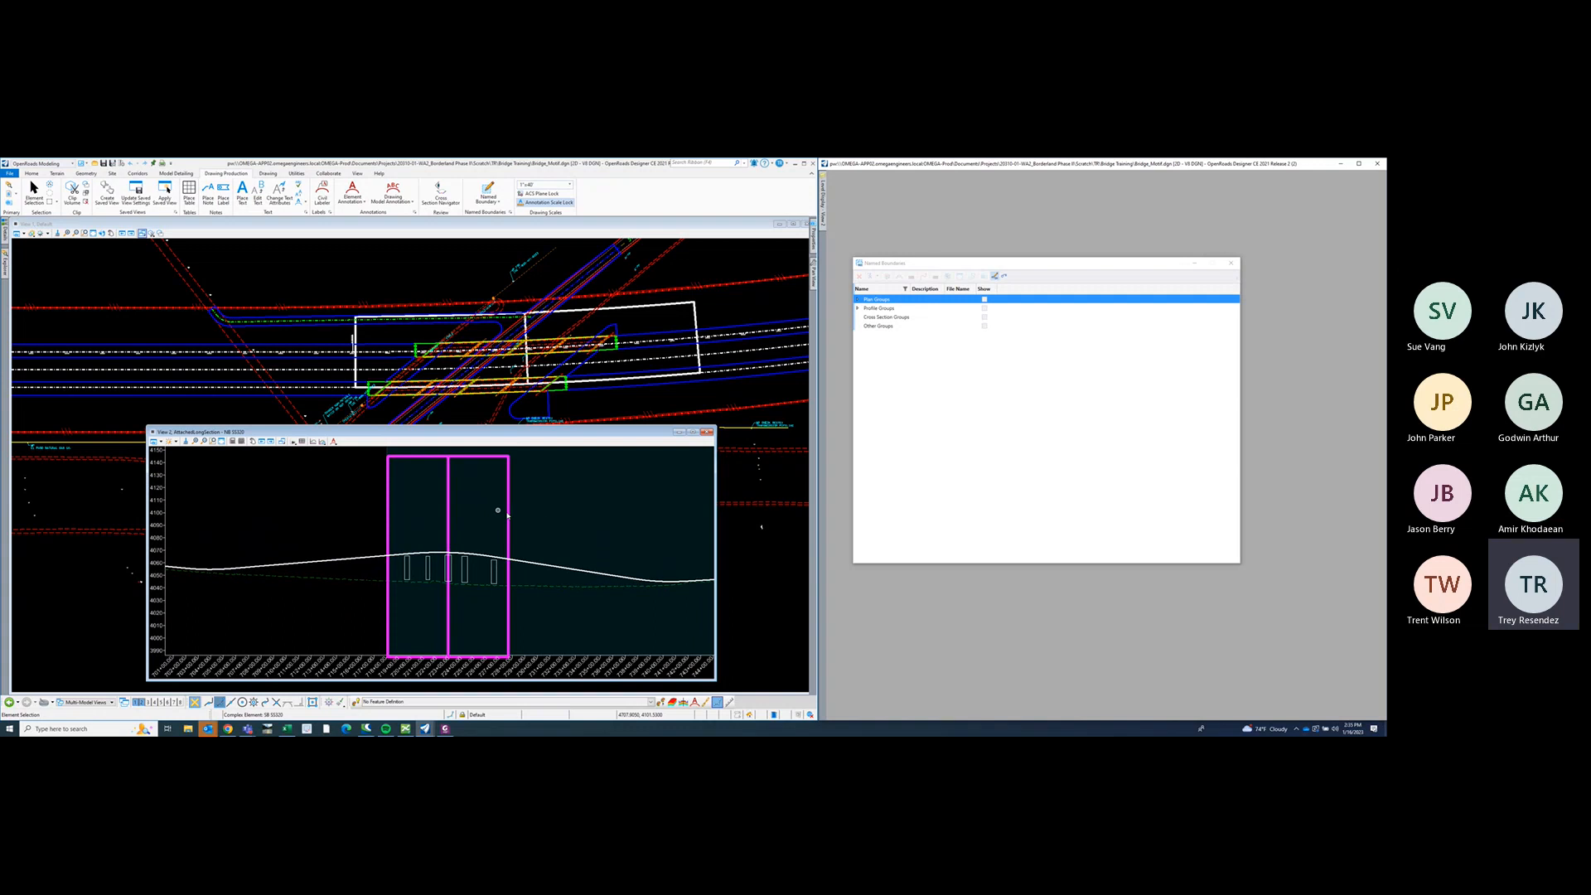
pyautogui.moveTo(561, 504); pyautogui.dragTo(544, 515, button='middle')
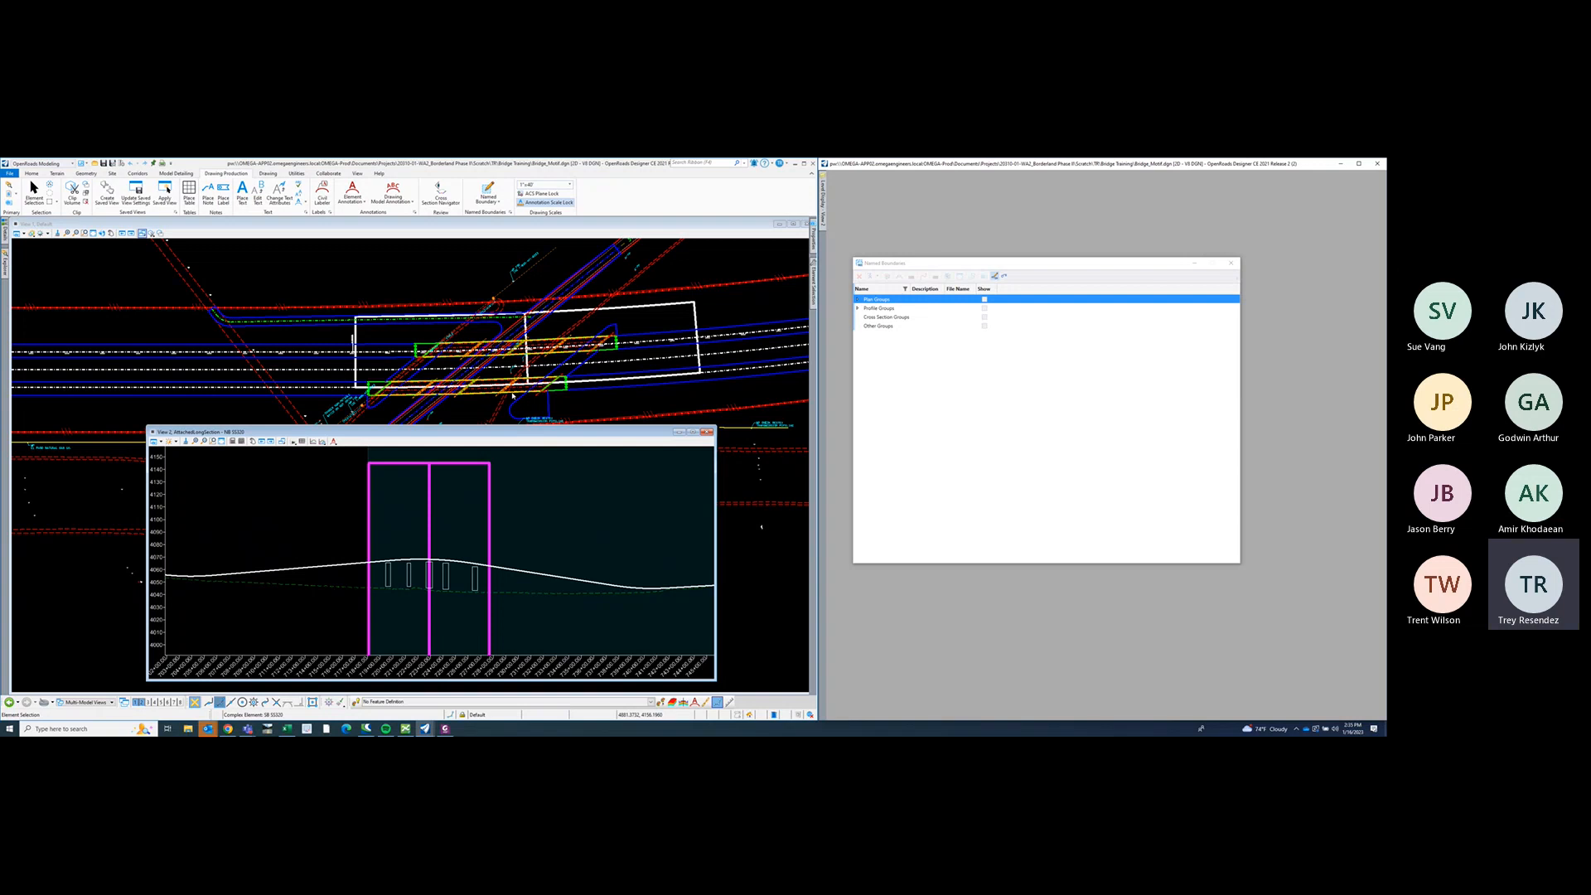
# - Compare the NB SS320 plan and profile views, including their named boundaries, with the bridge layout's plan and elevation in the PDF
pyautogui.moveTo(444, 284); pyautogui.dragTo(450, 297, button='middle')
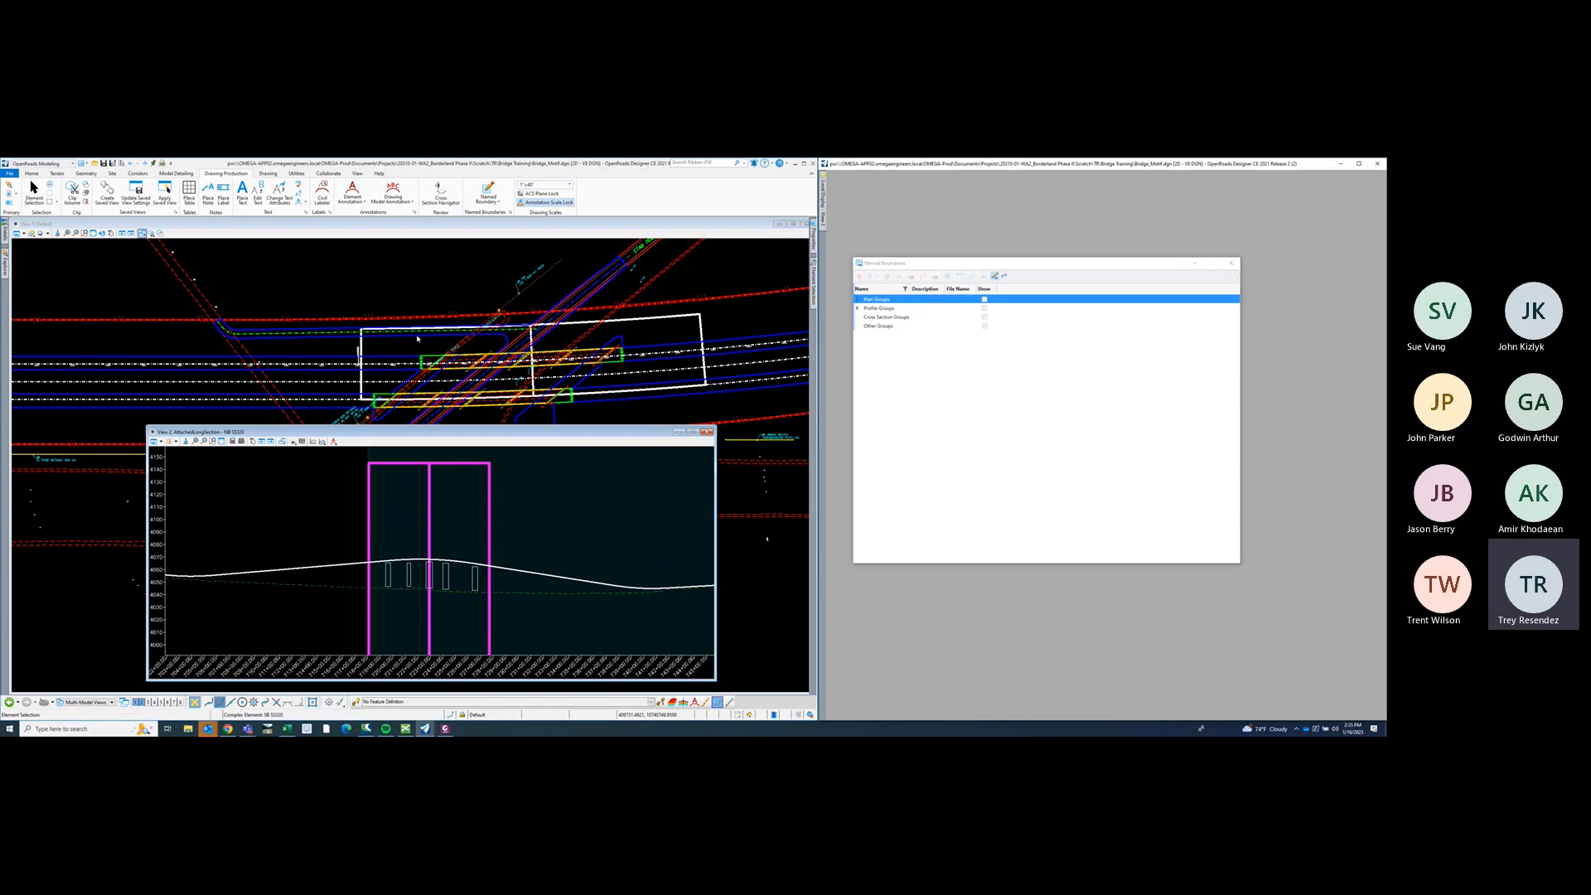
pyautogui.scroll(2, 417, 338)
pyautogui.scroll(-2, 417, 352)
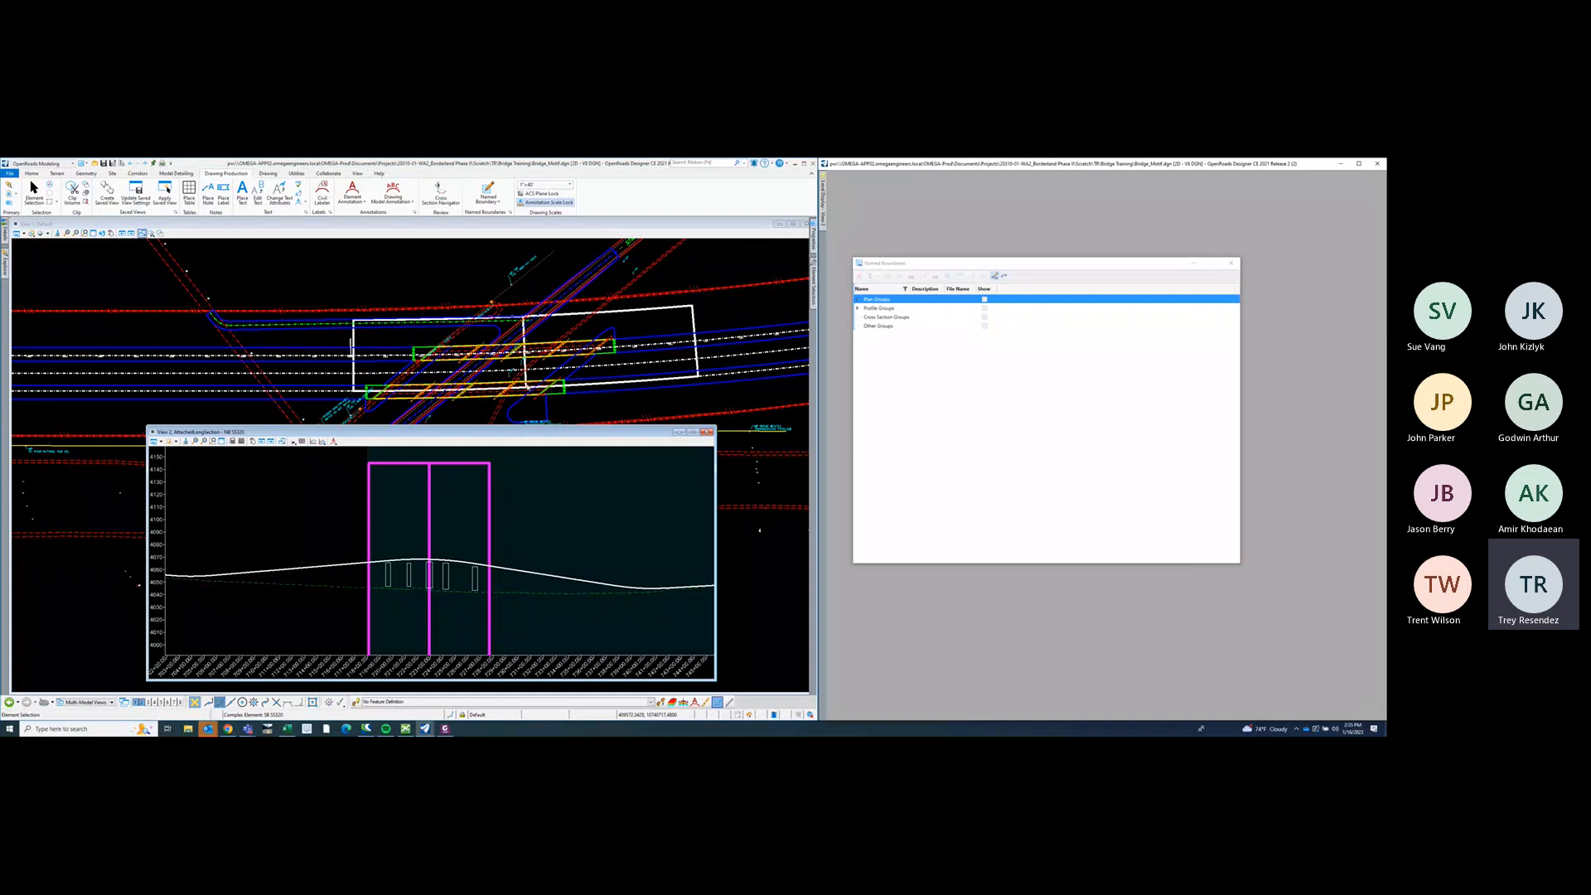
pyautogui.moveTo(523, 503)
pyautogui.mouseDown(button='middle')
pyautogui.moveTo(518, 484)
pyautogui.moveTo(530, 520)
pyautogui.mouseUp(button='middle')
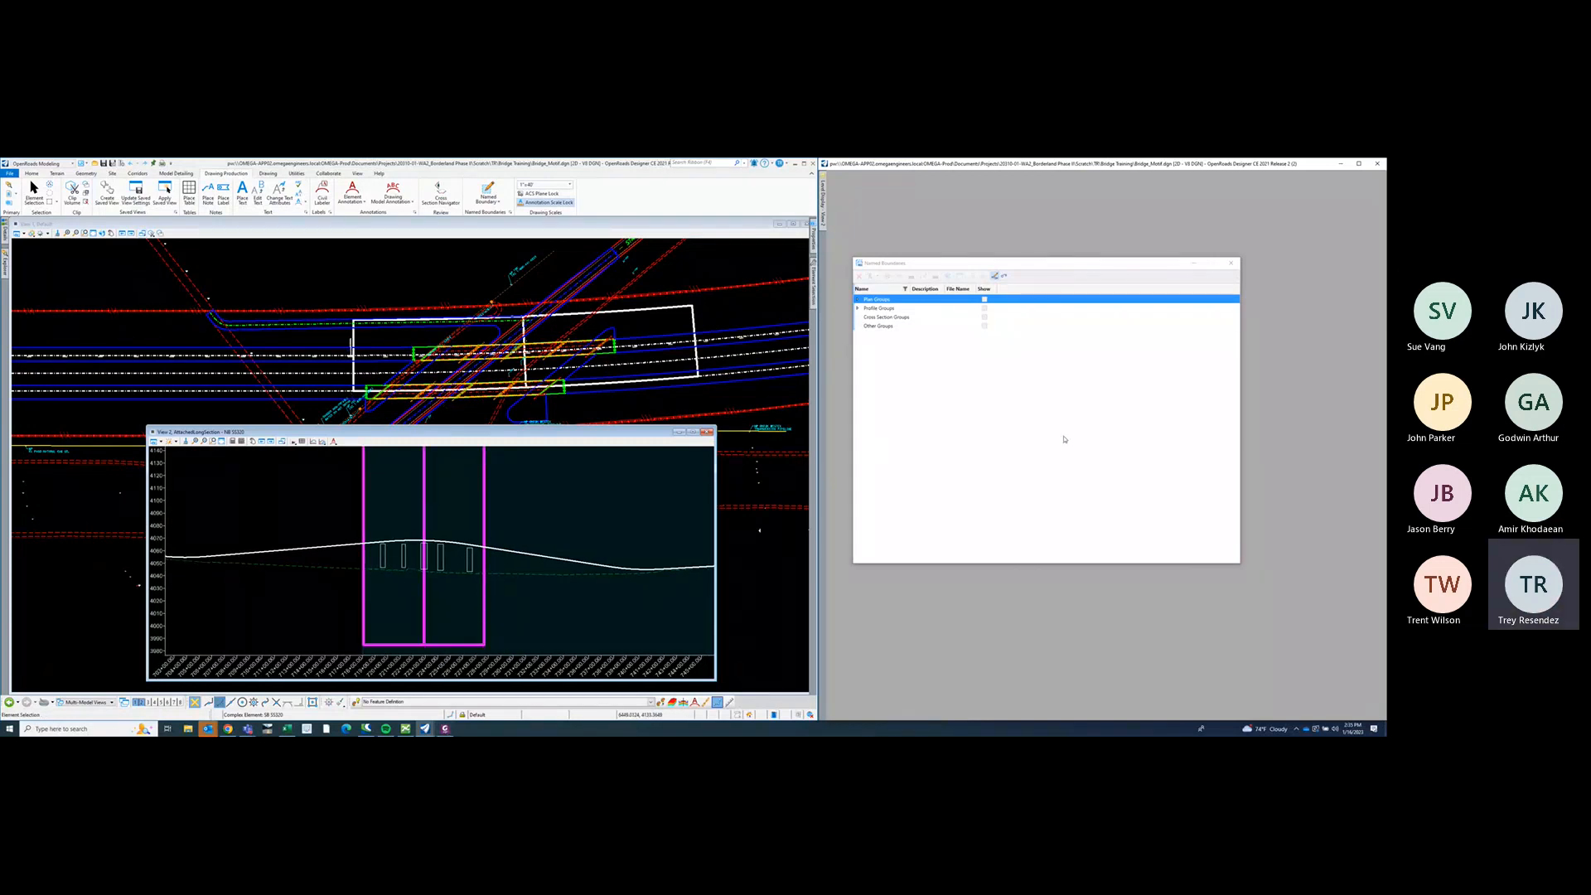
pyautogui.moveTo(1386, 278); pyautogui.dragTo(638, 240)
pyautogui.scroll(-2, 677, 350)
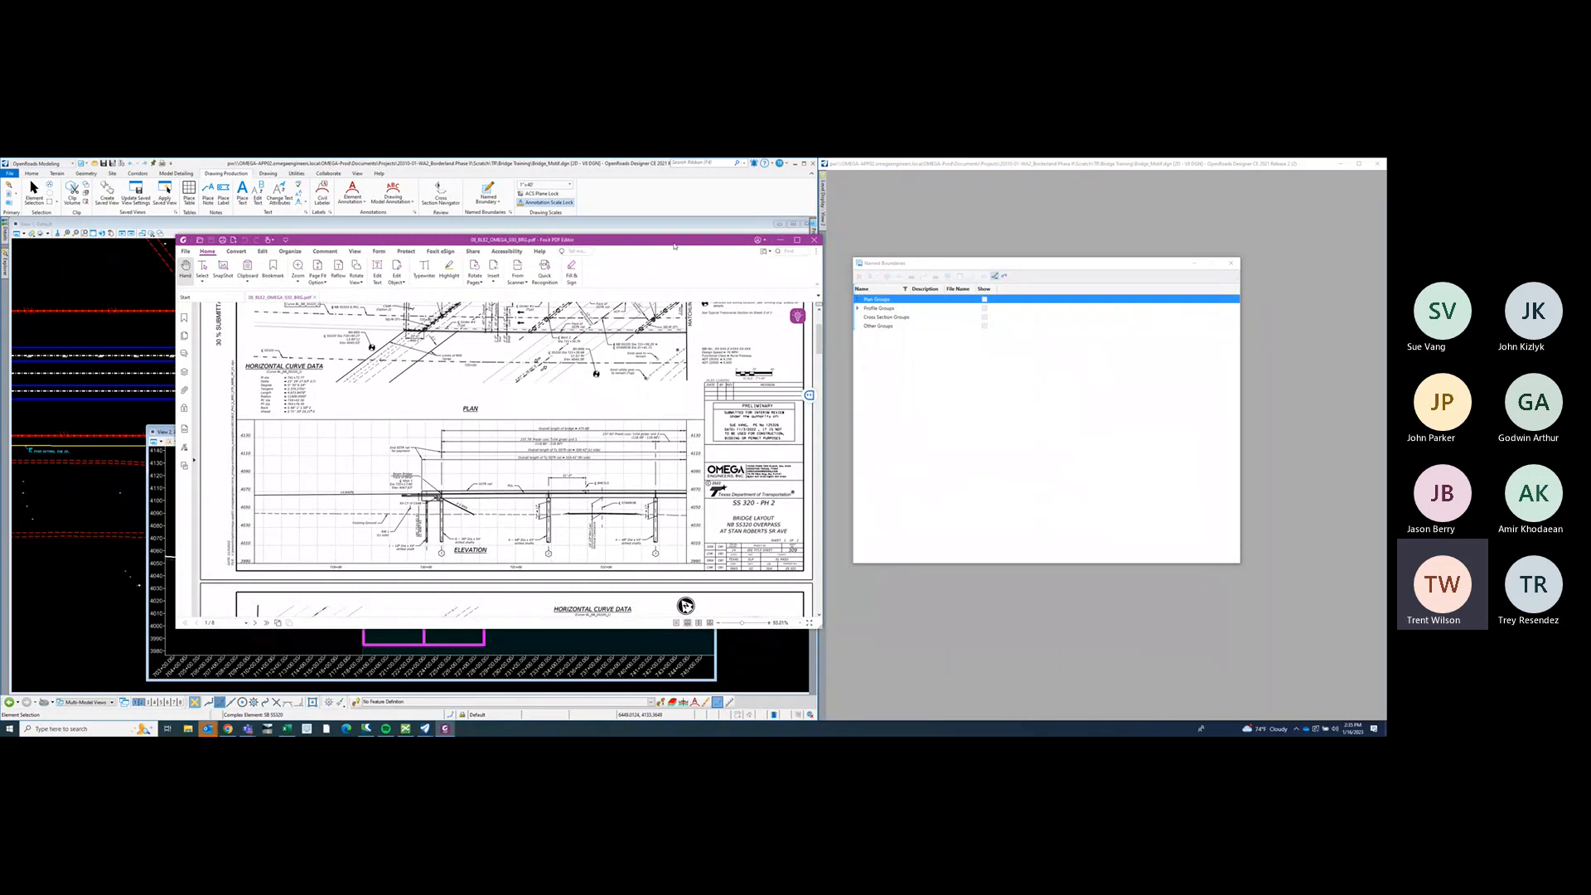
pyautogui.moveTo(672, 242); pyautogui.dragTo(1385, 187)
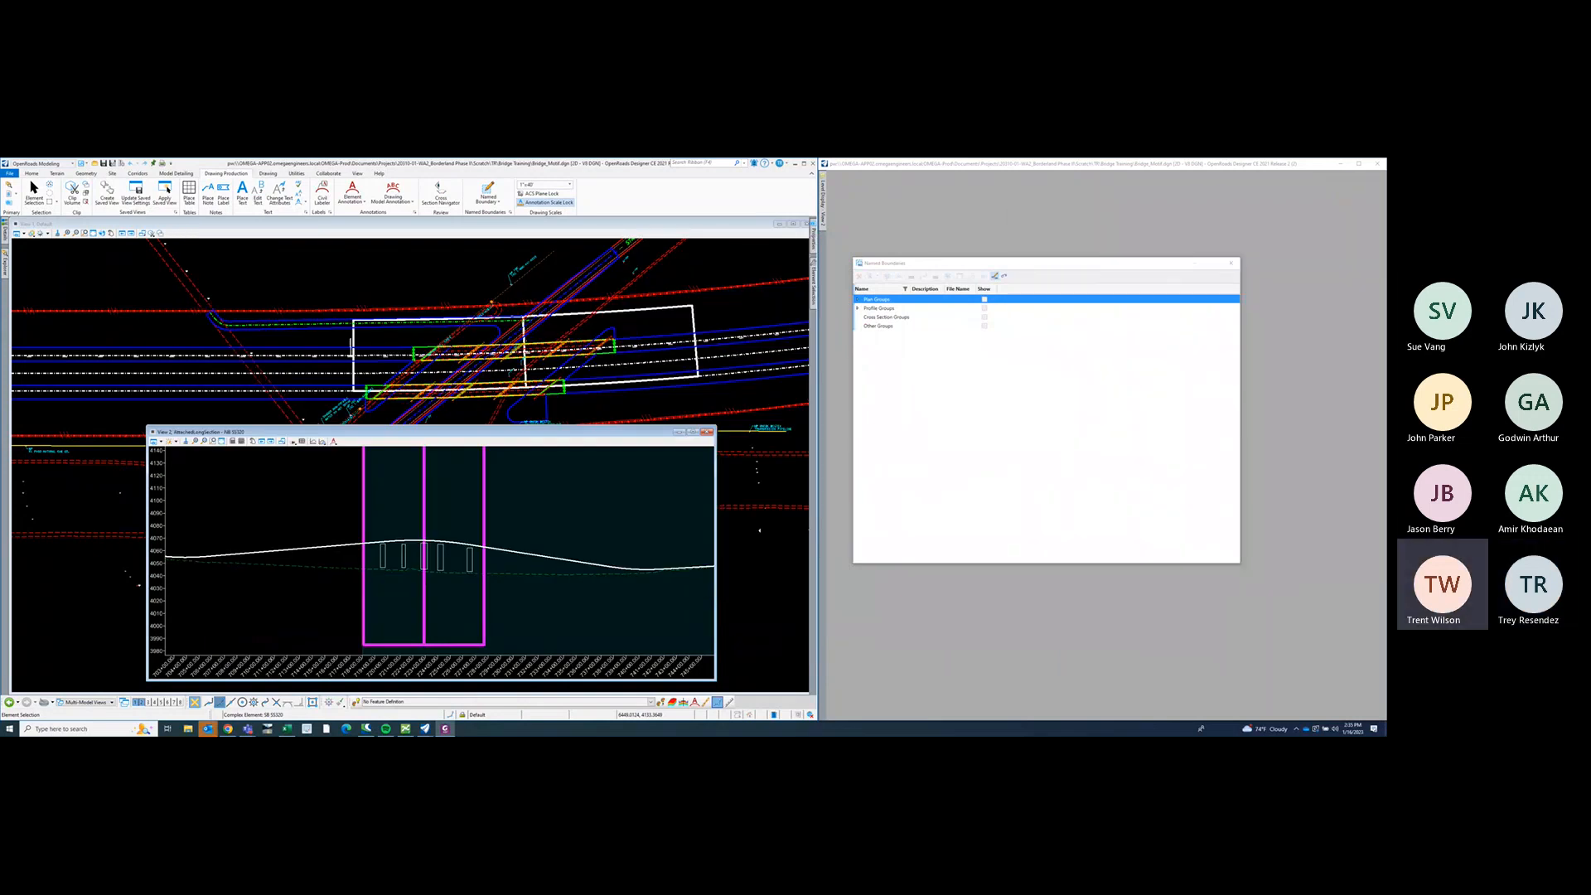
pyautogui.click(521, 492)
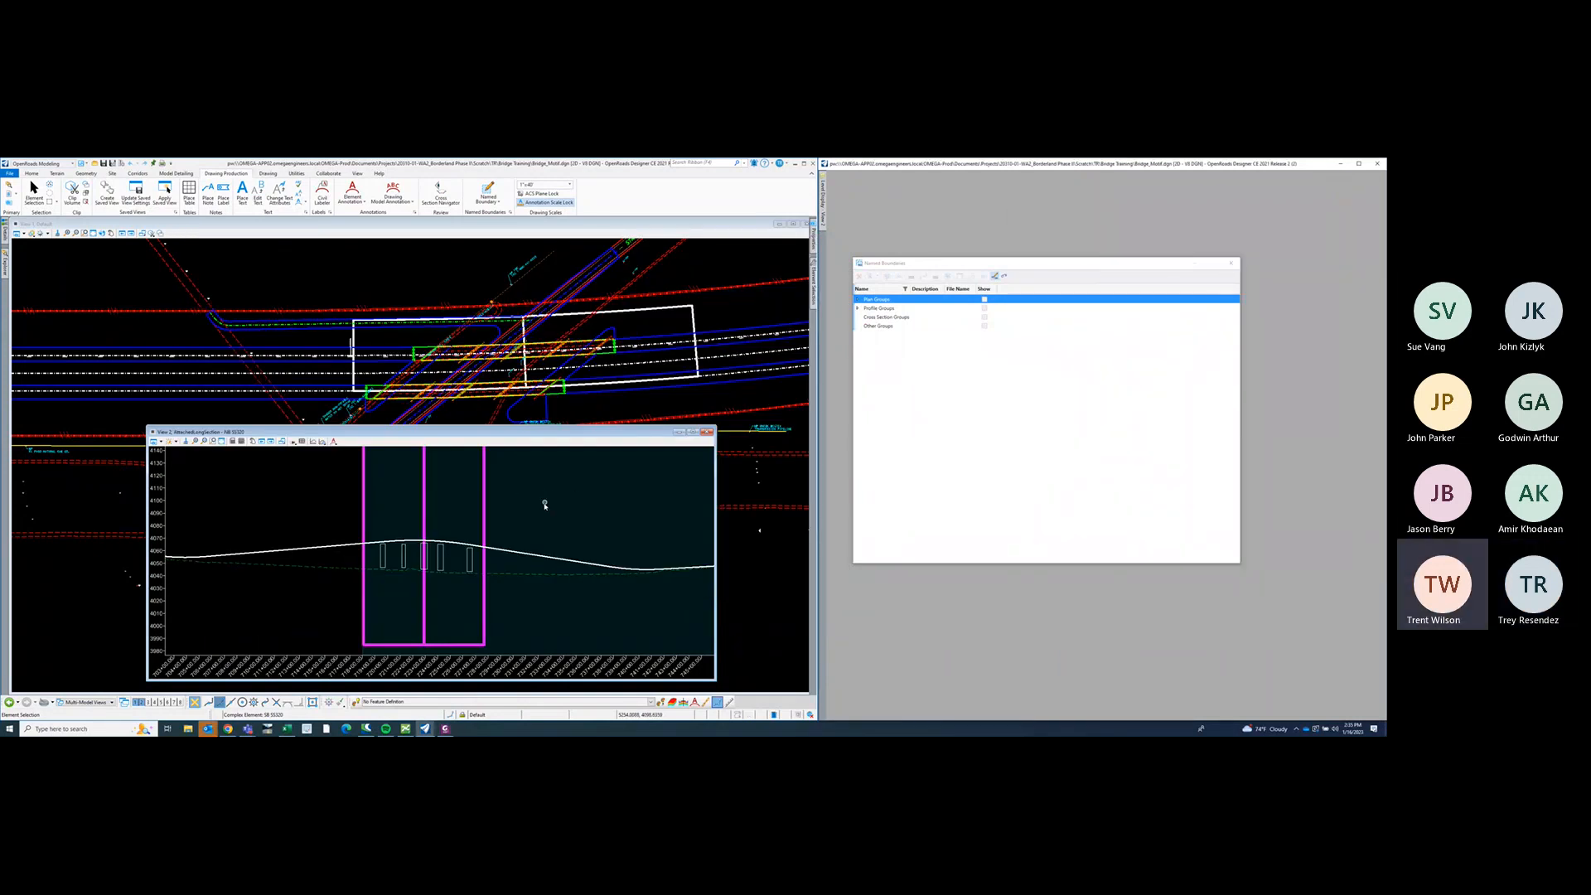
pyautogui.moveTo(543, 503); pyautogui.dragTo(541, 508, button='middle')
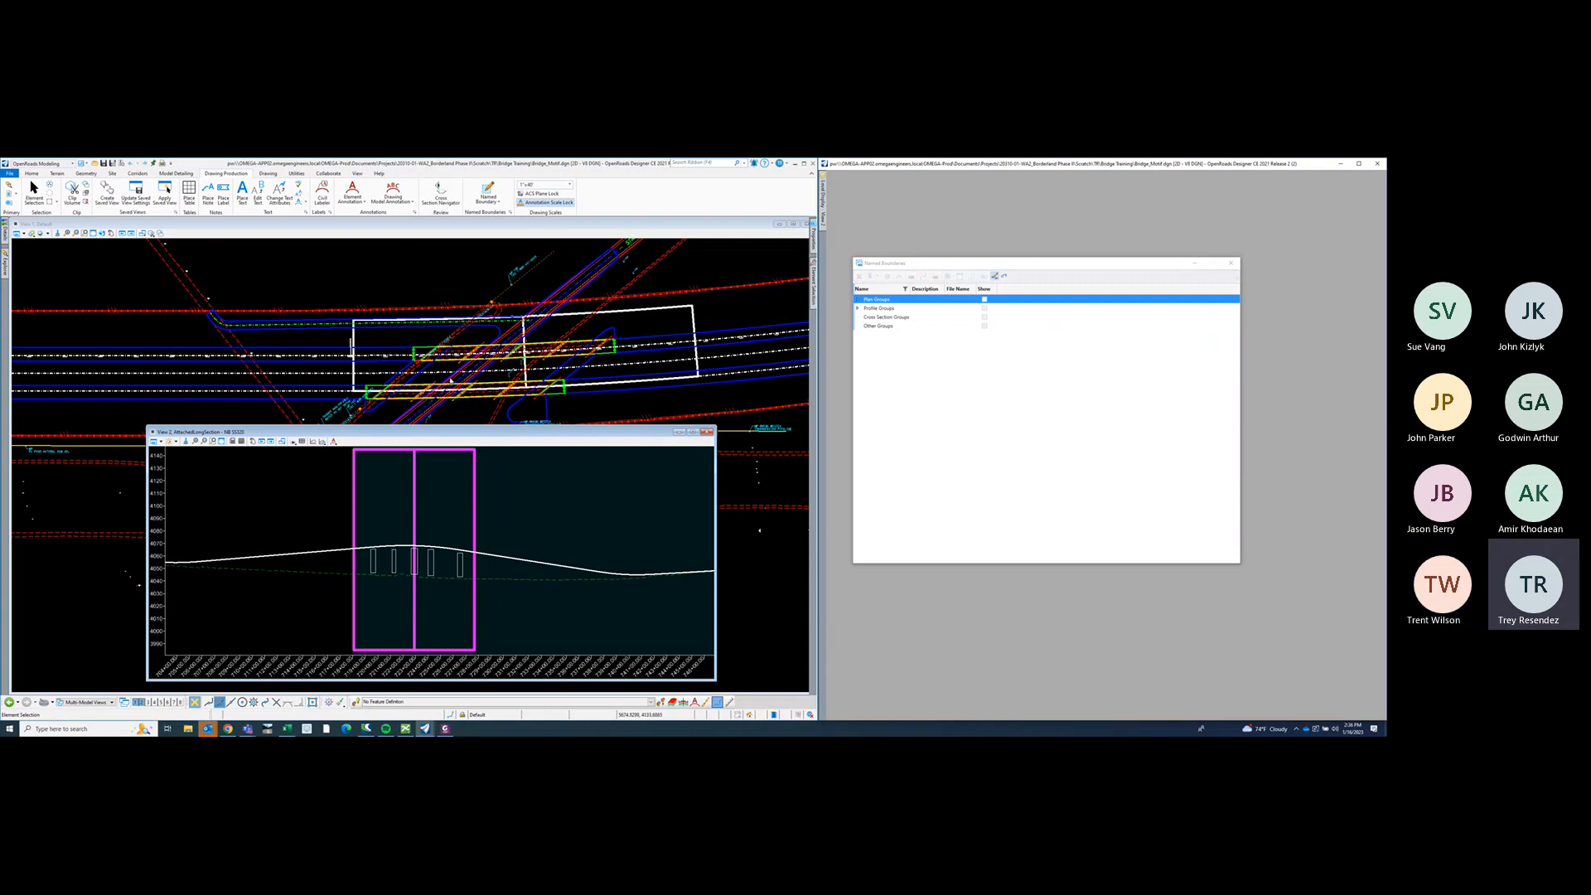
pyautogui.moveTo(556, 503); pyautogui.dragTo(549, 501, button='middle')
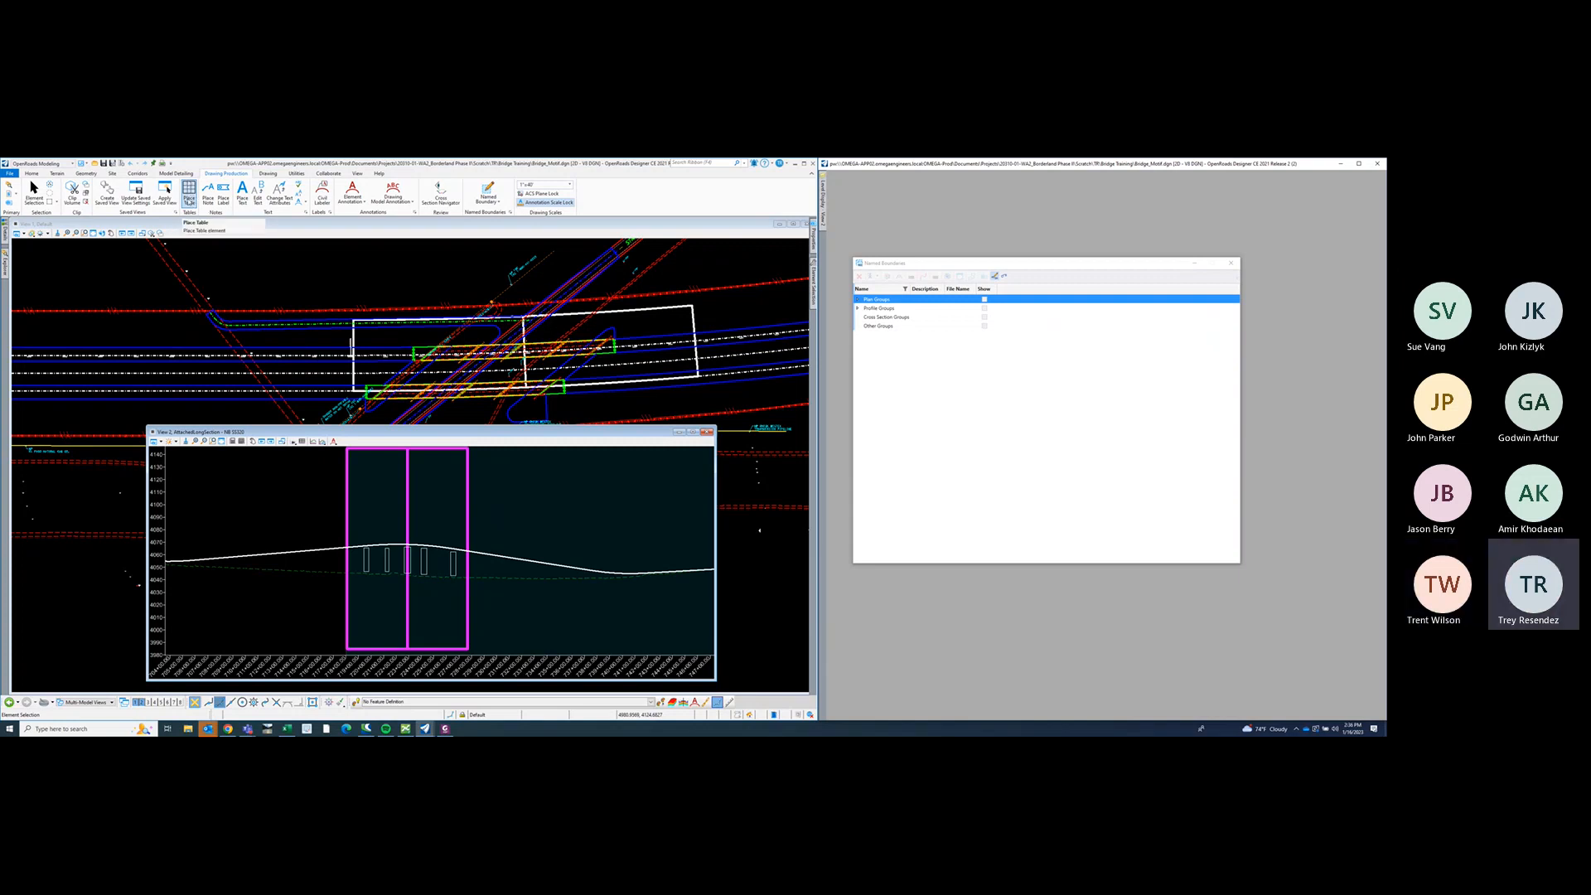
pyautogui.click(402, 267)
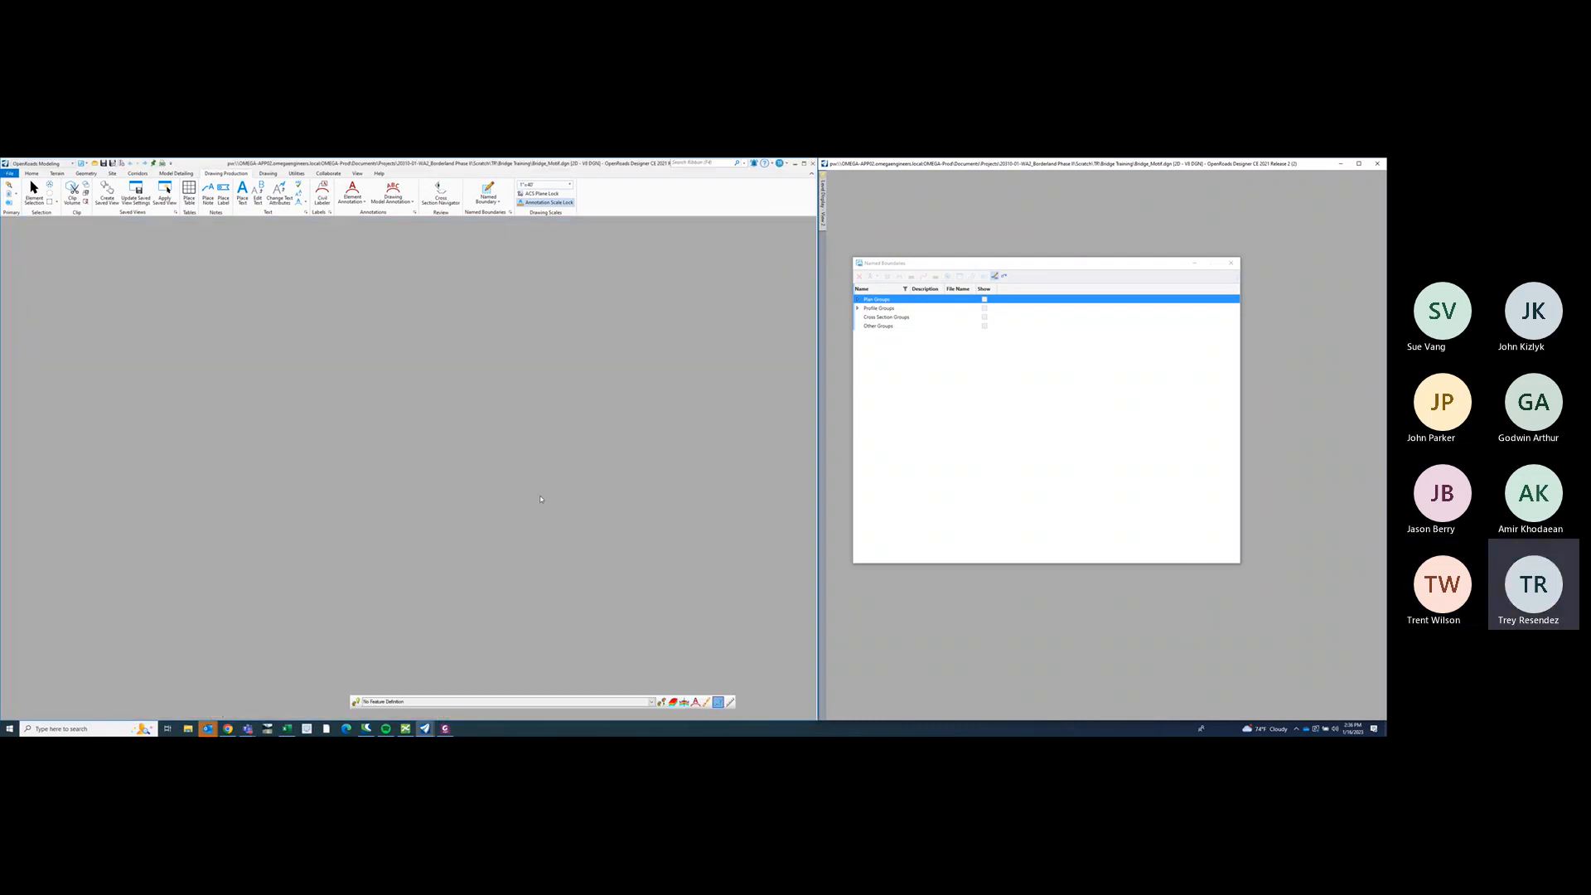
pyautogui.moveTo(552, 499); pyautogui.dragTo(553, 500, button='middle')
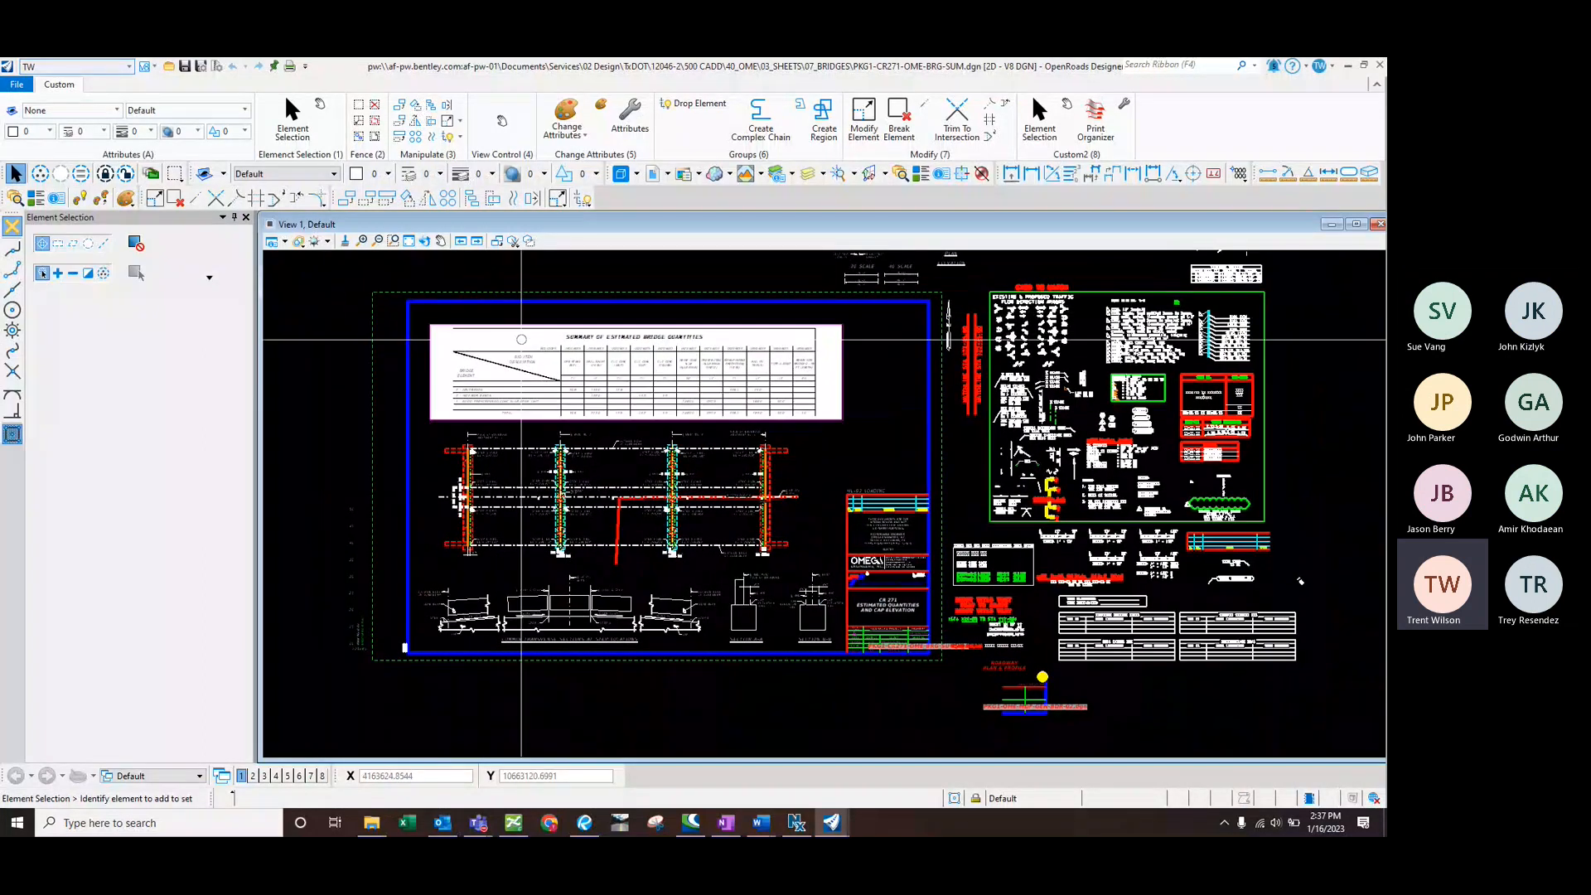
# - Open the user preferences and review the Input settings, including the full-view pointer size, and the Operation settings
pyautogui.scroll(2, 521, 339)
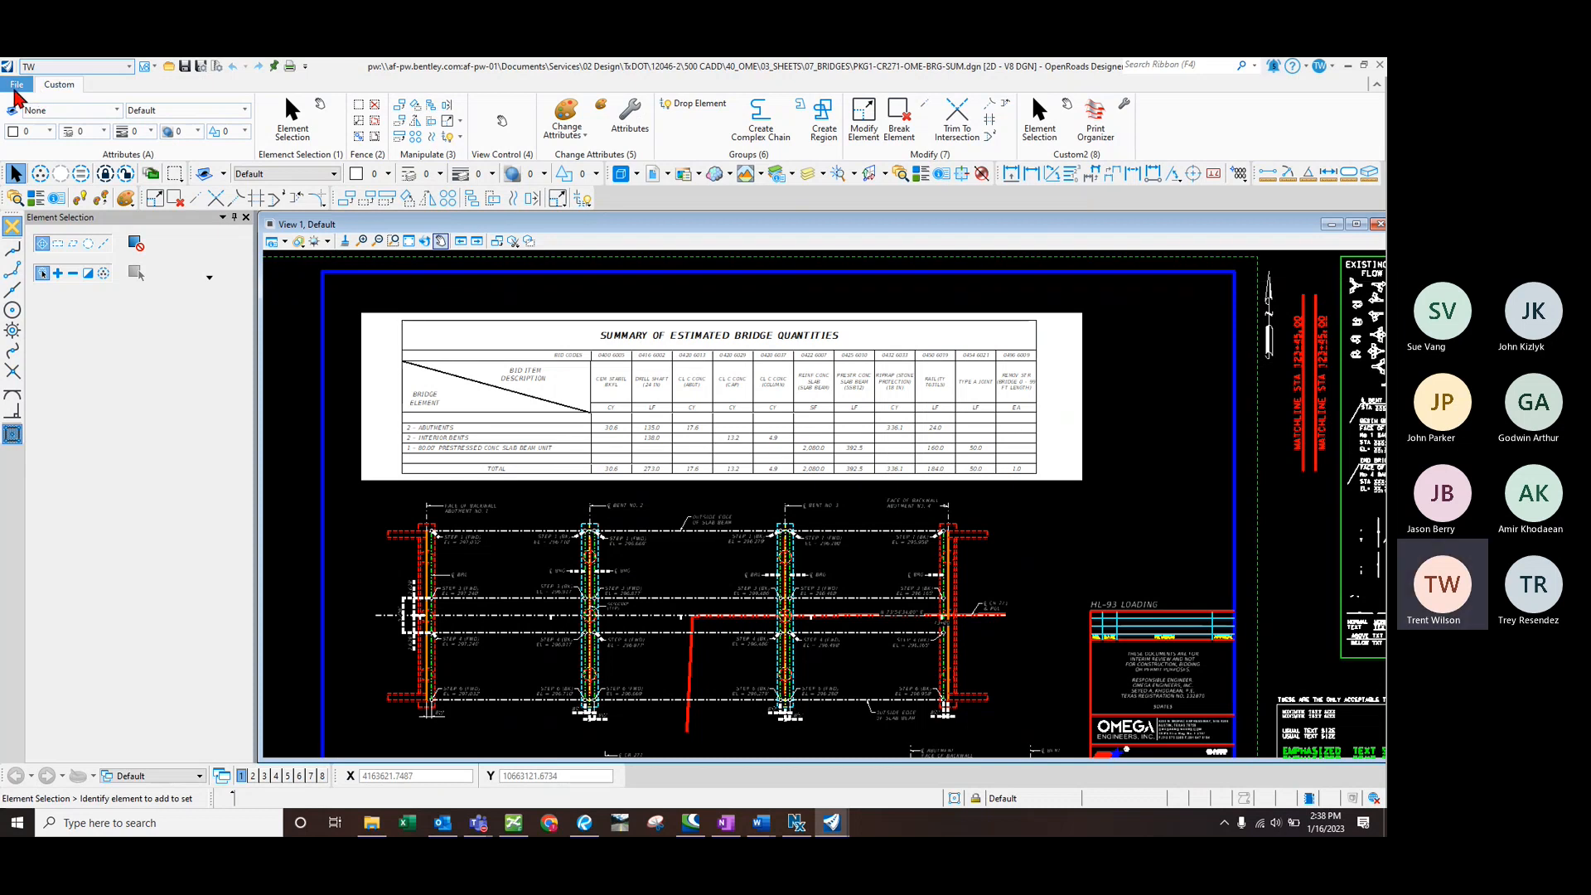
pyautogui.click(16, 84)
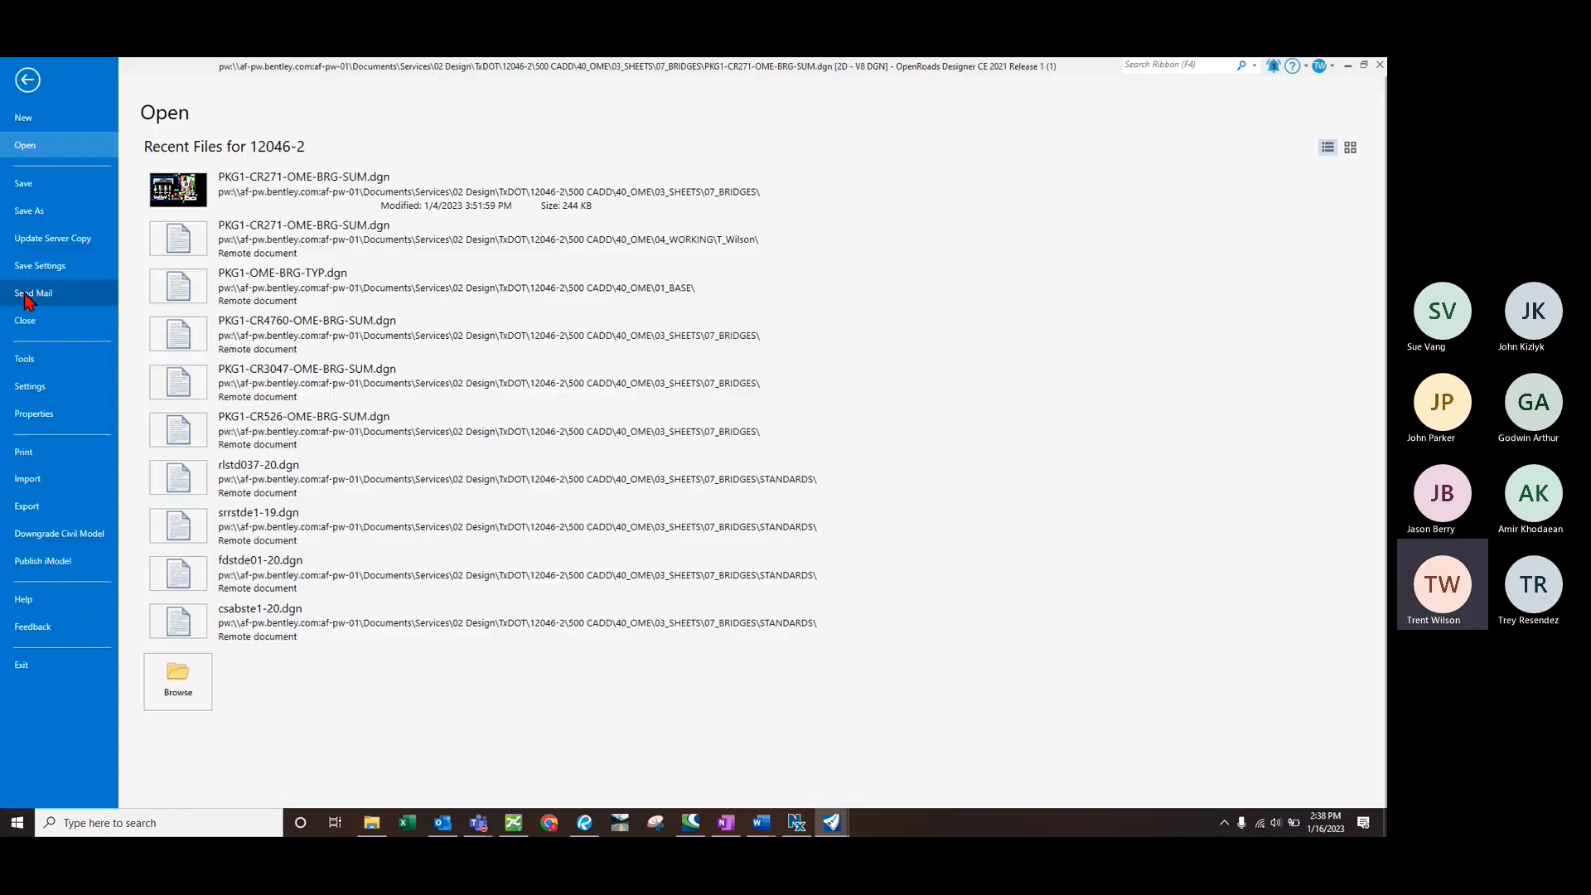
pyautogui.click(30, 386)
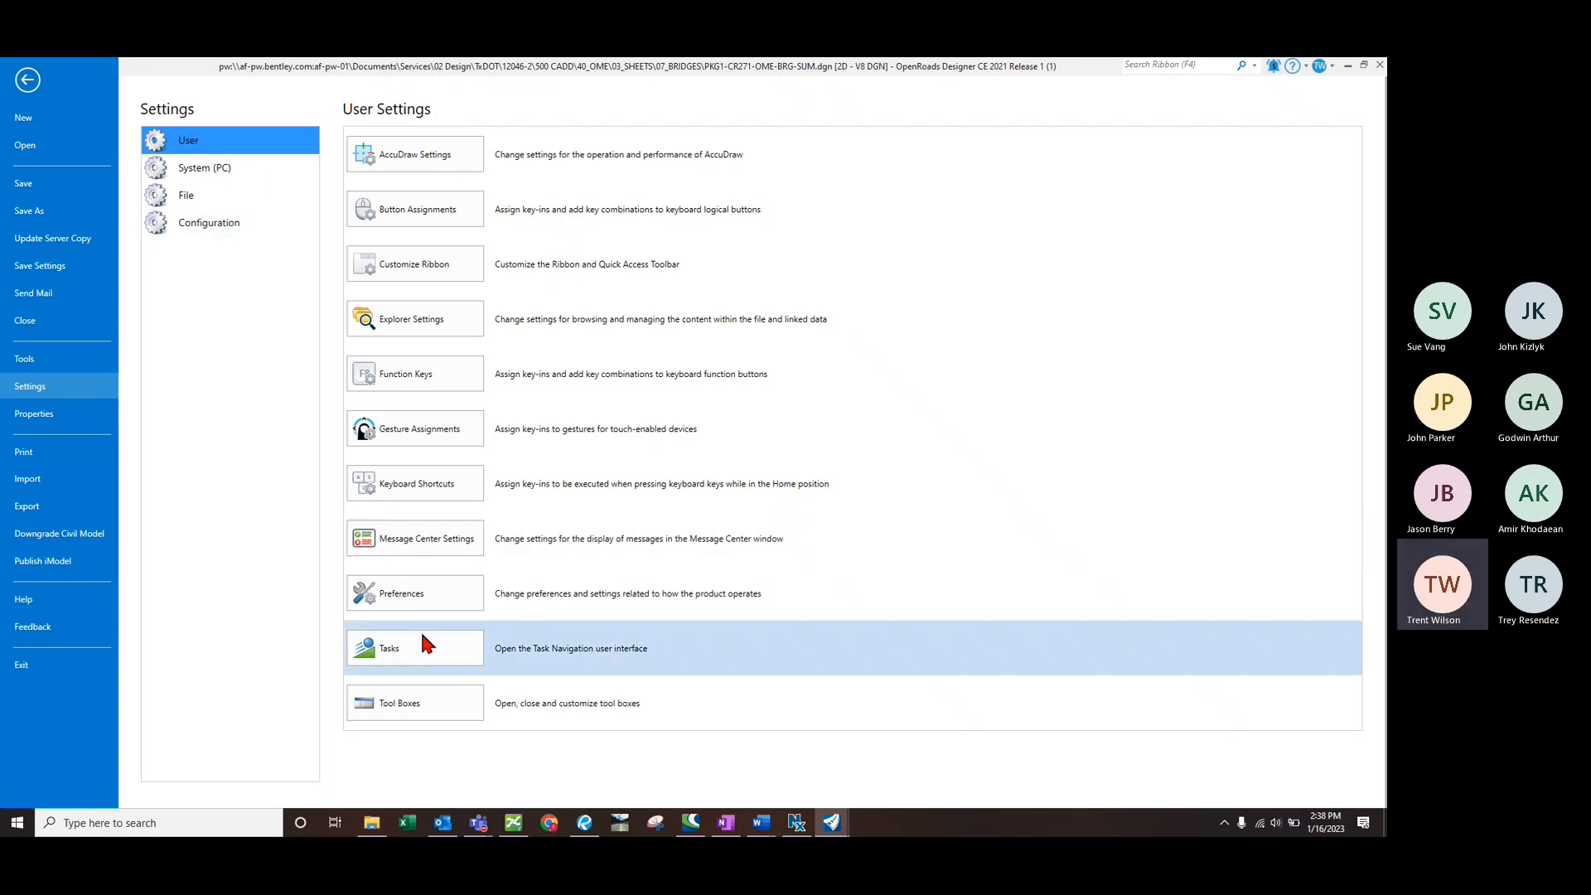
pyautogui.click(402, 587)
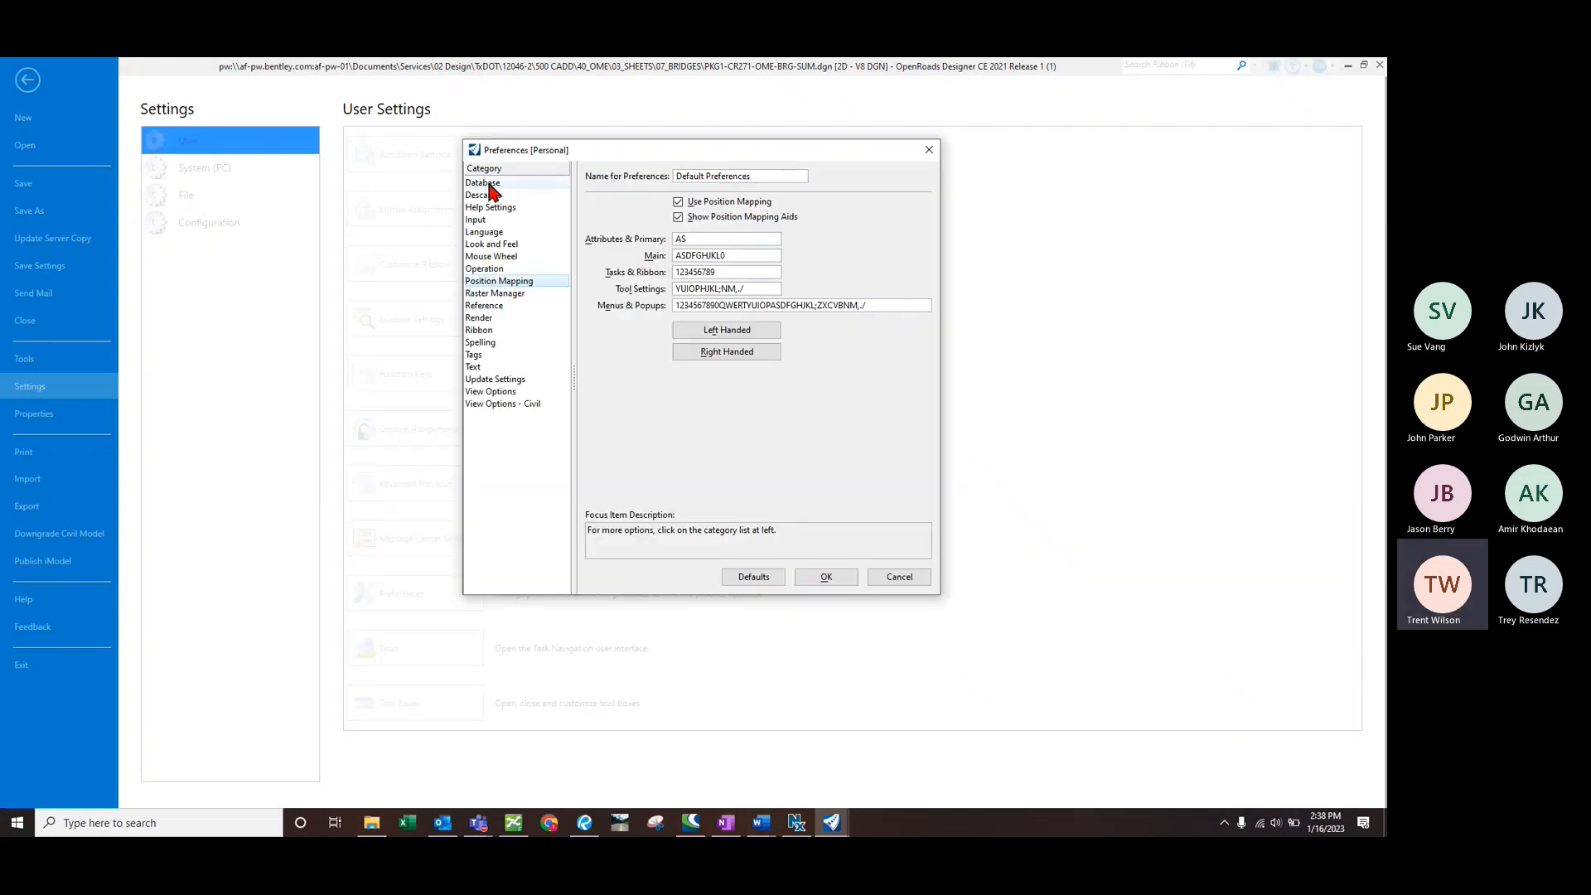
pyautogui.click(492, 209)
pyautogui.click(476, 220)
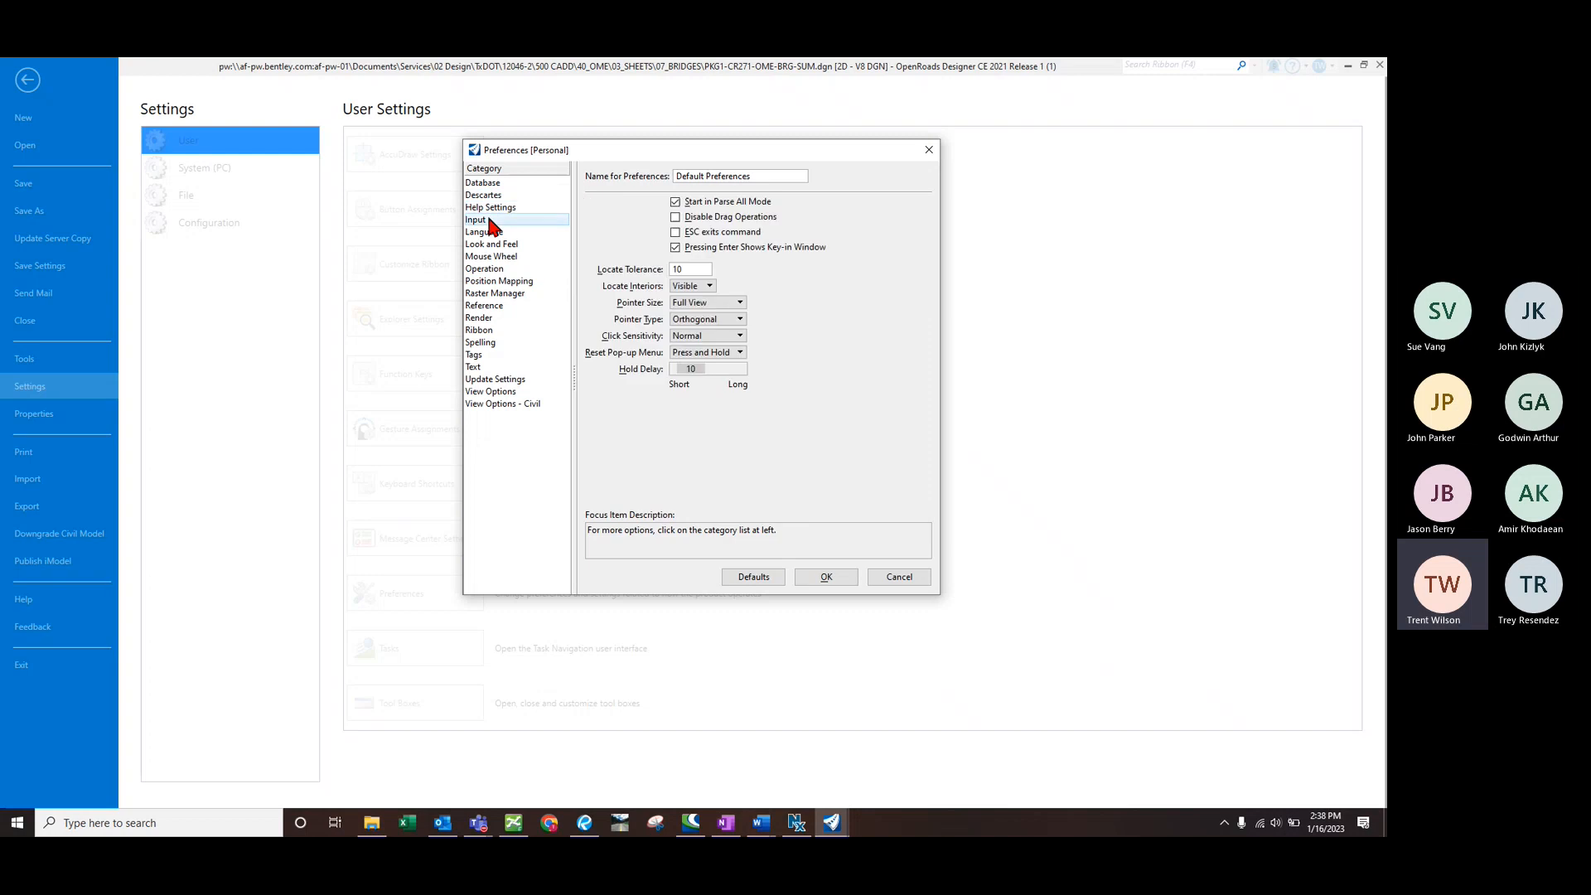
pyautogui.click(727, 302)
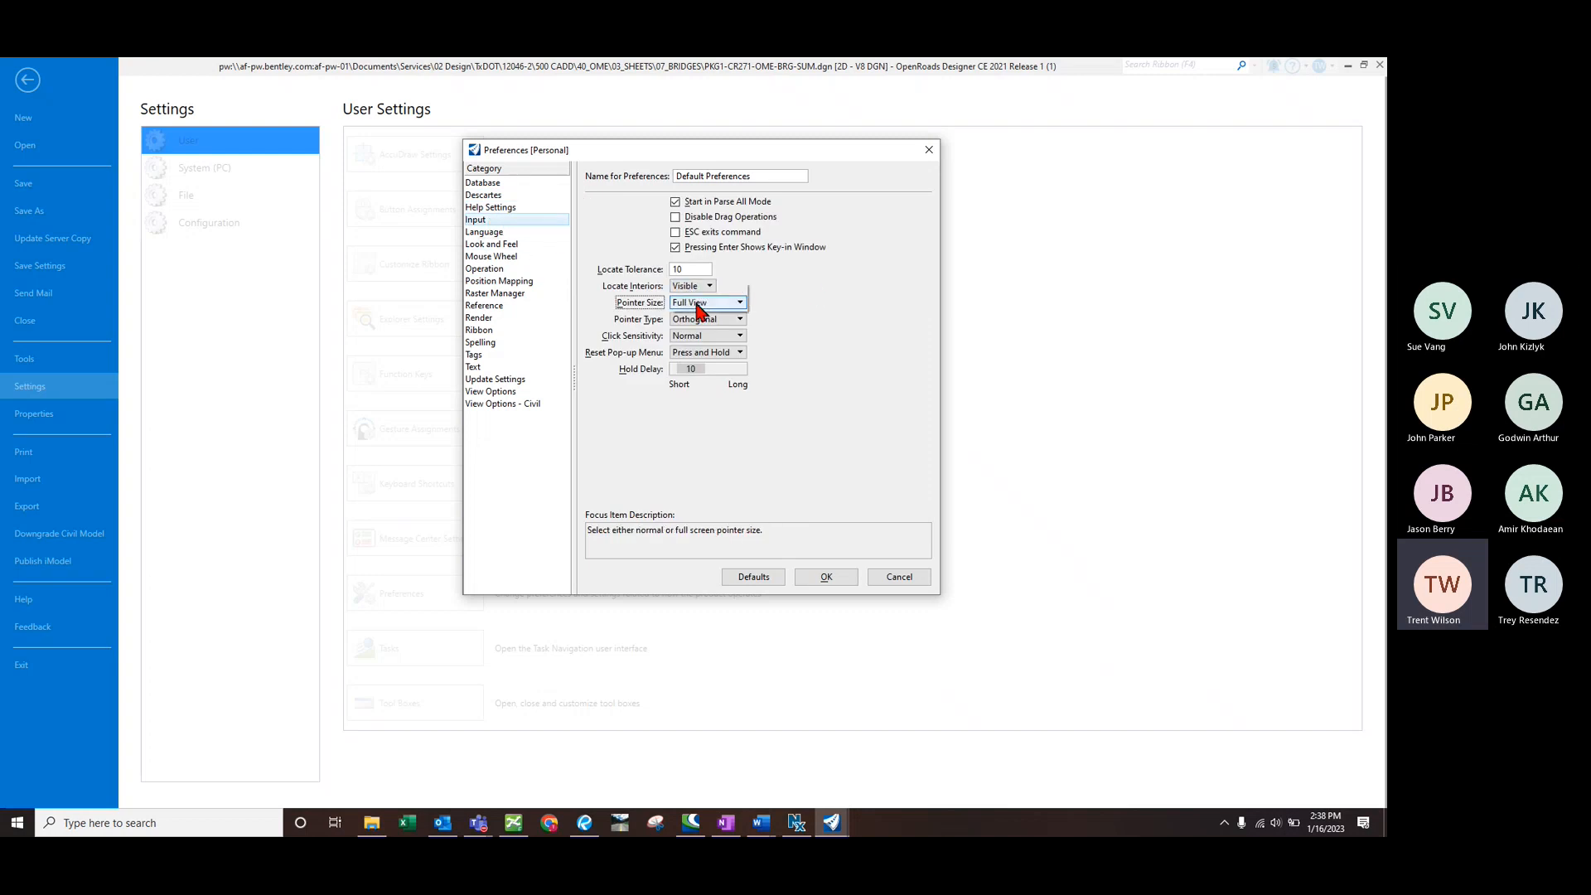
pyautogui.click(515, 270)
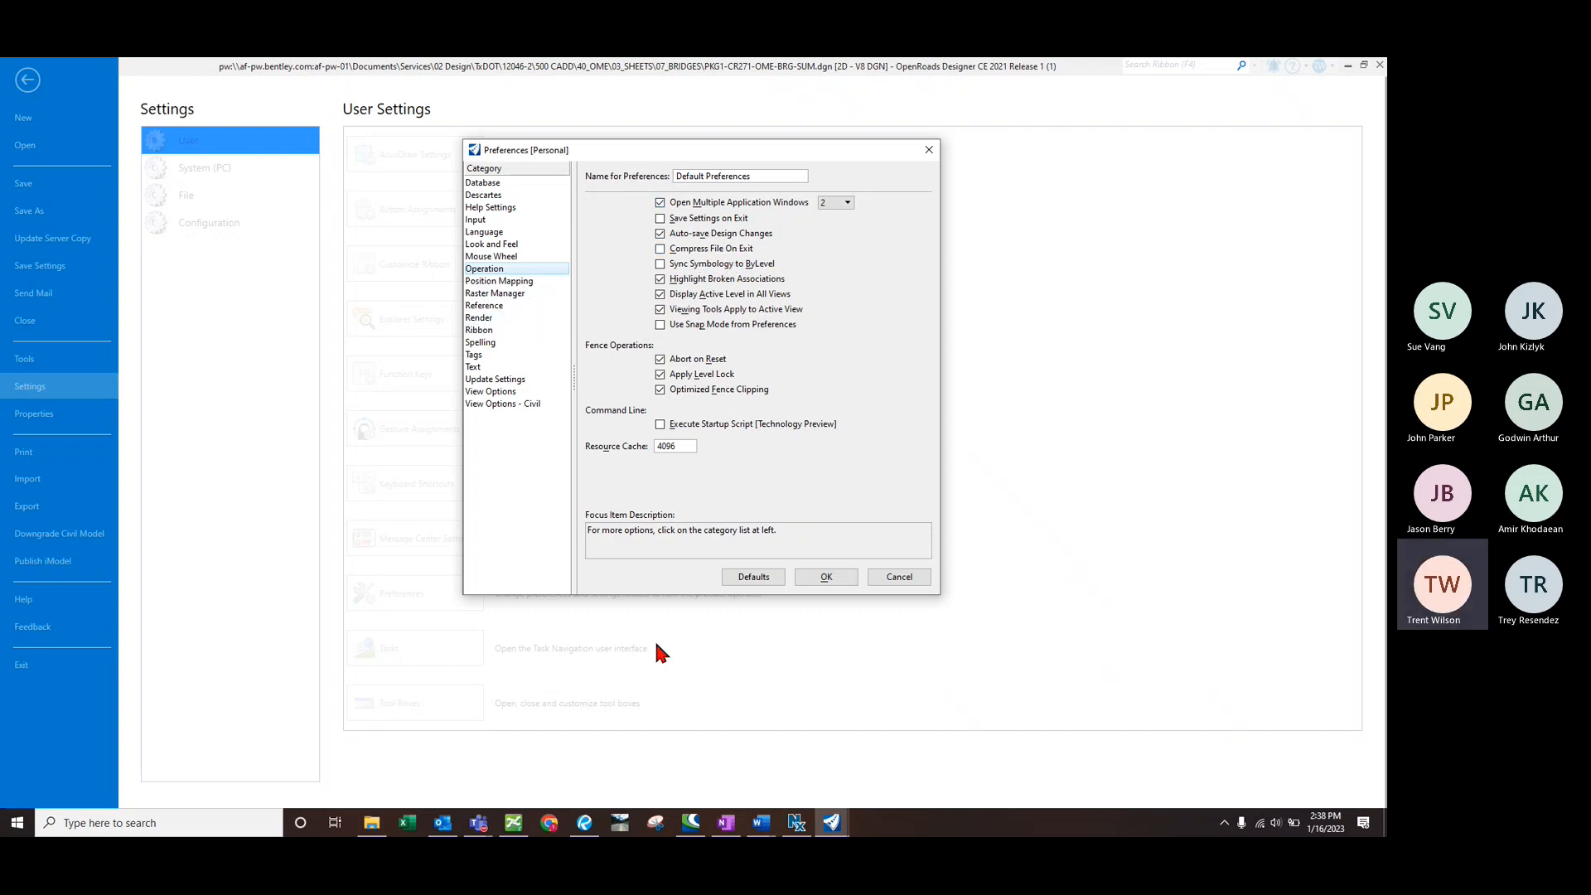
# - Review the Position Mapping preferences, checking the Use Position Mapping option and the keys assigned to Attributes & Primary and Tasks & Ribbon
pyautogui.moveTo(763, 821)
pyautogui.click(794, 744)
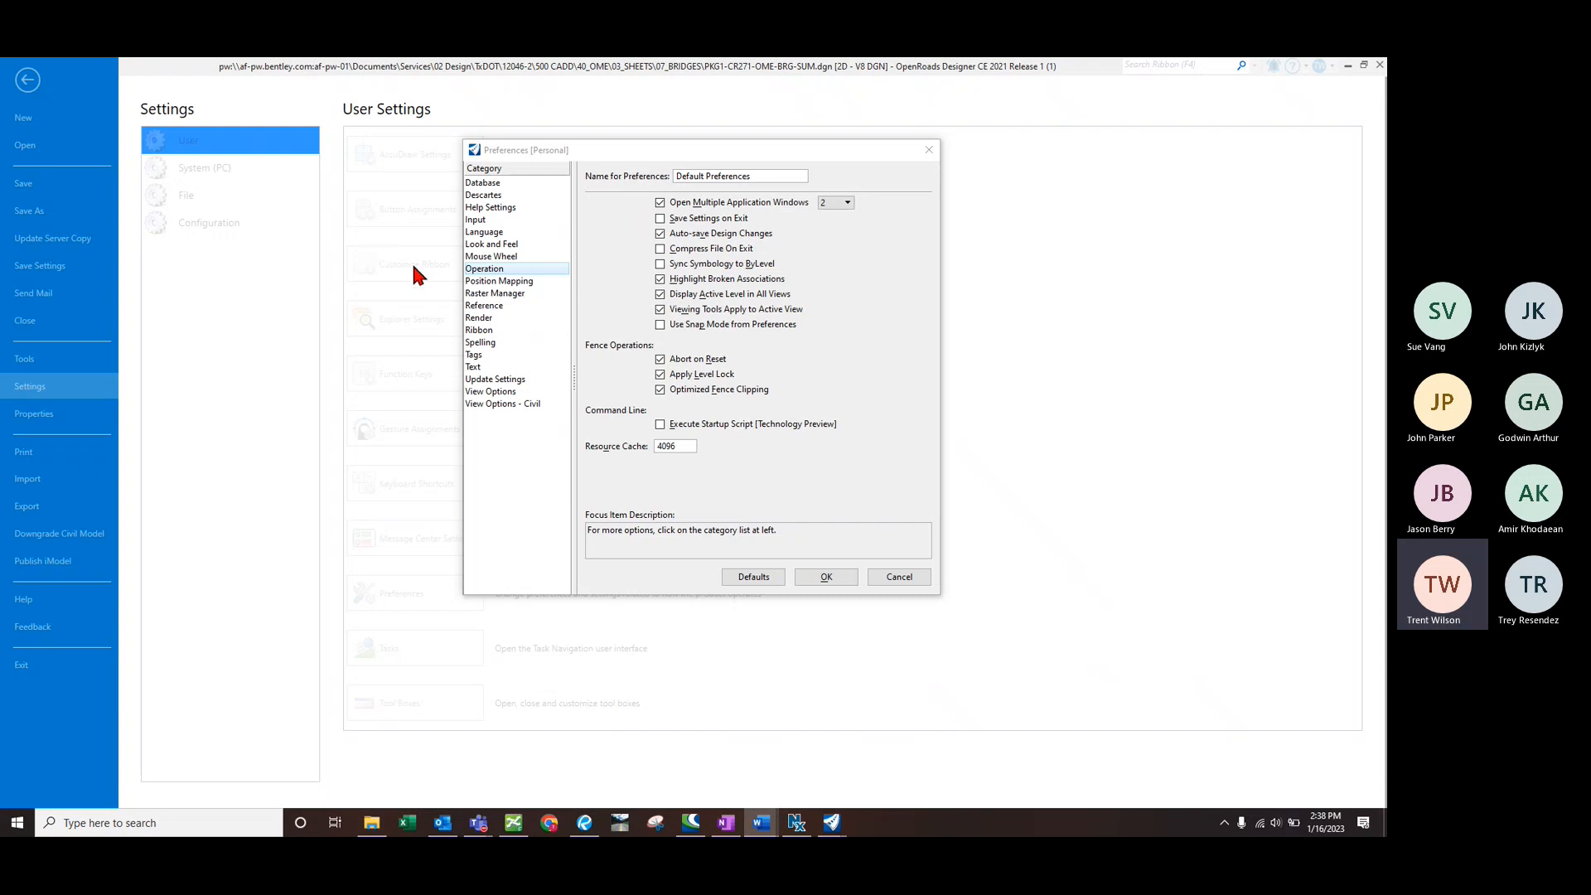
pyautogui.click(513, 285)
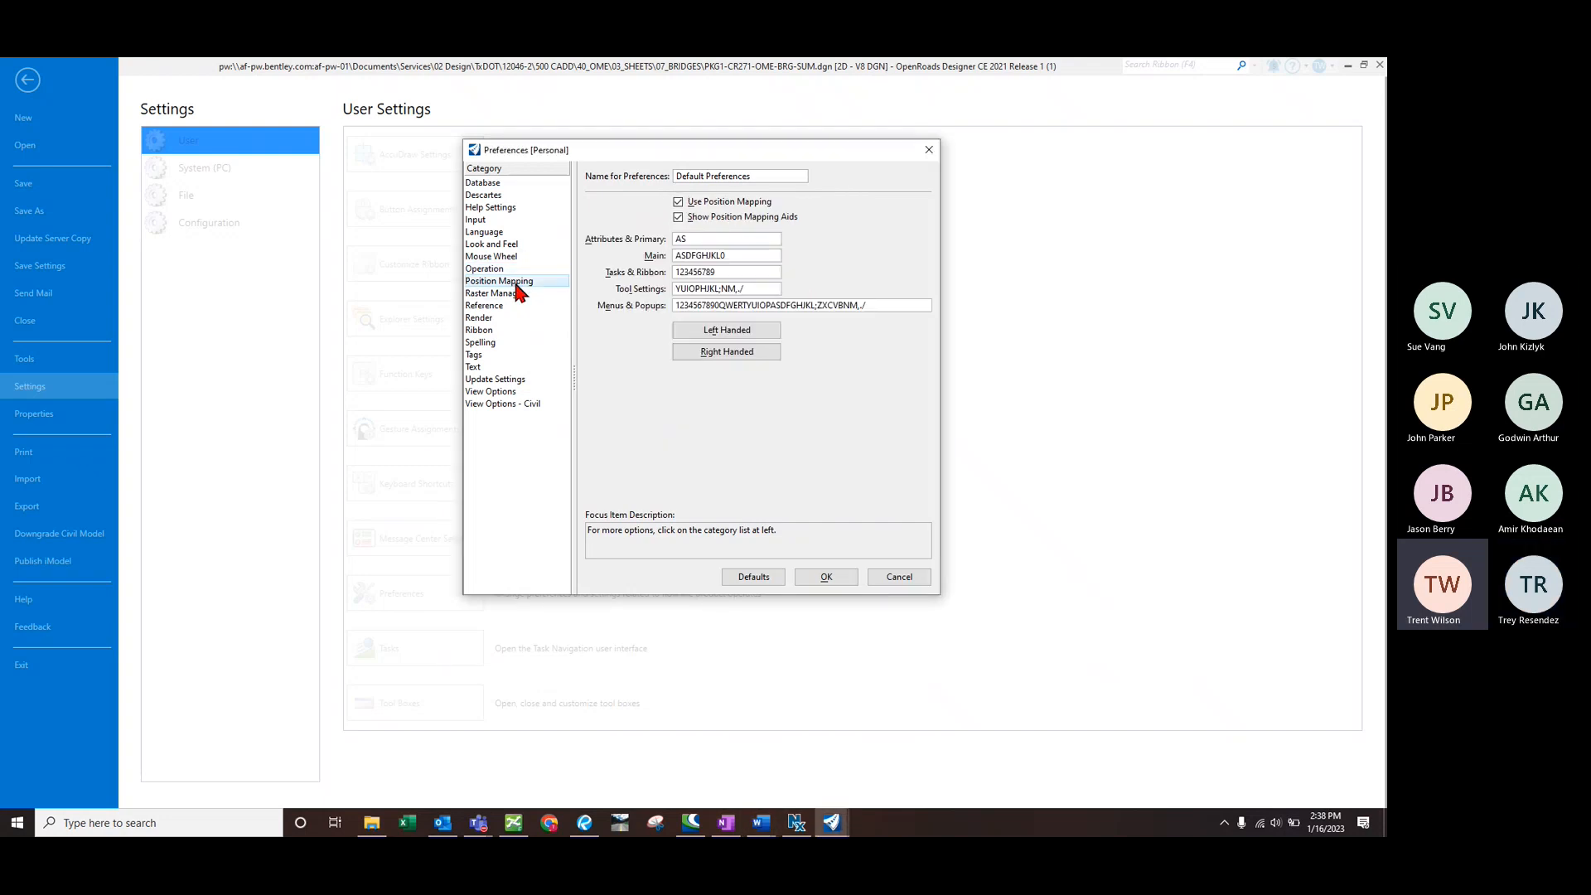
pyautogui.click(679, 202)
pyautogui.click(678, 202)
pyautogui.click(696, 236)
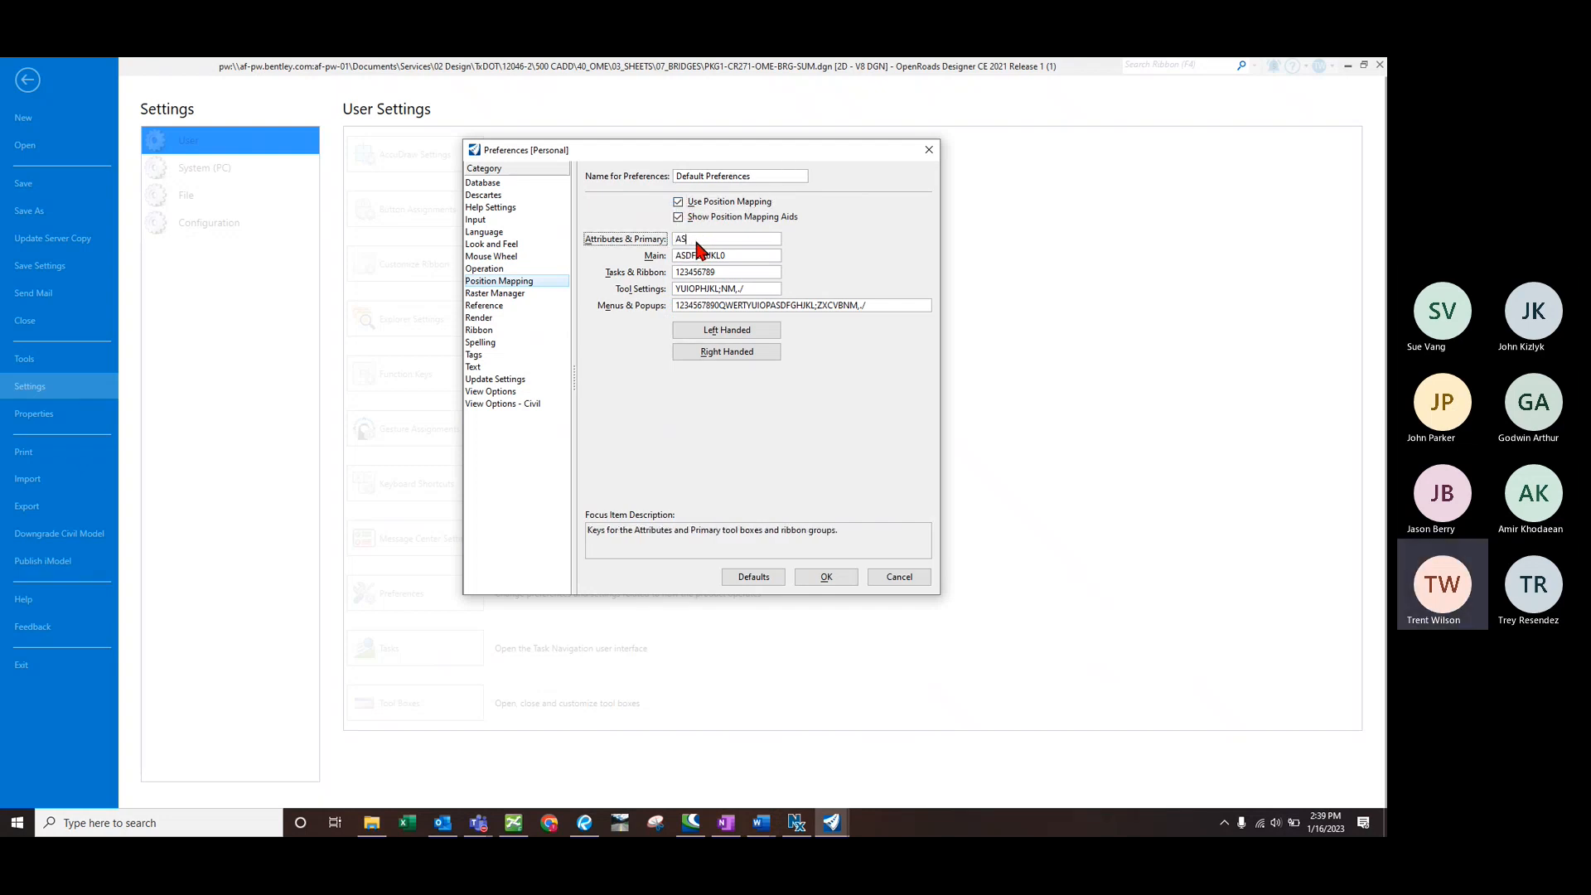
pyautogui.doubleClick(700, 277)
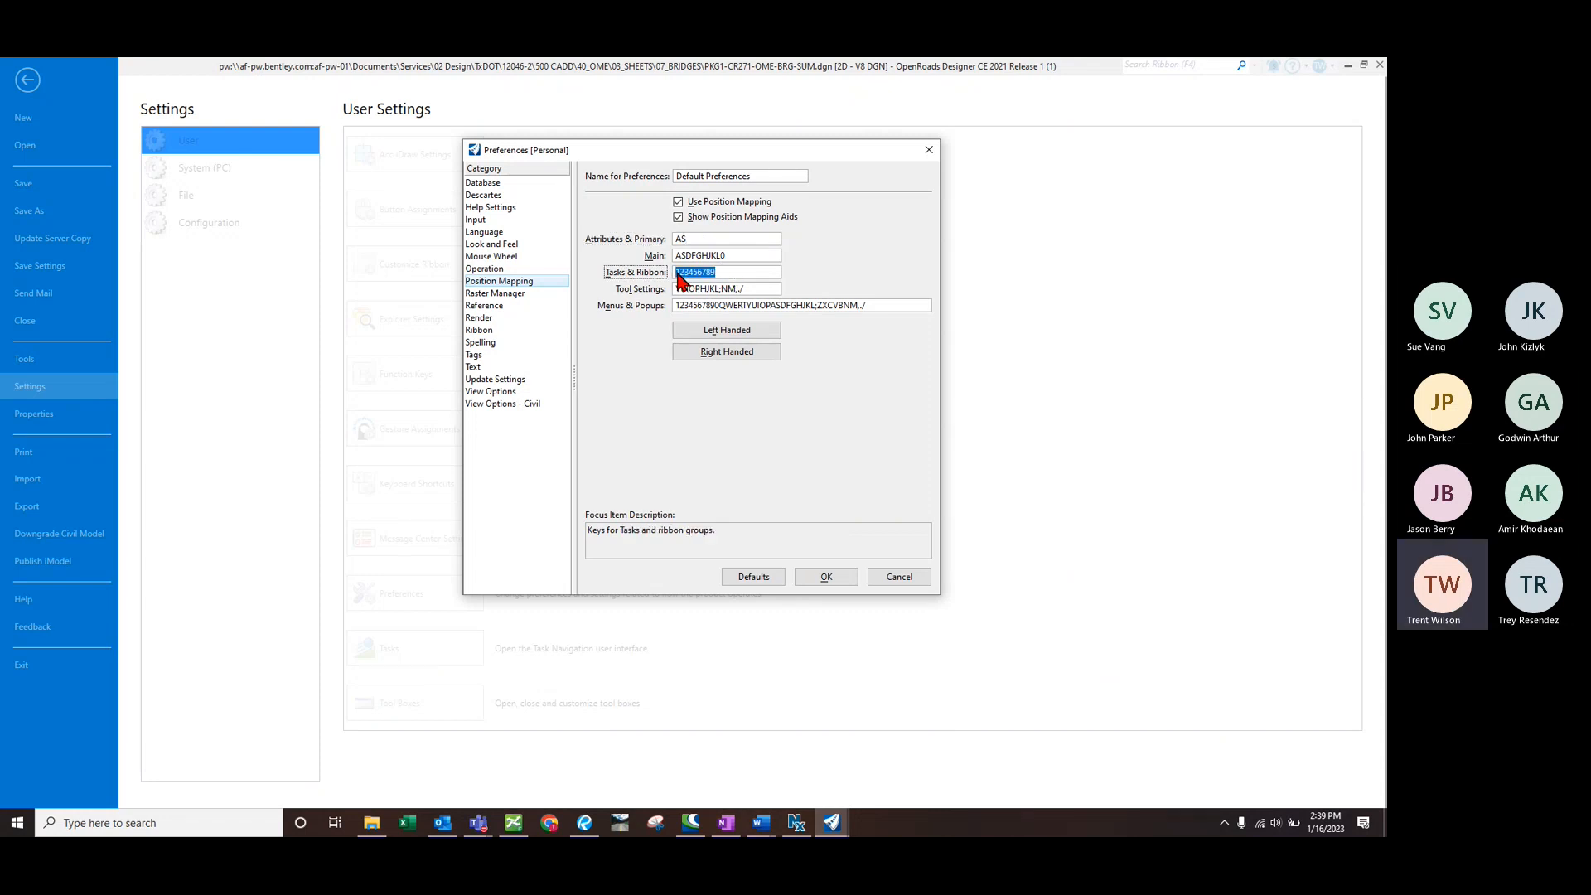
pyautogui.click(723, 276)
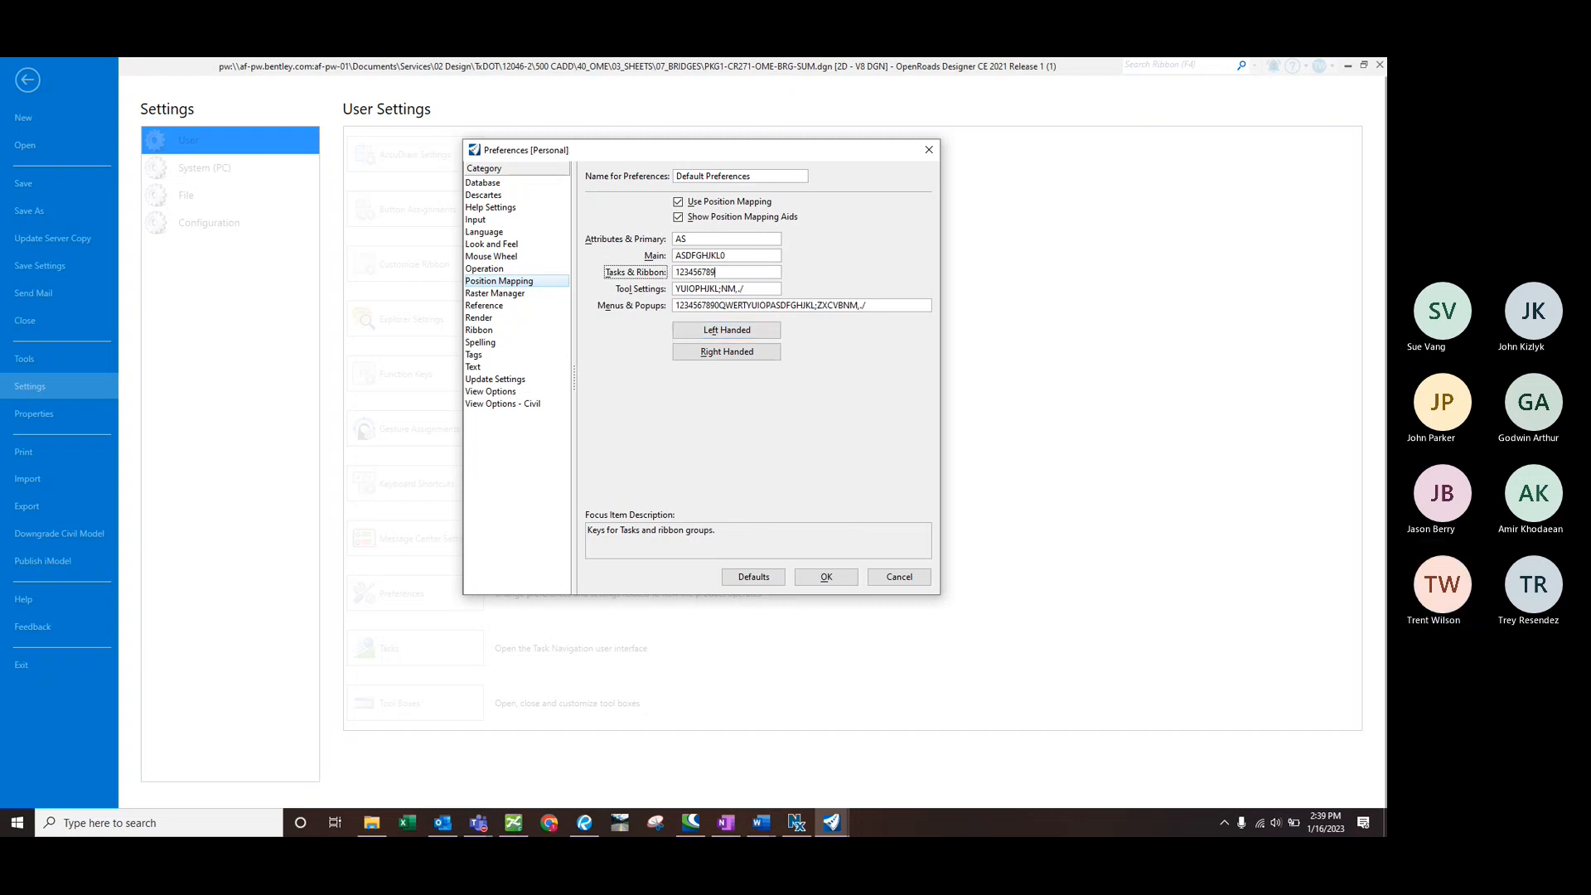
pyautogui.hotkey('alt', 'Tab')
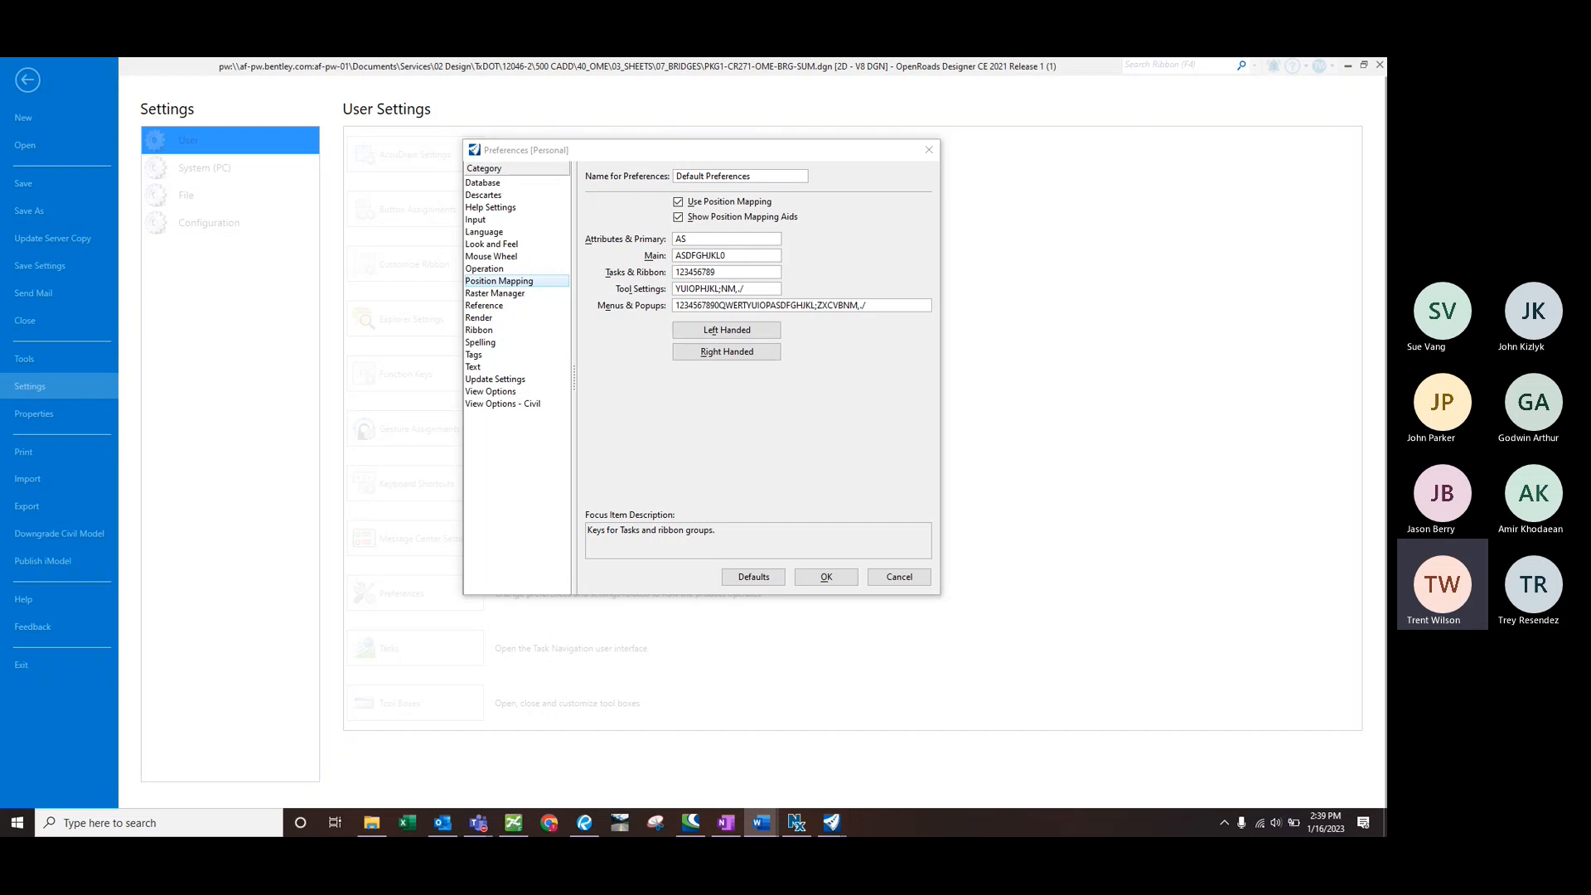
# - Choose Menu for Position-Mapped Groups in the Ribbon preferences, save the preferences and return to the drawing
pyautogui.click(489, 330)
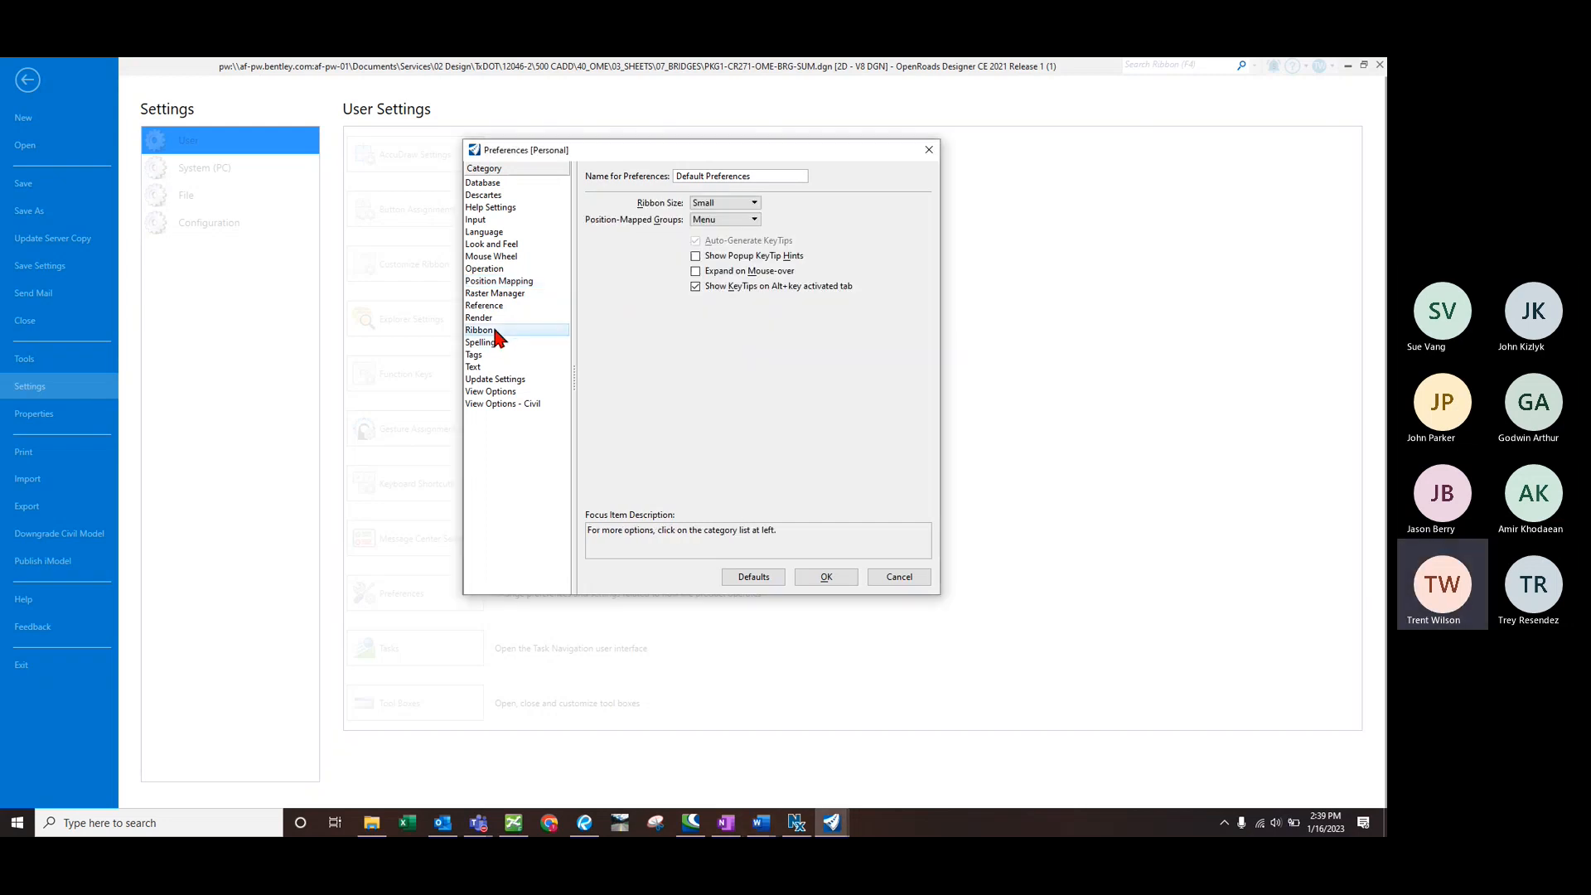
pyautogui.click(739, 222)
pyautogui.click(726, 220)
pyautogui.click(827, 575)
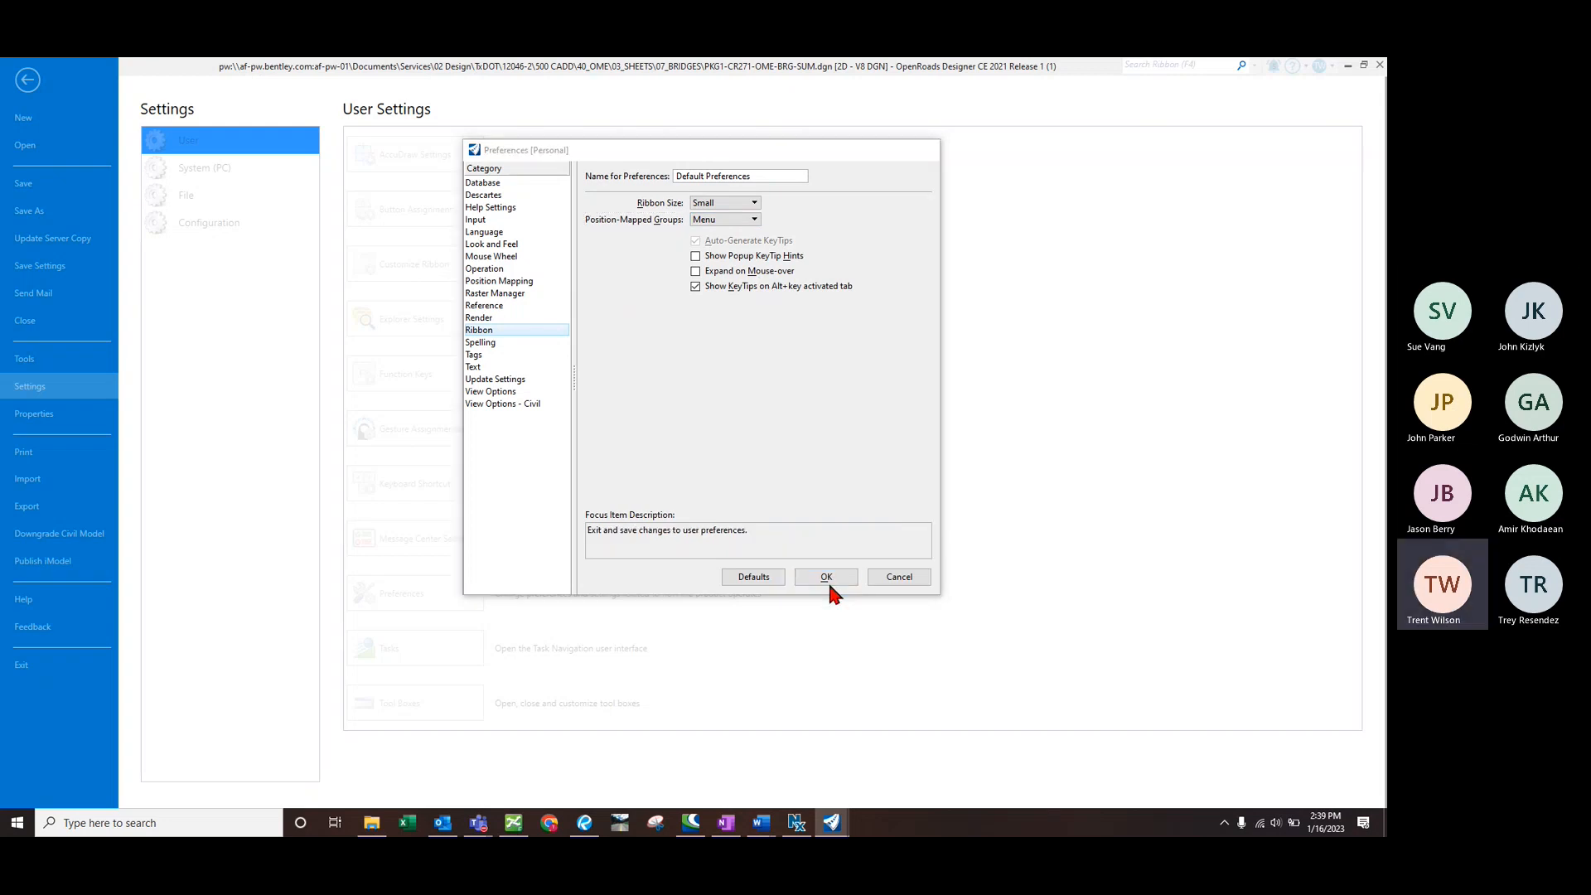
pyautogui.click(28, 80)
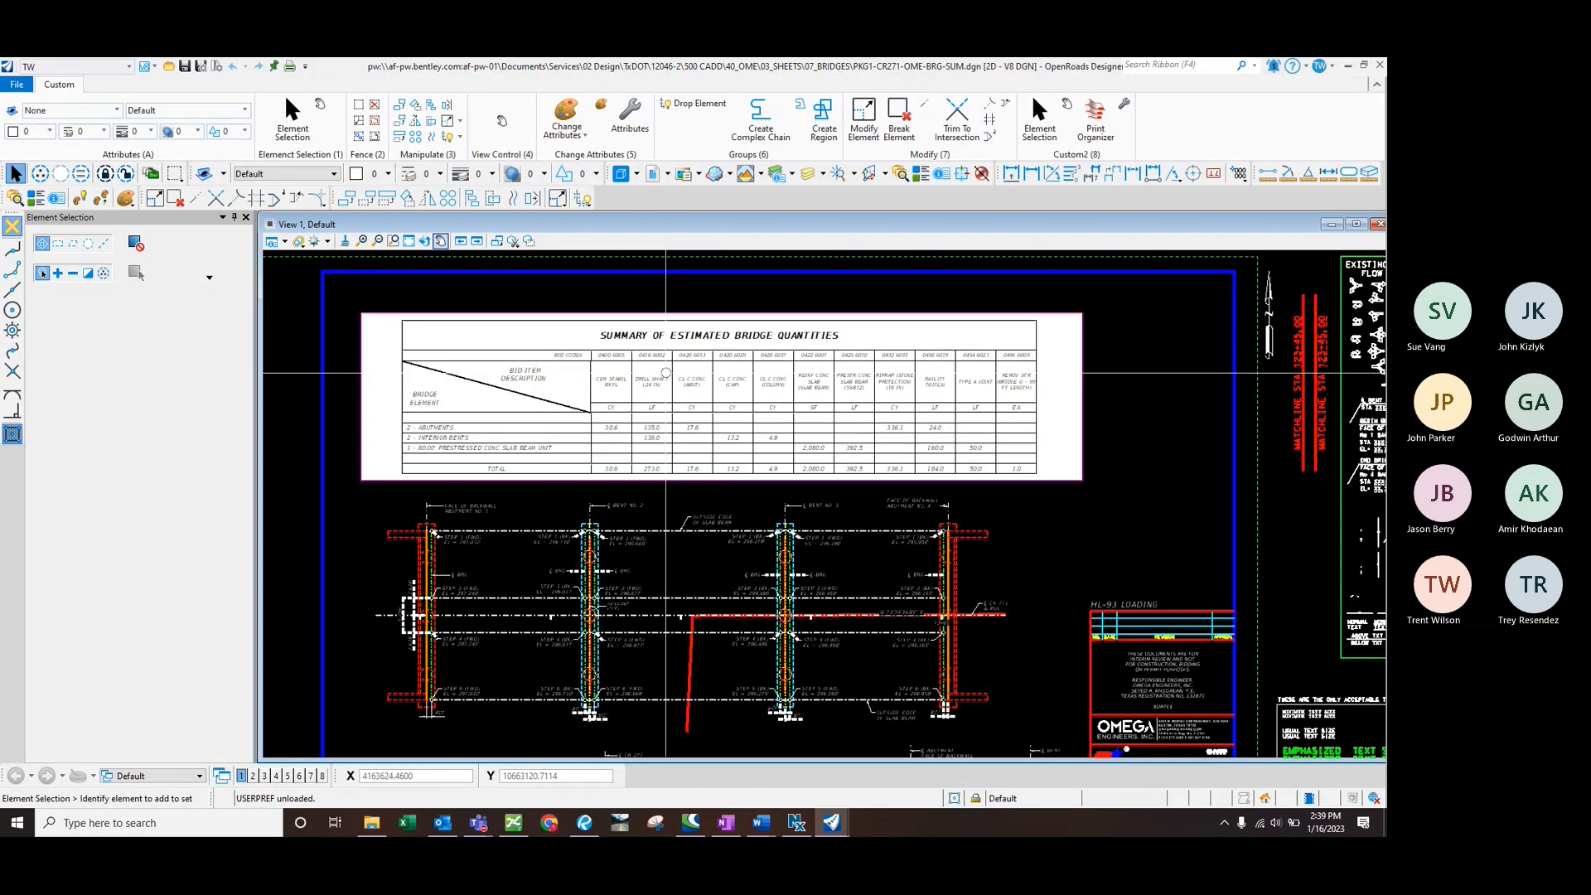
# - Activate the Copy tool through position mapping and return to Element Selection
pyautogui.press('3')
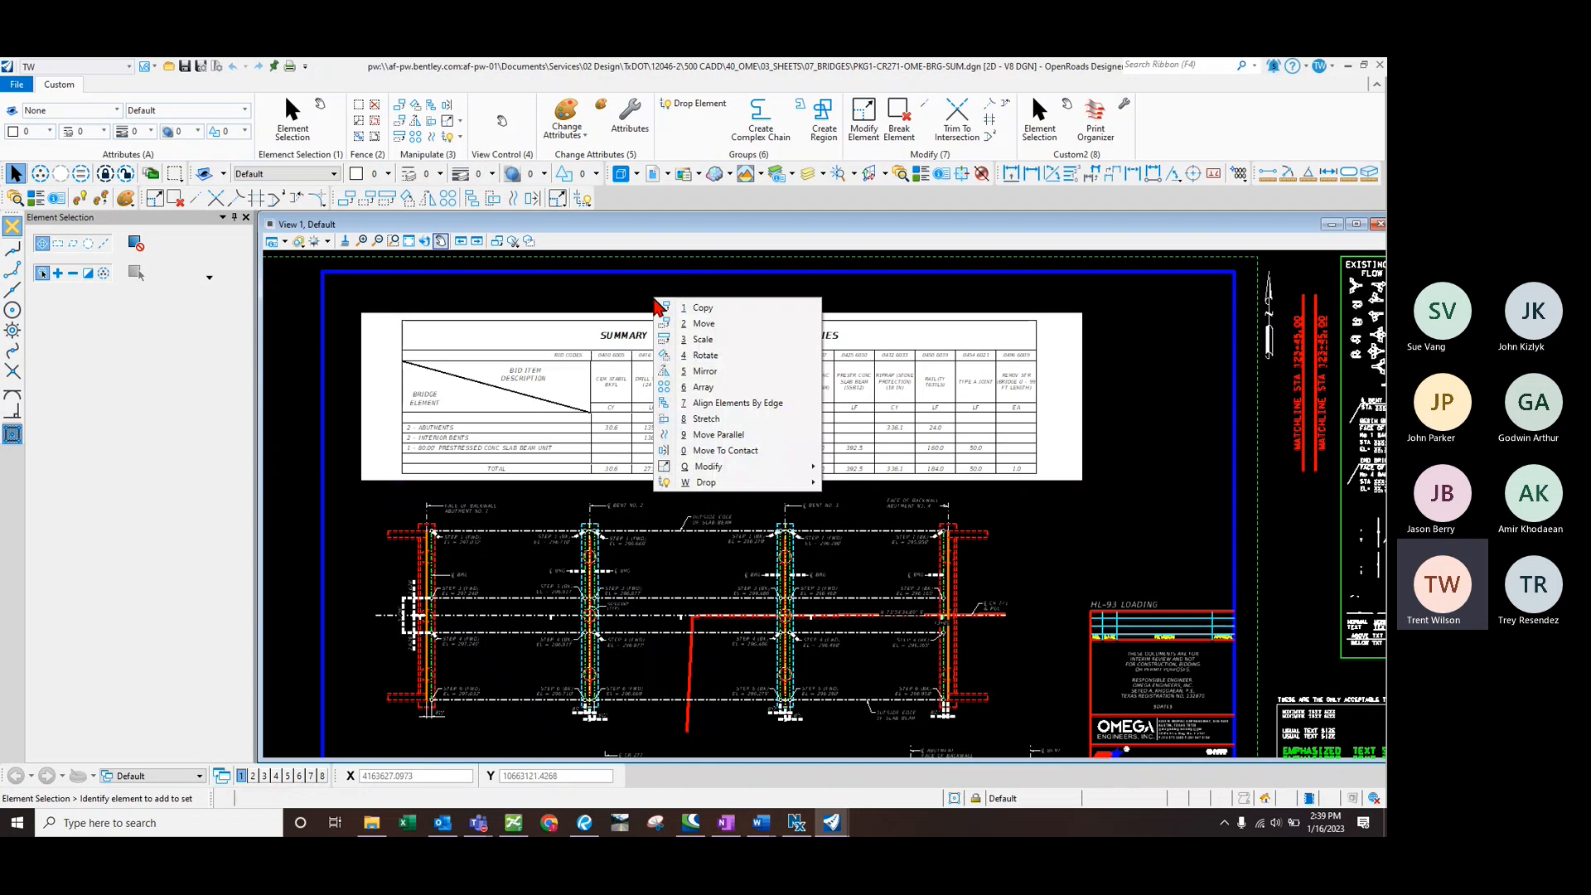
pyautogui.press('q')
pyautogui.press('1')
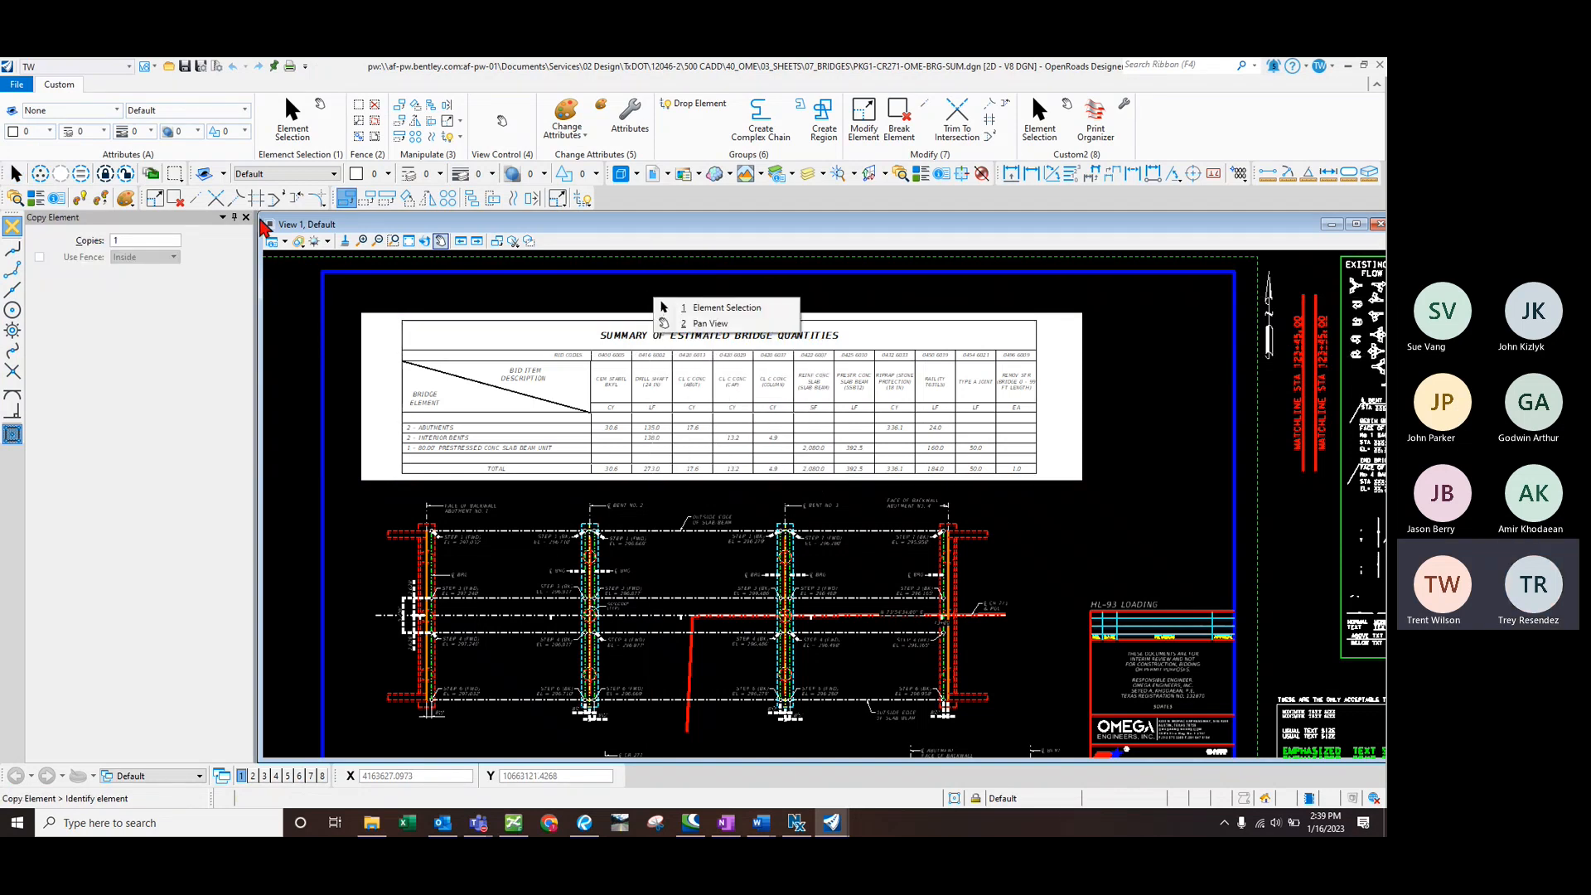
pyautogui.press('1')
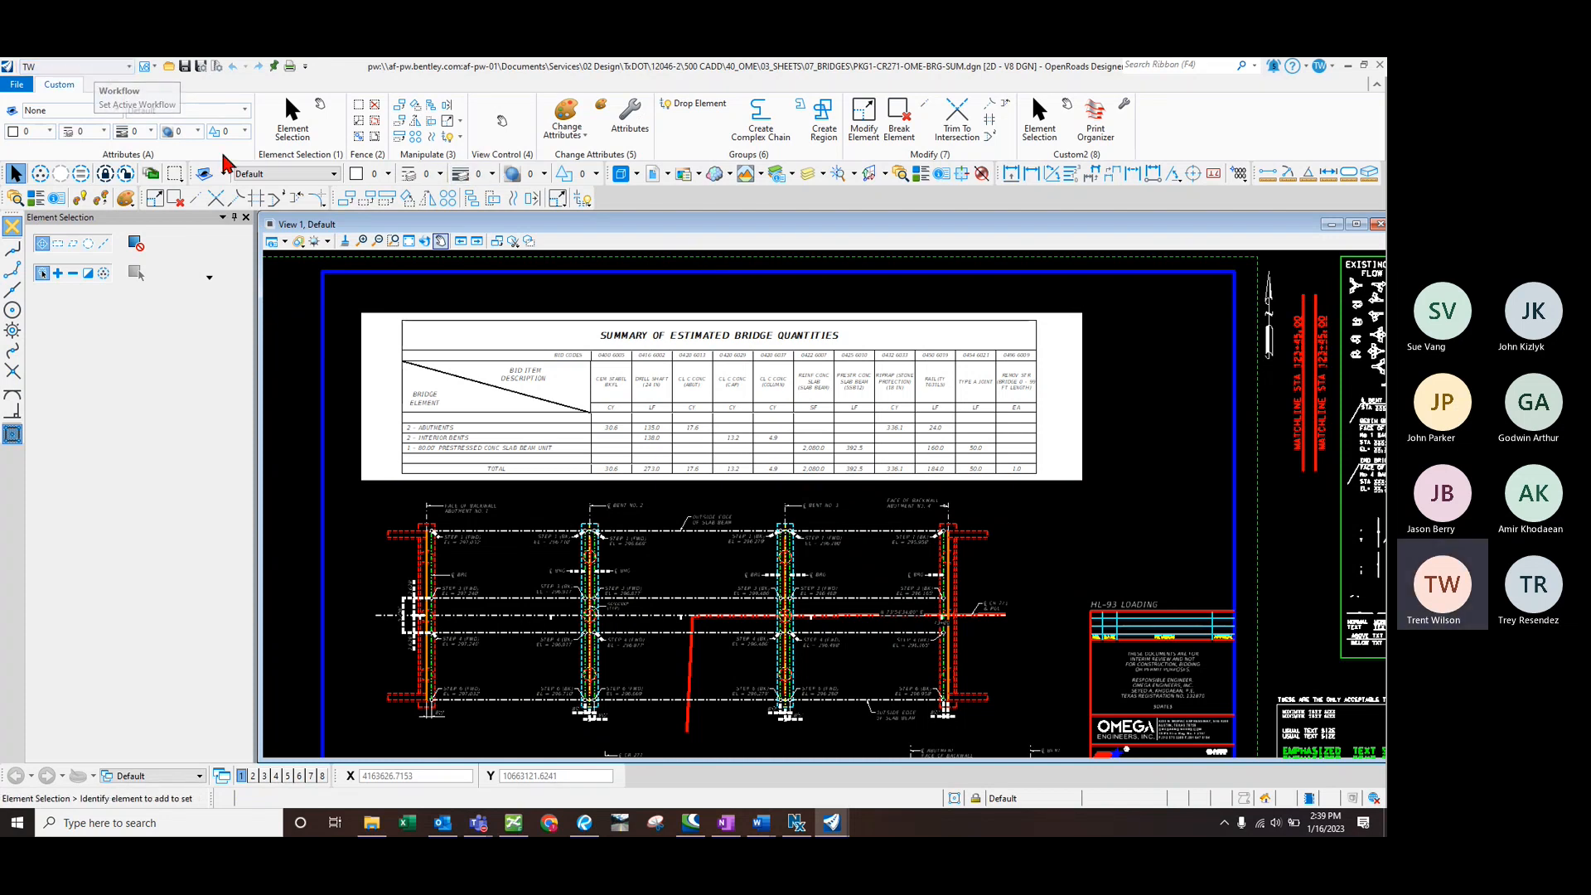
# - Switch the active workflow to OpenRoads Modeling and back to the custom TW workflow
pyautogui.click(89, 70)
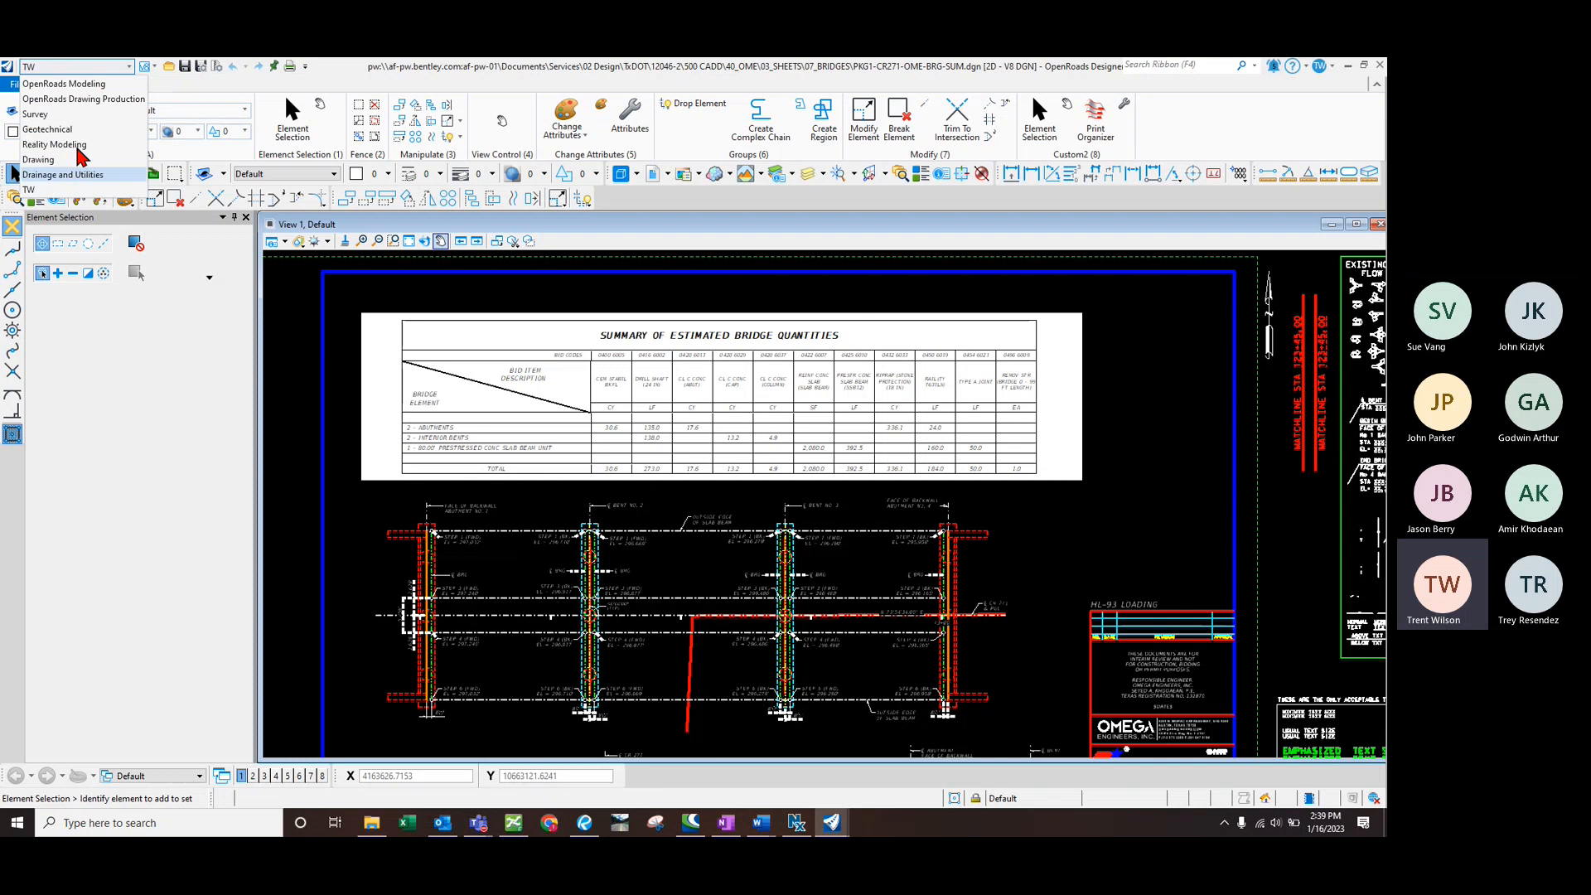
pyautogui.click(73, 83)
pyautogui.click(73, 70)
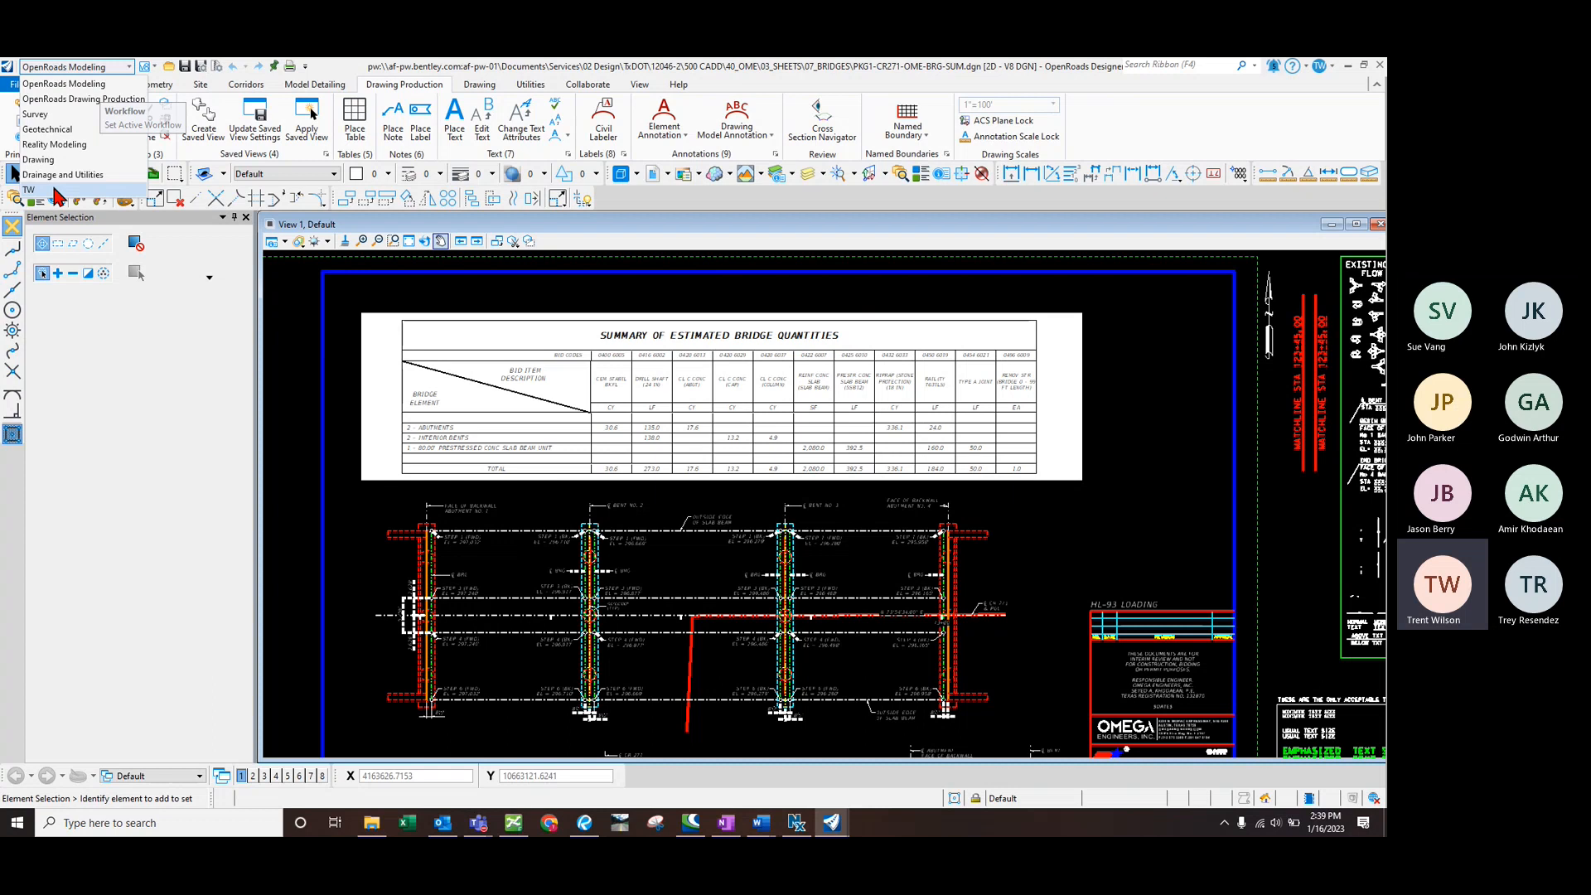
pyautogui.click(33, 190)
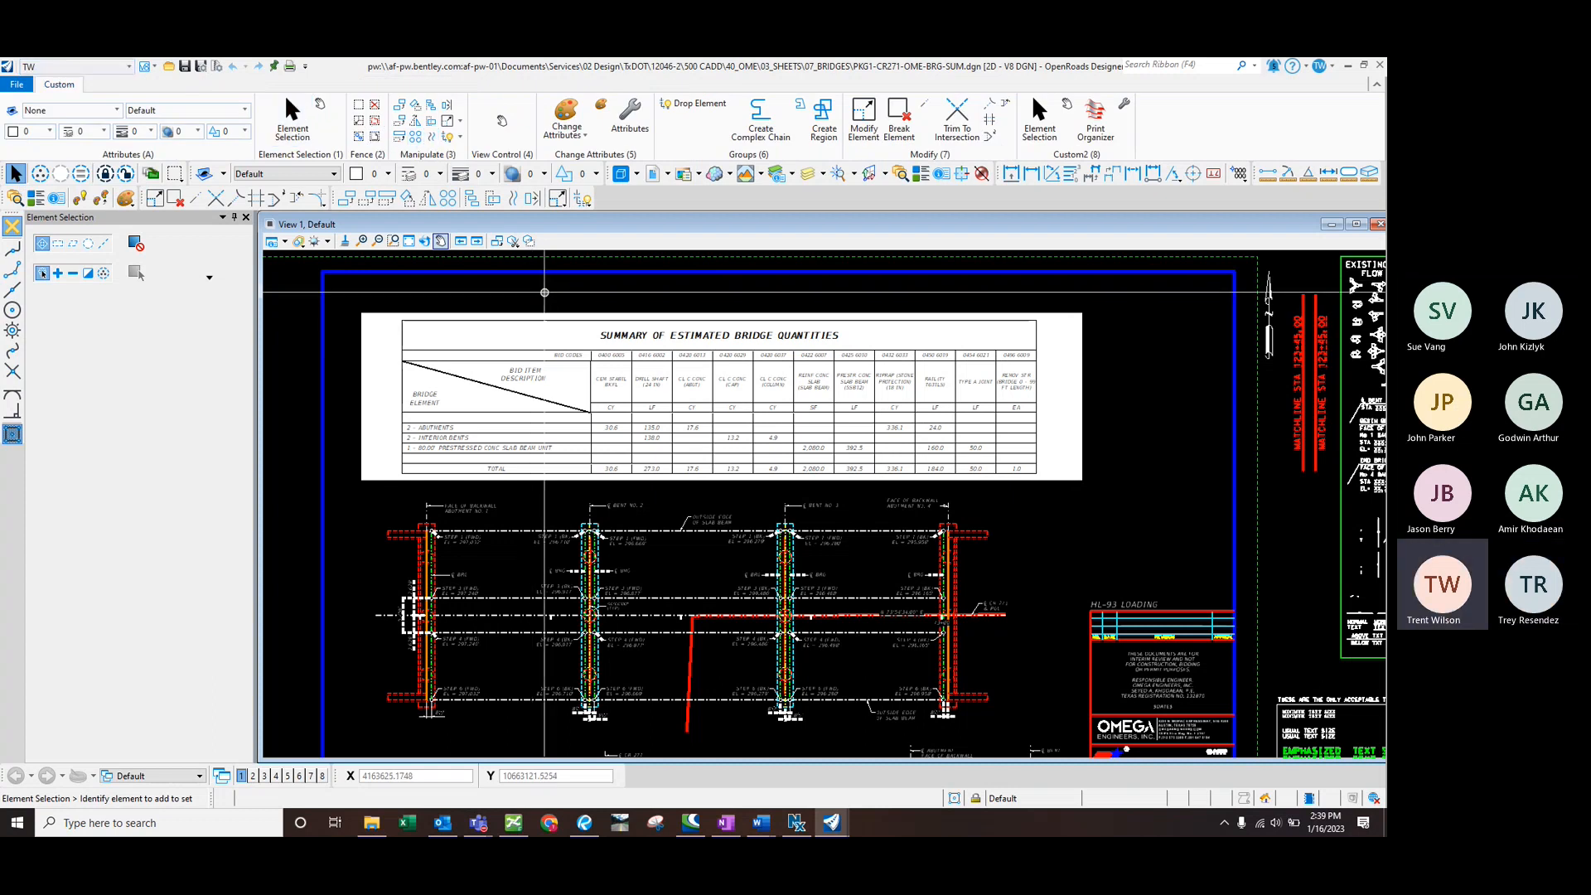
# - Show the position-mapped Change Attributes group at the cursor, view its nested attribute commands, and dismiss it
pyautogui.press('5')
pyautogui.moveTo(554, 309)
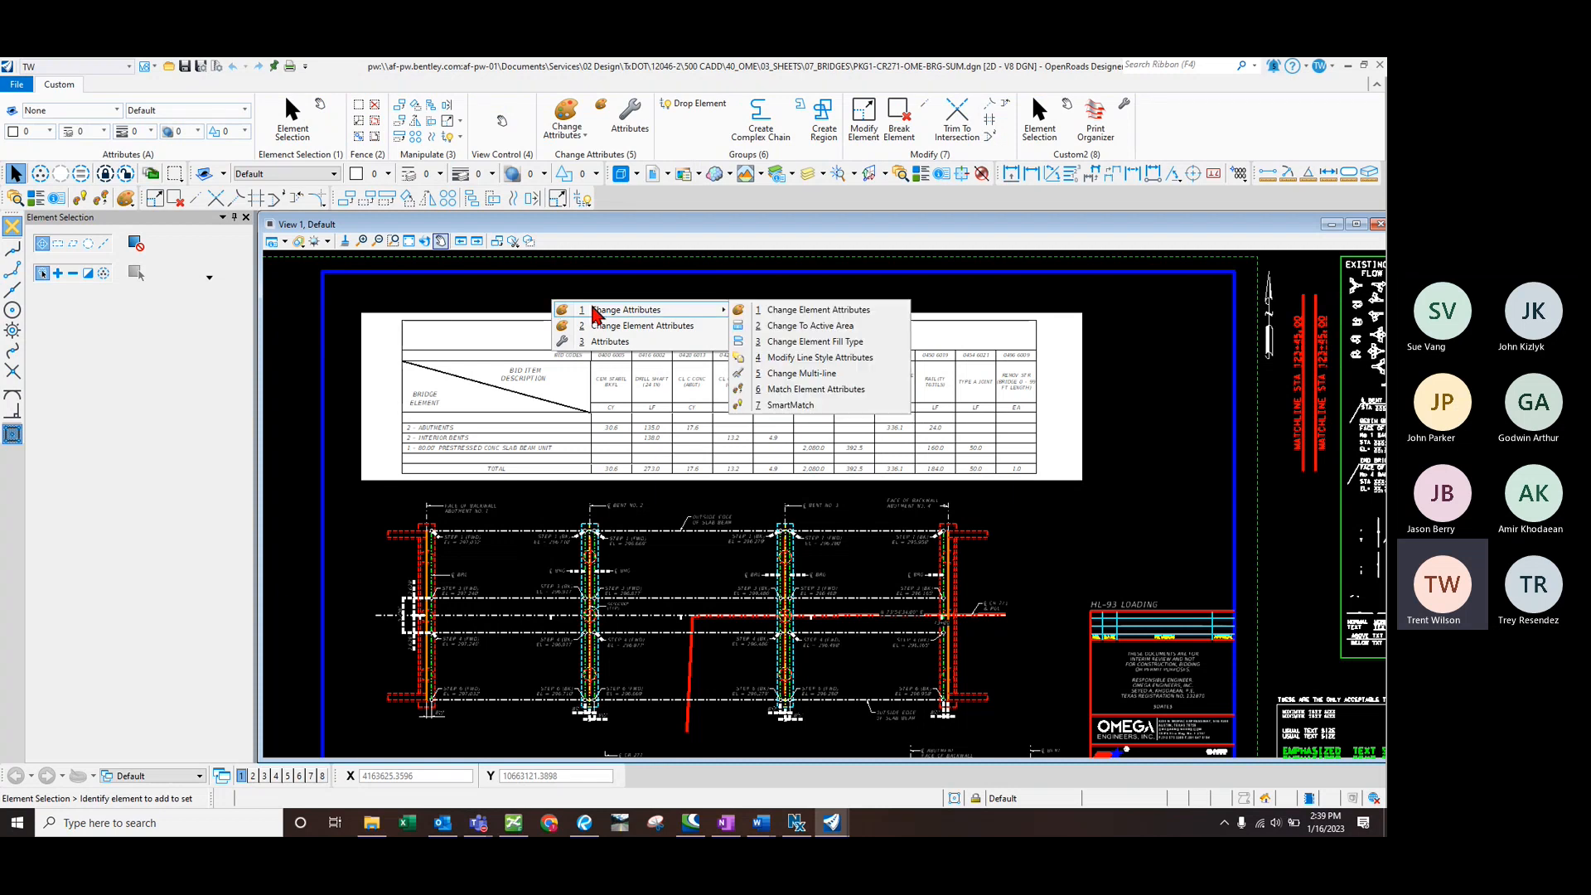
pyautogui.click(411, 300)
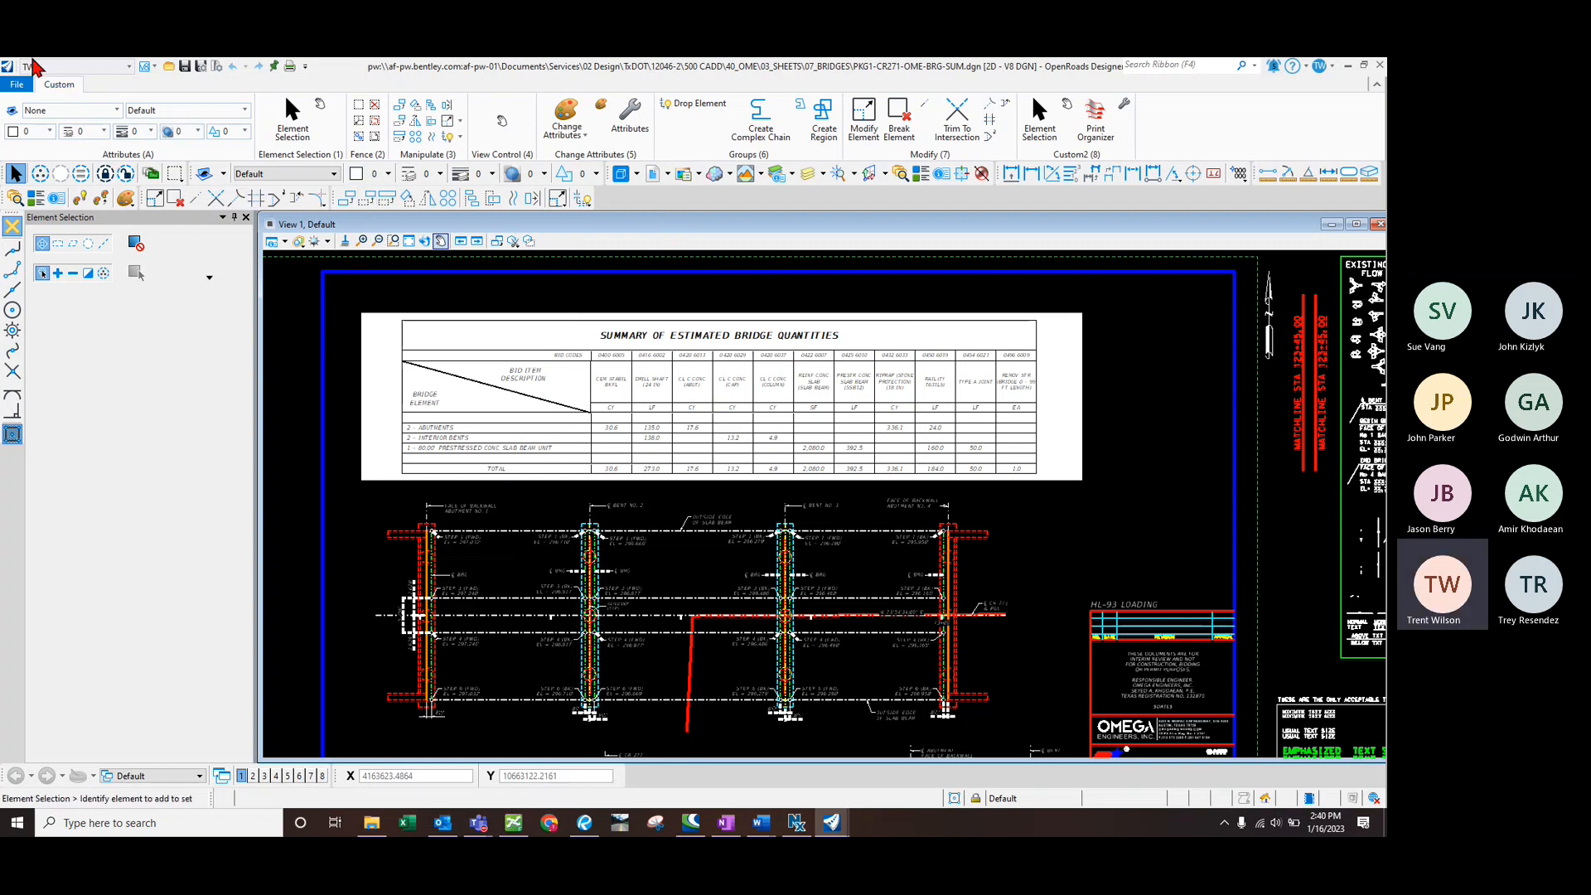
# - Review the list of available workflows, close it and return to the drawing view
pyautogui.click(35, 66)
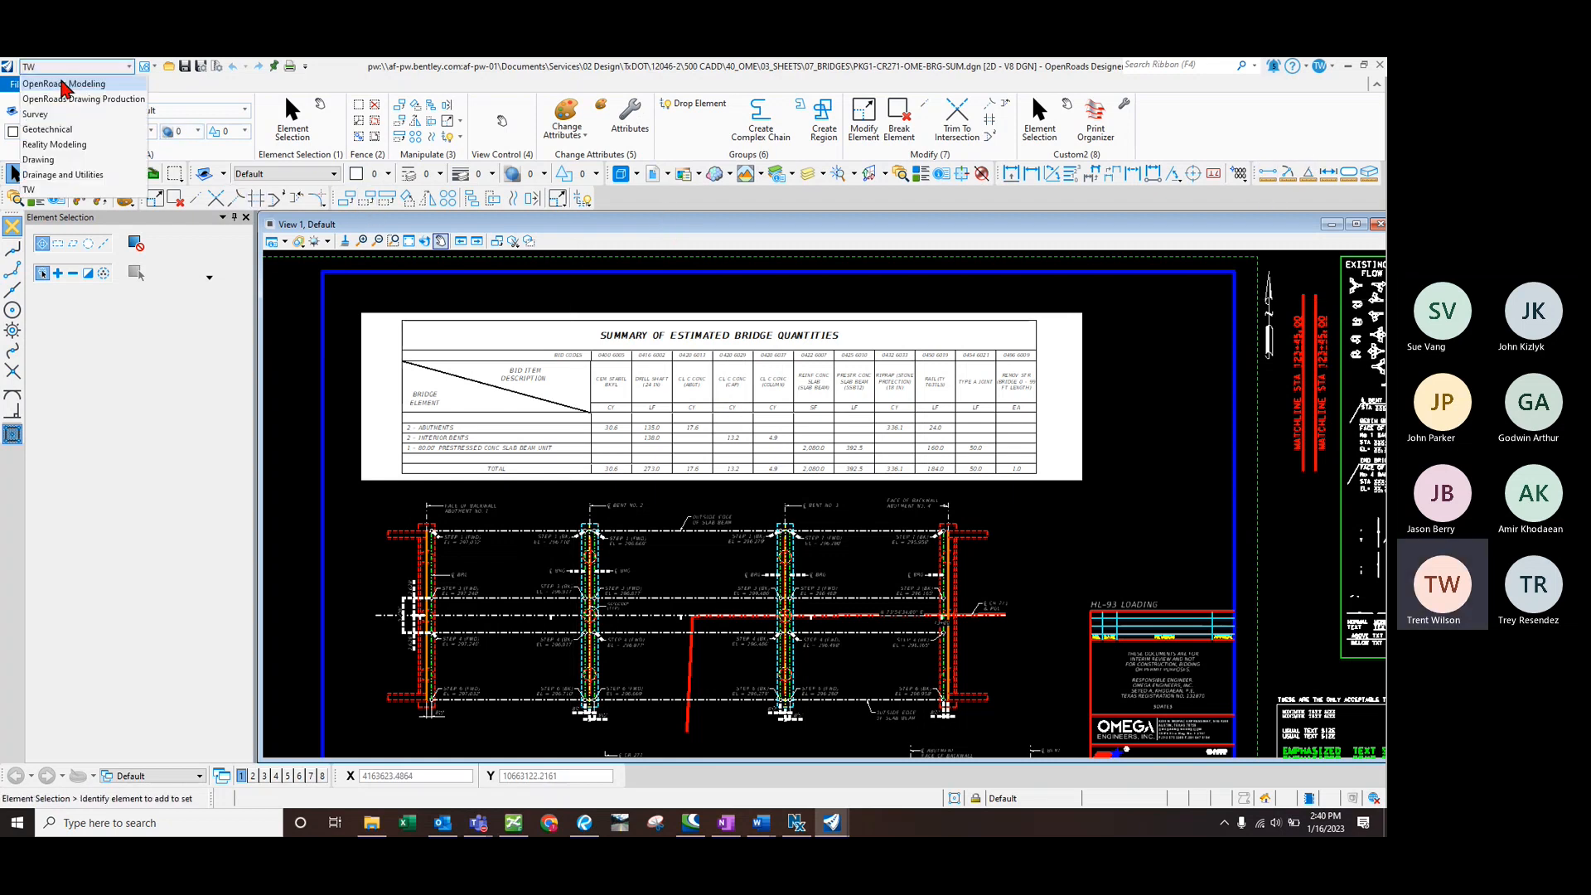
pyautogui.click(386, 290)
pyautogui.click(1194, 65)
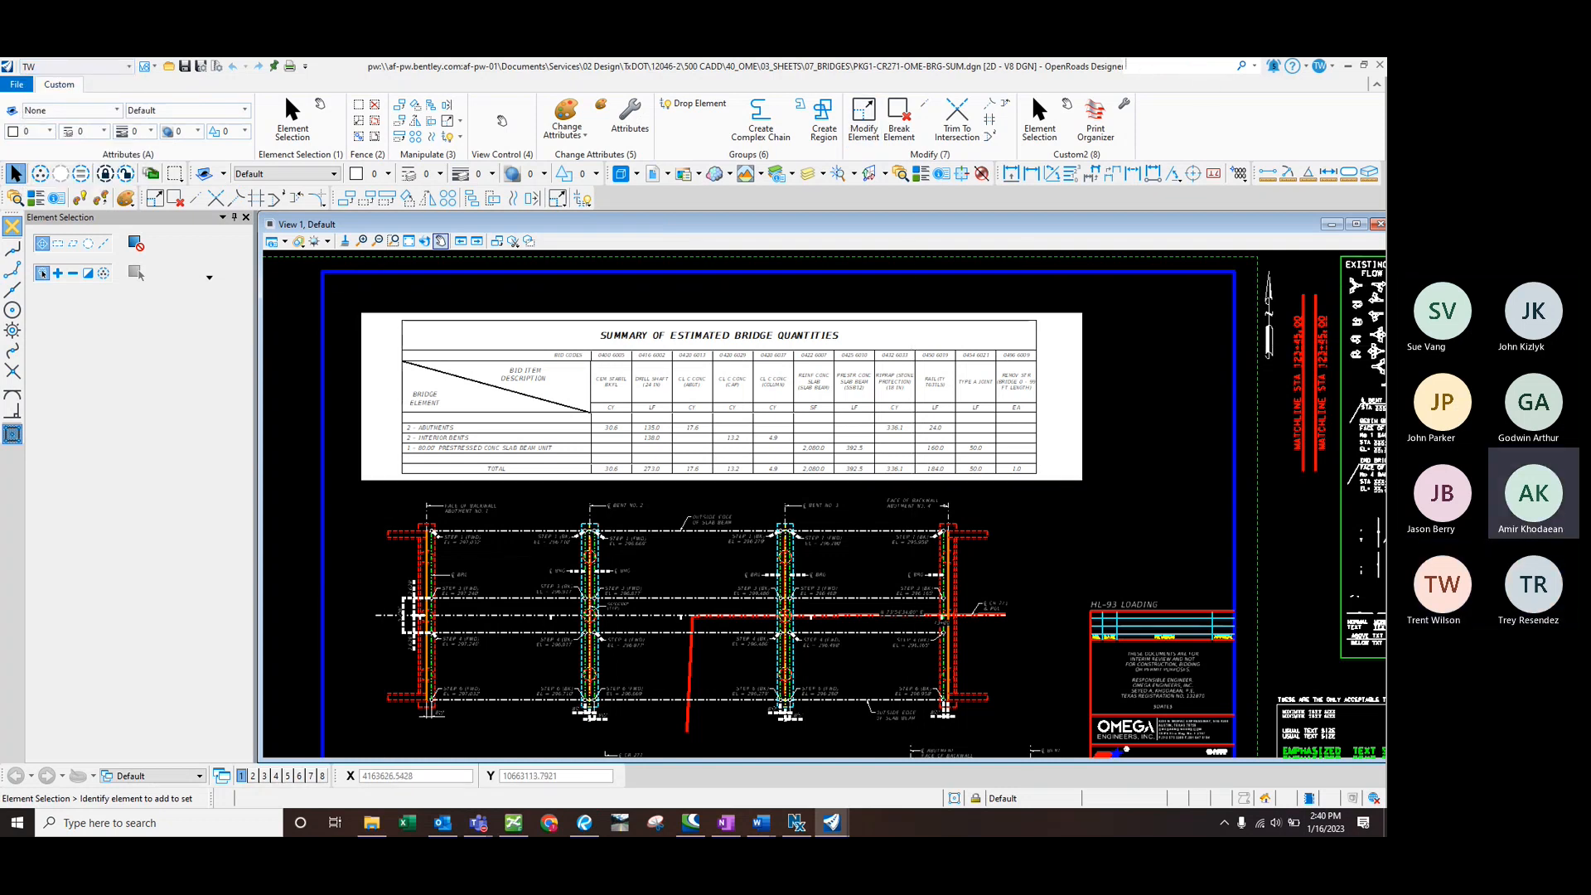
pyautogui.click(401, 272)
pyautogui.click(405, 290)
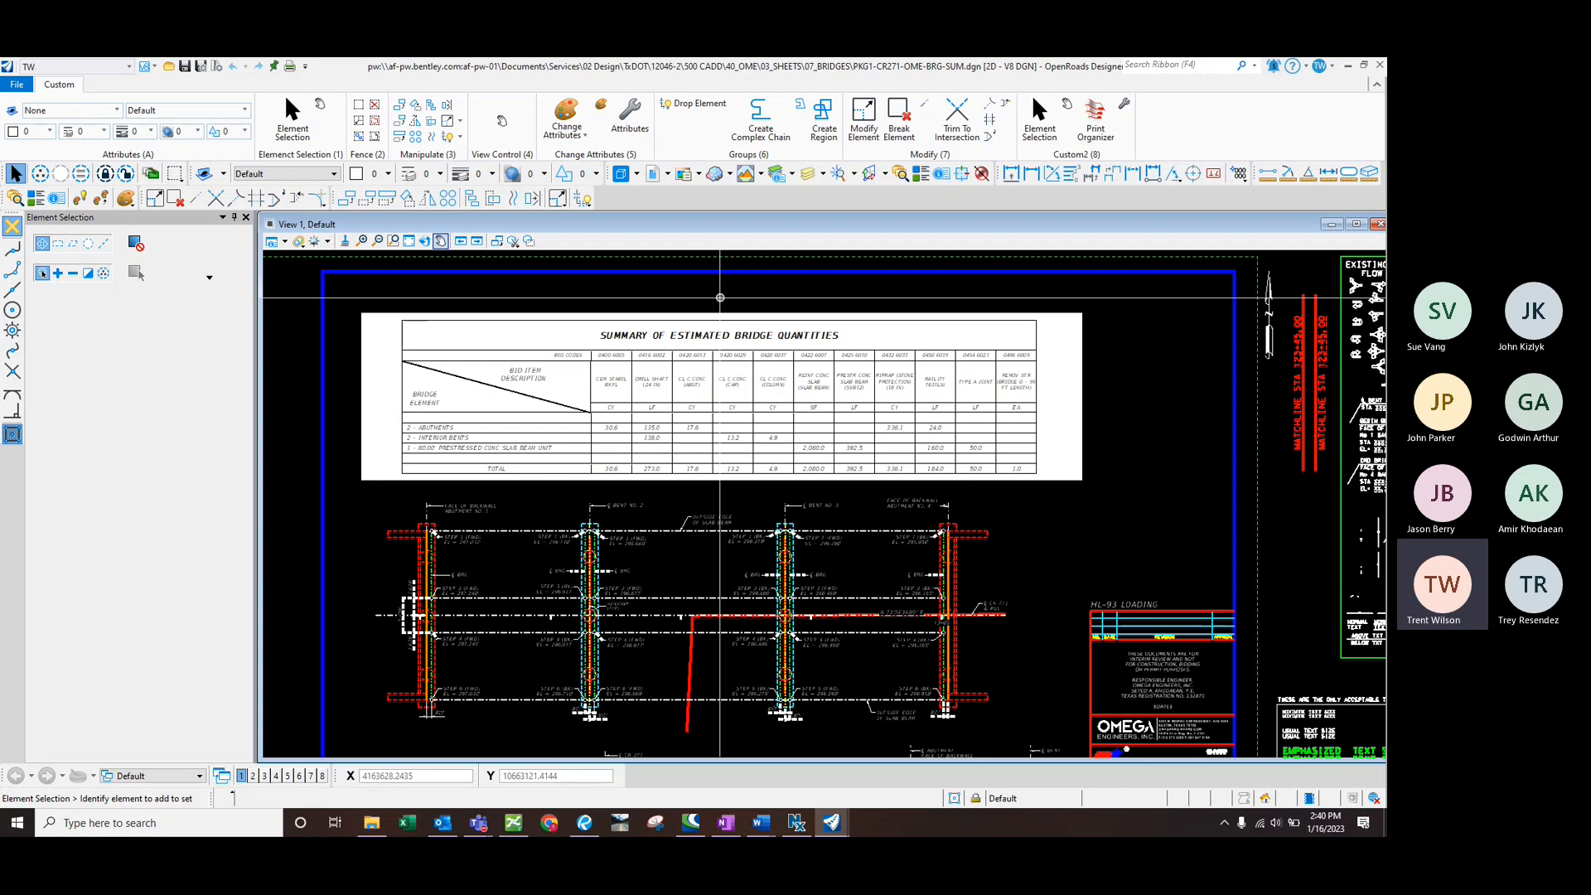
# - Show the position-mapped Manipulate group at the cursor, review its tools from Copy to Drop, and dismiss it
pyautogui.rightClick(720, 297)
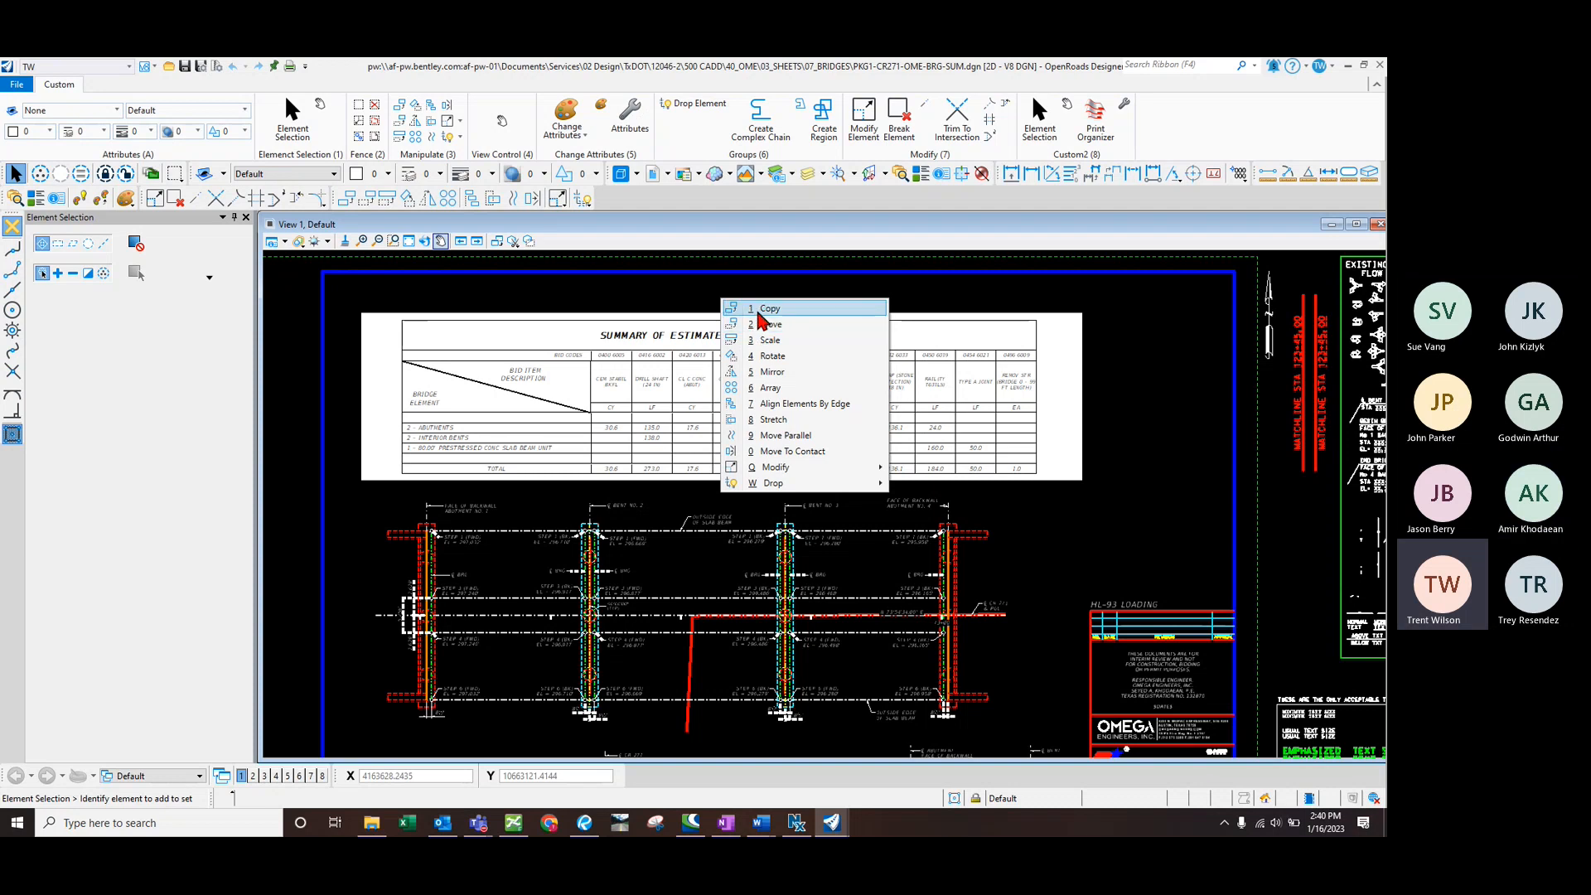
pyautogui.click(758, 310)
pyautogui.rightClick(755, 310)
pyautogui.click(775, 313)
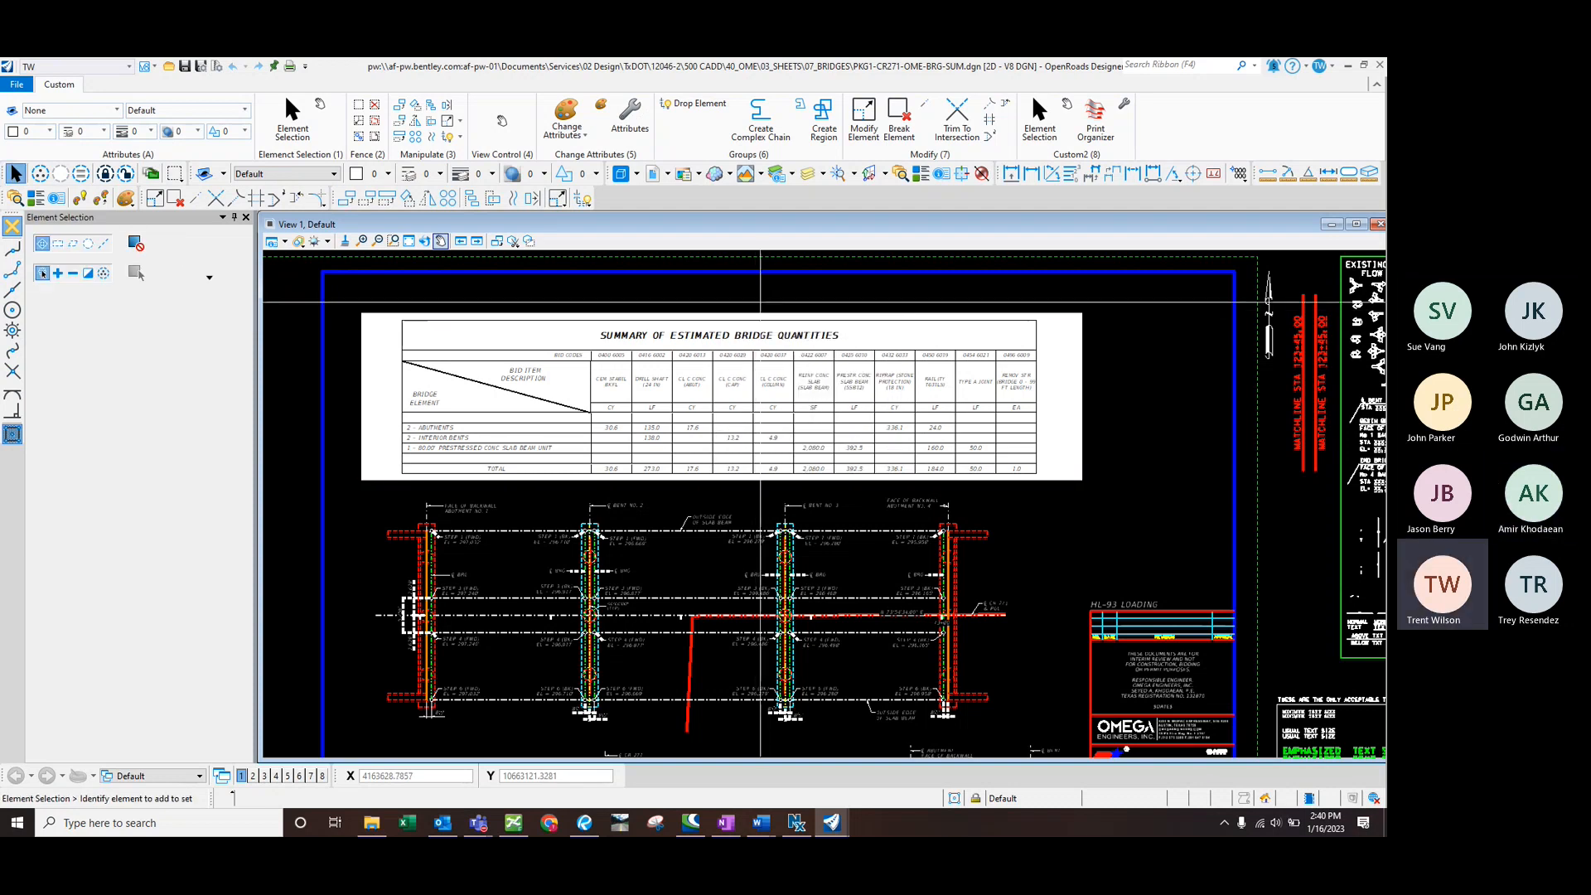
pyautogui.rightClick(756, 304)
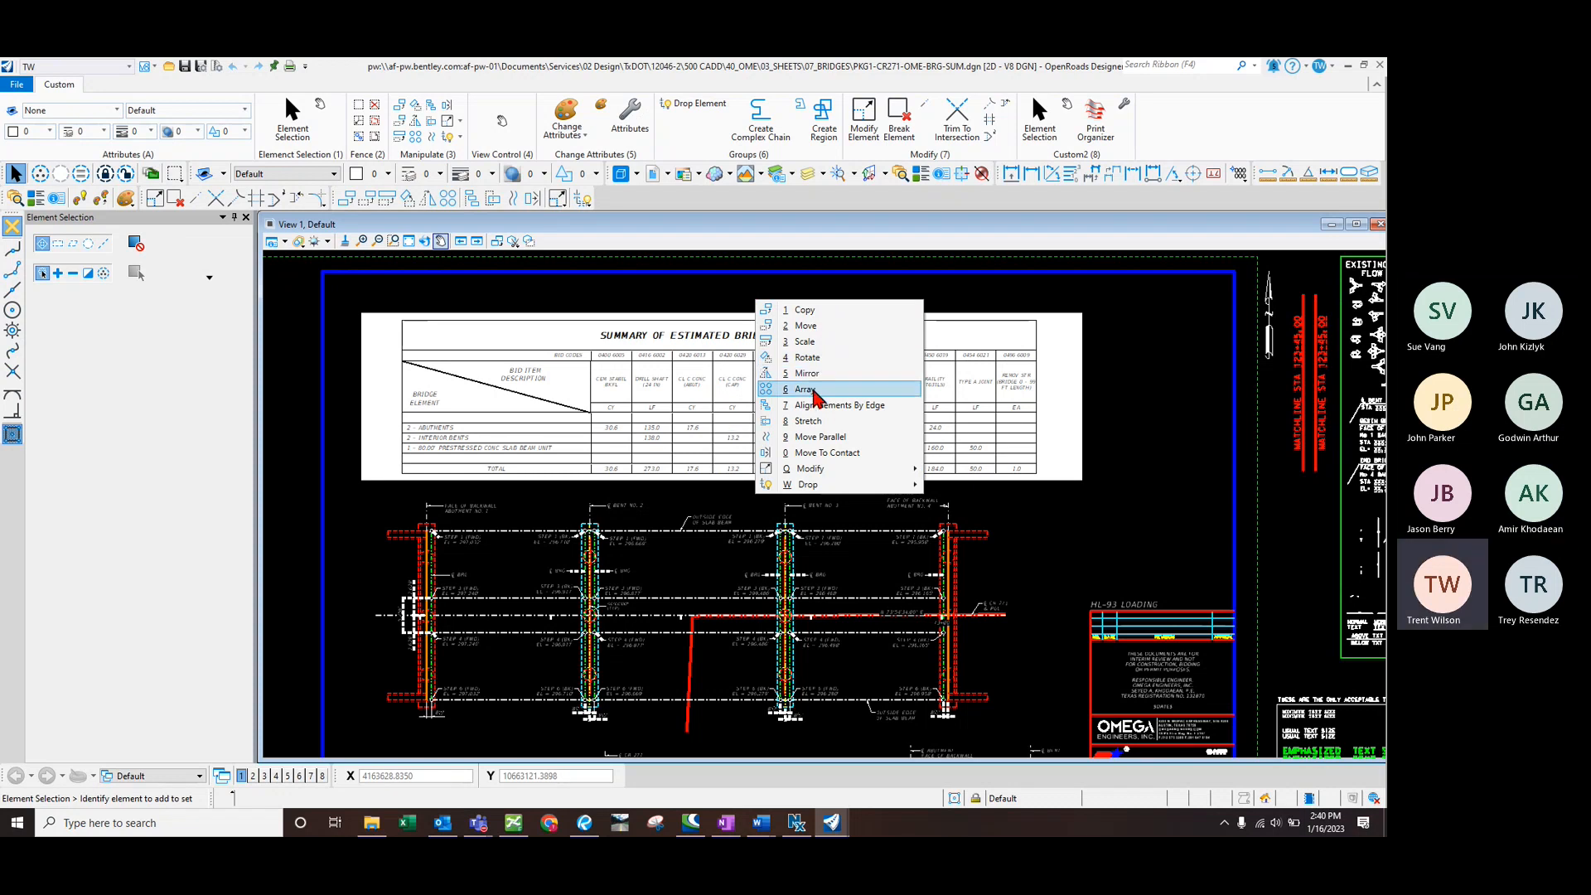
pyautogui.click(630, 290)
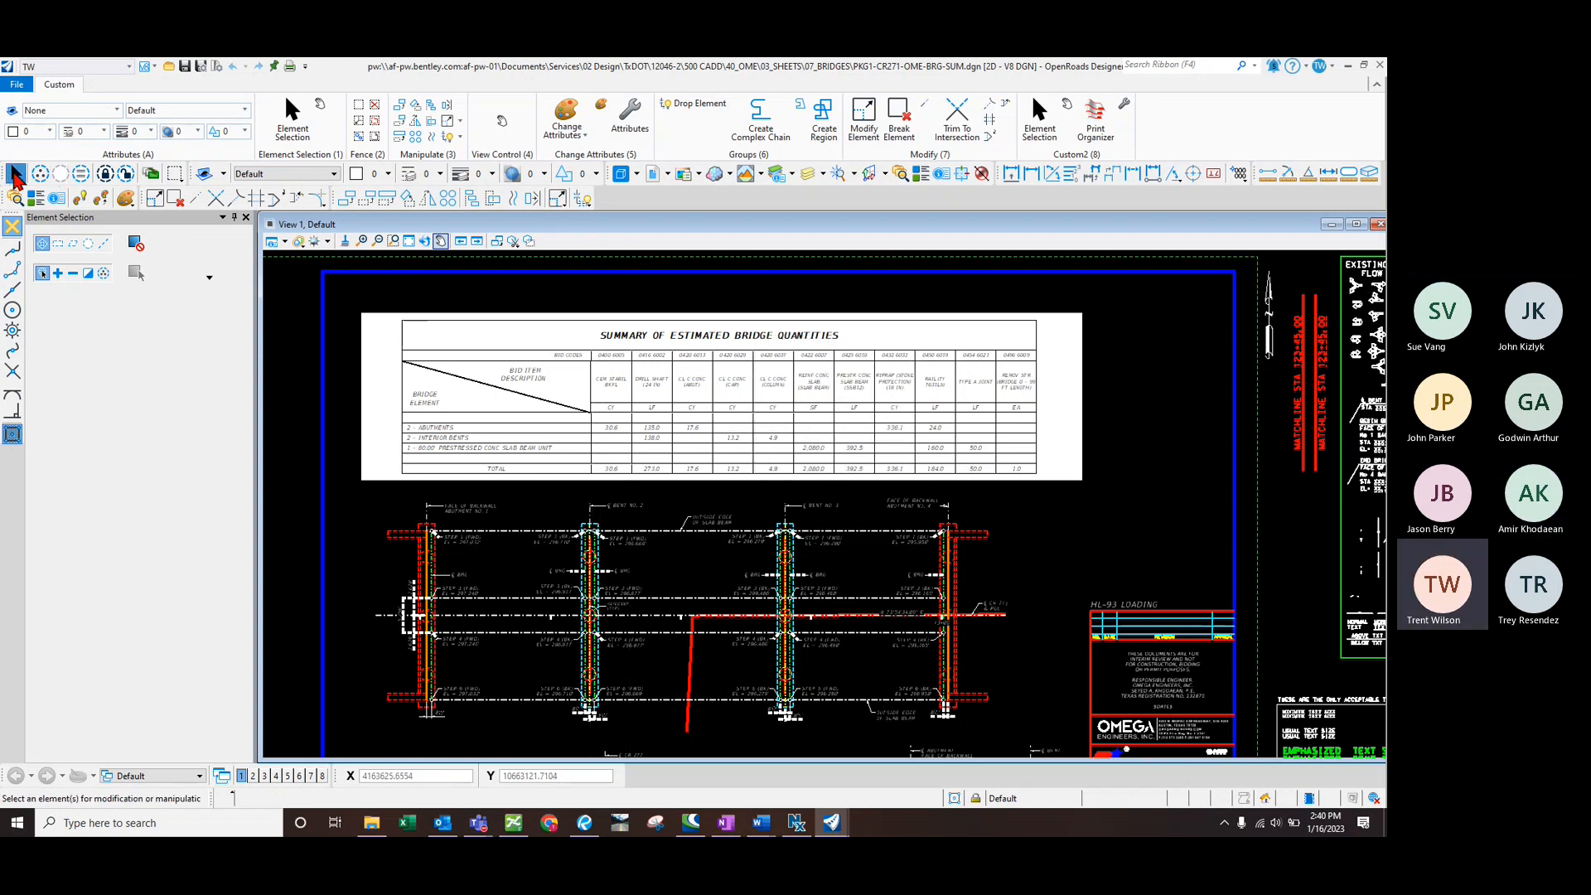